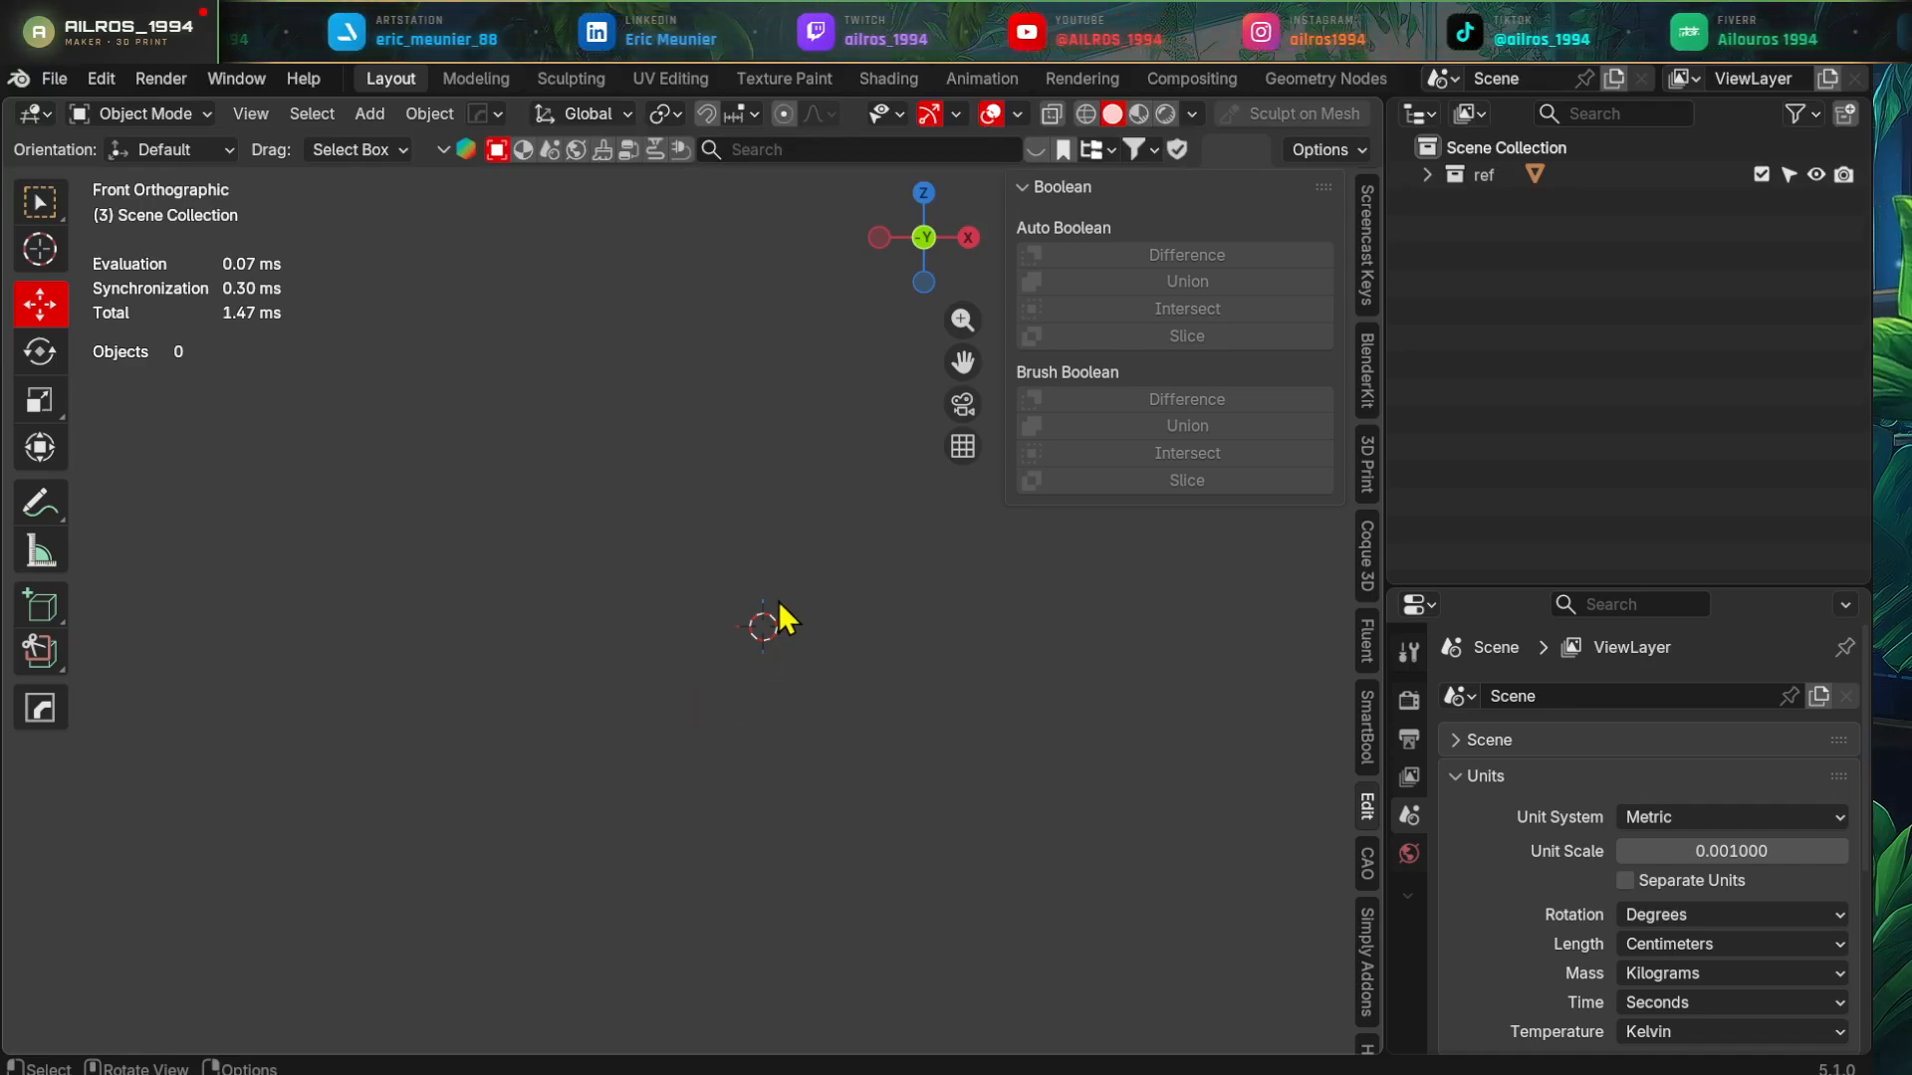
# - Import the tegu phone case model into the empty scene and view it in perspective
pyautogui.click(52, 80)
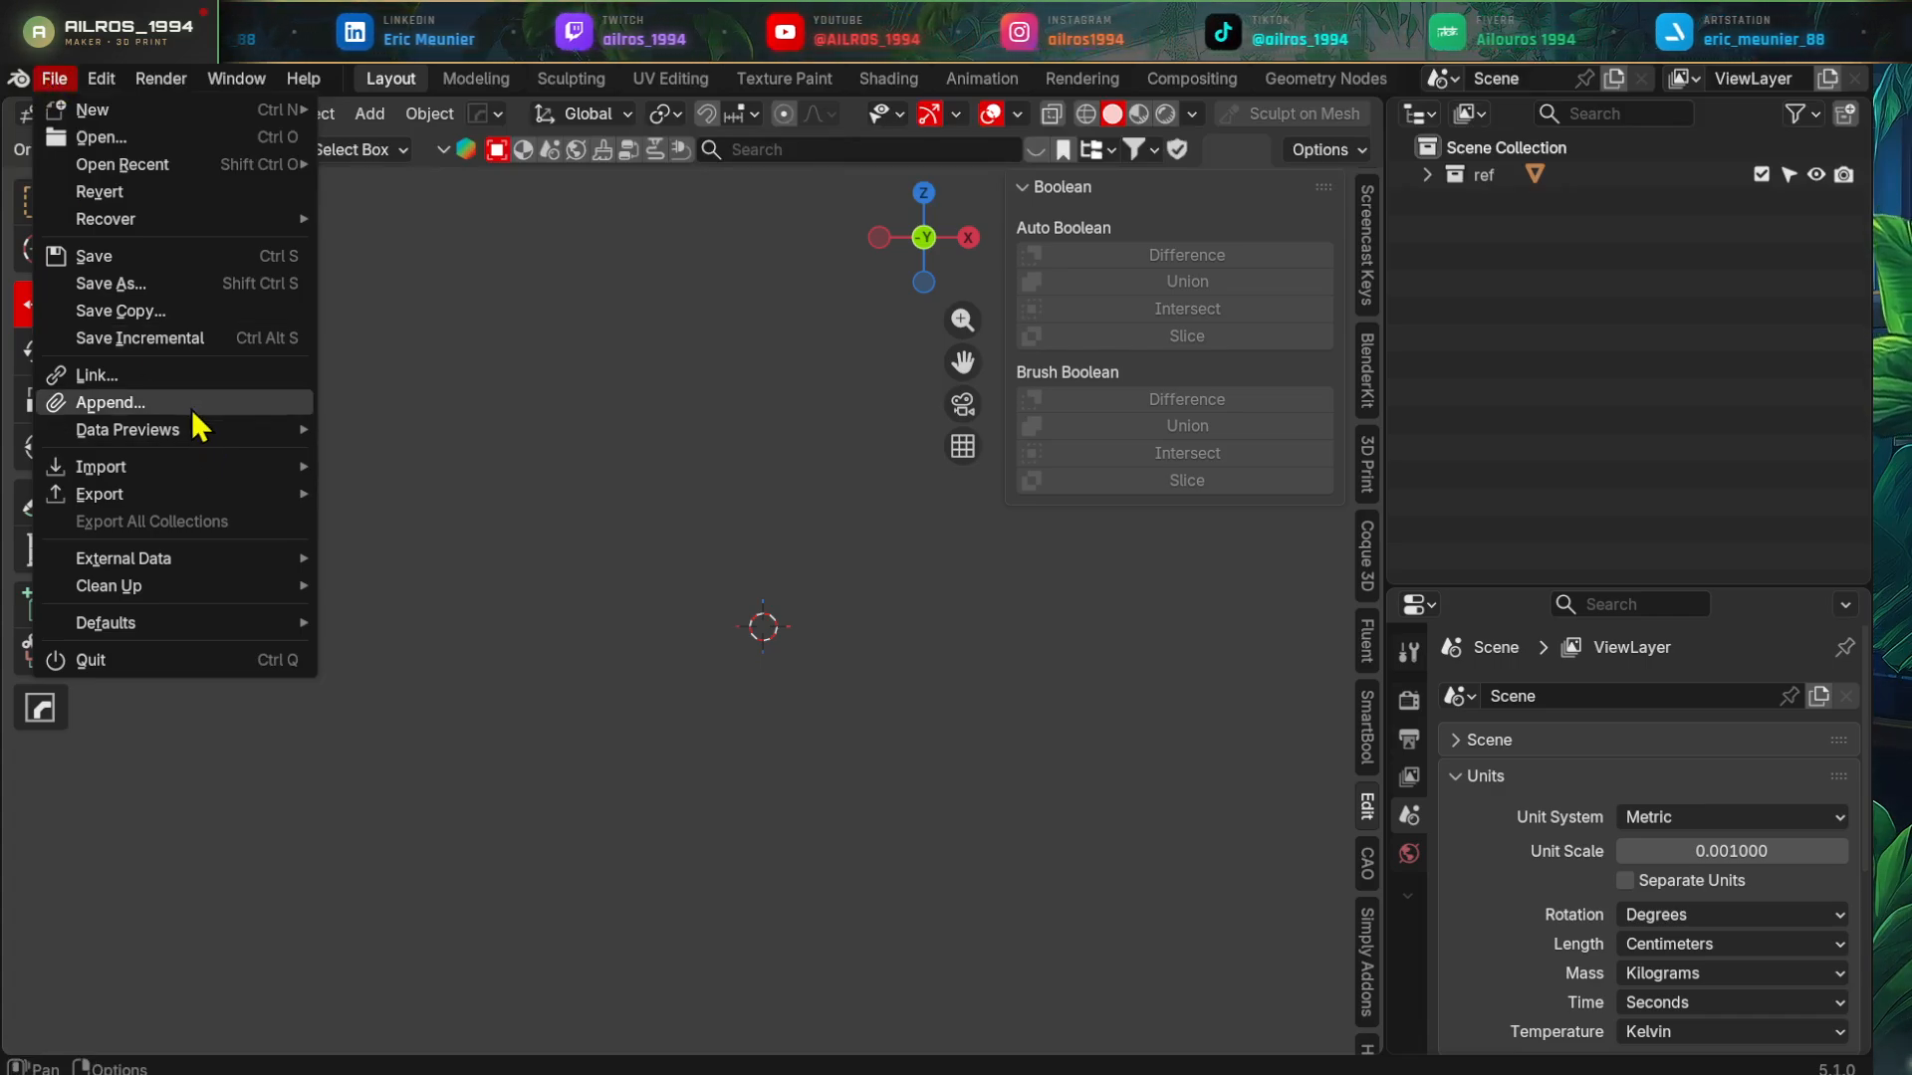
pyautogui.moveTo(190, 475)
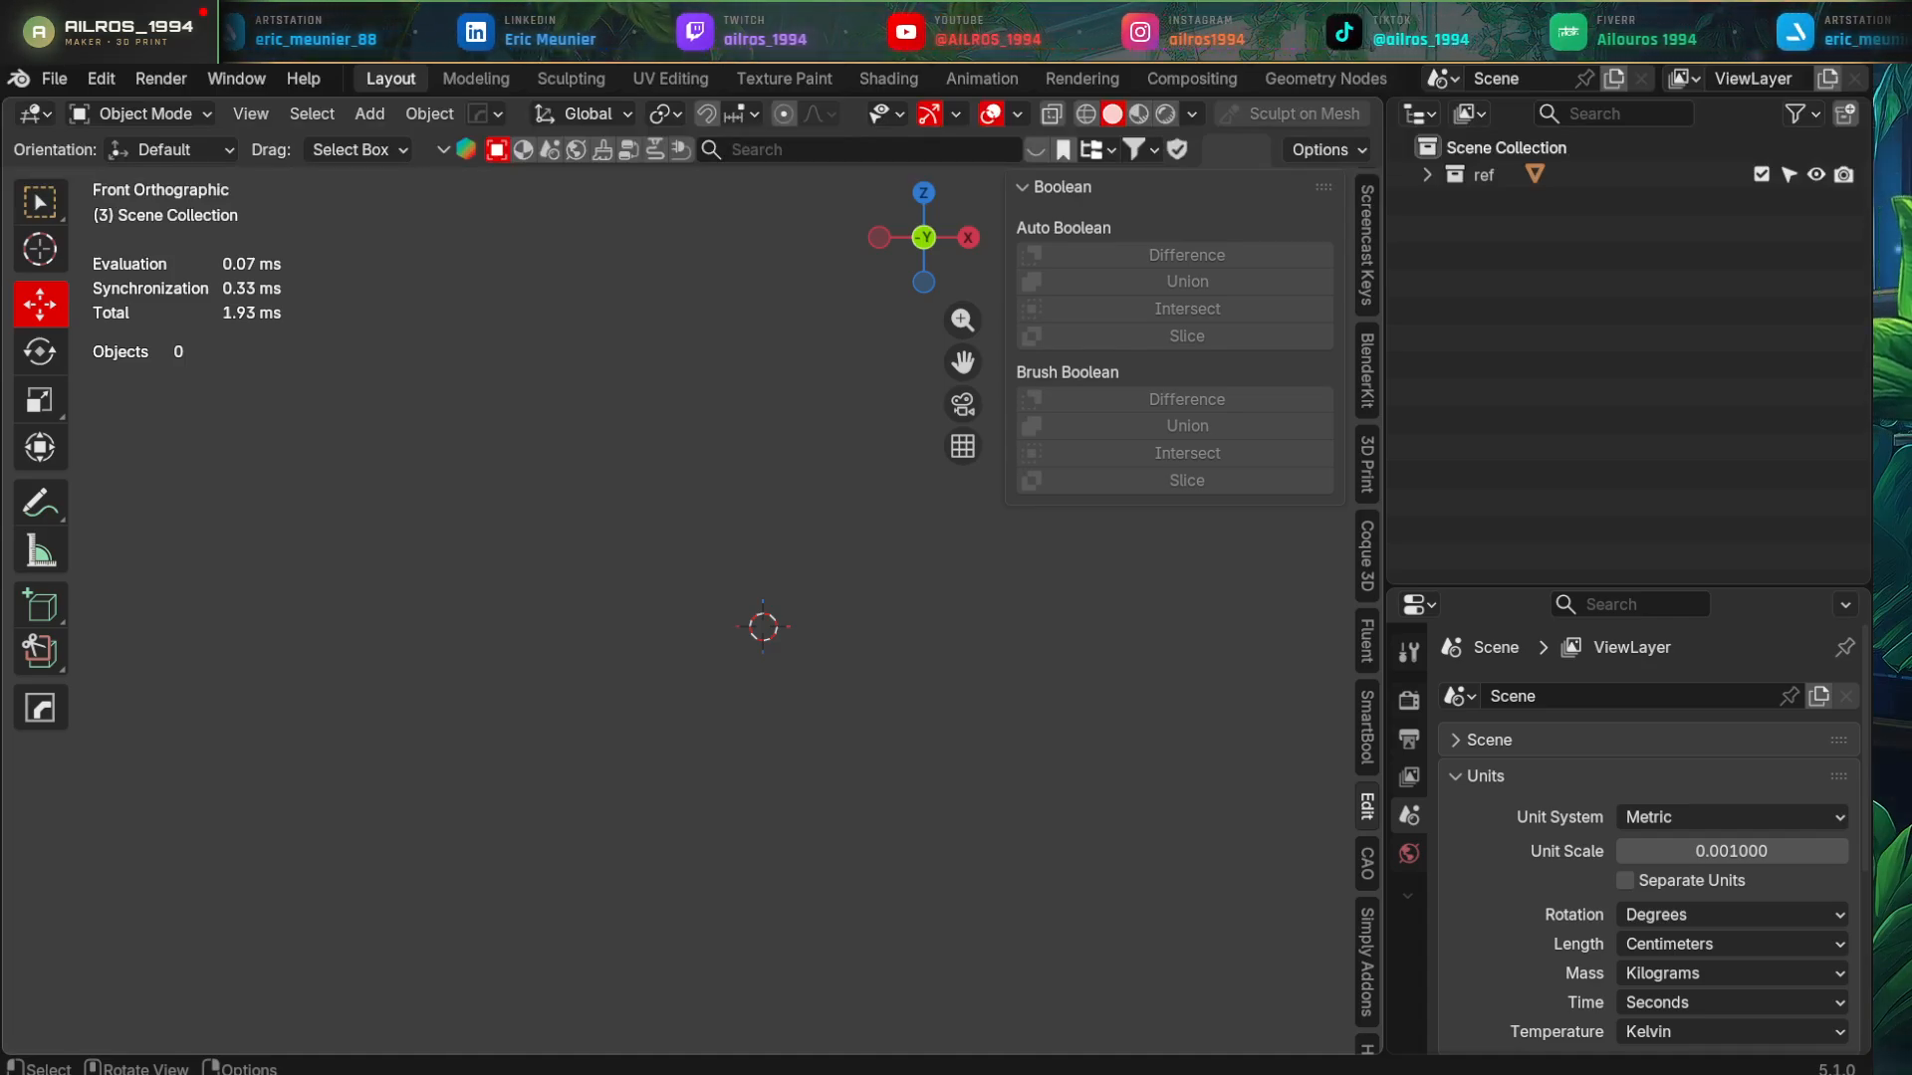
pyautogui.click(54, 78)
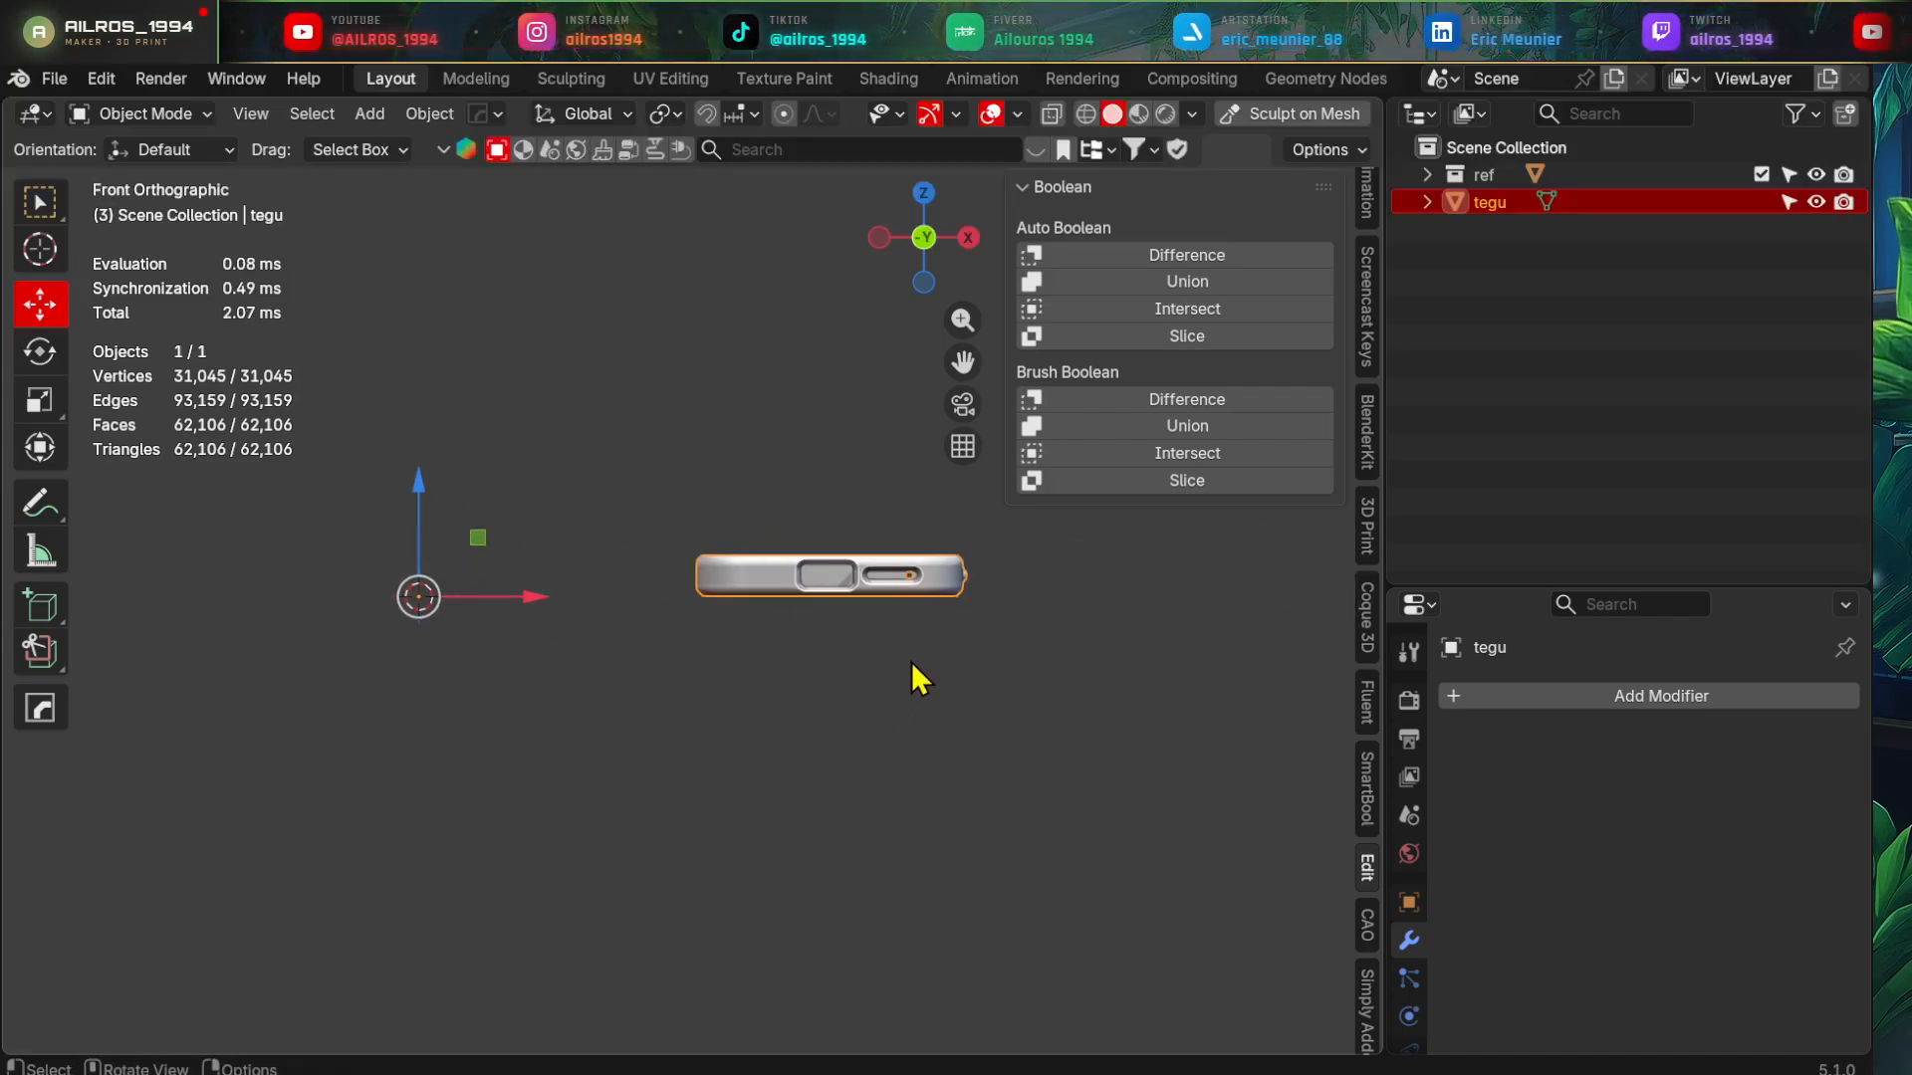
pyautogui.moveTo(912, 661); pyautogui.dragTo(854, 747, button='middle')
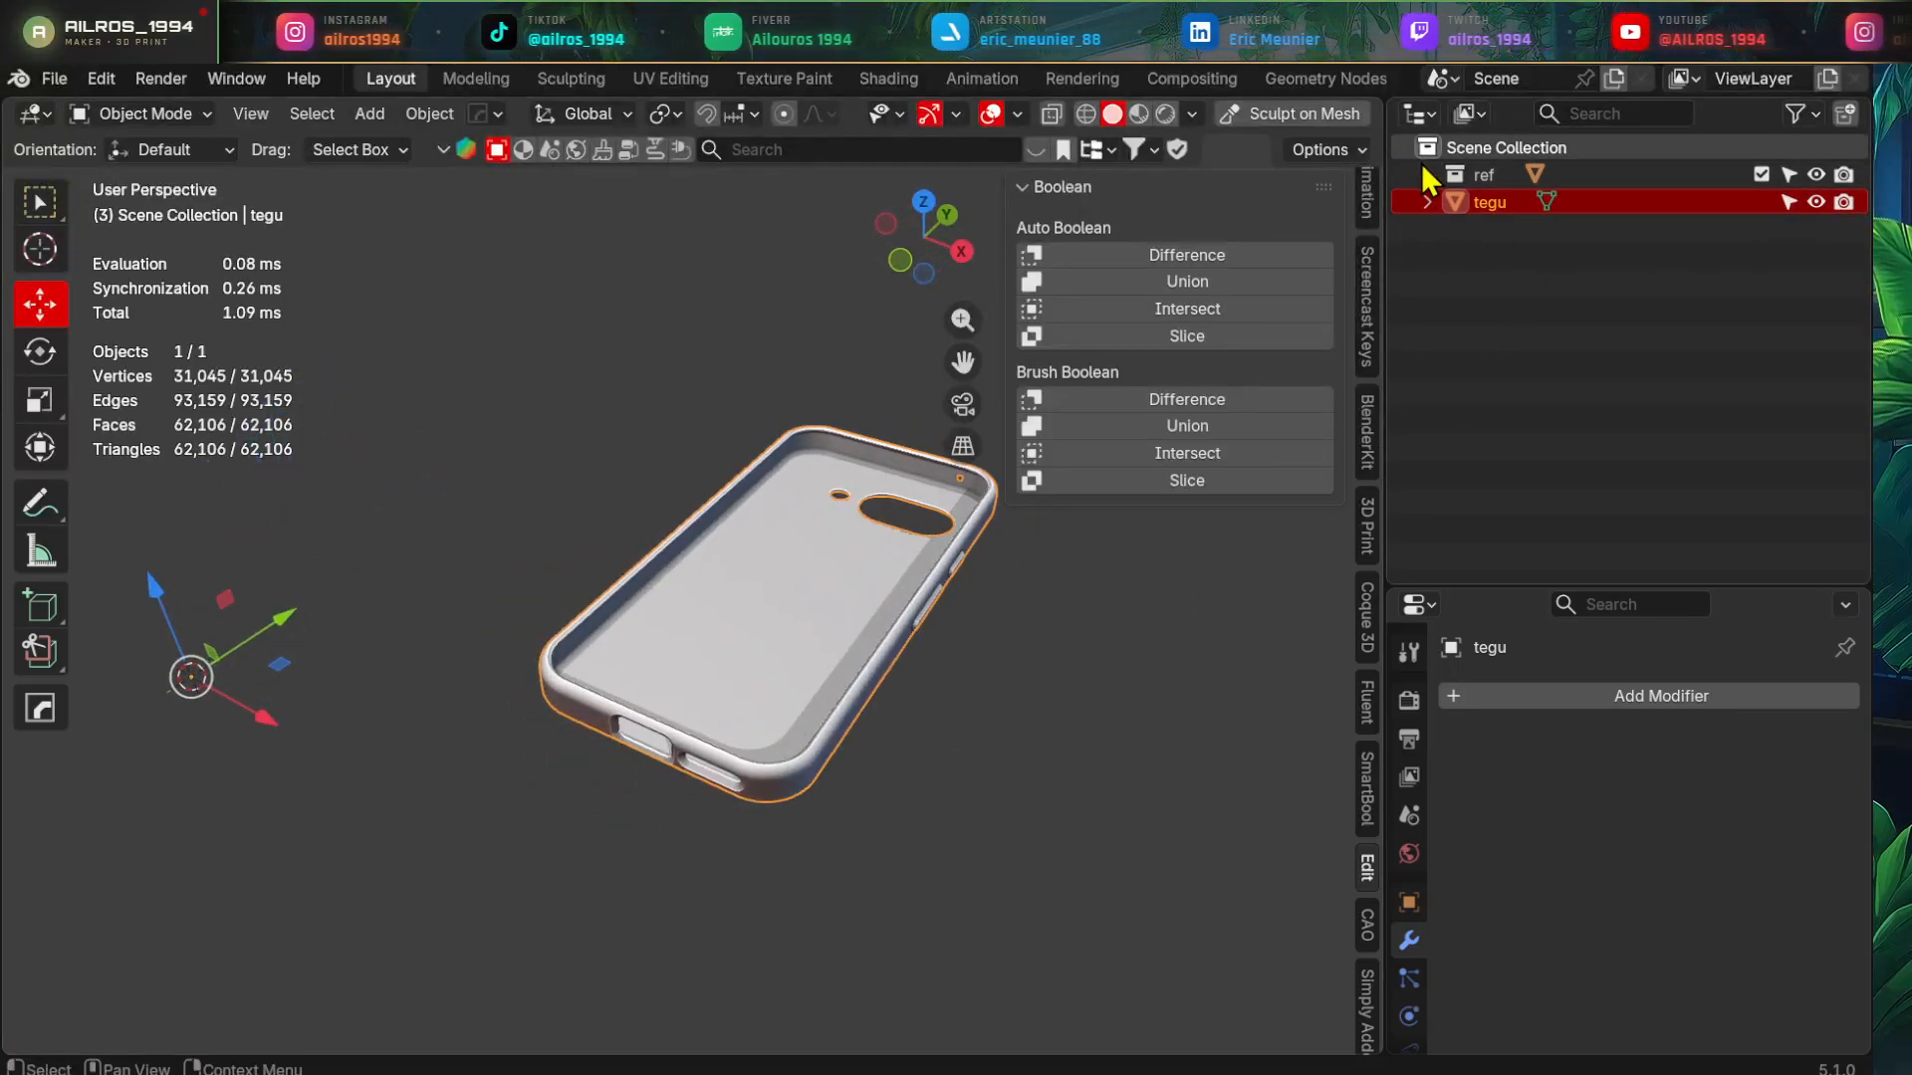
# - Show the sizes 3d printer reference object from the ref collection and view the case against it
pyautogui.click(1427, 174)
pyautogui.click(1815, 202)
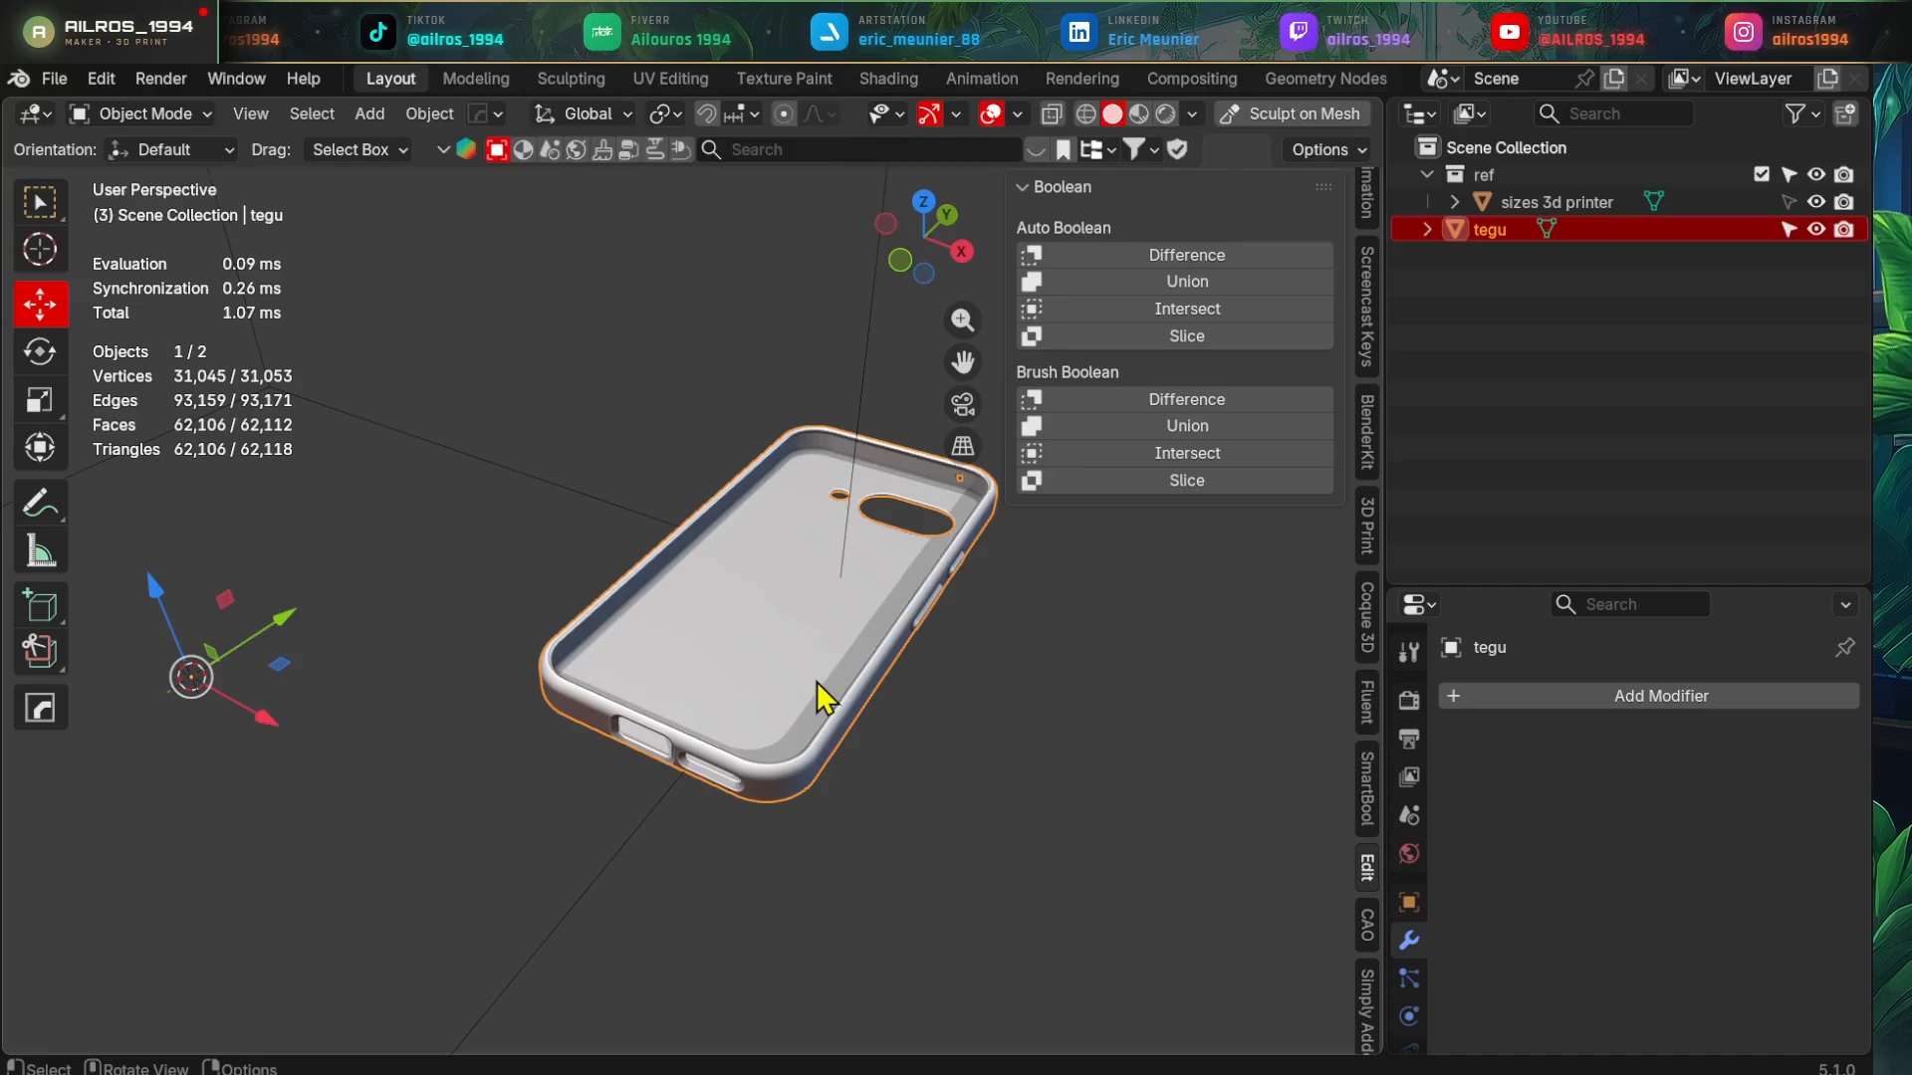
pyautogui.scroll(-5, 824, 696)
pyautogui.moveTo(823, 696); pyautogui.dragTo(742, 715, button='middle')
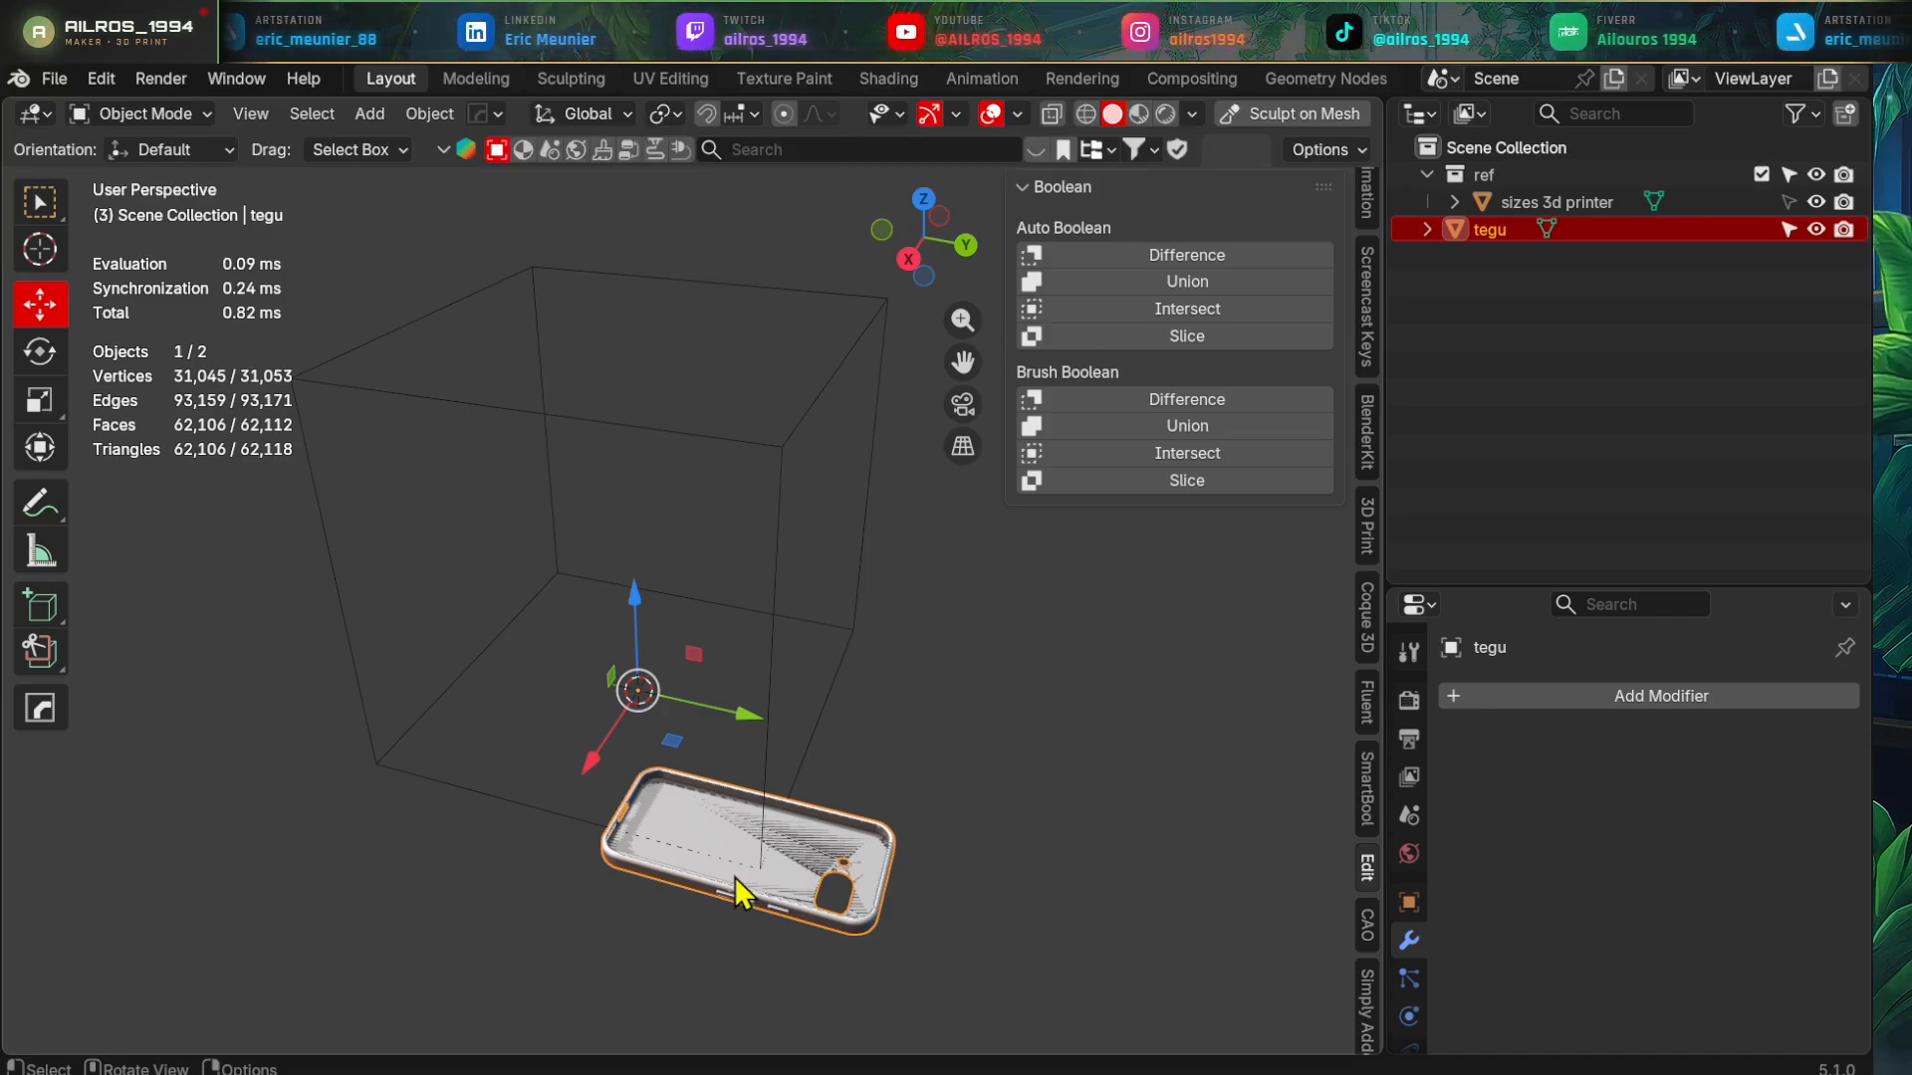
pyautogui.moveTo(737, 893); pyautogui.dragTo(772, 800, button='middle')
pyautogui.moveTo(772, 800); pyautogui.dragTo(873, 756, button='middle')
pyautogui.scroll(3, 897, 787)
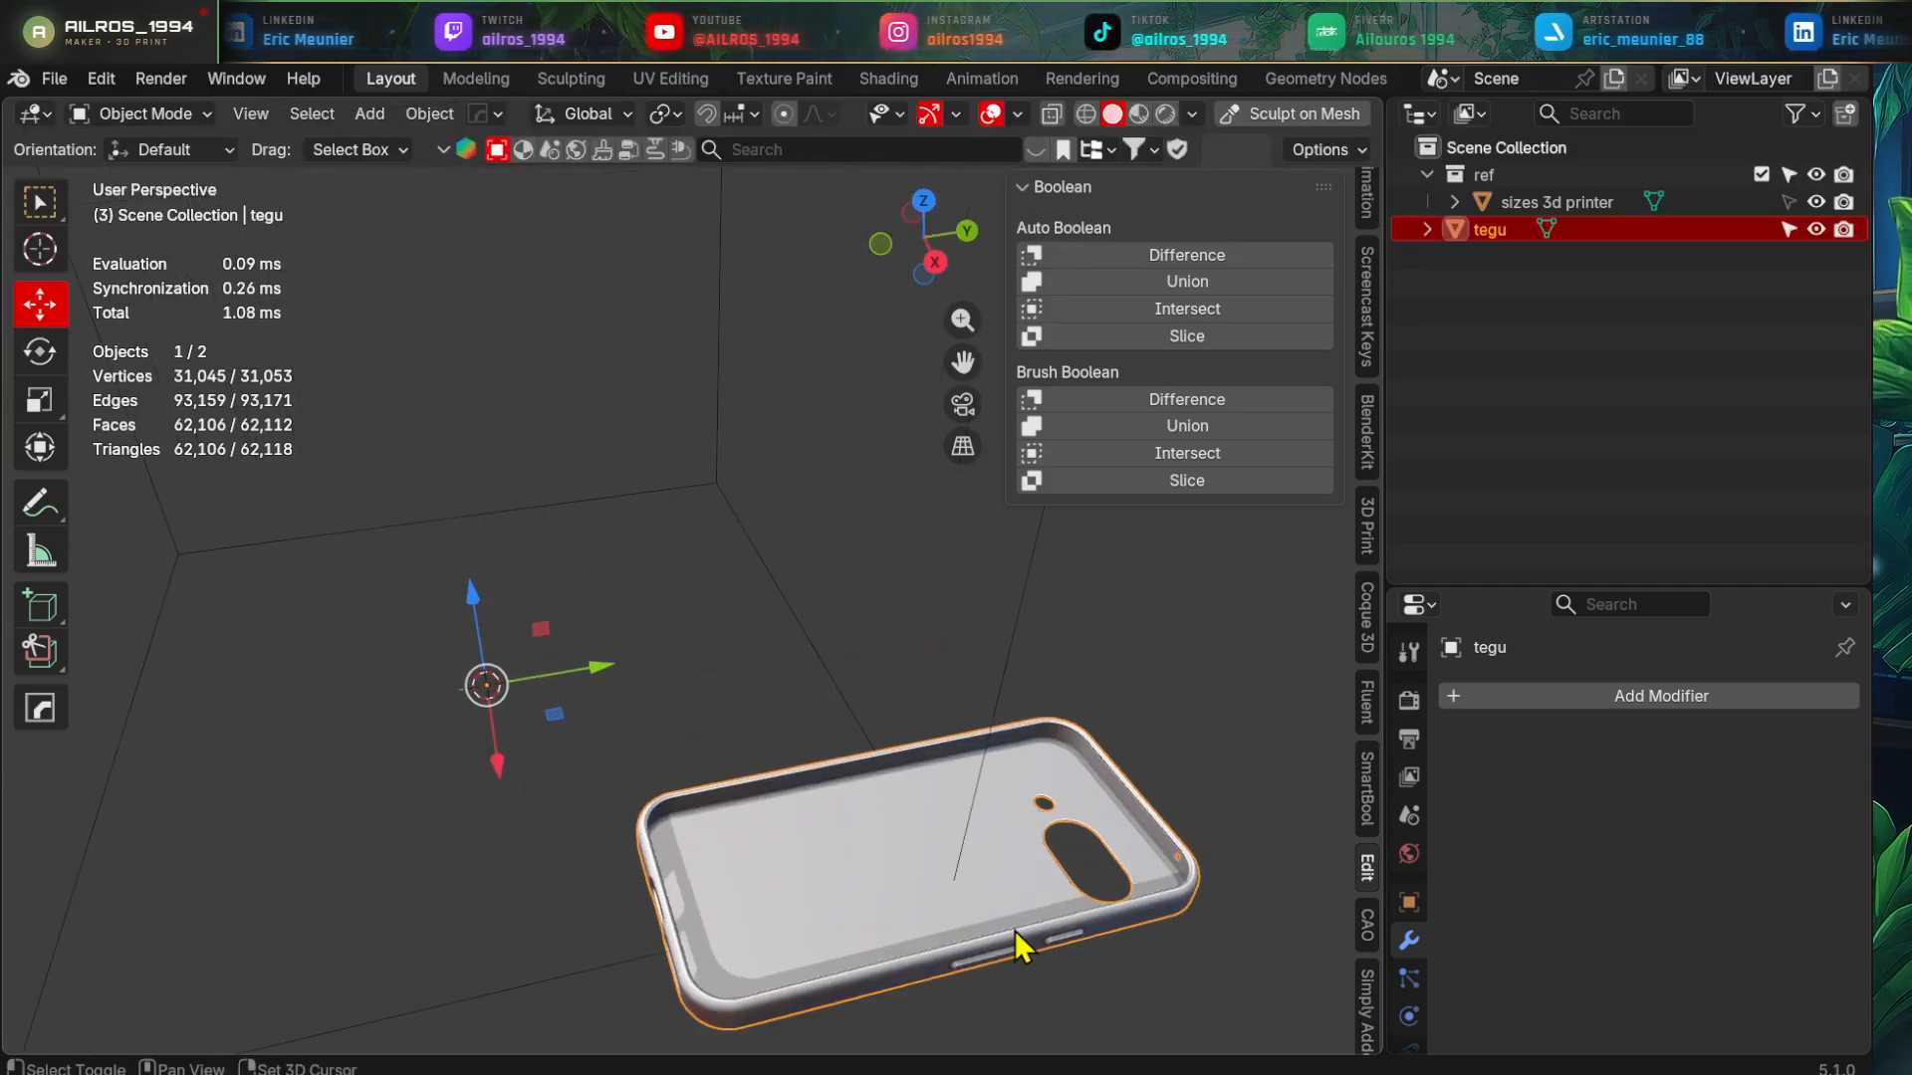
# - Examine the phone case's mesh topology in Edit Mode, around the back, camera opening and side buttons
pyautogui.keyDown('shift'); pyautogui.moveTo(1014, 930); pyautogui.dragTo(739, 758, button='middle'); pyautogui.keyUp('shift')
pyautogui.scroll(3, 636, 624)
pyautogui.scroll(-4, 771, 683)
pyautogui.scroll(-2, 794, 816)
pyautogui.scroll(2, 728, 753)
pyautogui.press('Tab')
pyautogui.scroll(2, 931, 875)
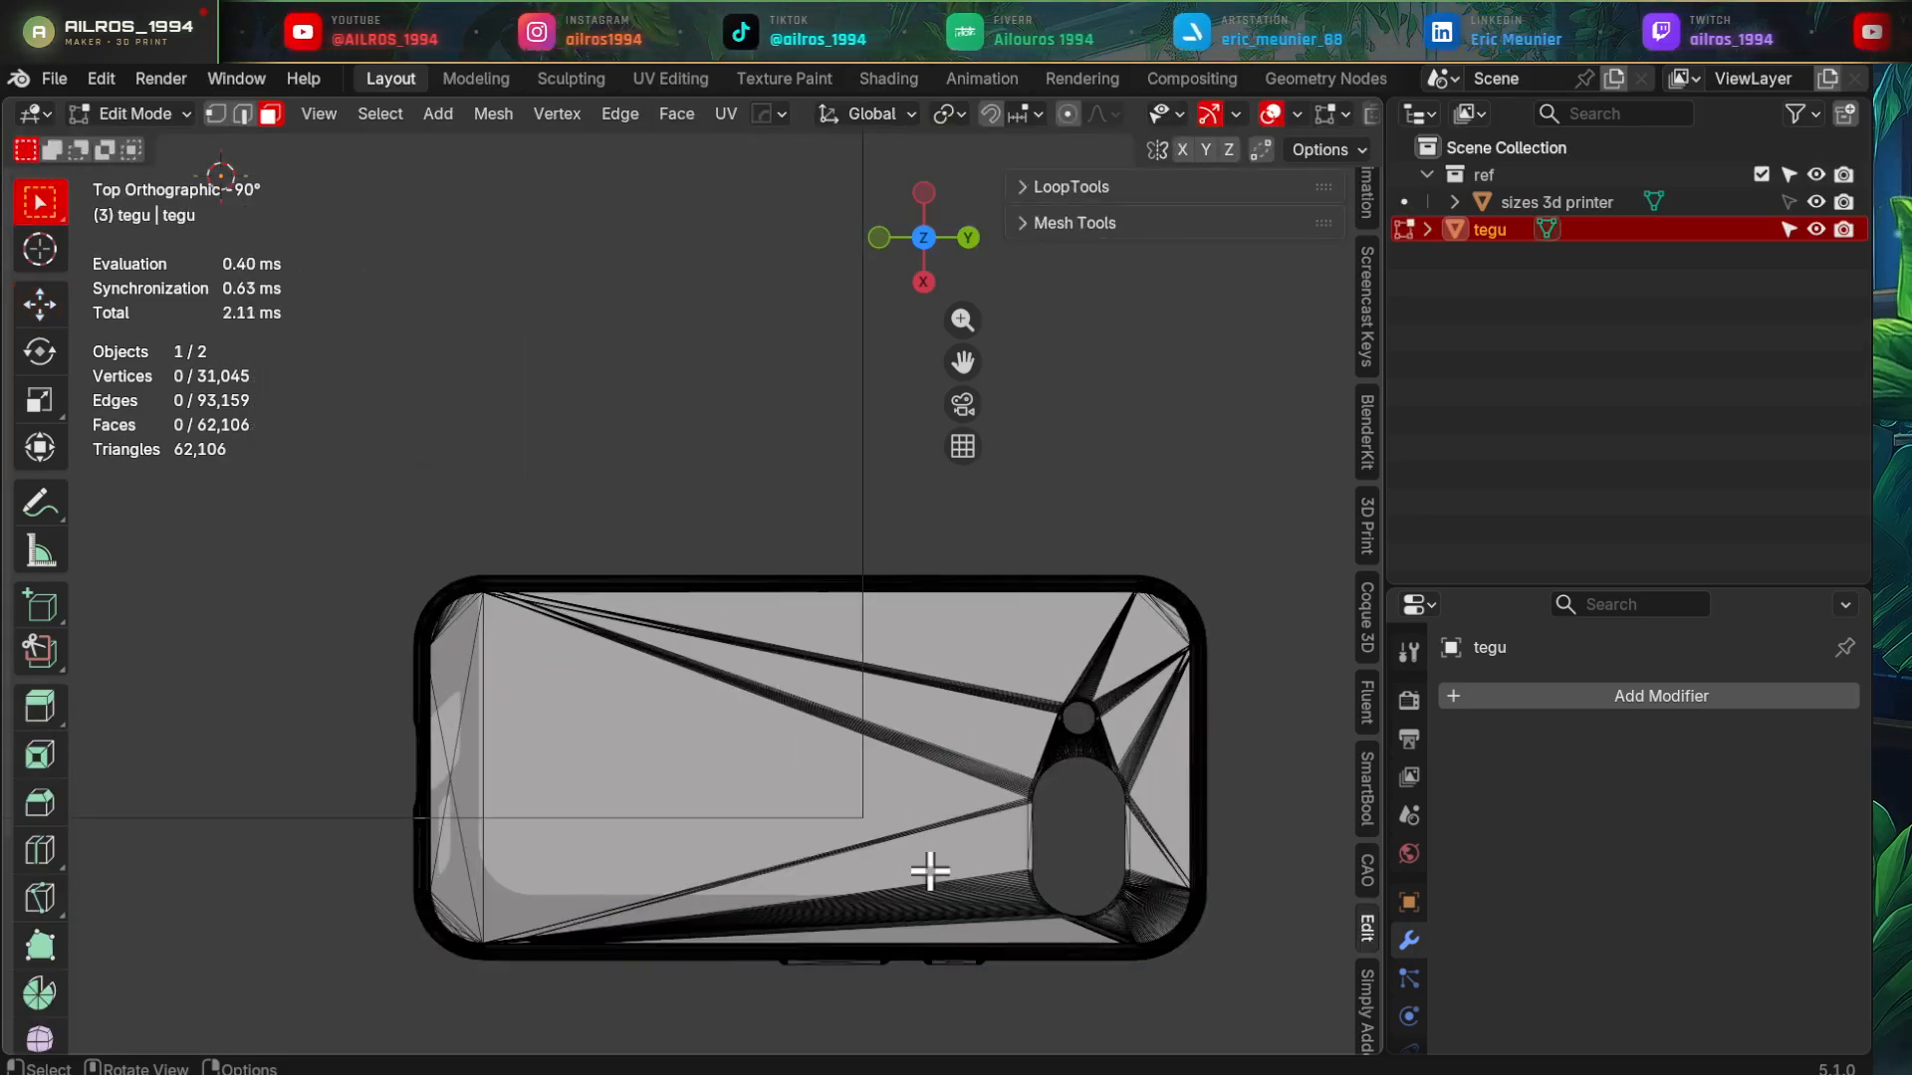
pyautogui.scroll(2, 781, 562)
pyautogui.moveTo(781, 563); pyautogui.dragTo(807, 695, button='middle')
pyautogui.scroll(5, 1053, 725)
pyautogui.keyDown('shift'); pyautogui.moveTo(1058, 726); pyautogui.dragTo(717, 619, button='middle'); pyautogui.keyUp('shift')
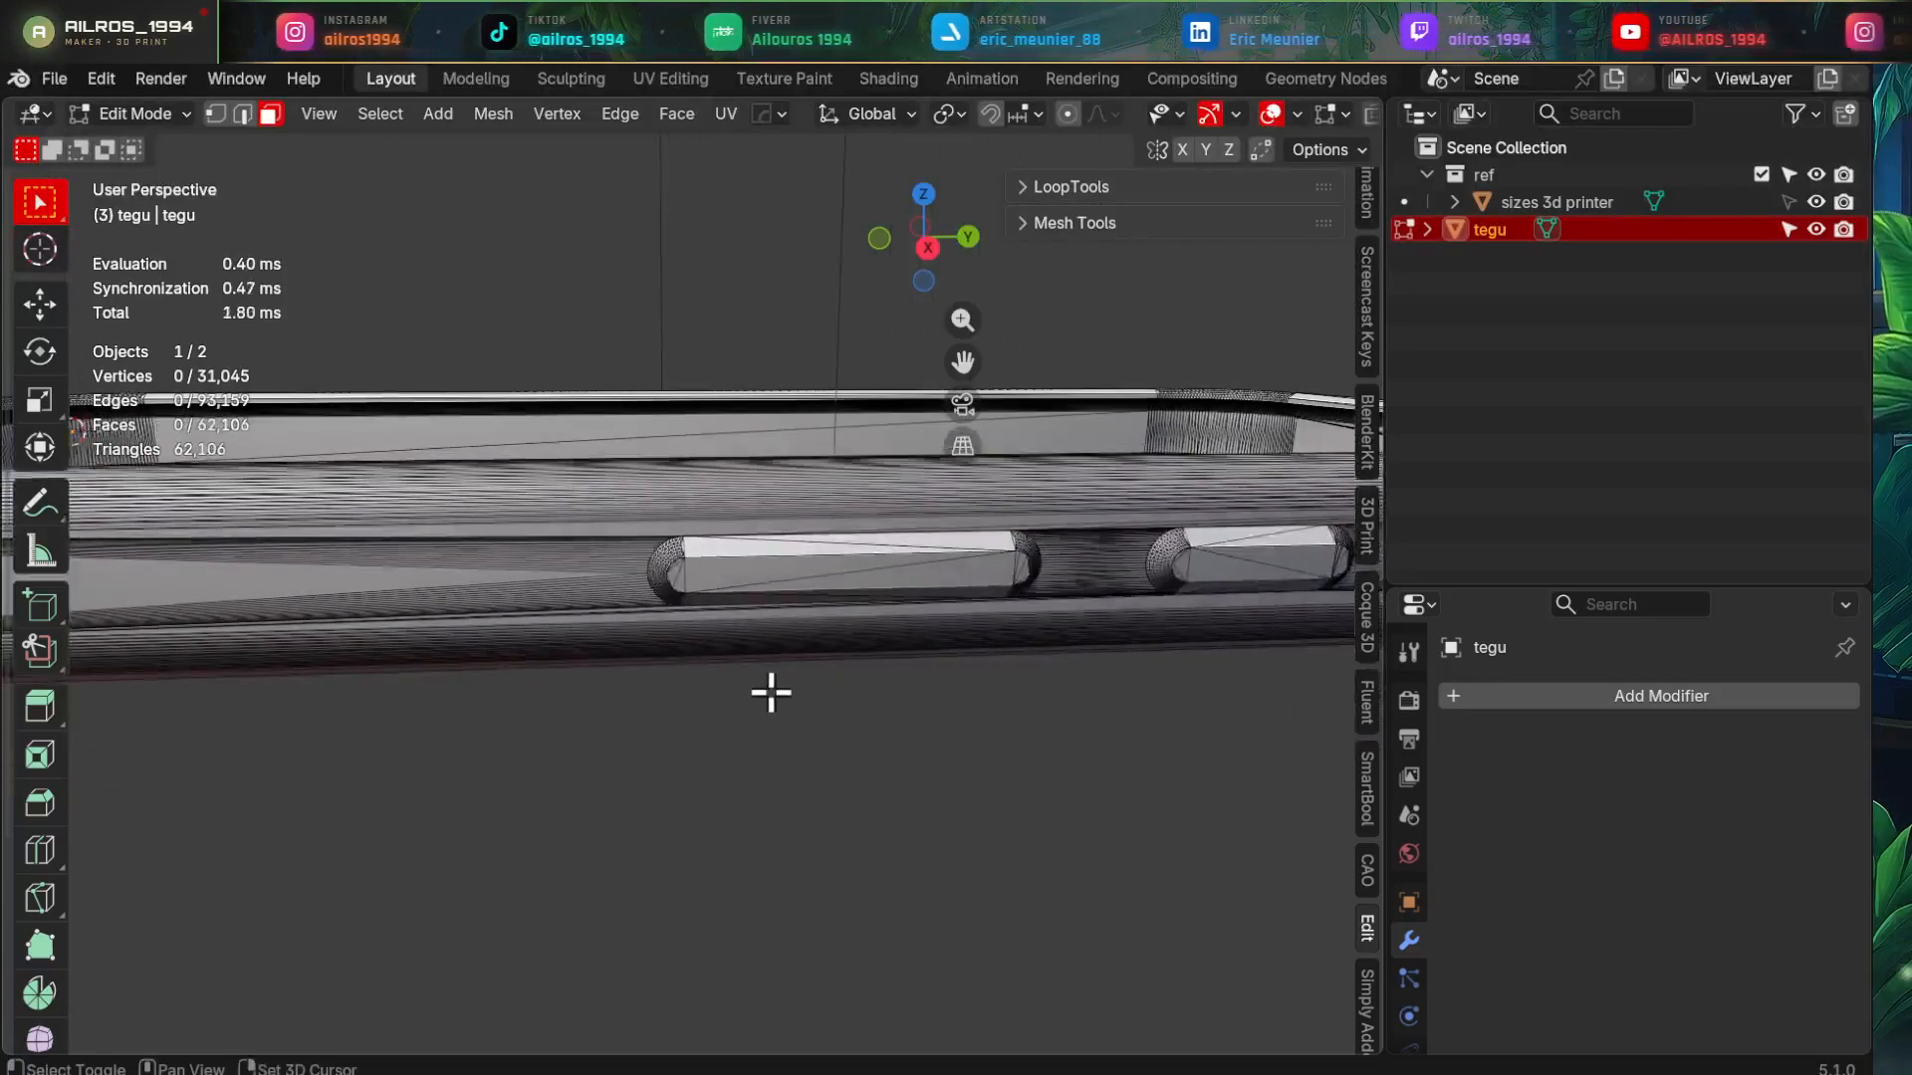
pyautogui.moveTo(773, 692); pyautogui.dragTo(596, 642, button='middle')
pyautogui.scroll(-5, 683, 683)
pyautogui.scroll(6, 864, 628)
pyautogui.scroll(-5, 862, 627)
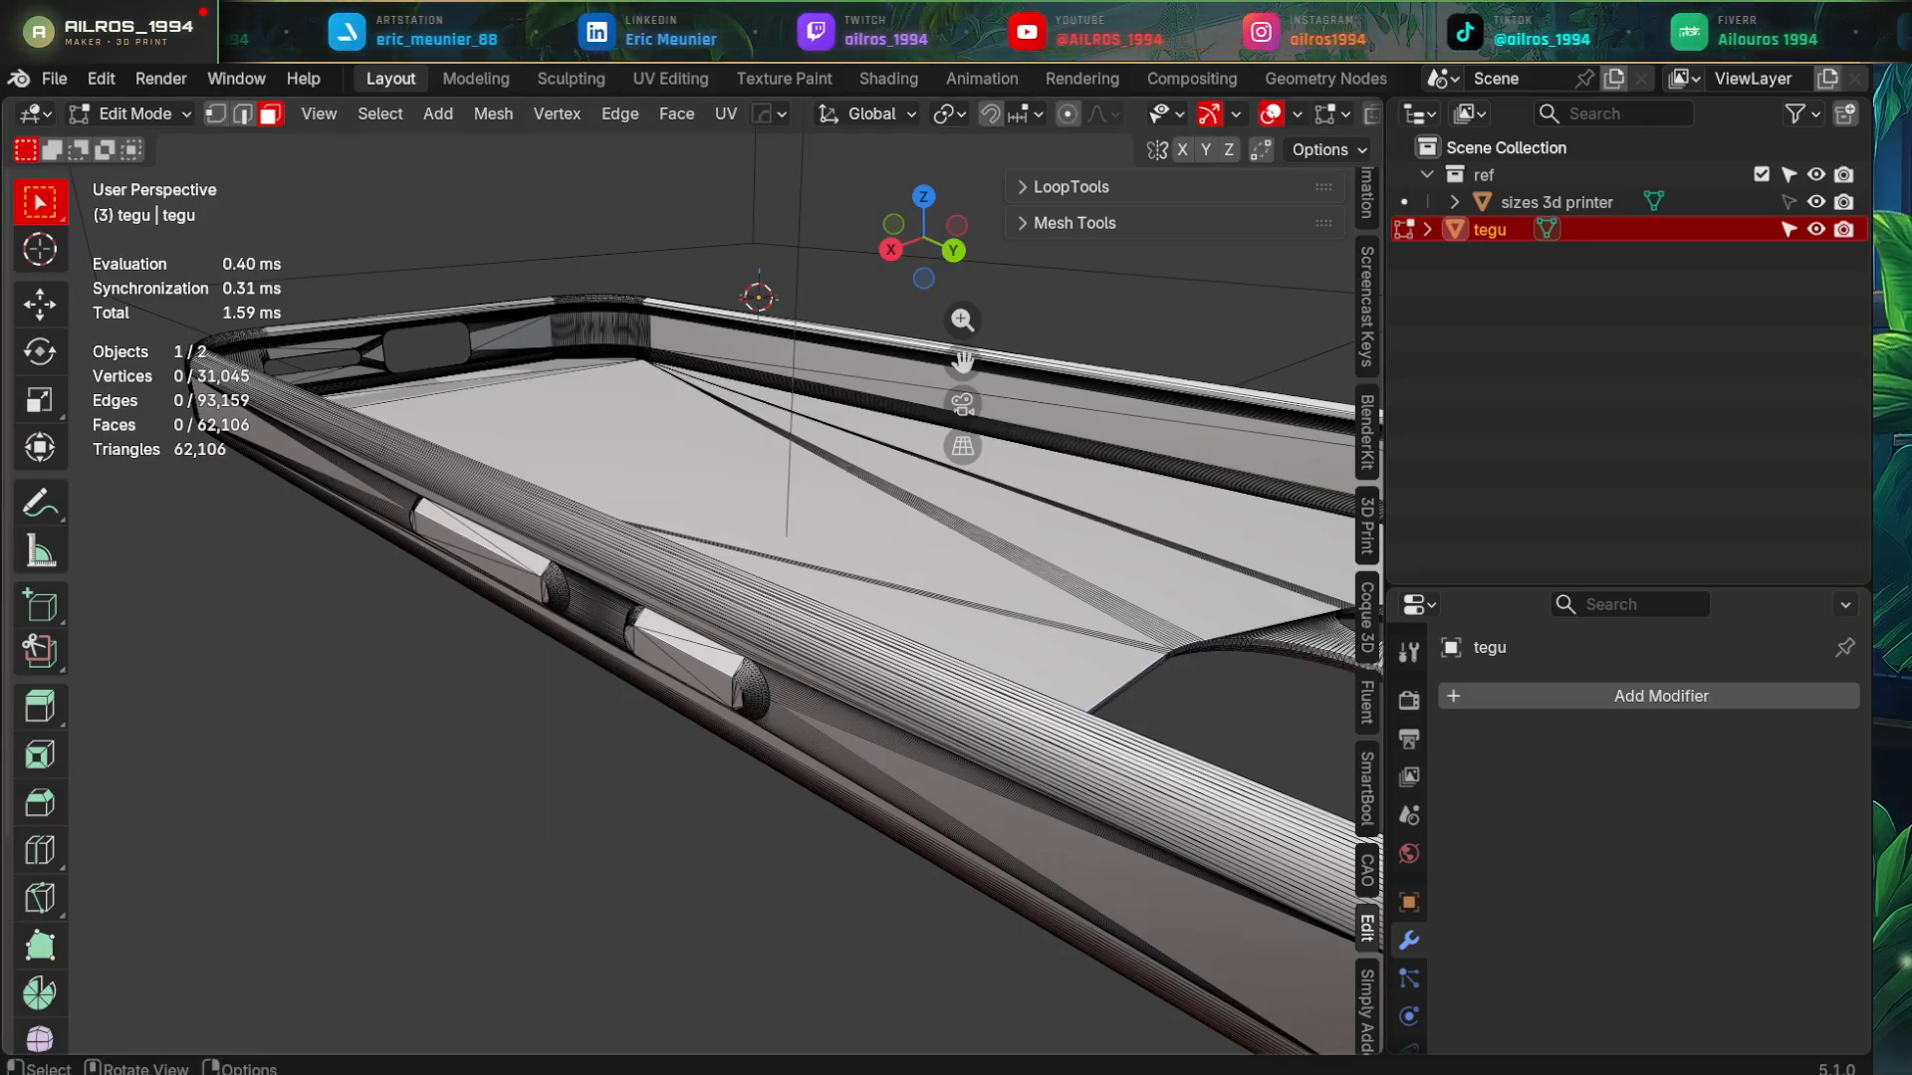
pyautogui.moveTo(931, 662); pyautogui.dragTo(671, 612, button='middle')
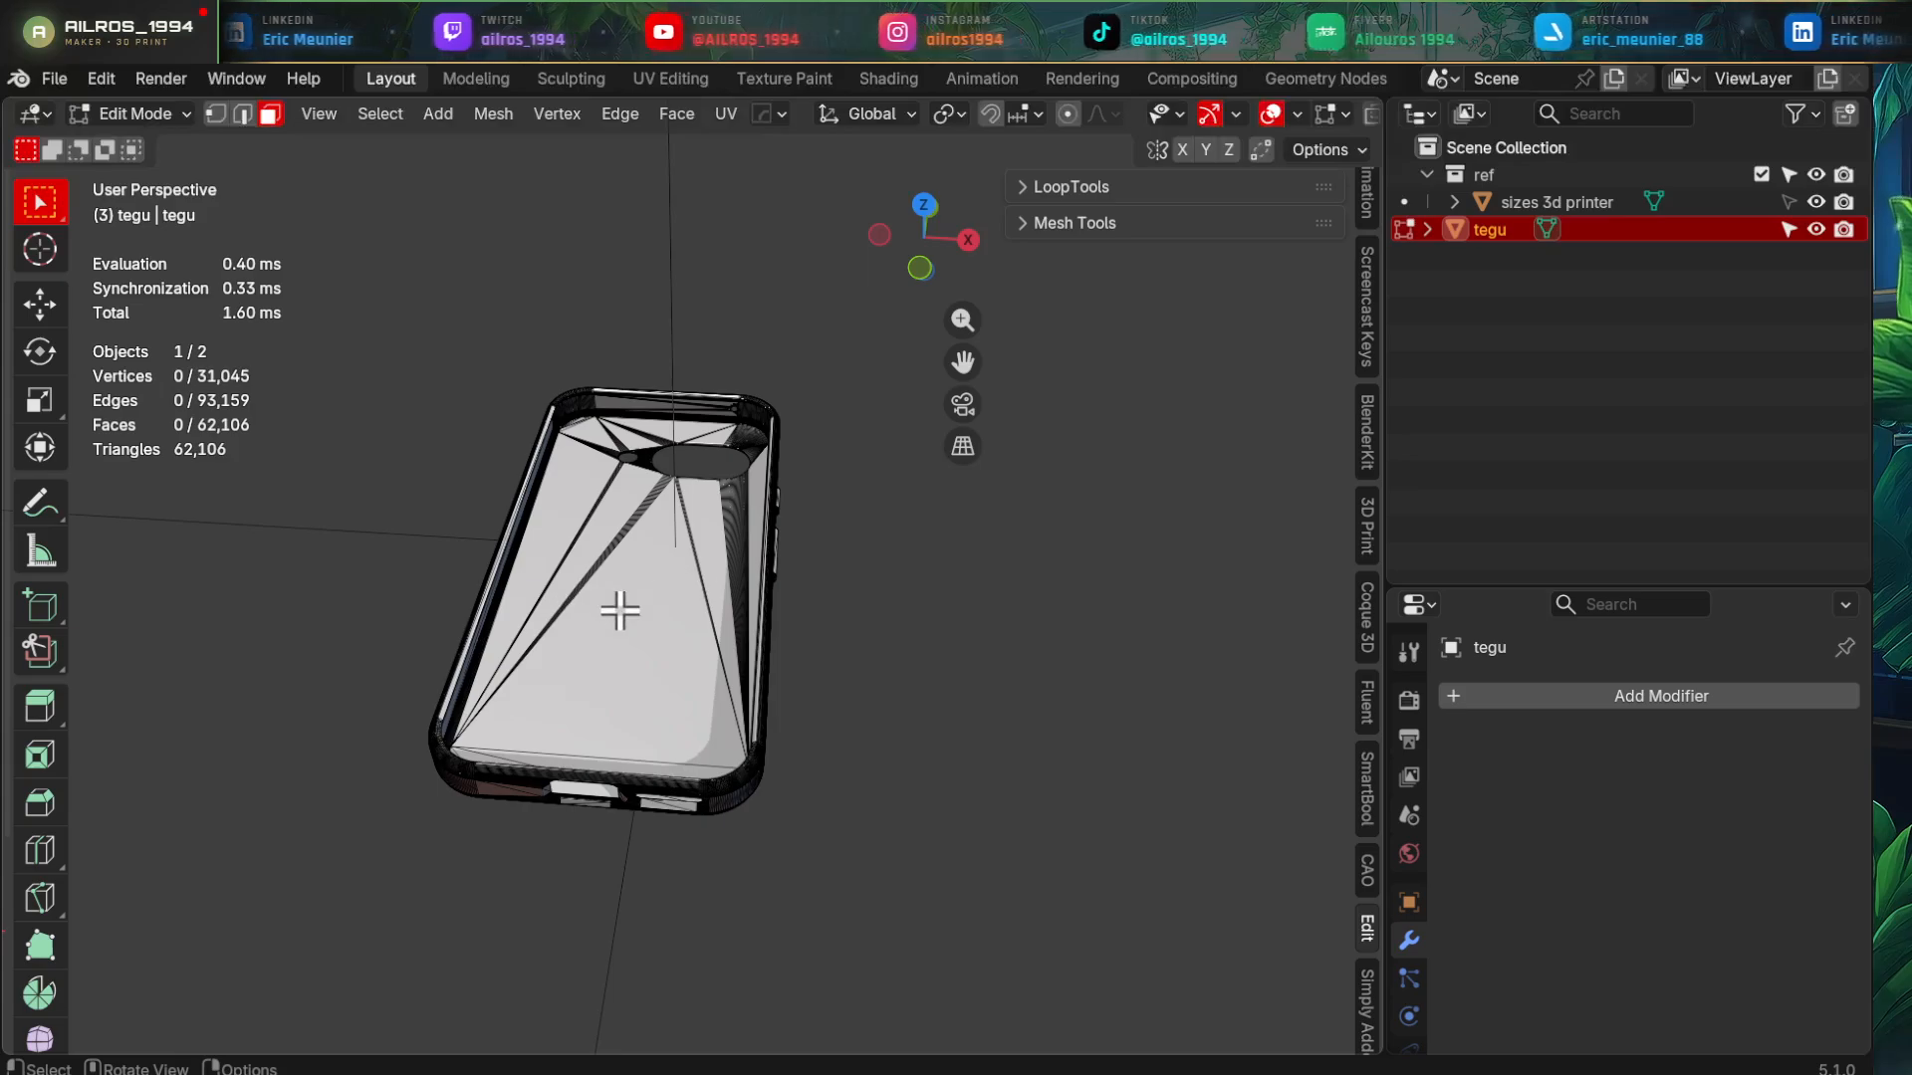
# - Return the case to Object Mode in the top orthographic view
pyautogui.scroll(-4, 619, 611)
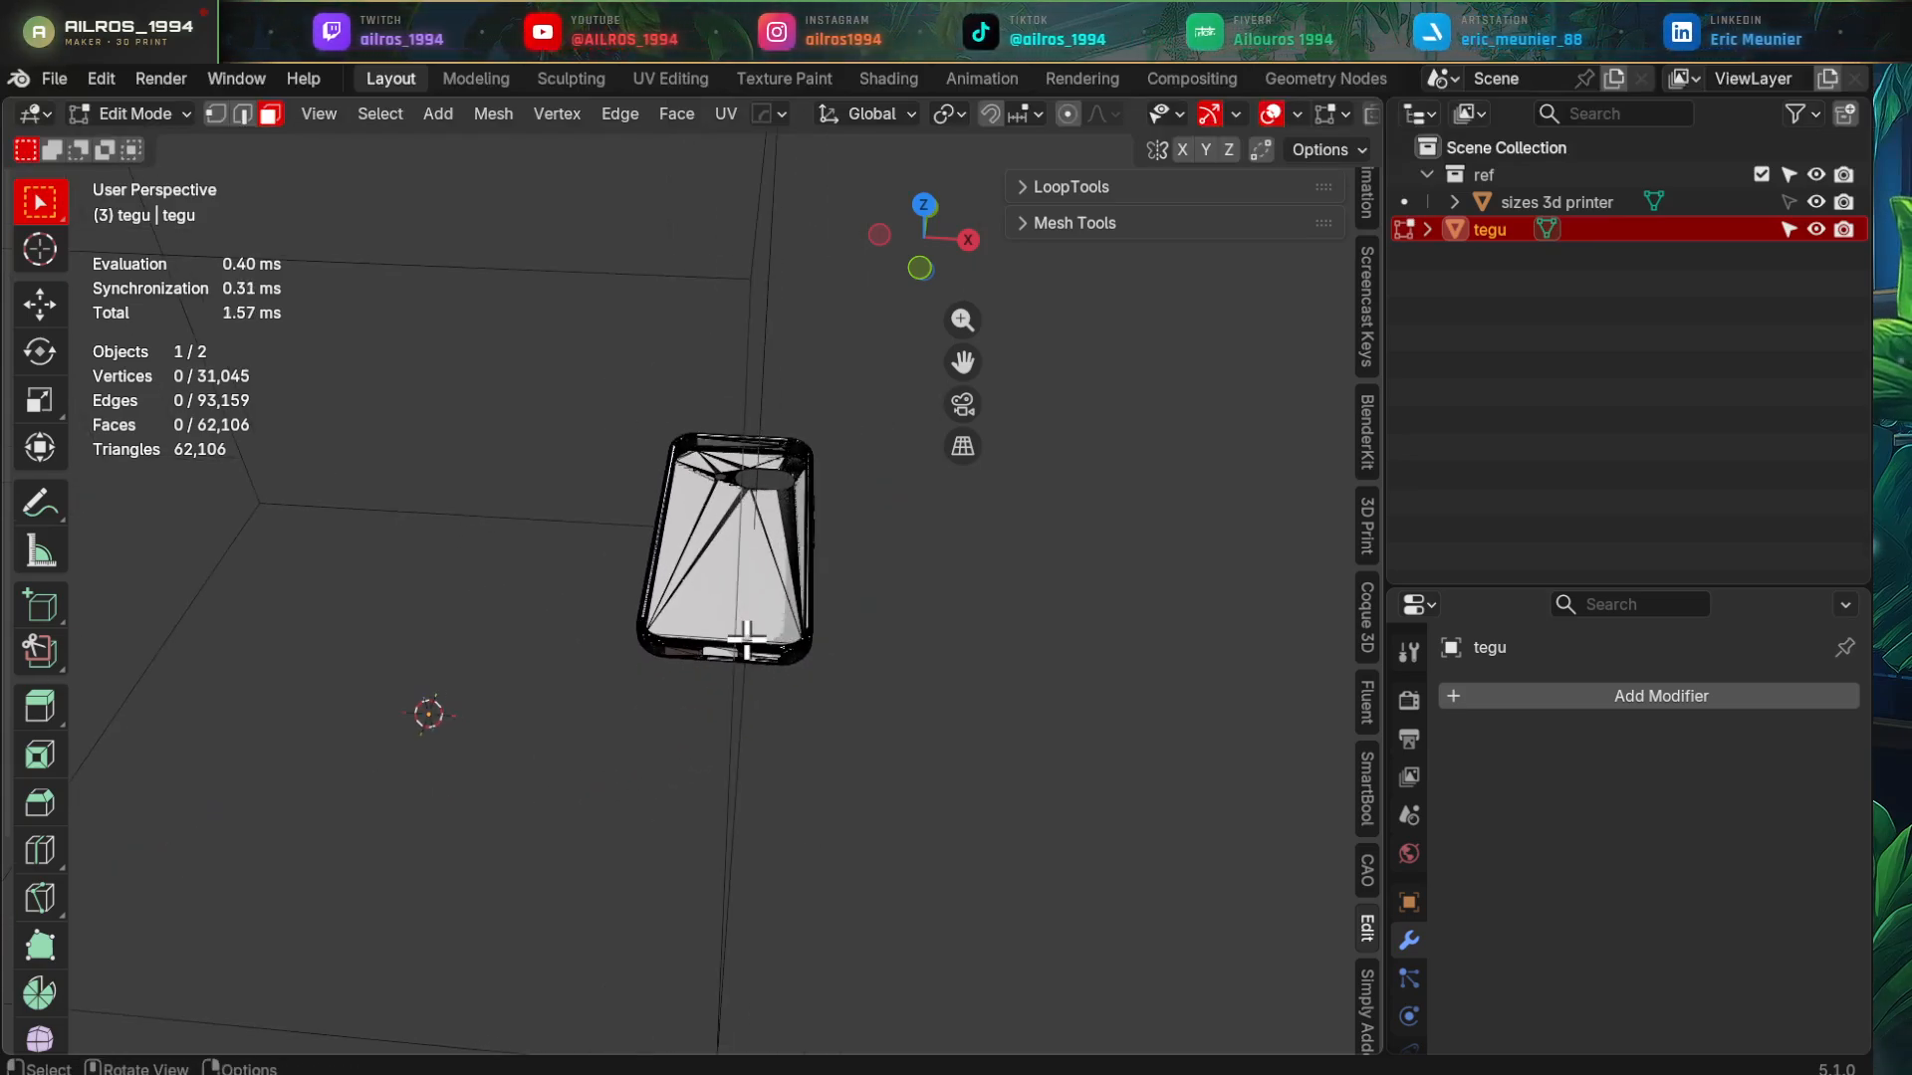
pyautogui.press('KP_7')
pyautogui.press('Tab')
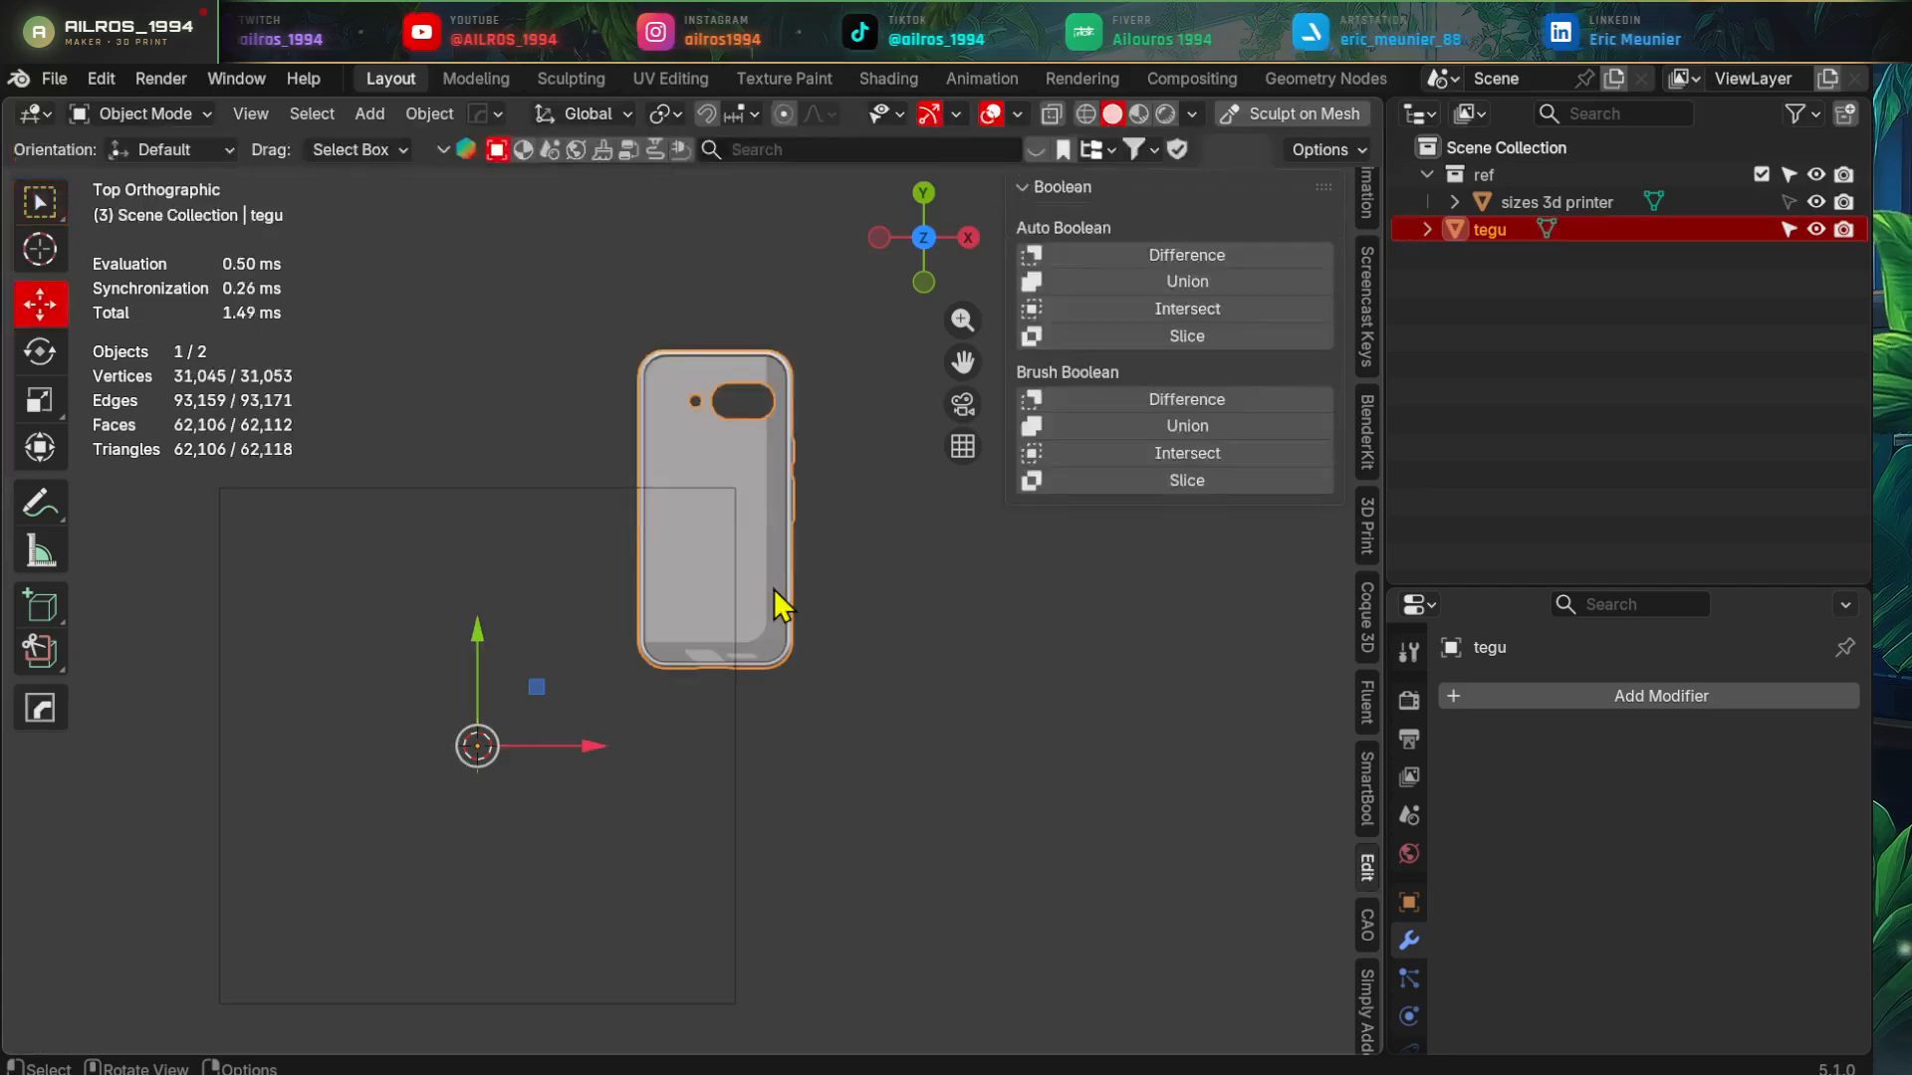
# - Try to rotate the case a quarter turn in the top view
pyautogui.press('r')
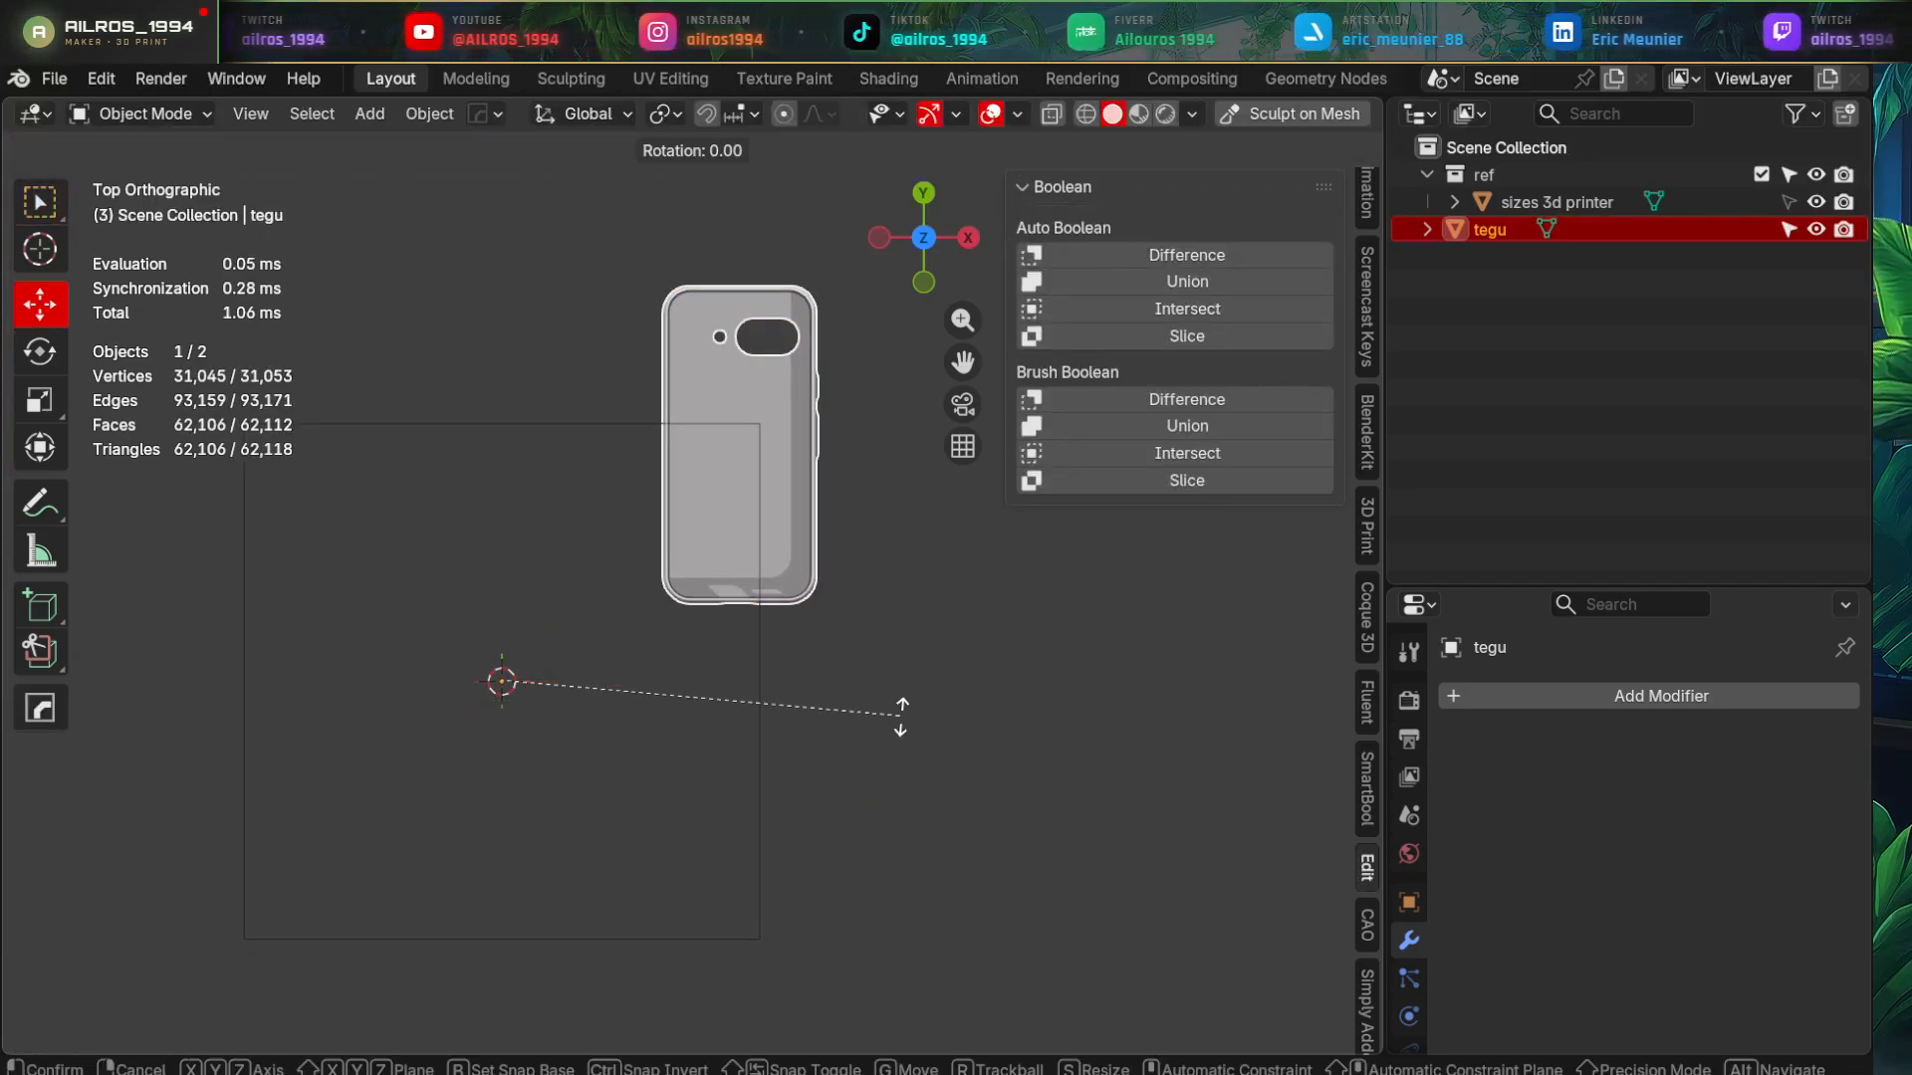
pyautogui.click(534, 235)
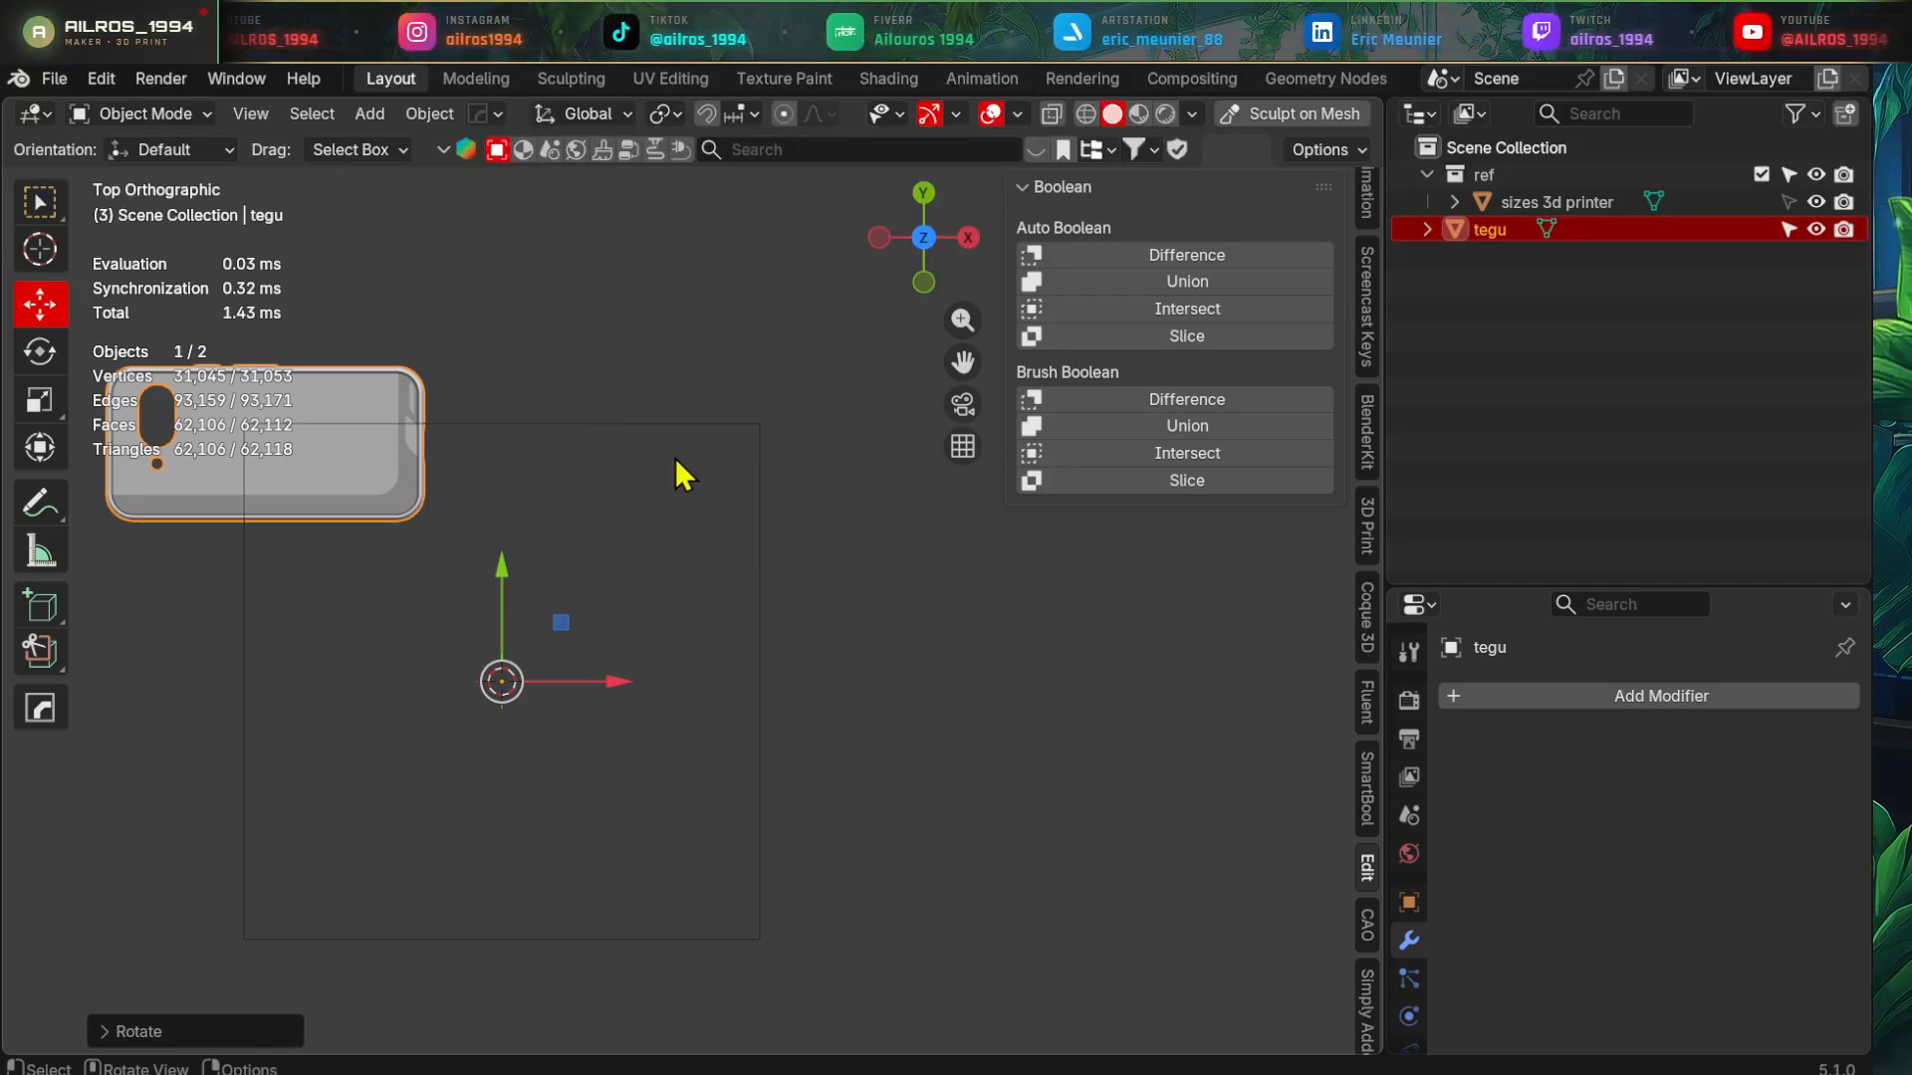
pyautogui.keyDown('shift'); pyautogui.moveTo(688, 458); pyautogui.dragTo(849, 478, button='middle'); pyautogui.keyUp('shift')
pyautogui.hotkey('ctrl', 'z')
# - Move the case to the centre of the printer's build volume in the top view
pyautogui.press('g')
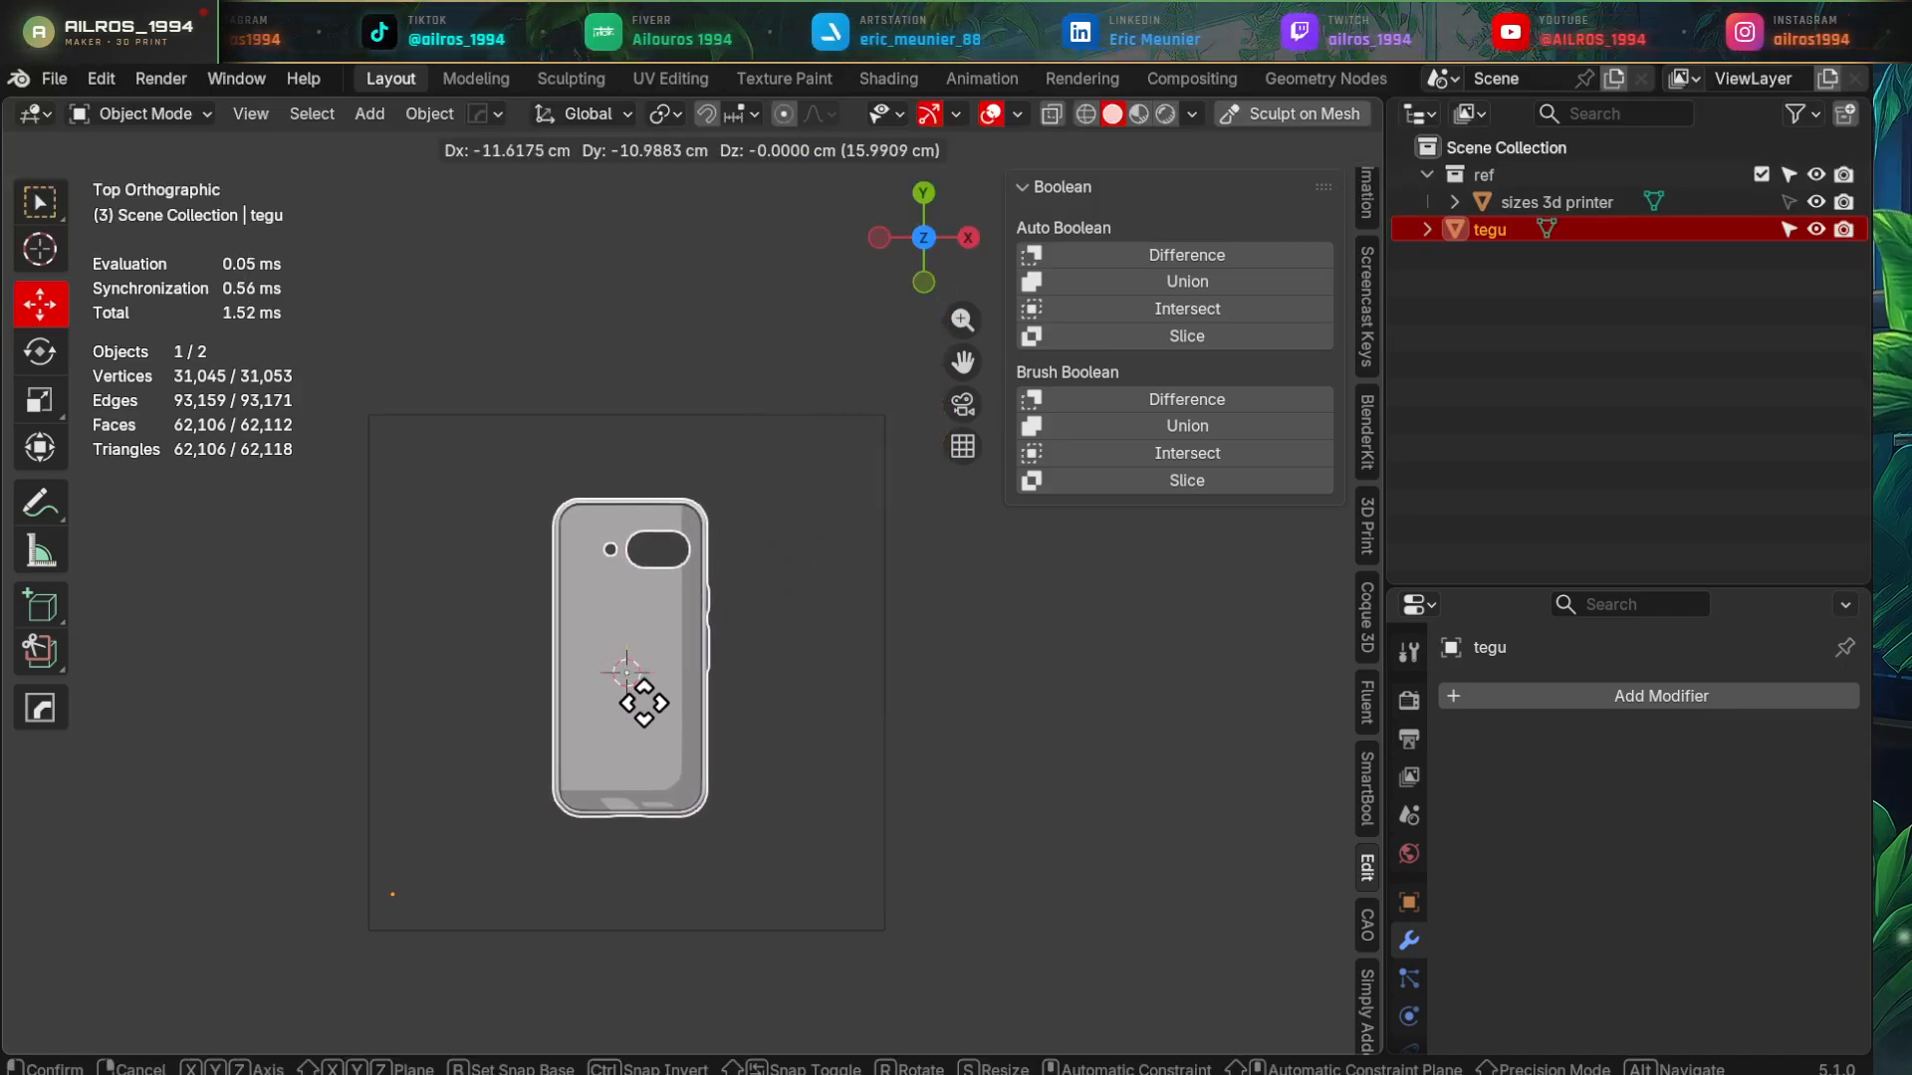
pyautogui.click(639, 724)
pyautogui.keyDown('shift'); pyautogui.moveTo(631, 772); pyautogui.dragTo(656, 754, button='middle'); pyautogui.keyUp('shift')
pyautogui.press('Tab')
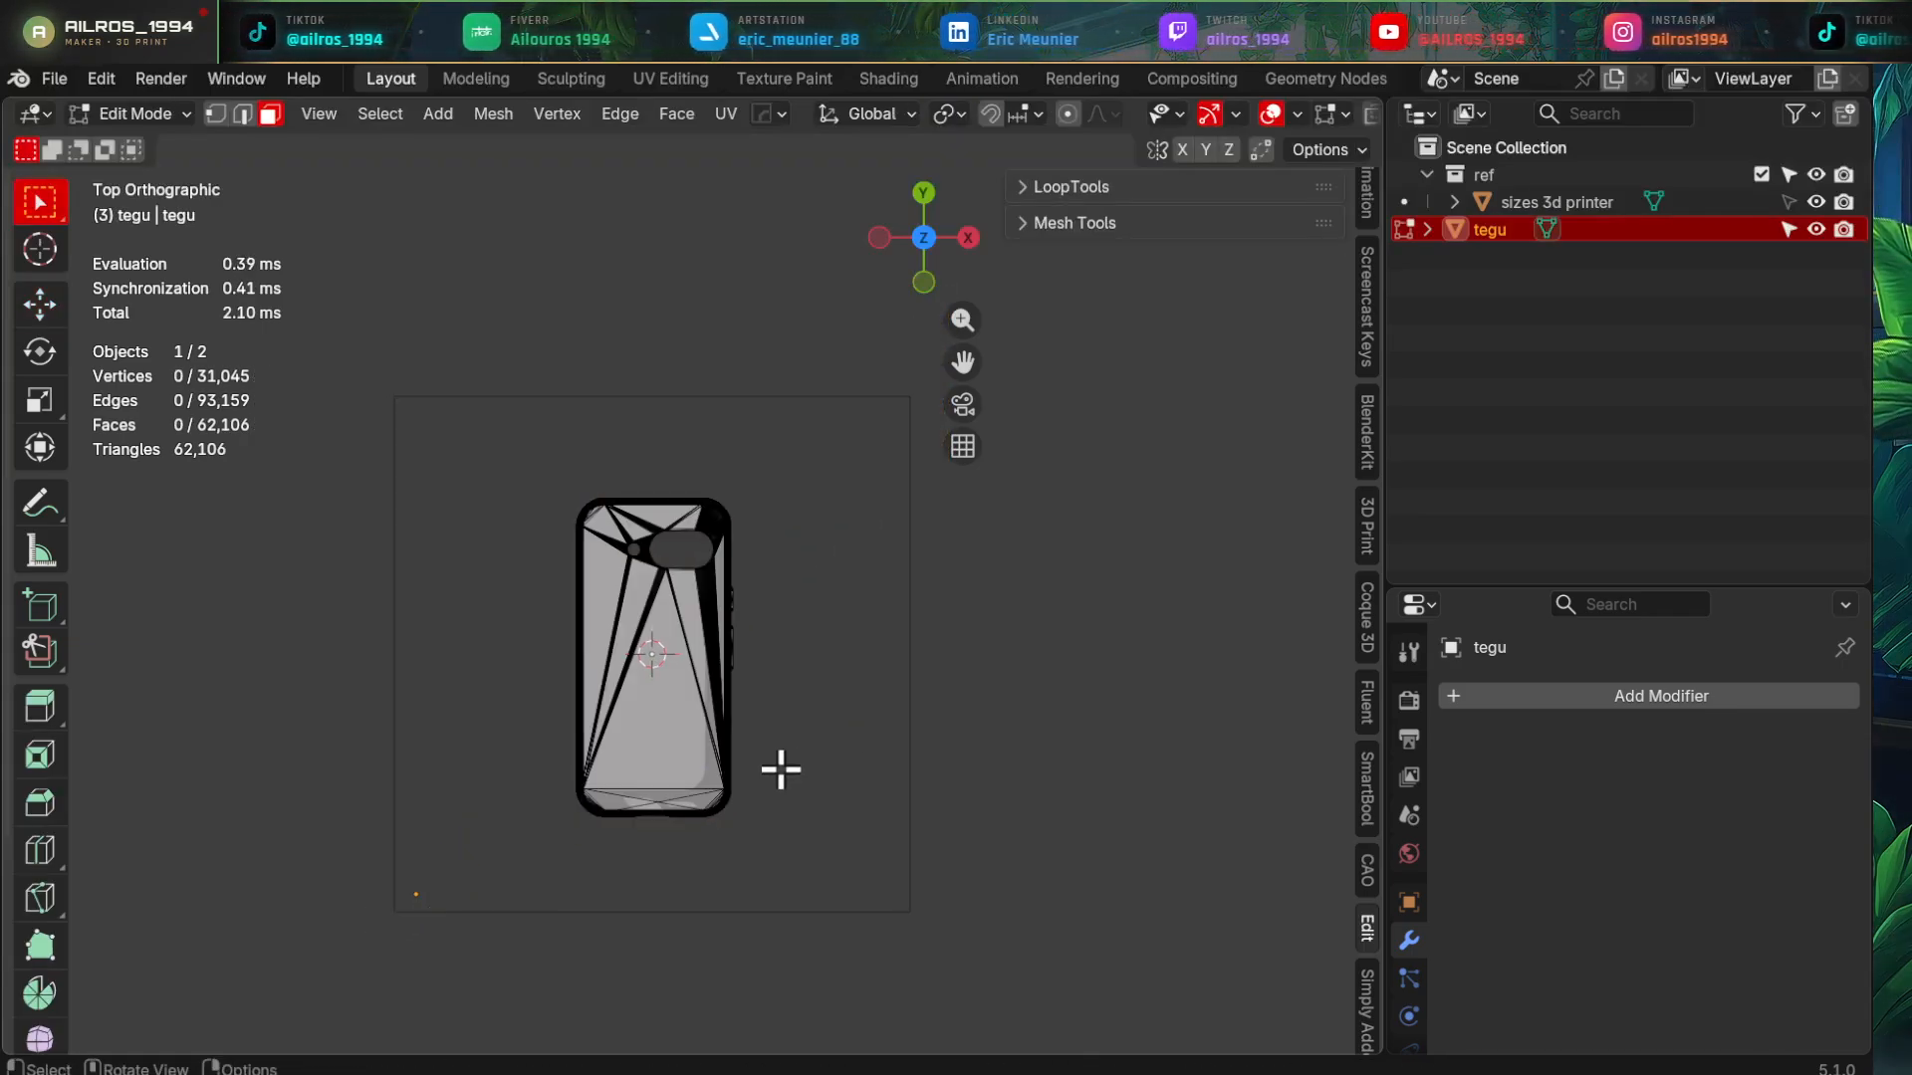
pyautogui.press('Tab')
# - Set the case's origin to the 3D cursor
pyautogui.rightClick(740, 584)
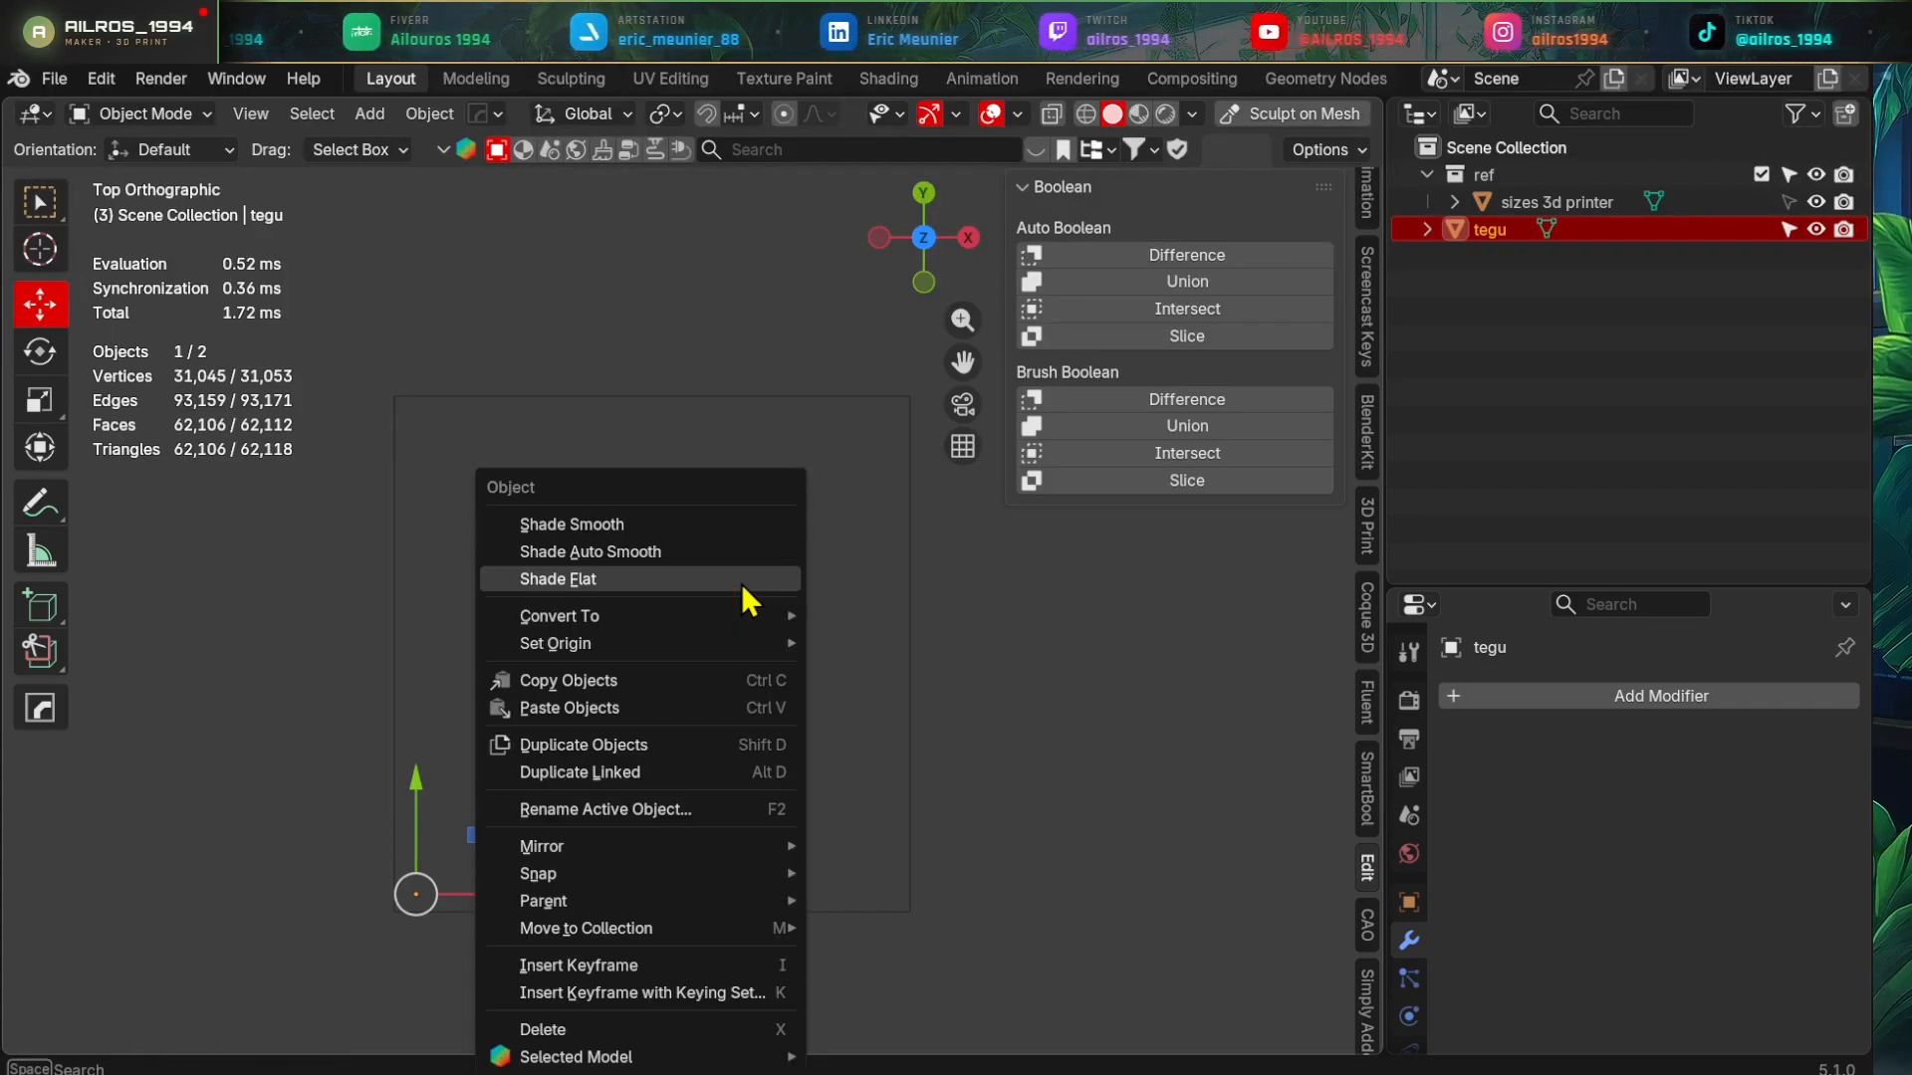
pyautogui.moveTo(787, 643)
pyautogui.click(934, 702)
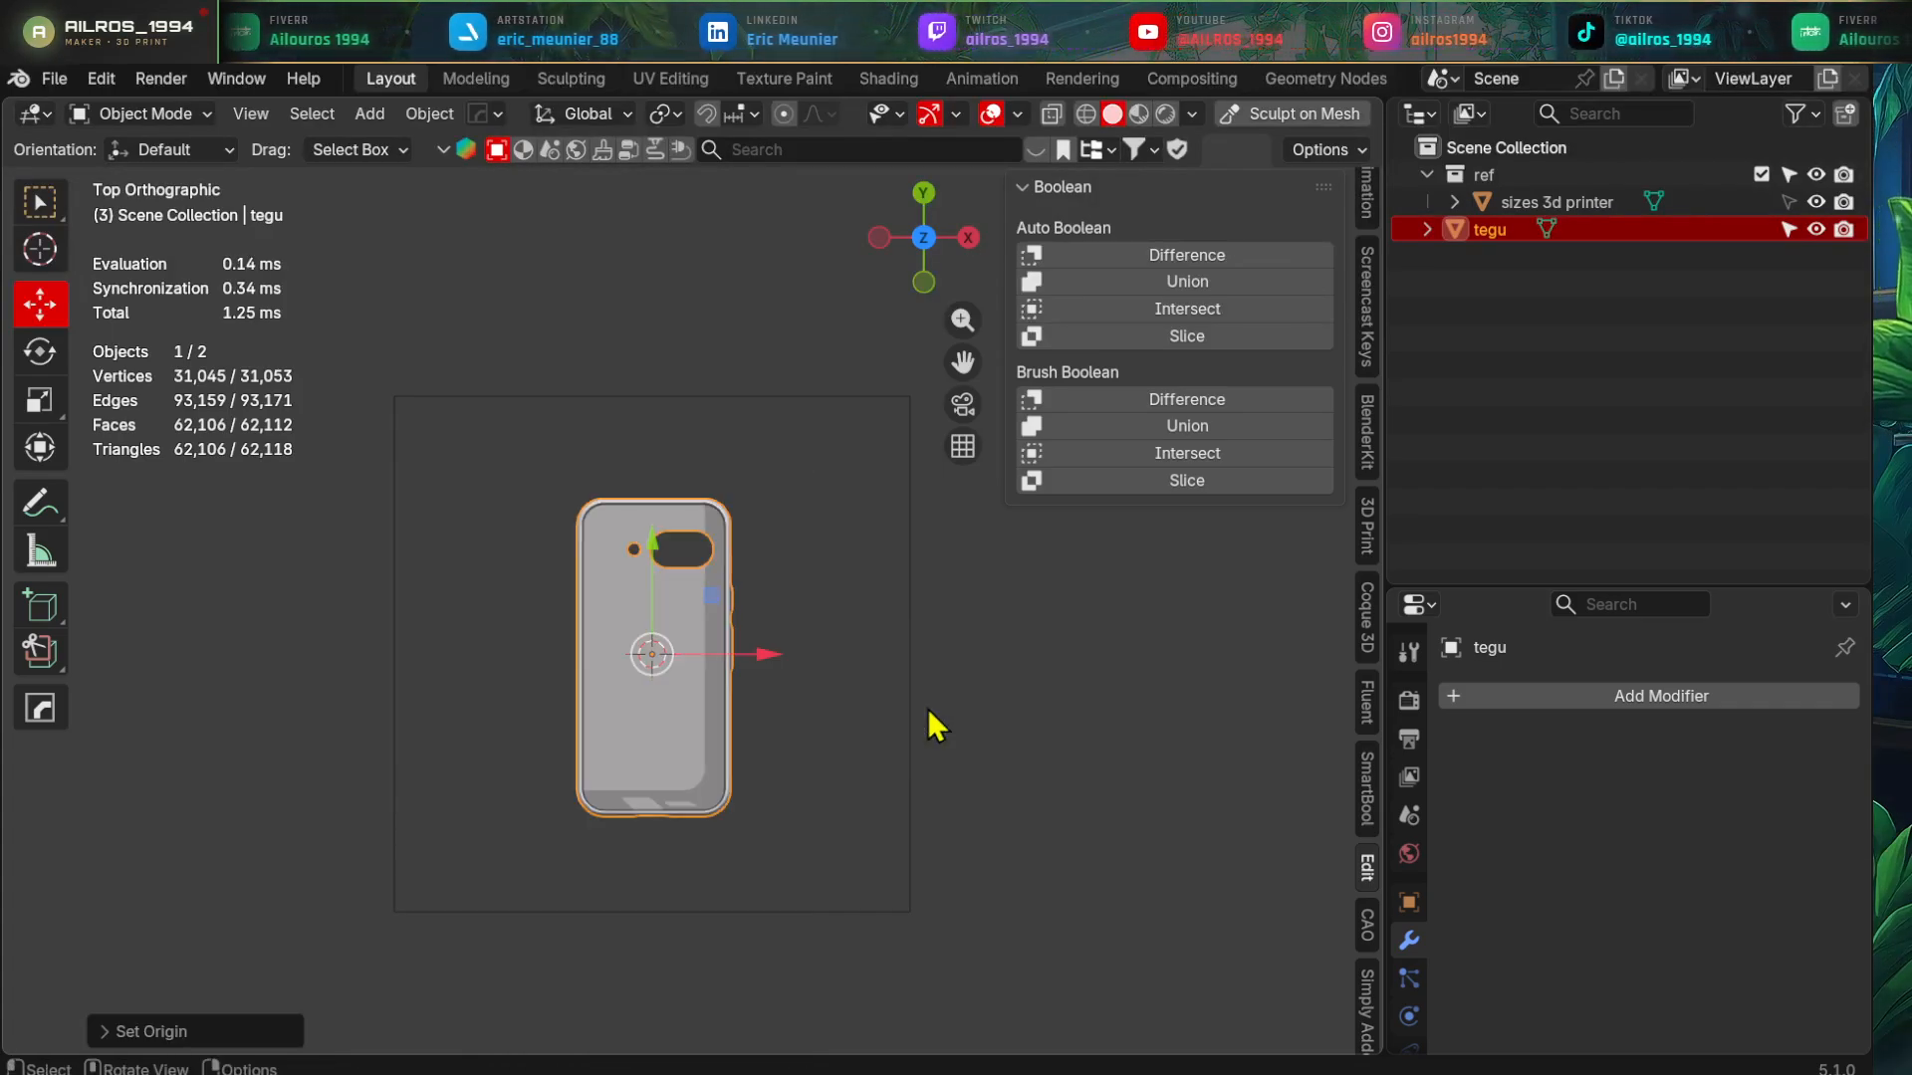
# - Examine the centred case in perspective and check its mesh briefly in Edit Mode
pyautogui.scroll(4, 707, 807)
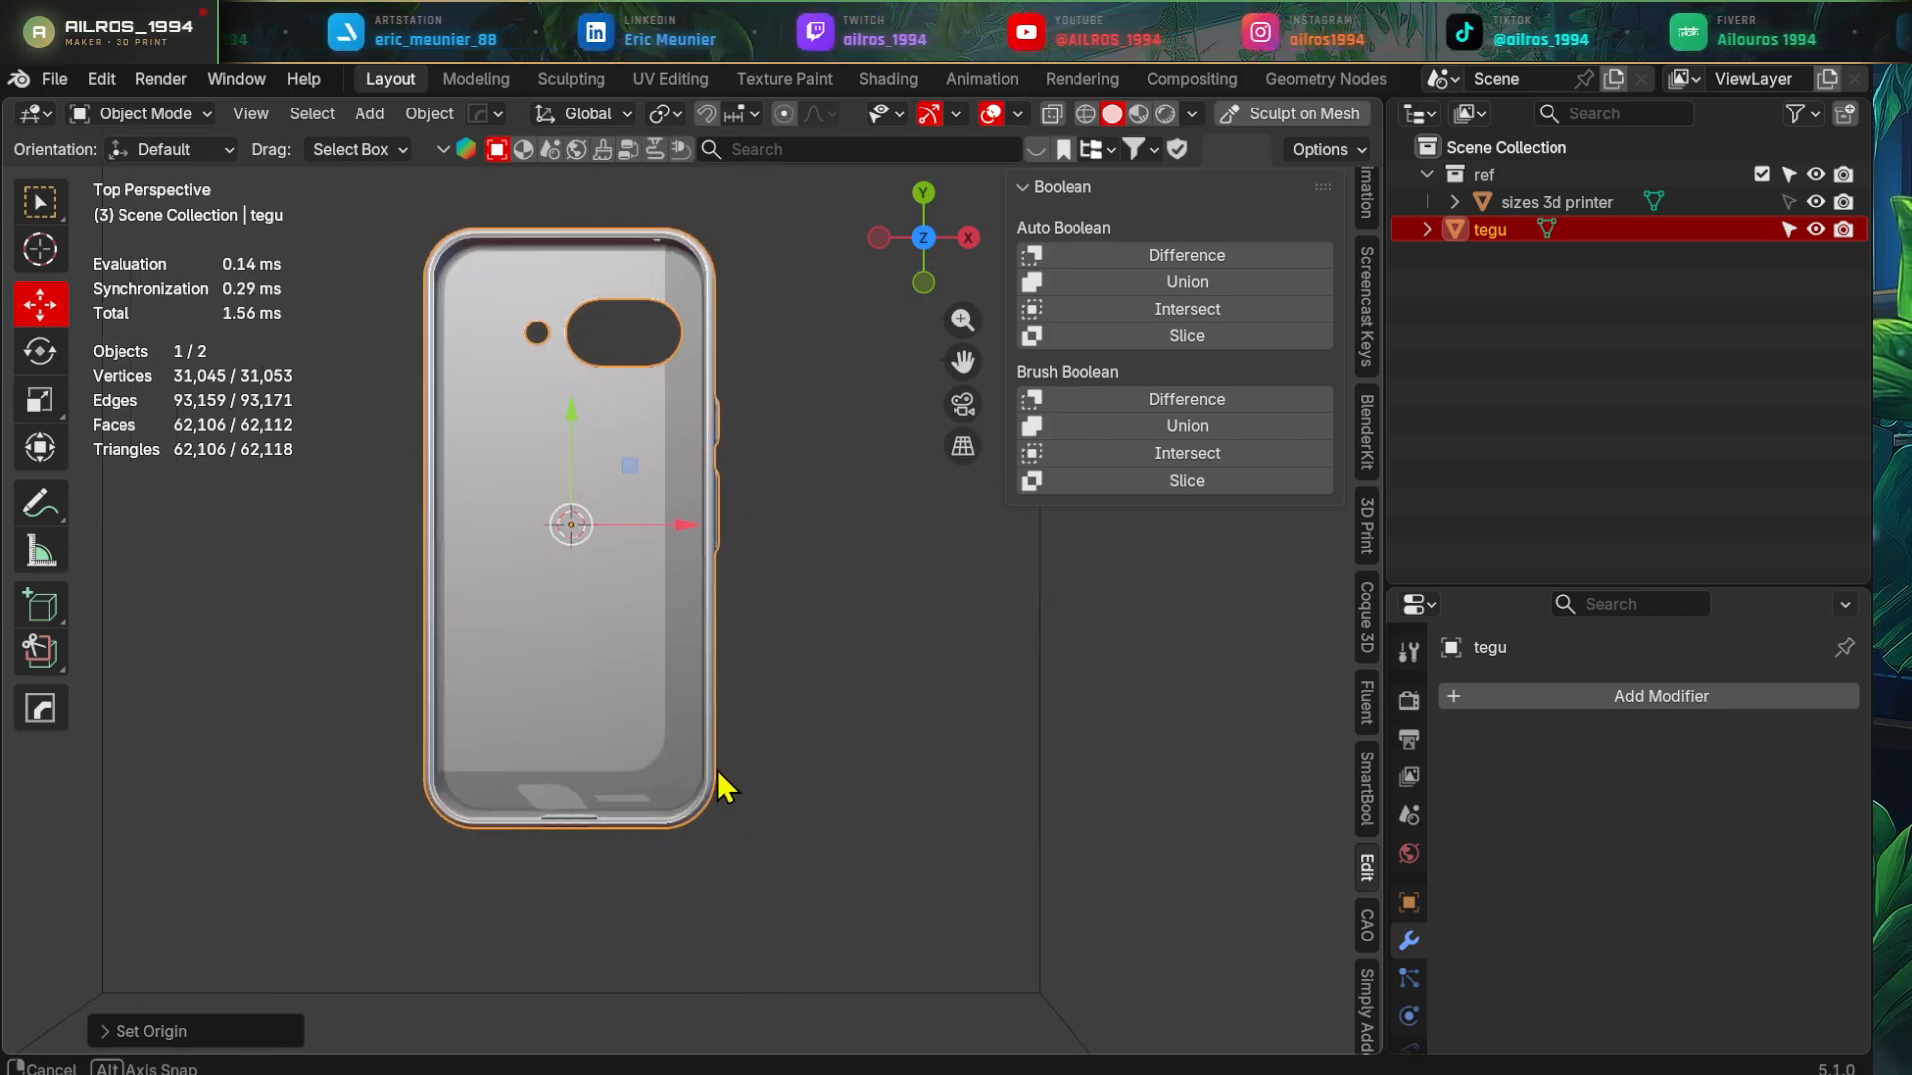
pyautogui.moveTo(726, 790); pyautogui.dragTo(678, 649, button='middle')
pyautogui.scroll(-3, 651, 609)
pyautogui.scroll(1, 689, 659)
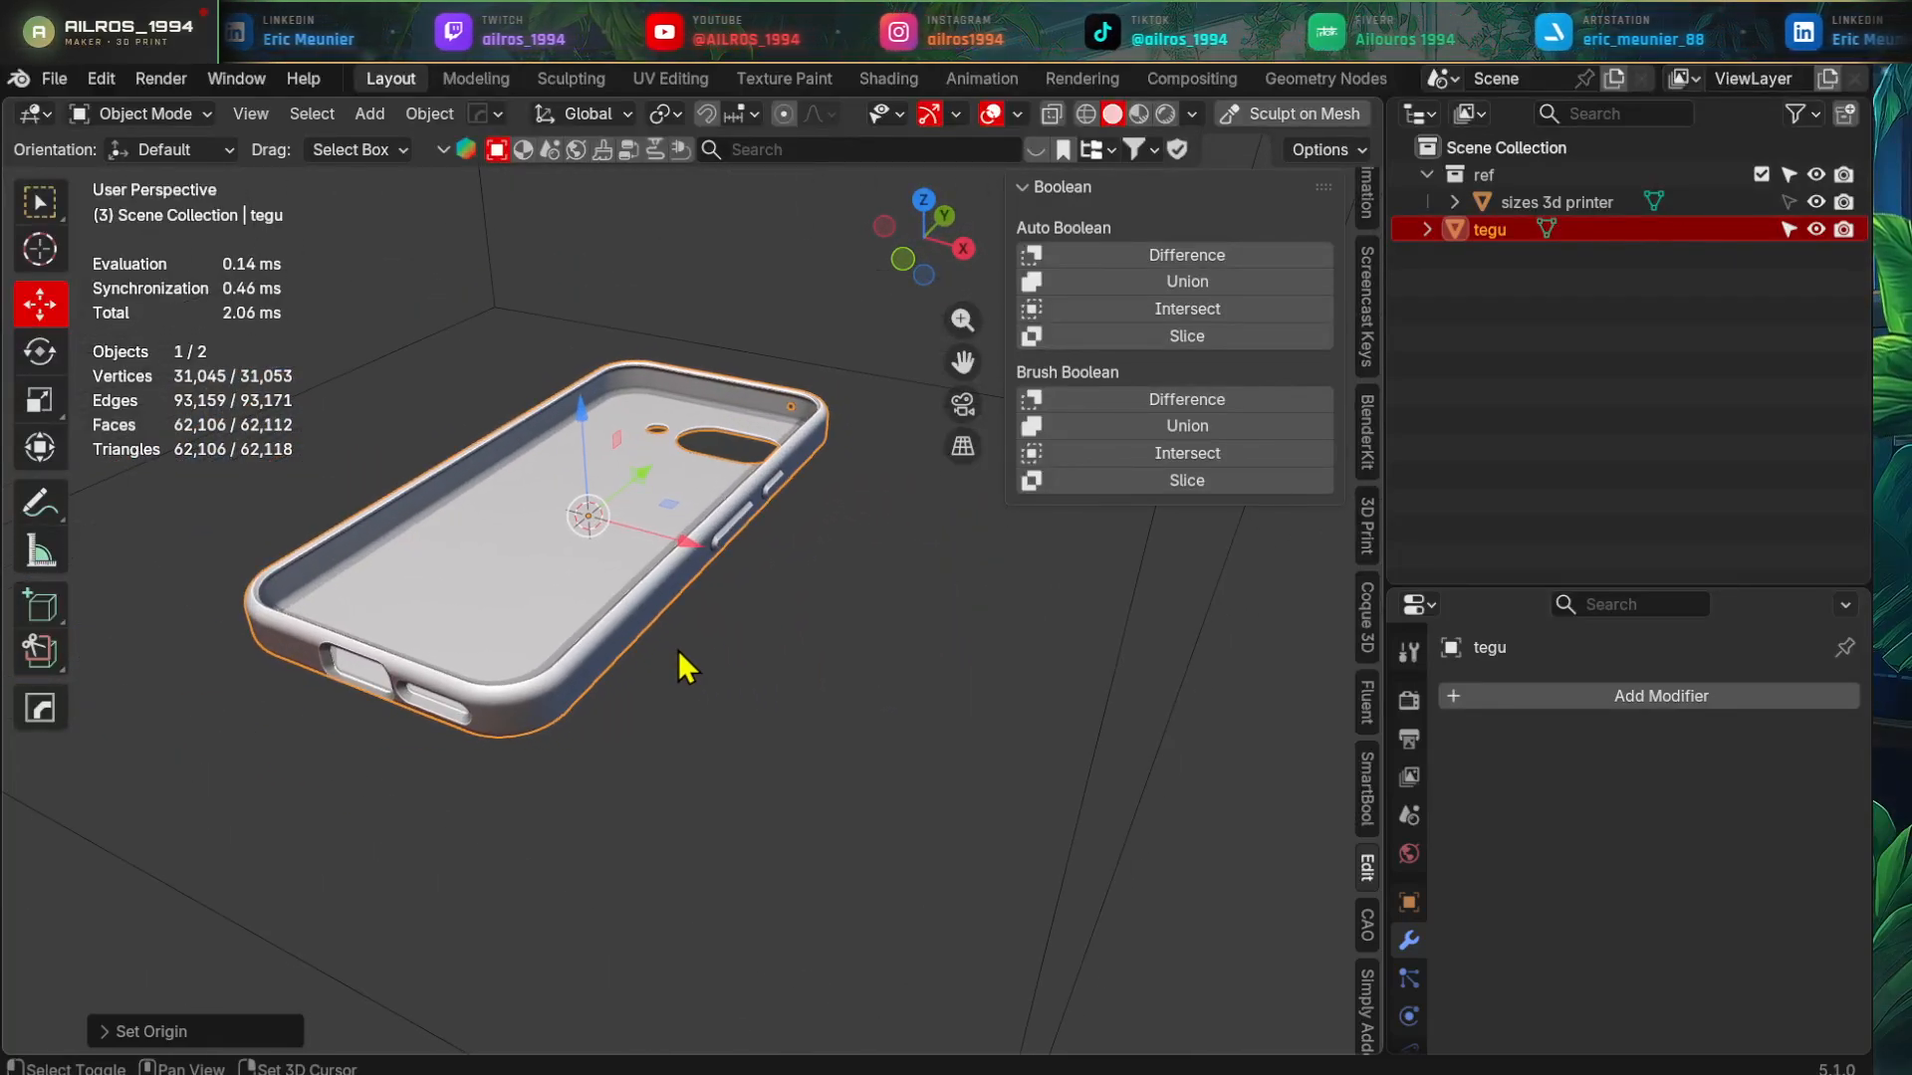
pyautogui.scroll(2, 687, 647)
pyautogui.press('Tab')
pyautogui.scroll(3, 799, 461)
pyautogui.press('Tab')
pyautogui.scroll(-5, 812, 508)
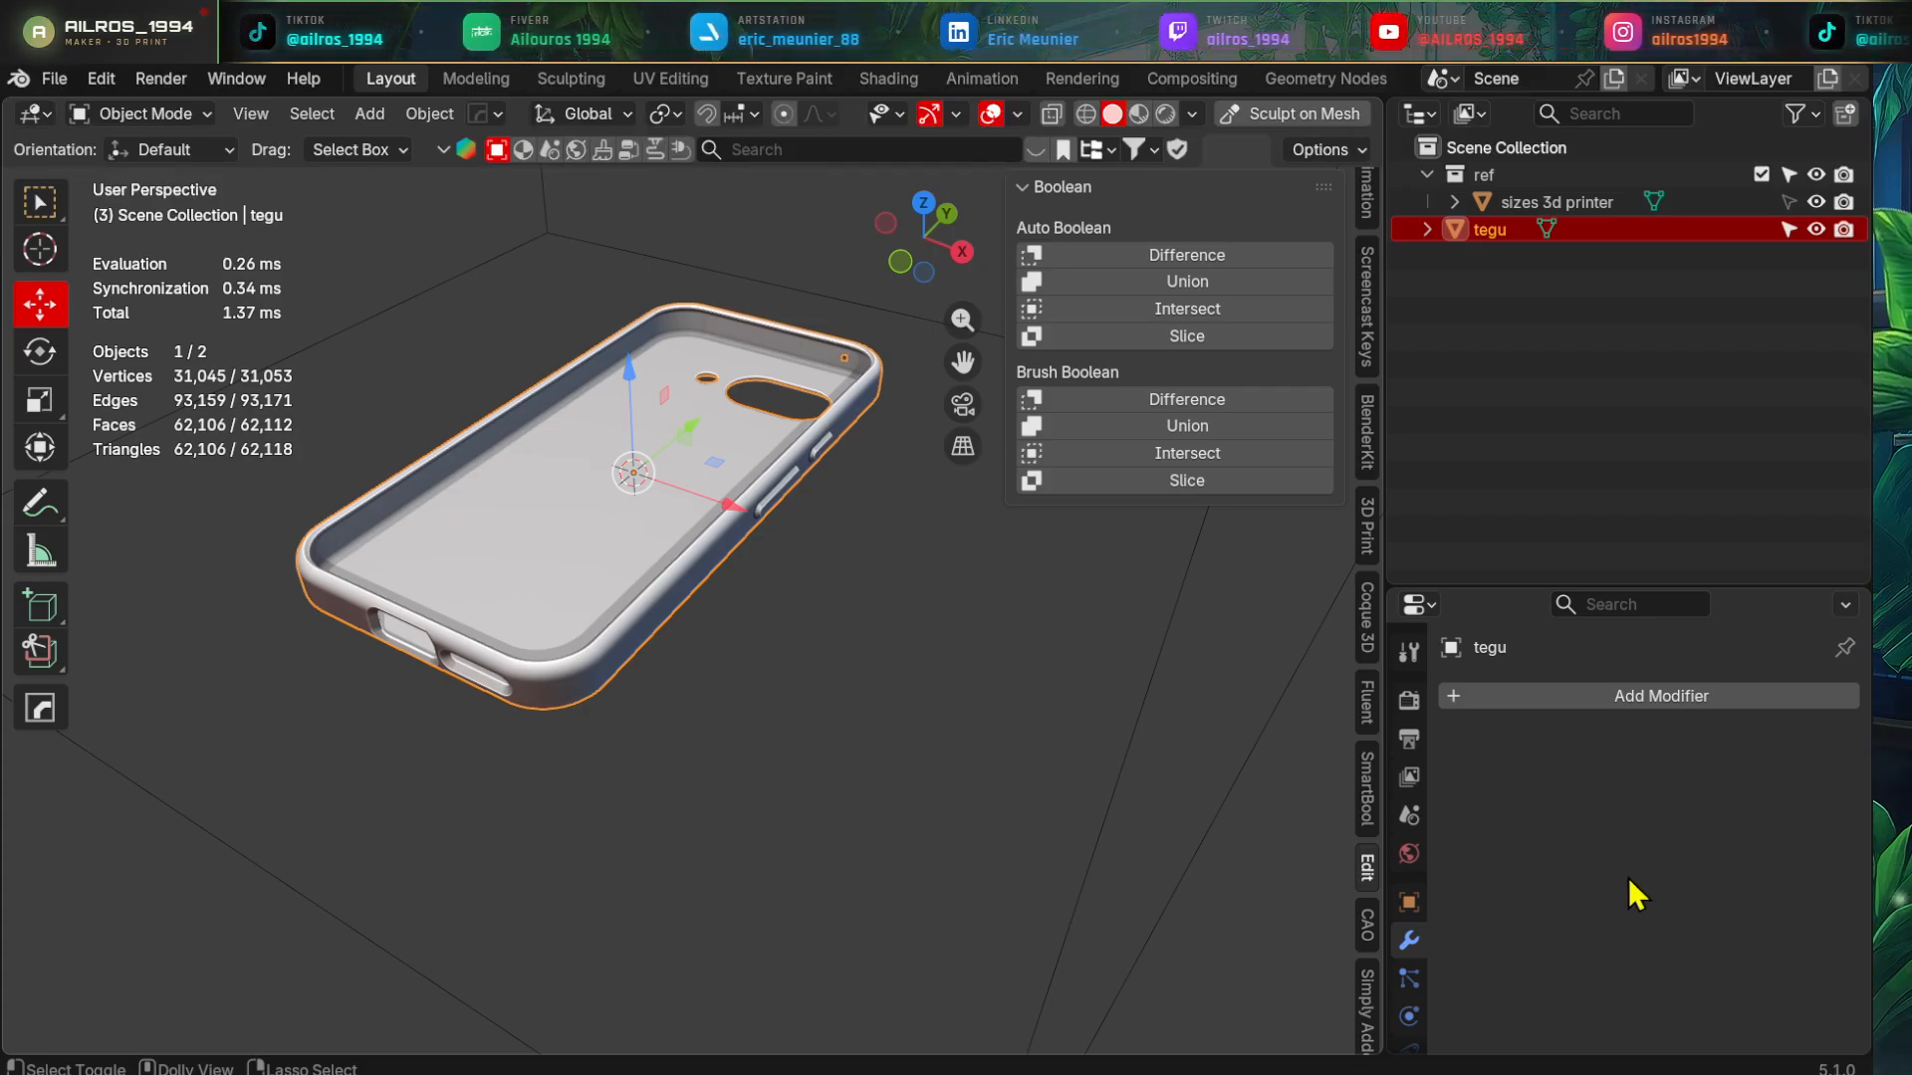
# - Save the file test tuto motif de coque.blend
pyautogui.hotkey('ctrl', 's')
pyautogui.scroll(6, 635, 697)
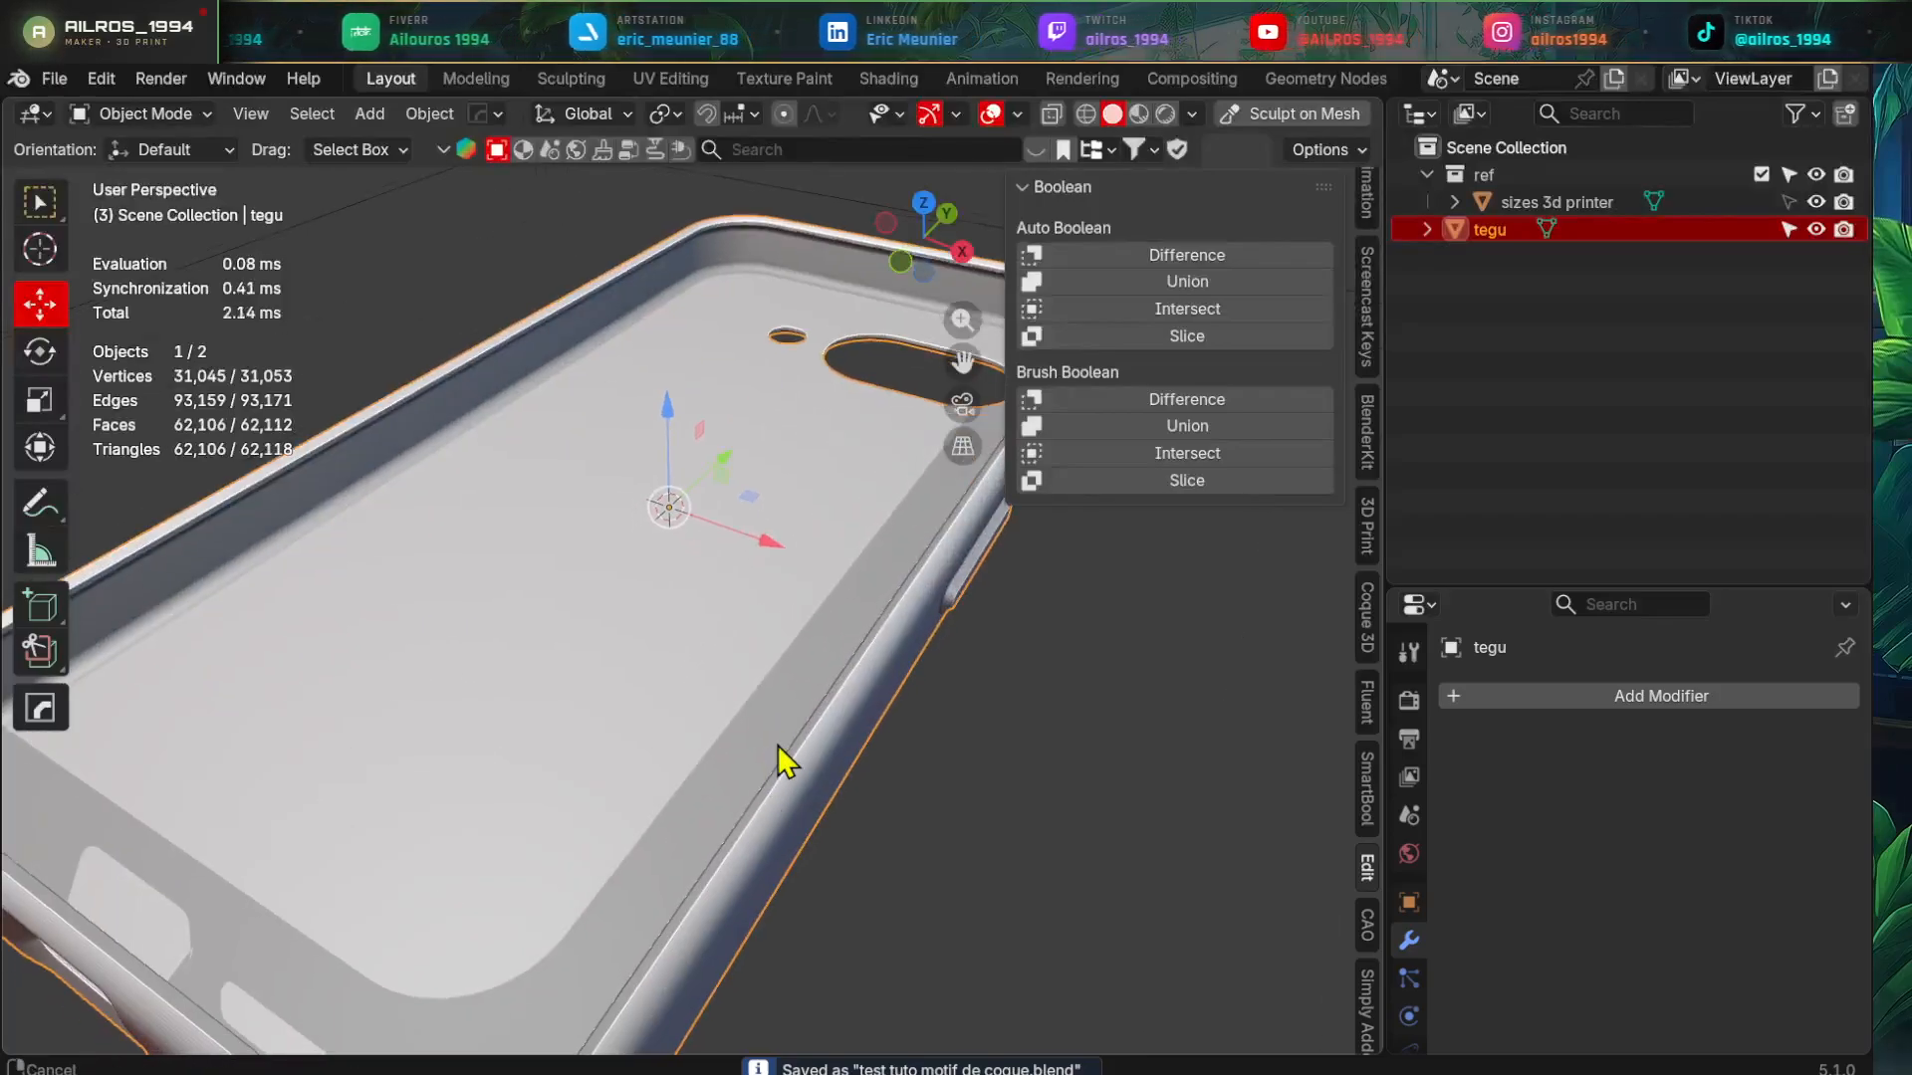
pyautogui.scroll(-4, 1127, 739)
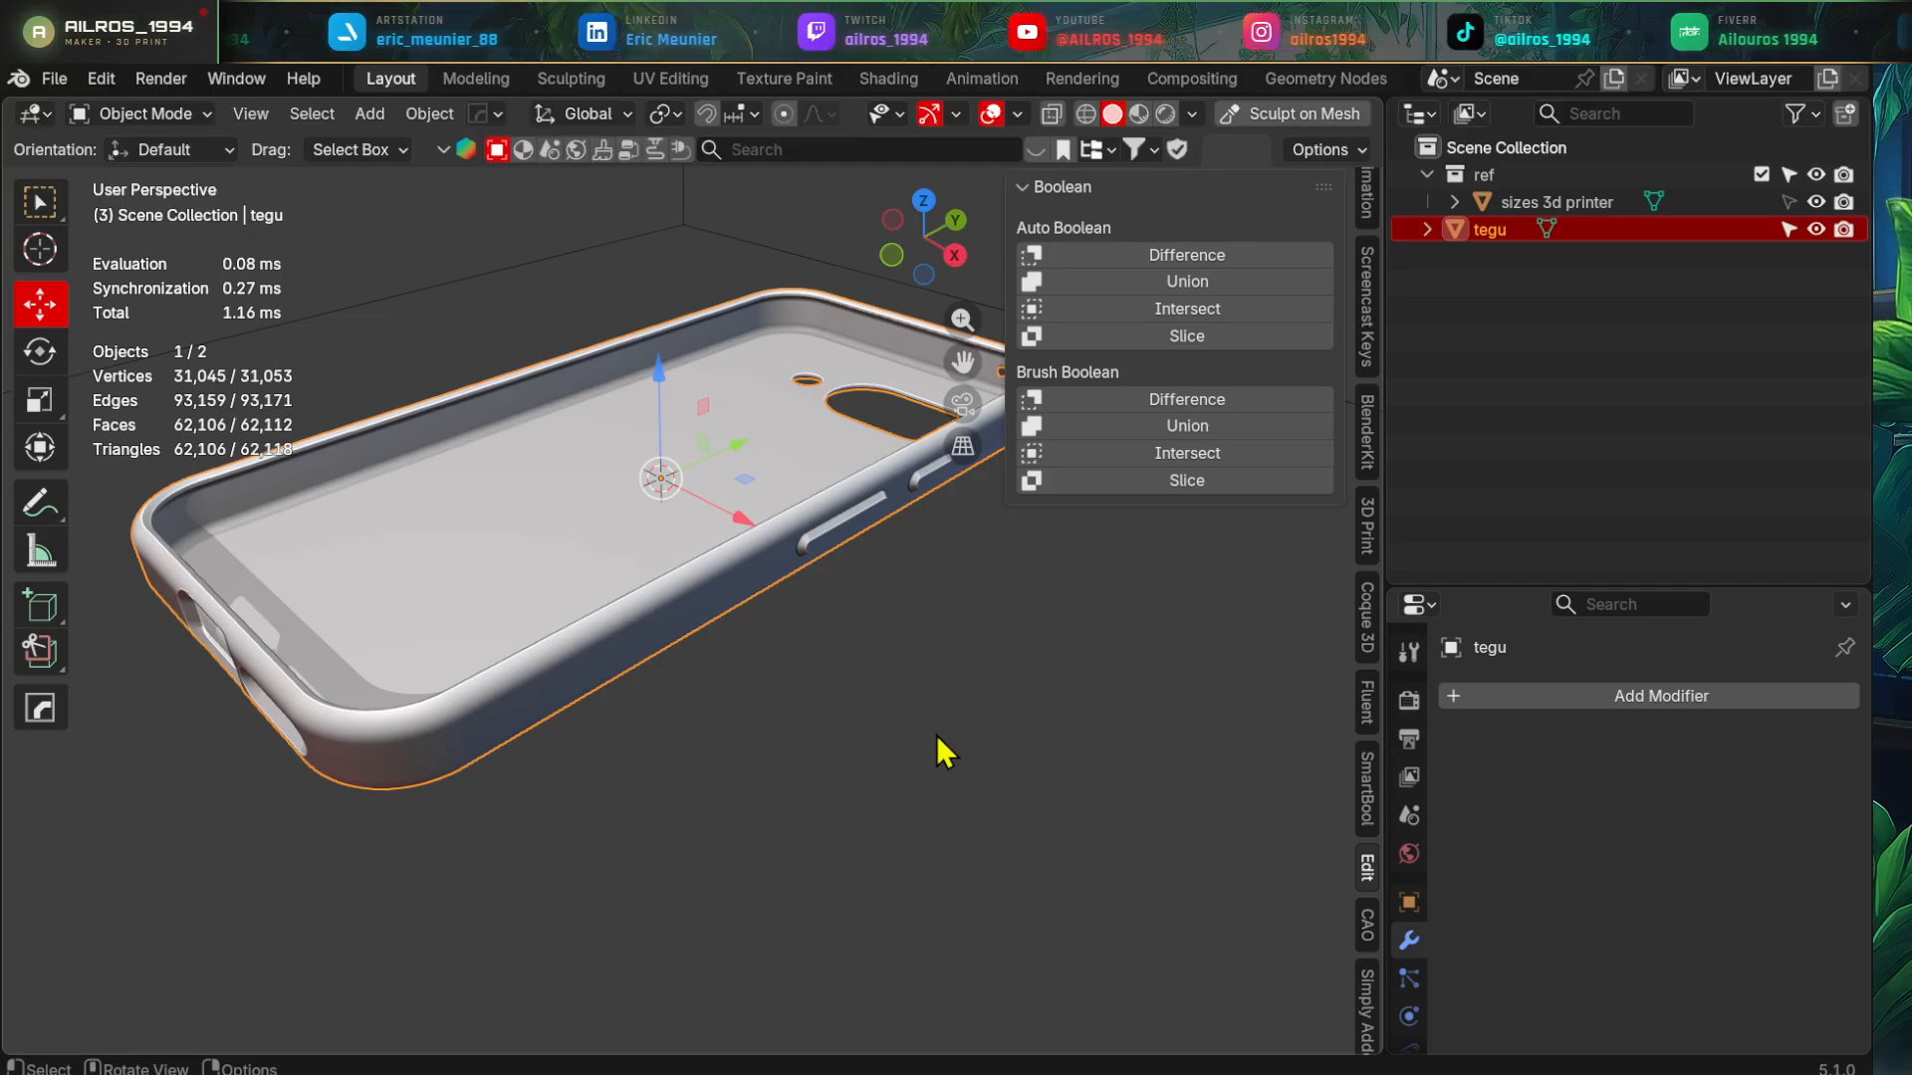
# - Compare the case's smooth surface with its triangulated mesh, around the port openings, corners and side buttons
pyautogui.moveTo(936, 735); pyautogui.dragTo(761, 733, button='middle')
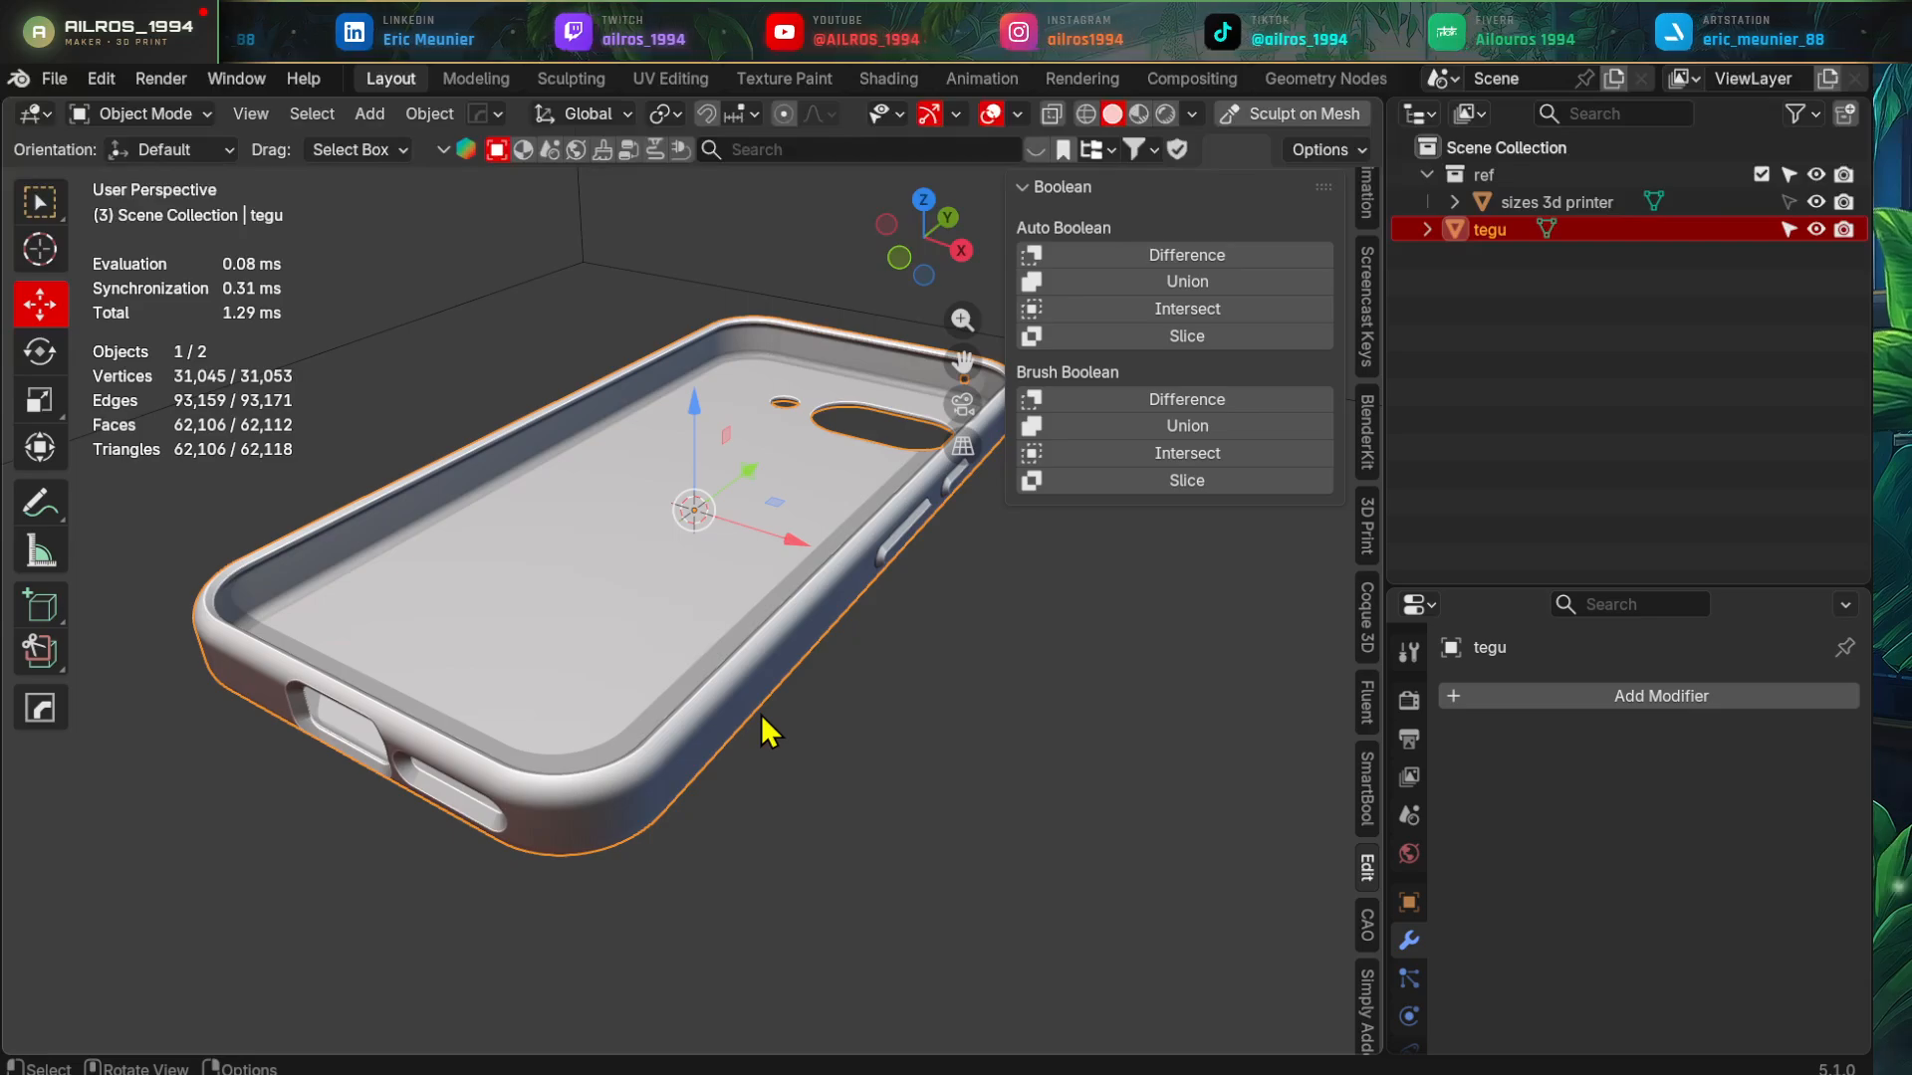
pyautogui.scroll(5, 777, 712)
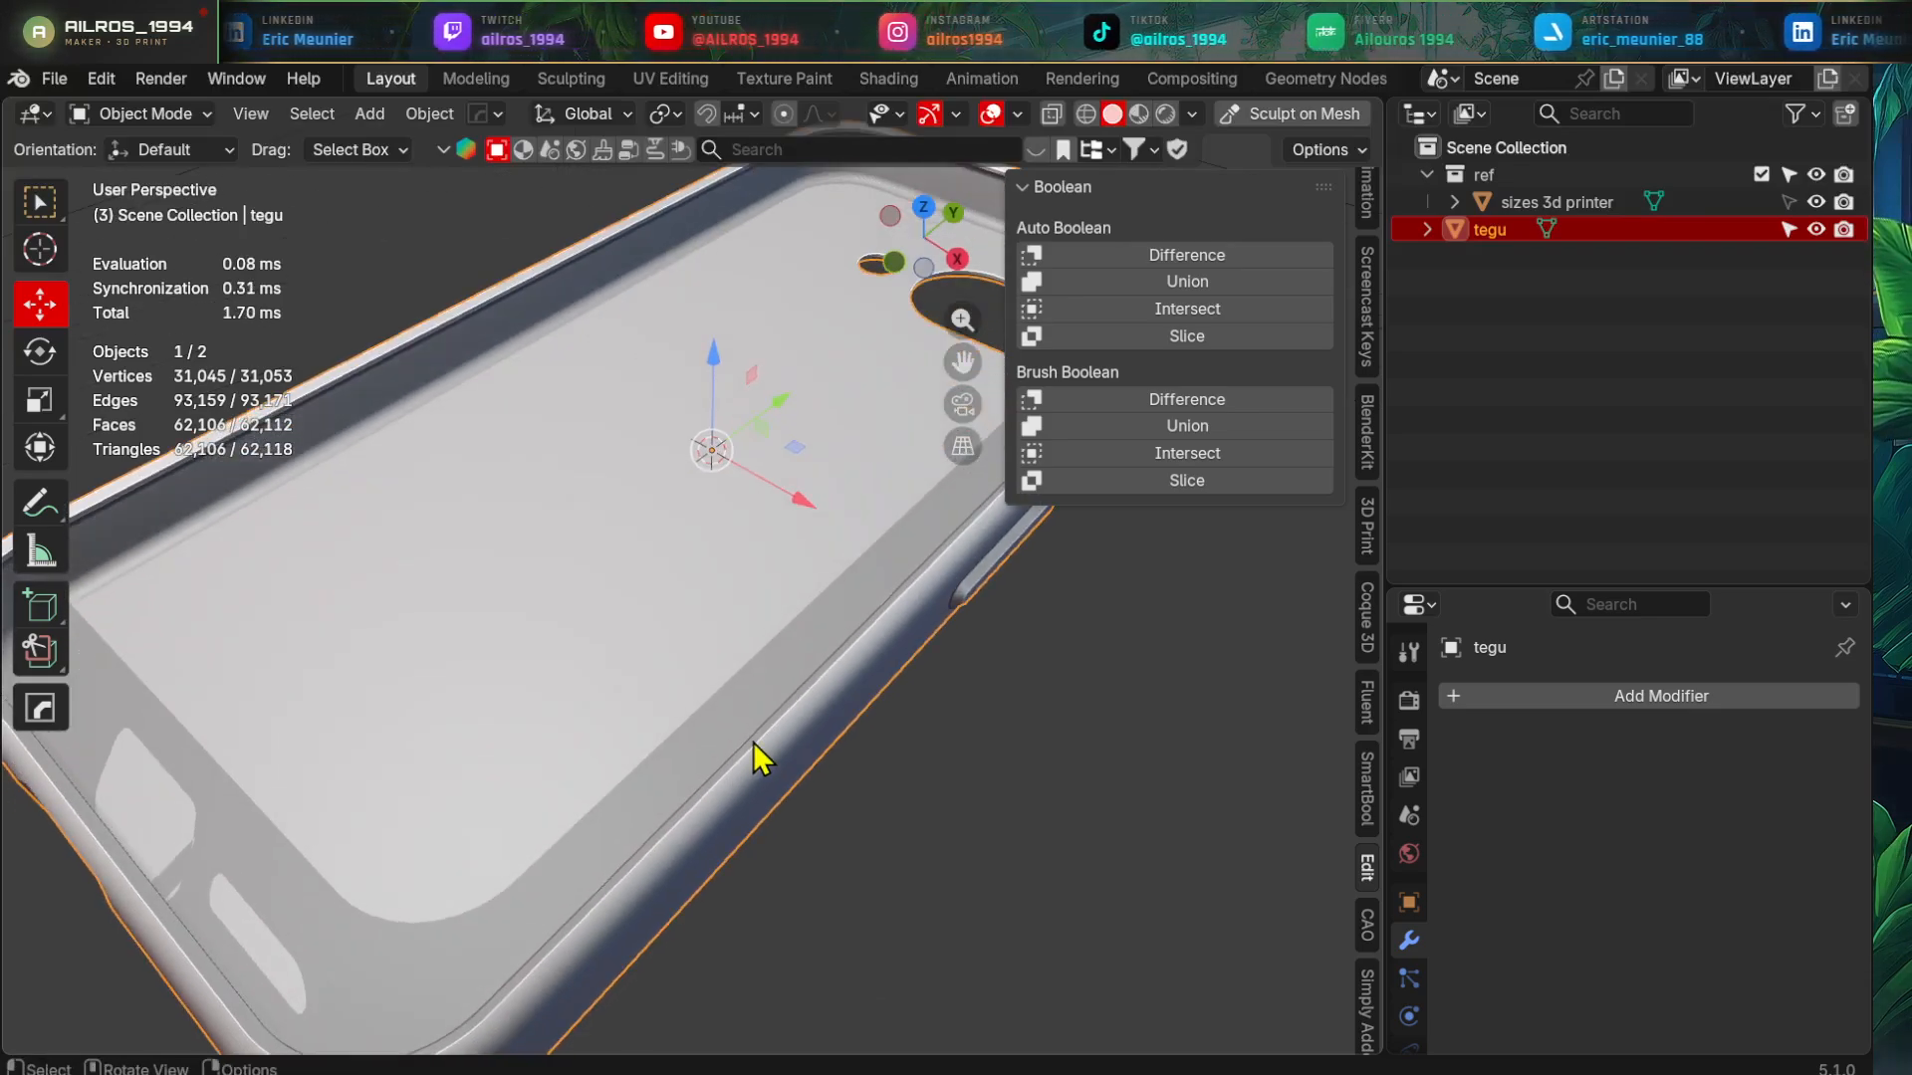
pyautogui.press('Tab')
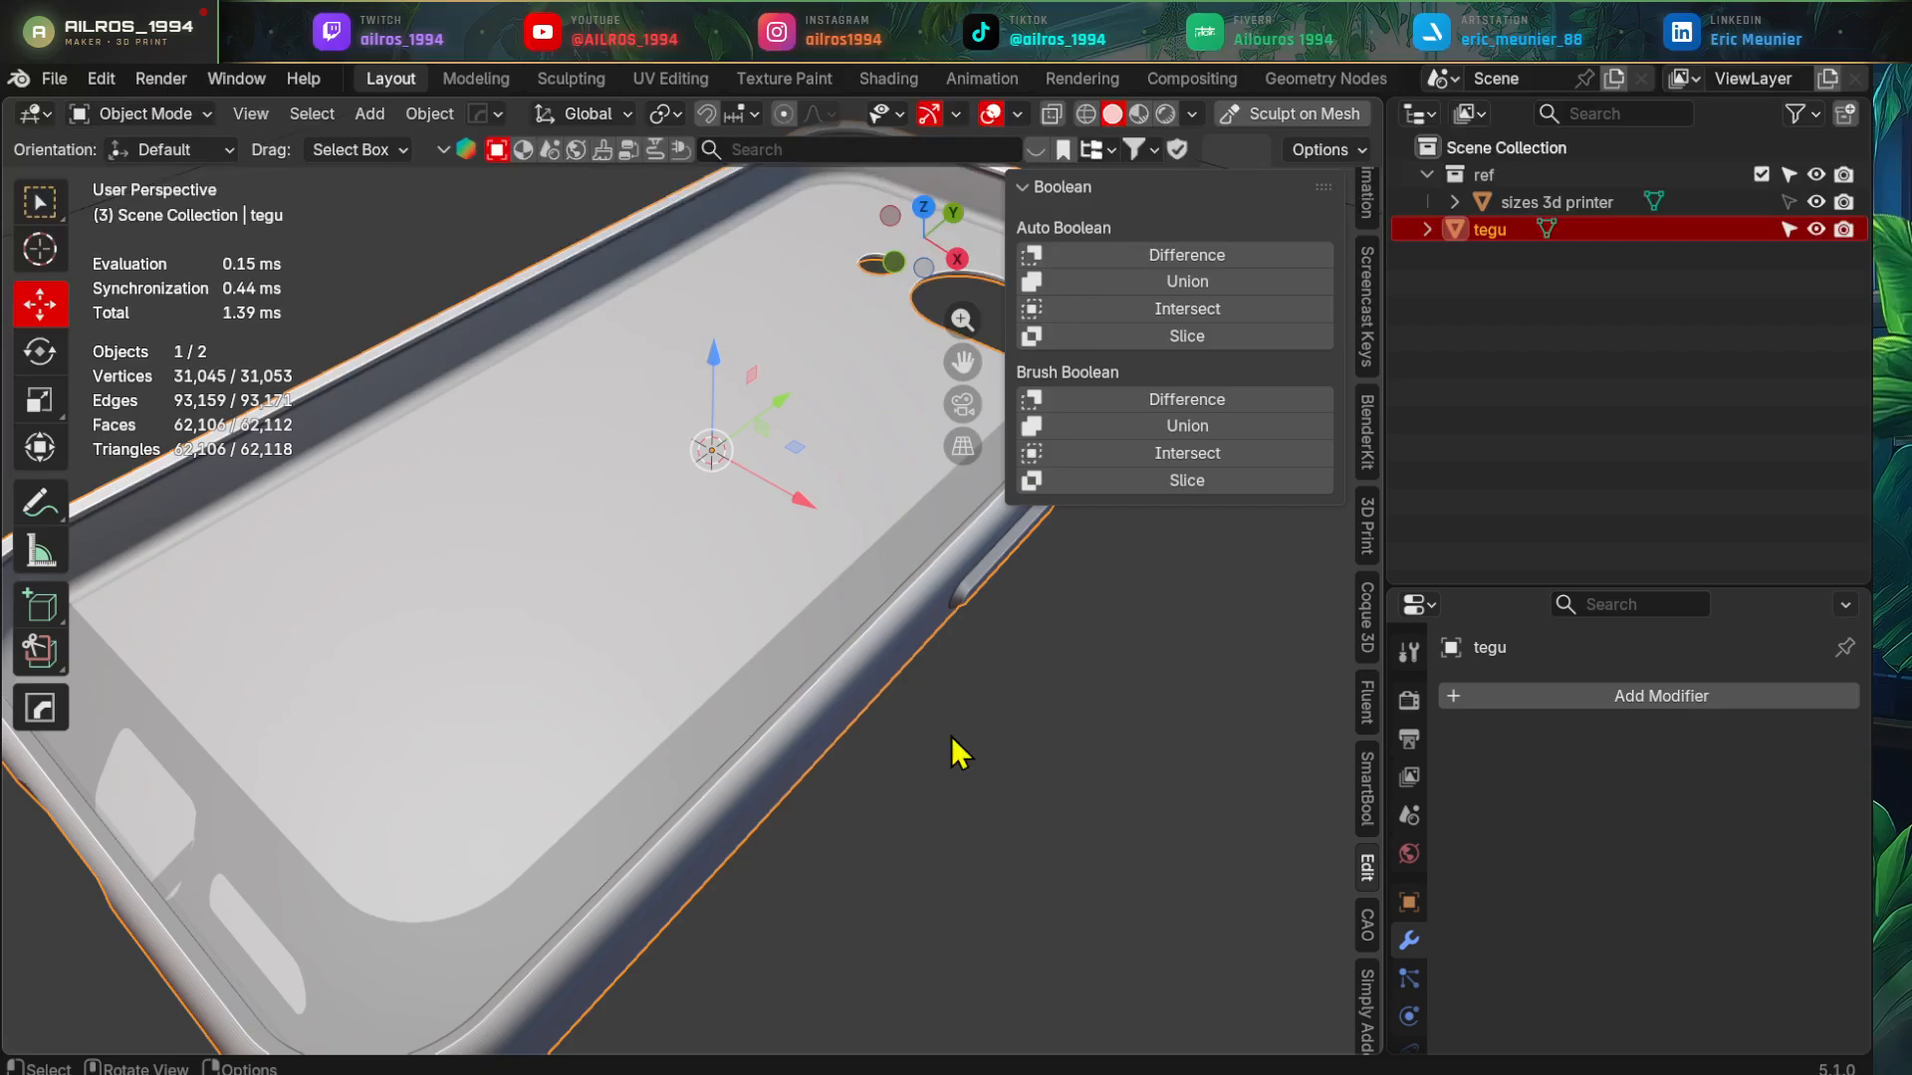
pyautogui.moveTo(947, 756); pyautogui.dragTo(794, 797, button='middle')
pyautogui.scroll(4, 715, 773)
pyautogui.press('Tab')
pyautogui.scroll(-4, 884, 840)
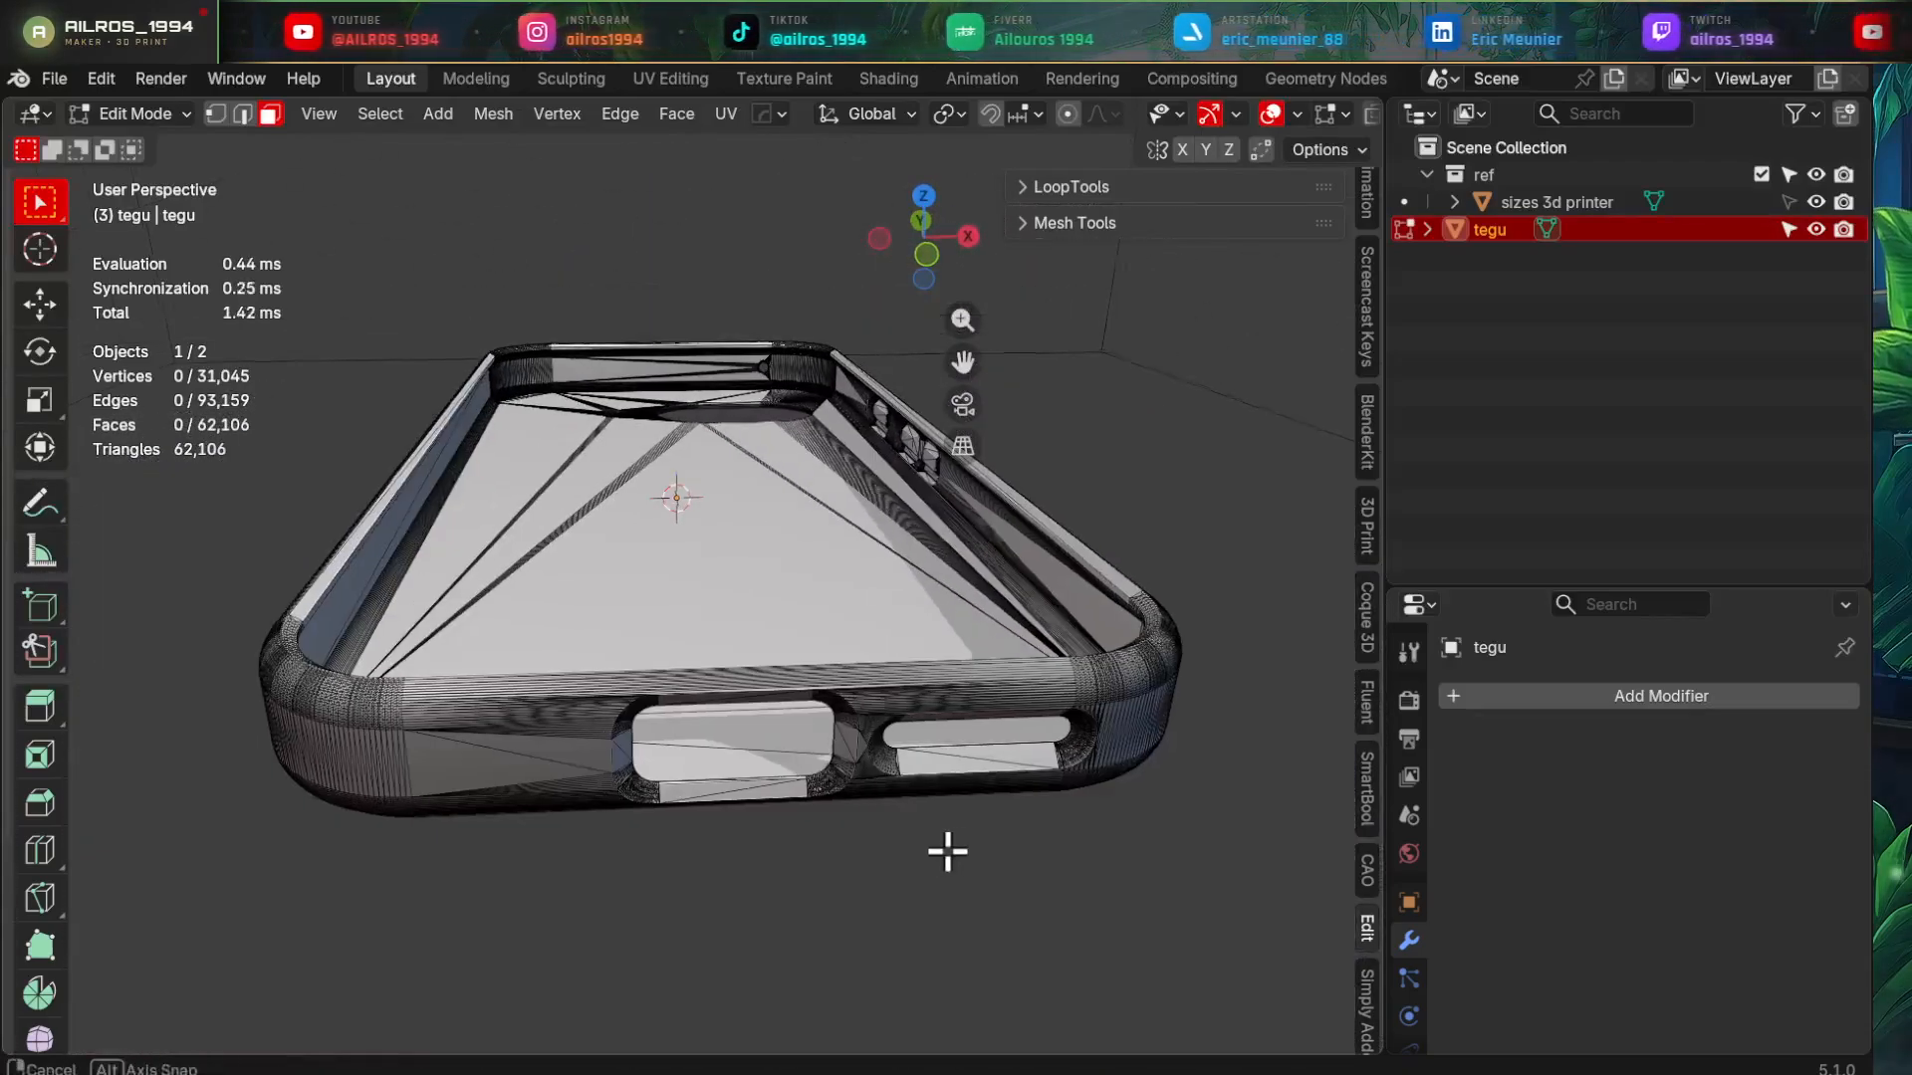
pyautogui.moveTo(947, 850); pyautogui.dragTo(807, 858, button='middle')
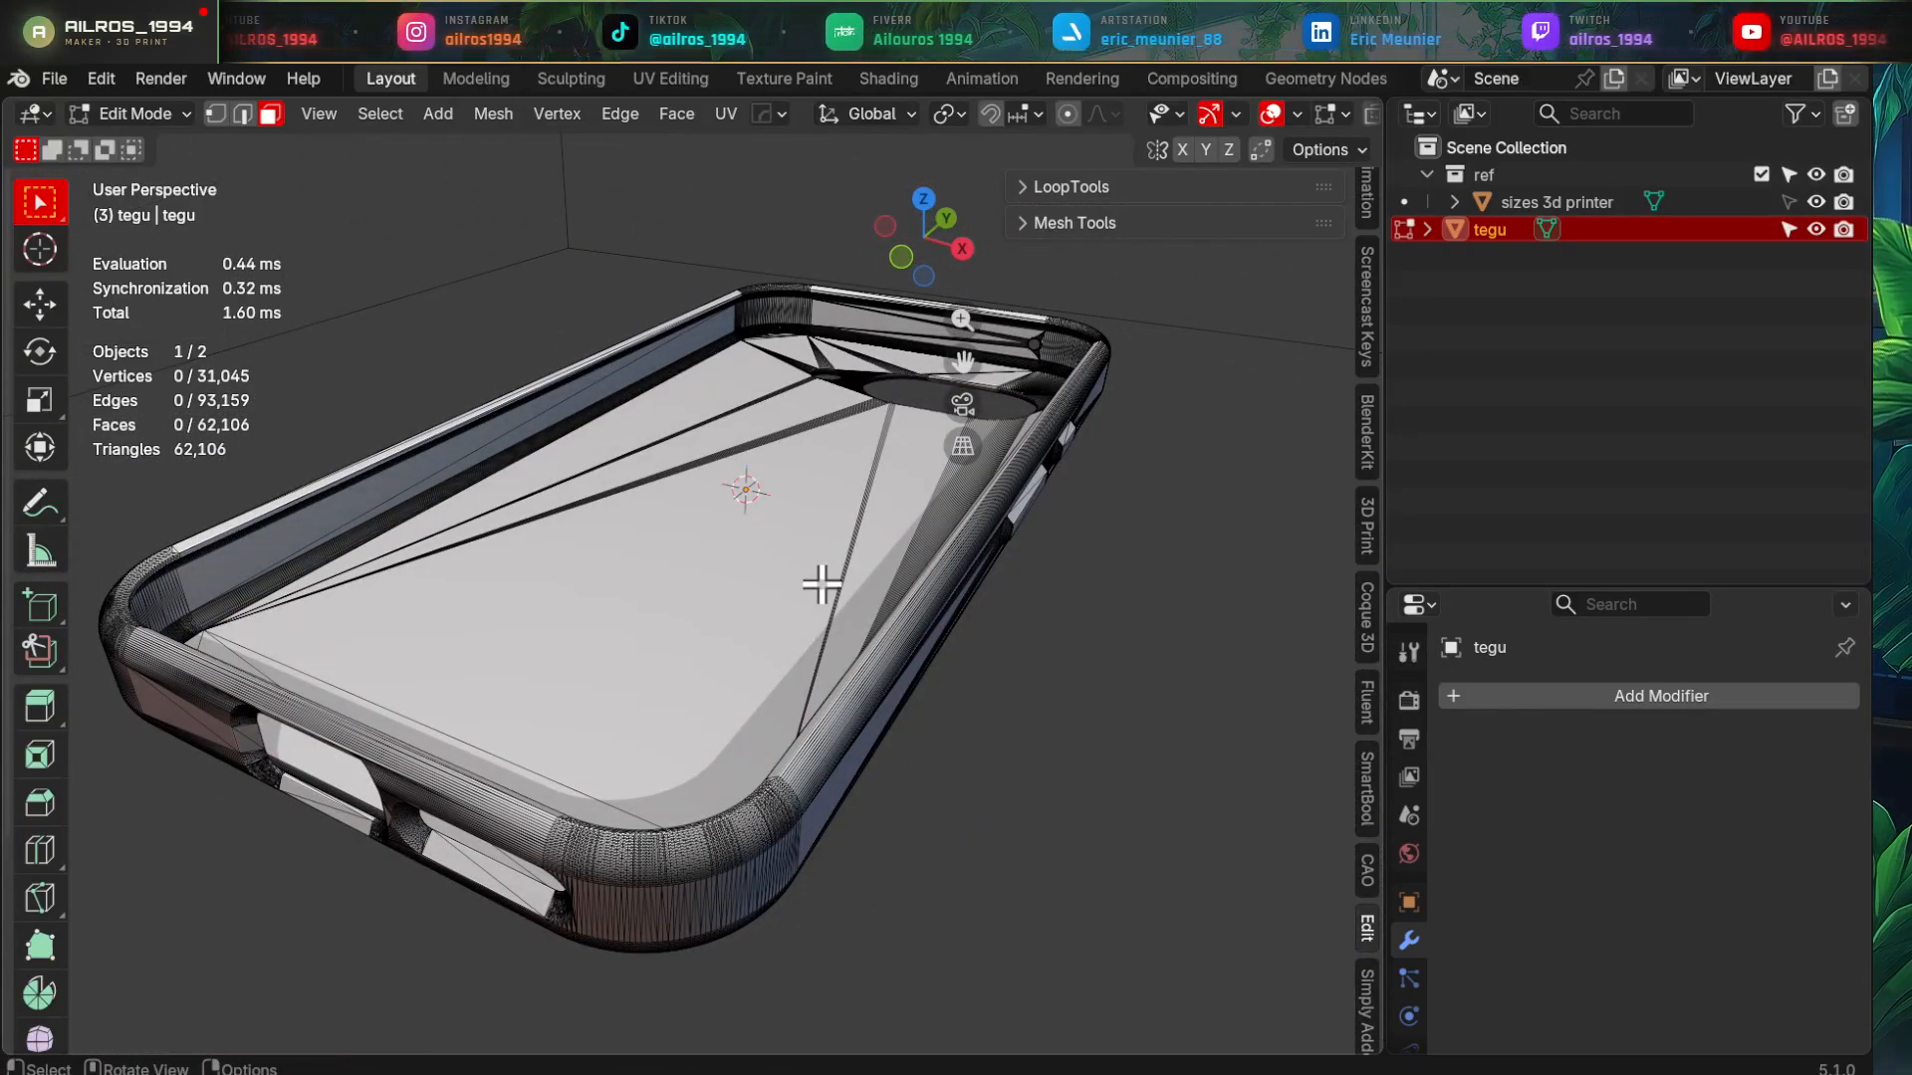
pyautogui.moveTo(907, 683); pyautogui.dragTo(759, 704, button='middle')
pyautogui.press('Tab')
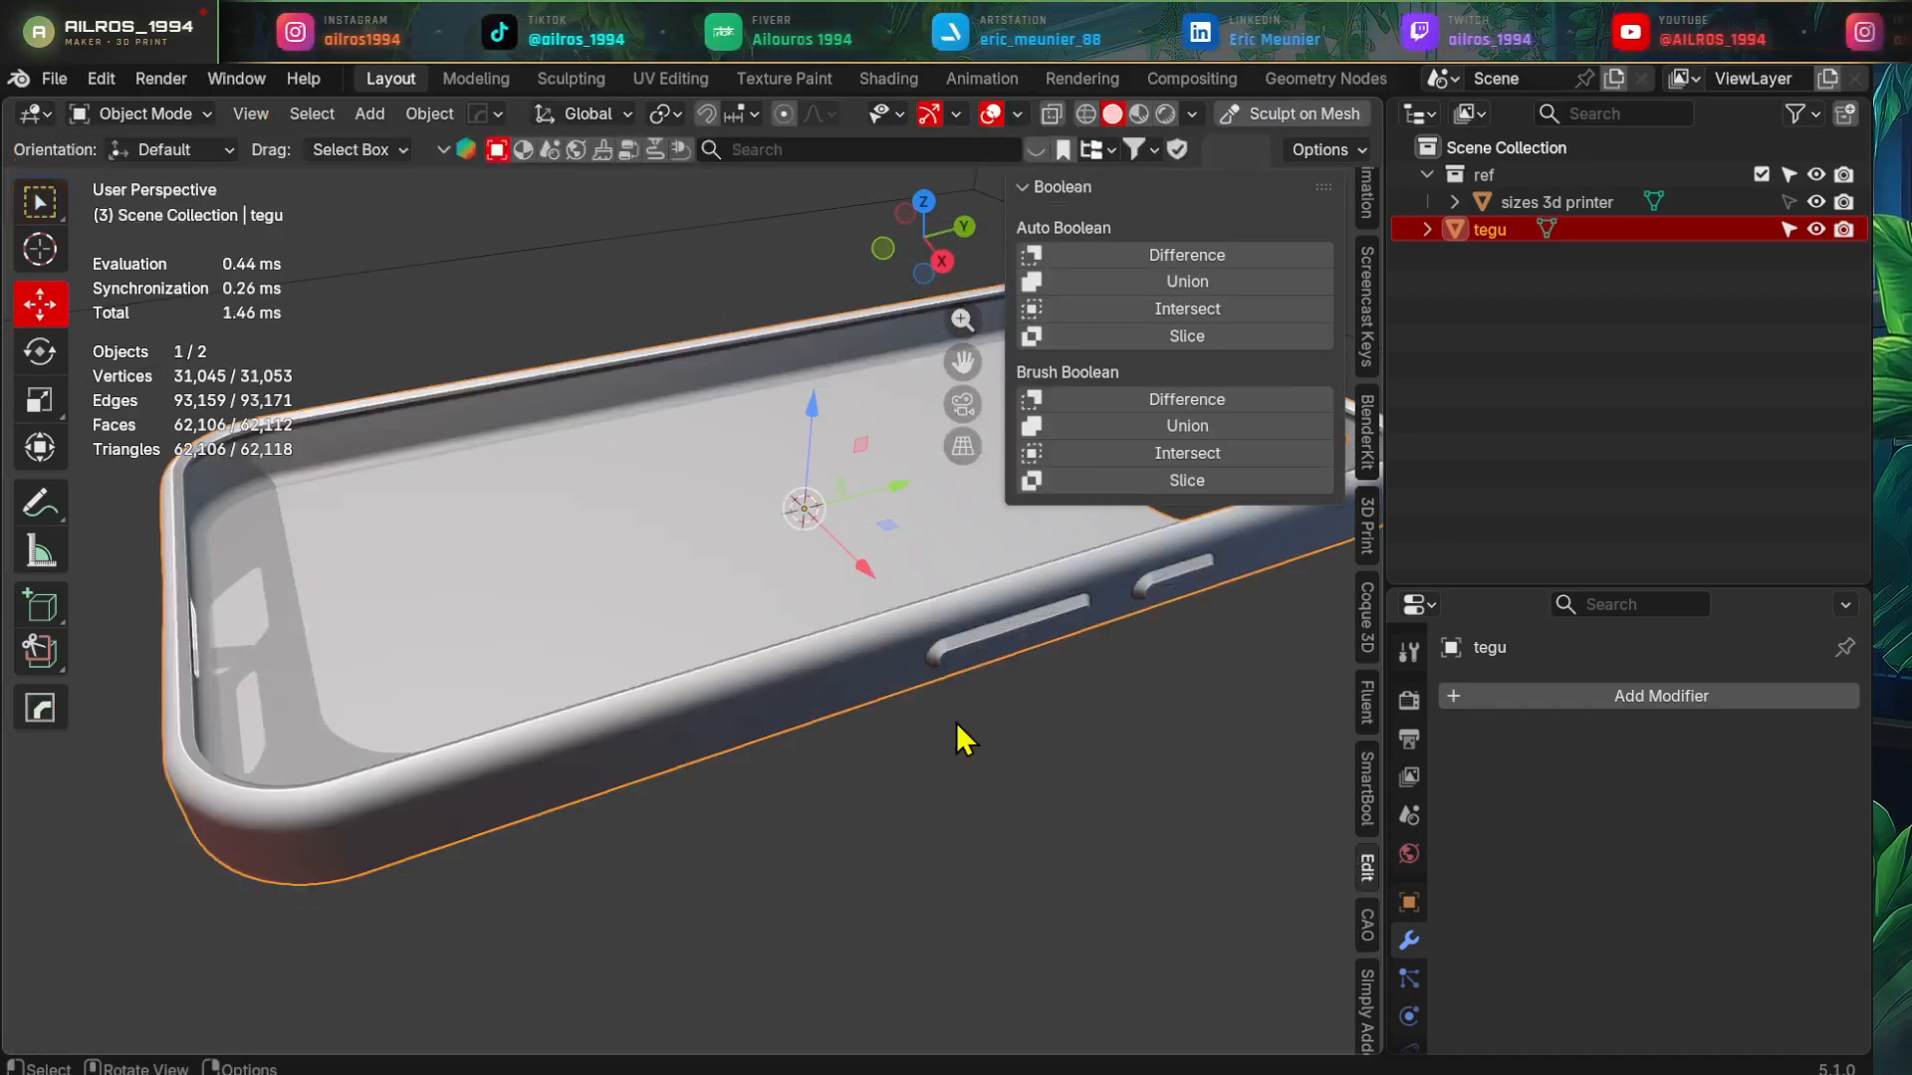
pyautogui.scroll(-2, 960, 742)
pyautogui.moveTo(960, 761); pyautogui.dragTo(750, 797, button='middle')
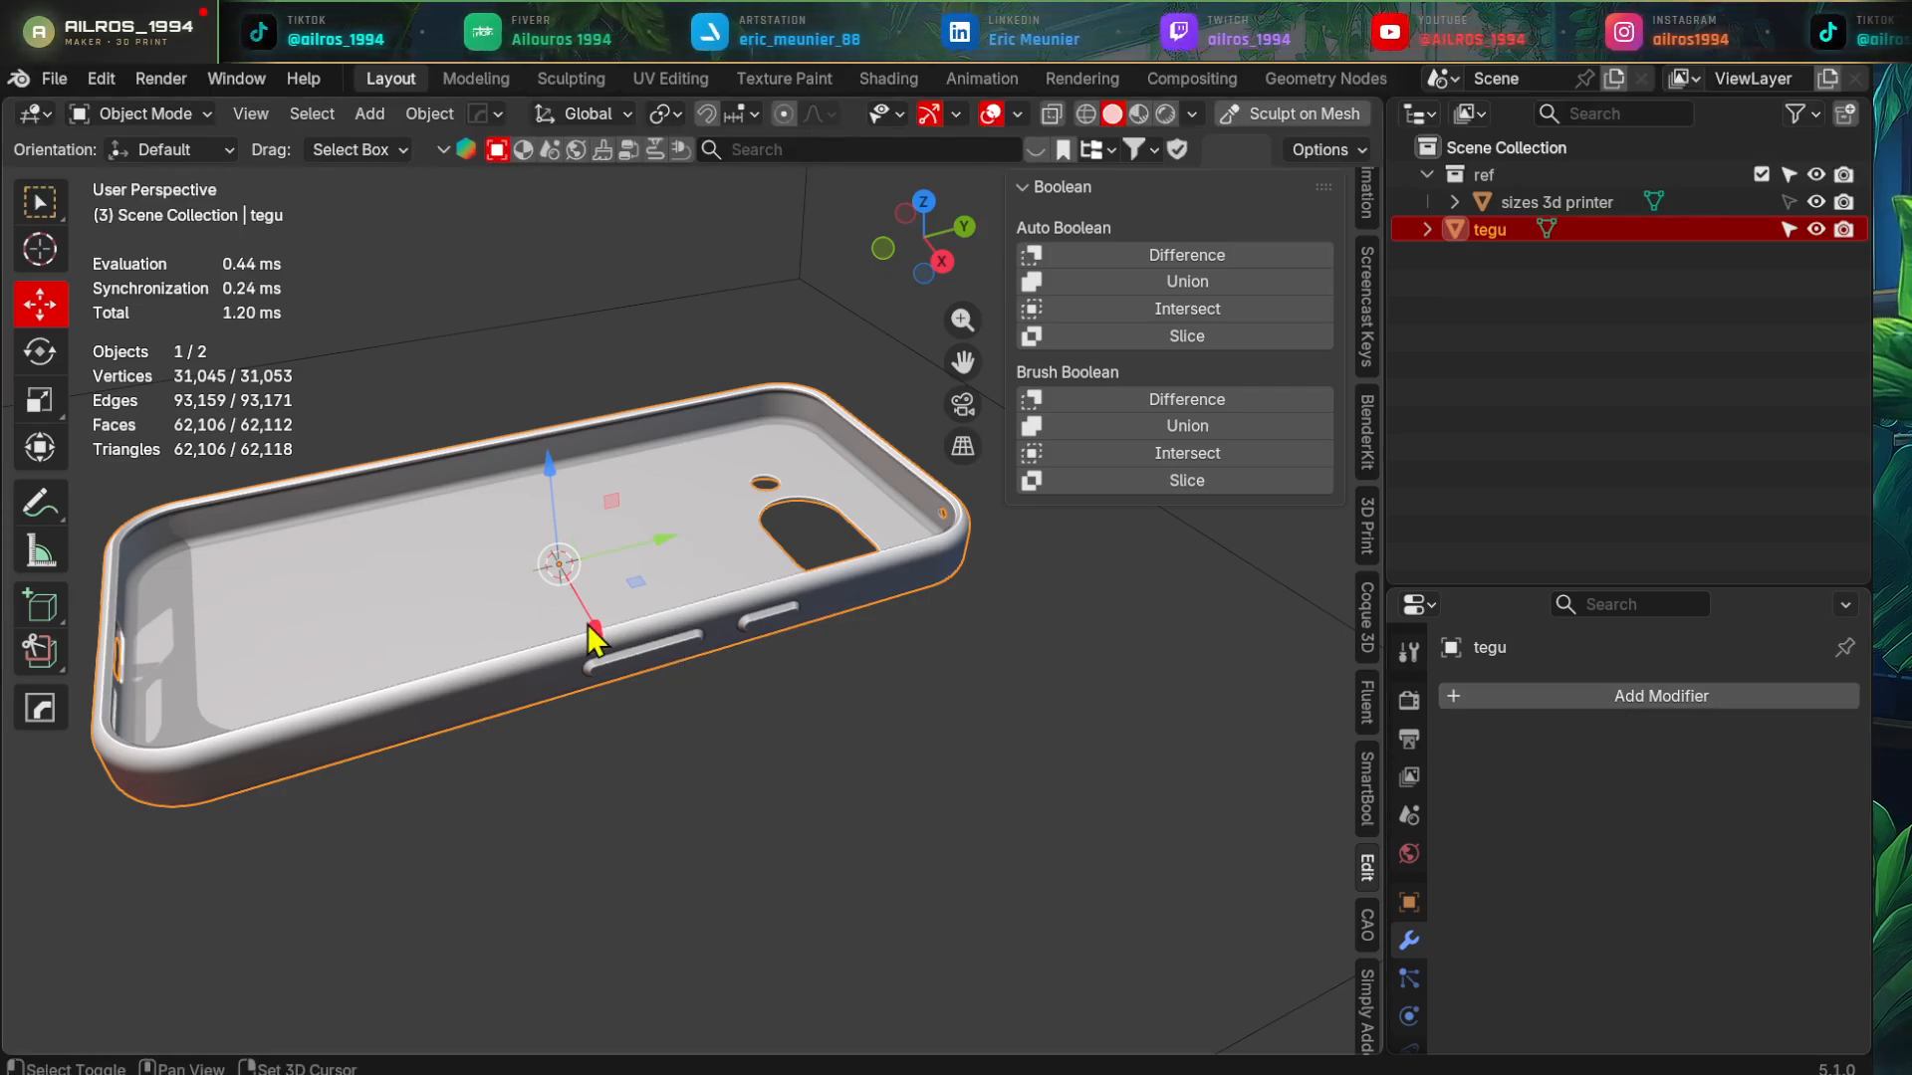
pyautogui.moveTo(595, 632); pyautogui.dragTo(889, 652, button='middle')
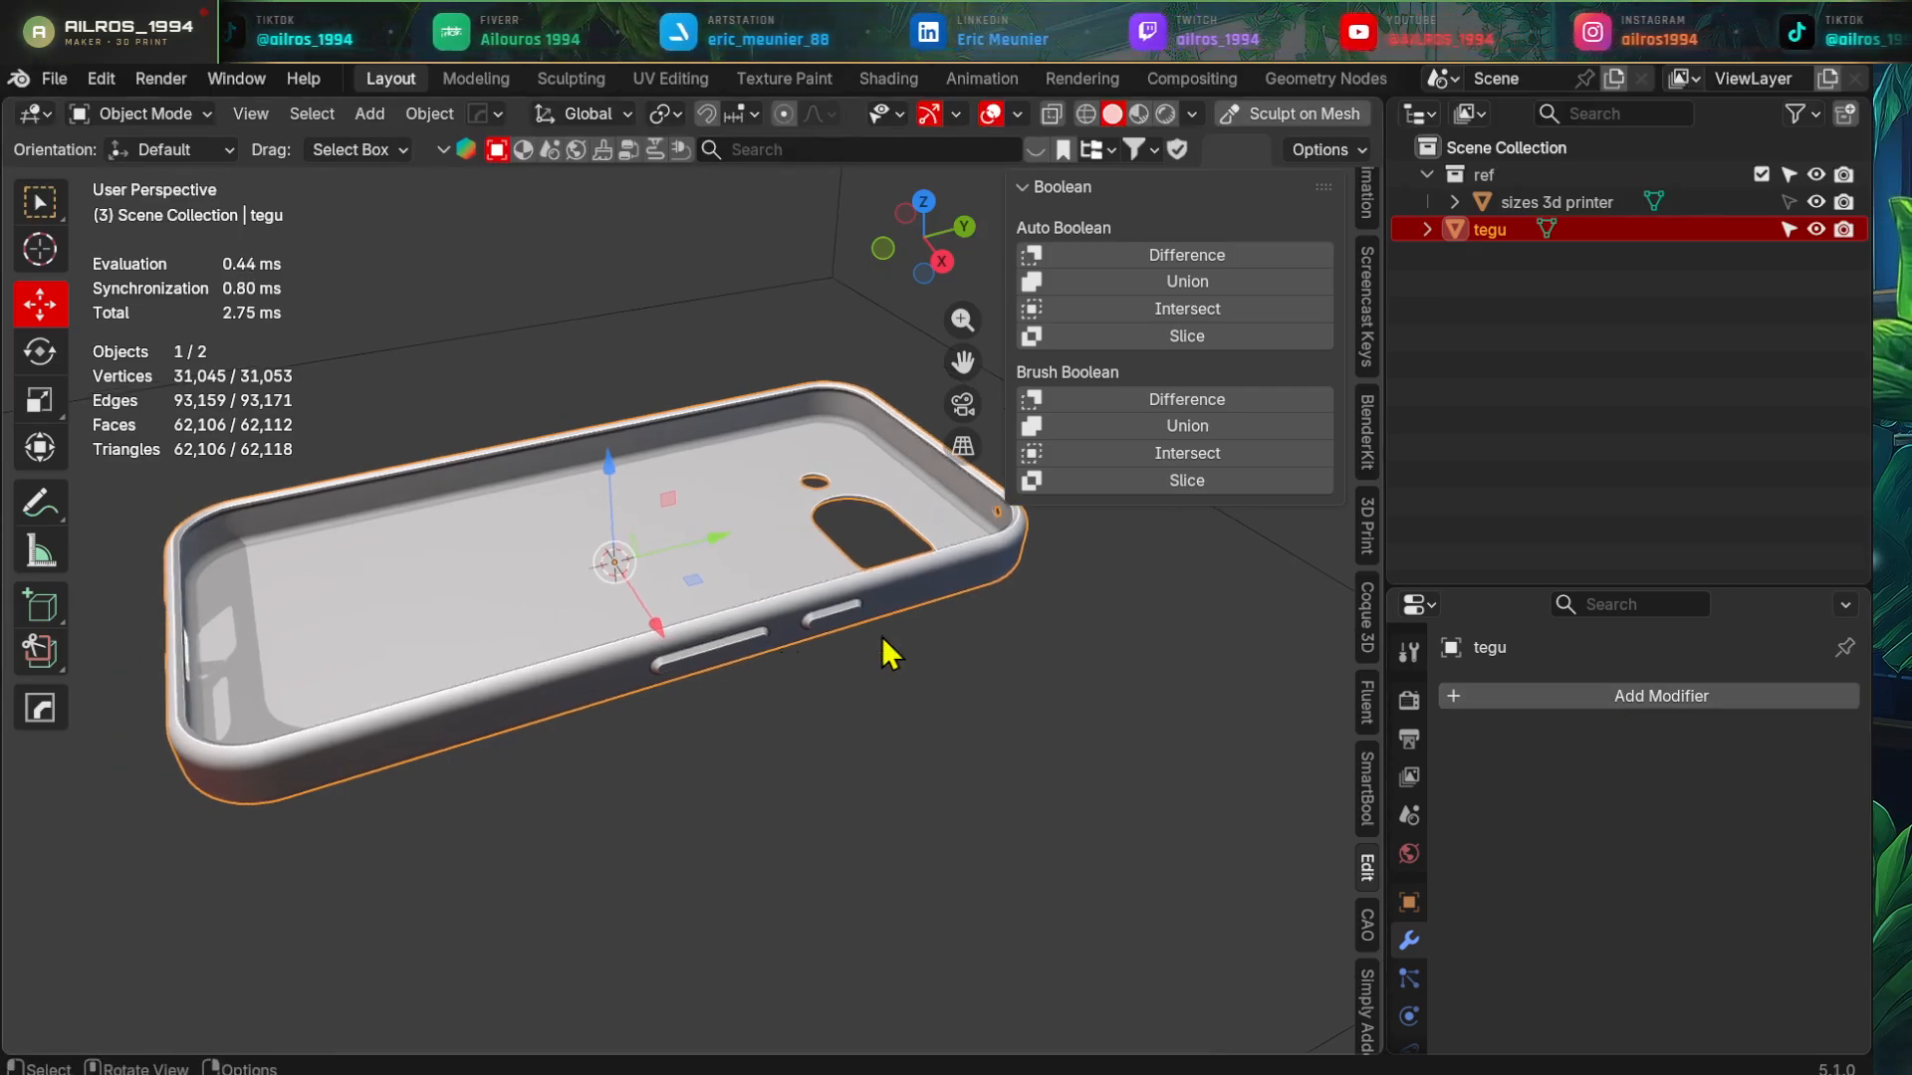
# - Add a Remesh modifier to the tegu phone case
pyautogui.click(1527, 698)
pyautogui.click(1525, 702)
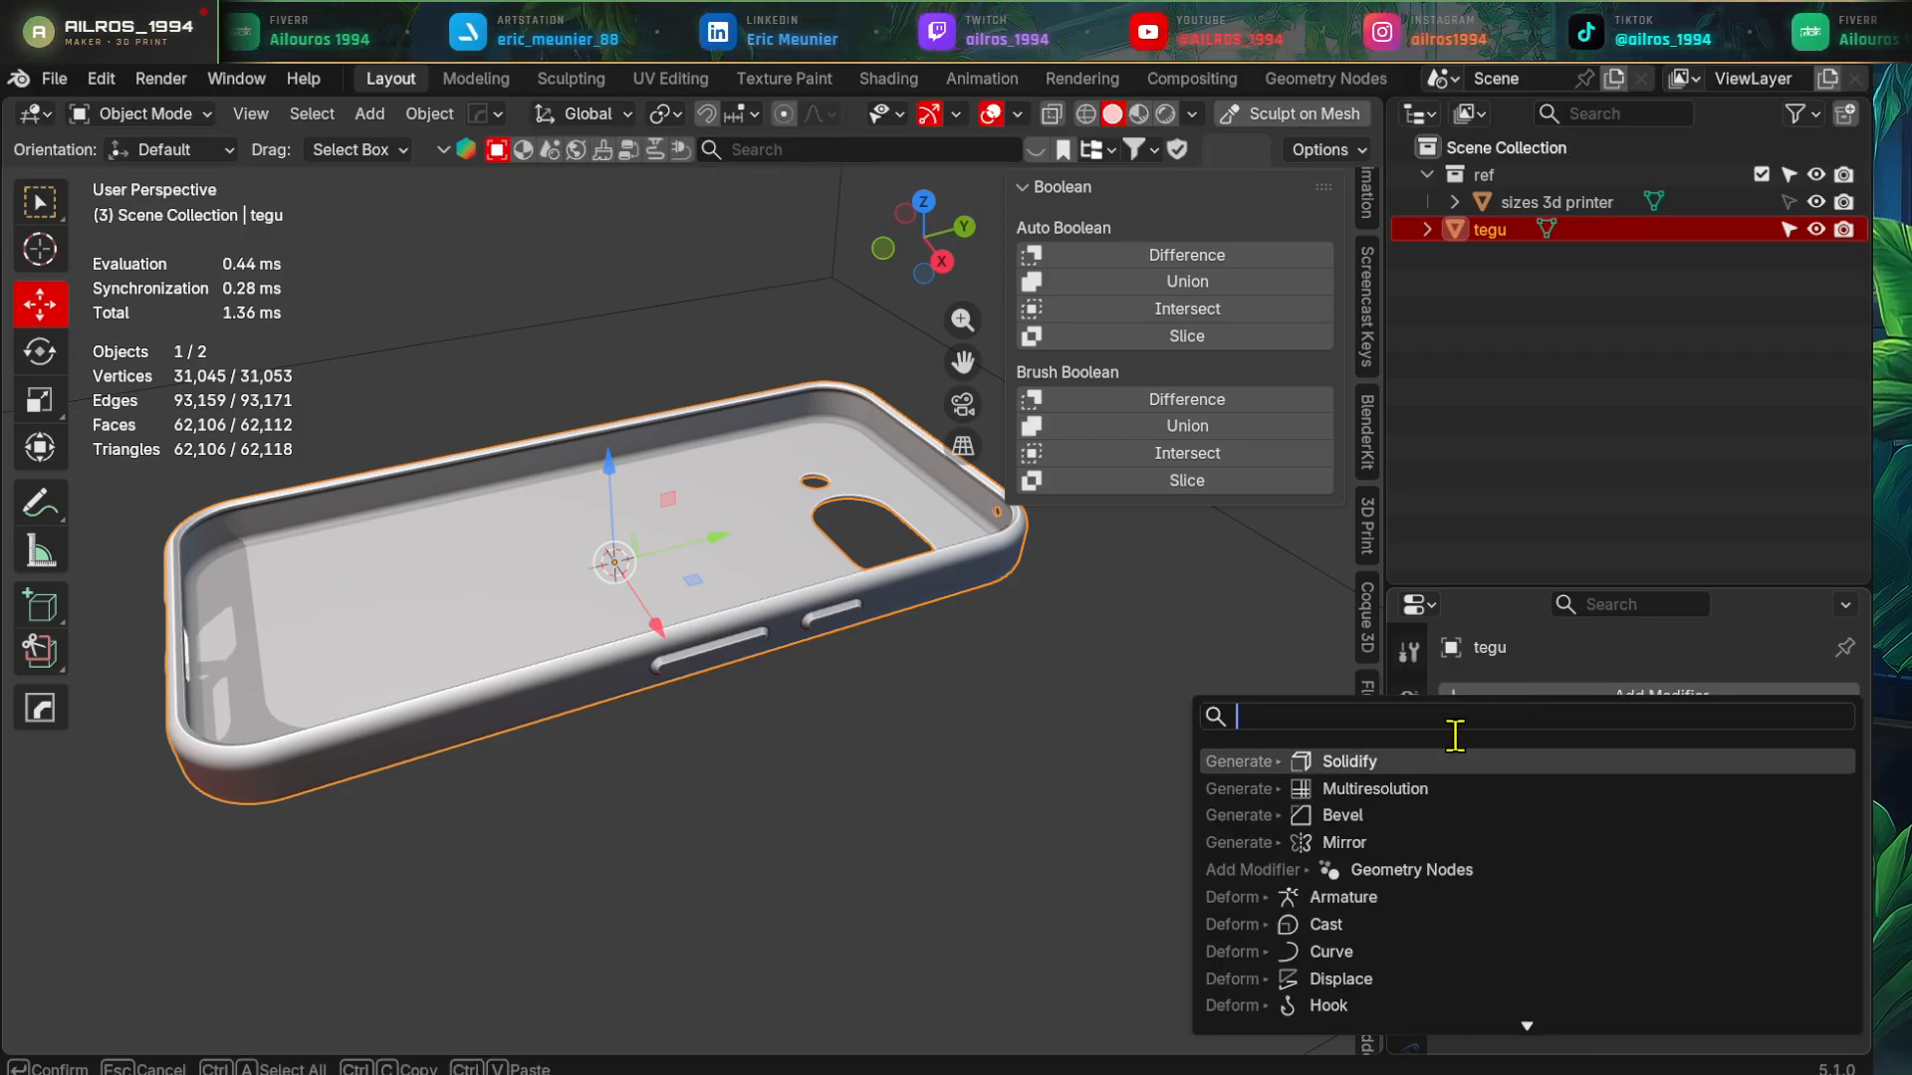
pyautogui.write('re')
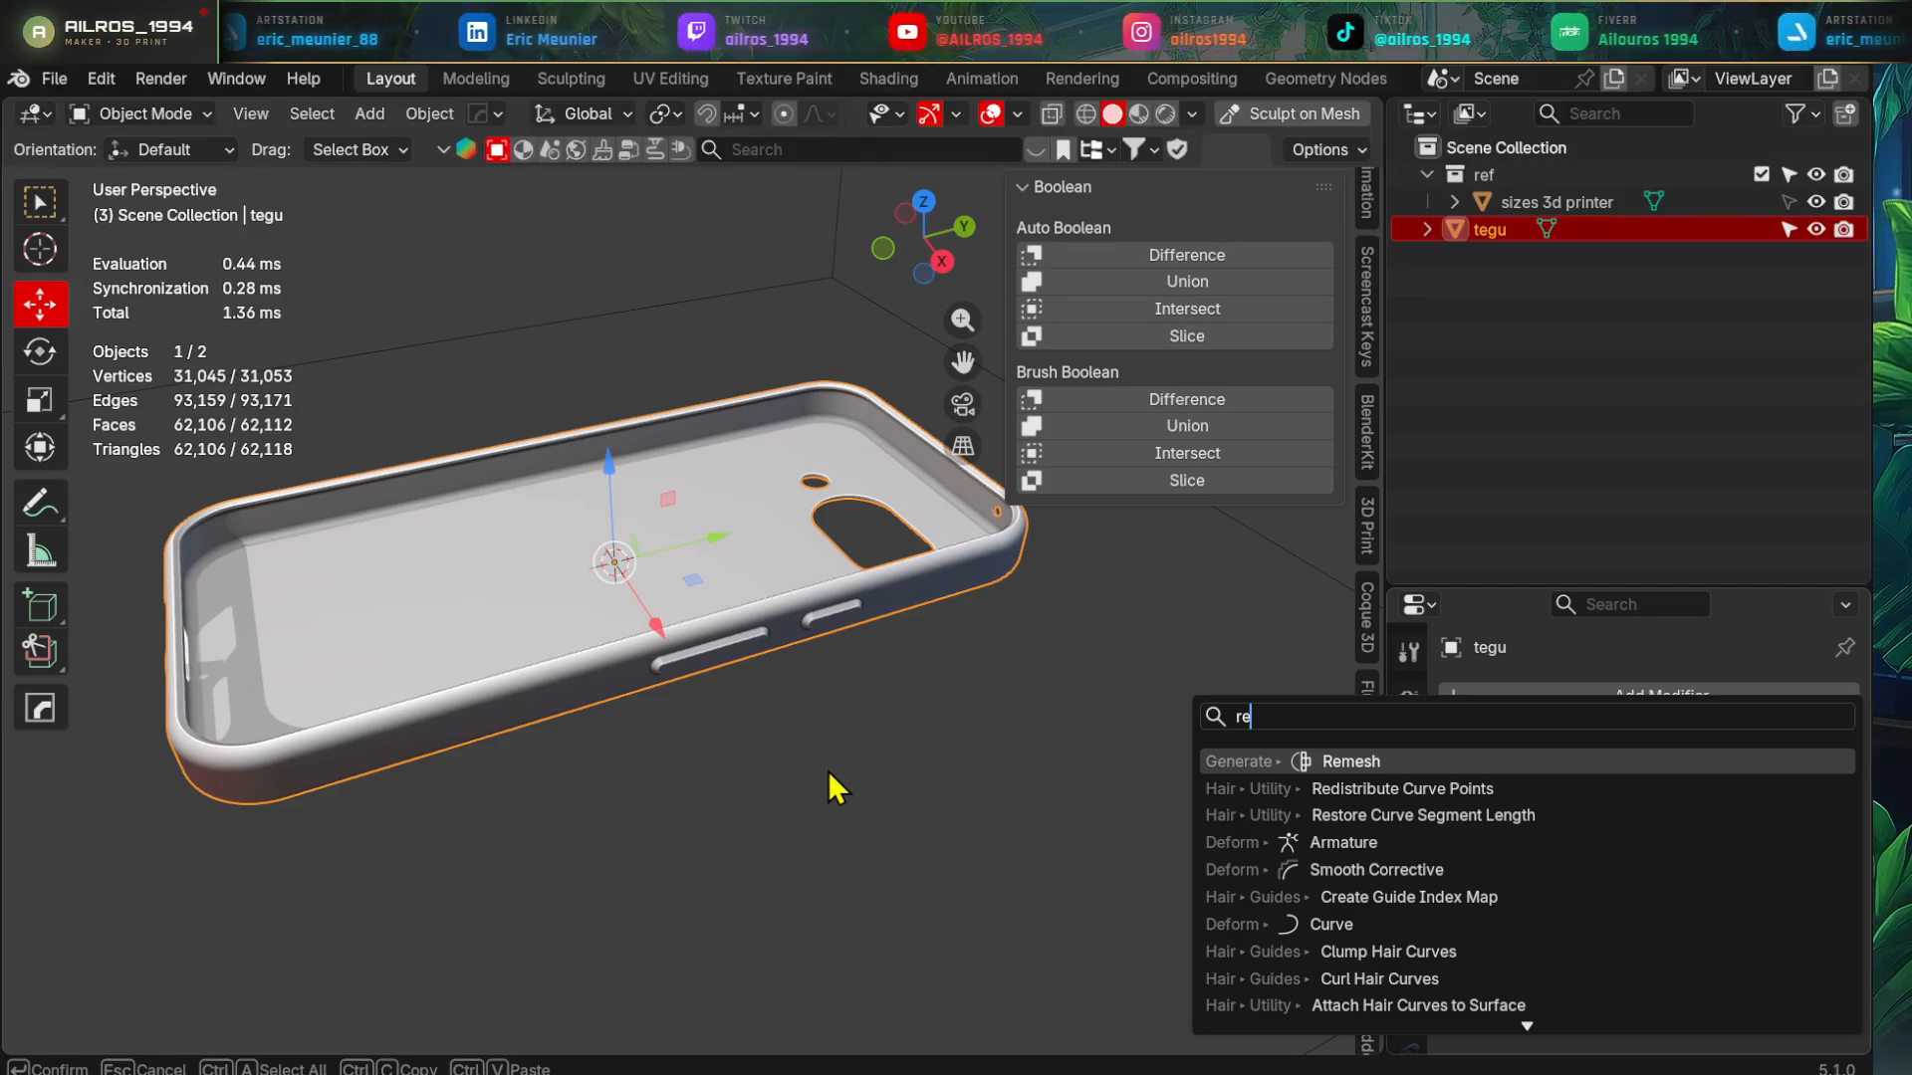
pyautogui.press('Return')
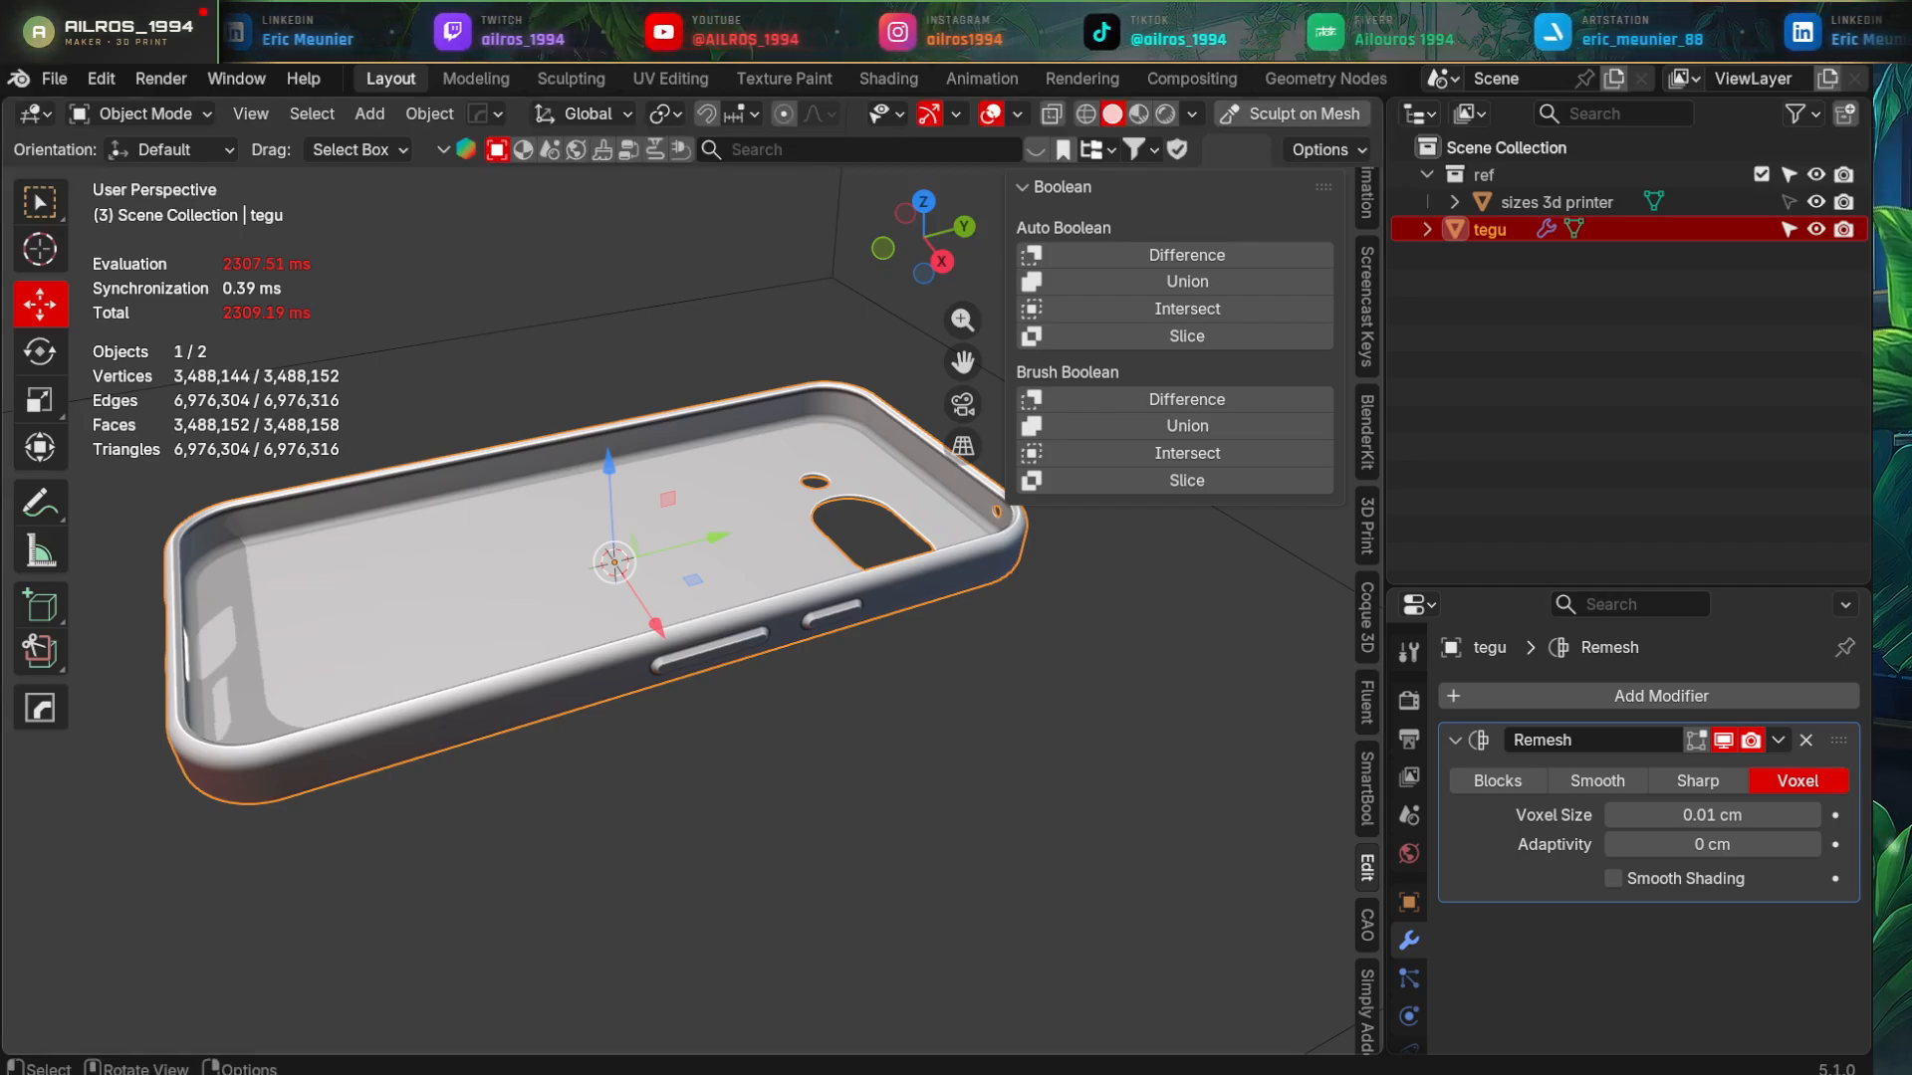
# - Turn on the wireframe overlay over the voxel-remeshed case, with Wireframe and Opacity both at 1.000
pyautogui.moveTo(837, 759)
pyautogui.mouseDown(button='middle')
pyautogui.moveTo(848, 778)
pyautogui.moveTo(995, 687)
pyautogui.mouseUp(button='middle')
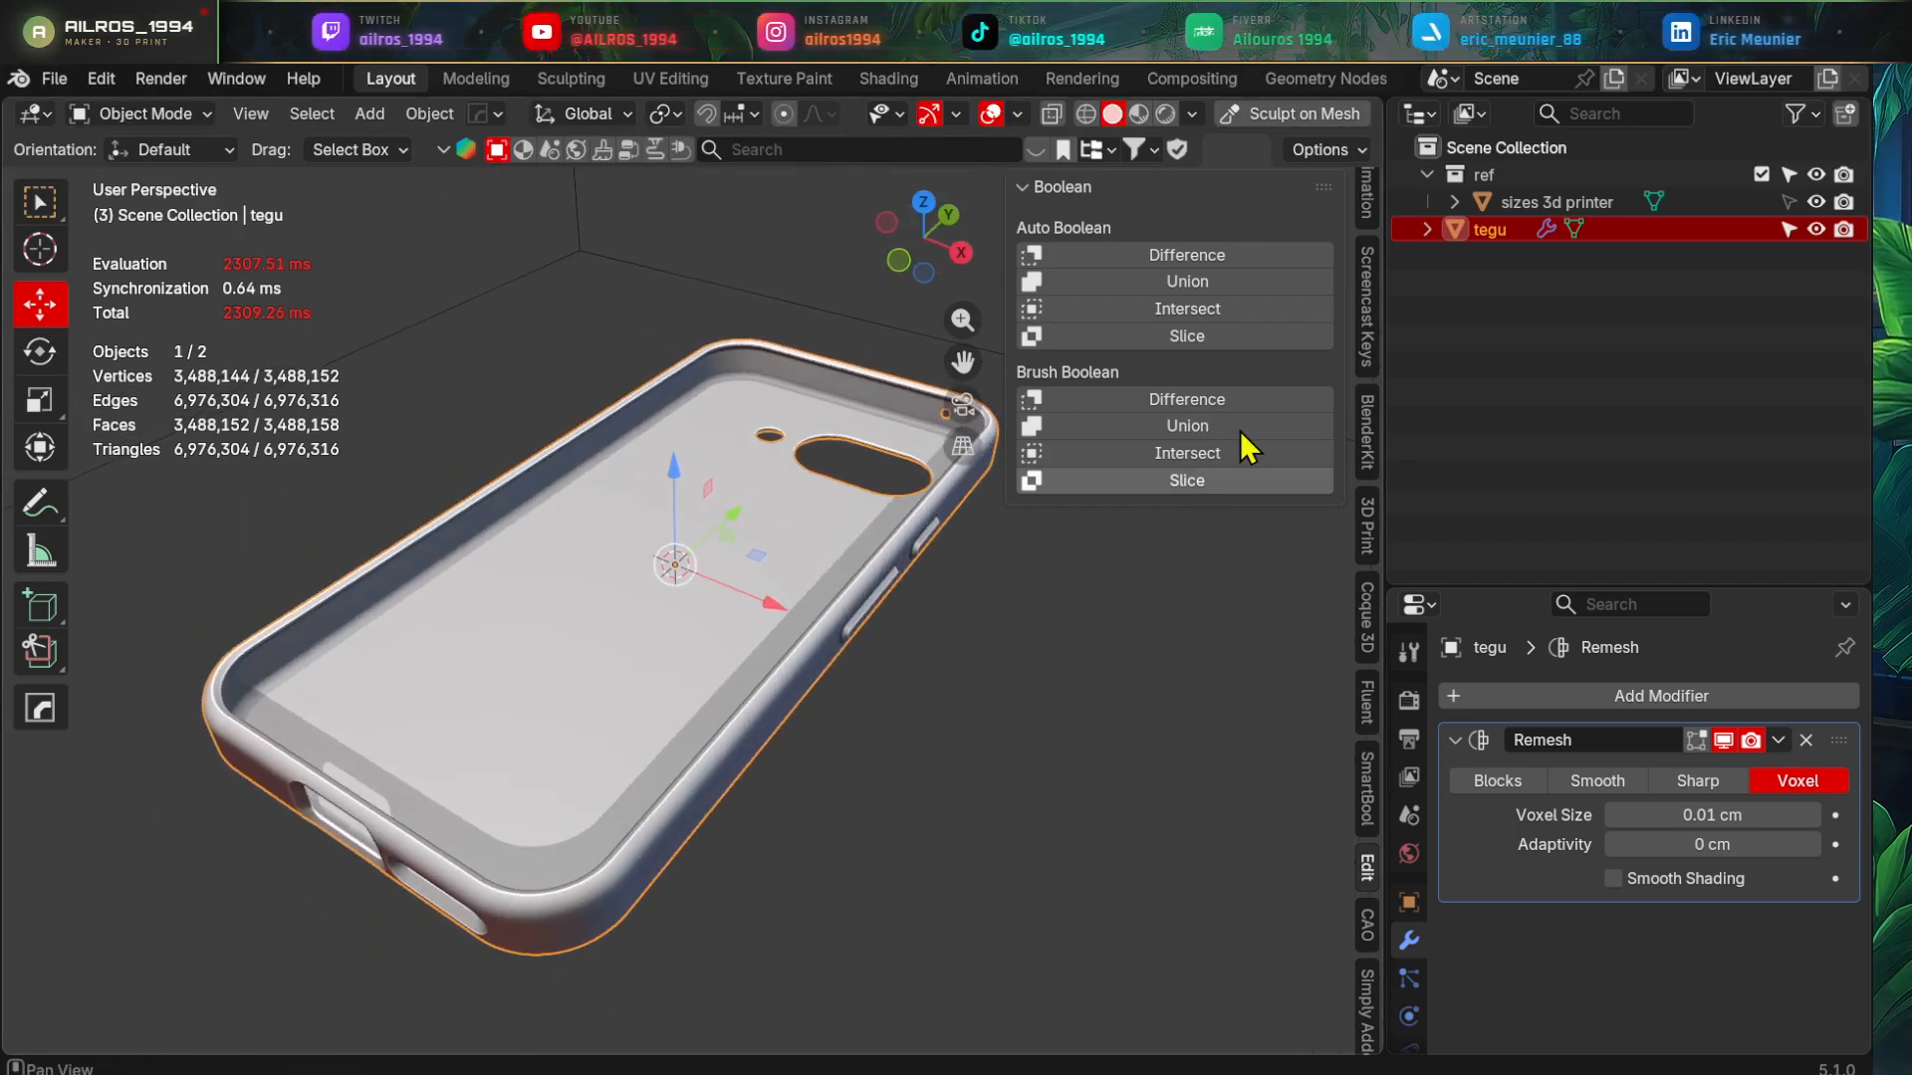
pyautogui.click(1192, 114)
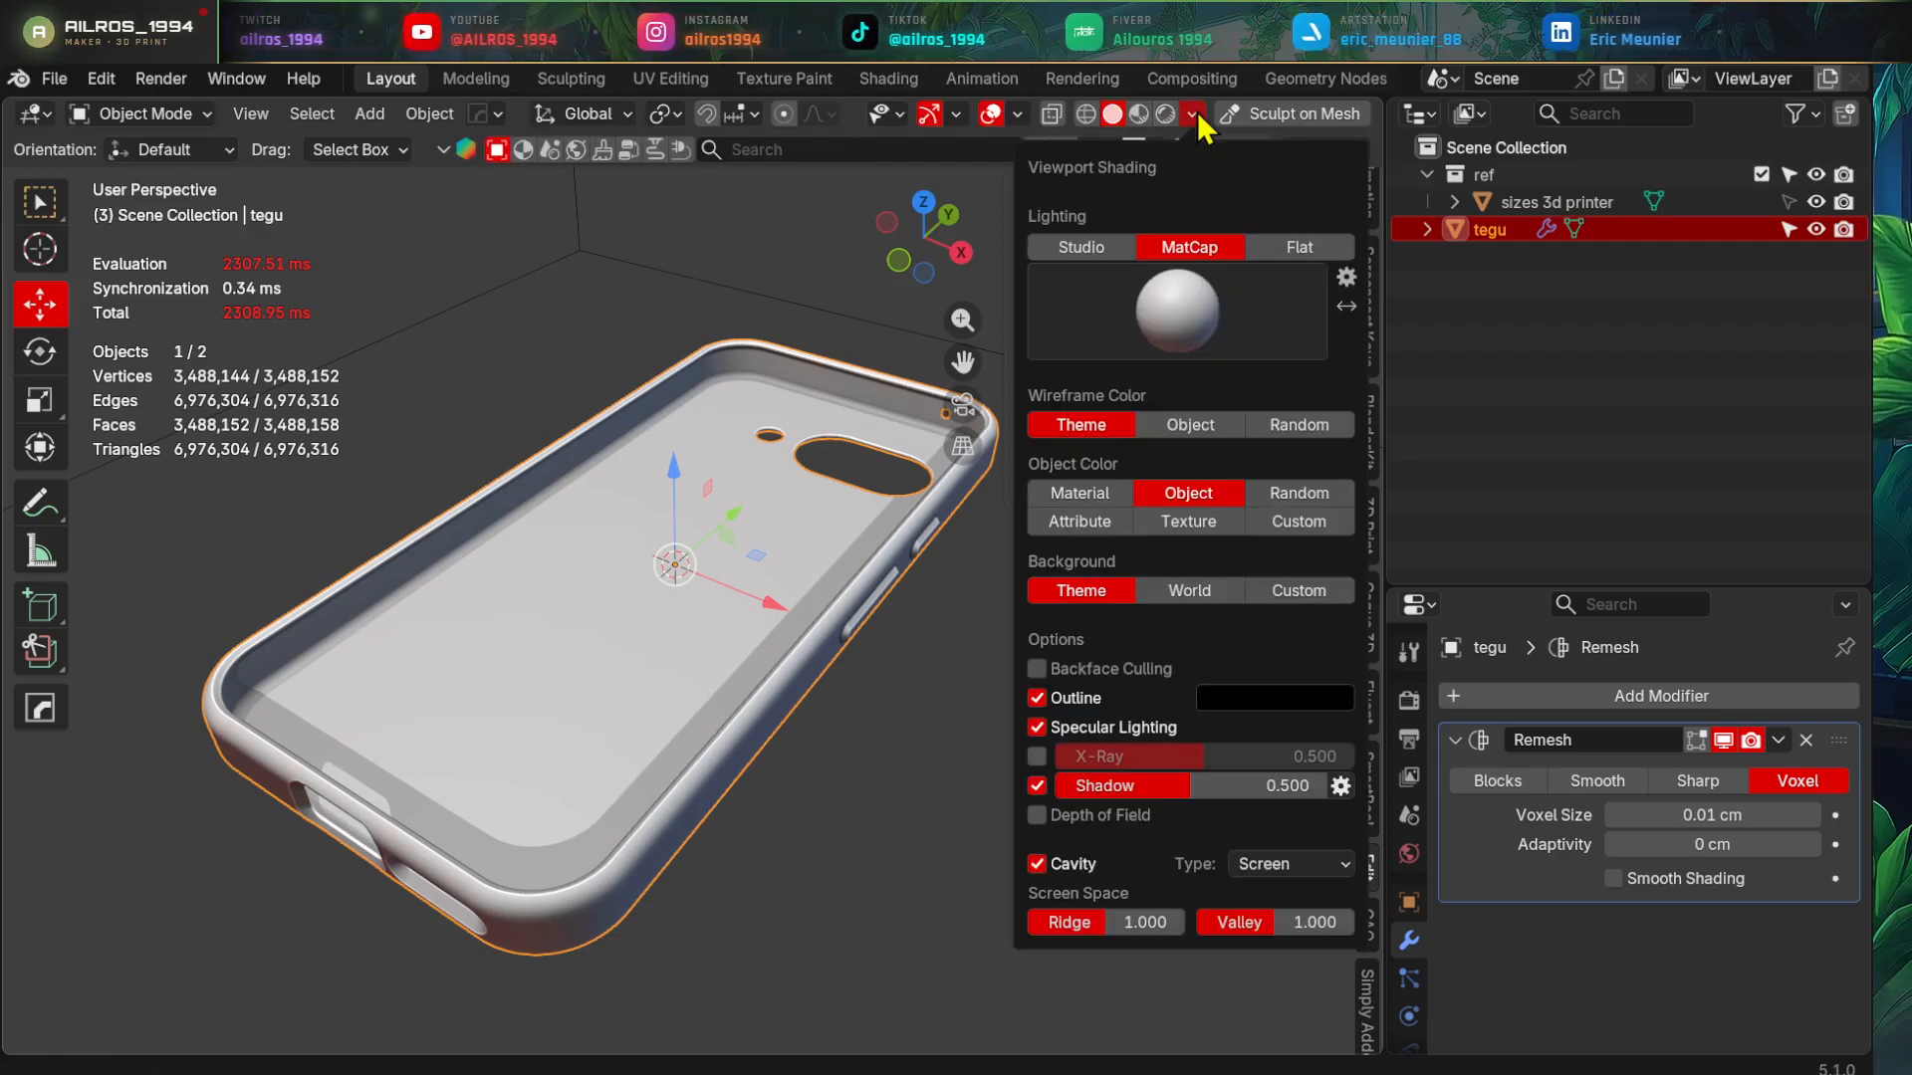
pyautogui.click(1017, 114)
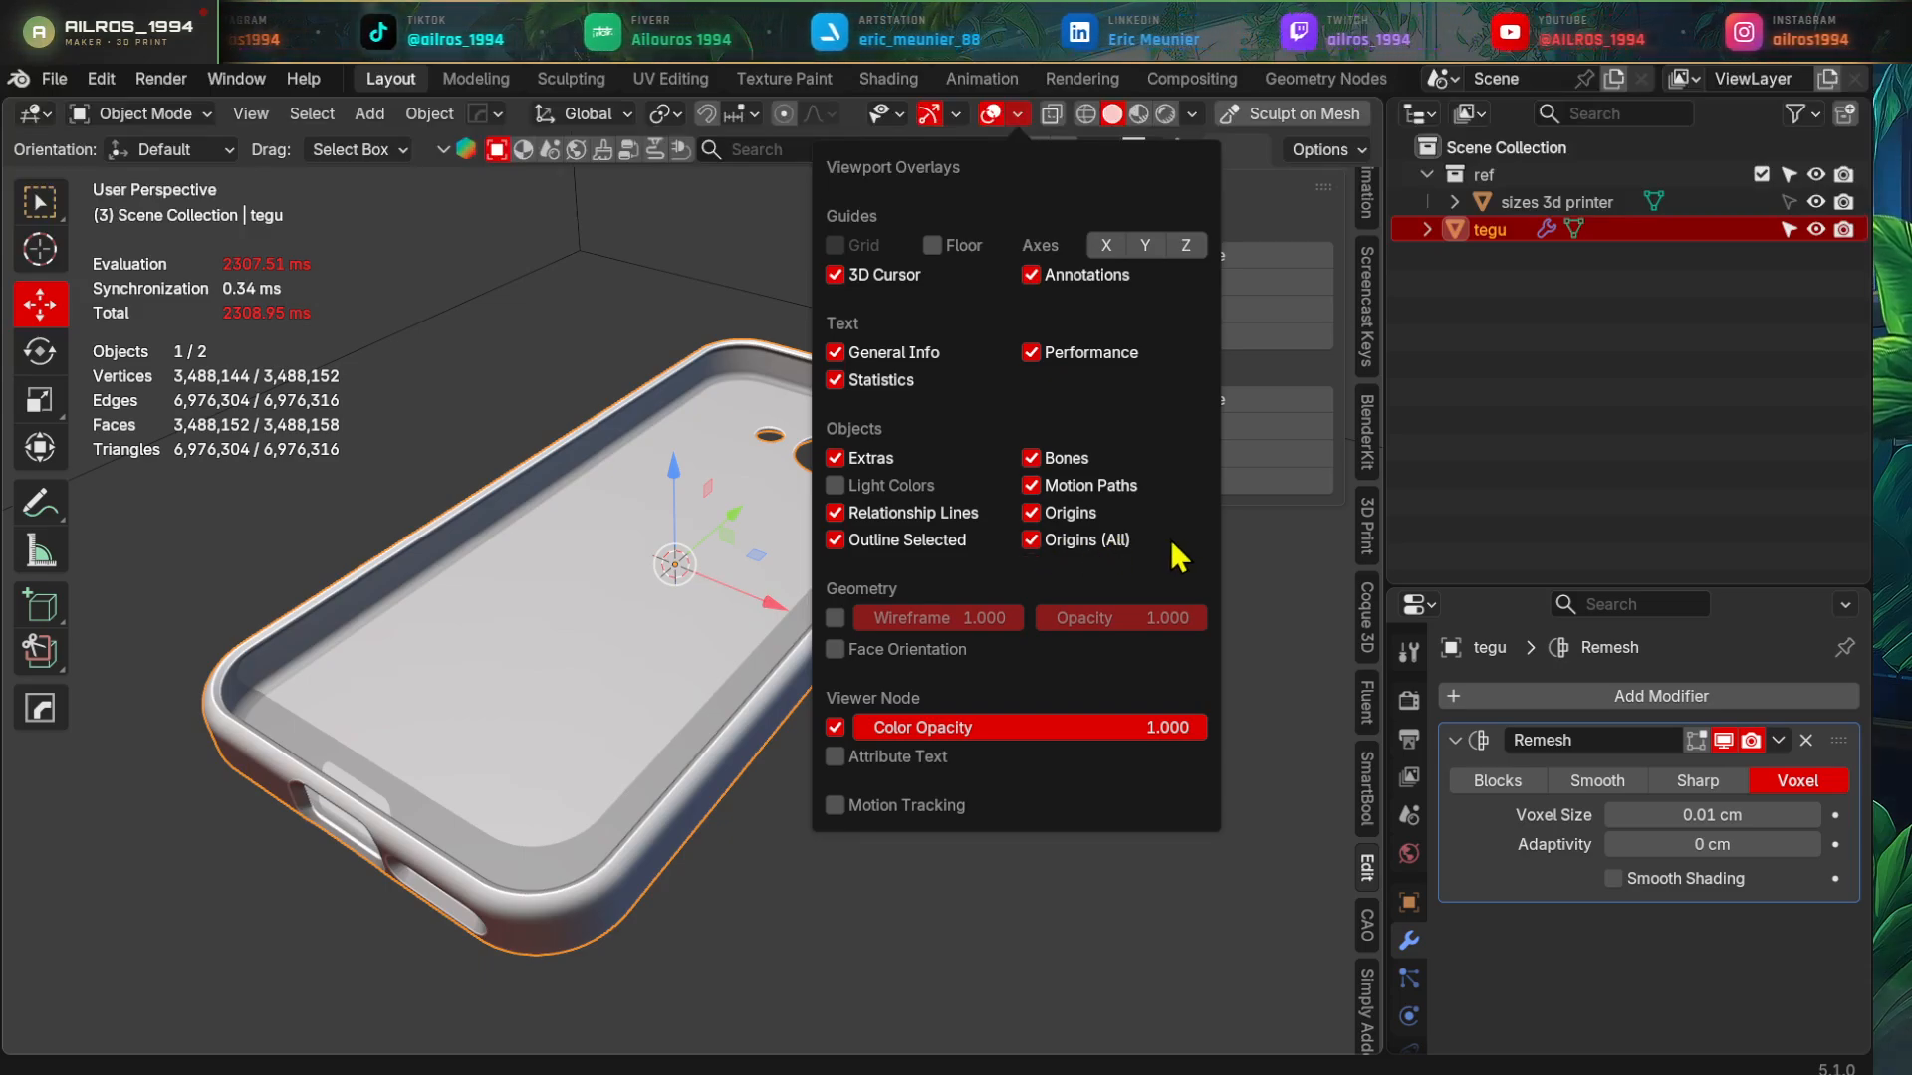
pyautogui.click(835, 619)
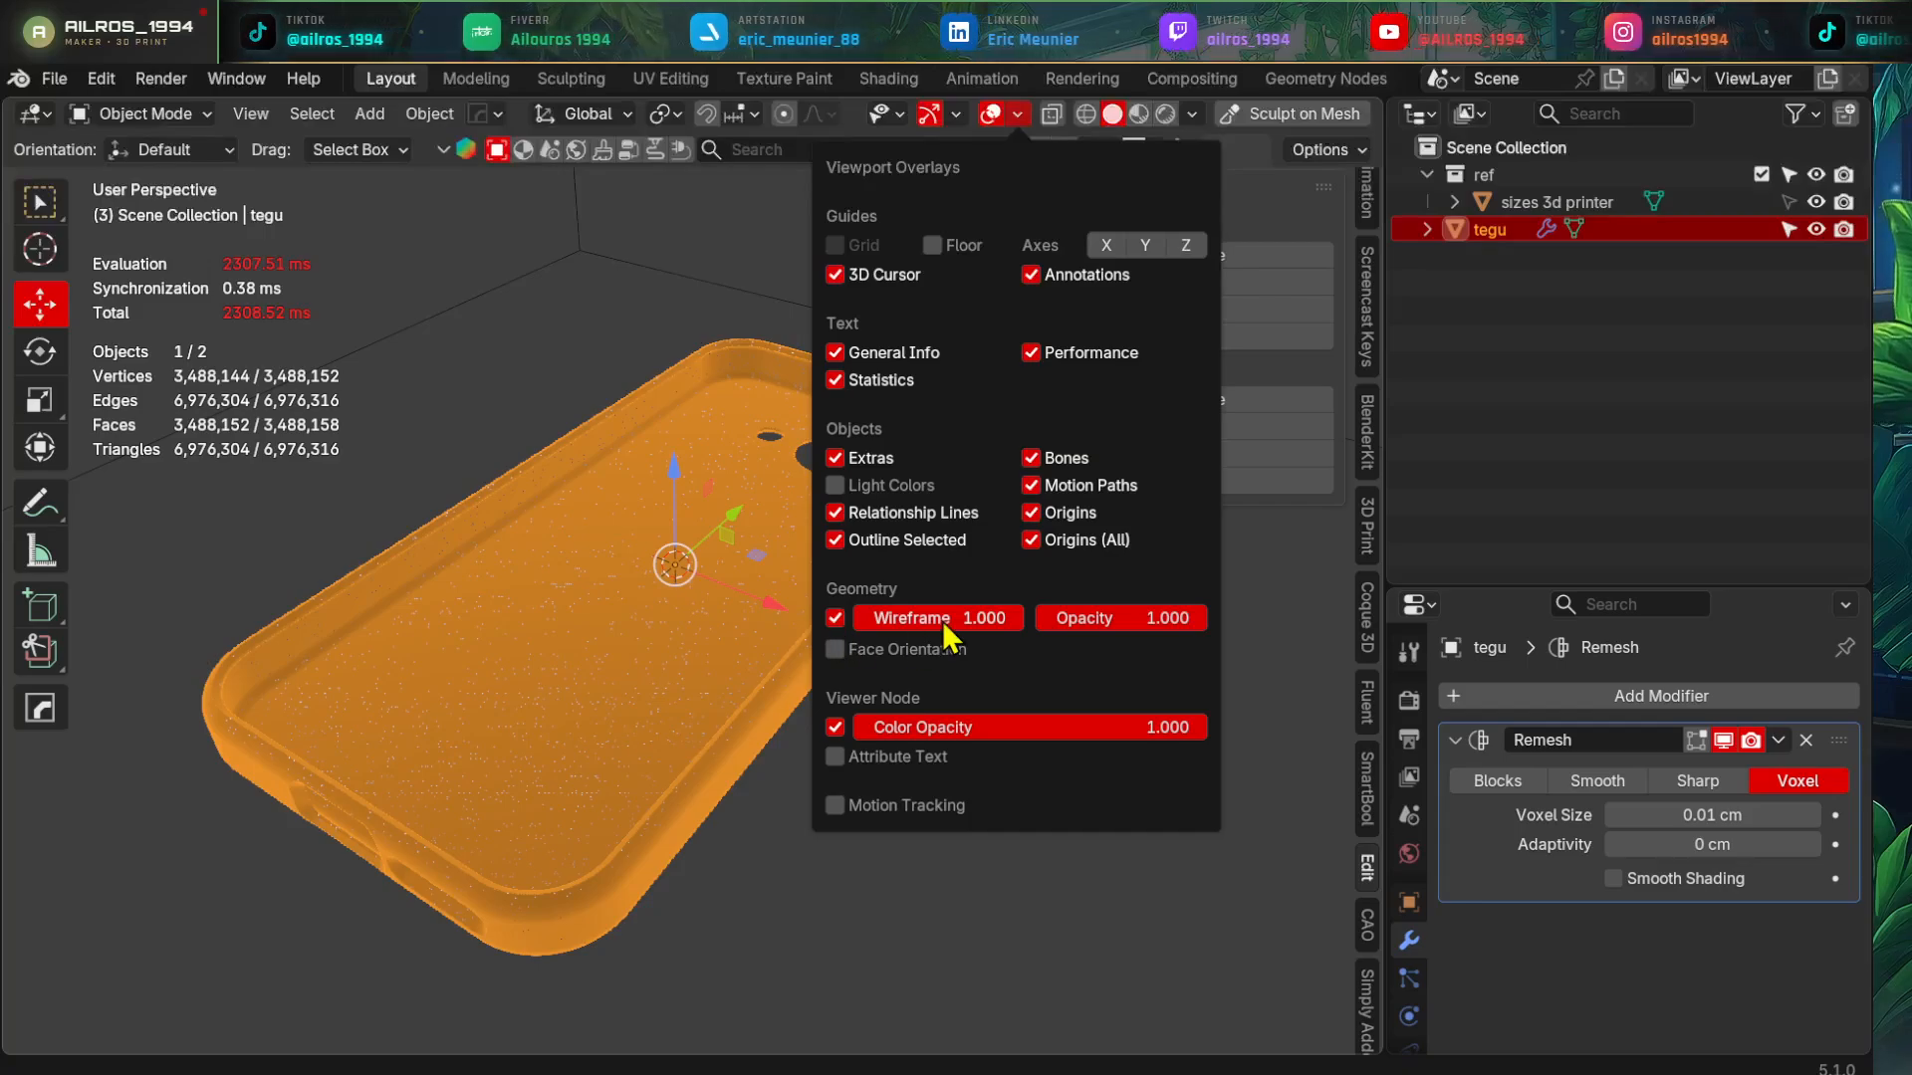
pyautogui.moveTo(993, 628); pyautogui.dragTo(1130, 637)
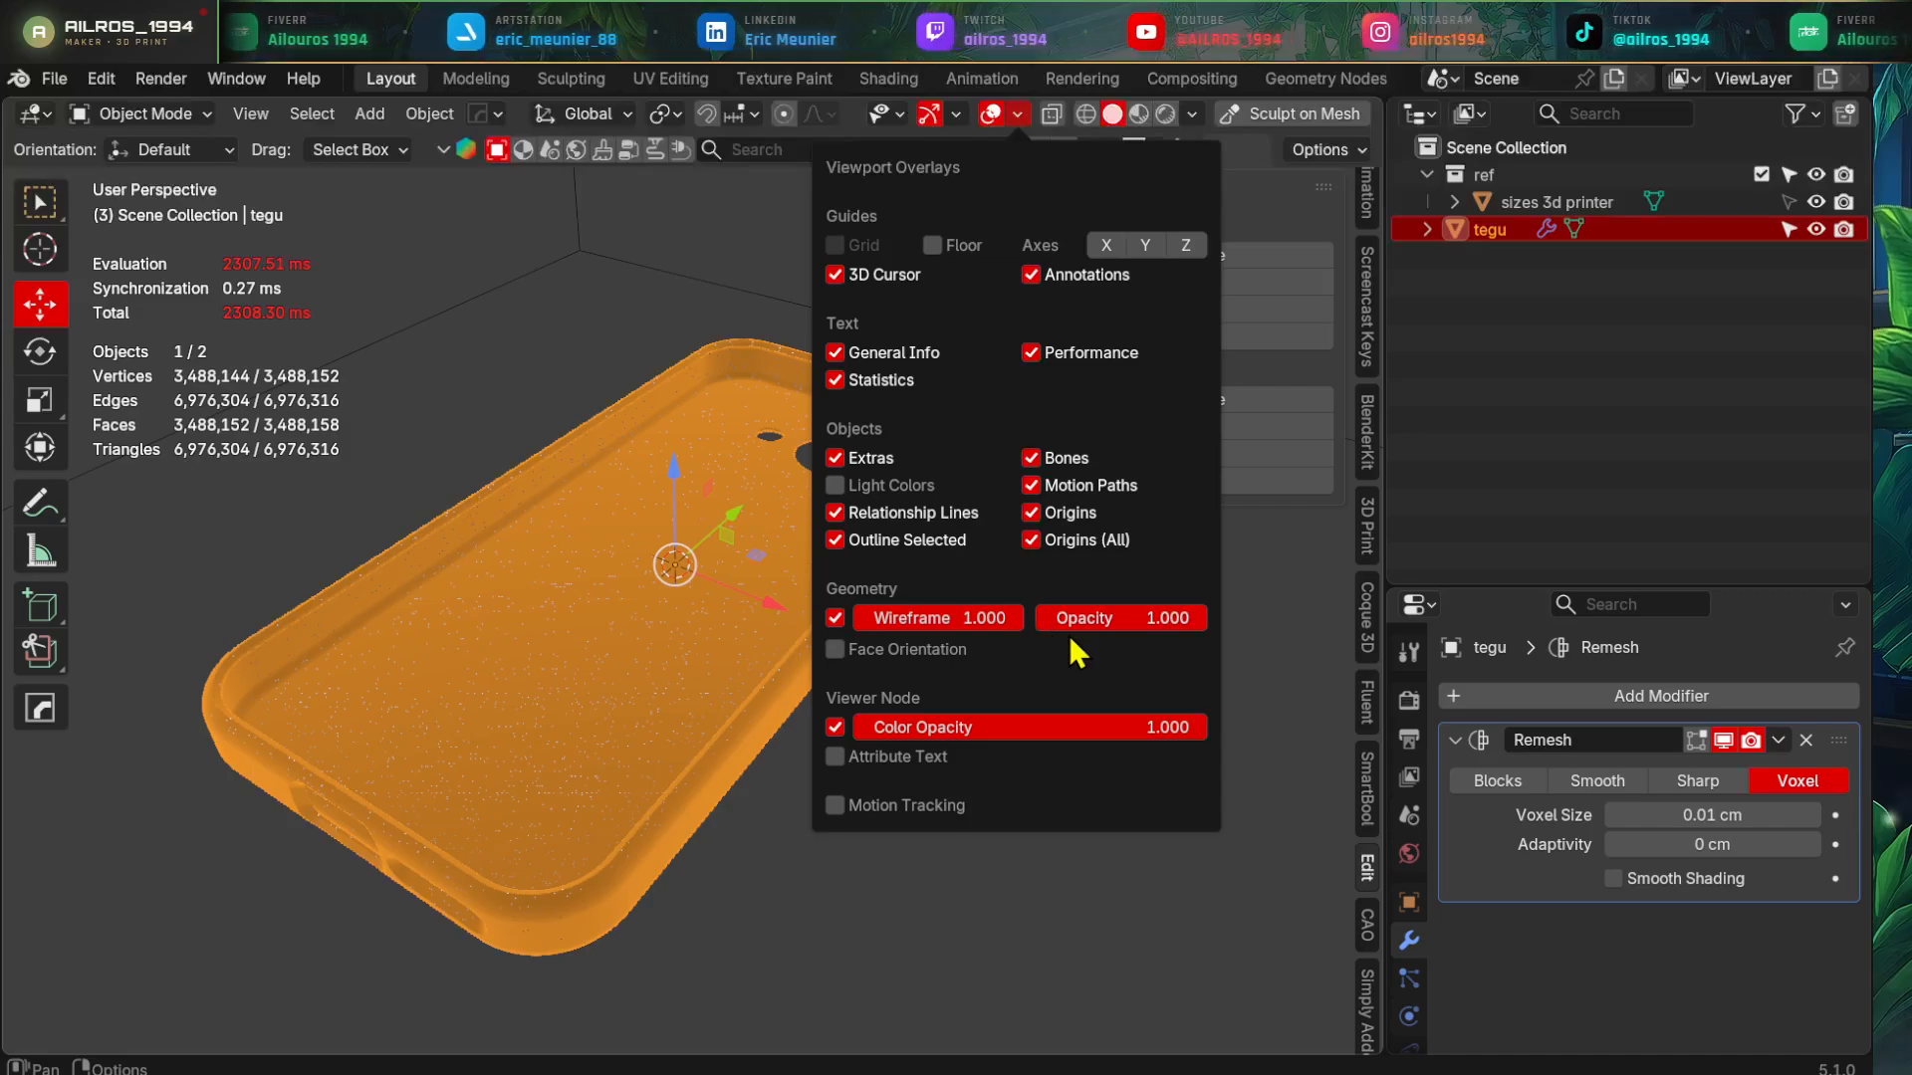
pyautogui.moveTo(929, 625); pyautogui.dragTo(759, 625)
pyautogui.moveTo(1135, 627)
pyautogui.mouseDown()
pyautogui.moveTo(972, 627)
pyautogui.moveTo(1145, 627)
pyautogui.mouseUp()
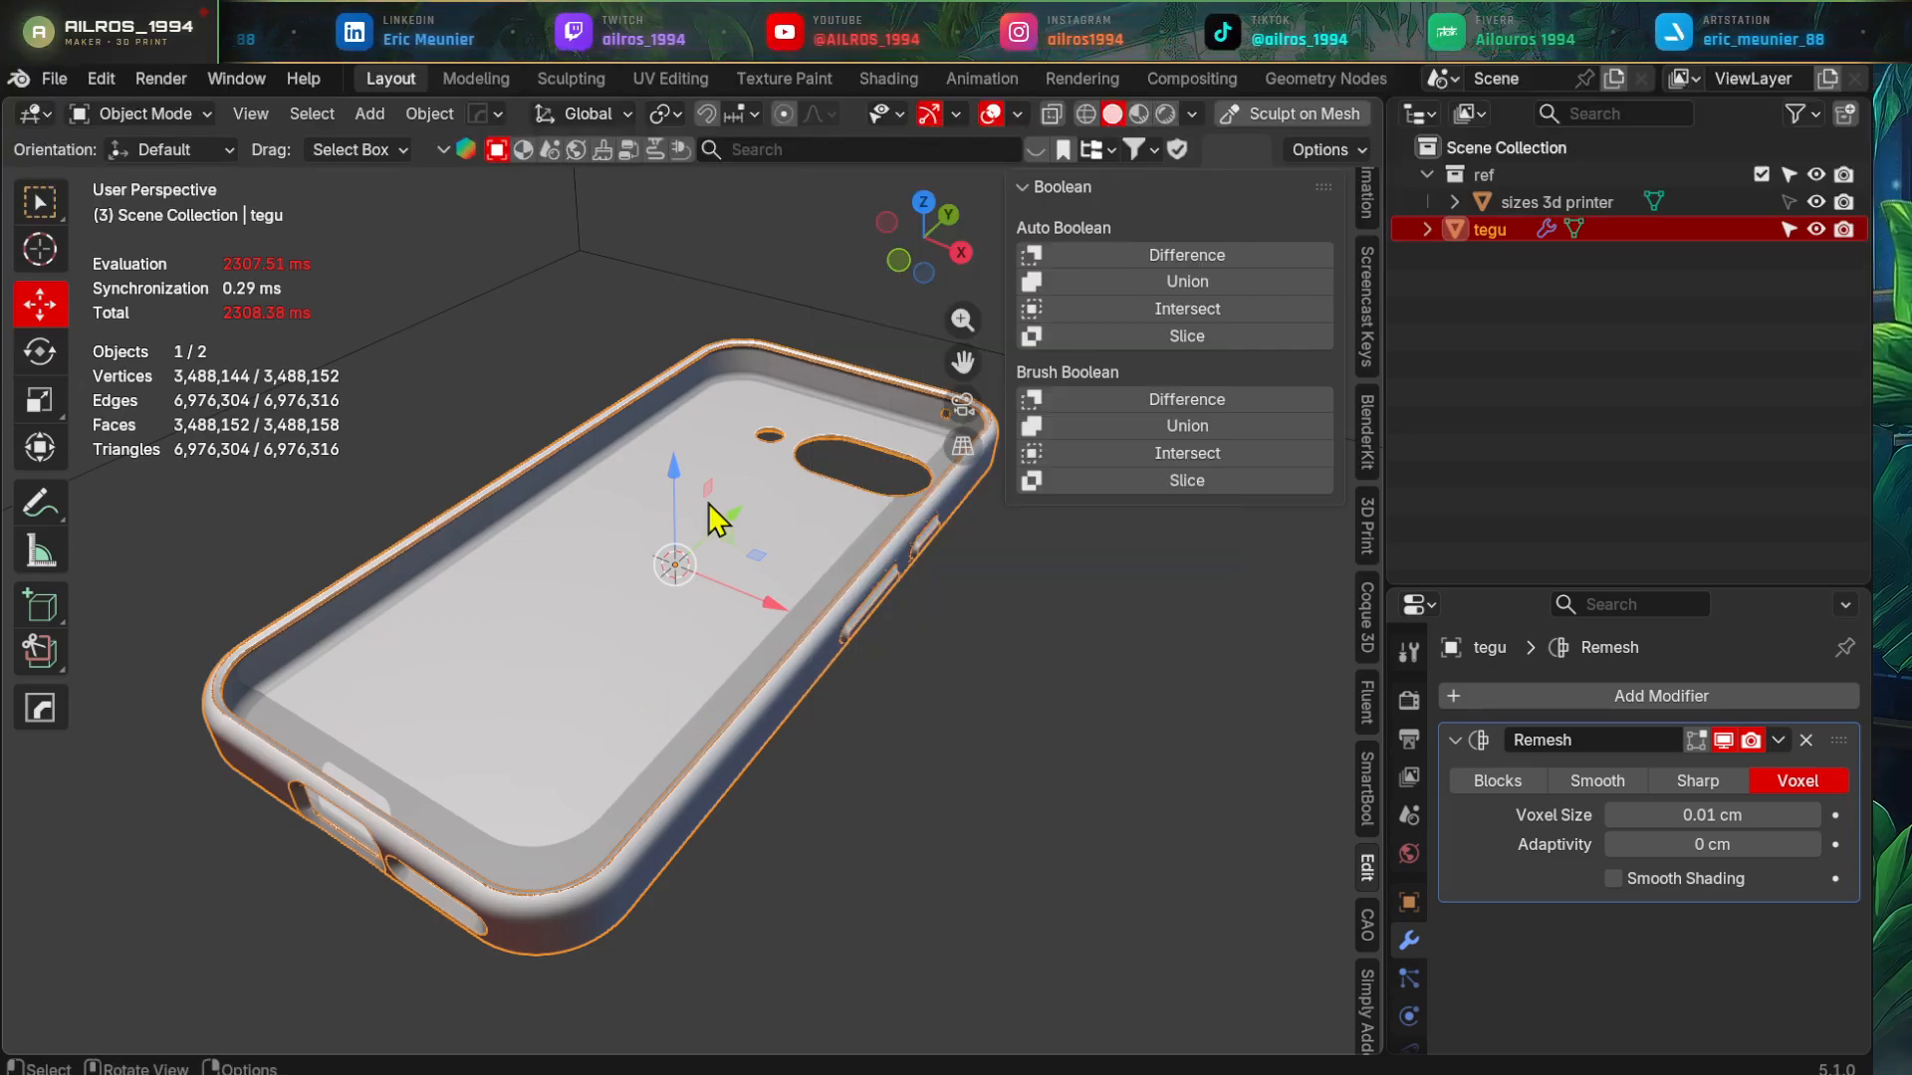
pyautogui.moveTo(707, 506); pyautogui.dragTo(755, 673, button='middle')
pyautogui.scroll(3, 755, 674)
pyautogui.click(1017, 114)
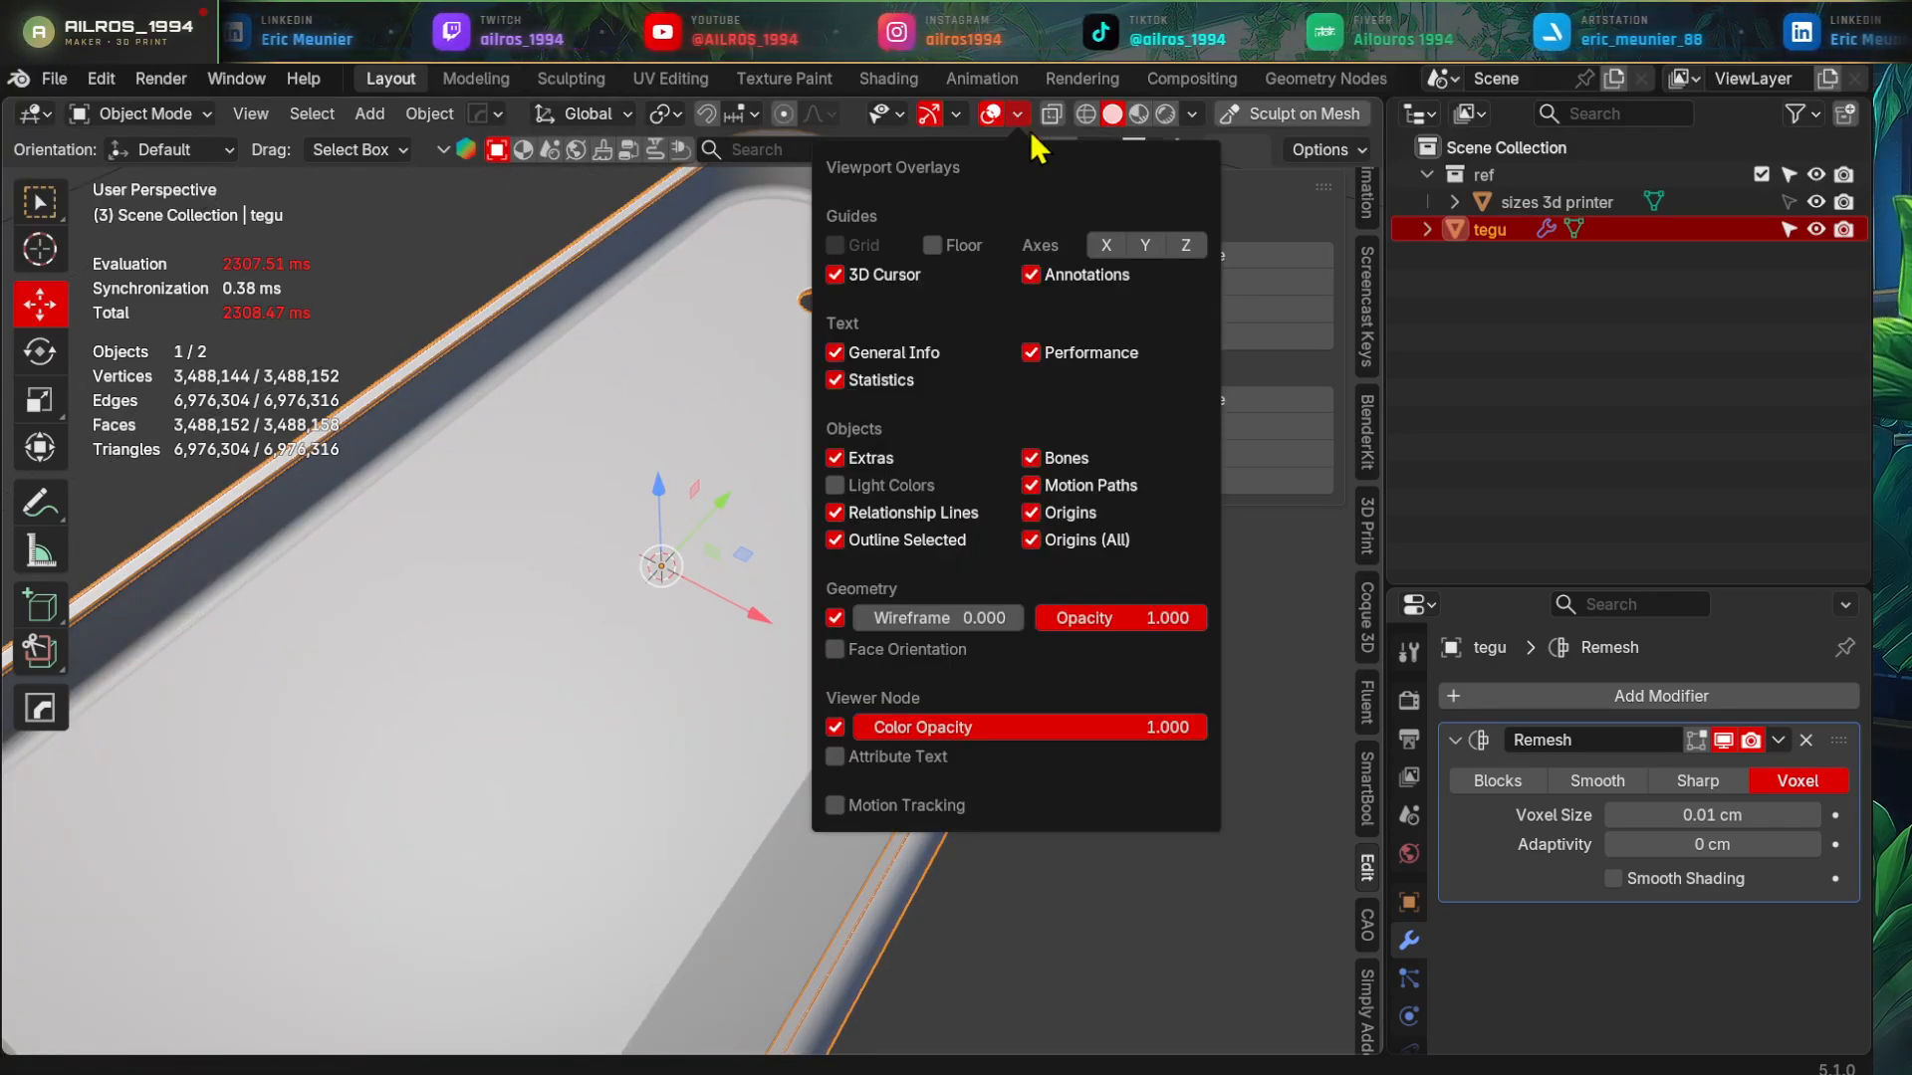
pyautogui.moveTo(893, 622); pyautogui.dragTo(1067, 622)
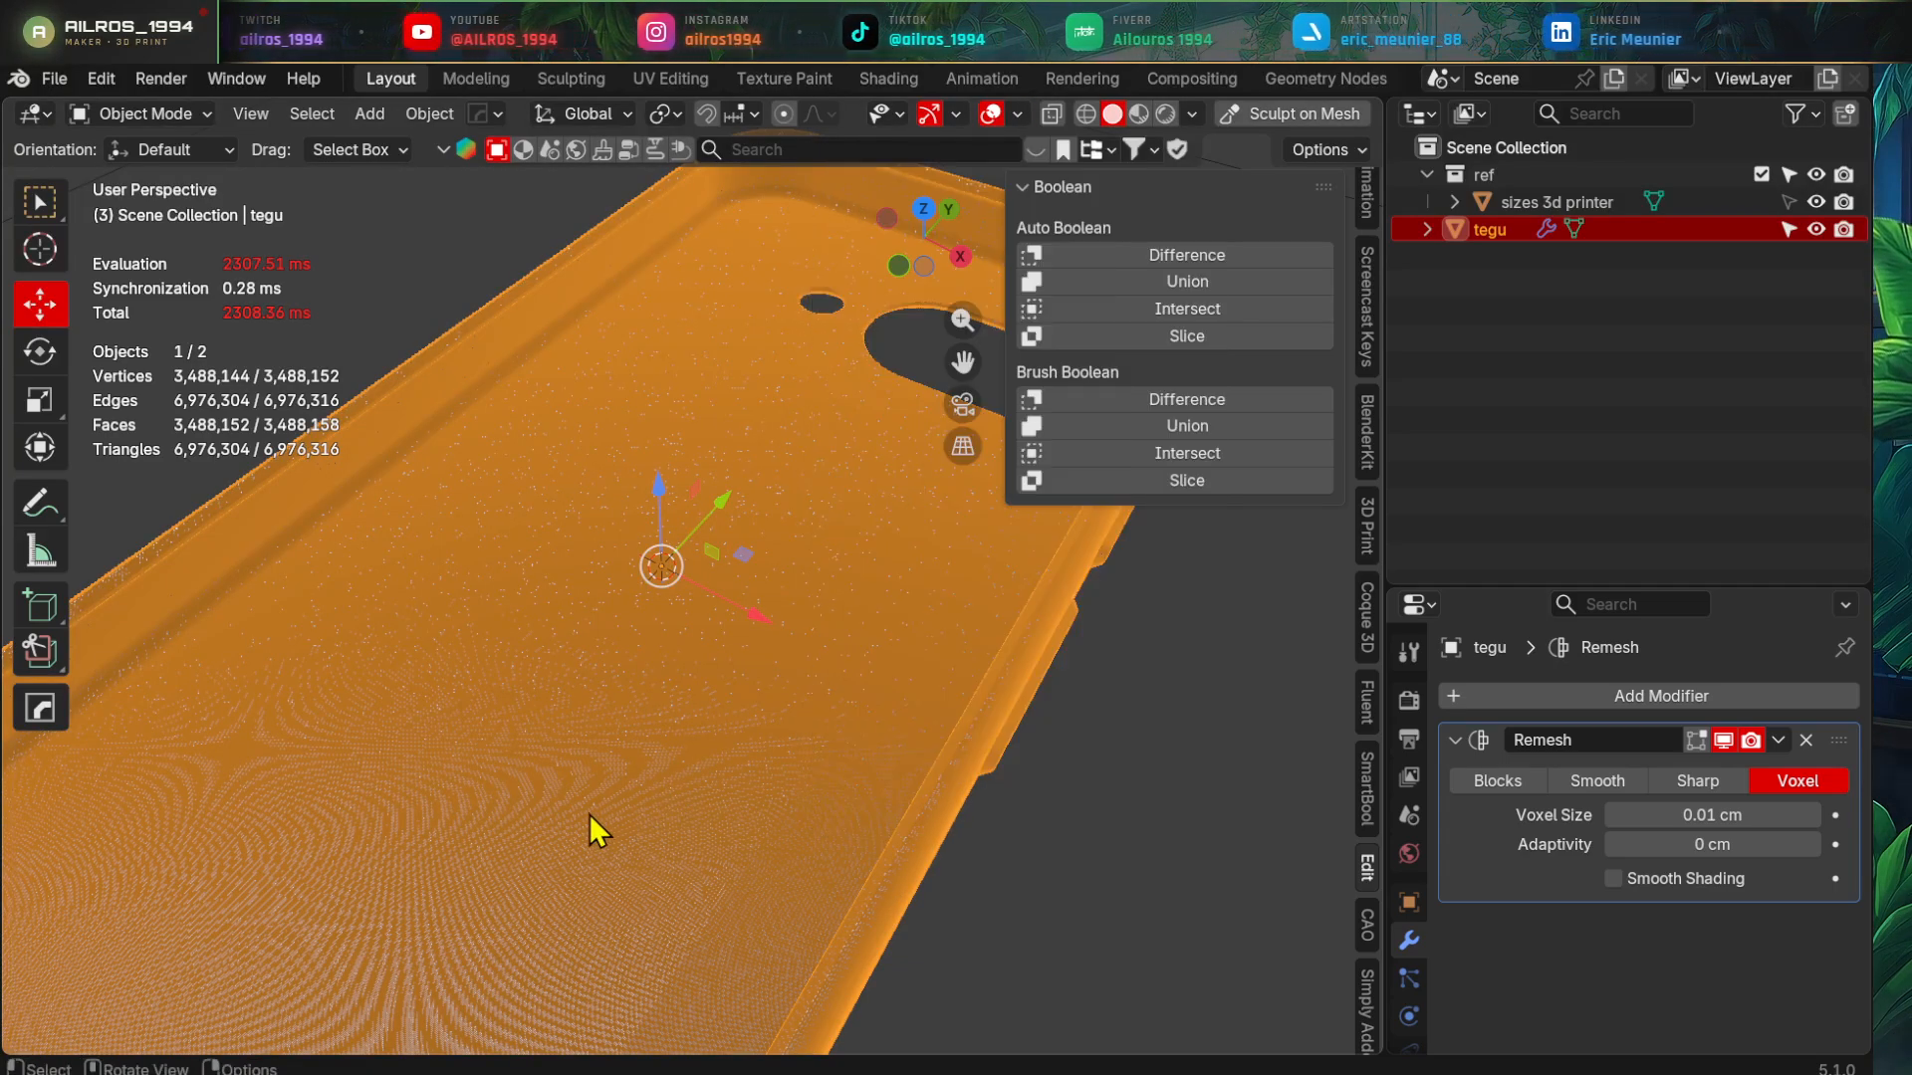
# - Examine the voxel mesh density on the case's inner back and the edges around its openings
pyautogui.moveTo(590, 815); pyautogui.dragTo(715, 822, button='middle')
pyautogui.scroll(2, 713, 802)
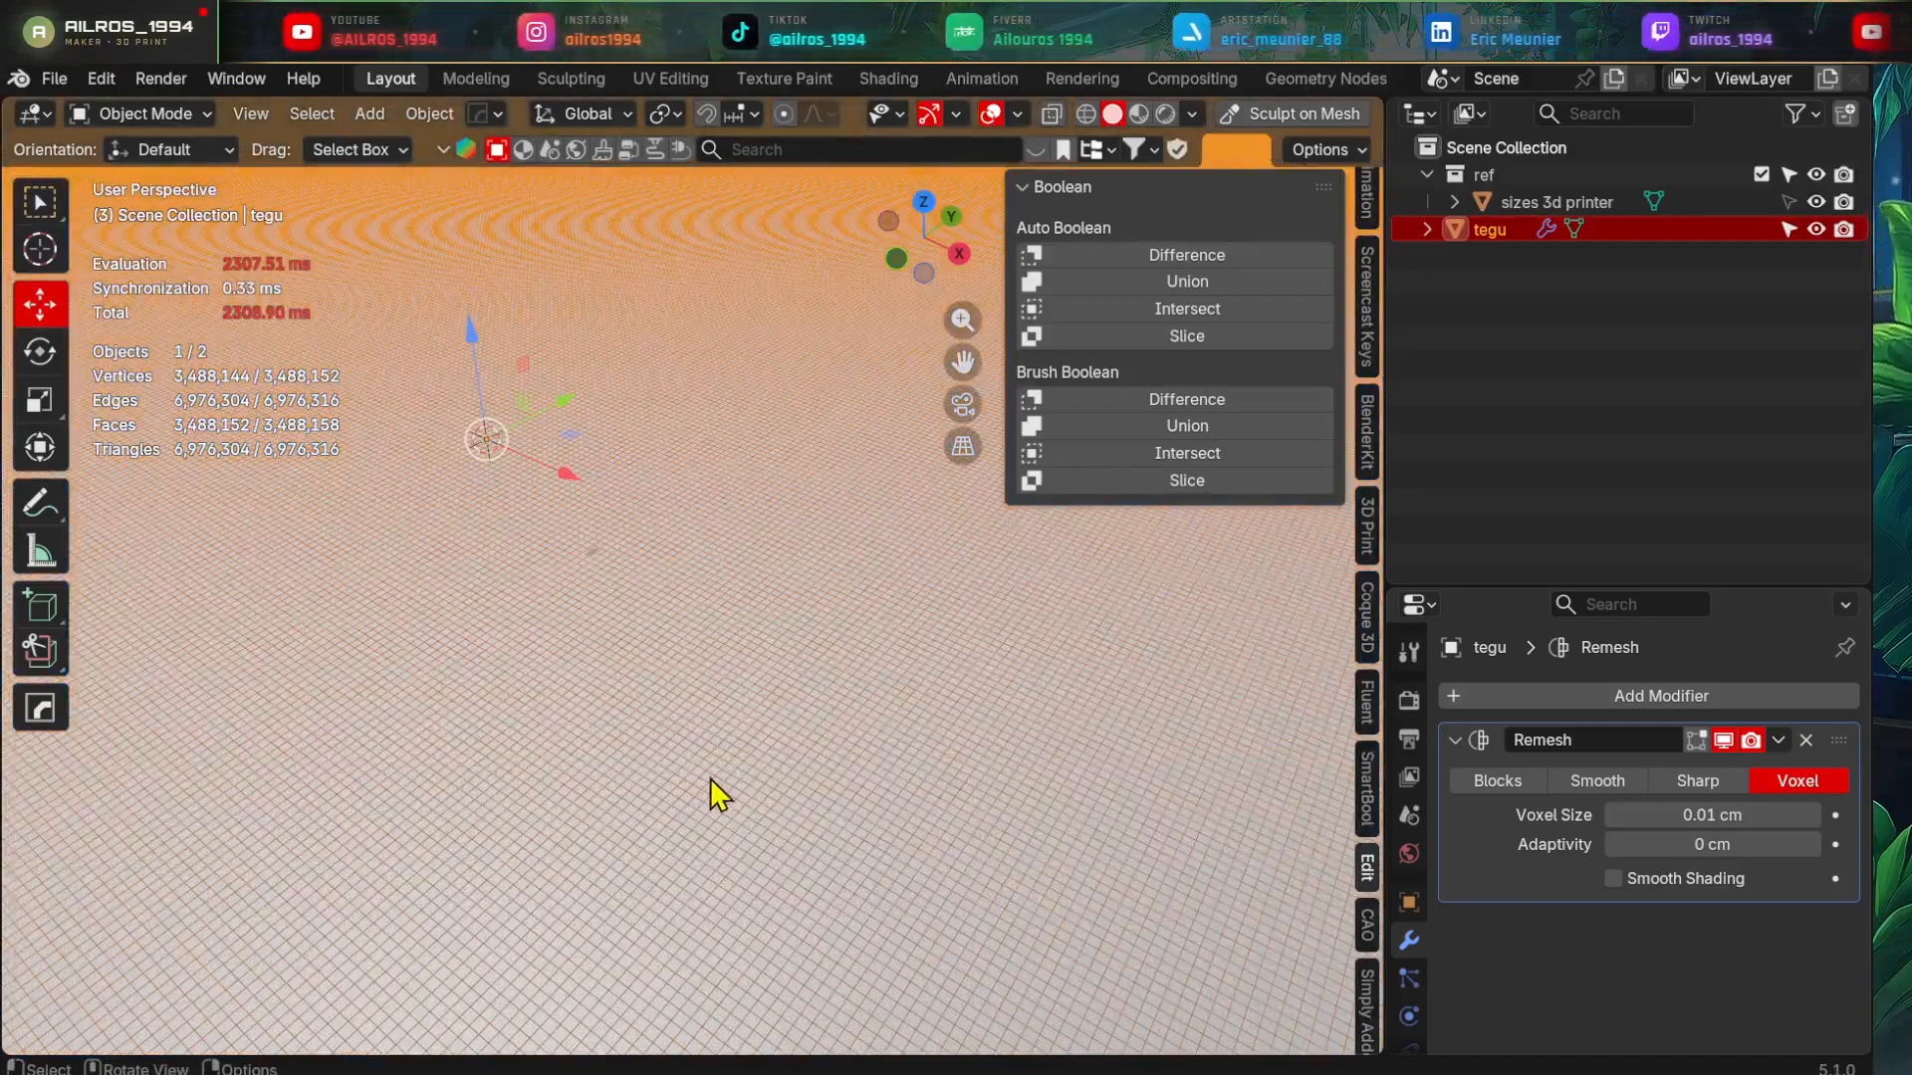
pyautogui.scroll(-4, 729, 705)
pyautogui.scroll(-5, 733, 707)
pyautogui.moveTo(756, 707); pyautogui.dragTo(726, 654, button='middle')
pyautogui.scroll(5, 737, 652)
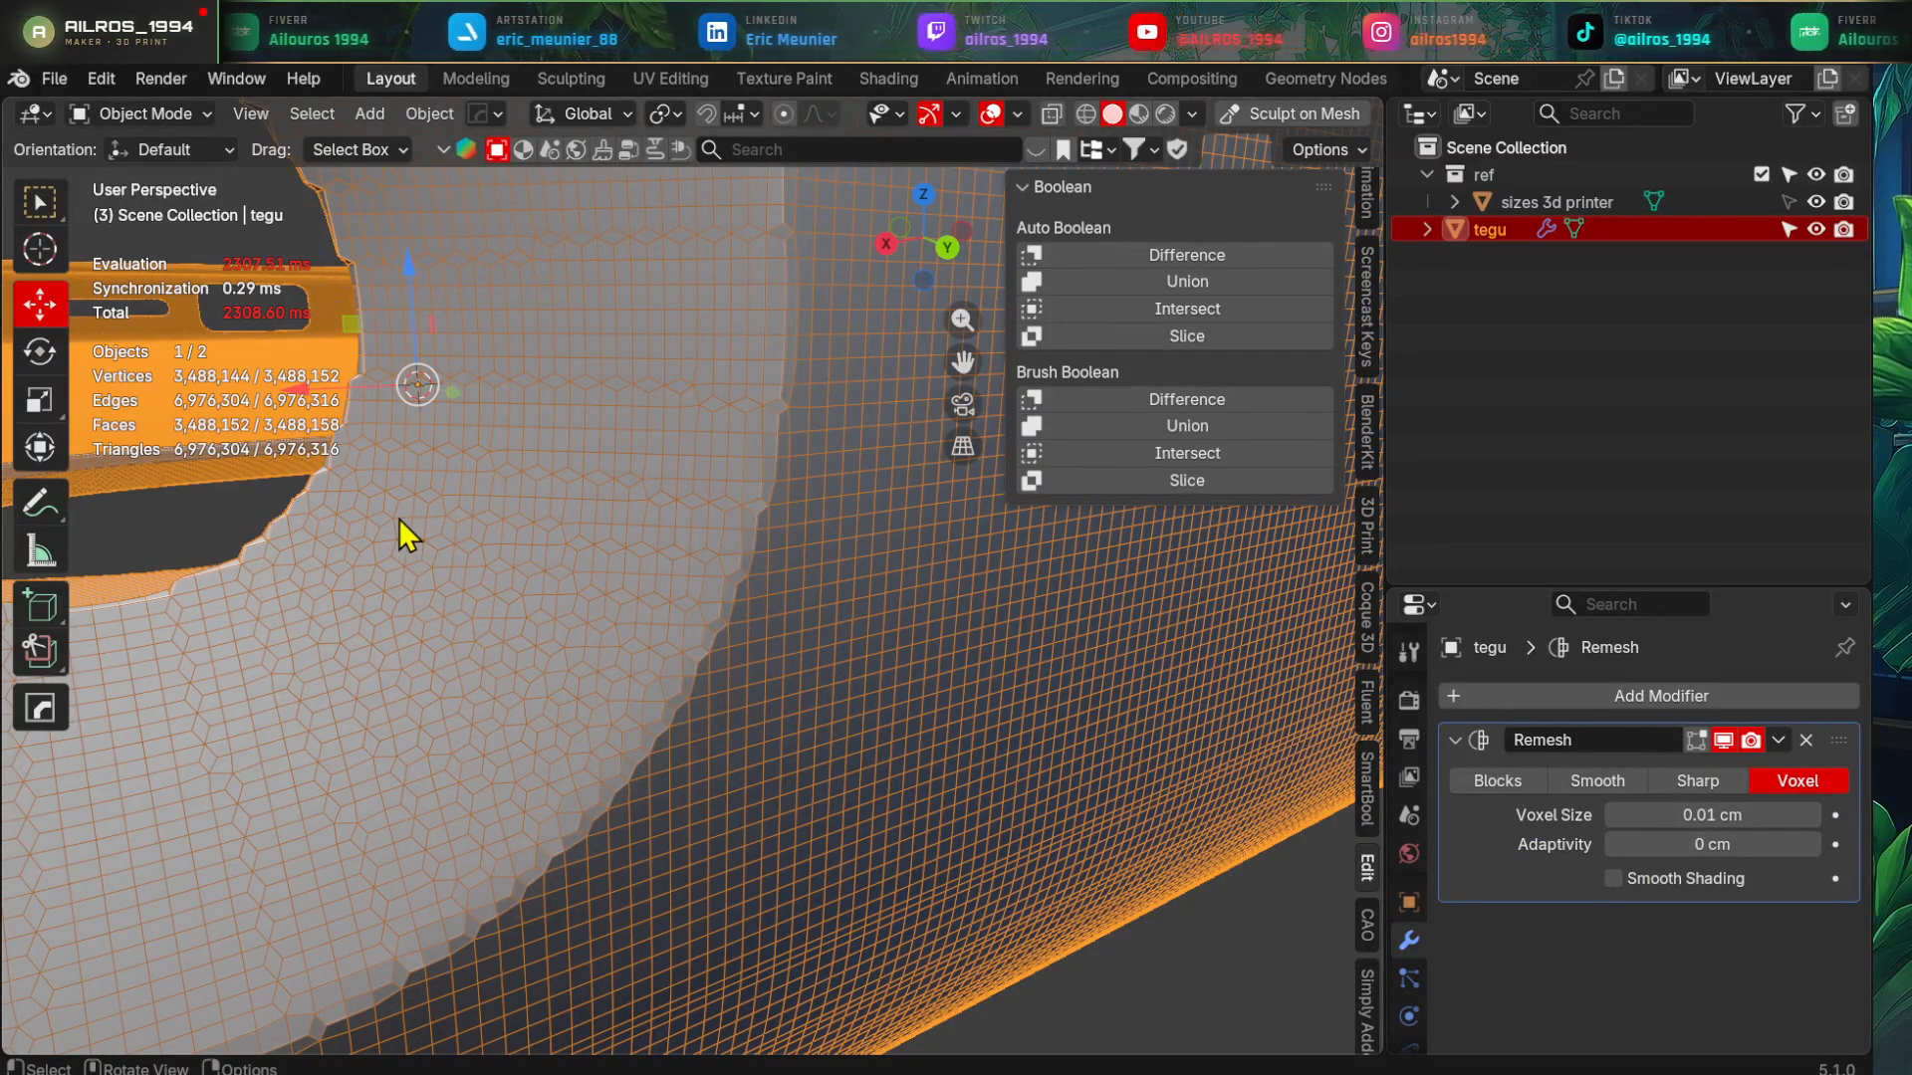
pyautogui.scroll(-3, 438, 543)
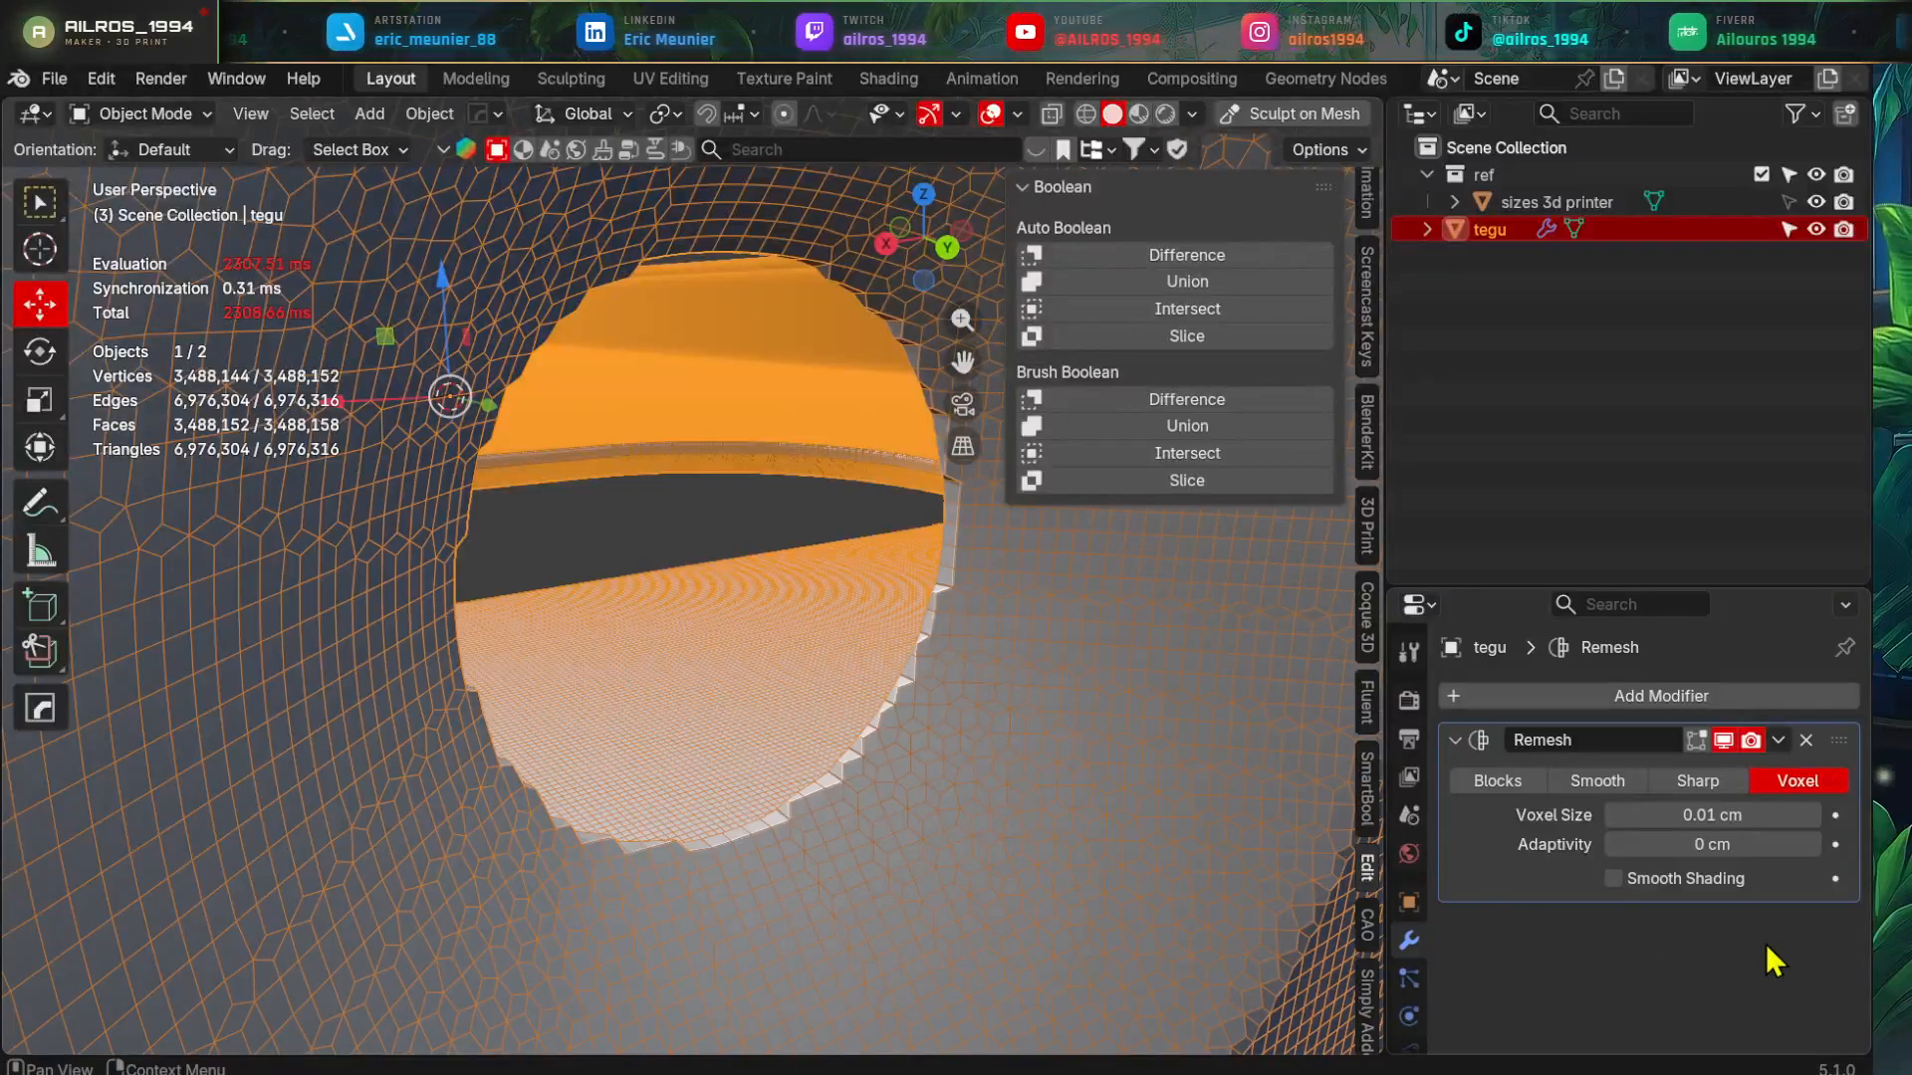
# - Switch the case's Remesh modifier to Sharp mode and raise its Octree Depth to 8
pyautogui.click(1703, 783)
pyautogui.moveTo(797, 697); pyautogui.dragTo(906, 703, button='middle')
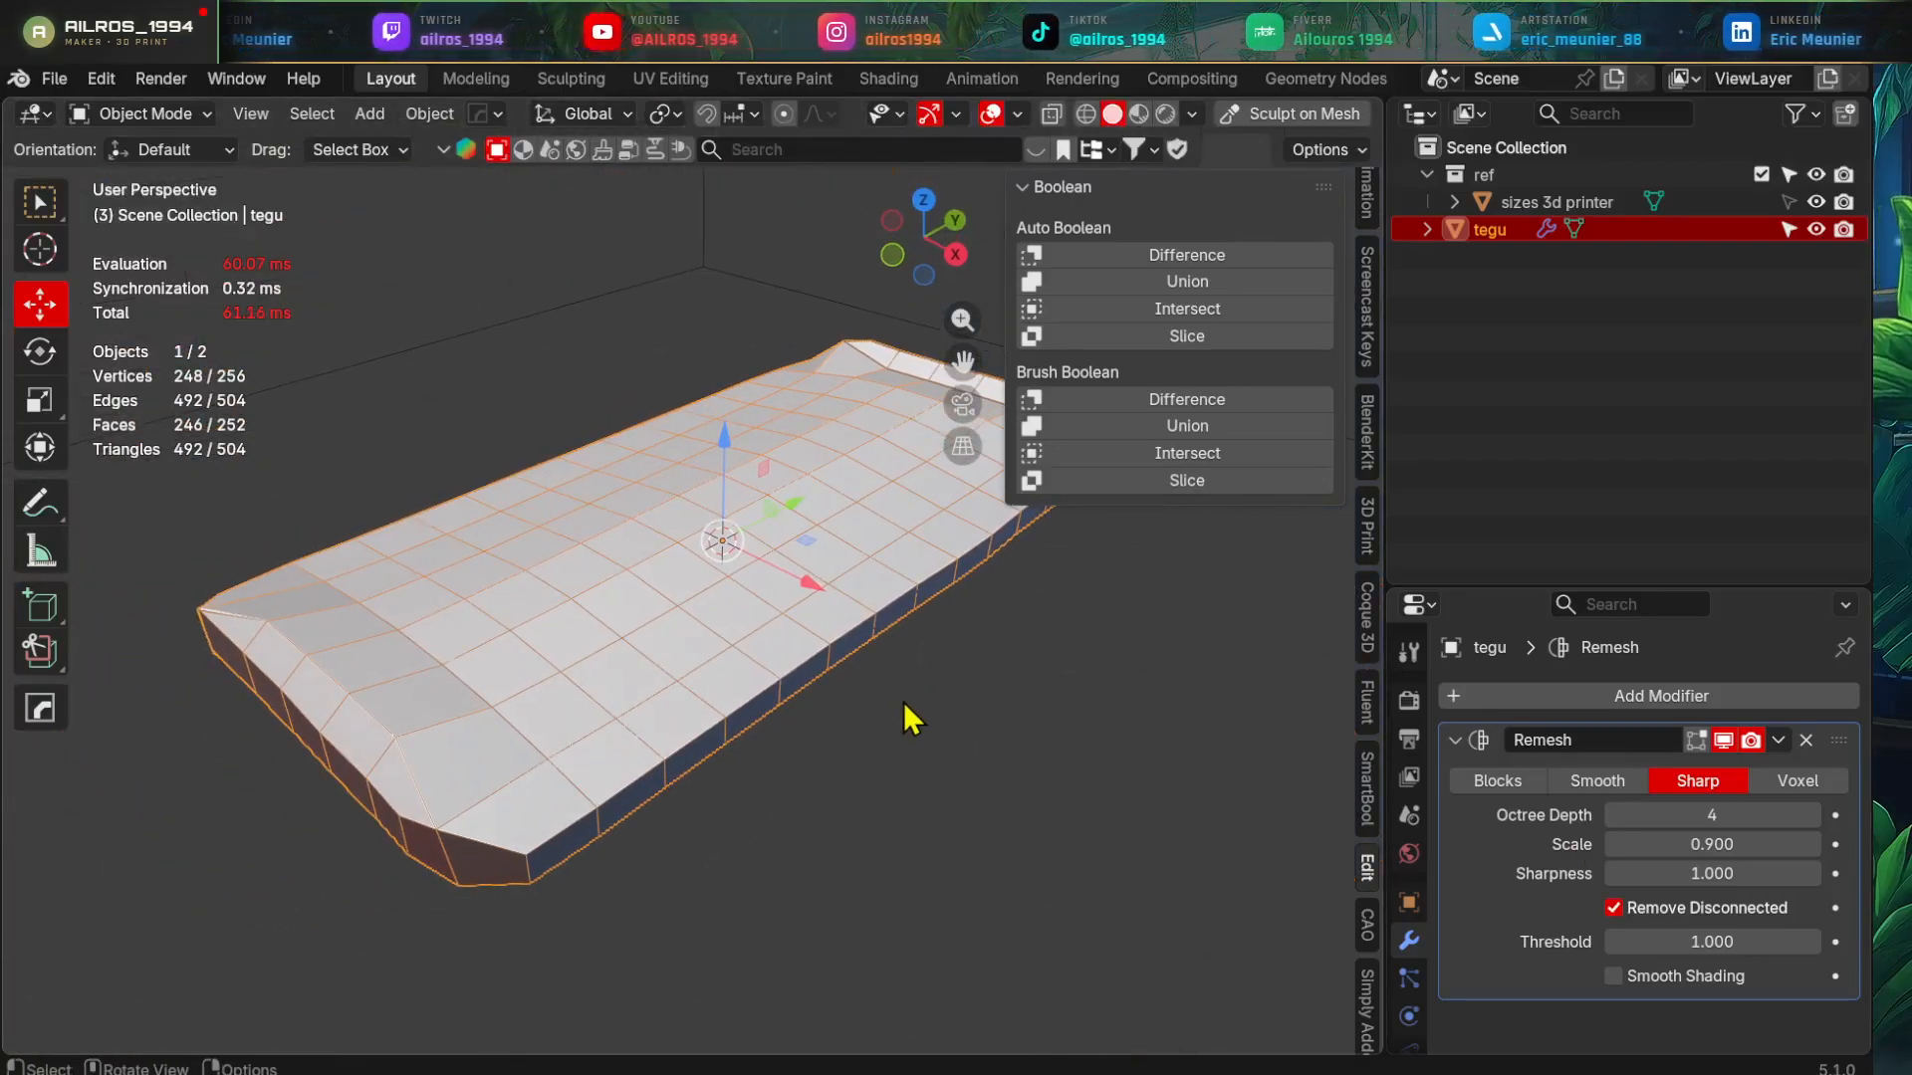
pyautogui.click(1812, 822)
pyautogui.click(1812, 819)
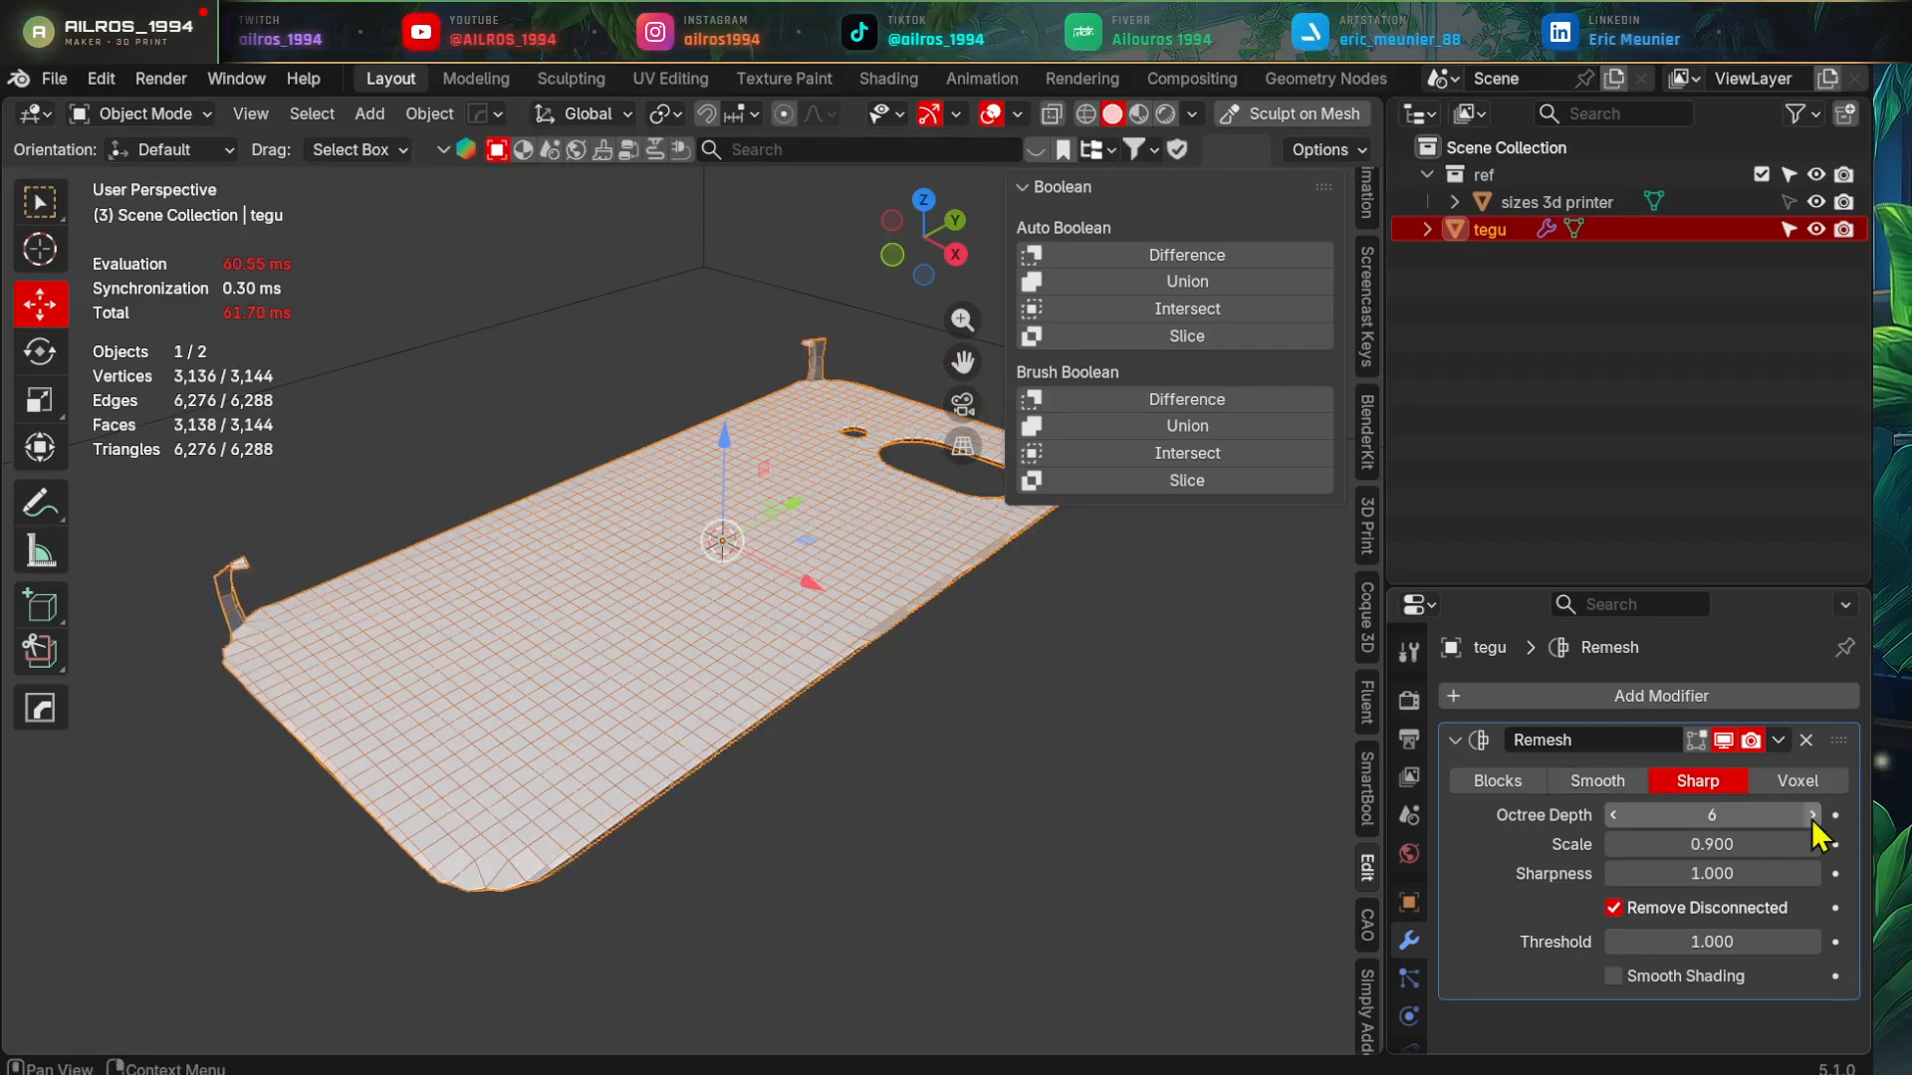
pyautogui.click(1813, 818)
pyautogui.click(1812, 818)
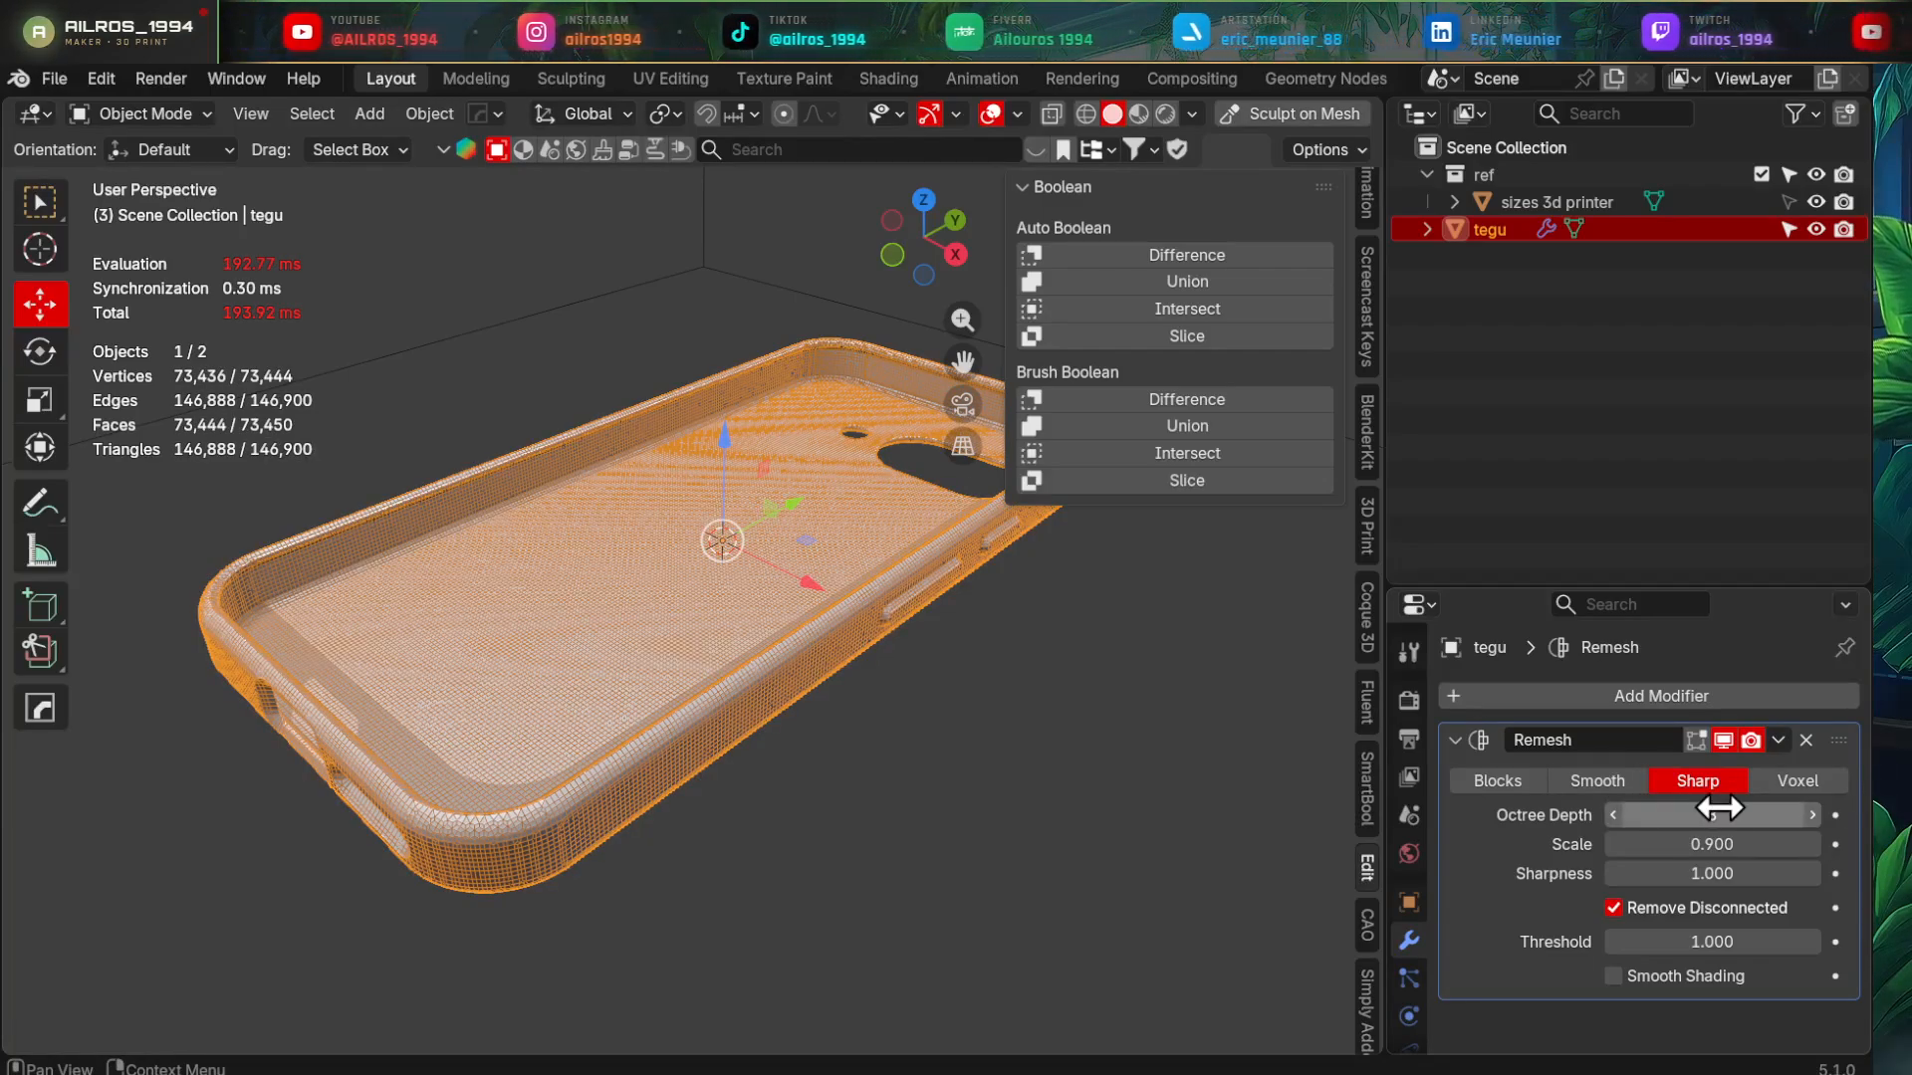
# - Check the sharp remesh around the port openings and increase the Octree Depth to 9
pyautogui.moveTo(543, 732); pyautogui.dragTo(871, 667, button='middle')
pyautogui.scroll(7, 776, 603)
pyautogui.moveTo(827, 599); pyautogui.dragTo(1003, 697, button='middle')
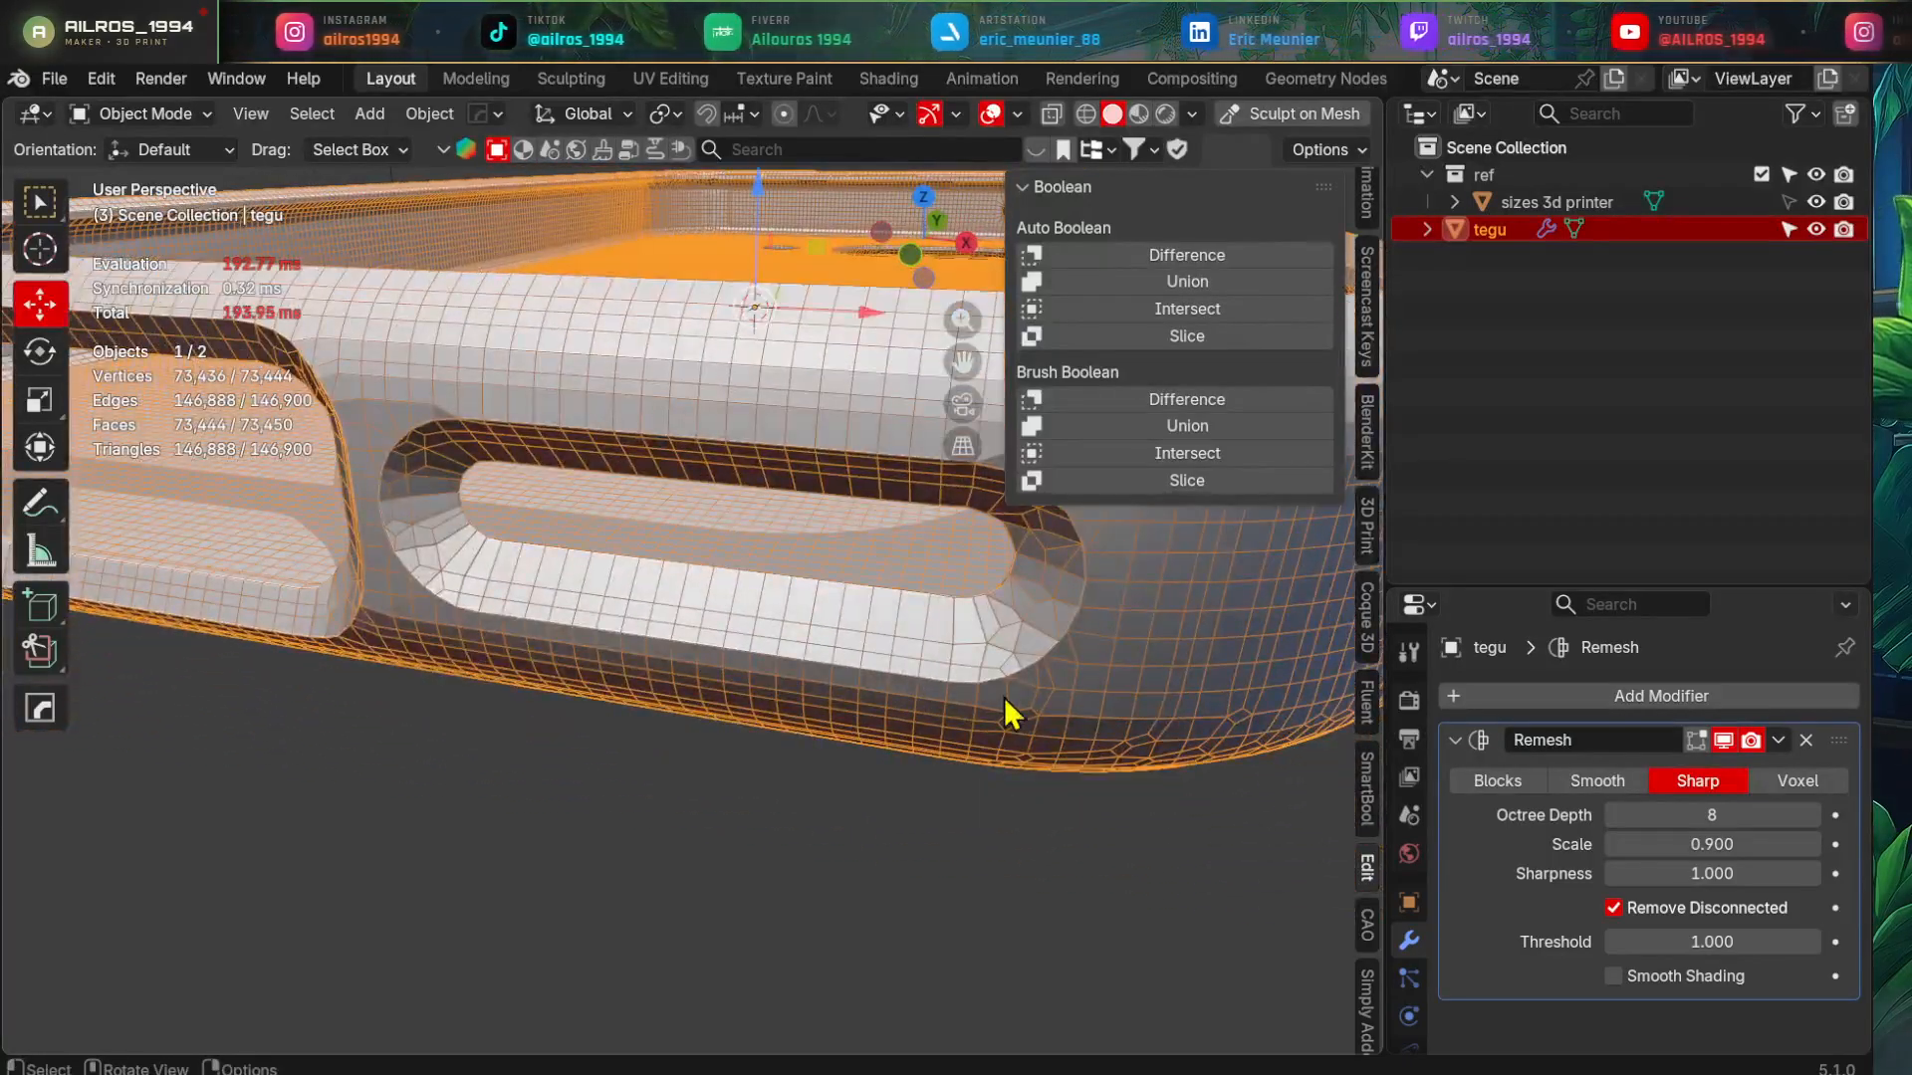
pyautogui.click(1814, 815)
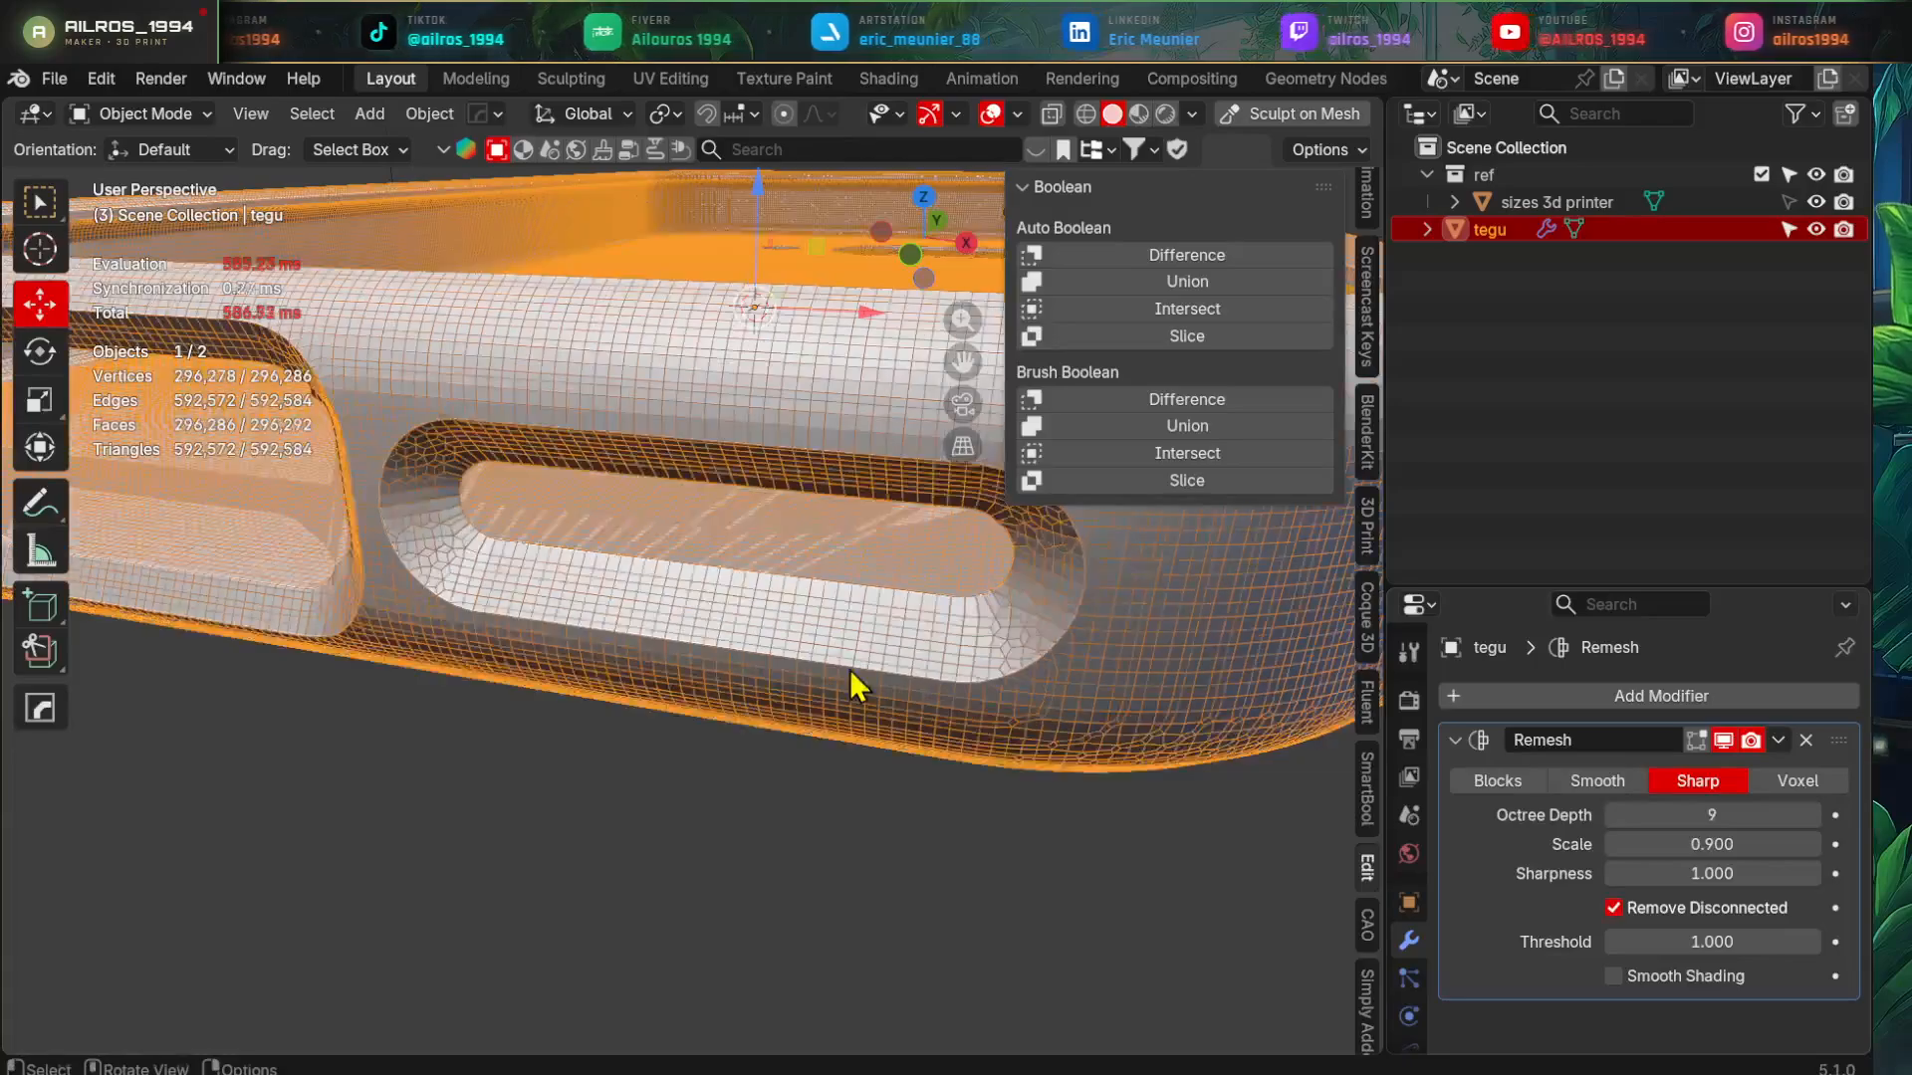
# - Examine the denser mesh across the case's inner back, camera cutout and rounded edges
pyautogui.scroll(-5, 878, 657)
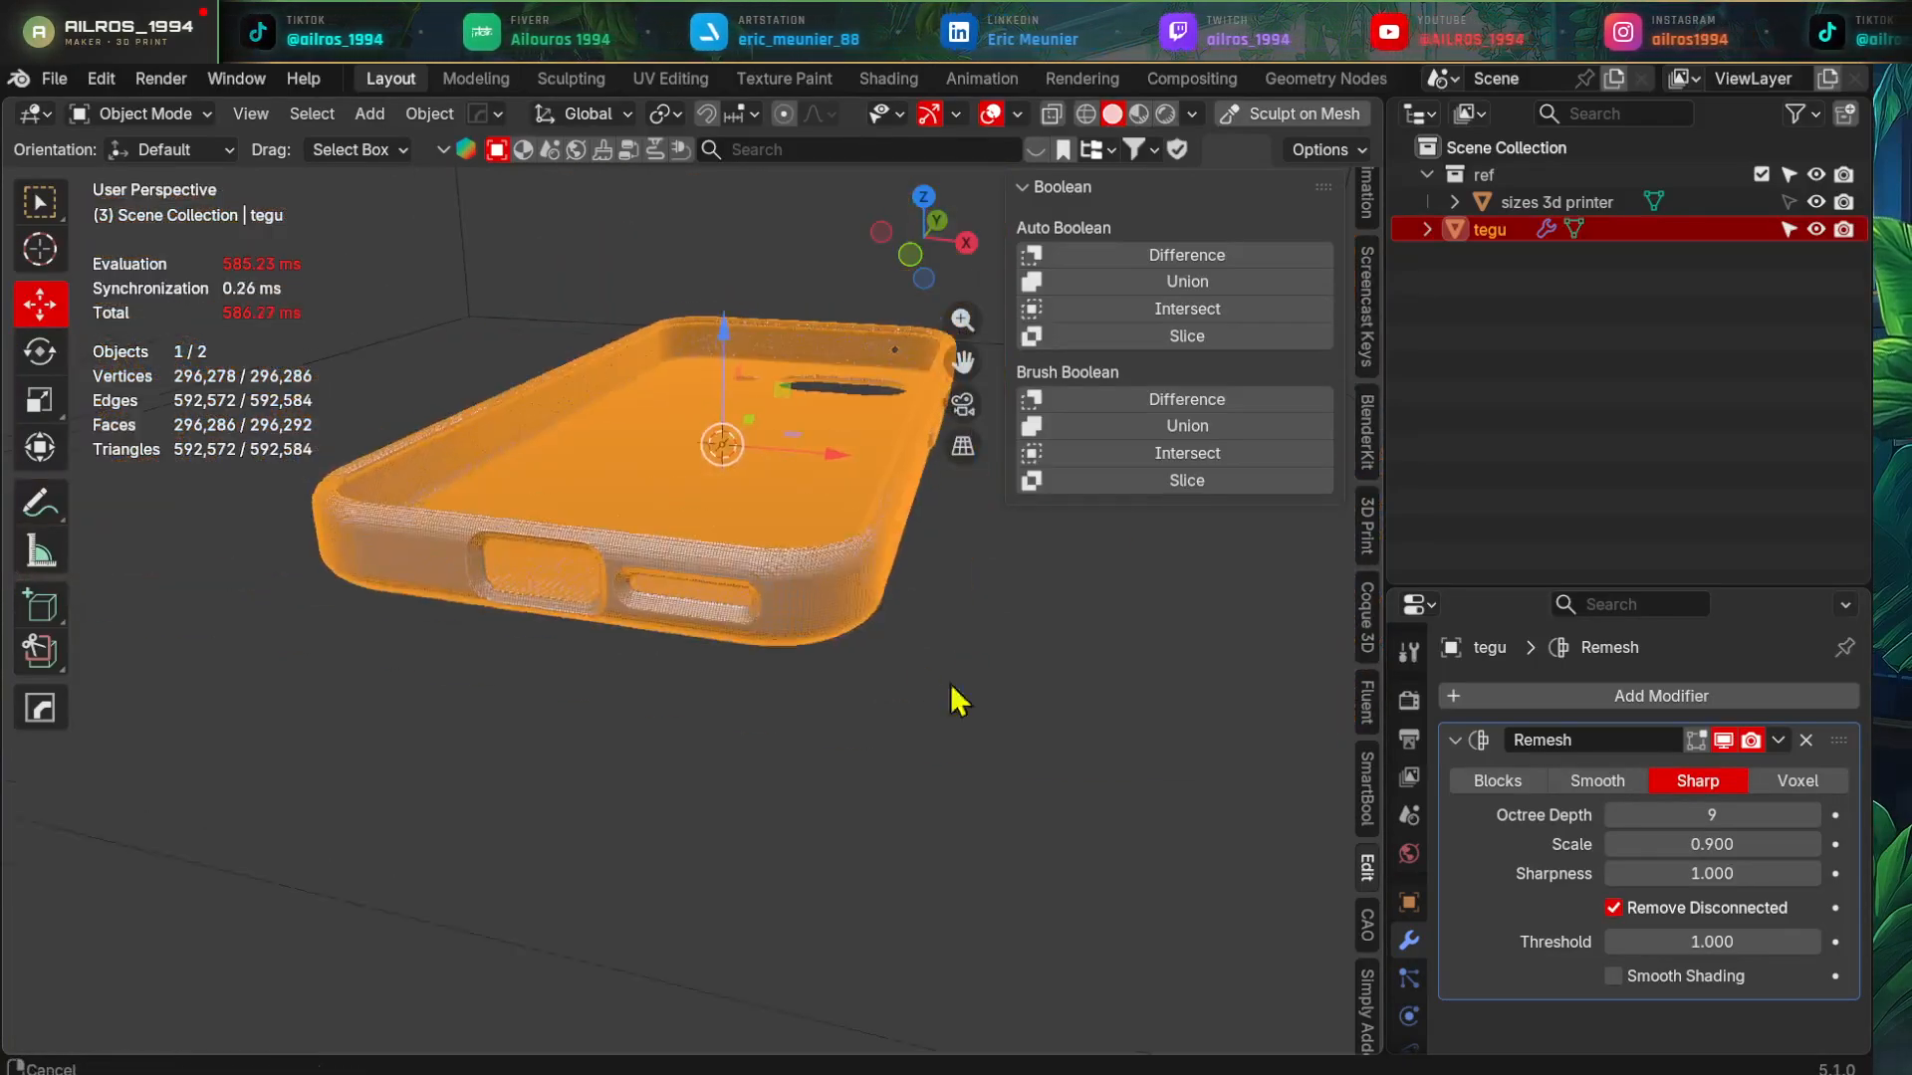
pyautogui.moveTo(956, 696); pyautogui.dragTo(780, 747, button='middle')
pyautogui.scroll(4, 836, 737)
pyautogui.moveTo(943, 772); pyautogui.dragTo(661, 743, button='middle')
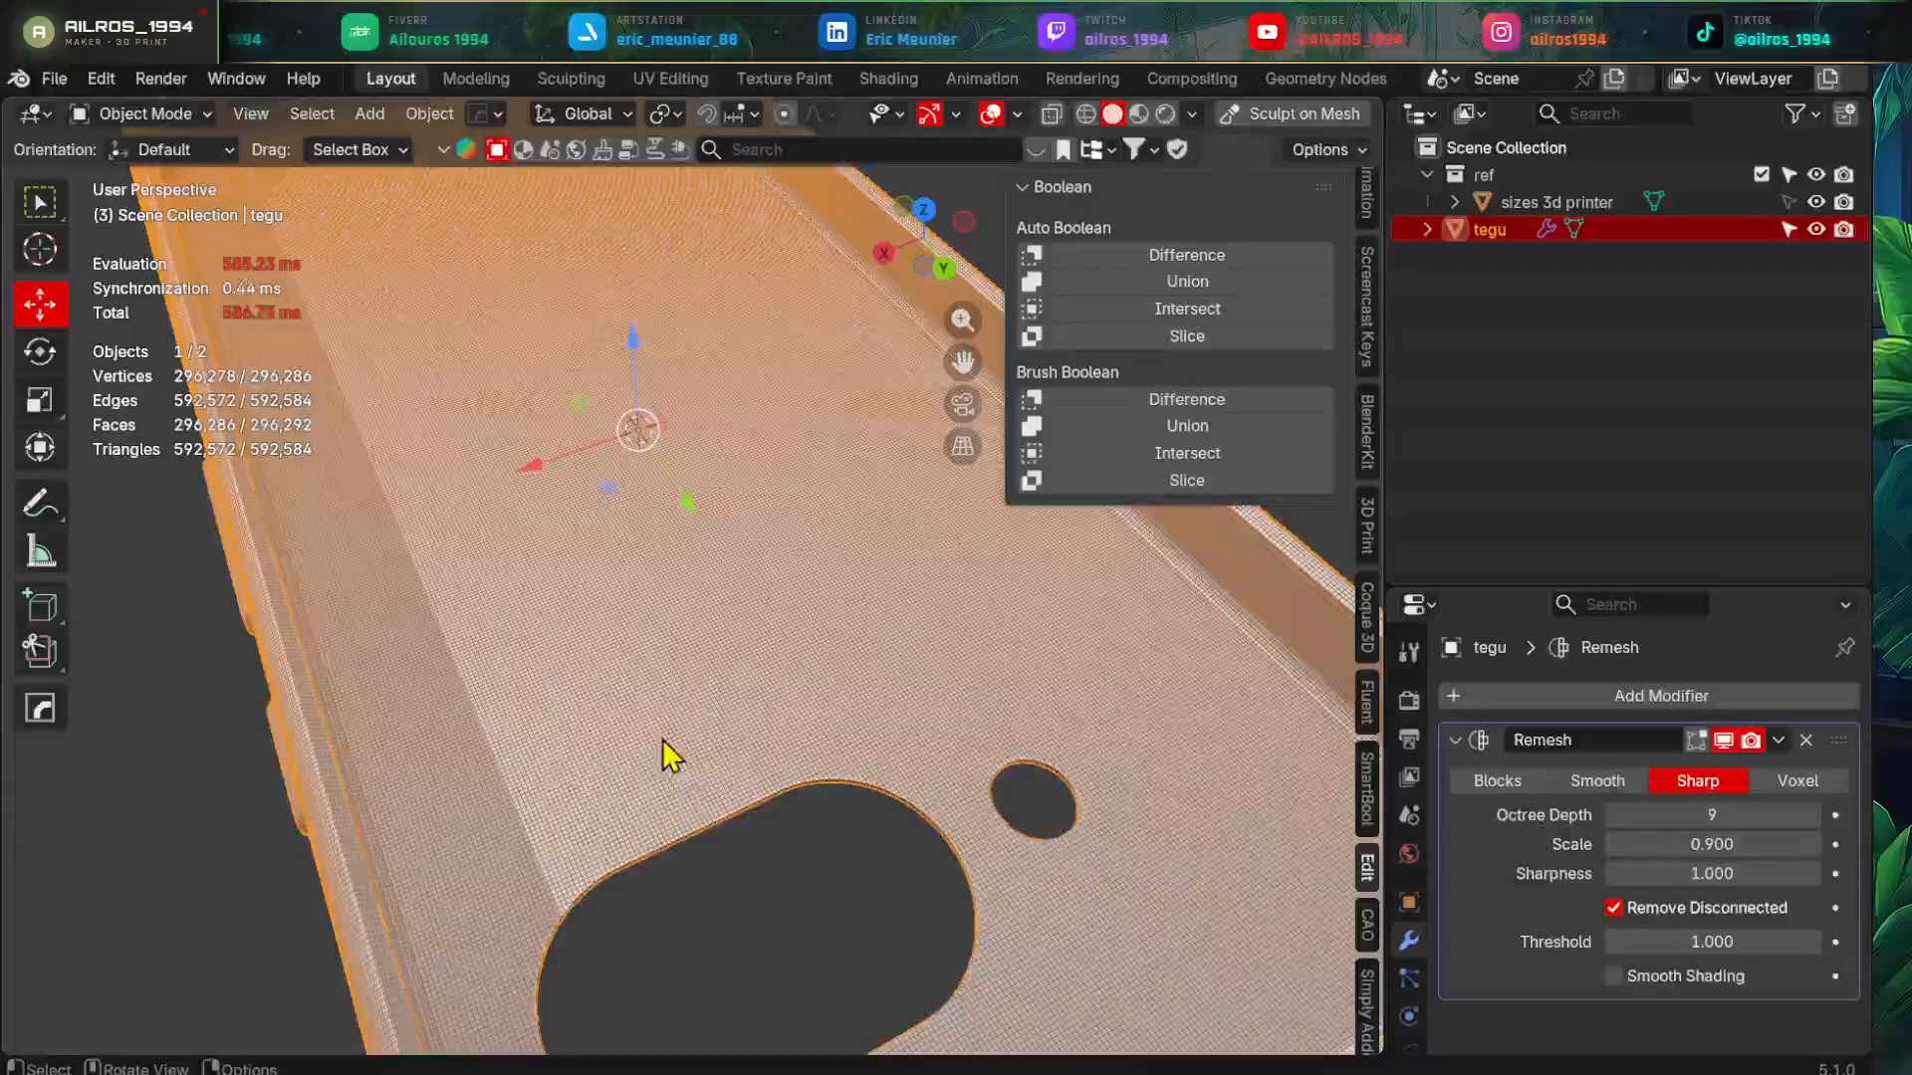
pyautogui.scroll(2, 638, 772)
pyautogui.keyDown('shift'); pyautogui.moveTo(849, 867); pyautogui.dragTo(623, 670, button='middle'); pyautogui.keyUp('shift')
pyautogui.scroll(5, 657, 697)
pyautogui.scroll(3, 697, 695)
pyautogui.keyDown('shift'); pyautogui.moveTo(783, 785); pyautogui.dragTo(720, 687, button='middle'); pyautogui.keyUp('shift')
pyautogui.scroll(3, 724, 681)
pyautogui.scroll(-4, 723, 677)
pyautogui.moveTo(535, 709); pyautogui.dragTo(813, 697, button='middle')
pyautogui.scroll(-4, 717, 637)
pyautogui.scroll(-4, 703, 652)
pyautogui.scroll(-5, 815, 637)
pyautogui.moveTo(827, 812); pyautogui.dragTo(891, 791, button='middle')
# - Apply the Remesh modifier to the phone case
pyautogui.click(1456, 741)
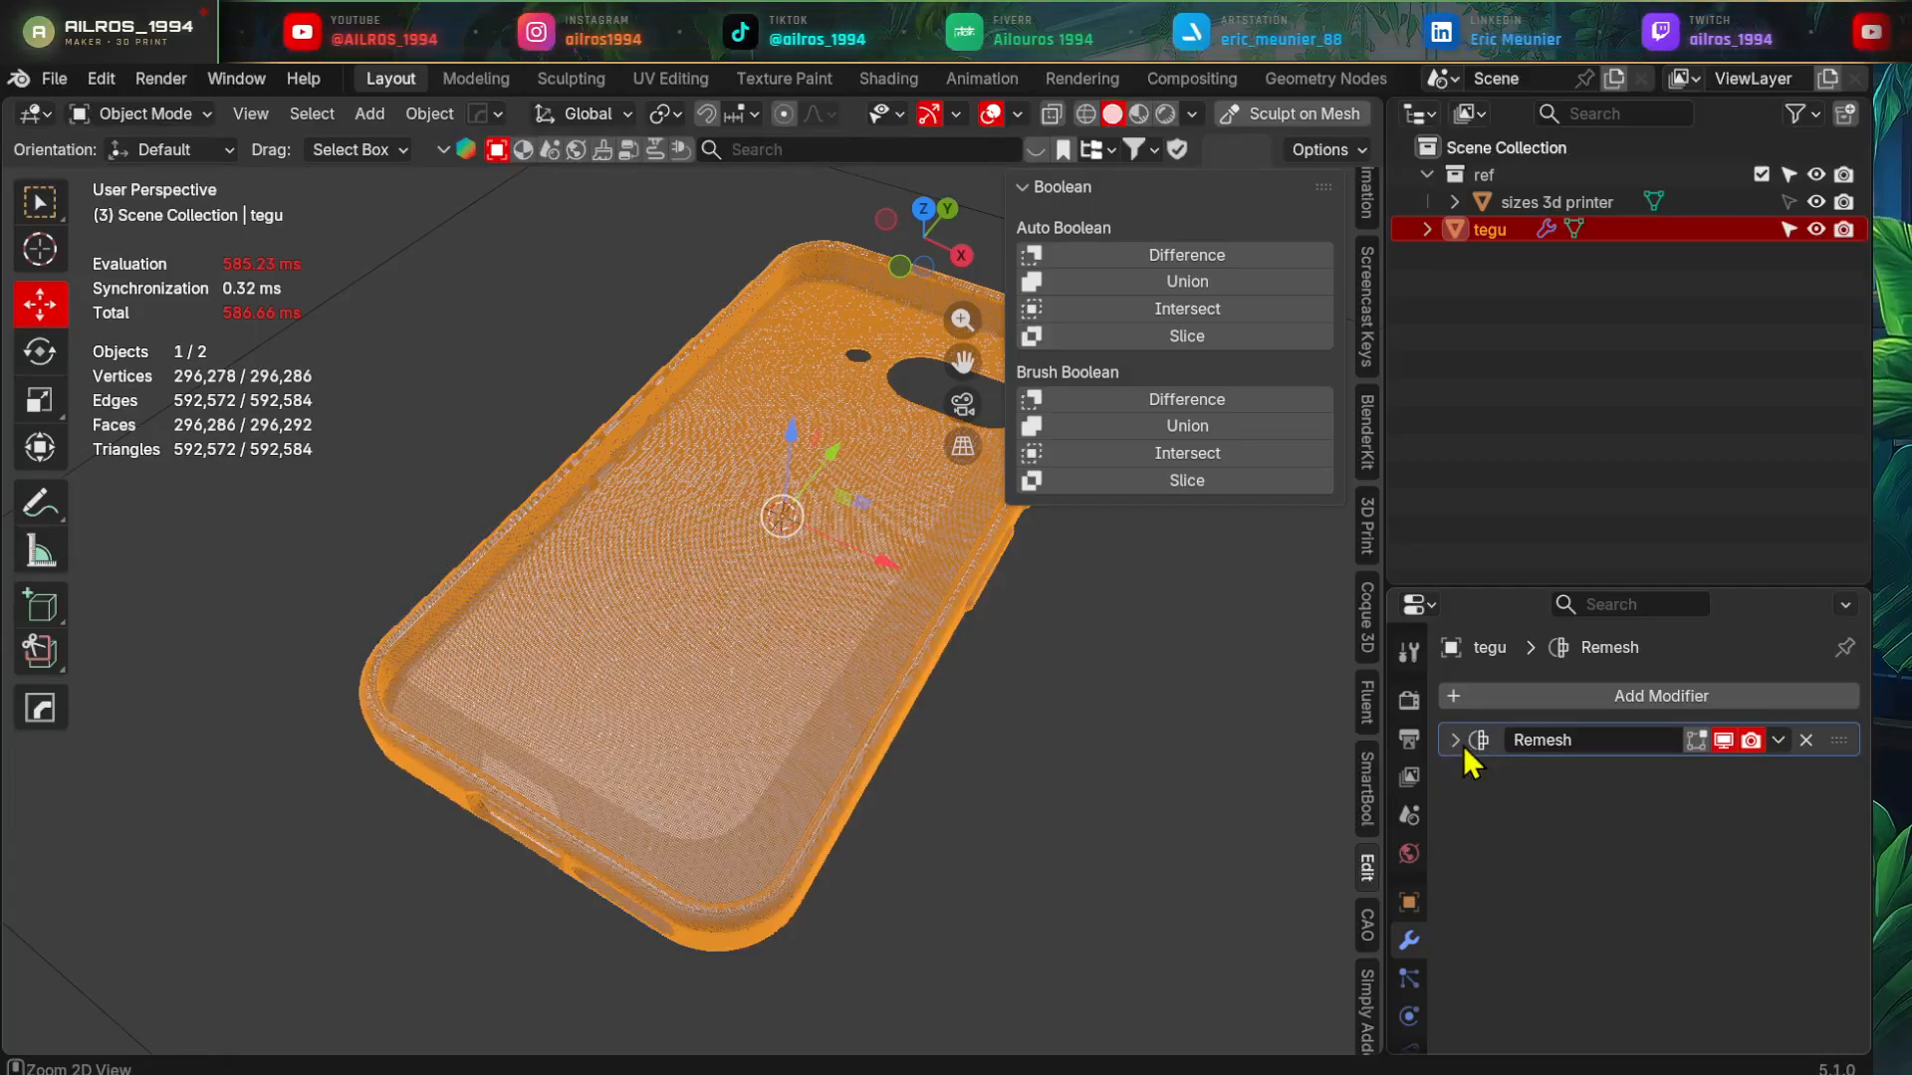
pyautogui.hotkey('ctrl', 'a')
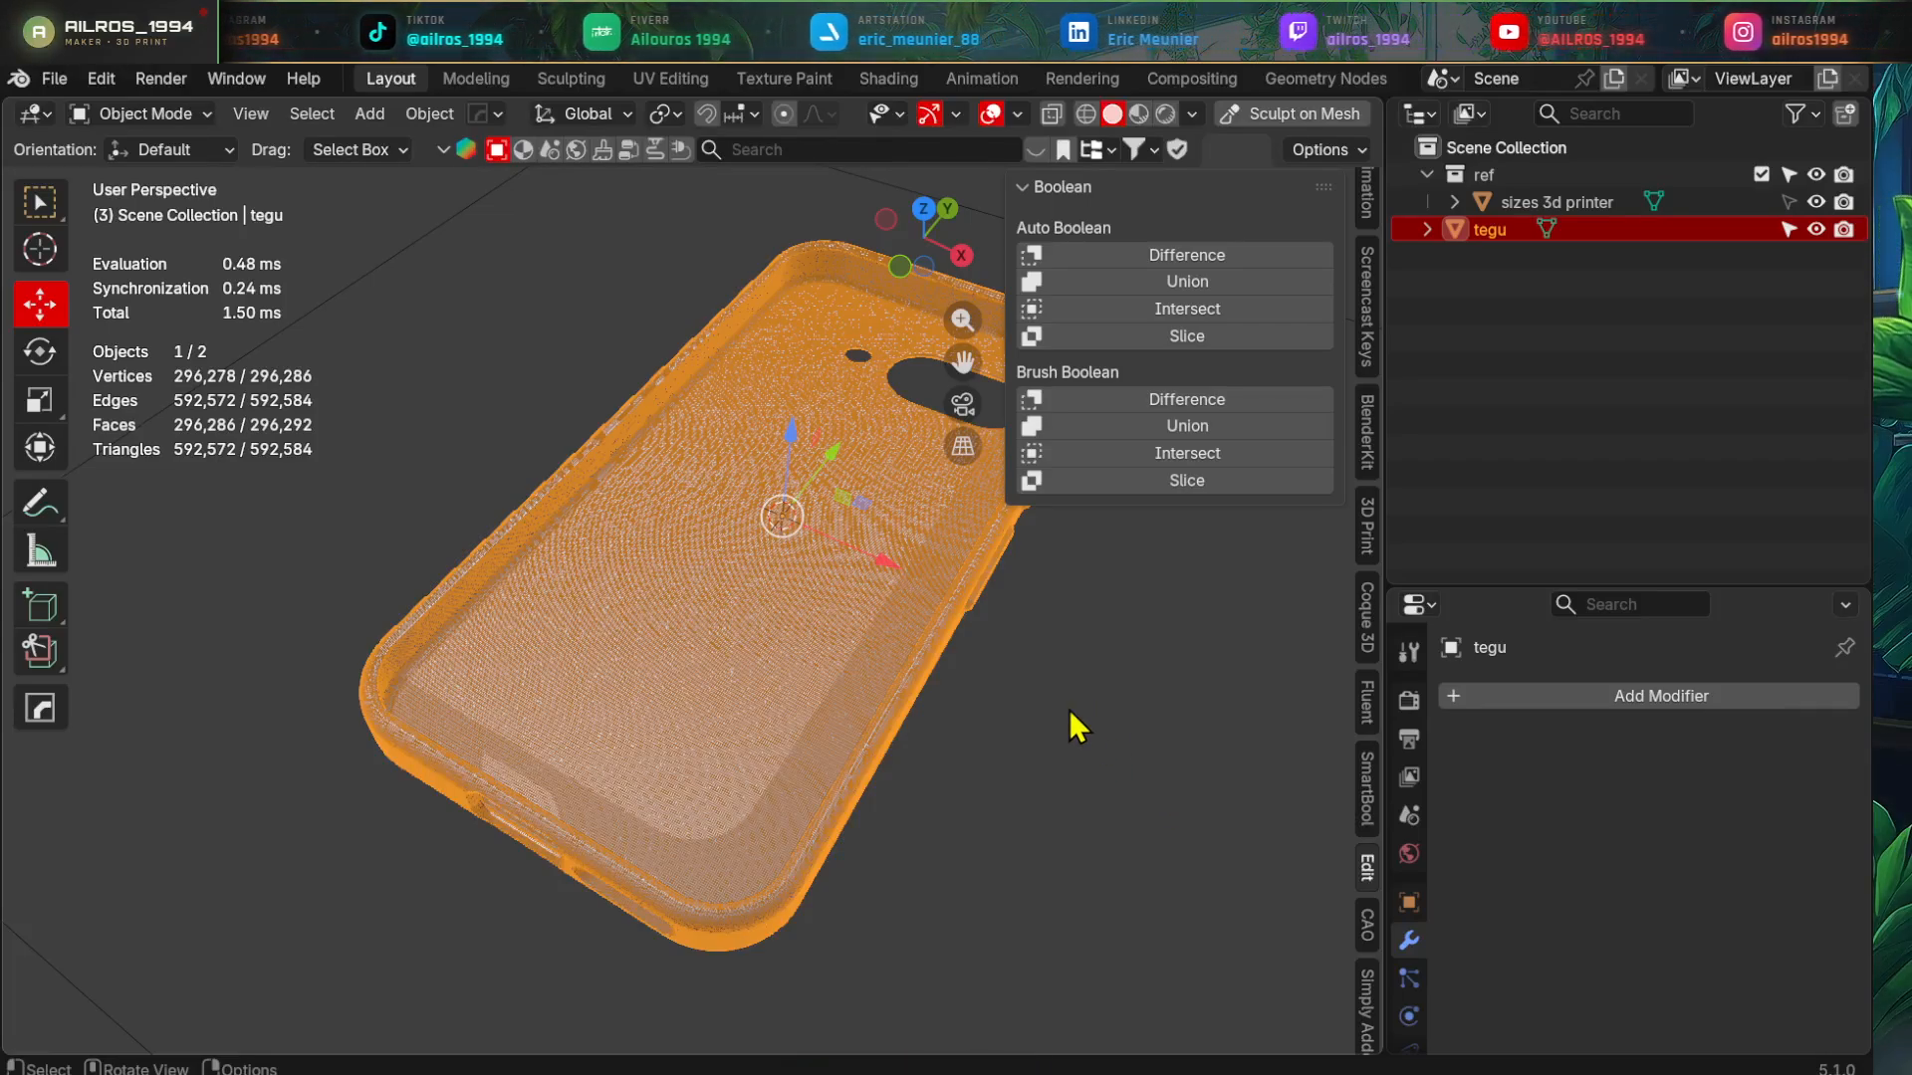
pyautogui.keyDown('shift'); pyautogui.moveTo(1062, 798); pyautogui.dragTo(948, 755, button='middle'); pyautogui.keyUp('shift')
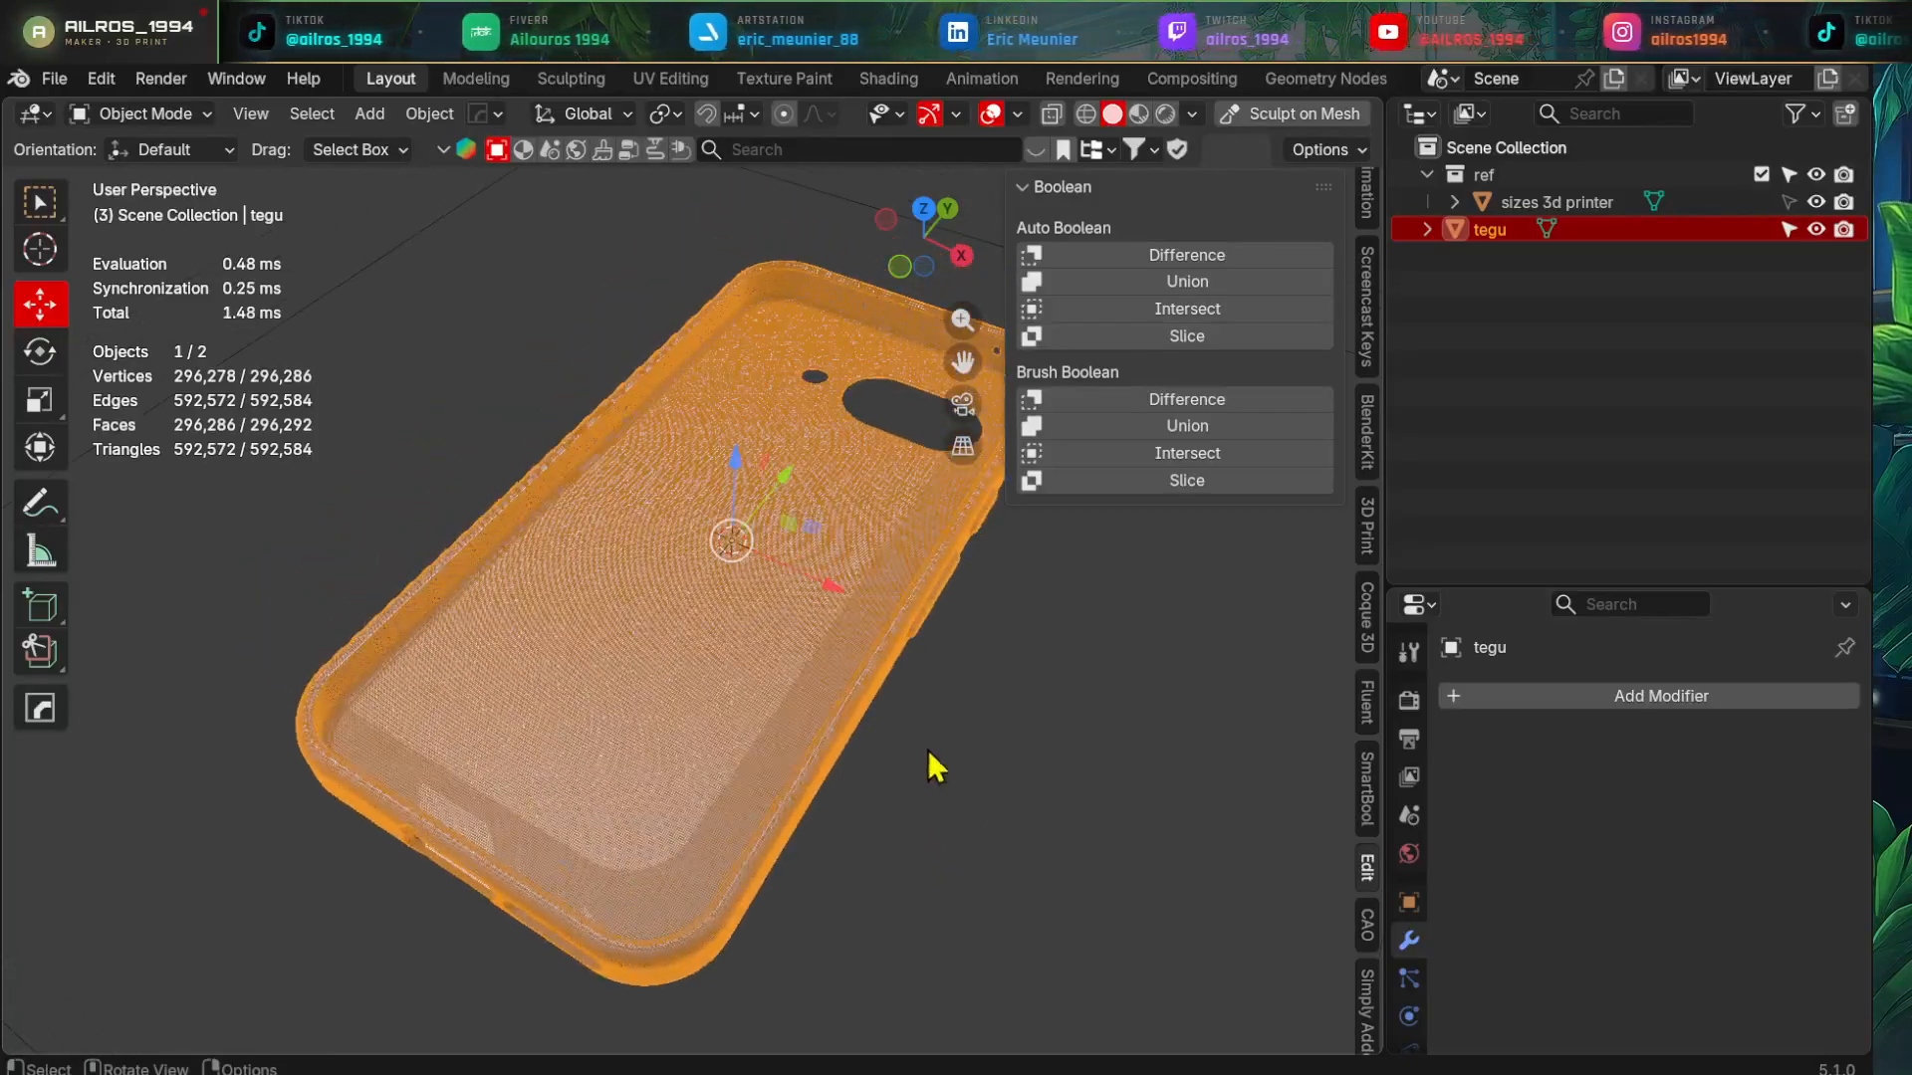
pyautogui.scroll(5, 930, 768)
pyautogui.scroll(-5, 842, 672)
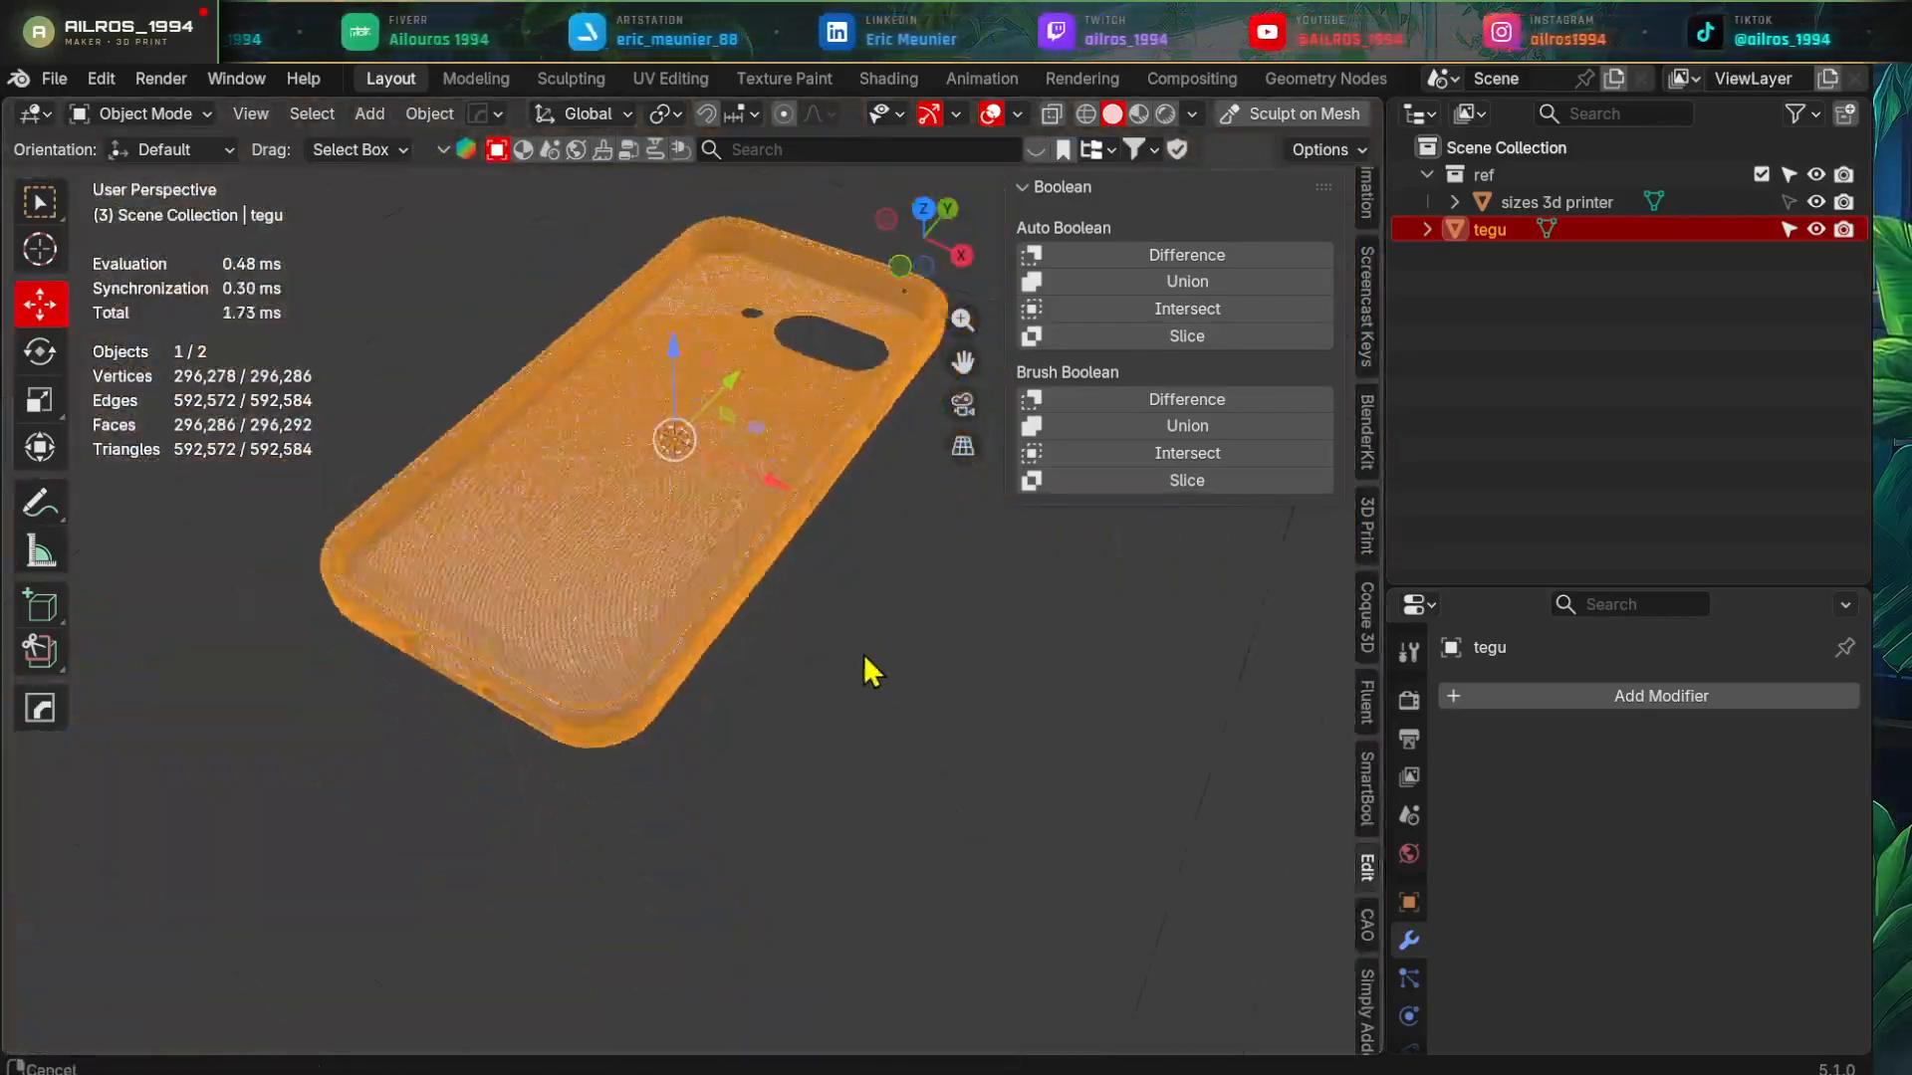
# - Deselect the case and add the black and white interlocking-circle pattern as a reference image in top view
pyautogui.press('KP_1')
pyautogui.press('KP_7')
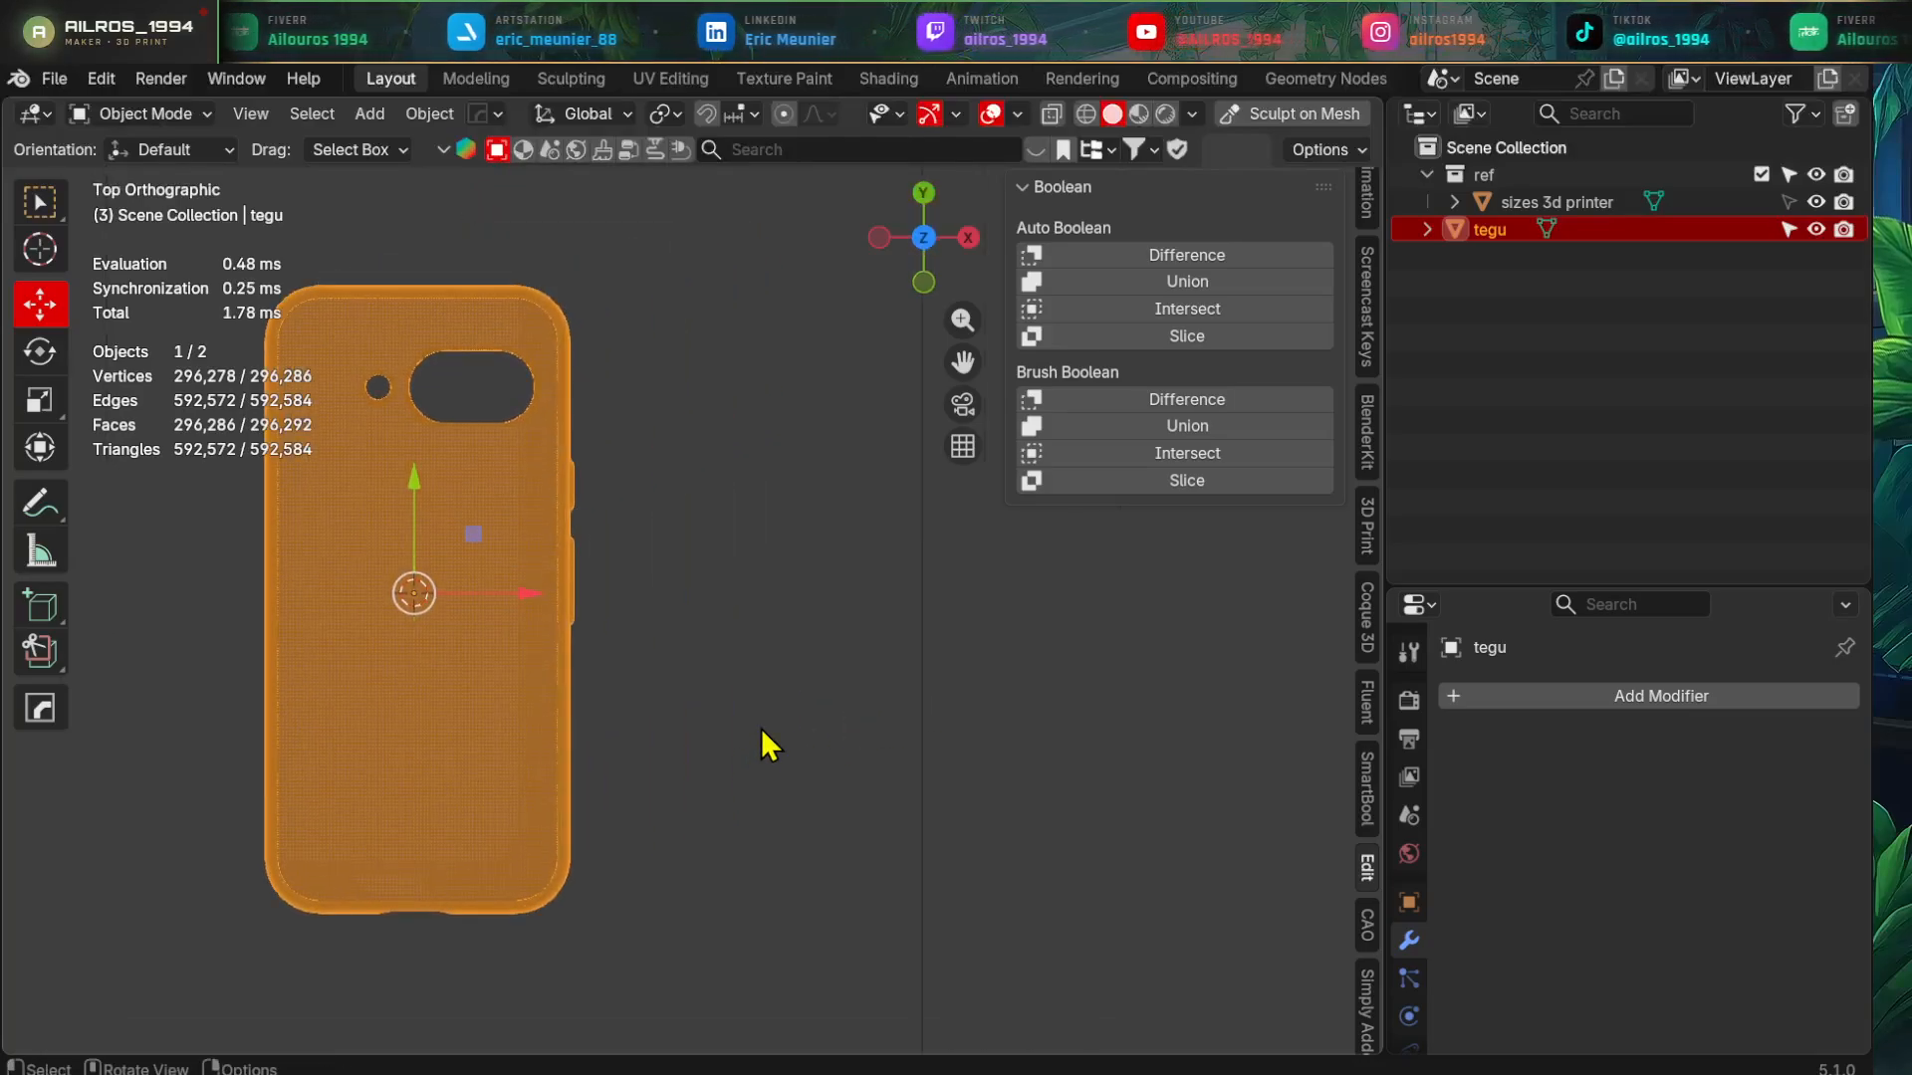
pyautogui.click(761, 727)
pyautogui.scroll(-4, 785, 708)
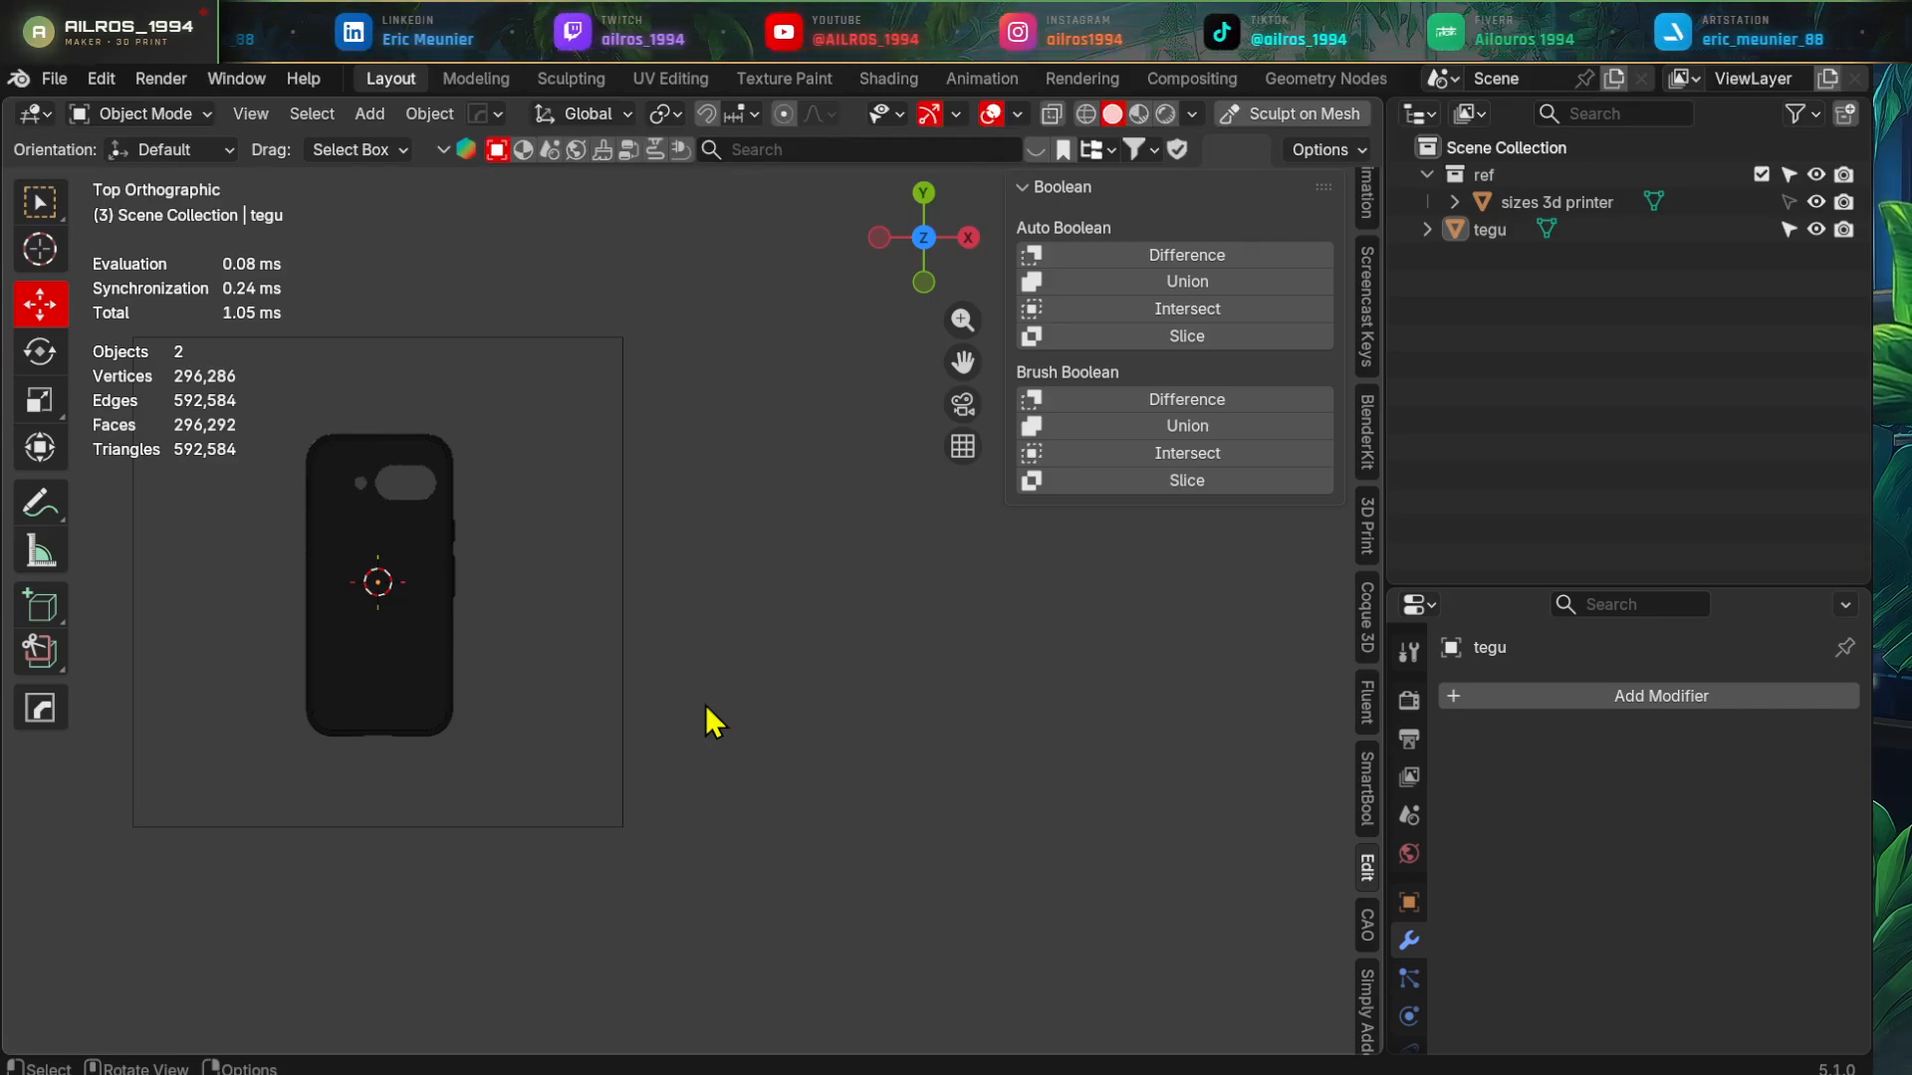
pyautogui.keyDown('shift'); pyautogui.moveTo(702, 685); pyautogui.dragTo(669, 650, button='middle'); pyautogui.keyUp('shift')
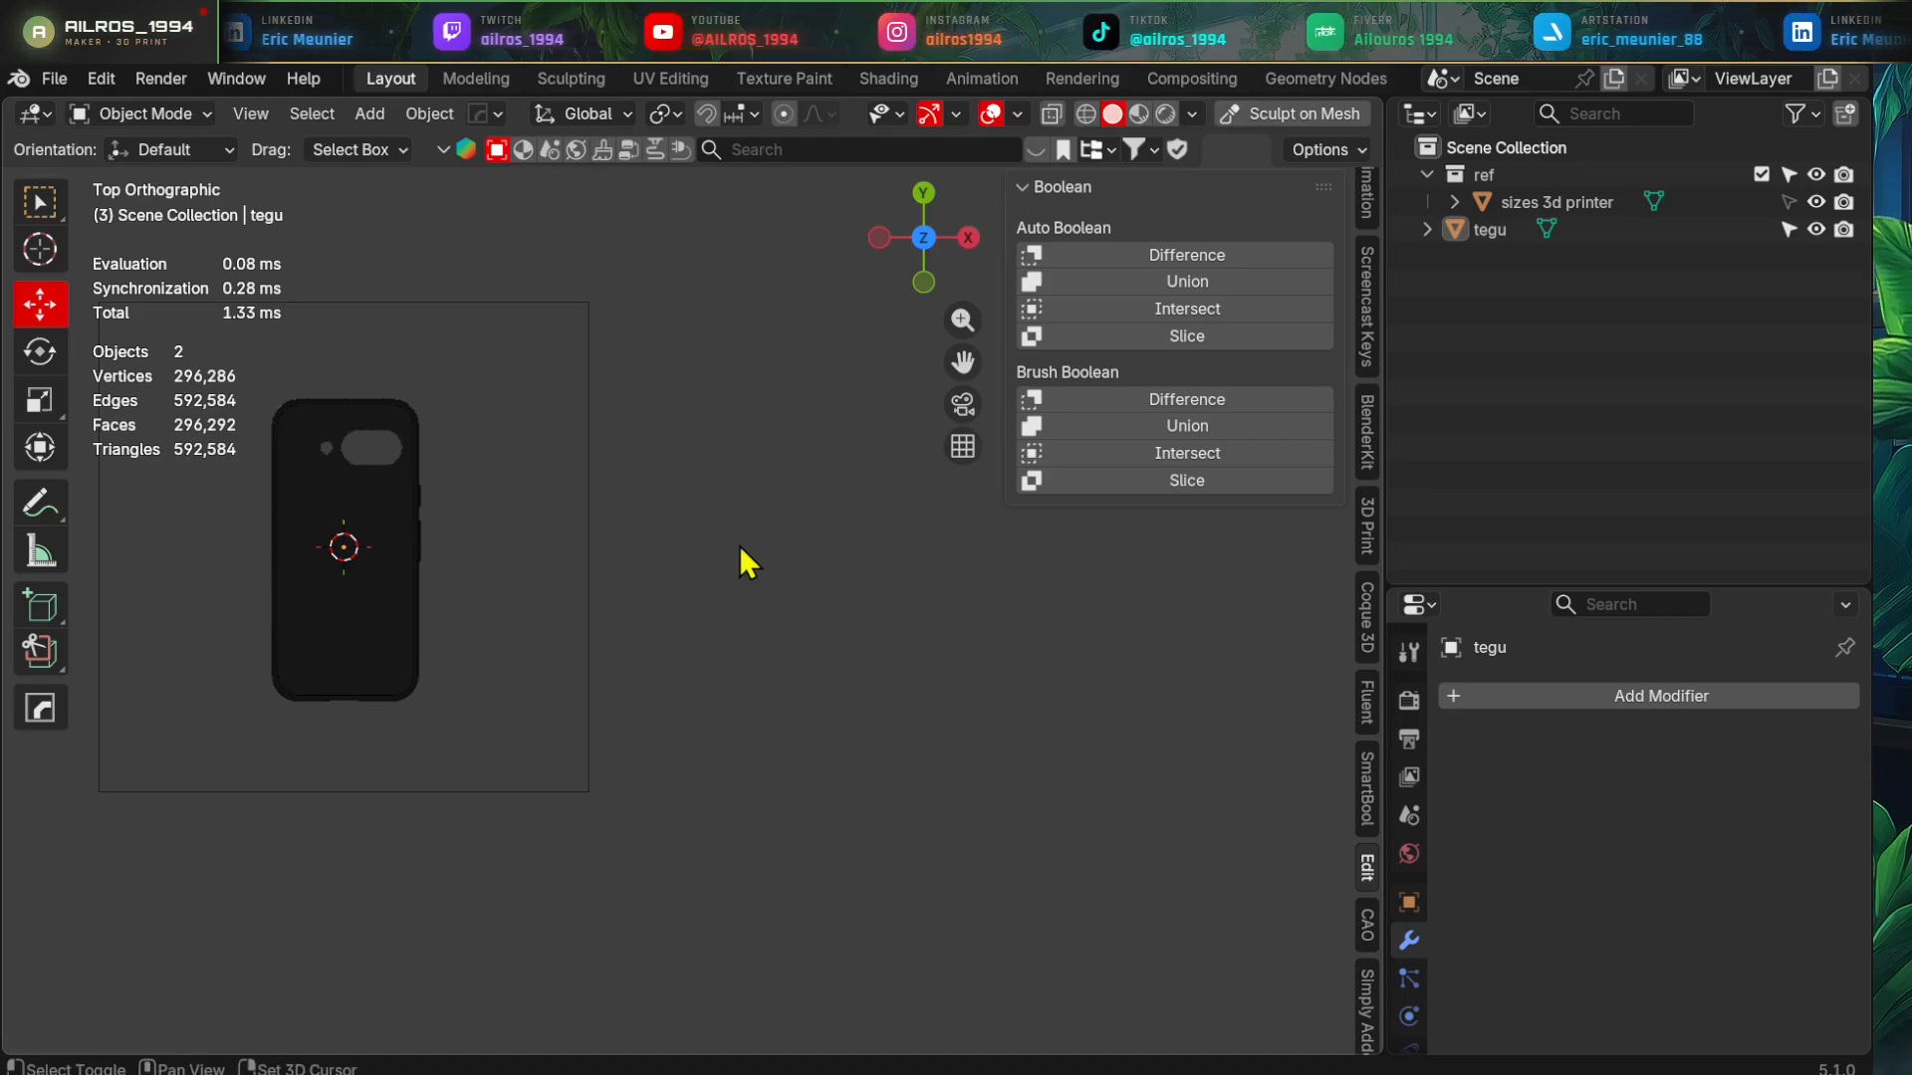
pyautogui.hotkey('shift', 'a')
pyautogui.moveTo(681, 845)
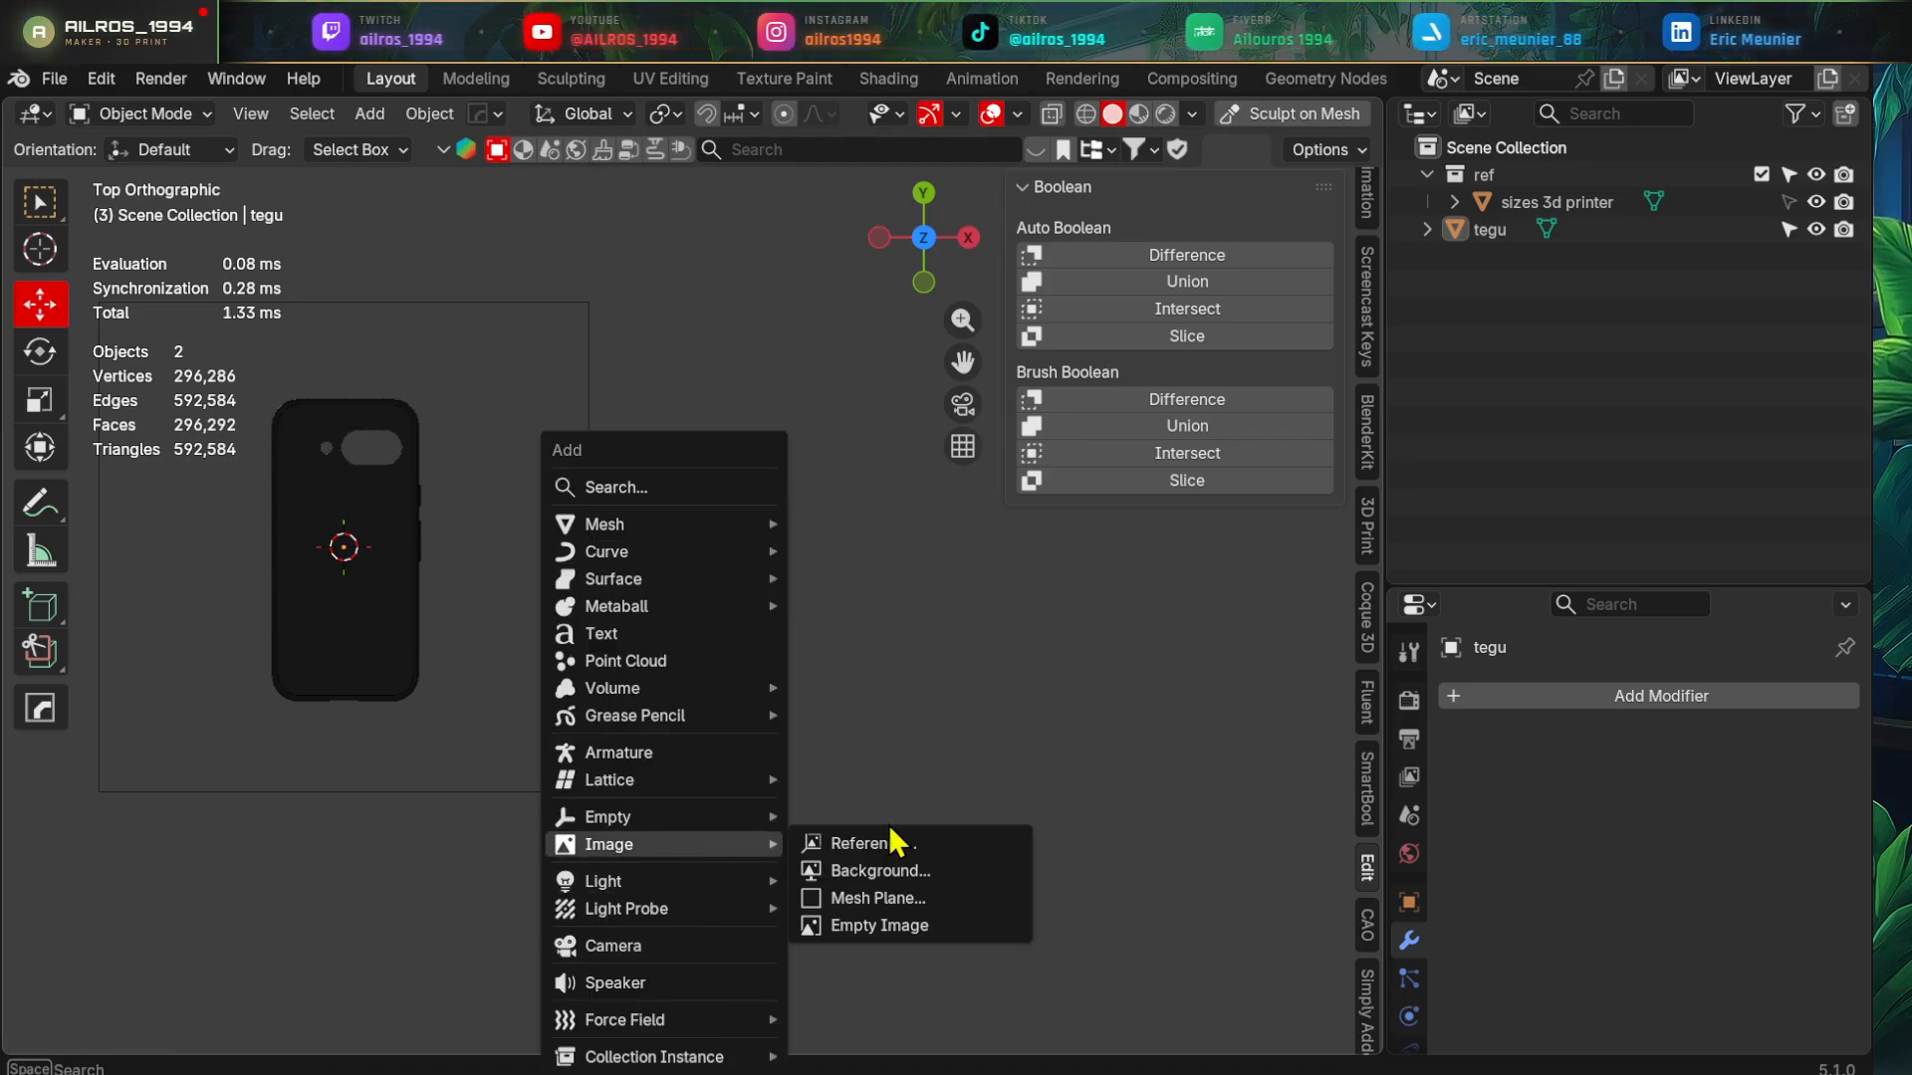
pyautogui.click(911, 843)
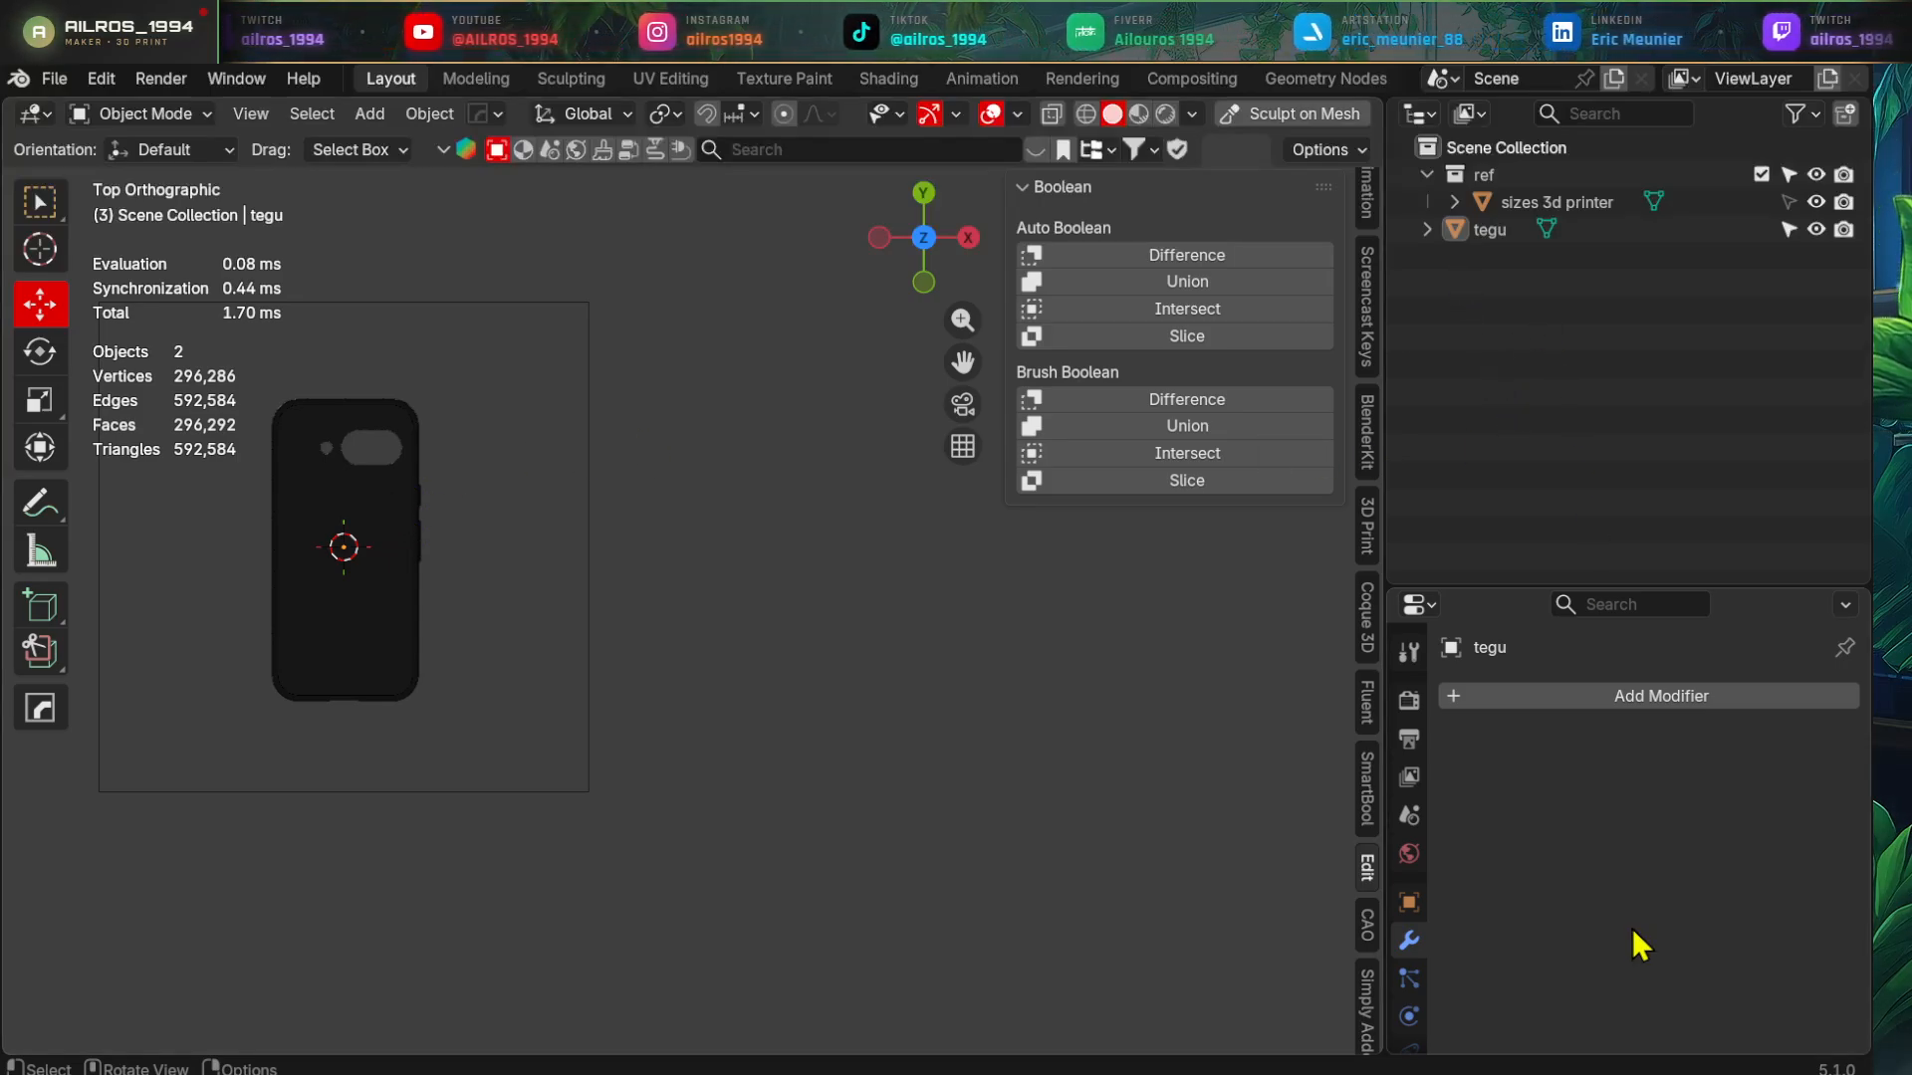
pyautogui.click(1621, 870)
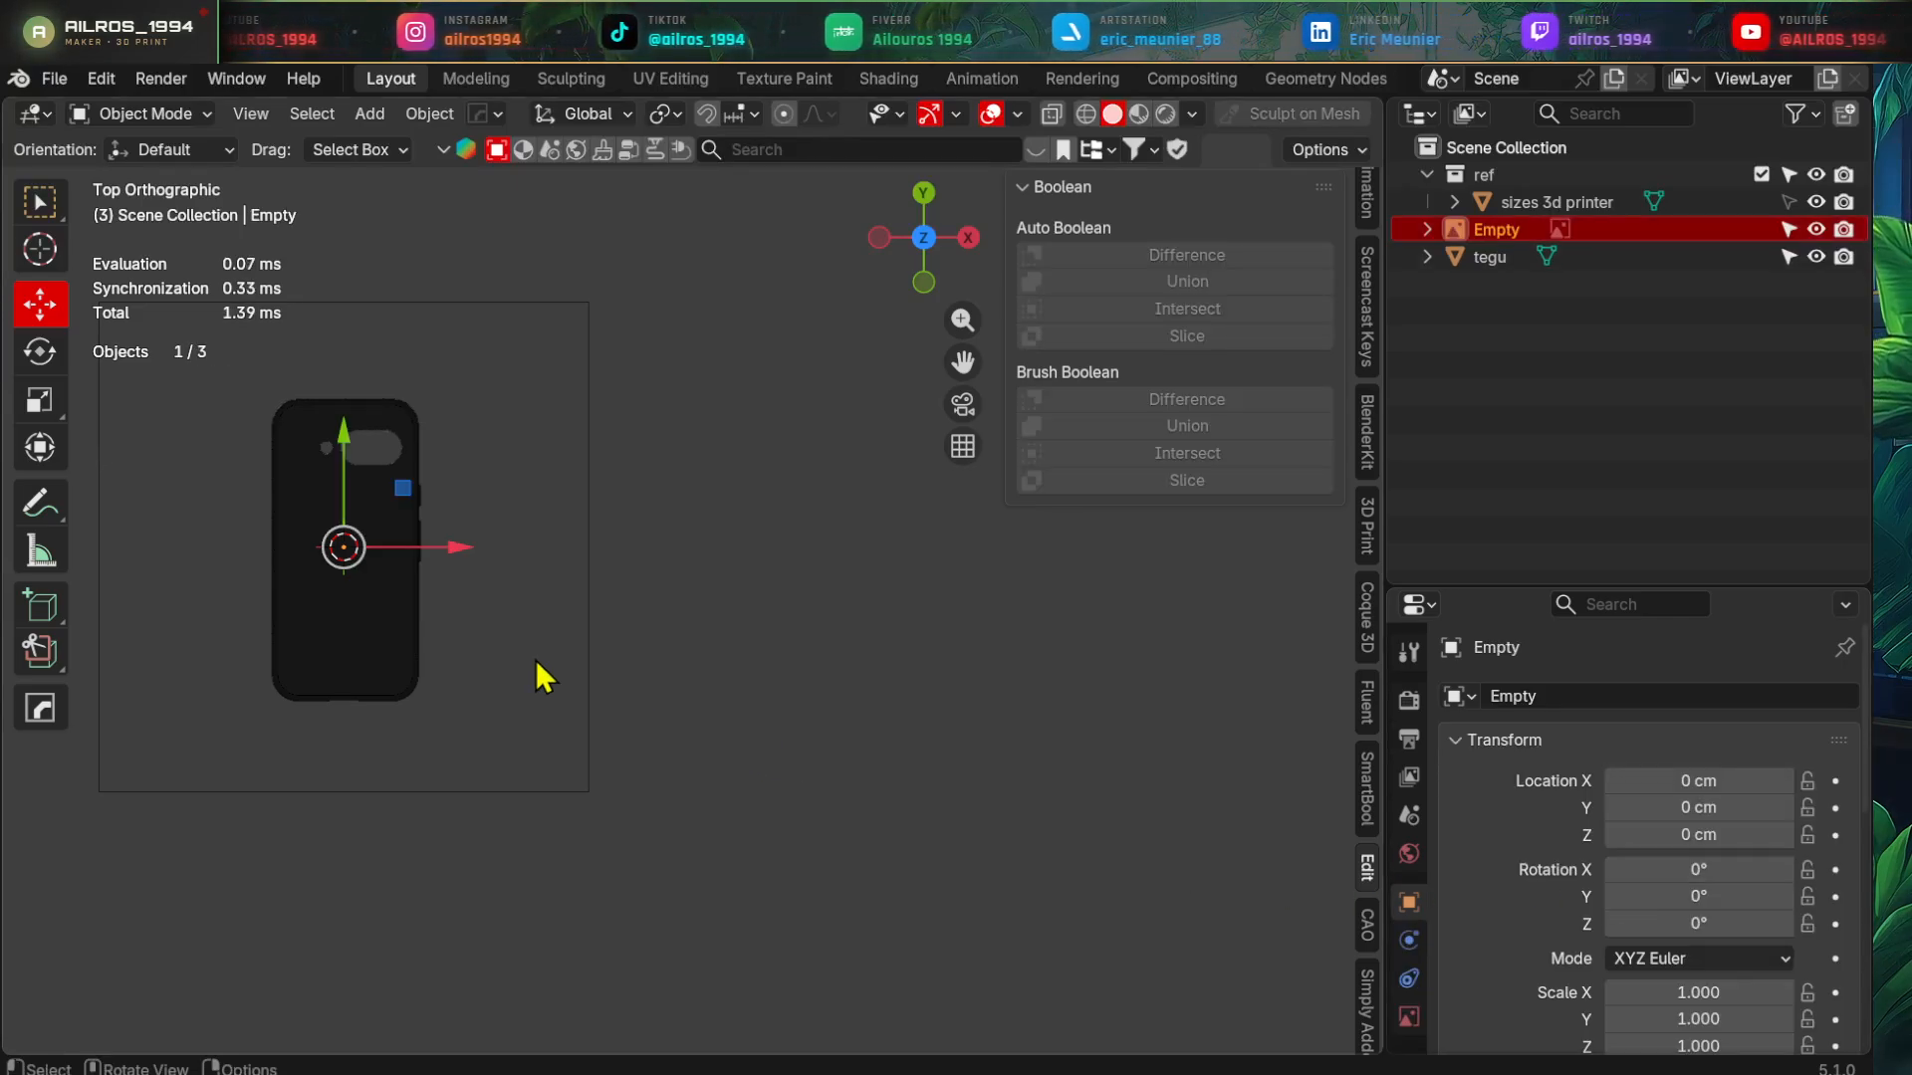
# - Move the pattern image beside the case, to about X 21.6 cm and Y -2.4 cm, and scale it up to about 34.8
pyautogui.keyDown('shift'); pyautogui.moveTo(445, 630); pyautogui.dragTo(484, 635, button='middle'); pyautogui.keyUp('shift')
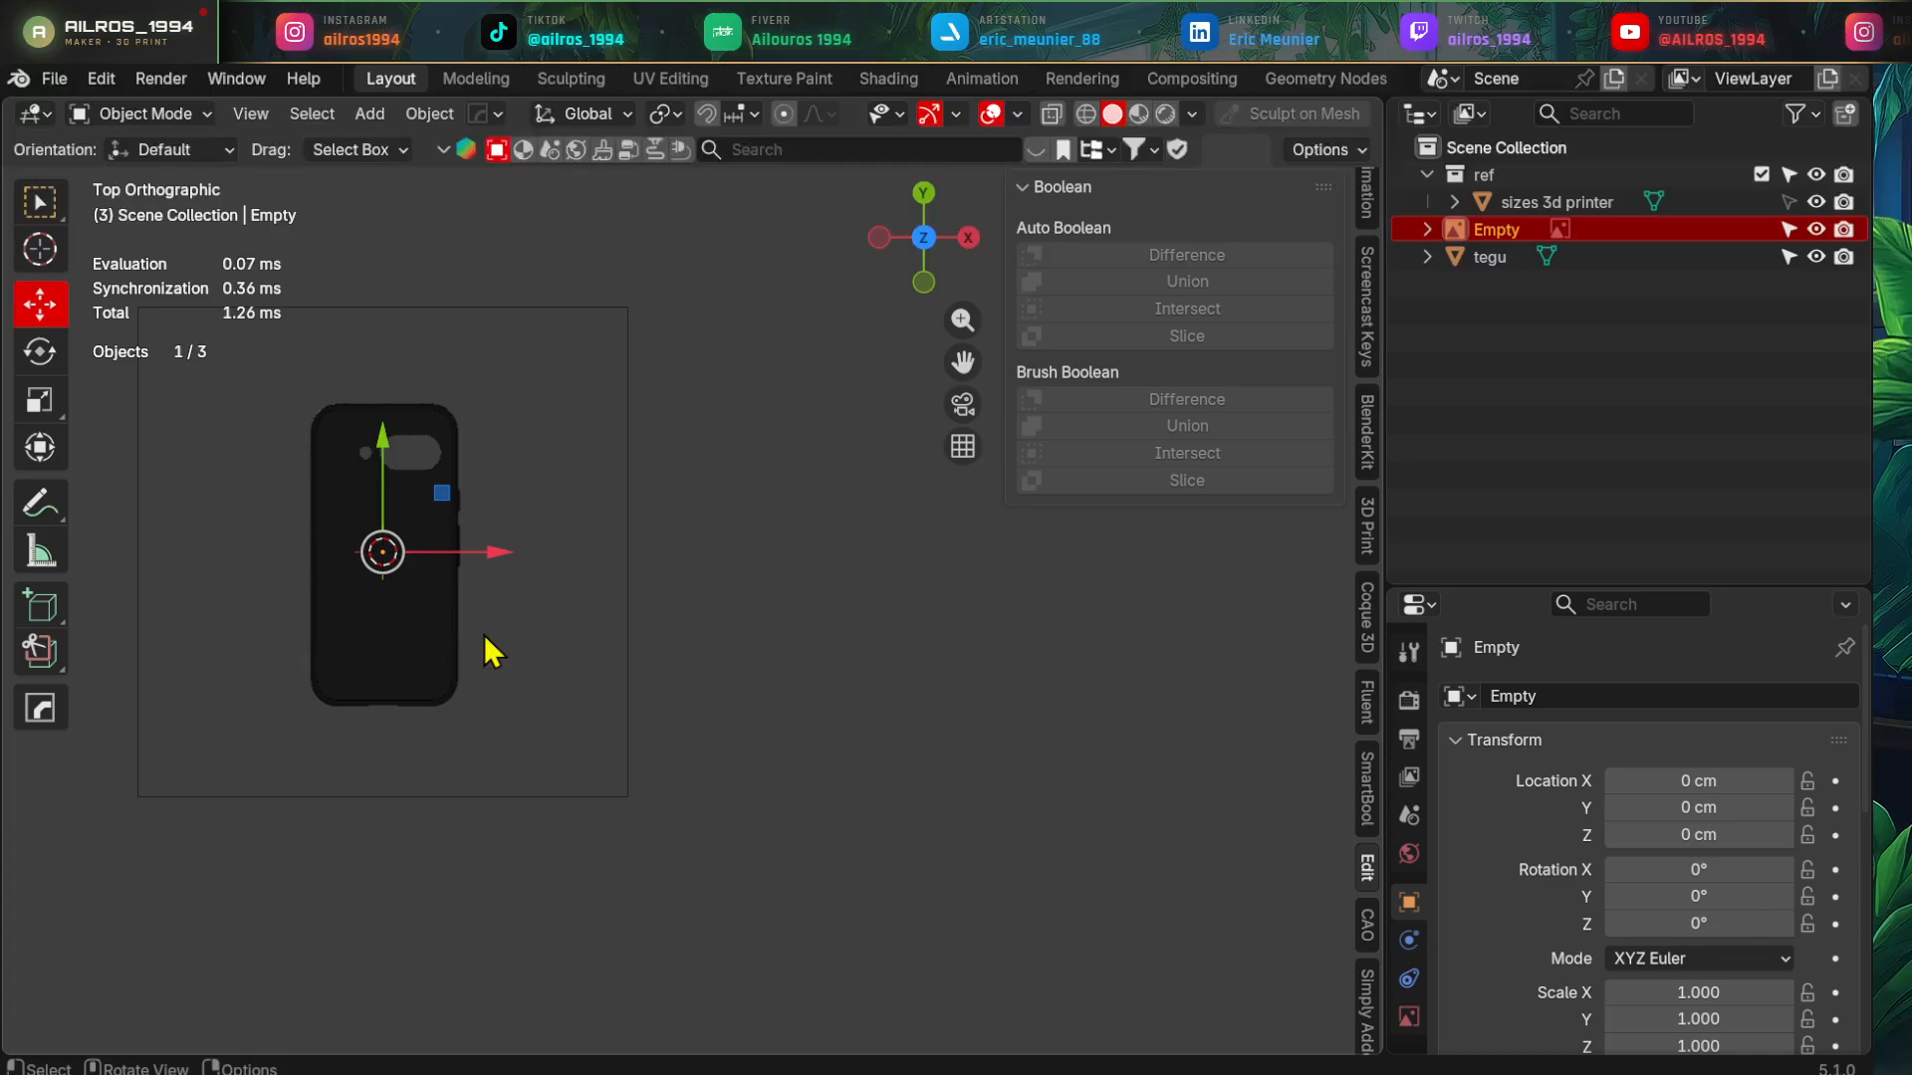
pyautogui.press('g')
pyautogui.click(903, 677)
pyautogui.press('s')
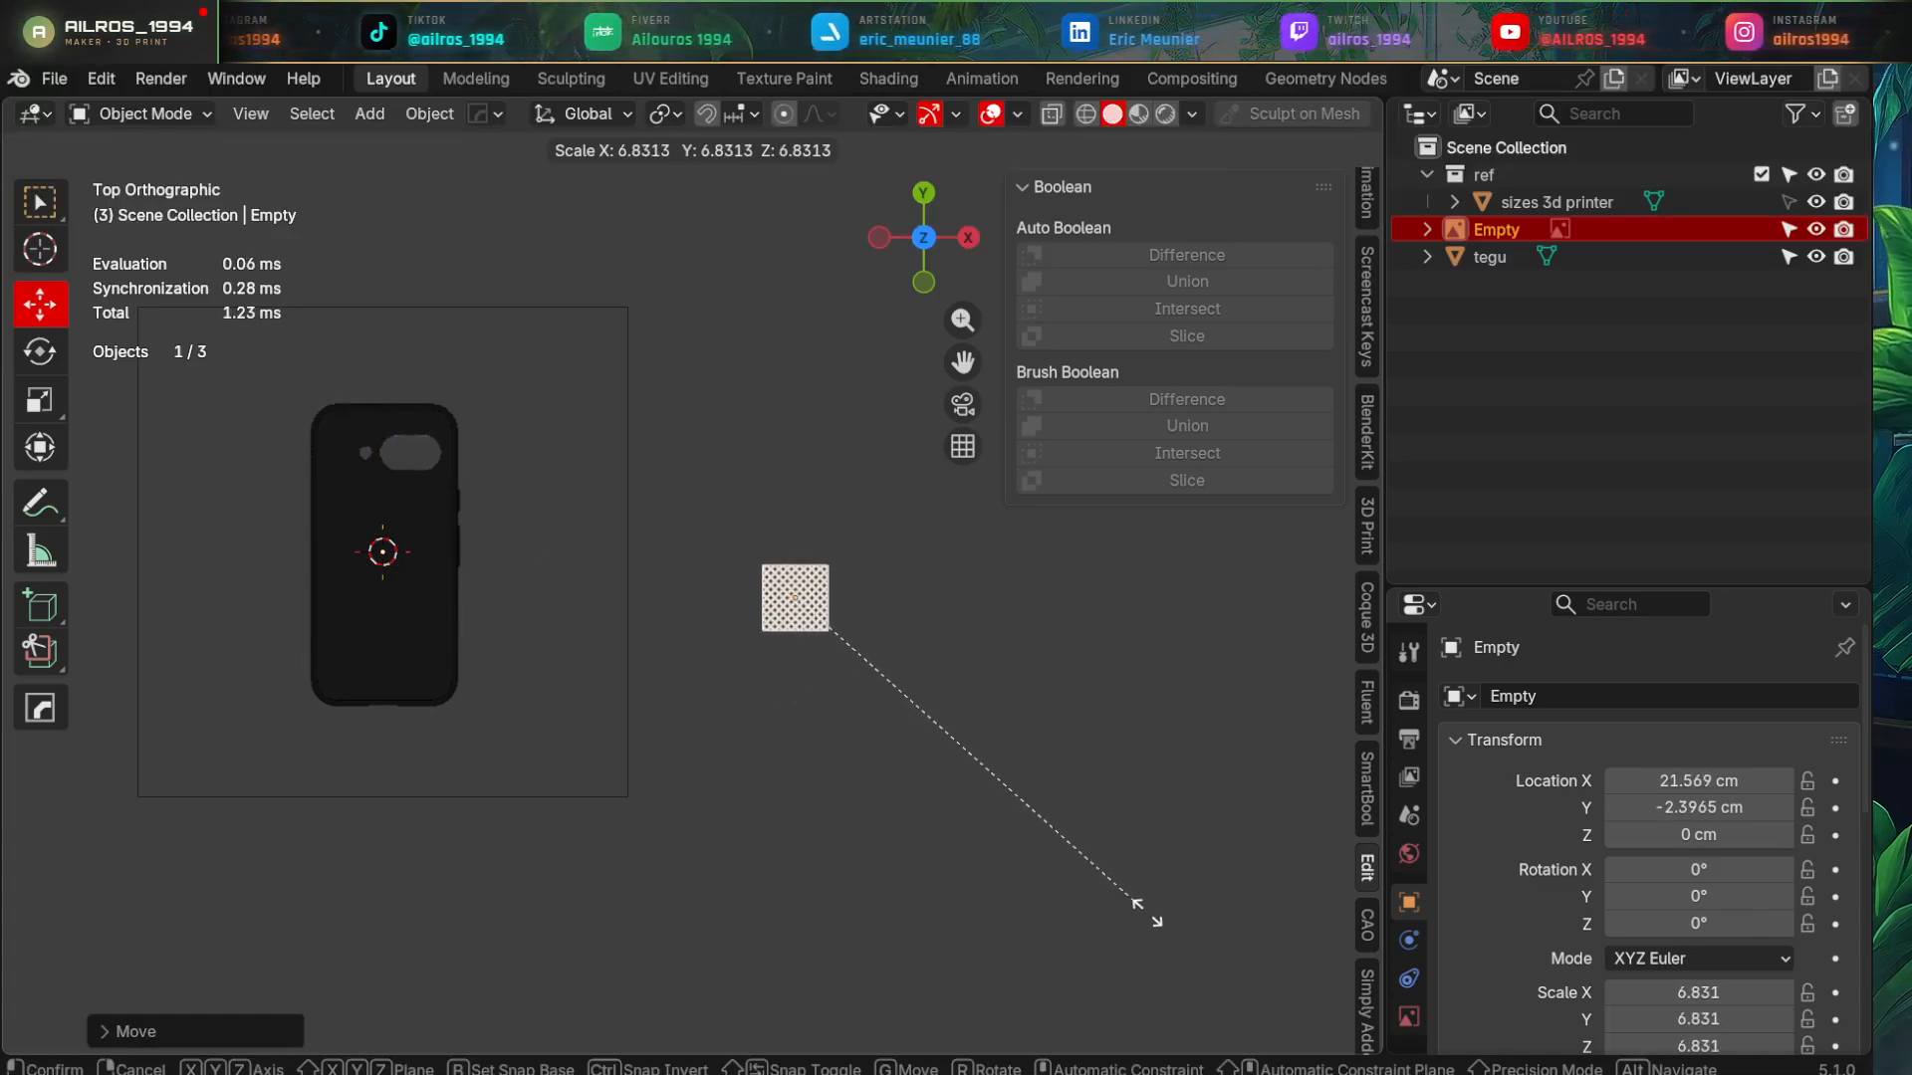
pyautogui.click(1201, 964)
pyautogui.press('s')
pyautogui.click(1078, 870)
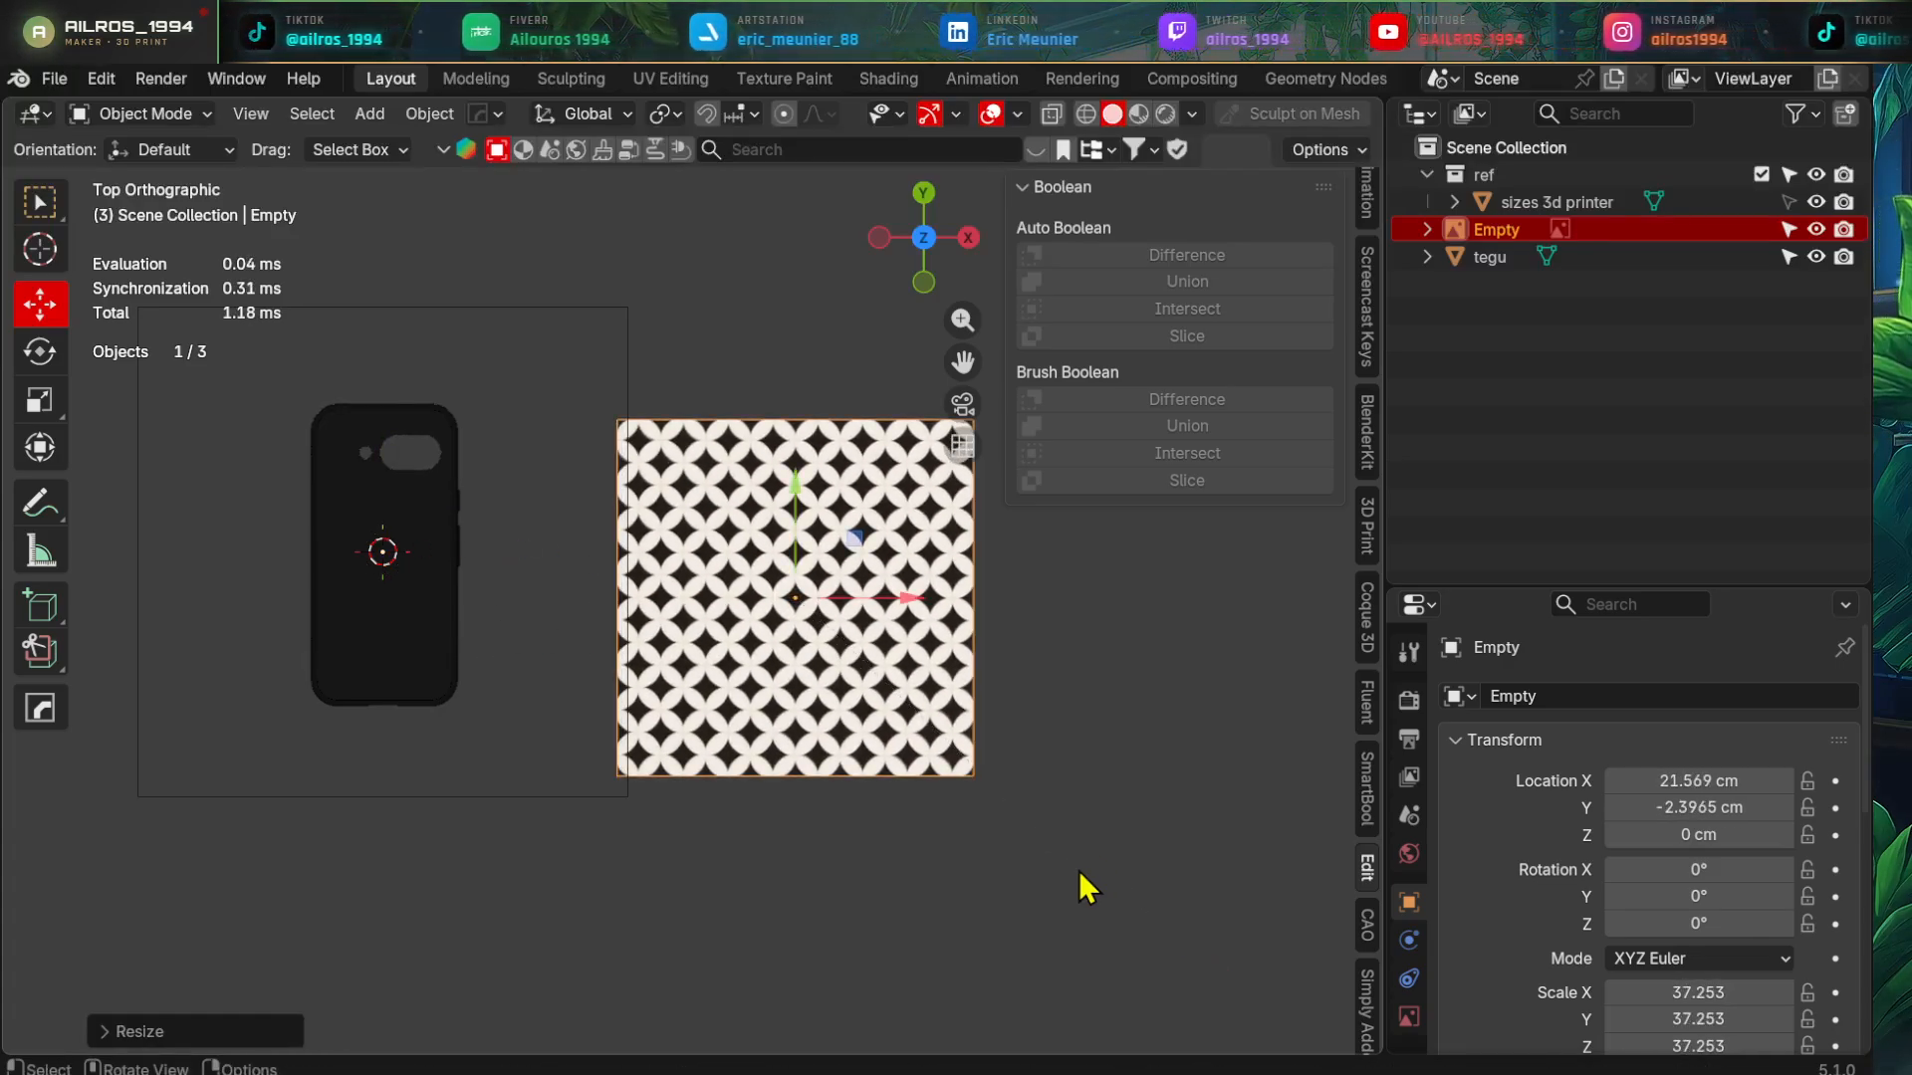
pyautogui.press('s')
pyautogui.click(922, 785)
# - Trace the pattern image to a new Grease Pencil object with colour threshold 0.500, Minority turn policy and Single mode
pyautogui.scroll(2, 789, 713)
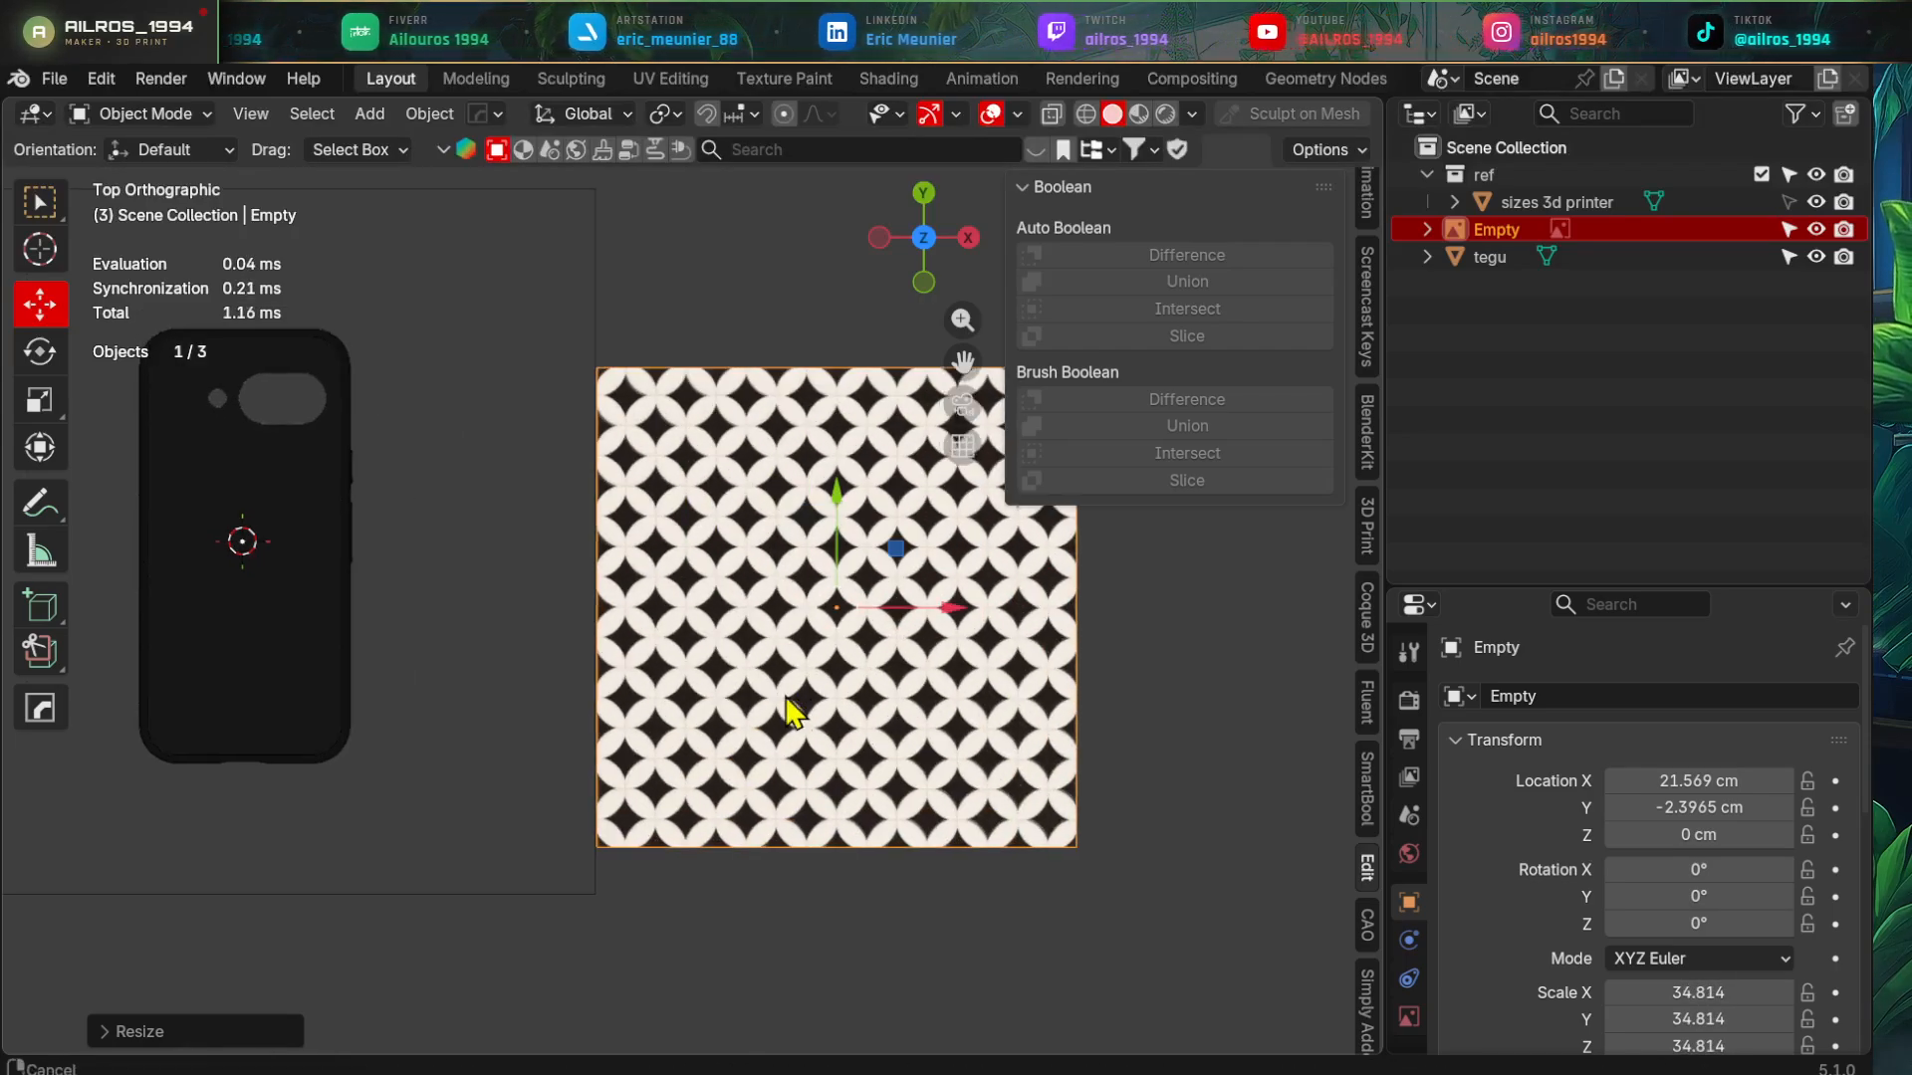
pyautogui.keyDown('ctrl'); pyautogui.moveTo(783, 741); pyautogui.dragTo(746, 617, button='middle'); pyautogui.keyUp('ctrl')
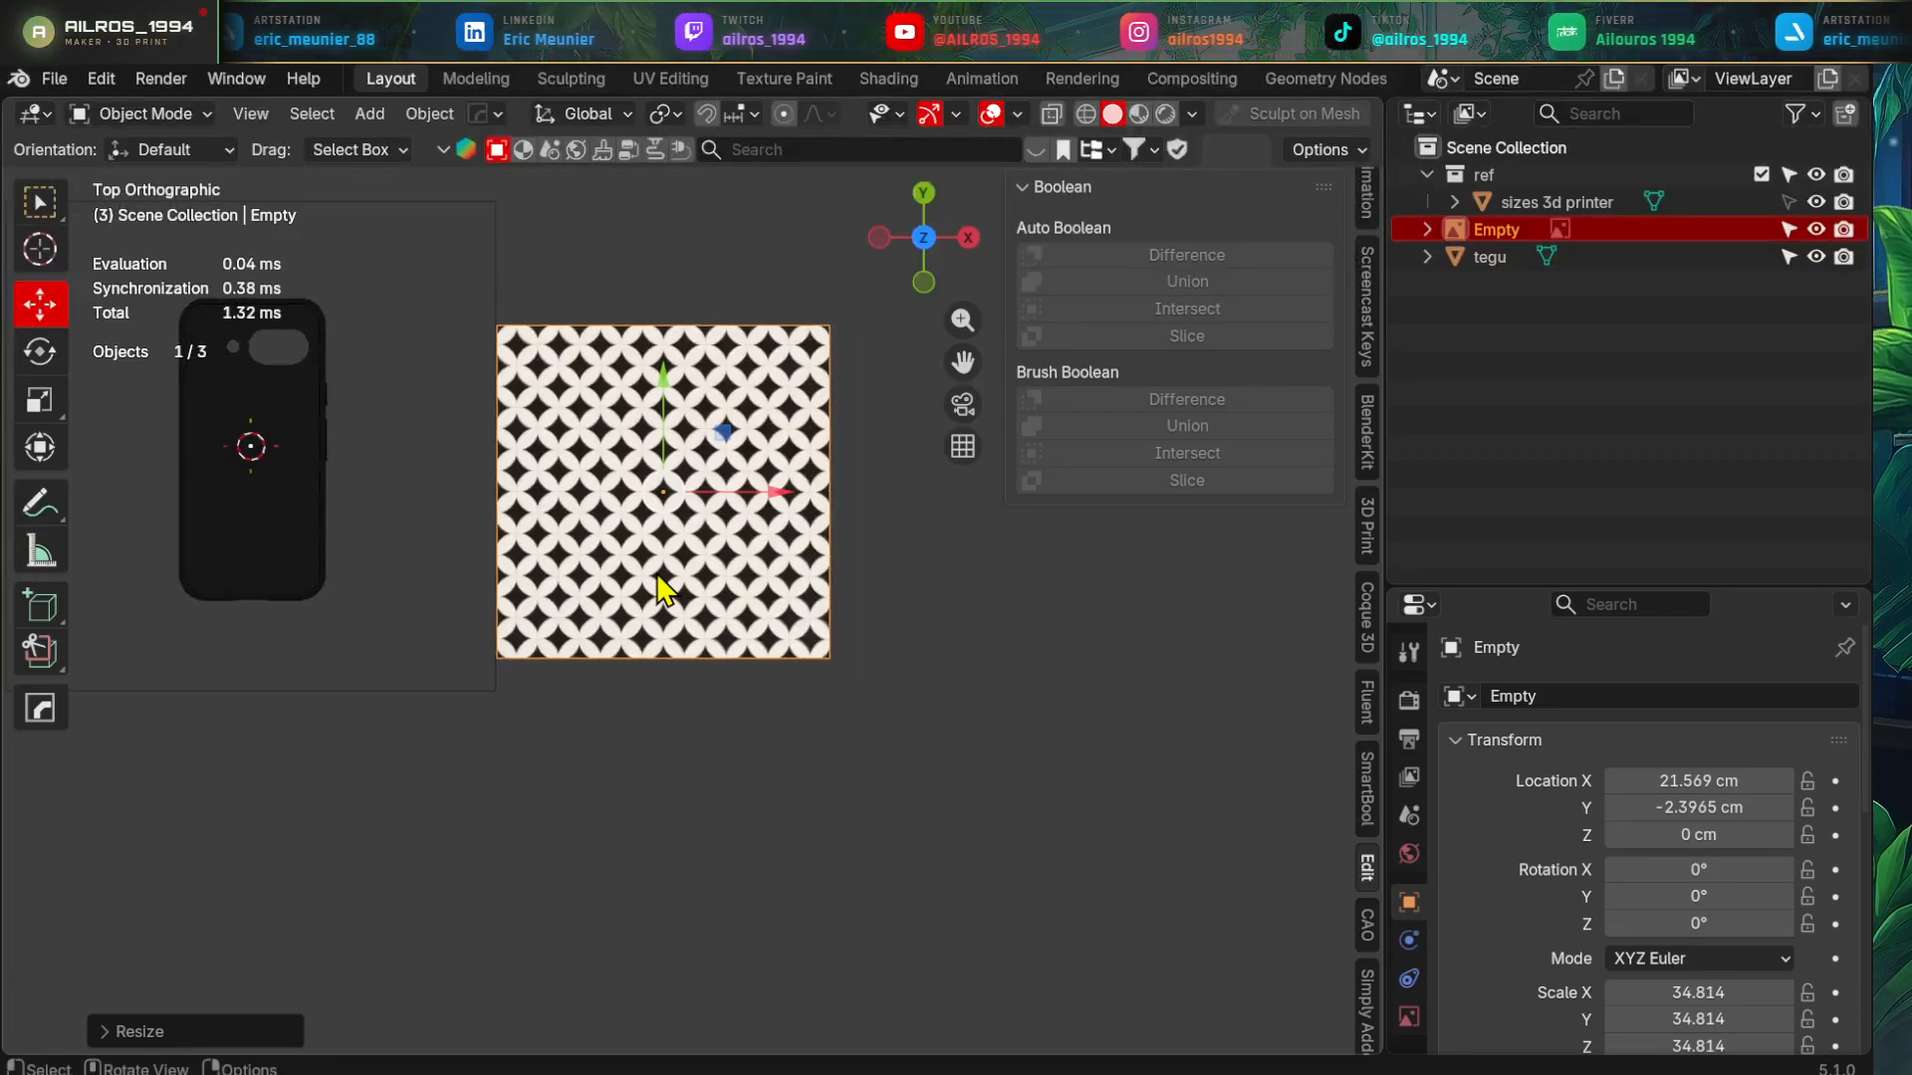
pyautogui.keyDown('shift'); pyautogui.moveTo(670, 551); pyautogui.dragTo(653, 510, button='middle'); pyautogui.keyUp('shift')
pyautogui.rightClick(640, 457)
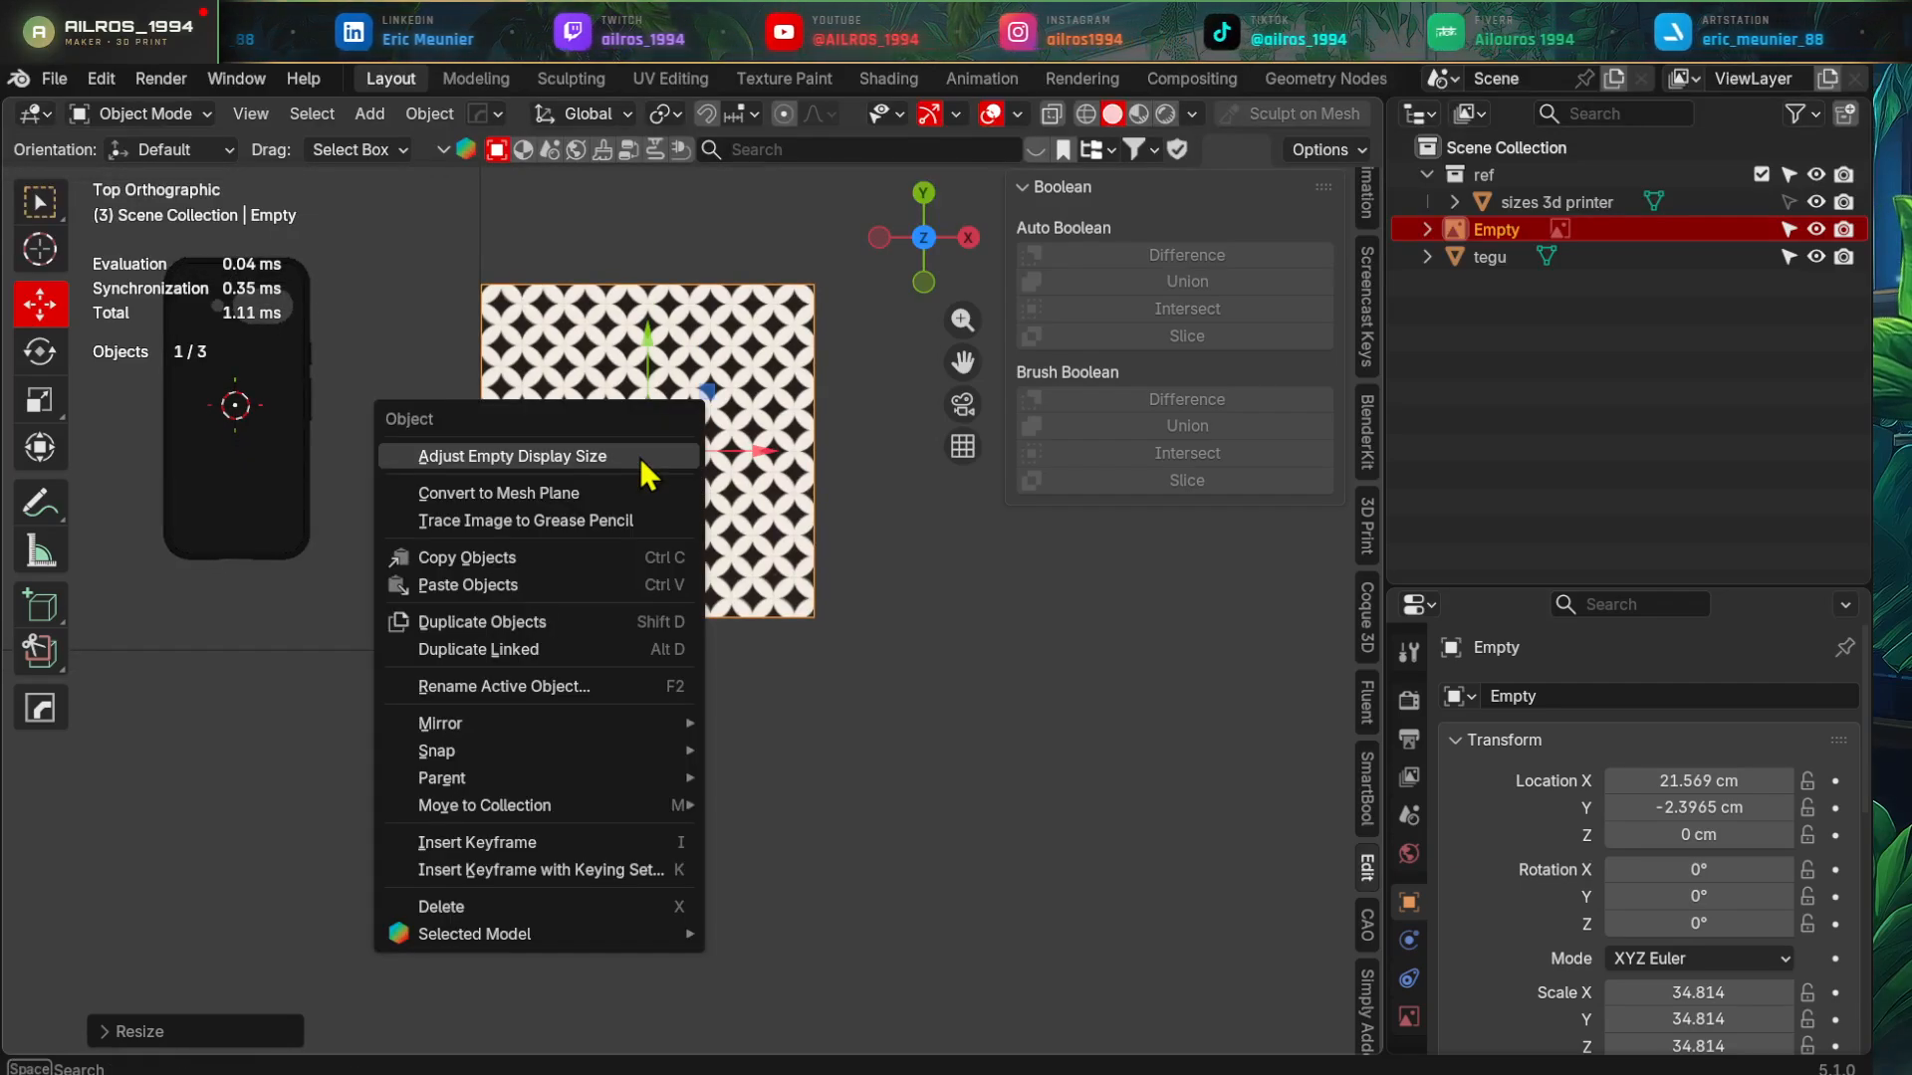
pyautogui.click(500, 521)
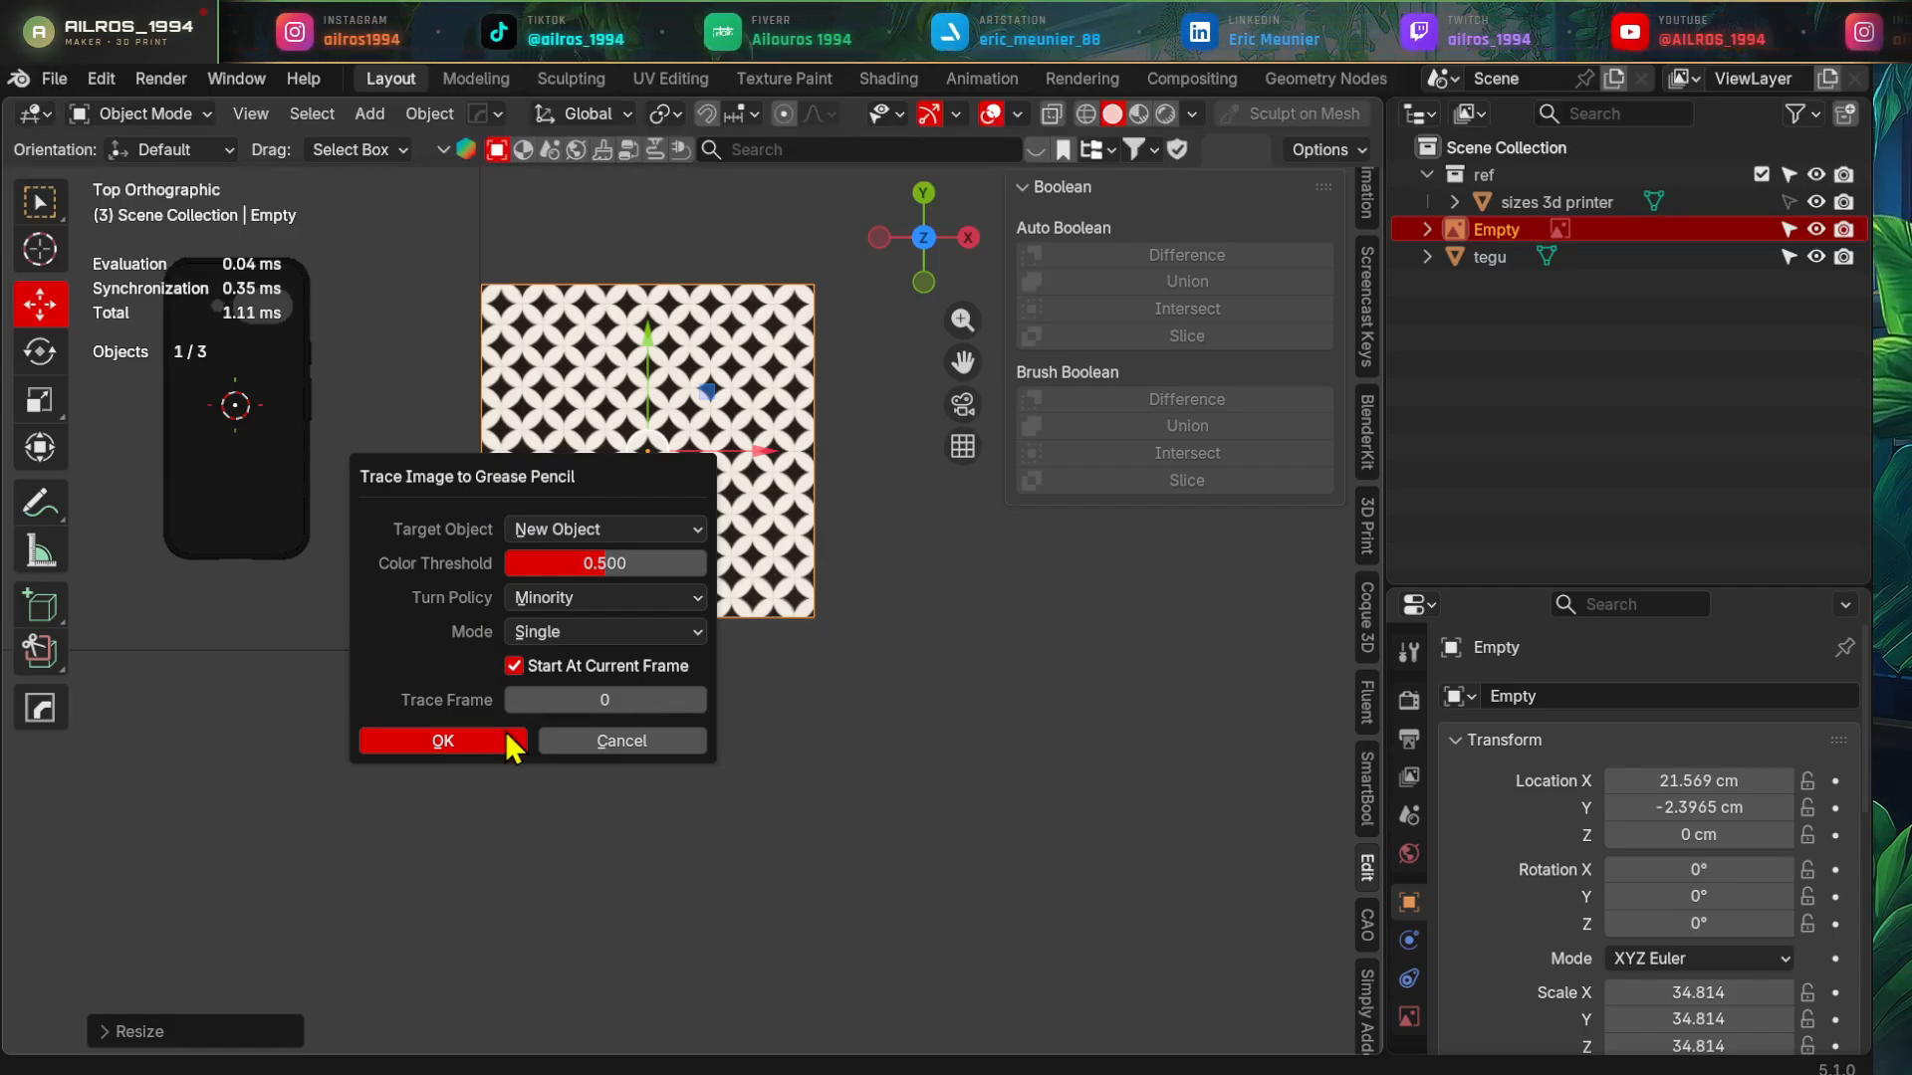
pyautogui.click(443, 741)
pyautogui.keyDown('shift'); pyautogui.moveTo(841, 670); pyautogui.dragTo(730, 648, button='middle'); pyautogui.keyUp('shift')
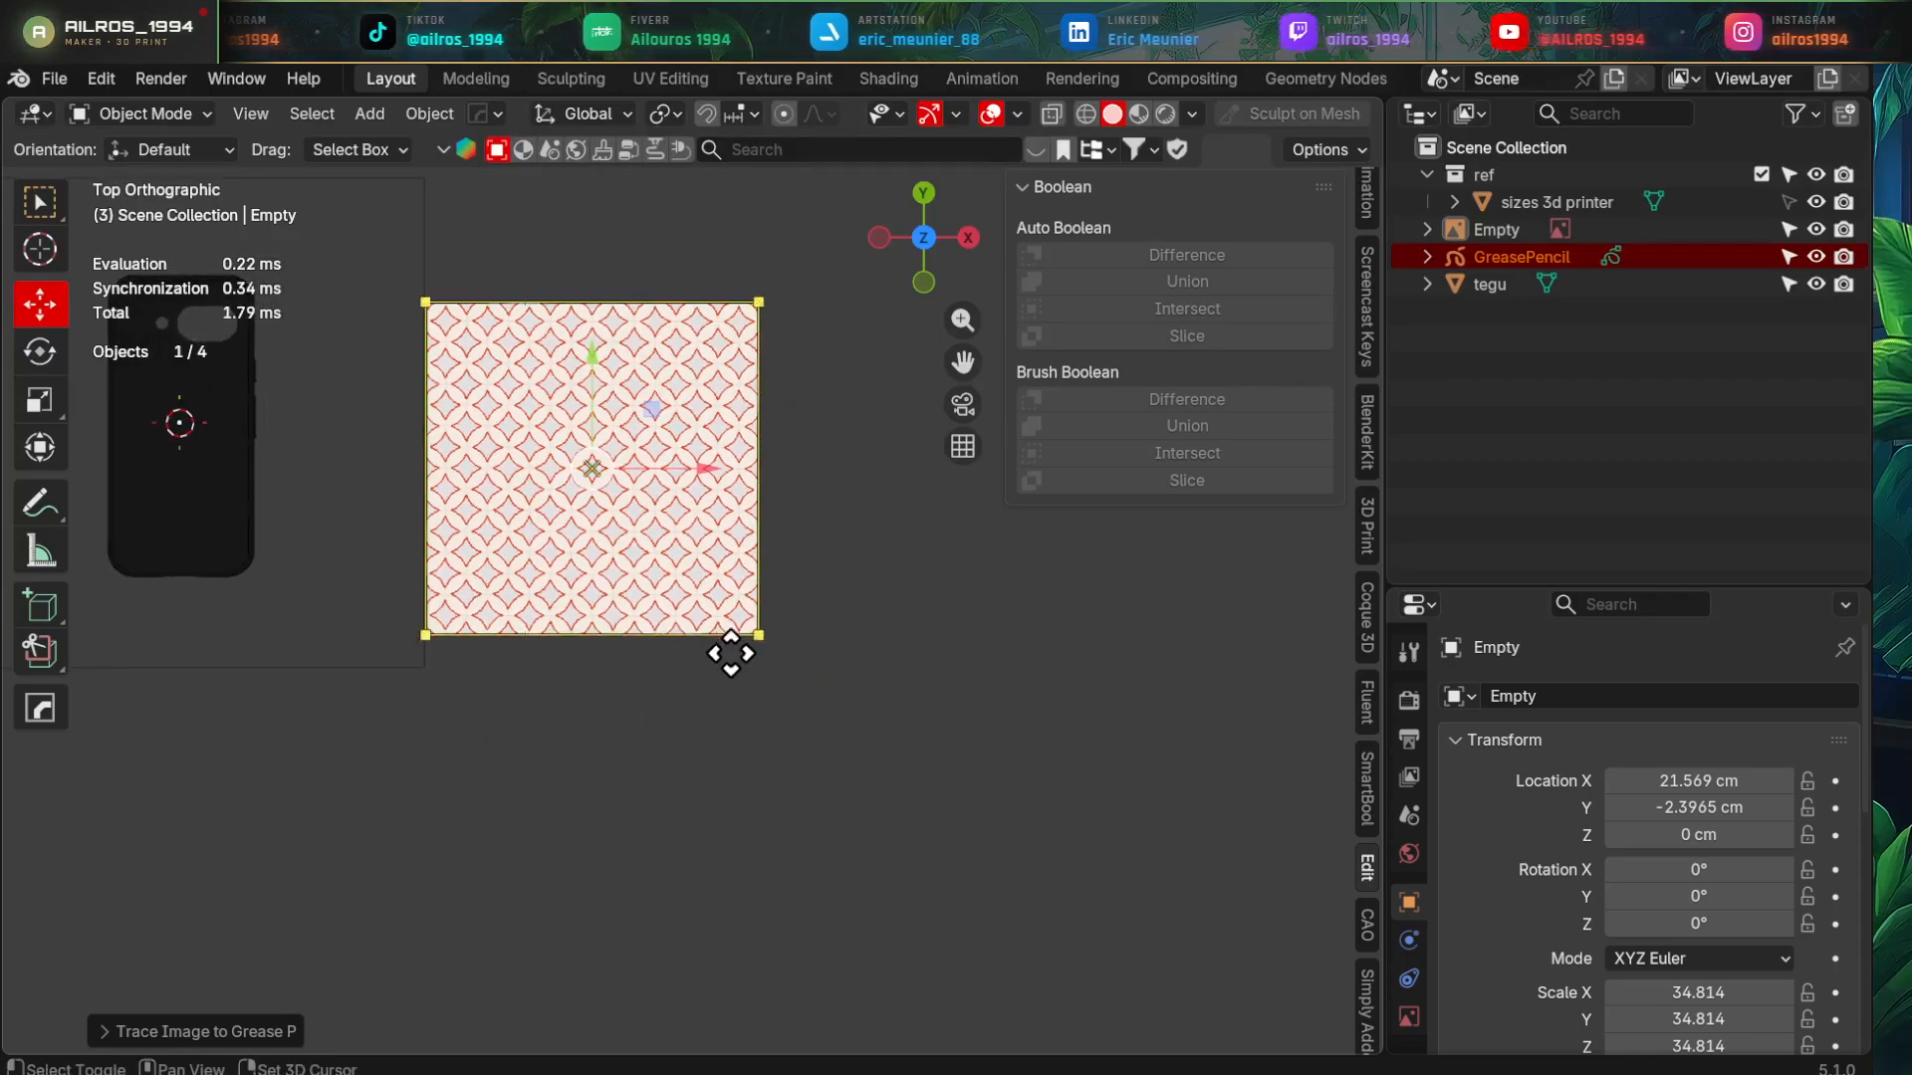
# - Move the Grease Pencil trace off the reference image and delete the reference image
pyautogui.press('g')
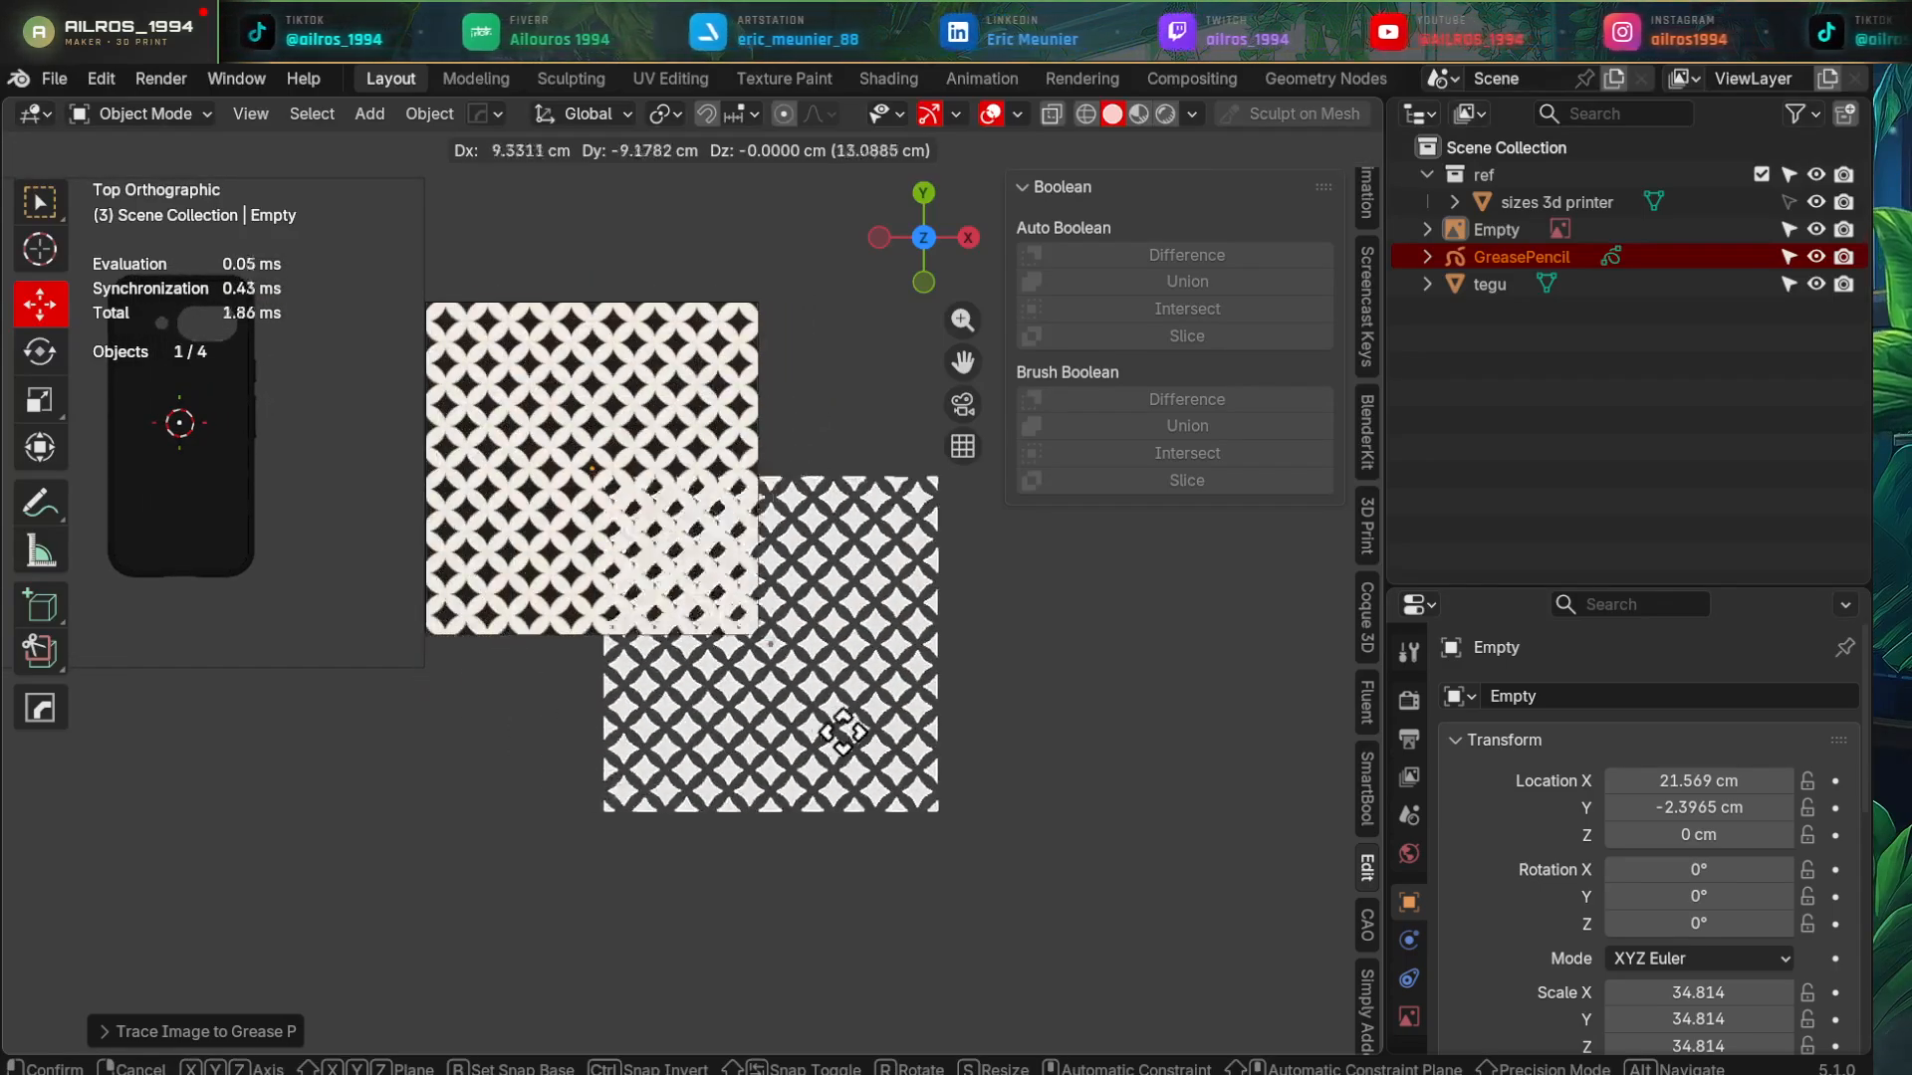
pyautogui.click(1085, 787)
pyautogui.click(684, 619)
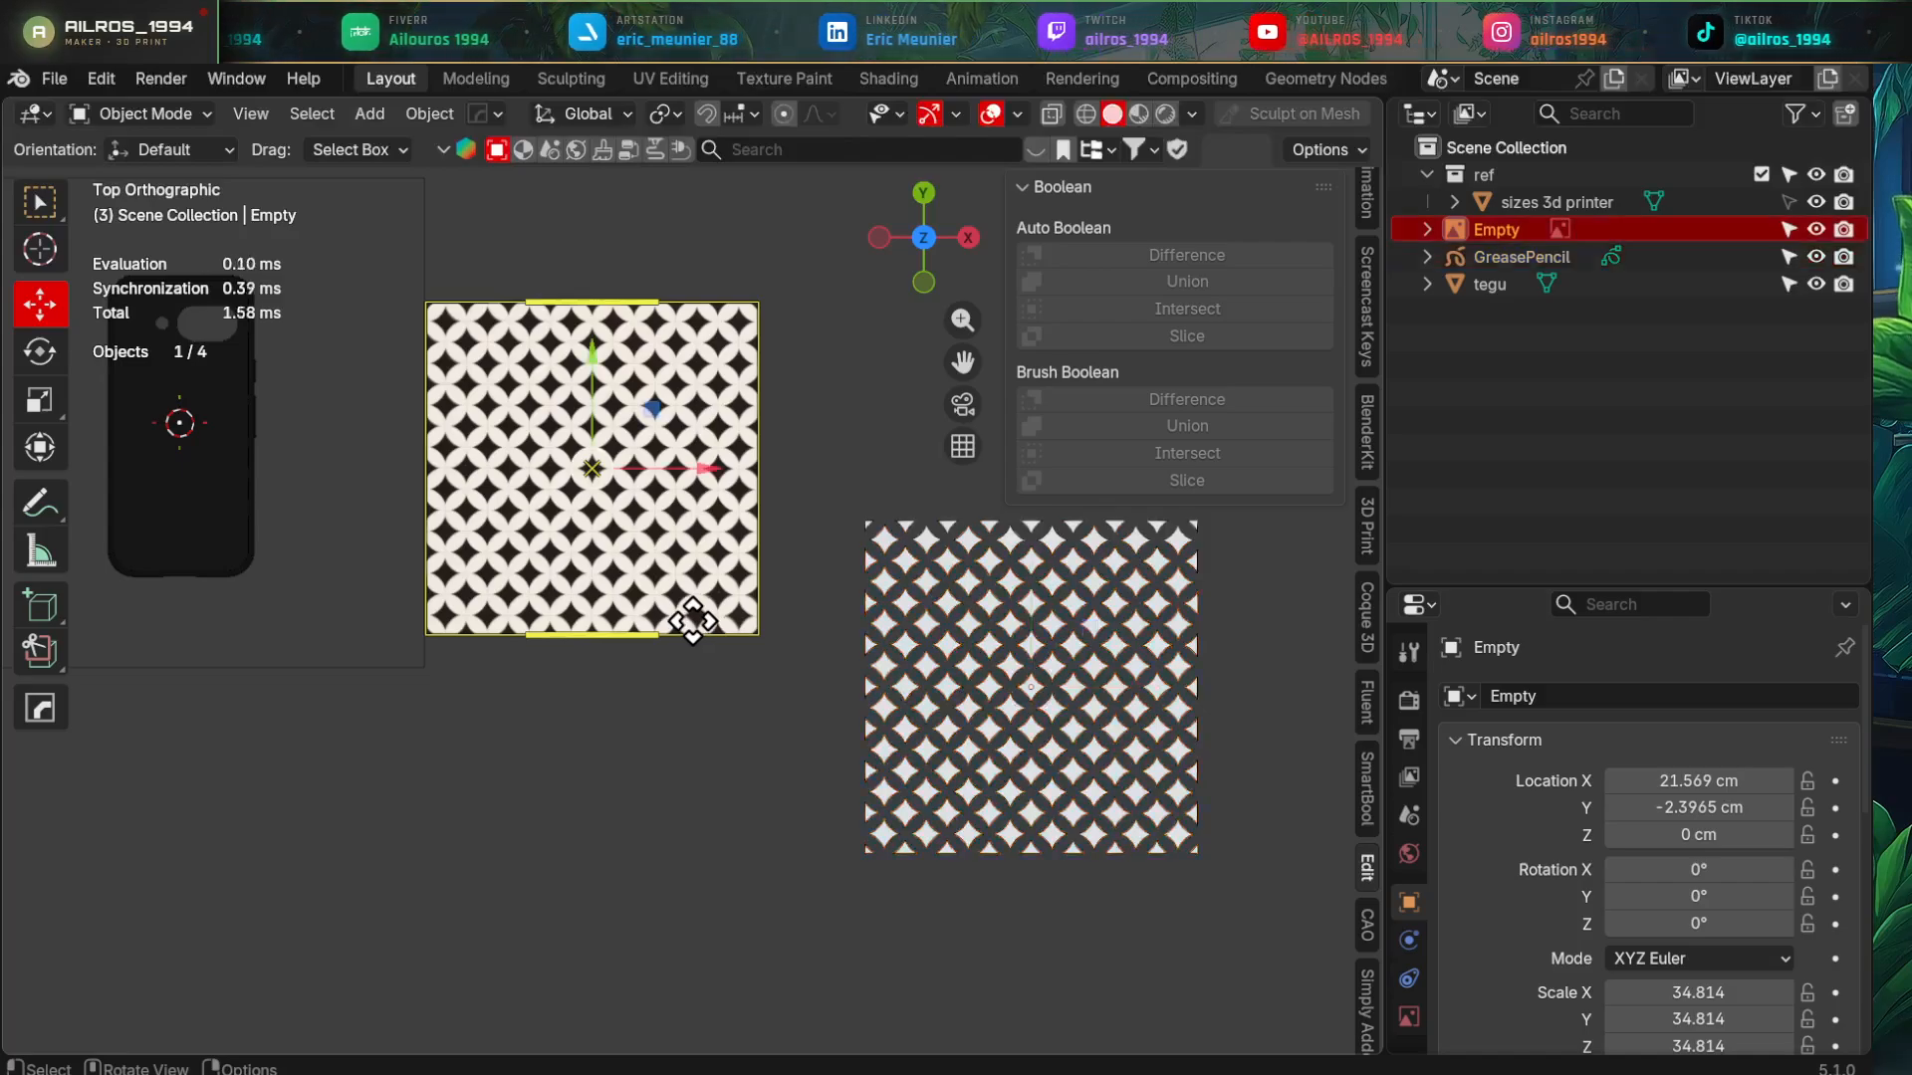
pyautogui.press('x')
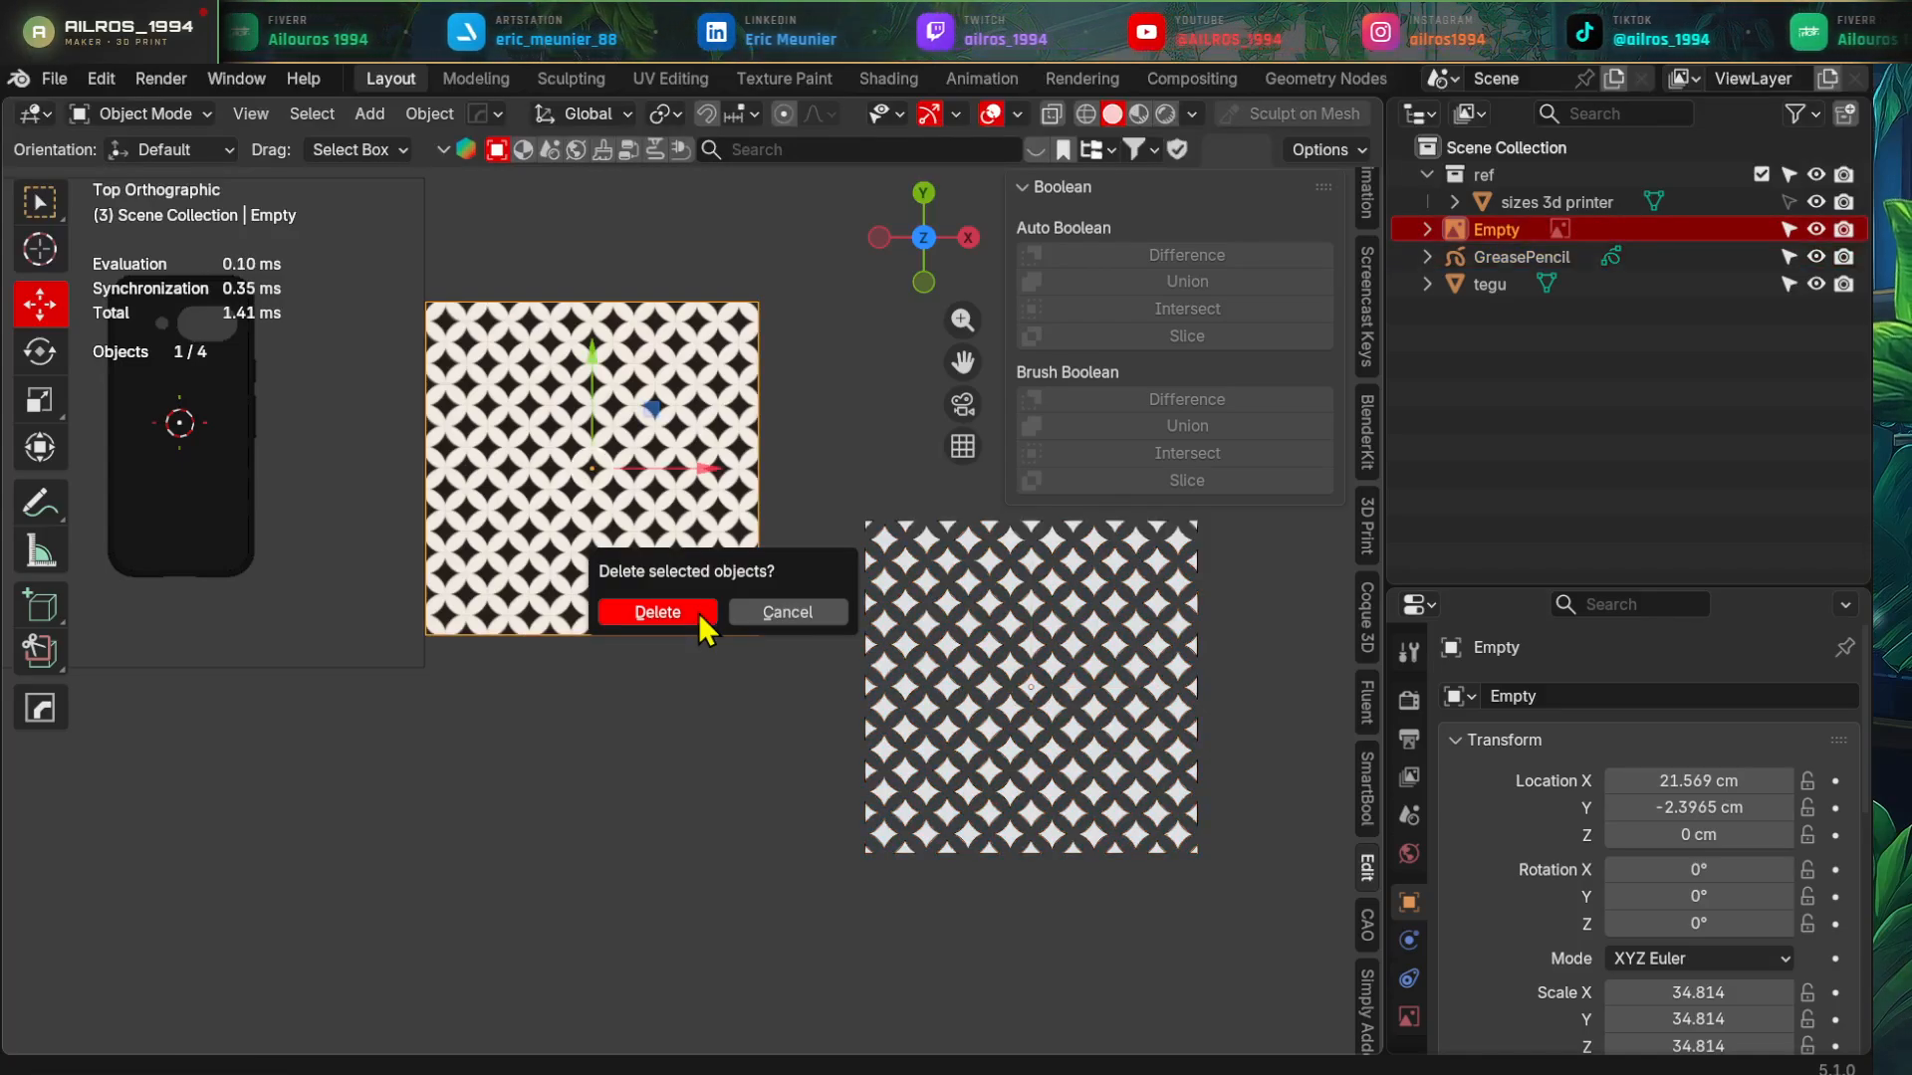
pyautogui.click(697, 615)
# - Select the traced pattern and move it back closer to the phone case
pyautogui.moveTo(815, 725)
pyautogui.keyDown('shift'); pyautogui.mouseDown(button='middle')
pyautogui.moveTo(775, 663)
pyautogui.moveTo(1113, 838)
pyautogui.mouseUp(button='middle'); pyautogui.keyUp('shift')
pyautogui.click(860, 685)
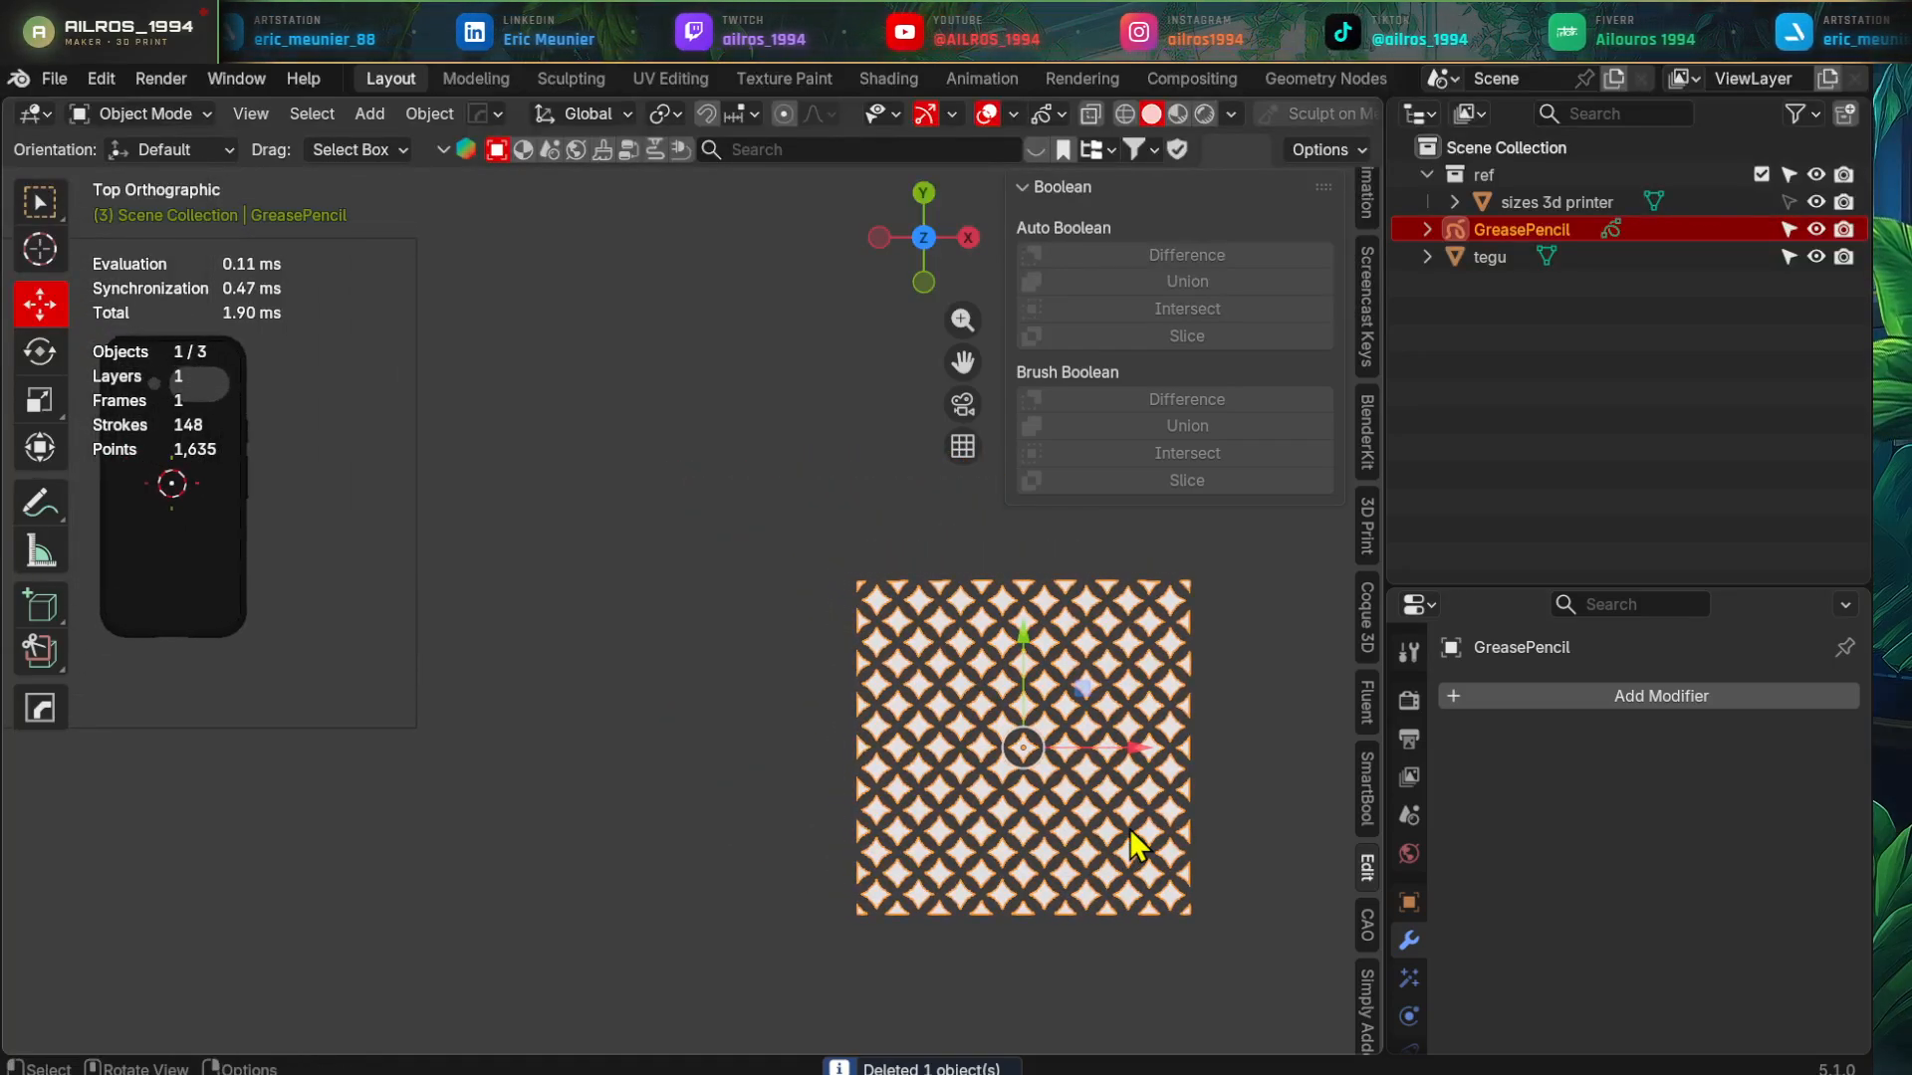
pyautogui.press('g')
pyautogui.click(729, 568)
pyautogui.moveTo(641, 611)
pyautogui.keyDown('shift'); pyautogui.mouseDown(button='middle')
pyautogui.moveTo(981, 745)
pyautogui.moveTo(995, 713)
pyautogui.moveTo(909, 802)
pyautogui.moveTo(1002, 666)
pyautogui.moveTo(851, 709)
pyautogui.mouseUp(button='middle'); pyautogui.keyUp('shift')
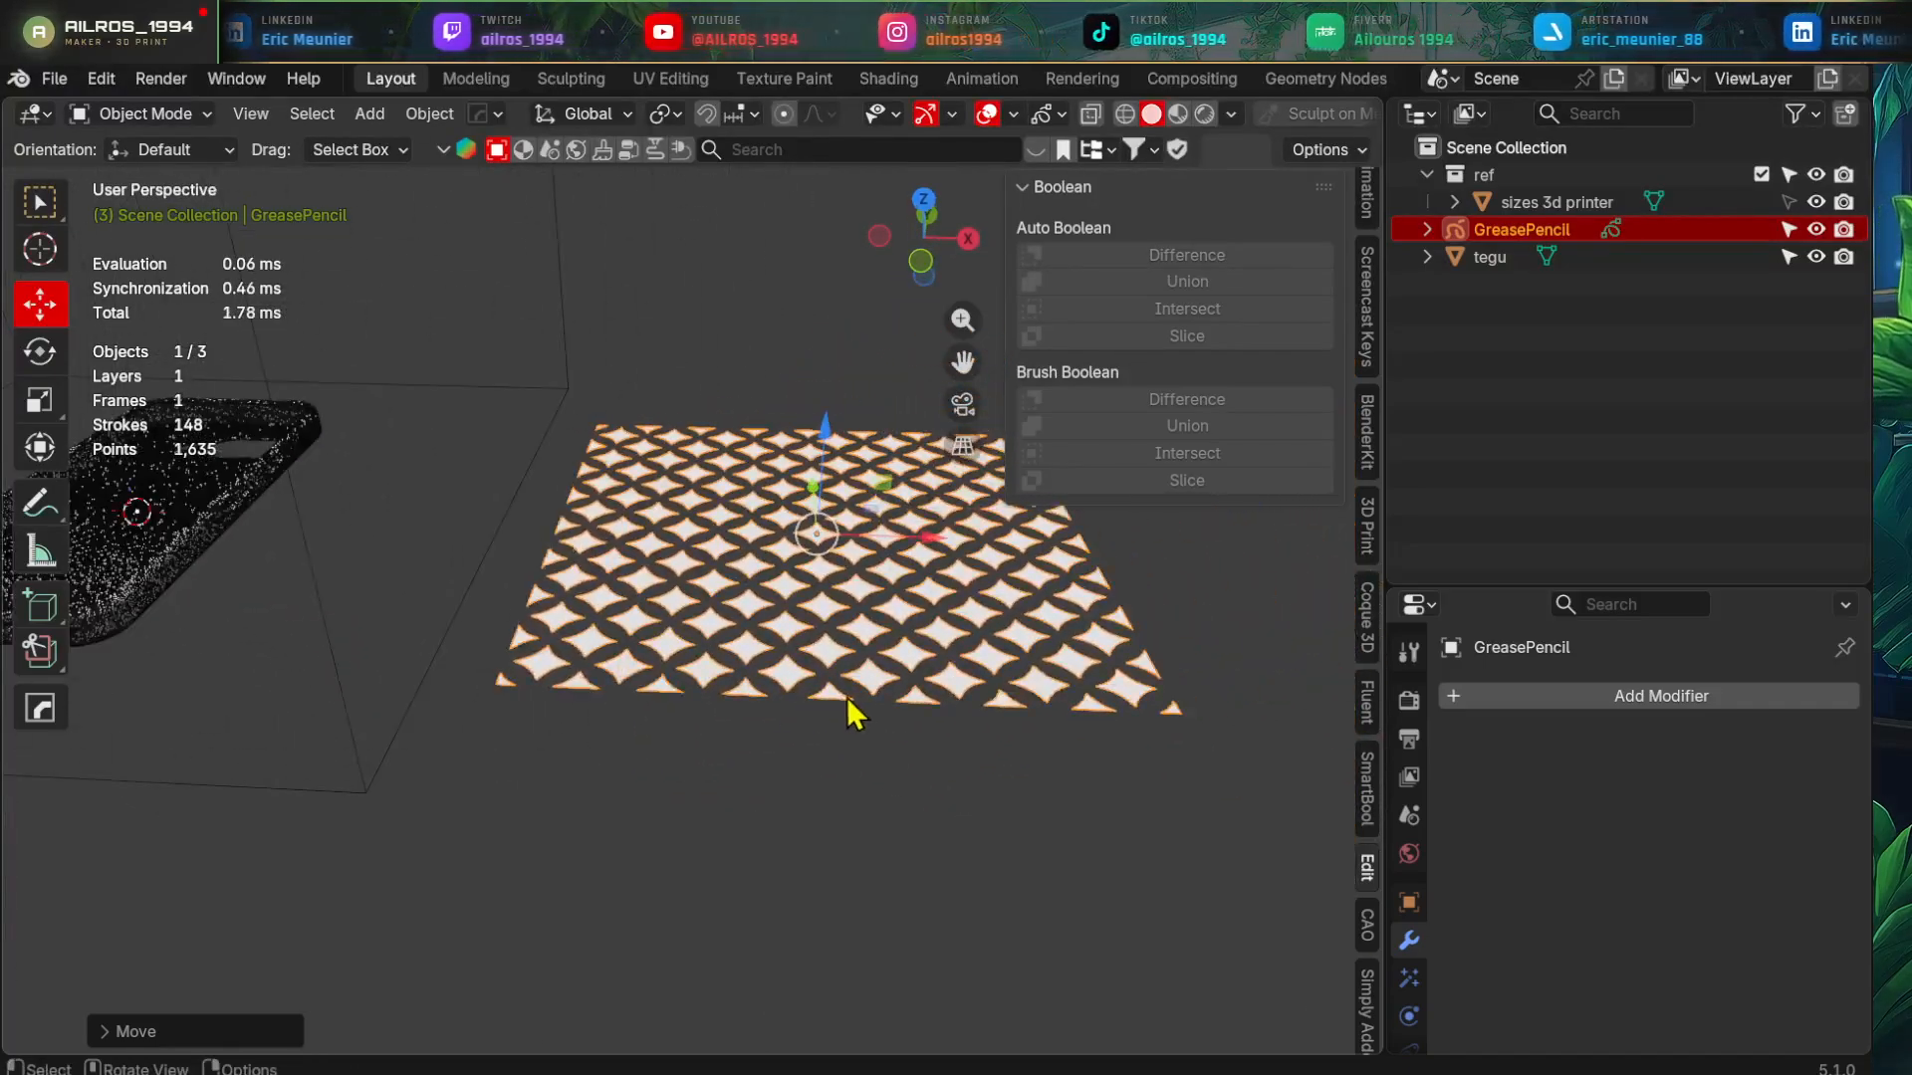
# - Enter Edit Mode on the traced pattern and display its strokes in wireframe
pyautogui.scroll(2, 837, 702)
pyautogui.press('Tab')
pyautogui.scroll(6, 823, 704)
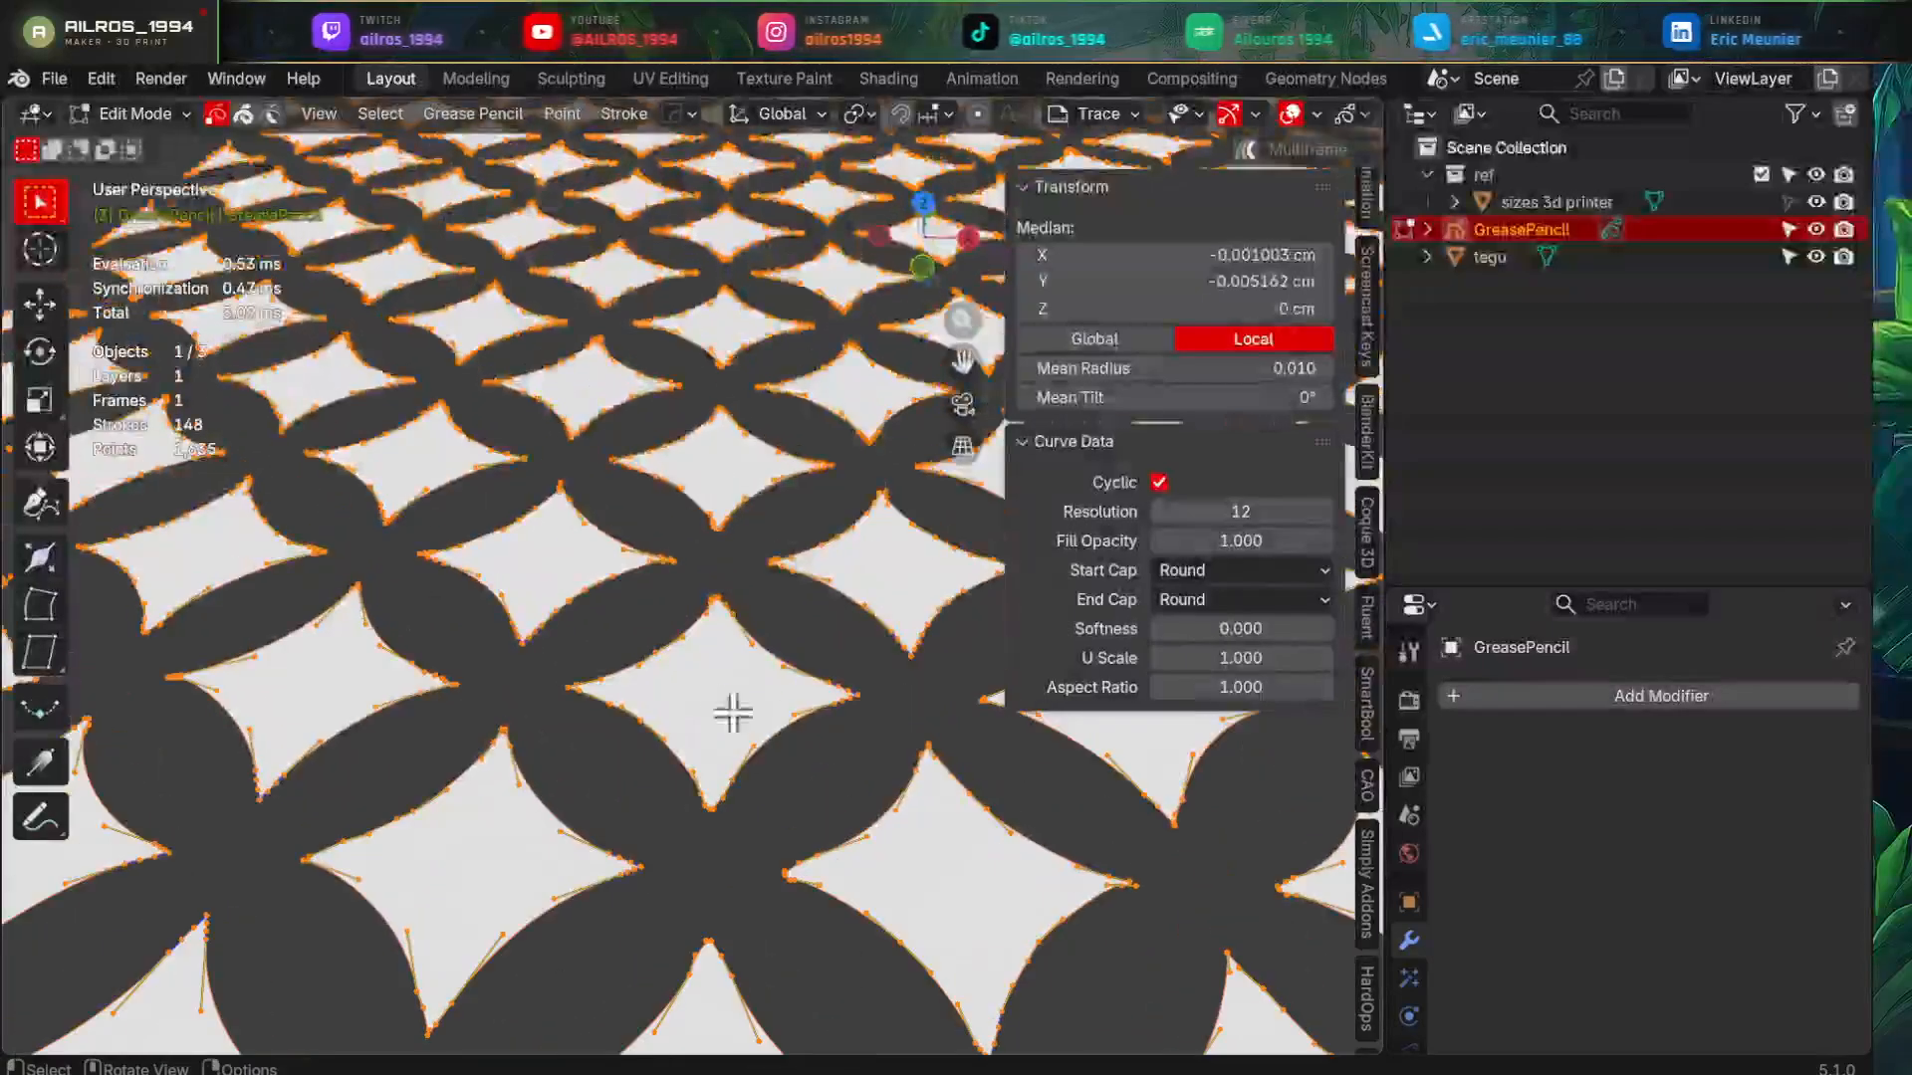
pyautogui.scroll(8, 842, 807)
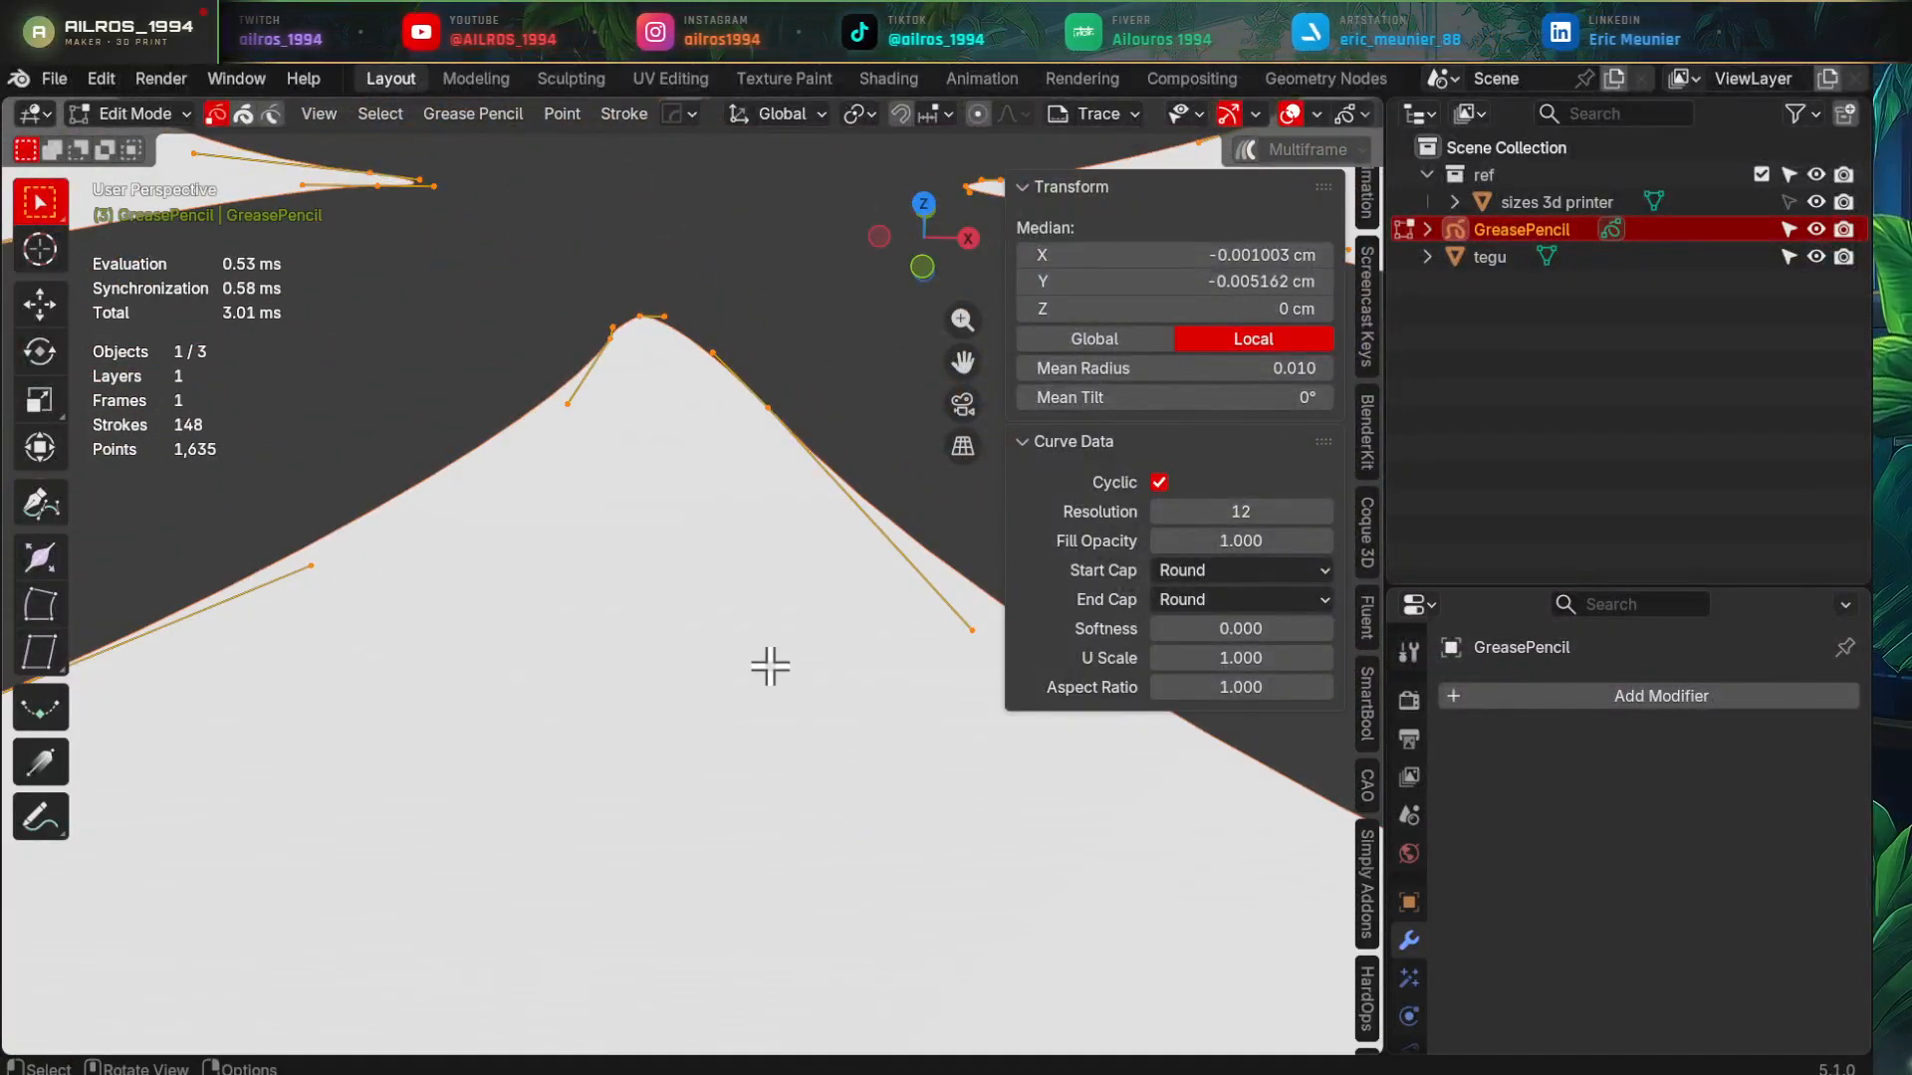
pyautogui.press('z')
pyautogui.click(594, 647)
# - Try moving a curve handle near the tip of one traced shape, and leave Edit Mode
pyautogui.click(565, 418)
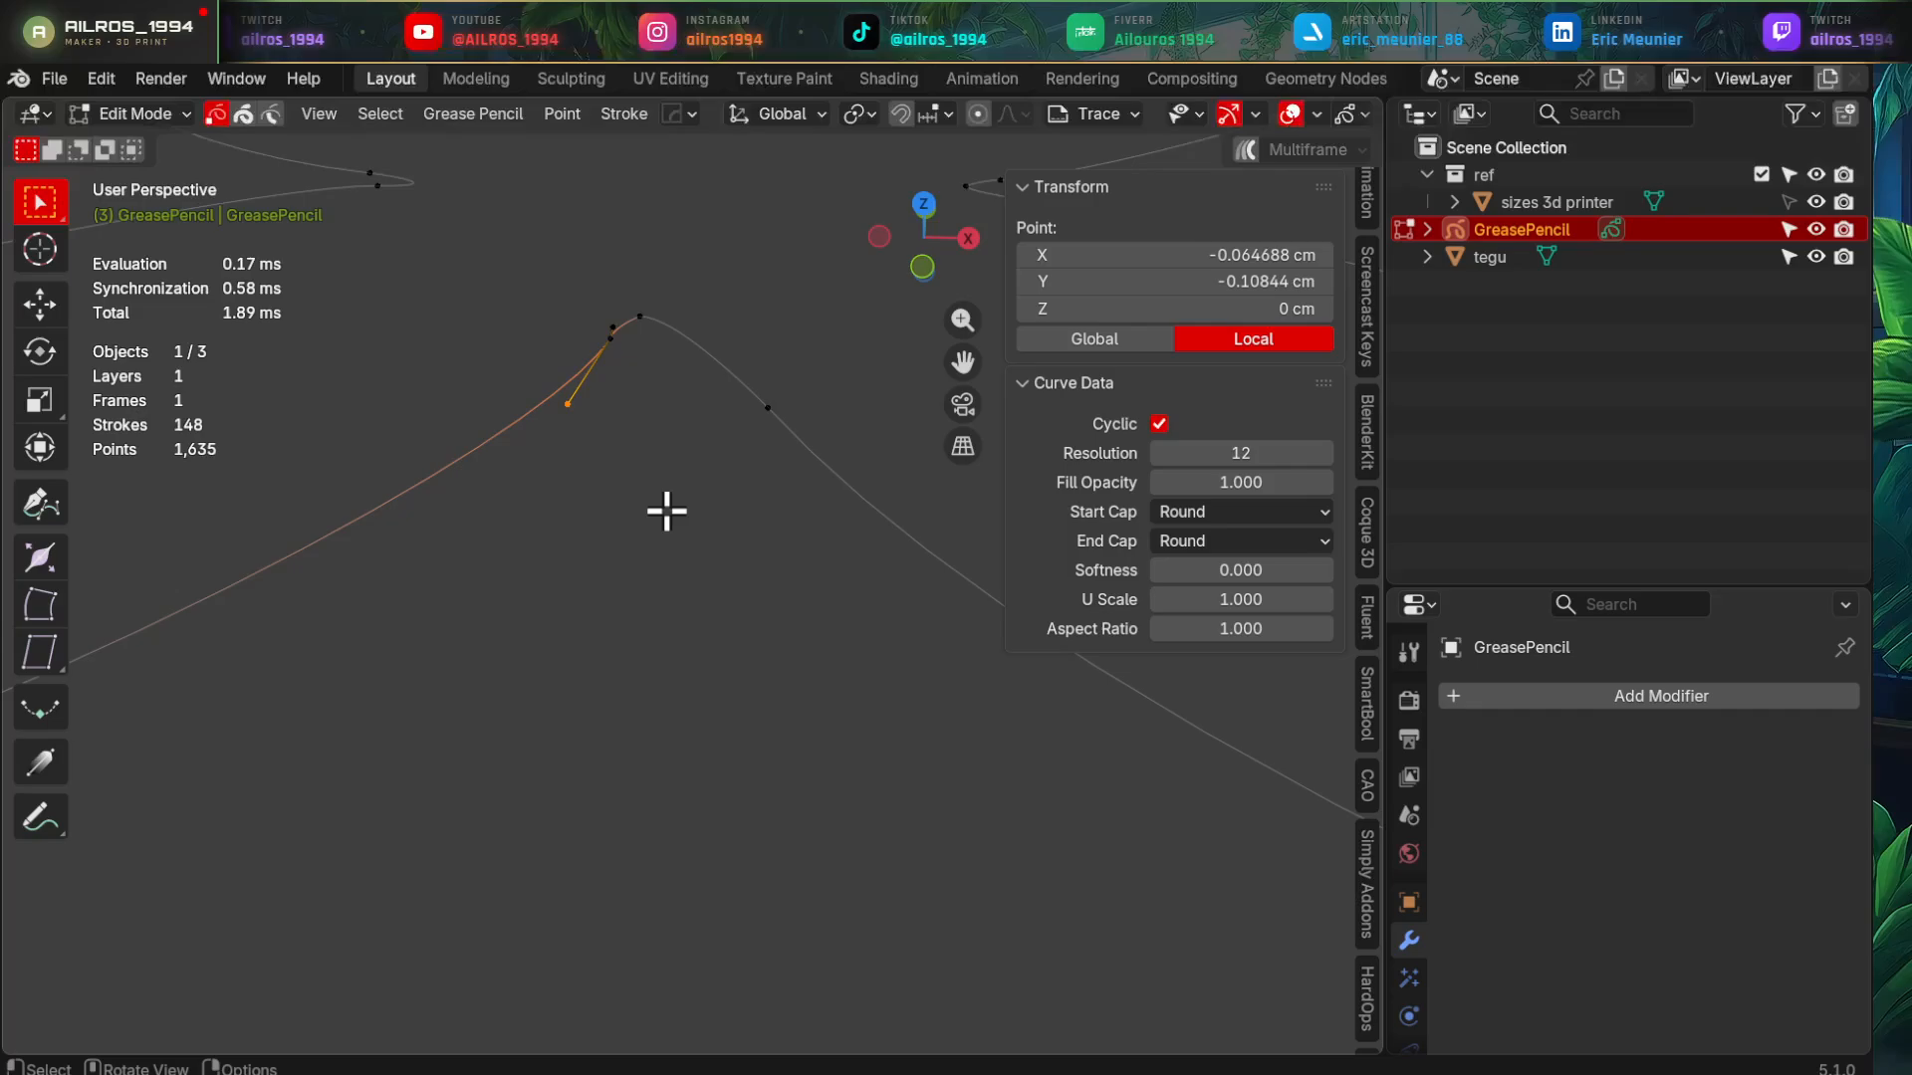
pyautogui.press('g')
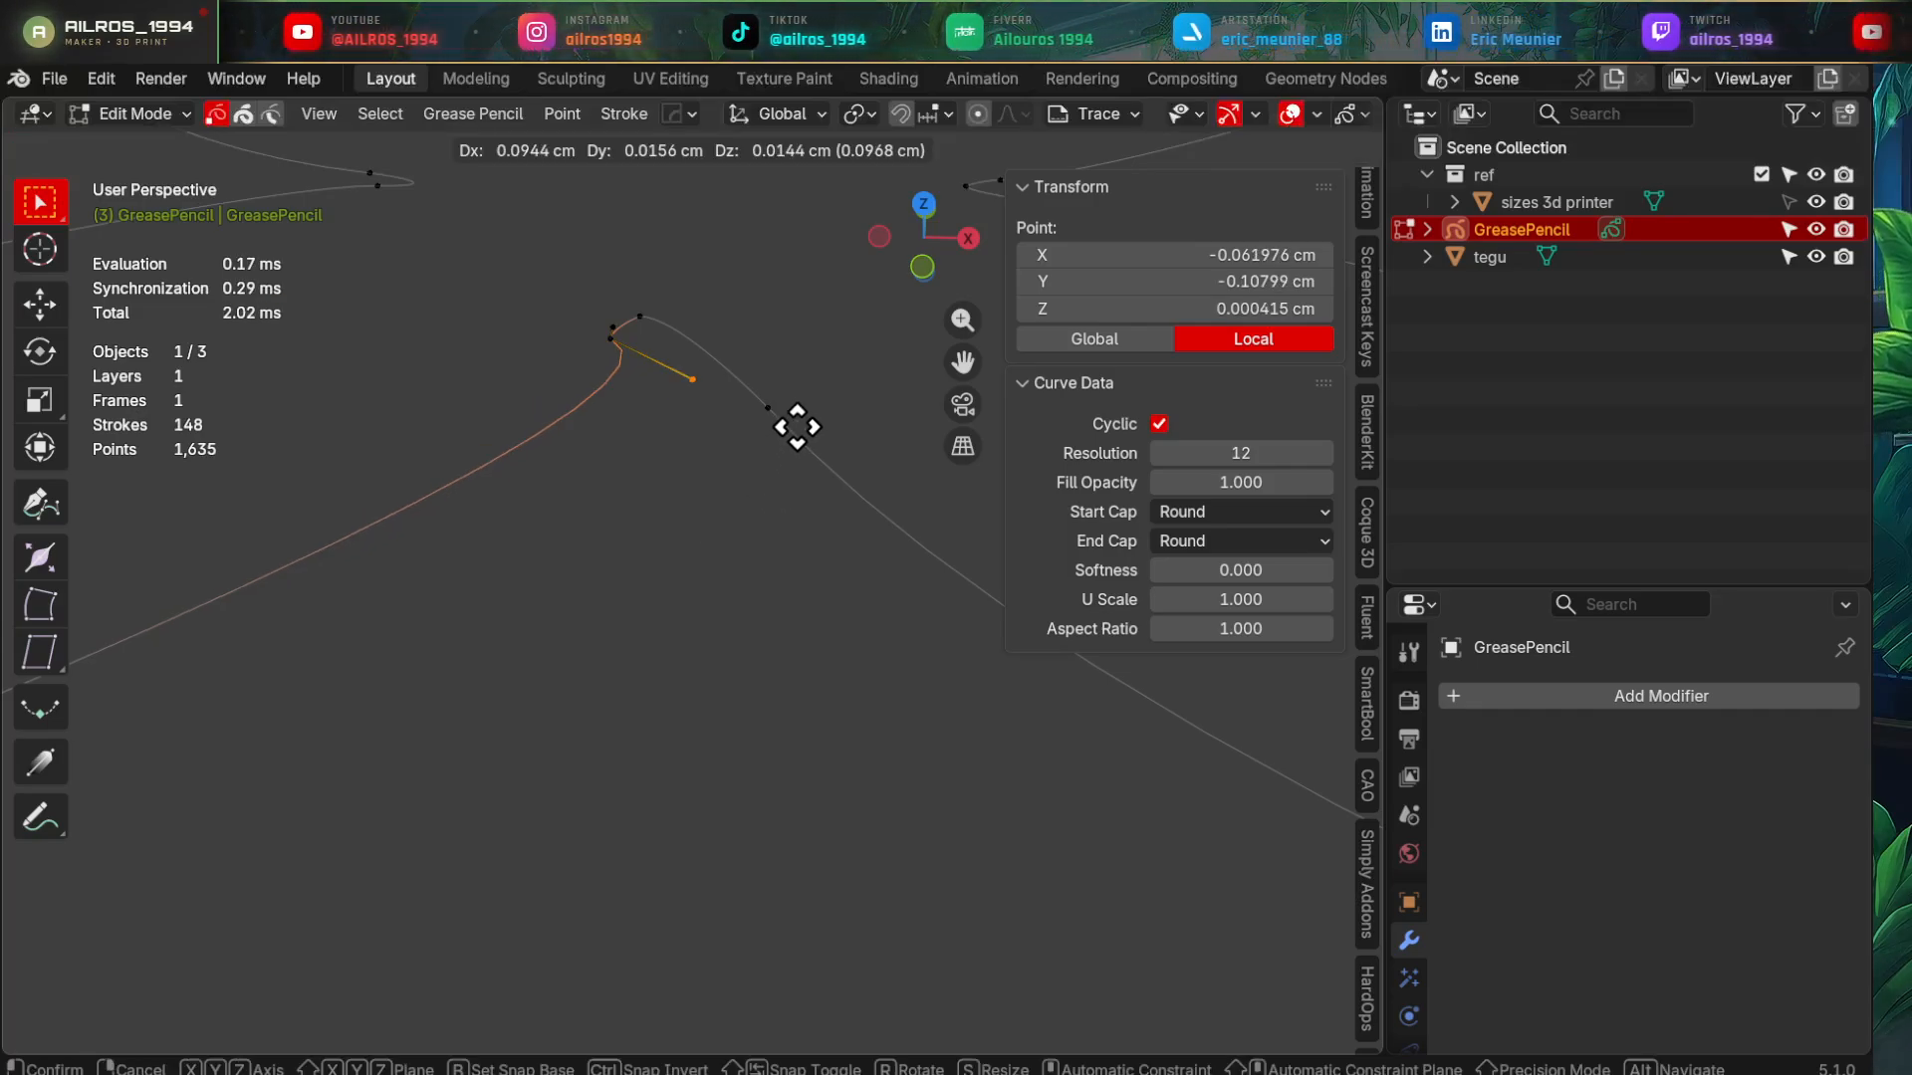
pyautogui.rightClick(344, 291)
pyautogui.scroll(-8, 511, 472)
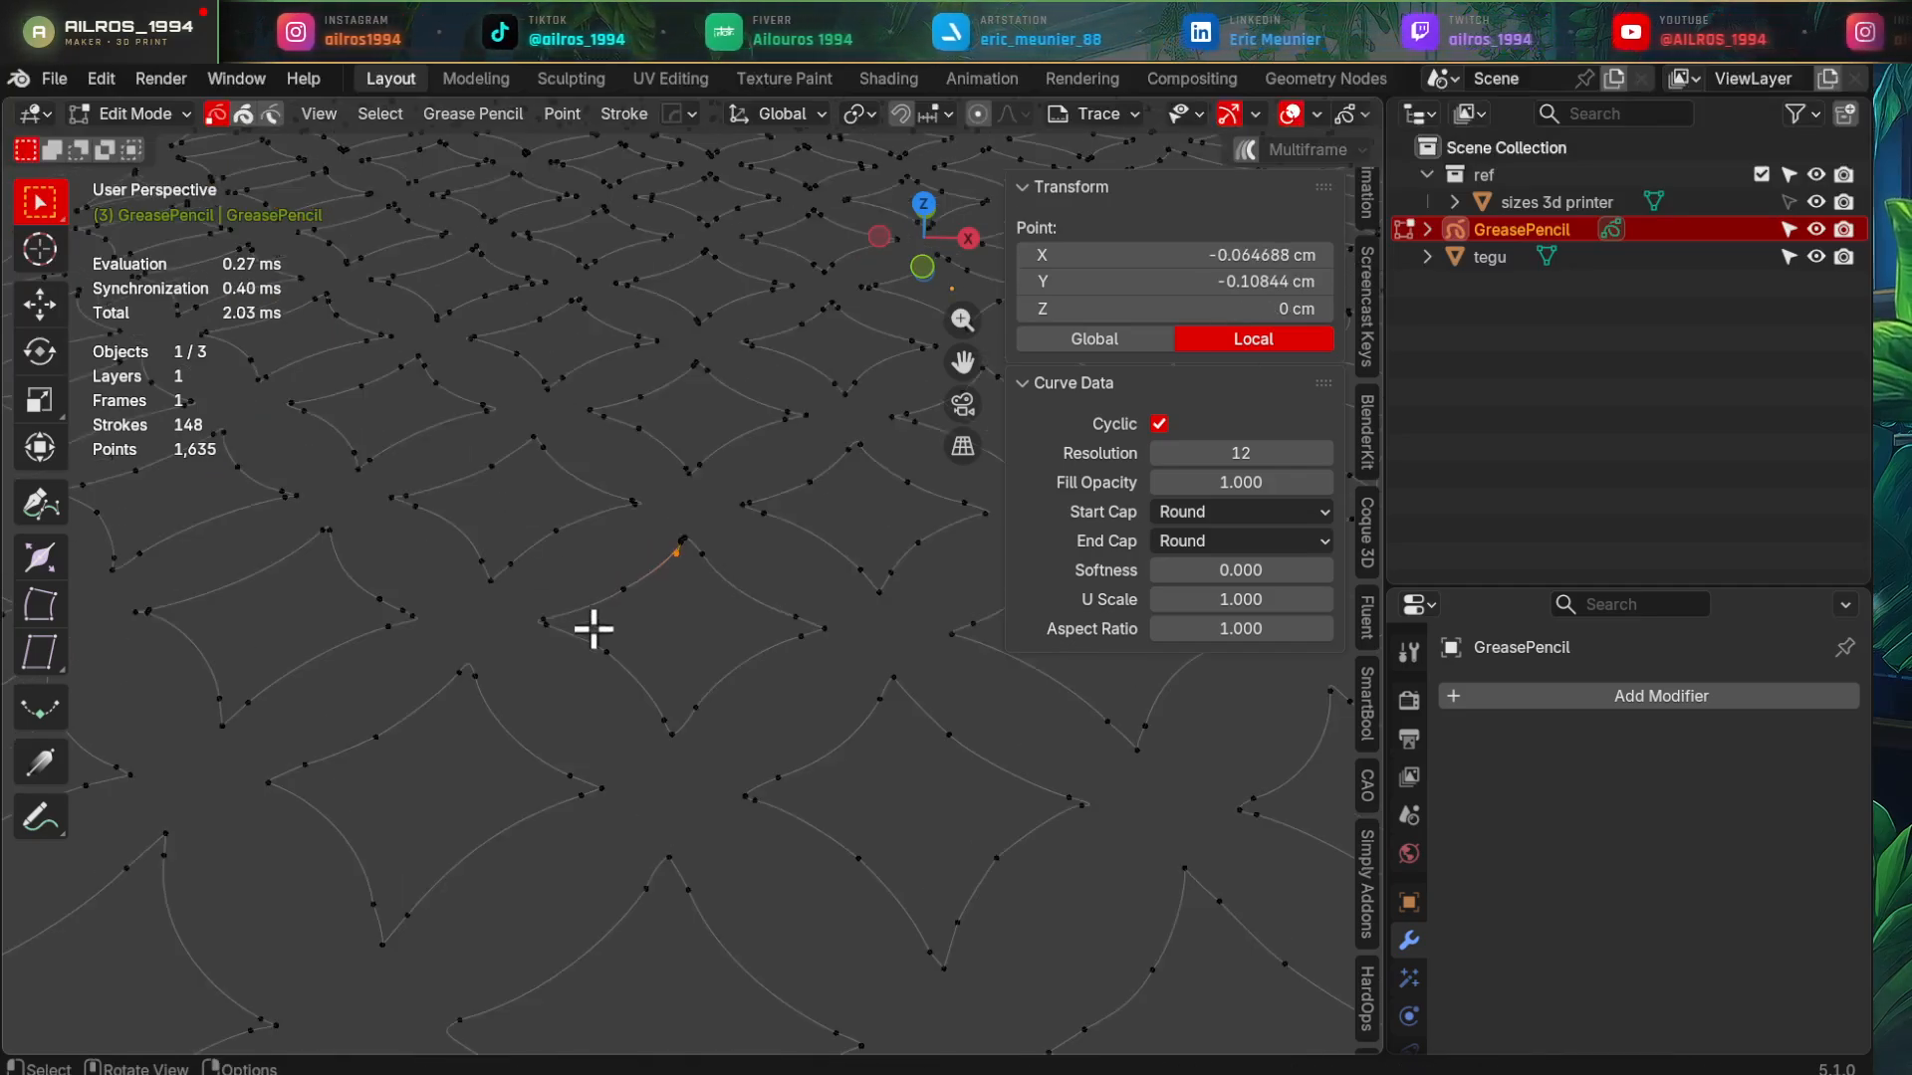
pyautogui.press('Tab')
# - Convert the Grease Pencil pattern to a mesh
pyautogui.scroll(-4, 649, 685)
pyautogui.moveTo(584, 455); pyautogui.dragTo(543, 399, button='middle')
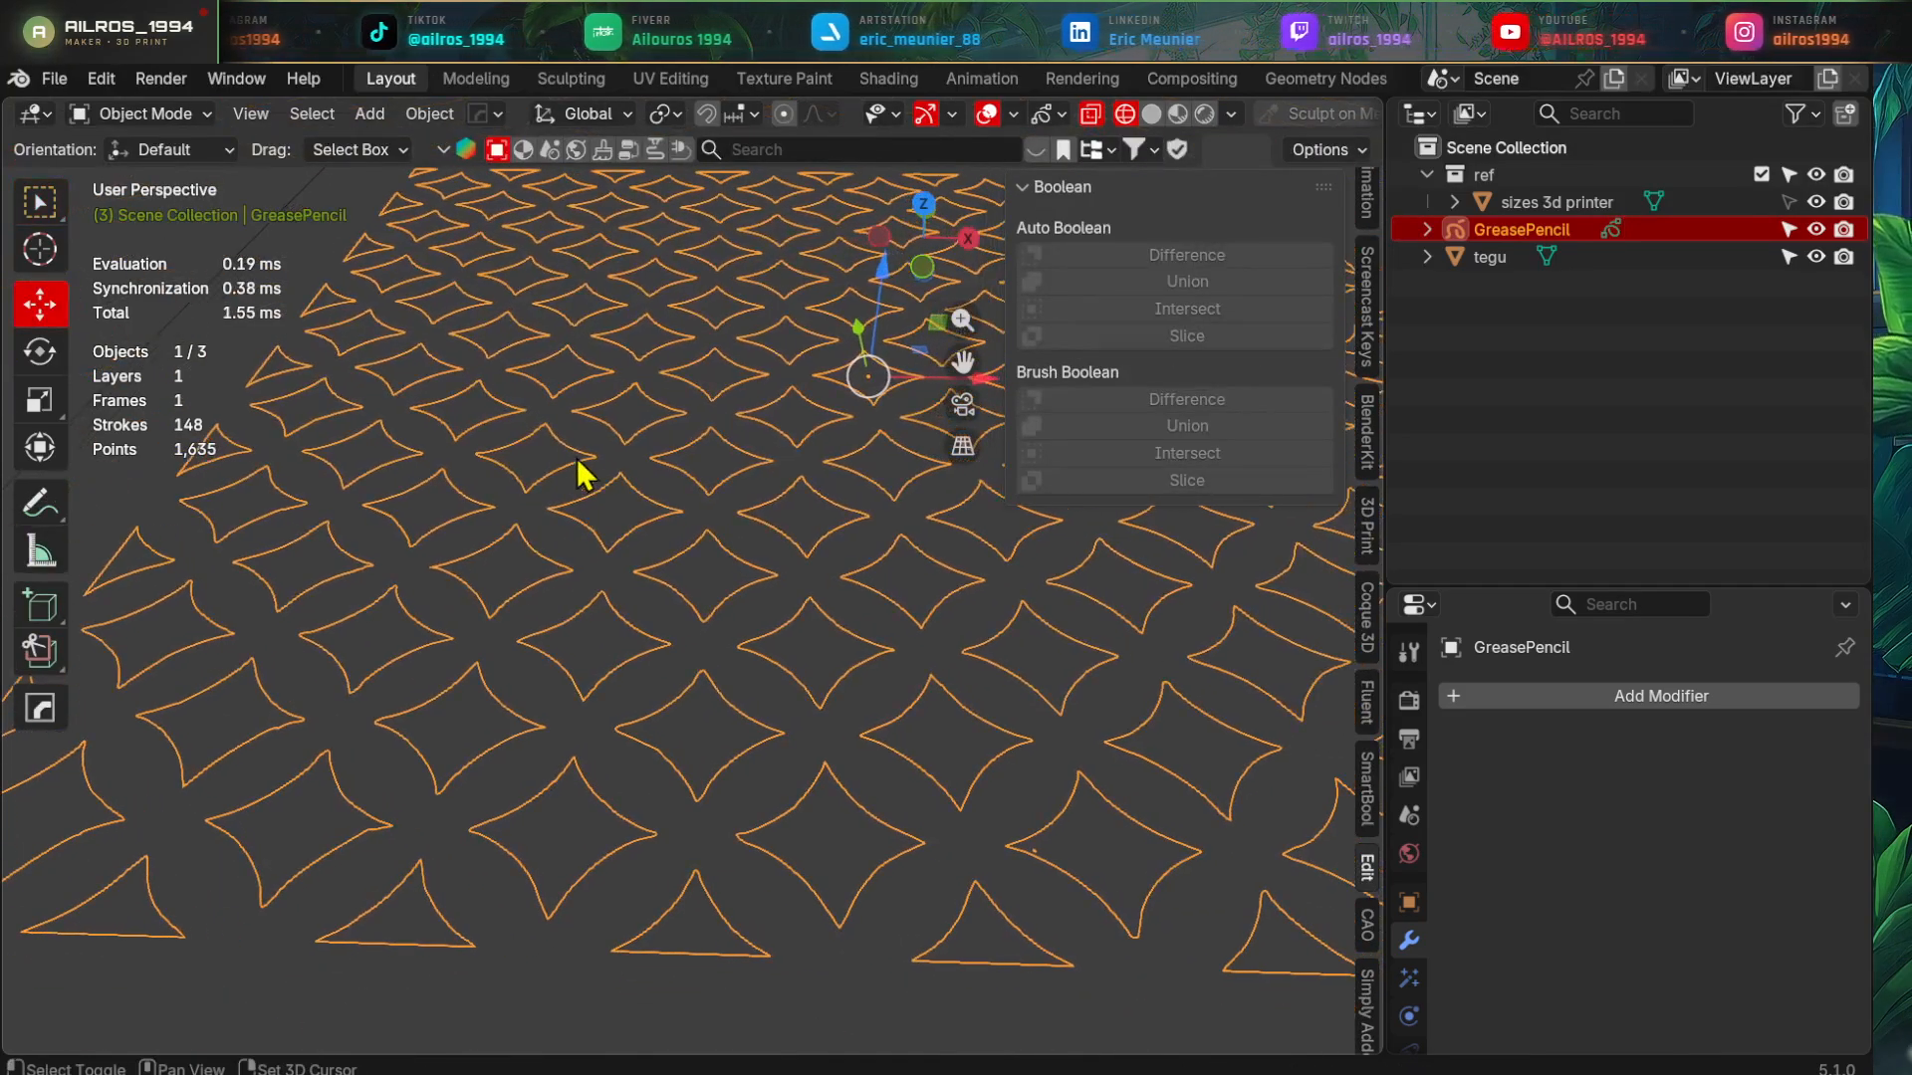
pyautogui.rightClick(542, 393)
pyautogui.moveTo(558, 409)
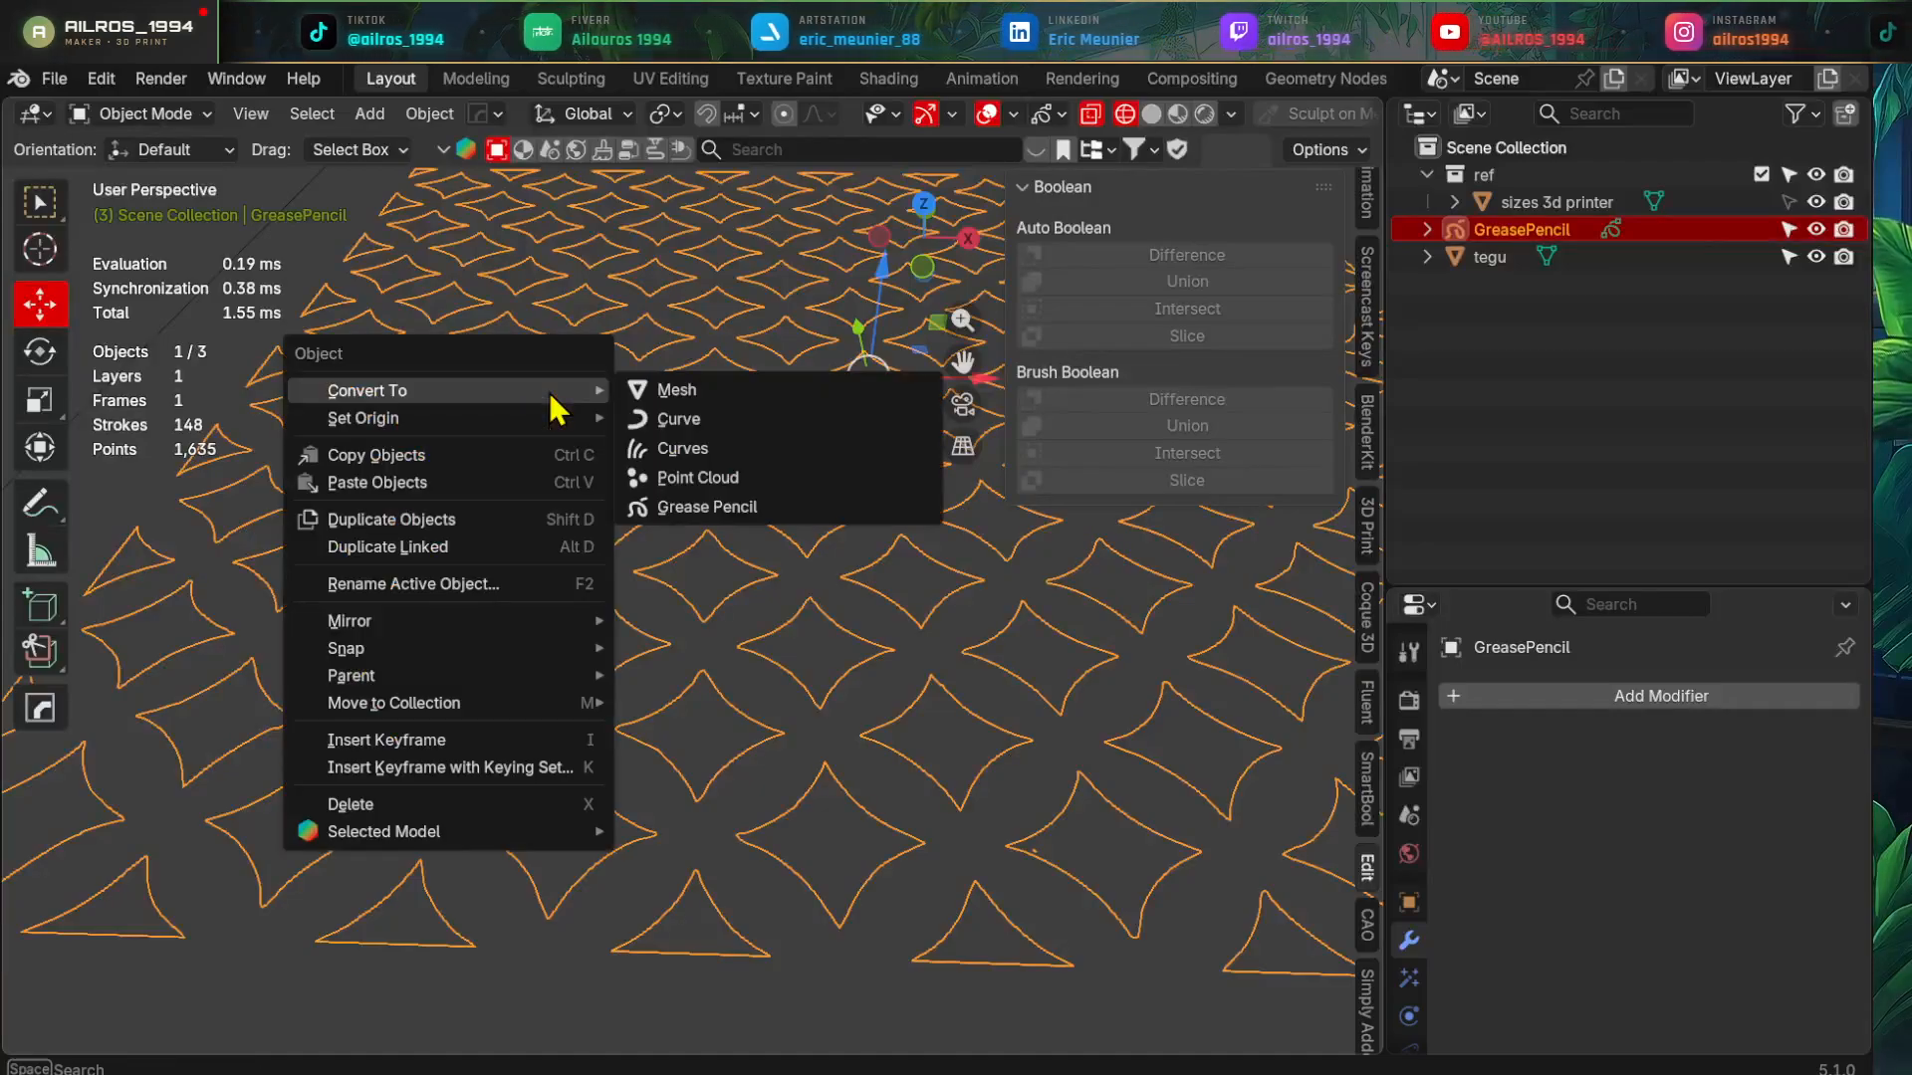
pyautogui.click(712, 393)
pyautogui.scroll(-4, 811, 525)
# - Select all vertices of the pattern mesh in Edit Mode and merge them by distance
pyautogui.press('Tab')
pyautogui.scroll(4, 963, 687)
pyautogui.press('a')
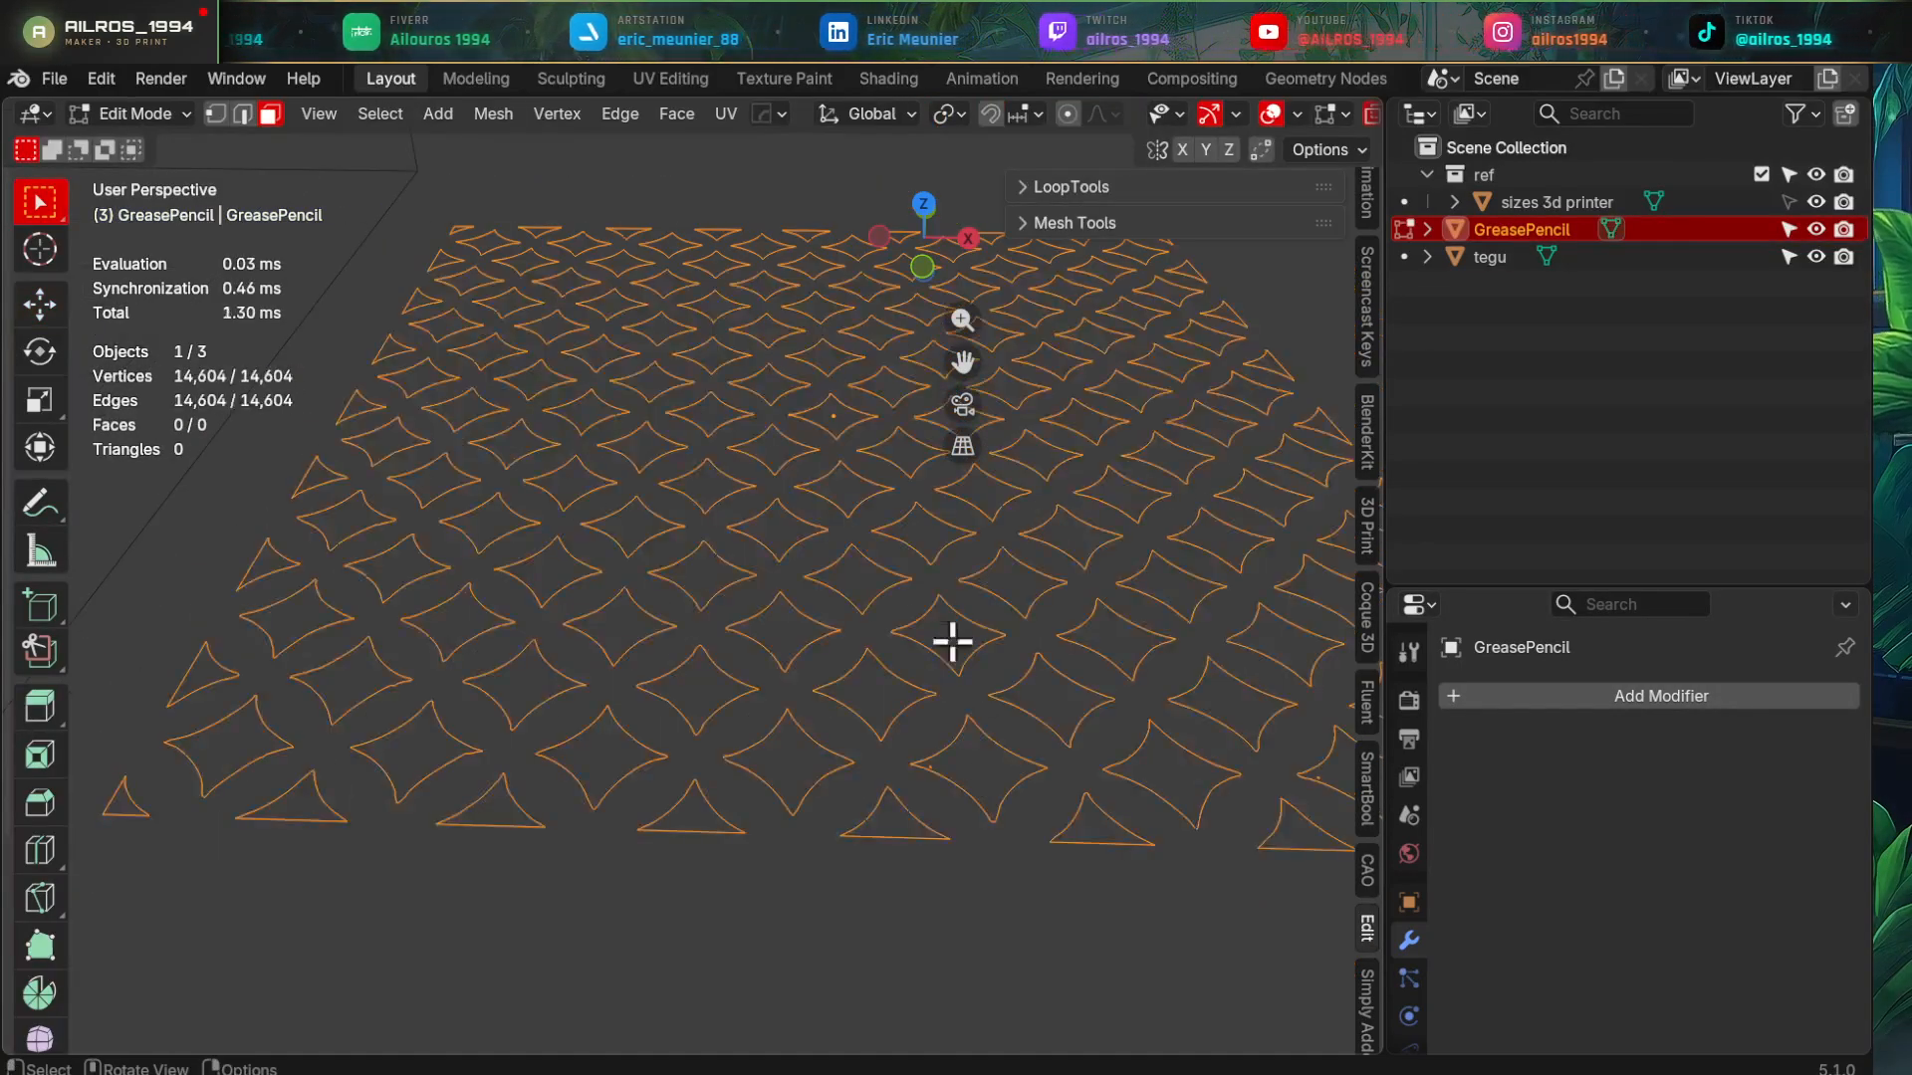
pyautogui.keyDown('shift'); pyautogui.moveTo(951, 640); pyautogui.dragTo(893, 664, button='middle'); pyautogui.keyUp('shift')
pyautogui.press('m')
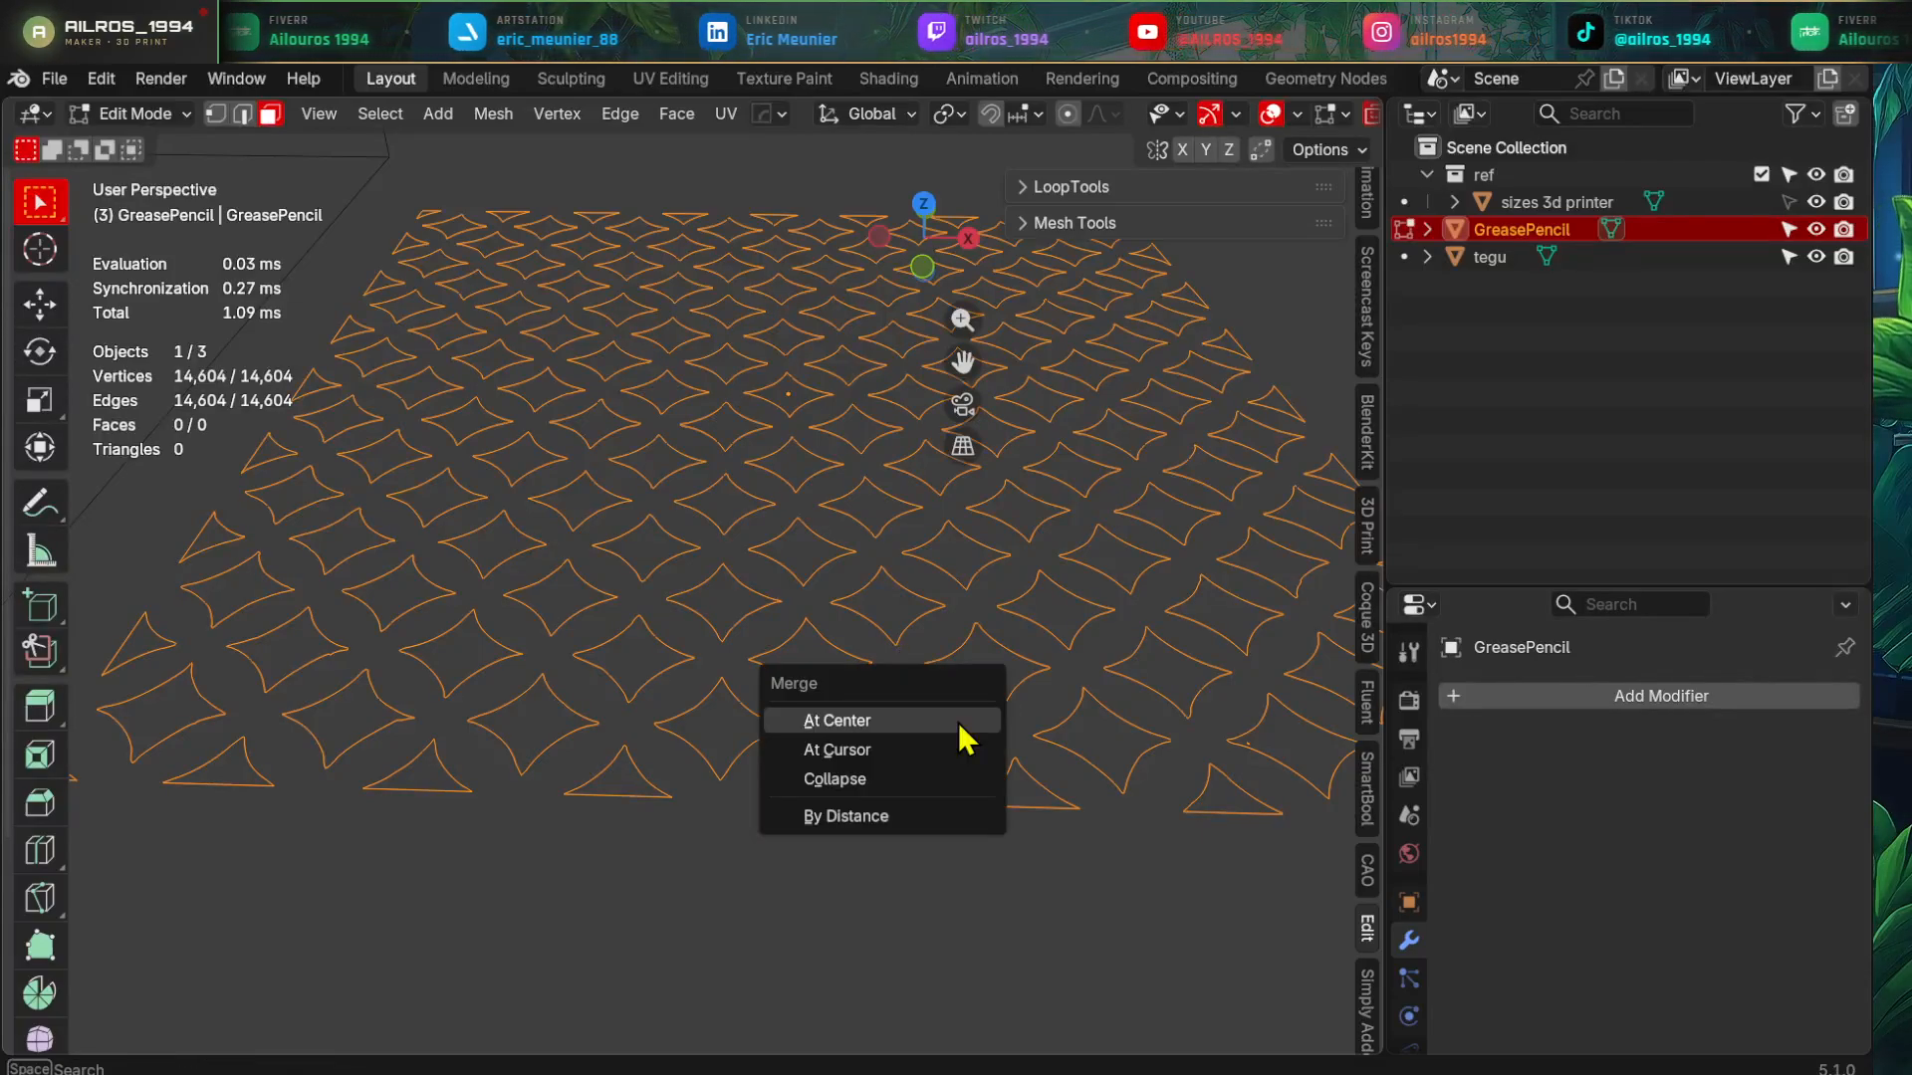
pyautogui.click(817, 814)
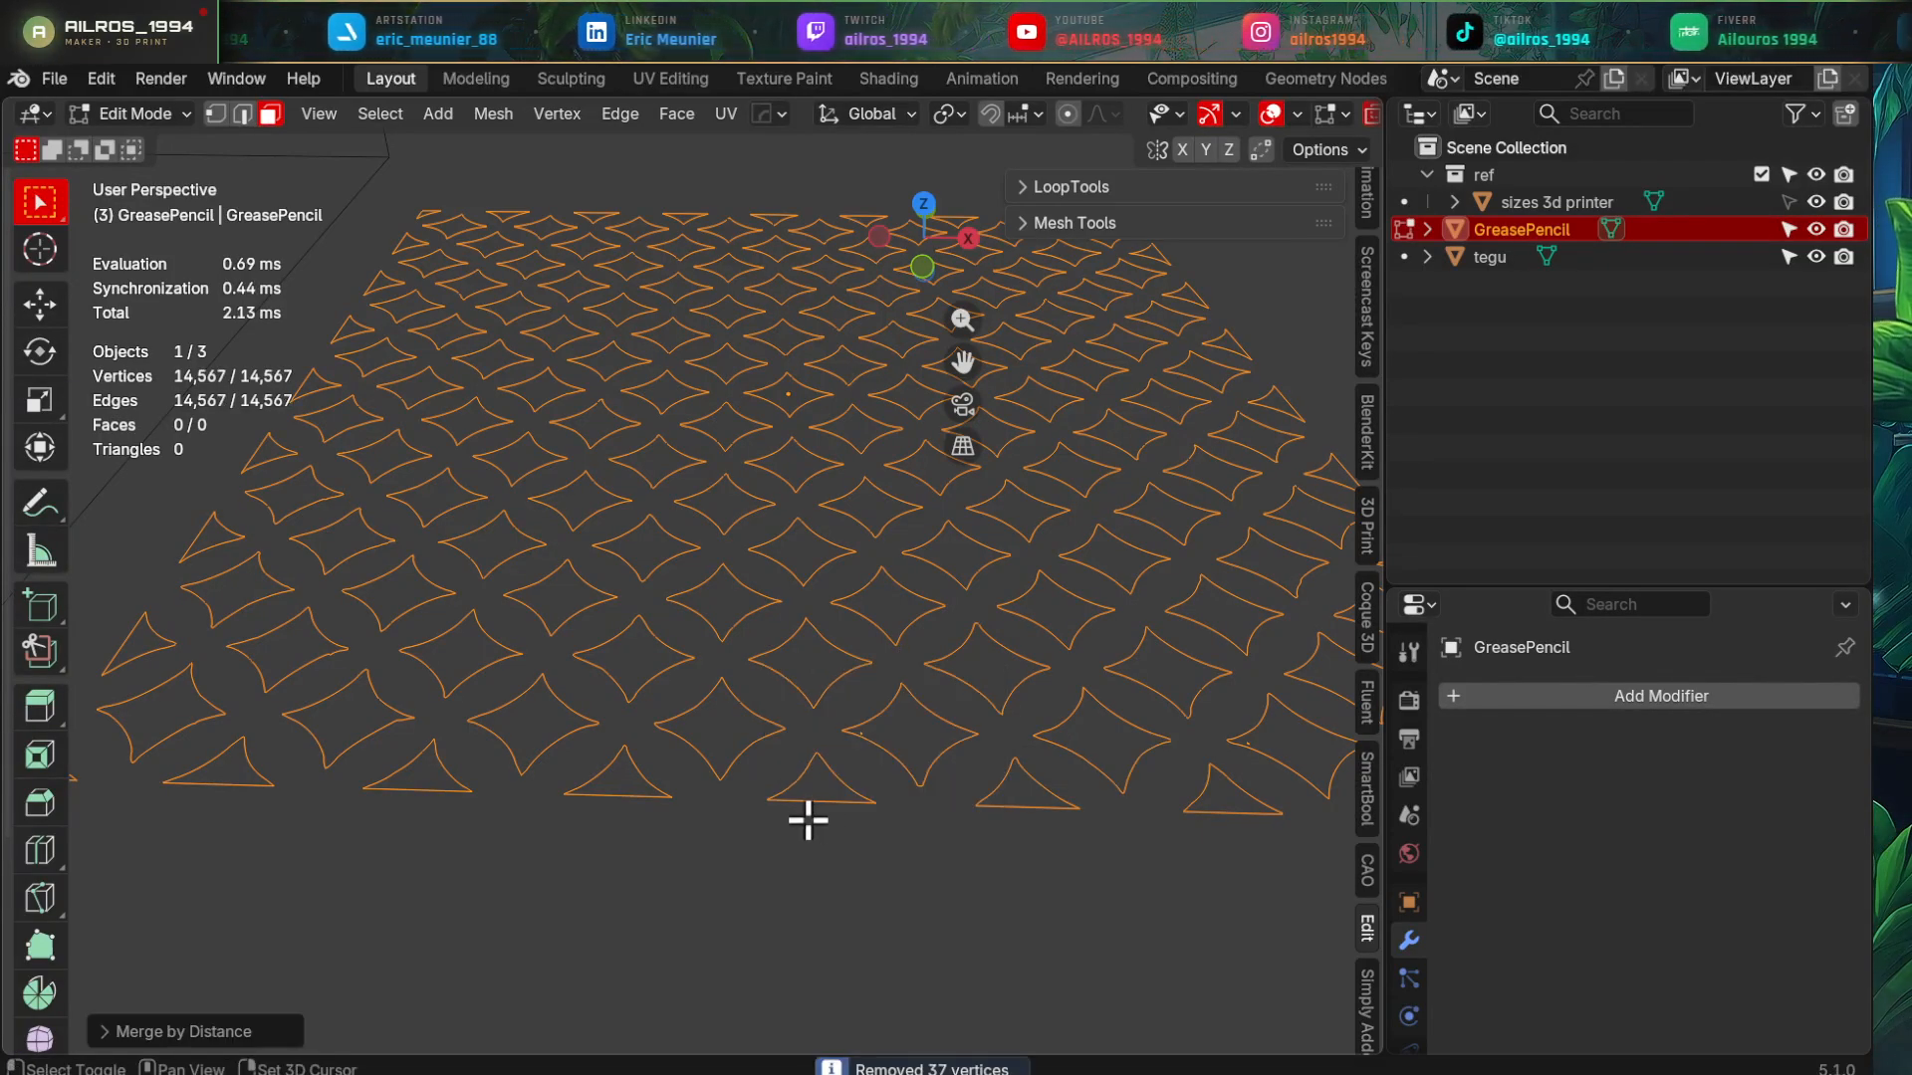
# - Fill the pattern's selected outlines with faces, check them in top view, and return to Object Mode
pyautogui.keyDown('shift'); pyautogui.moveTo(807, 820); pyautogui.dragTo(826, 740, button='middle'); pyautogui.keyUp('shift')
pyautogui.press('f')
pyautogui.press('KP_1')
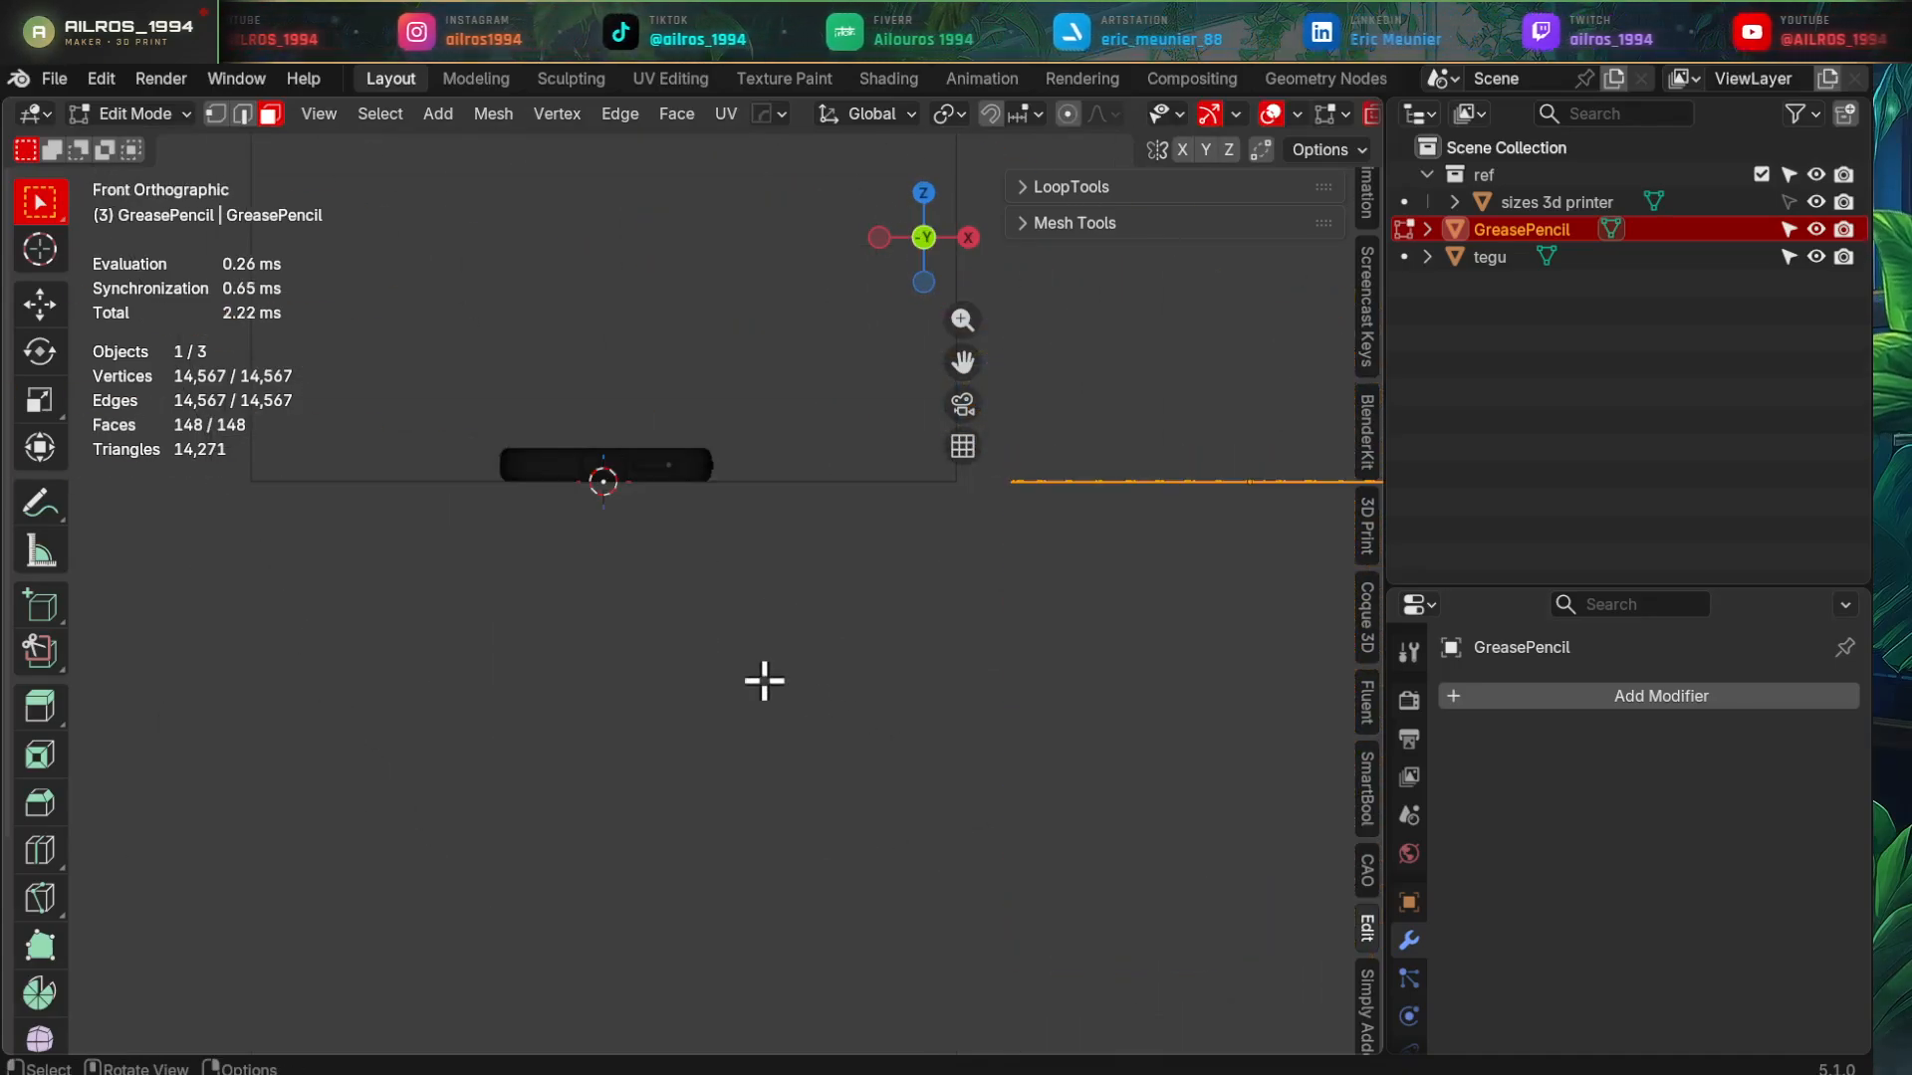
pyautogui.press('KP_7')
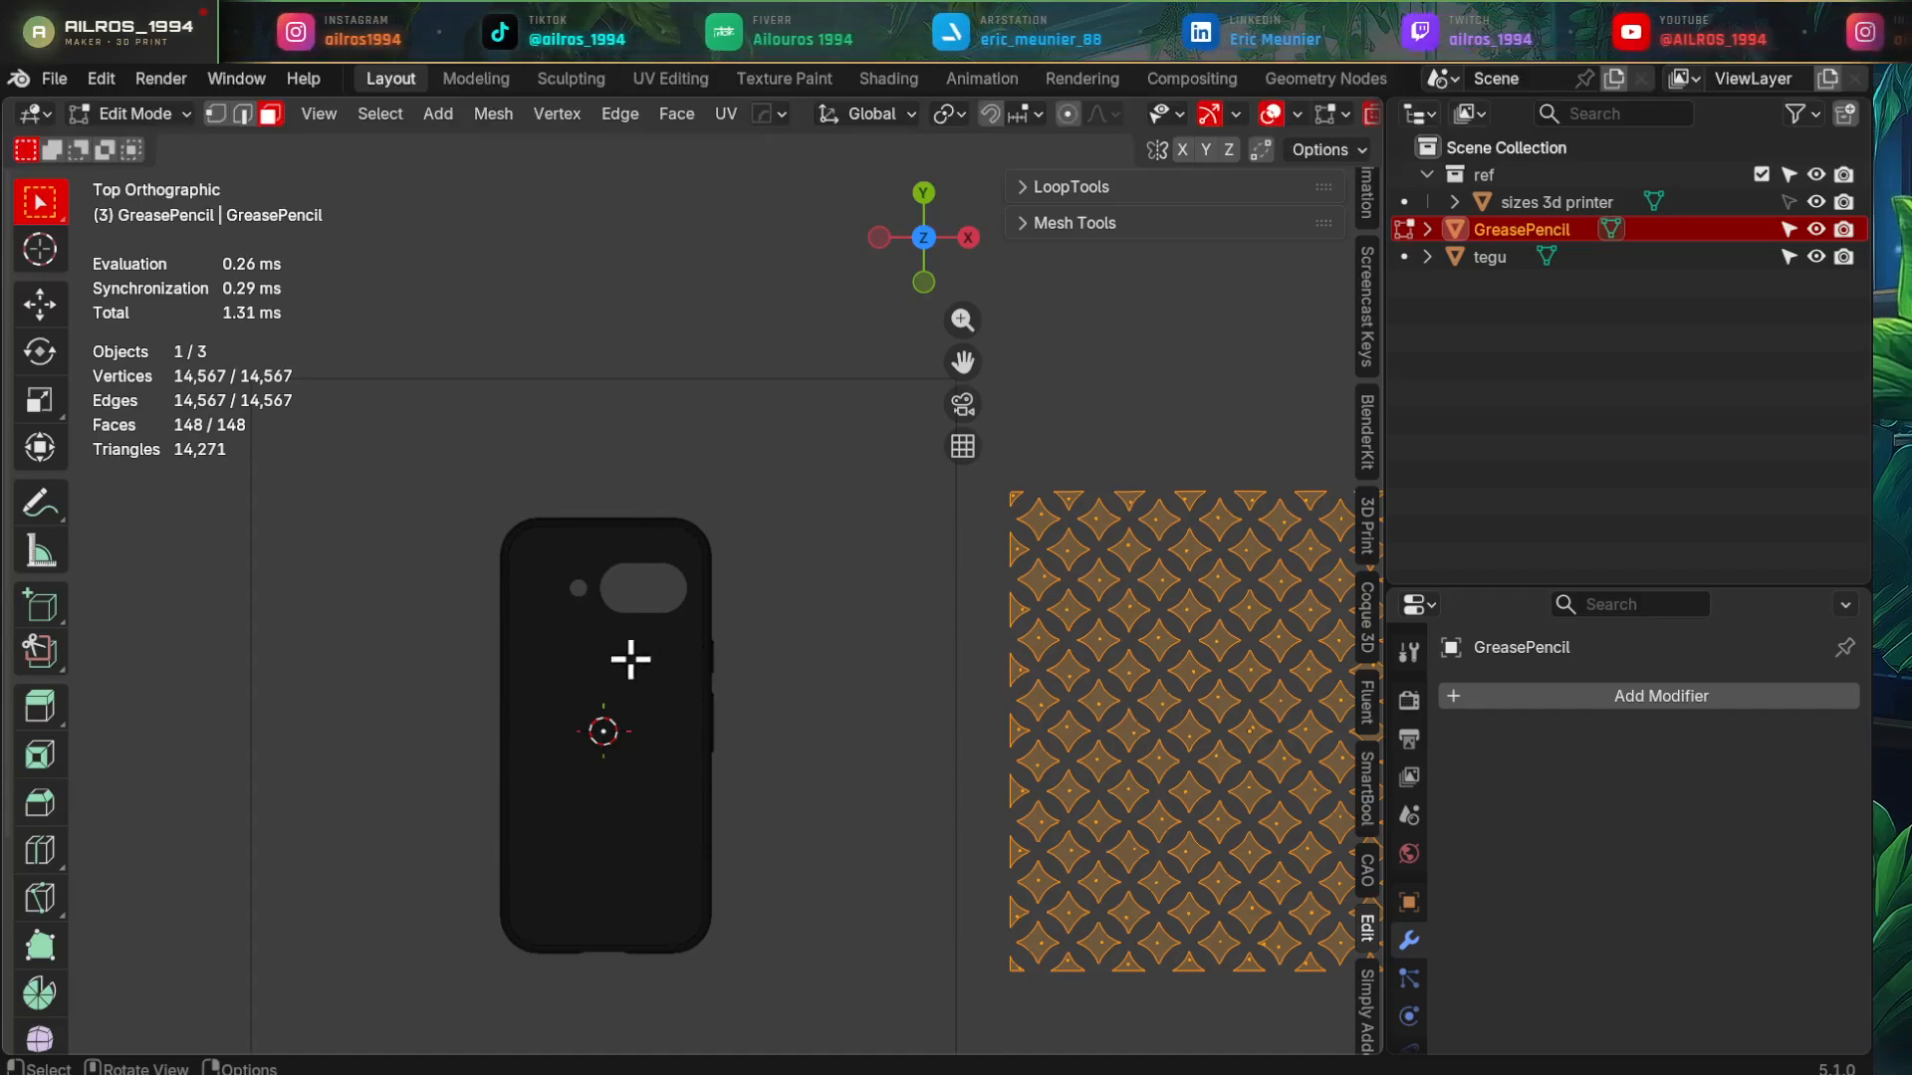
pyautogui.press('z')
pyautogui.keyDown('shift'); pyautogui.moveTo(678, 734); pyautogui.dragTo(708, 683, button='middle'); pyautogui.keyUp('shift')
pyautogui.press('z')
pyautogui.scroll(1, 608, 694)
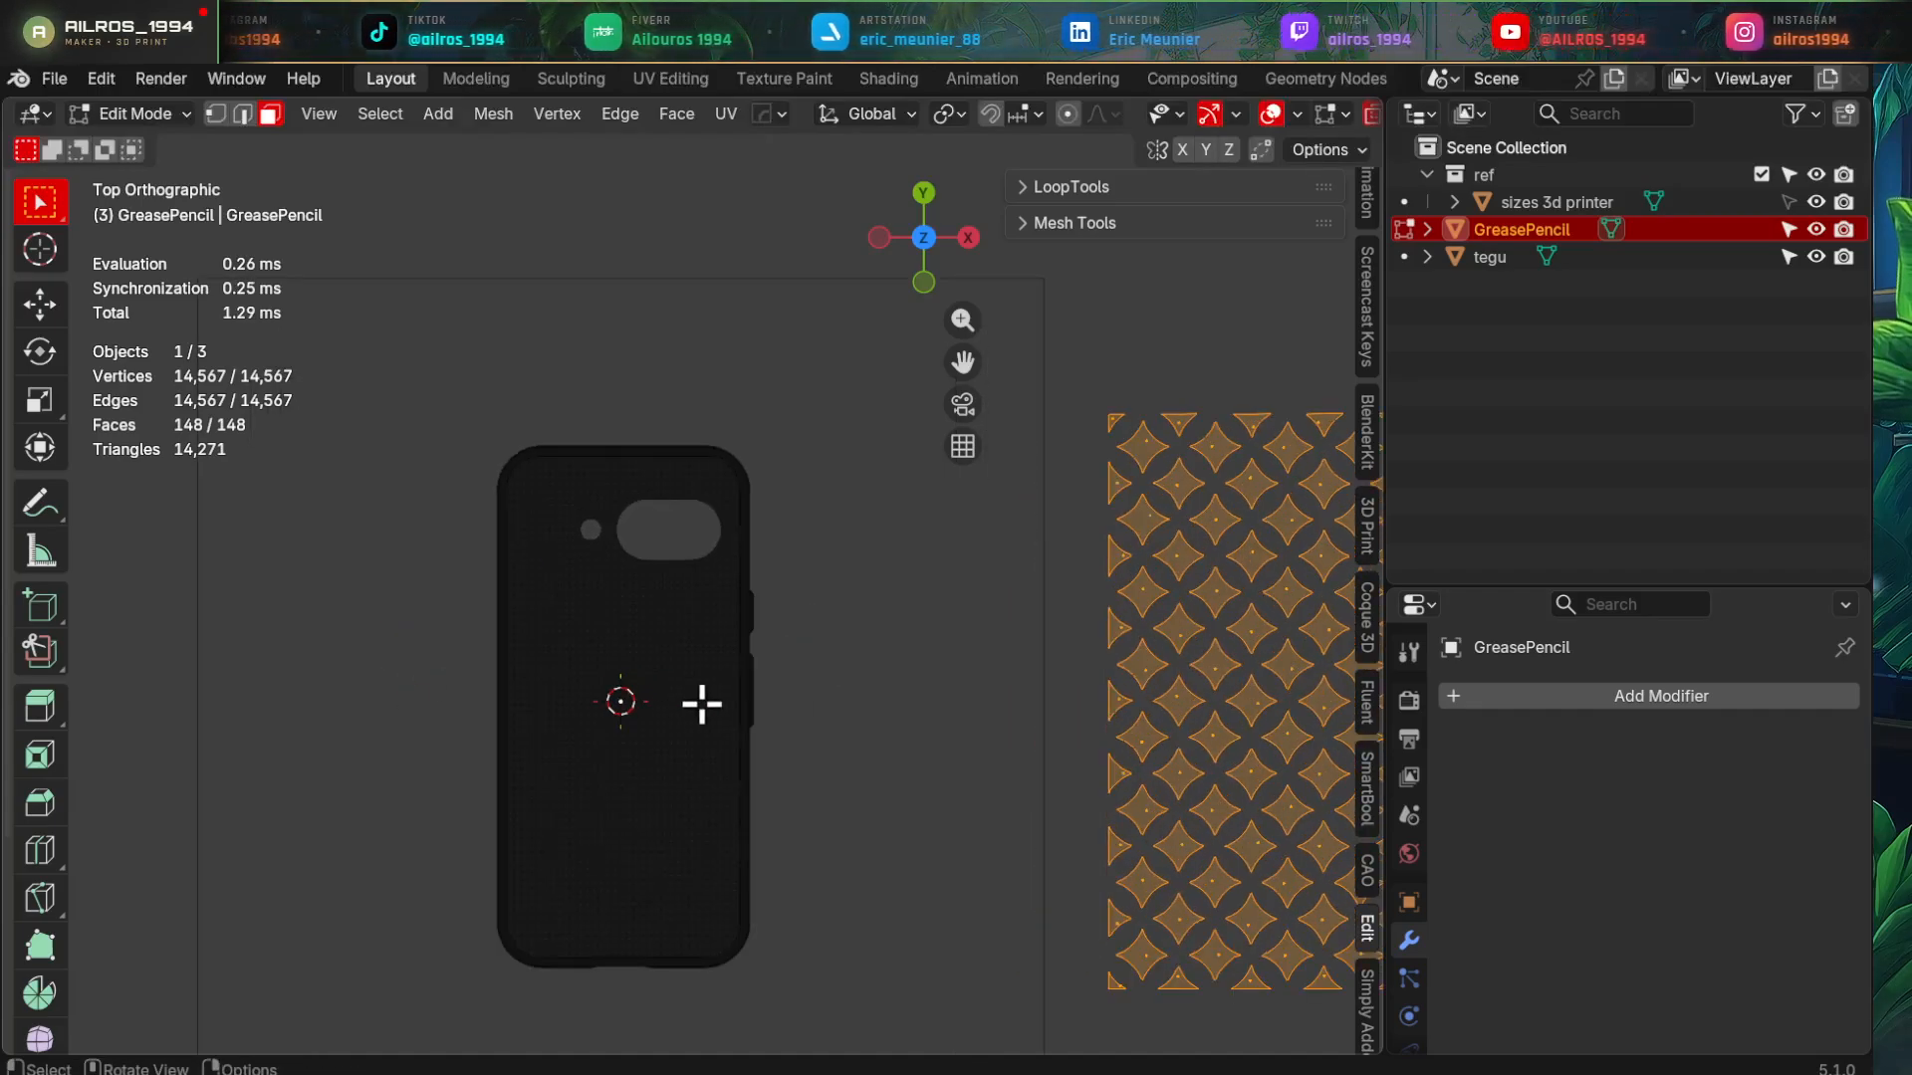
pyautogui.press('Tab')
# - Switch to solid shading, select the phone case and turn off the wireframe overlay
pyautogui.press('z')
pyautogui.press('z')
pyautogui.click(761, 696)
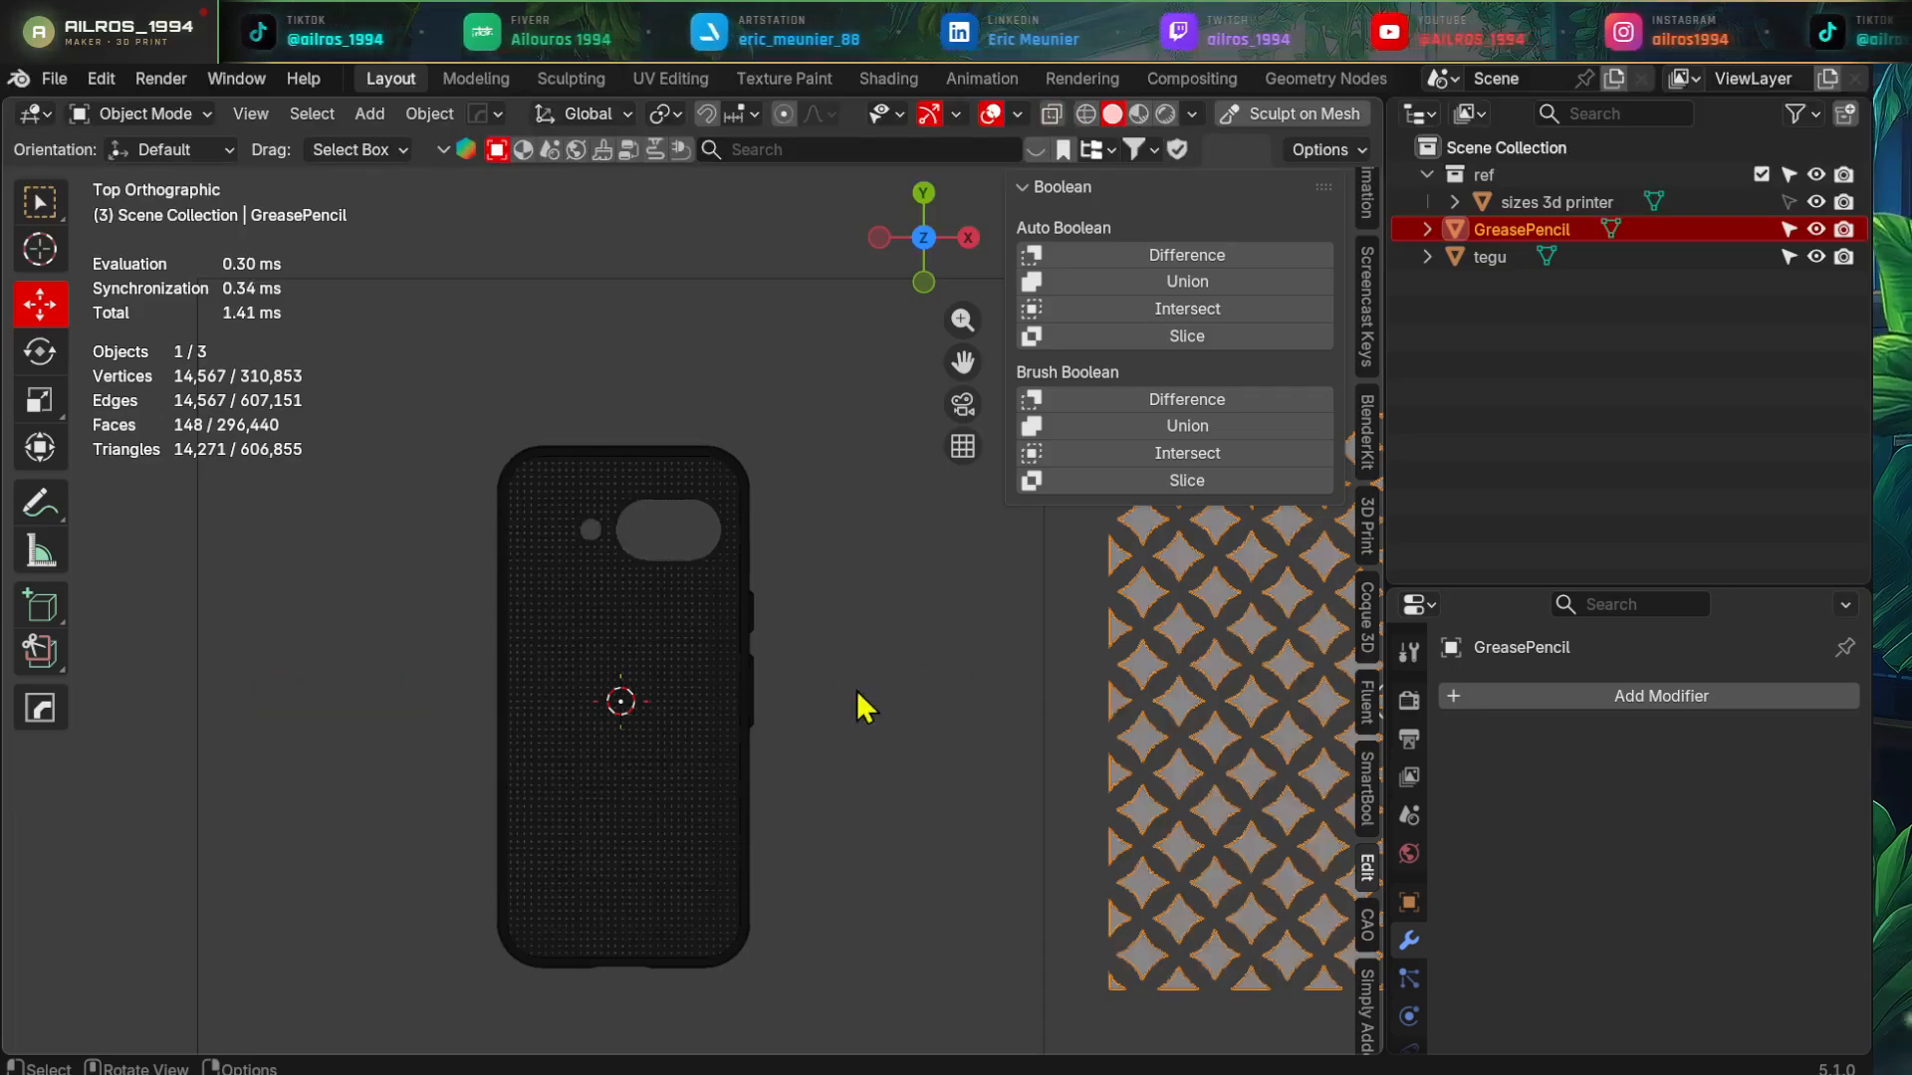
pyautogui.keyDown('shift'); pyautogui.moveTo(654, 739); pyautogui.dragTo(708, 618, button='middle'); pyautogui.keyUp('shift')
pyautogui.scroll(3, 708, 622)
pyautogui.moveTo(727, 820); pyautogui.dragTo(653, 674, button='middle')
pyautogui.scroll(2, 693, 711)
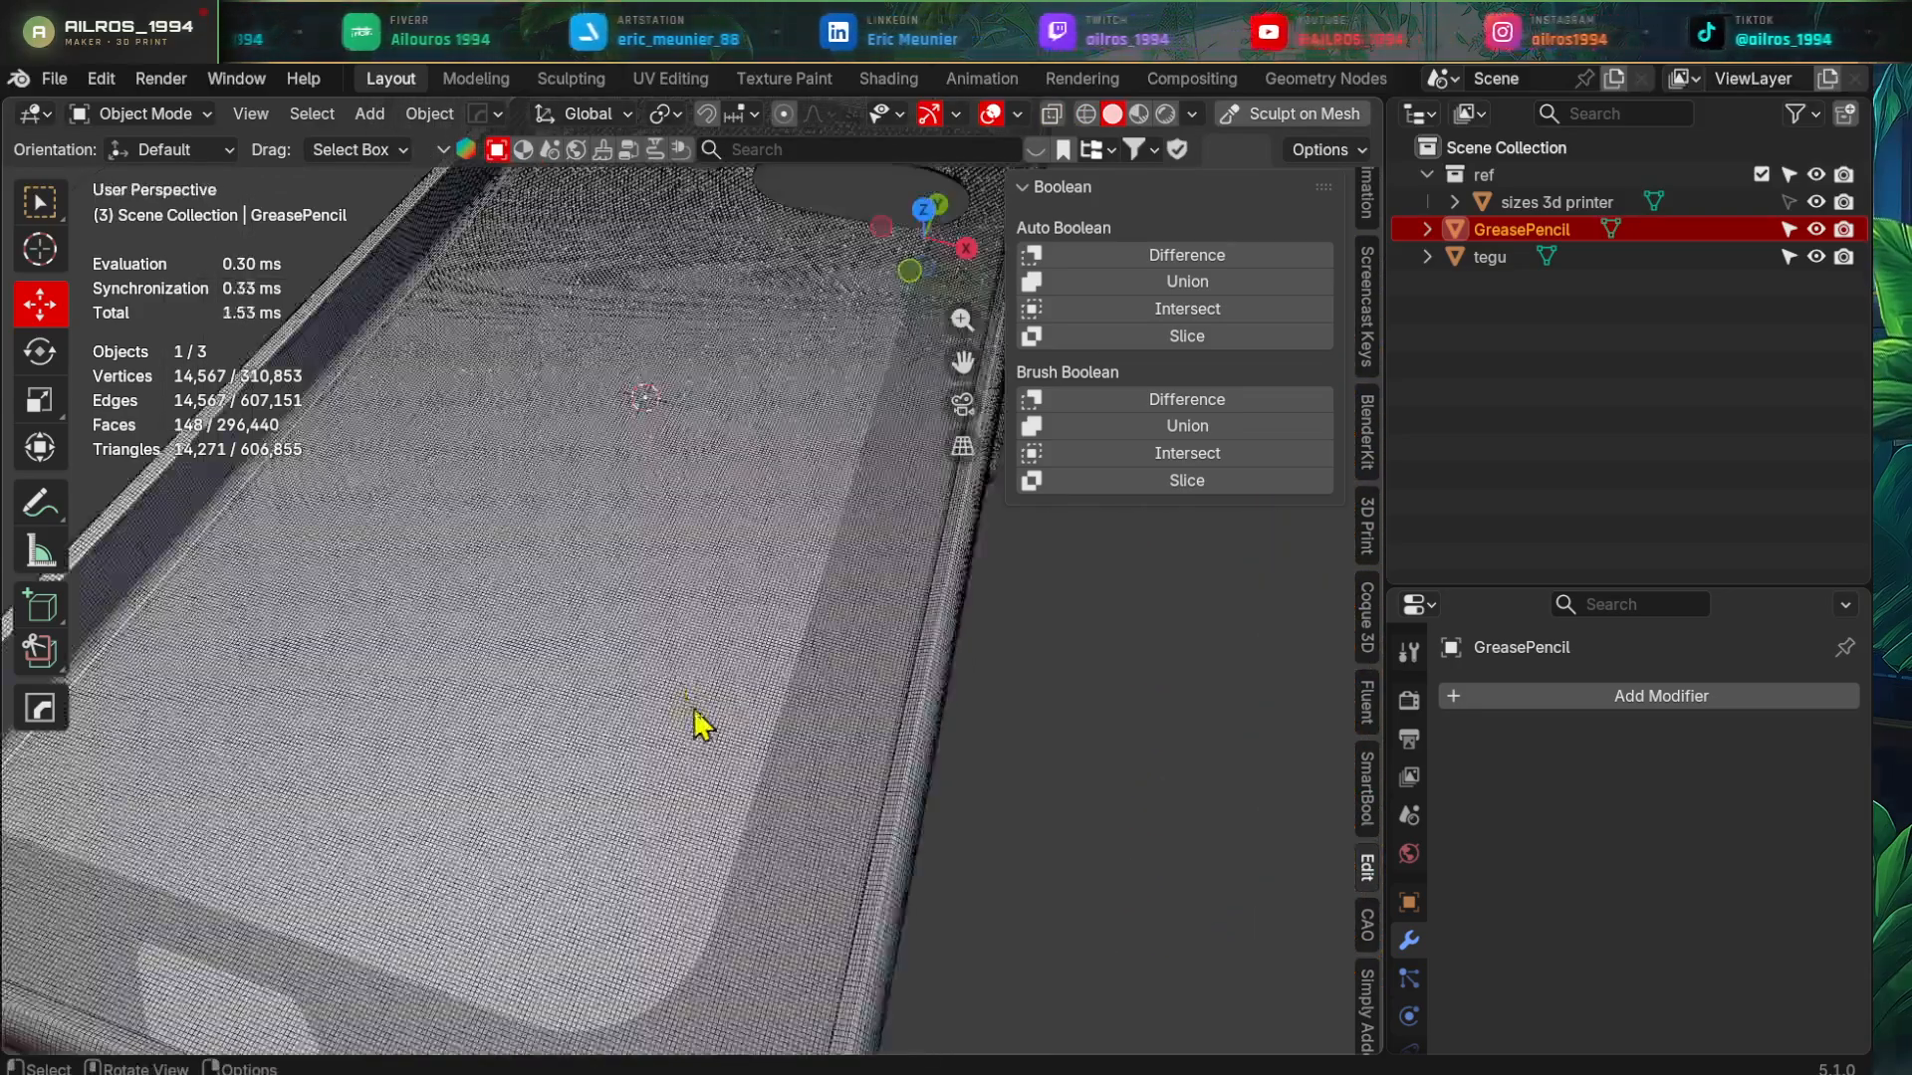
pyautogui.click(697, 712)
pyautogui.click(1019, 108)
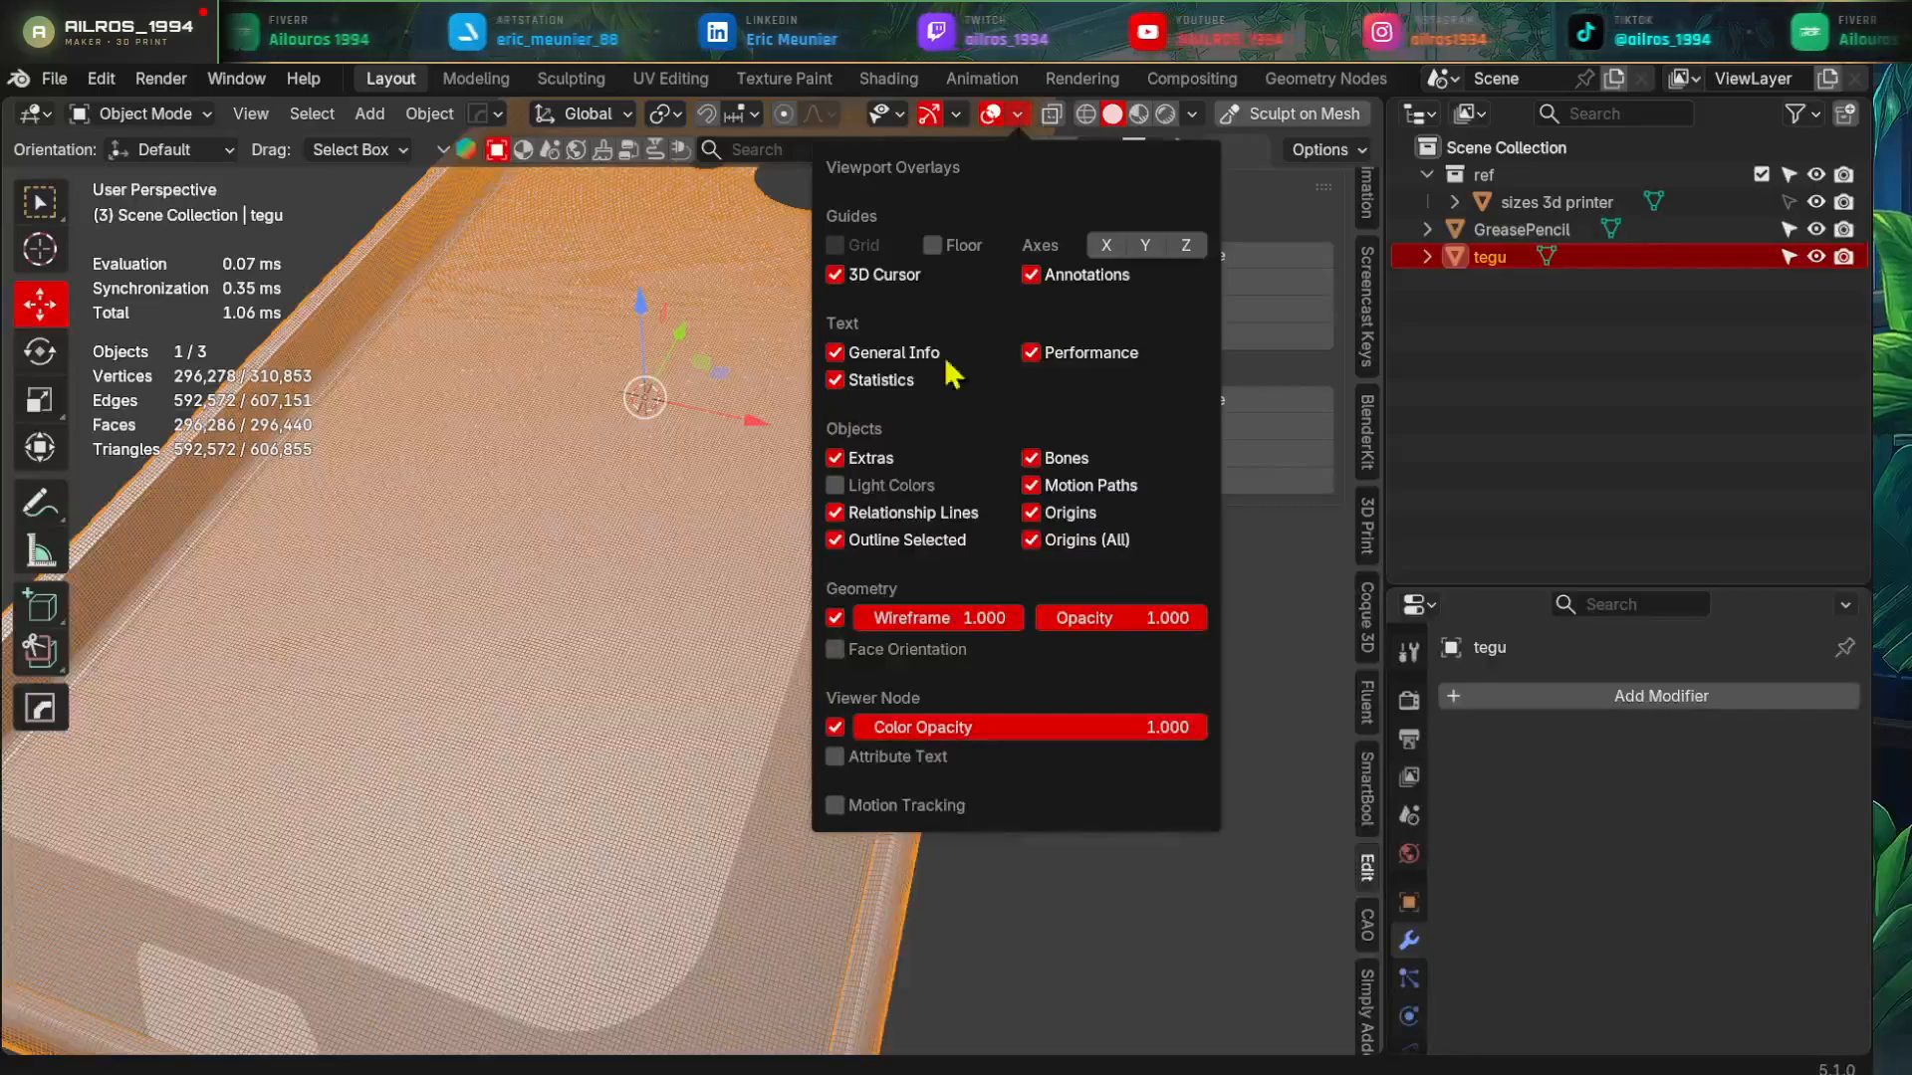
pyautogui.click(834, 617)
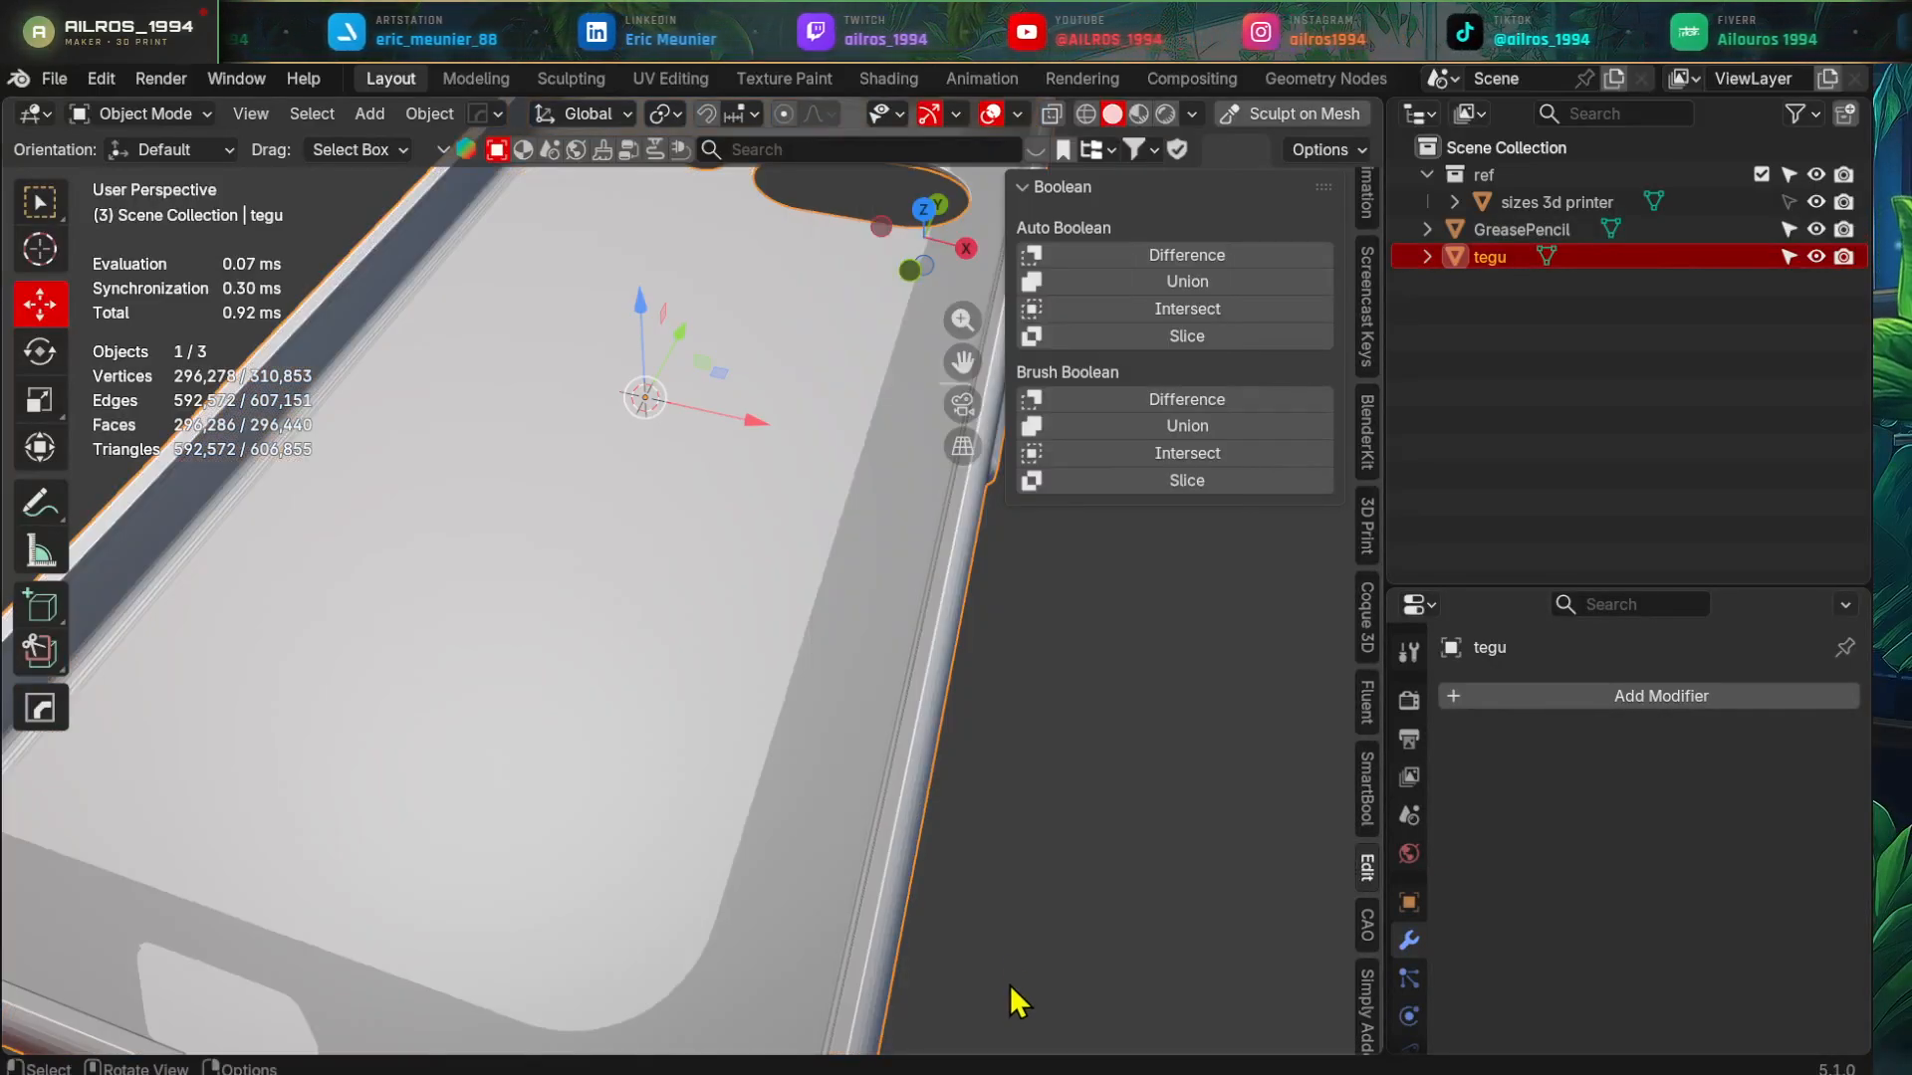
# - Show the phone case in top view, deselect it and switch the display to wireframe
pyautogui.scroll(-5, 729, 768)
pyautogui.keyDown('alt'); pyautogui.moveTo(851, 638); pyautogui.dragTo(796, 602, button='middle'); pyautogui.keyUp('alt')
pyautogui.keyDown('alt'); pyautogui.moveTo(786, 596); pyautogui.dragTo(703, 605, button='middle'); pyautogui.keyUp('alt')
pyautogui.scroll(2, 792, 643)
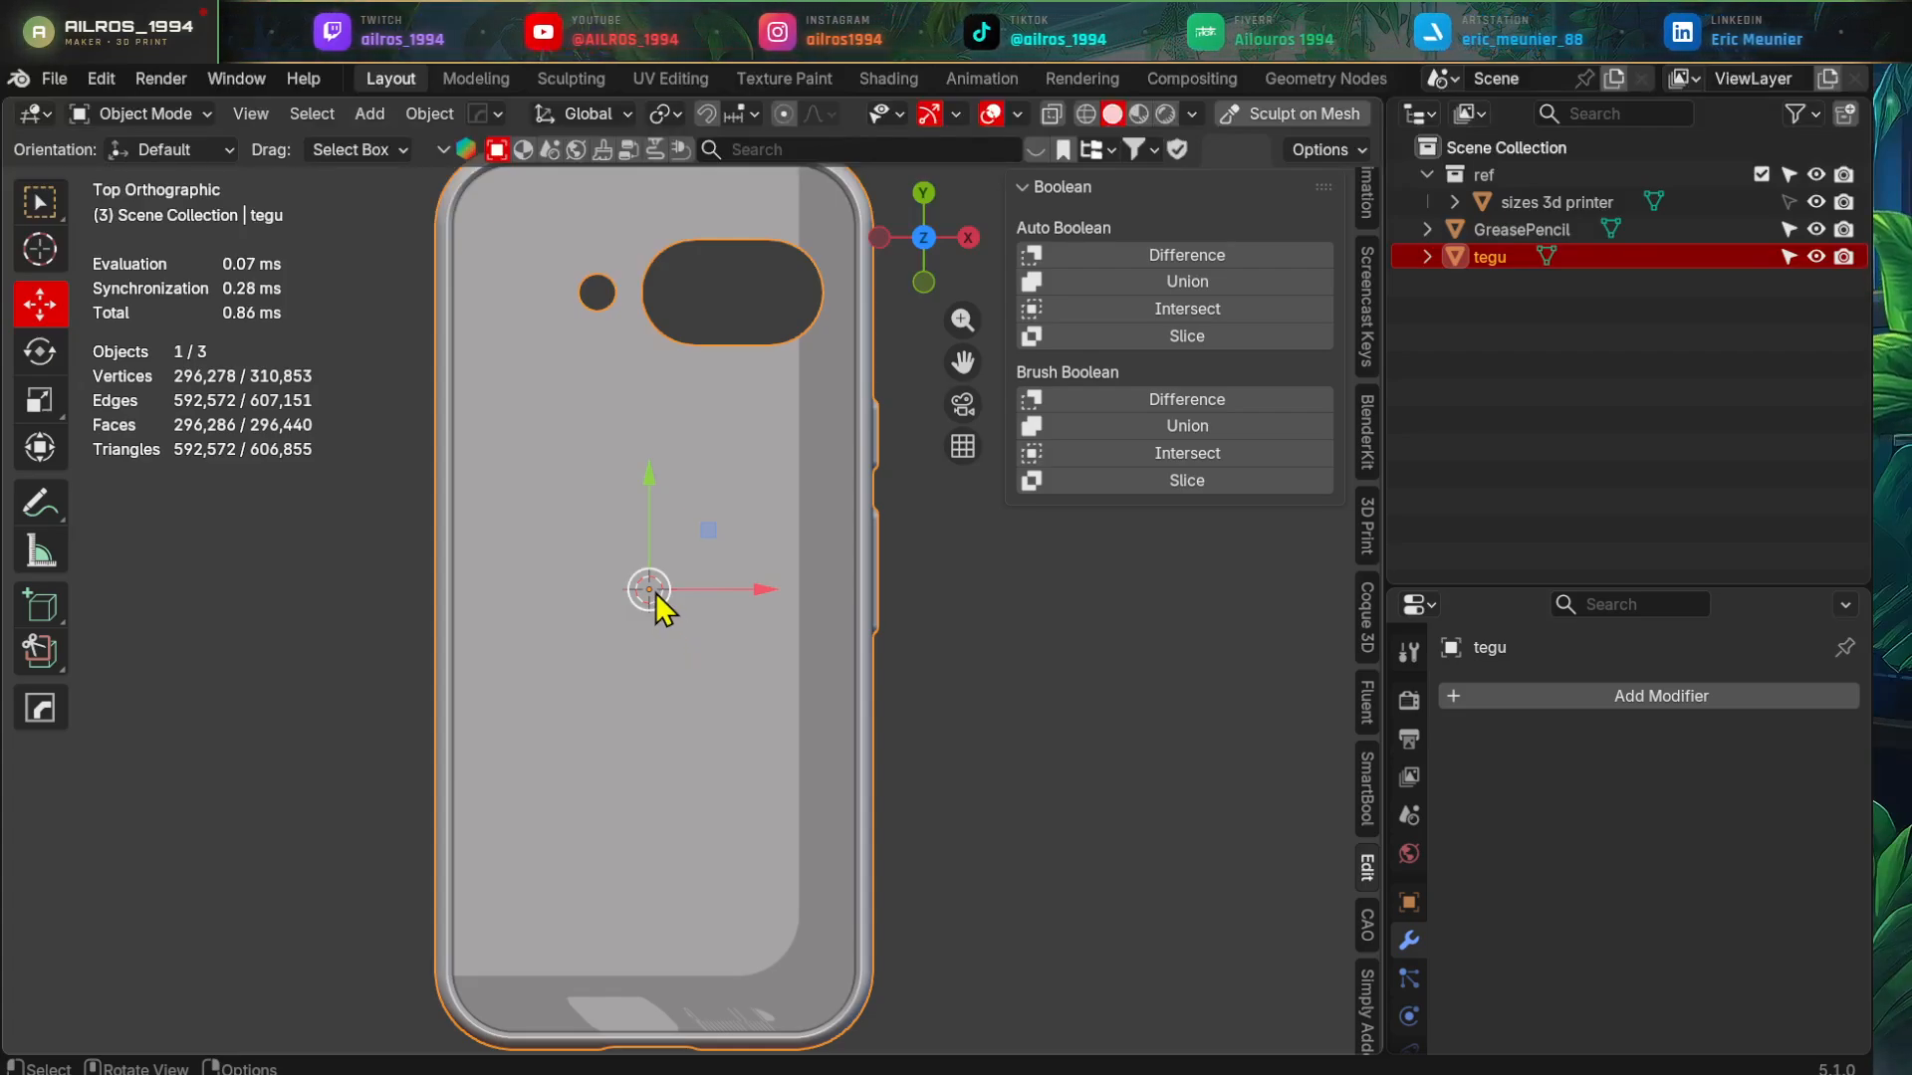
pyautogui.scroll(-1, 653, 592)
pyautogui.moveTo(679, 617)
pyautogui.keyDown('shift'); pyautogui.mouseDown(button='middle')
pyautogui.moveTo(655, 628)
pyautogui.moveTo(704, 606)
pyautogui.moveTo(468, 573)
pyautogui.moveTo(677, 684)
pyautogui.moveTo(642, 630)
pyautogui.moveTo(665, 617)
pyautogui.mouseUp(button='middle'); pyautogui.keyUp('shift')
pyautogui.click(951, 680)
pyautogui.scroll(1, 673, 677)
pyautogui.press('z')
pyautogui.click(665, 637)
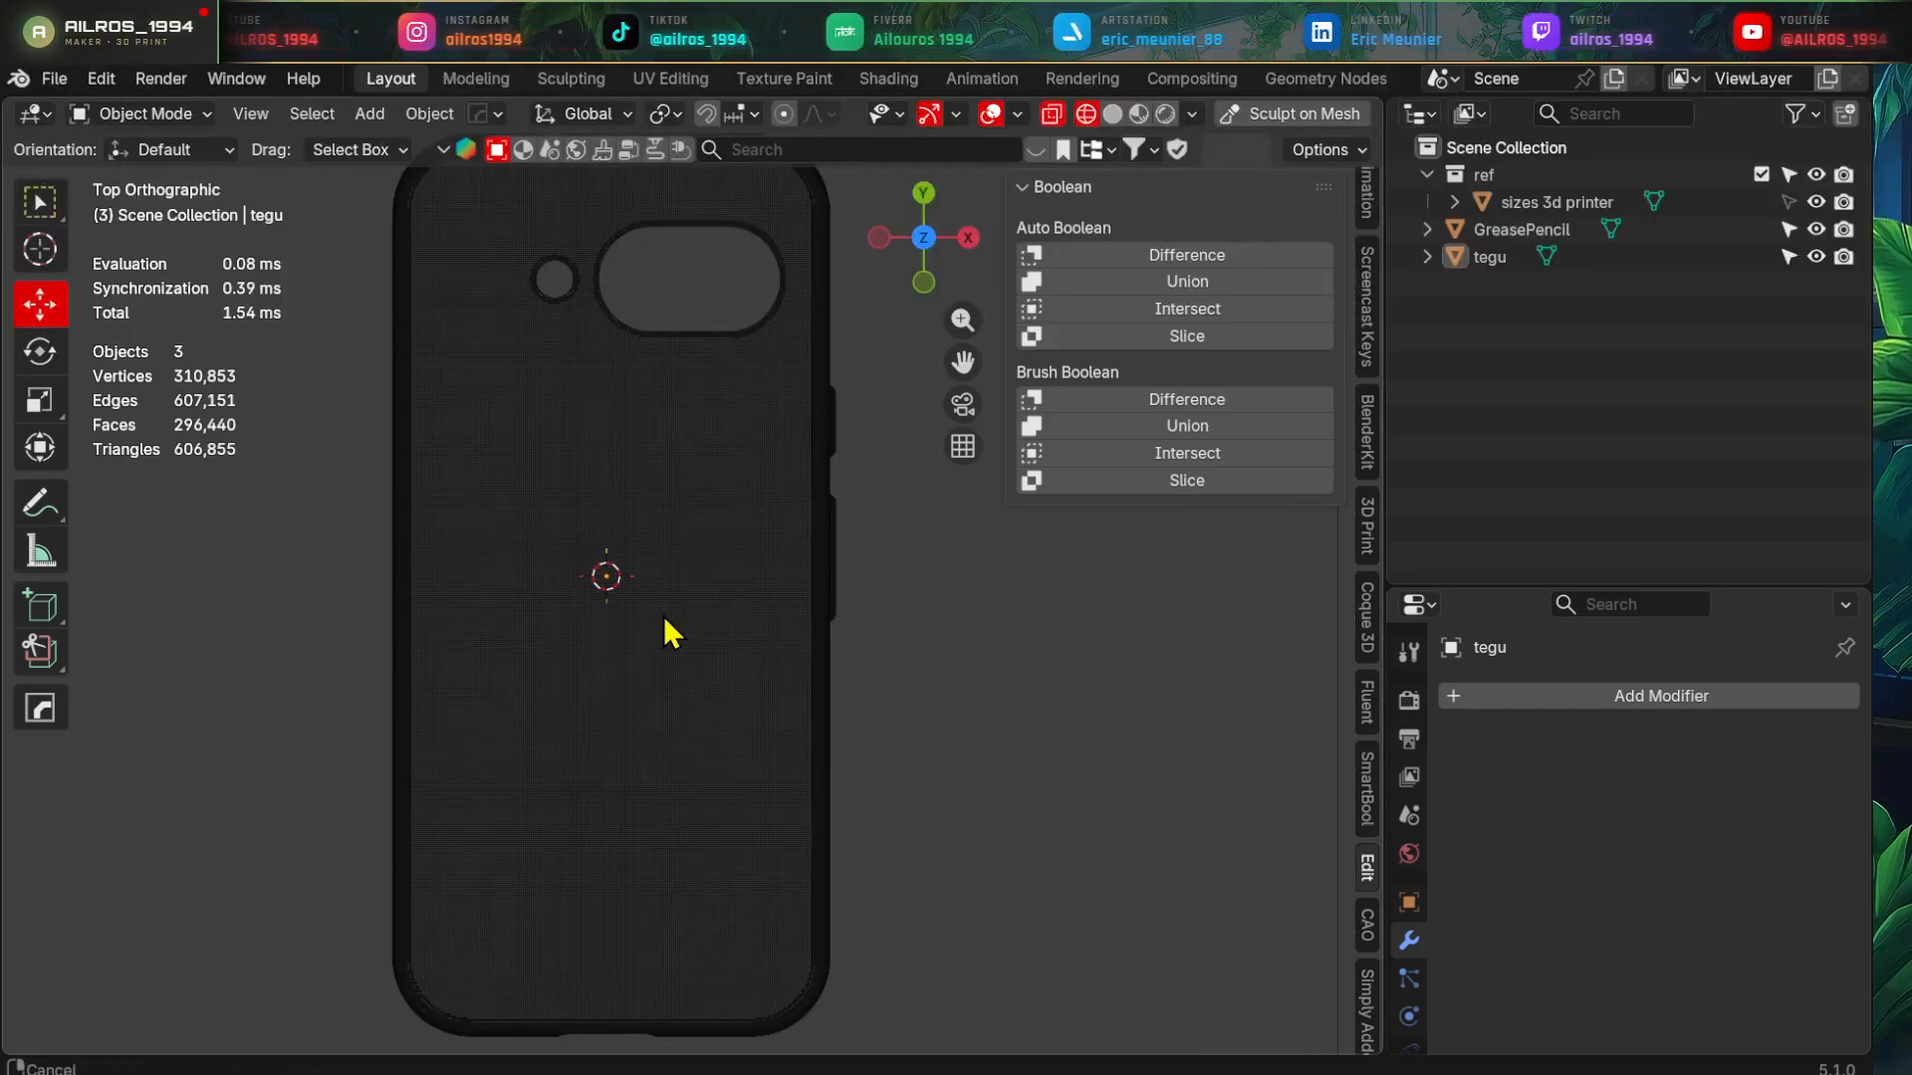
# - Add a mesh plane at the 3D cursor on the case and set its alignment to View
pyautogui.hotkey('shift', 'a')
pyautogui.moveTo(577, 284)
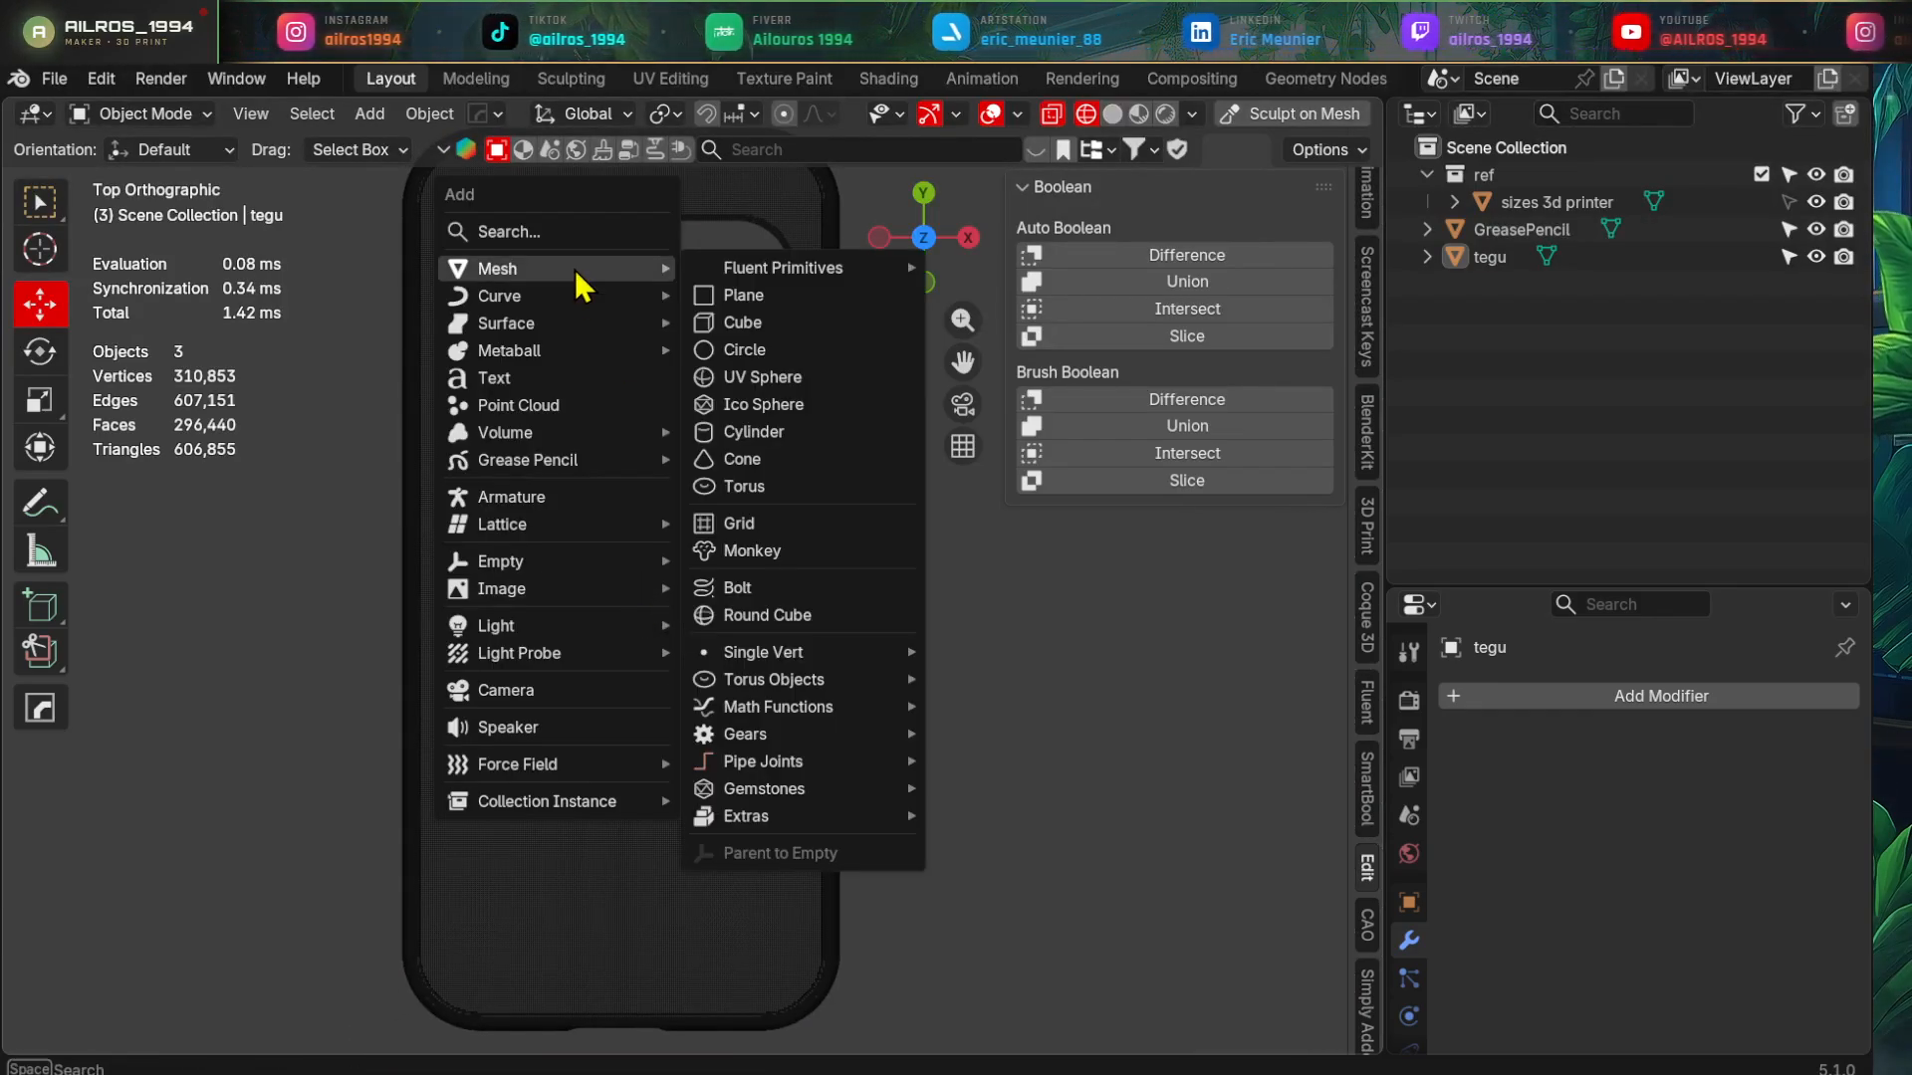
pyautogui.click(775, 299)
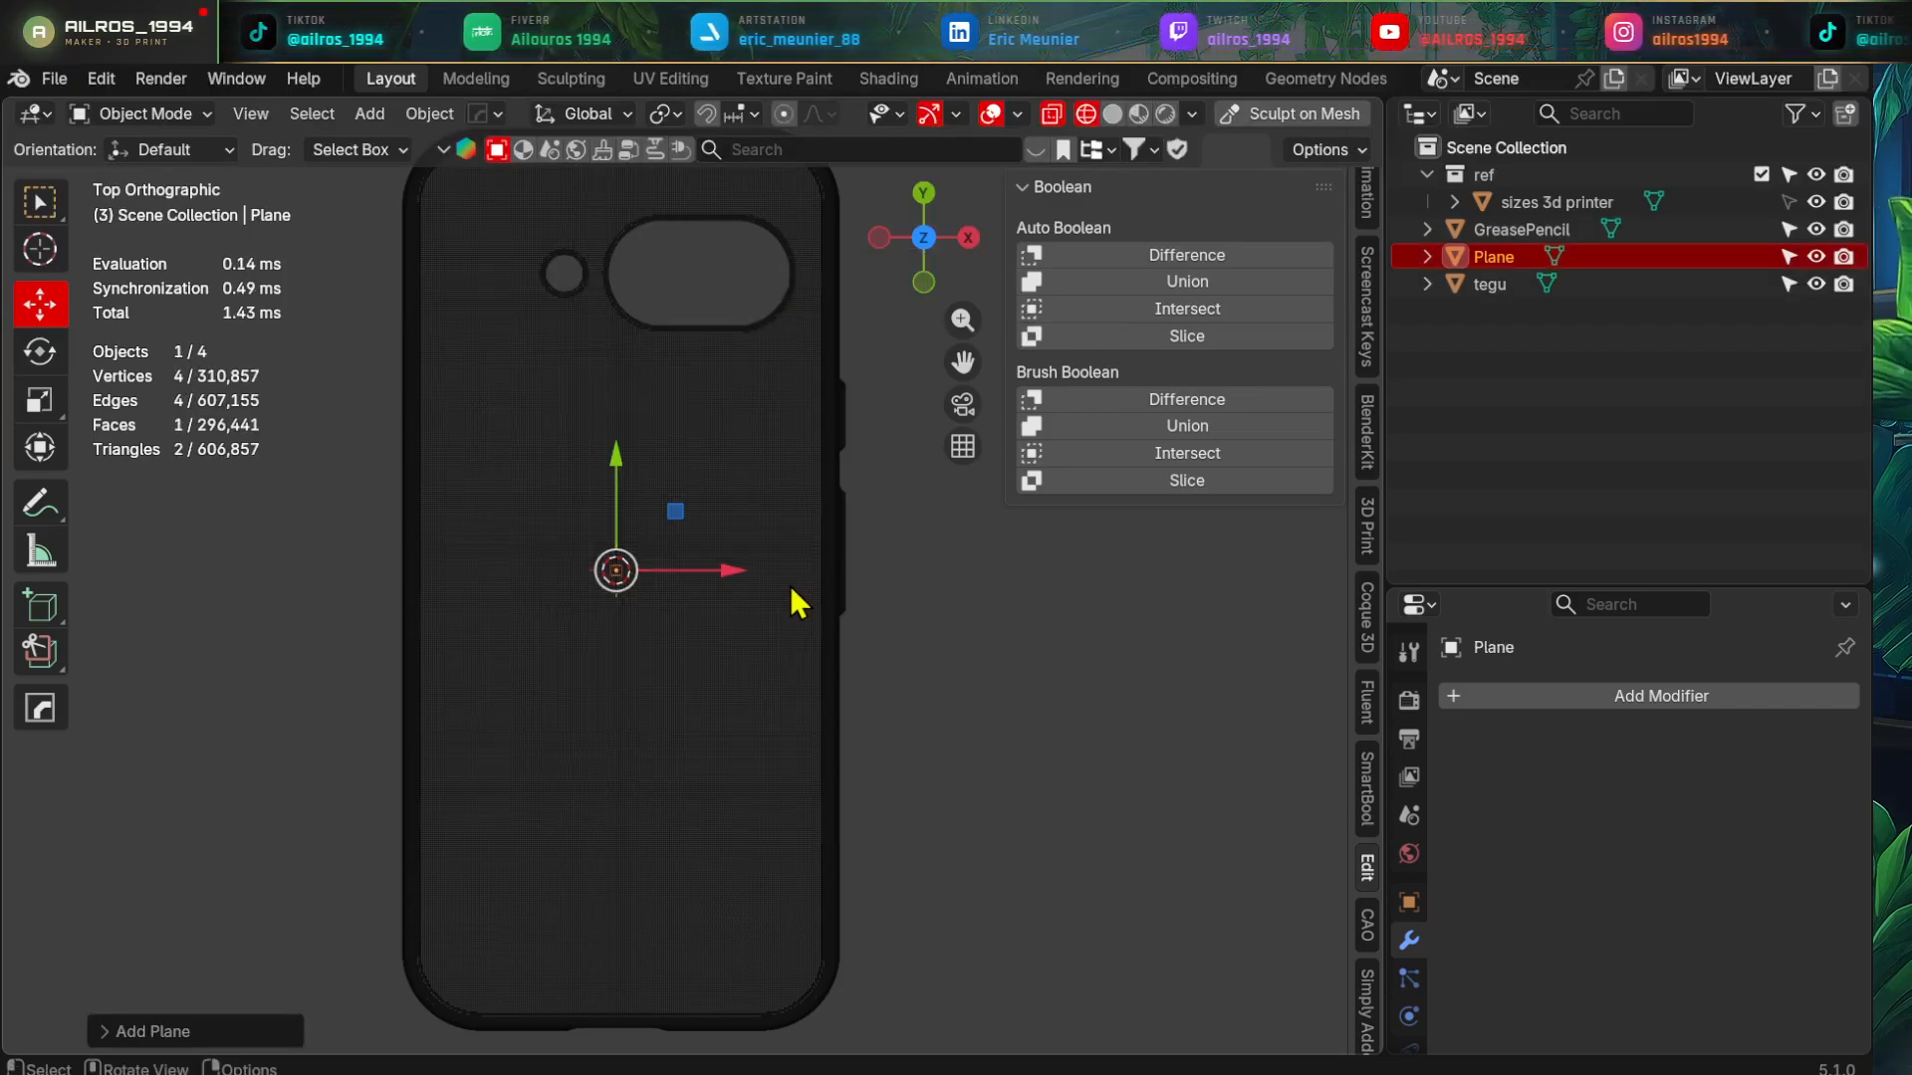
pyautogui.click(150, 1031)
pyautogui.click(379, 876)
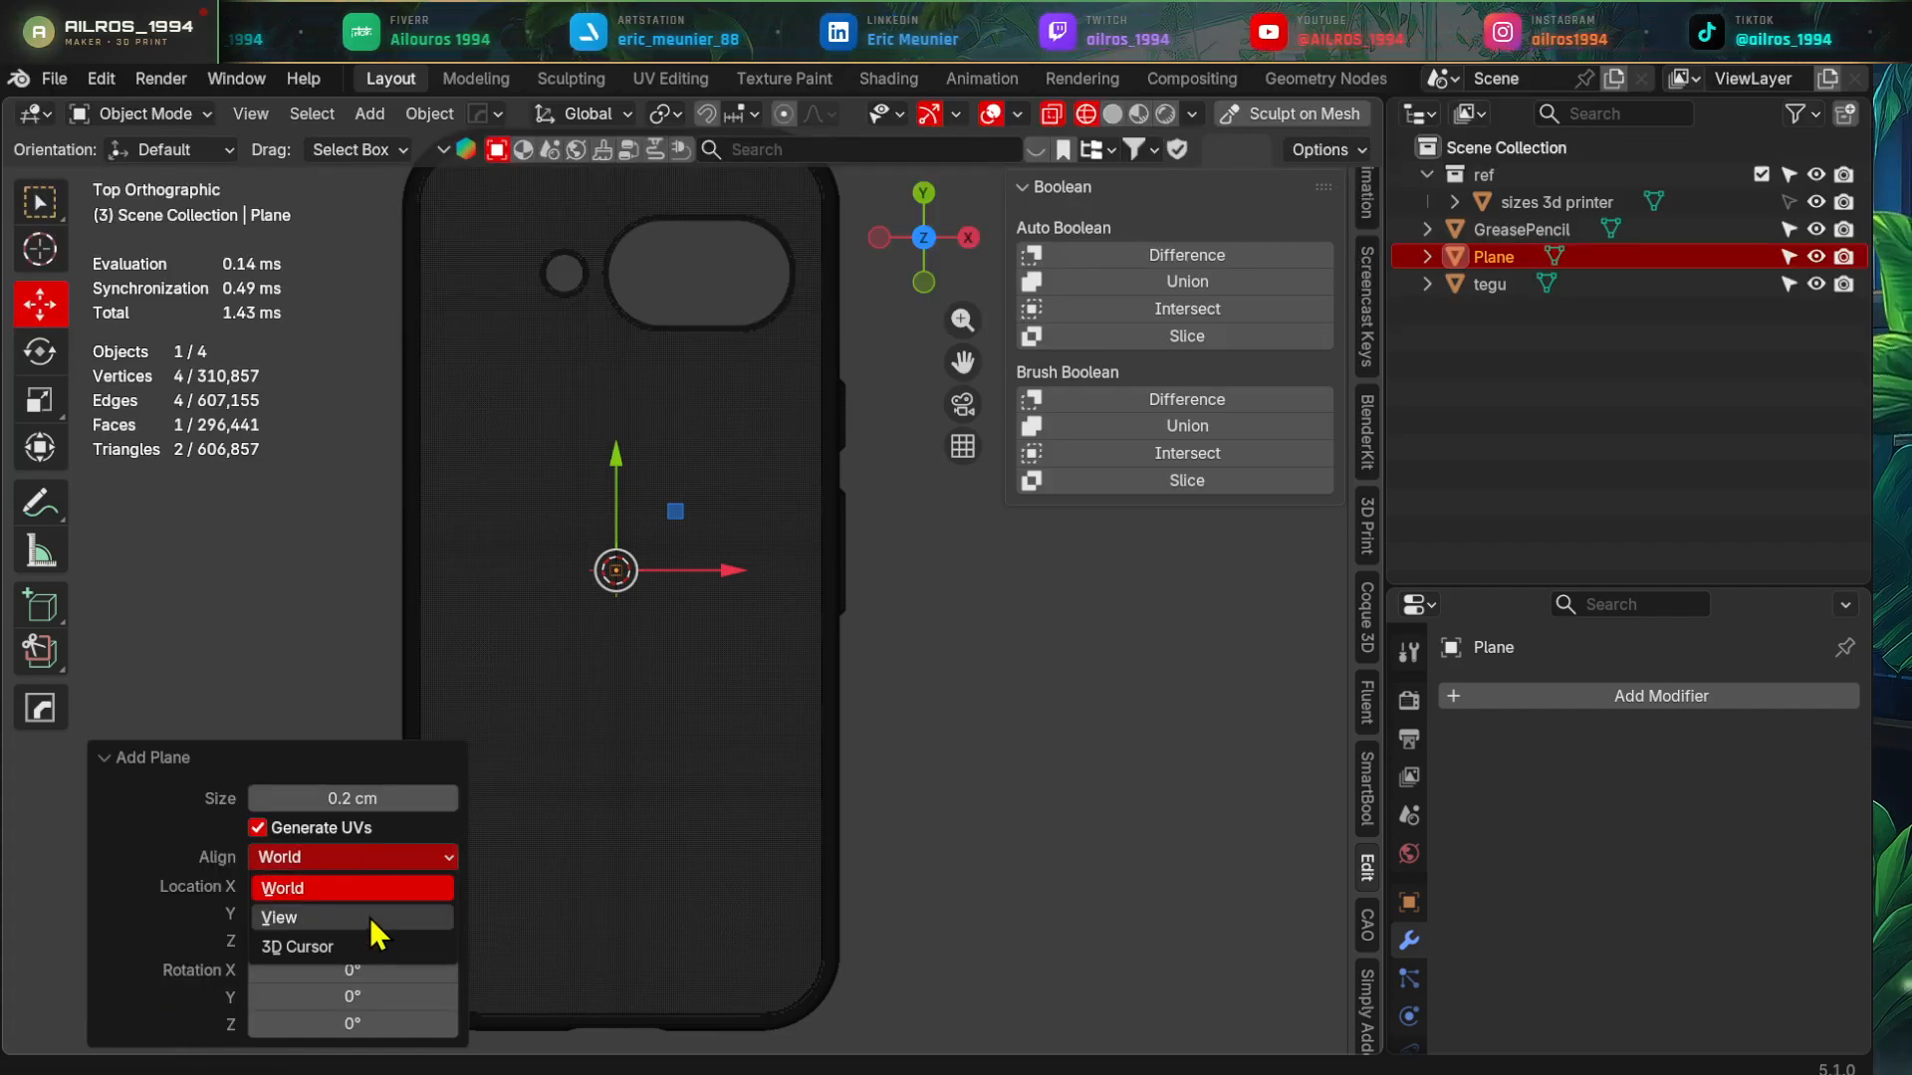
pyautogui.click(328, 911)
pyautogui.click(104, 758)
# - Scale the plane up in two passes until it spans nearly the inner width of the phone case
pyautogui.press('s')
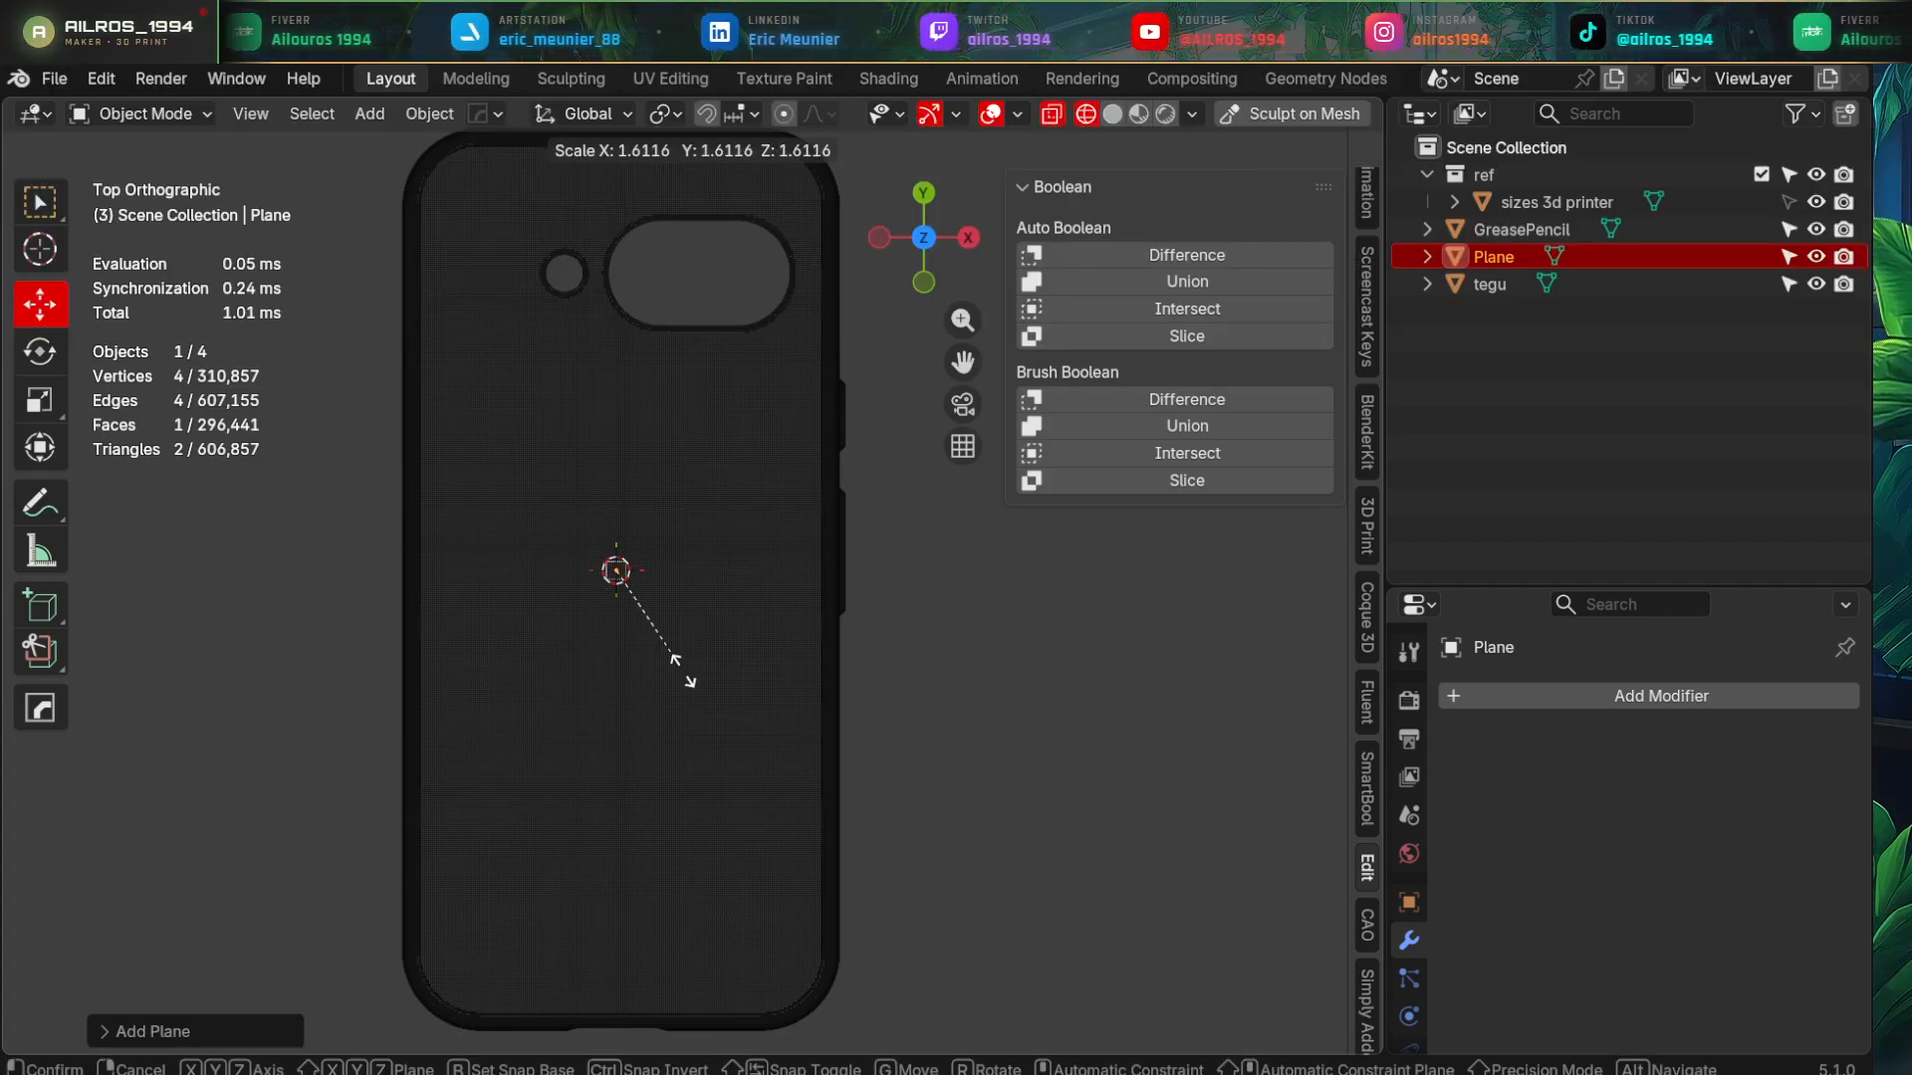
pyautogui.click(1068, 976)
pyautogui.press('s')
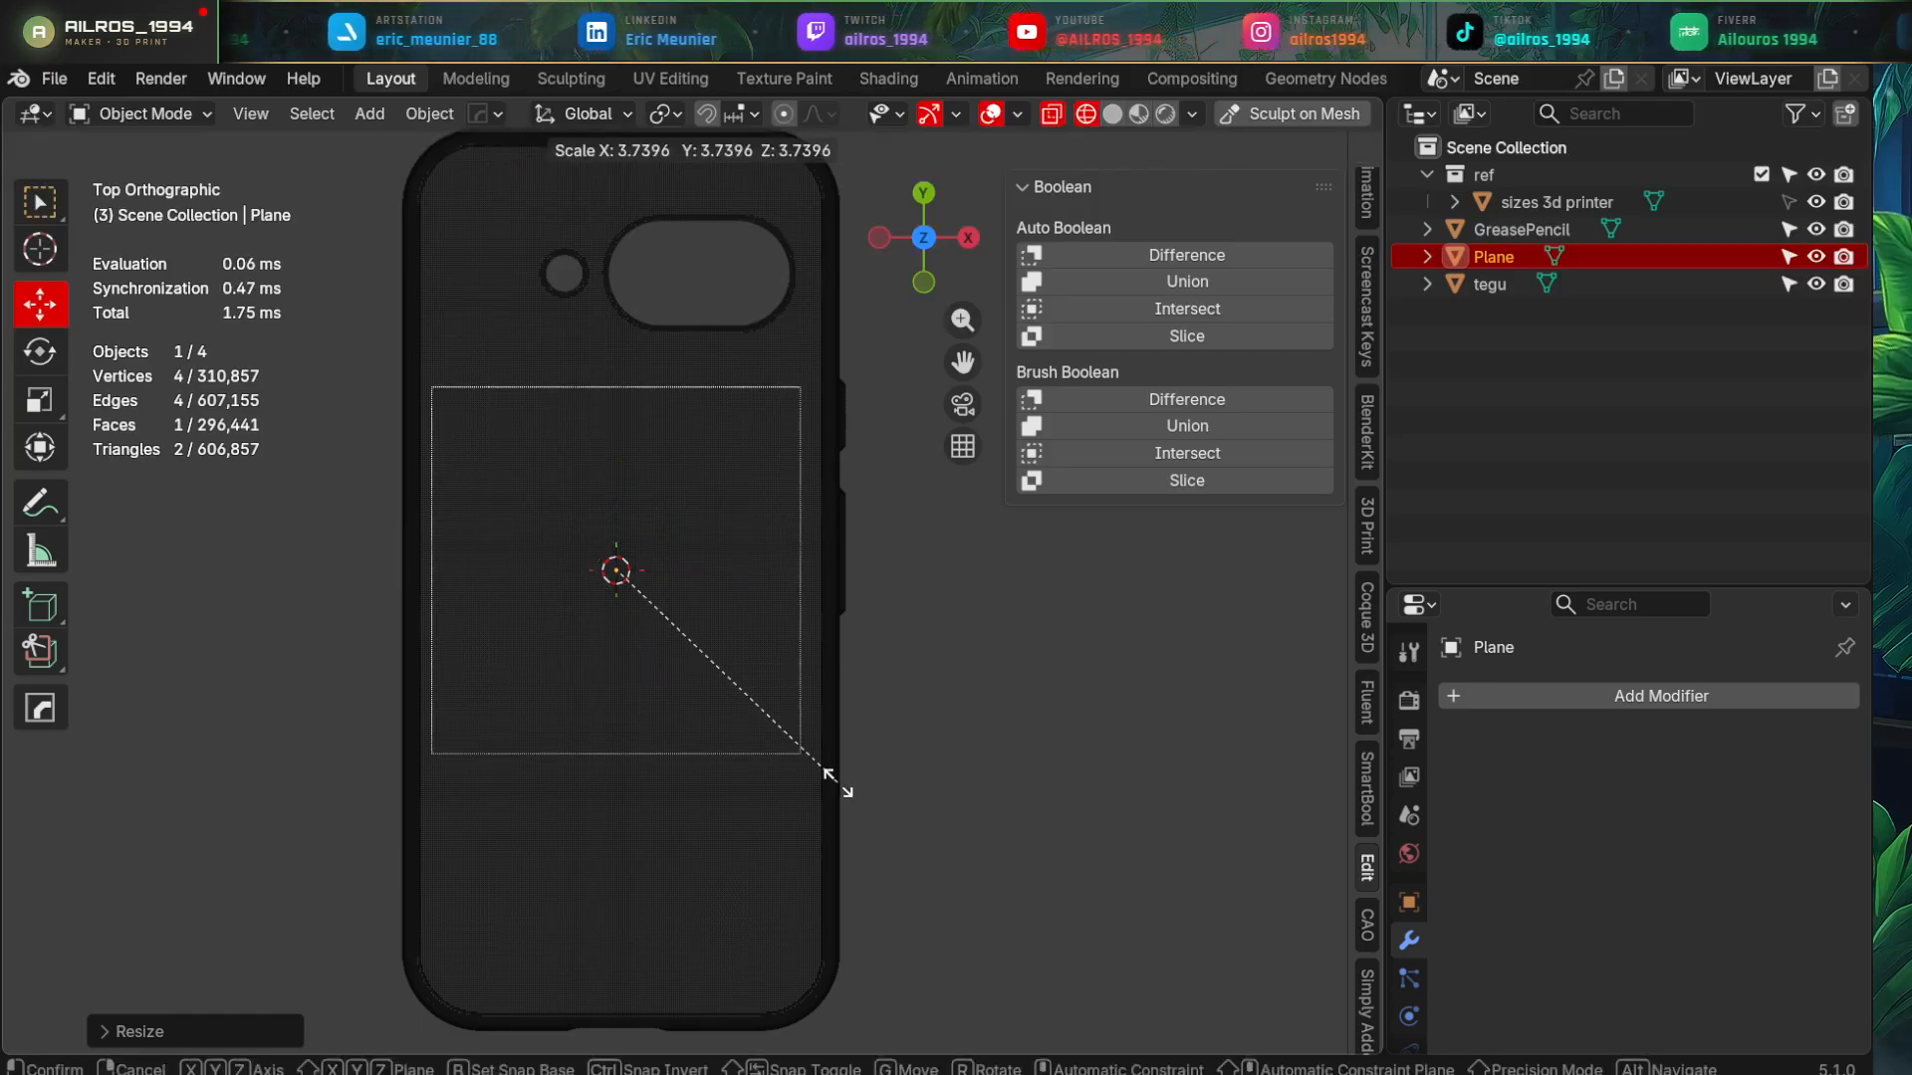
pyautogui.click(844, 784)
pyautogui.scroll(3, 714, 595)
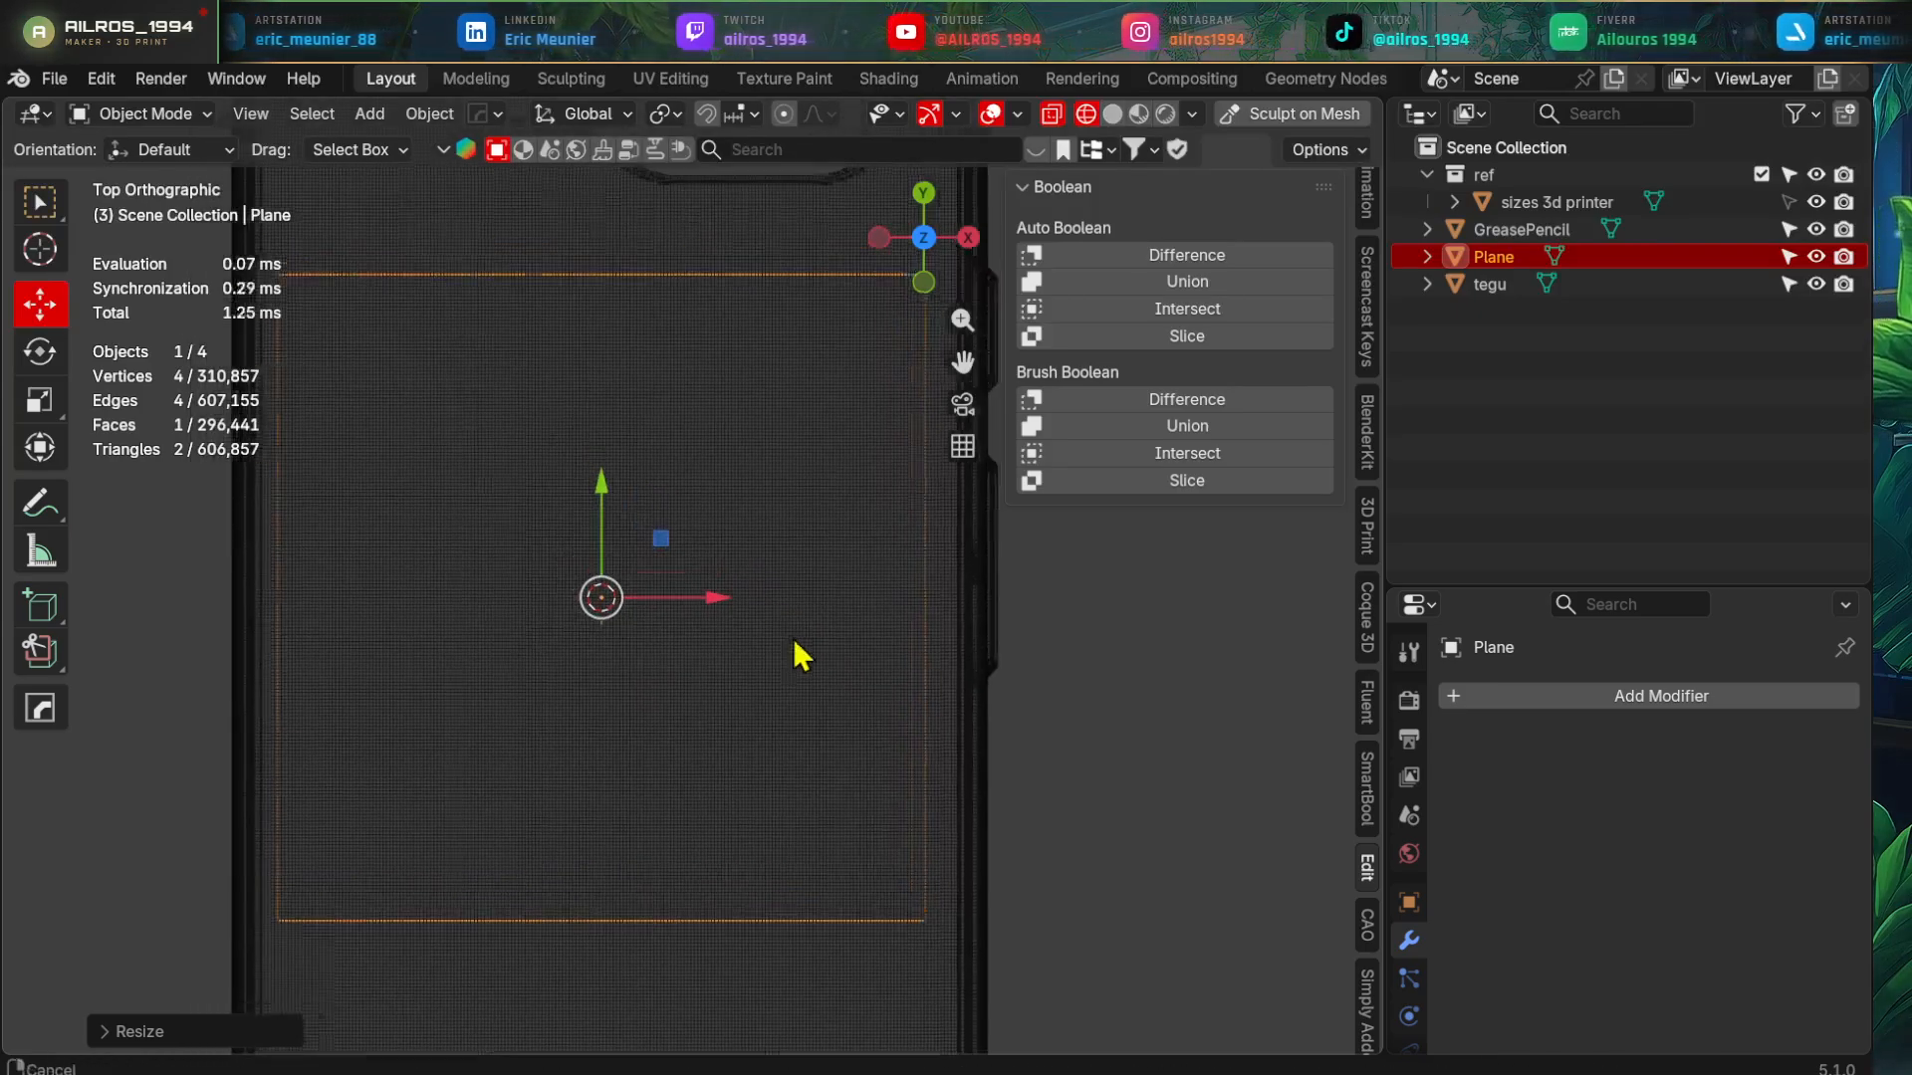
# - Move the plane along X and Y until it is centered across the case and sits just below the camera cutouts
pyautogui.moveTo(734, 607); pyautogui.dragTo(748, 605)
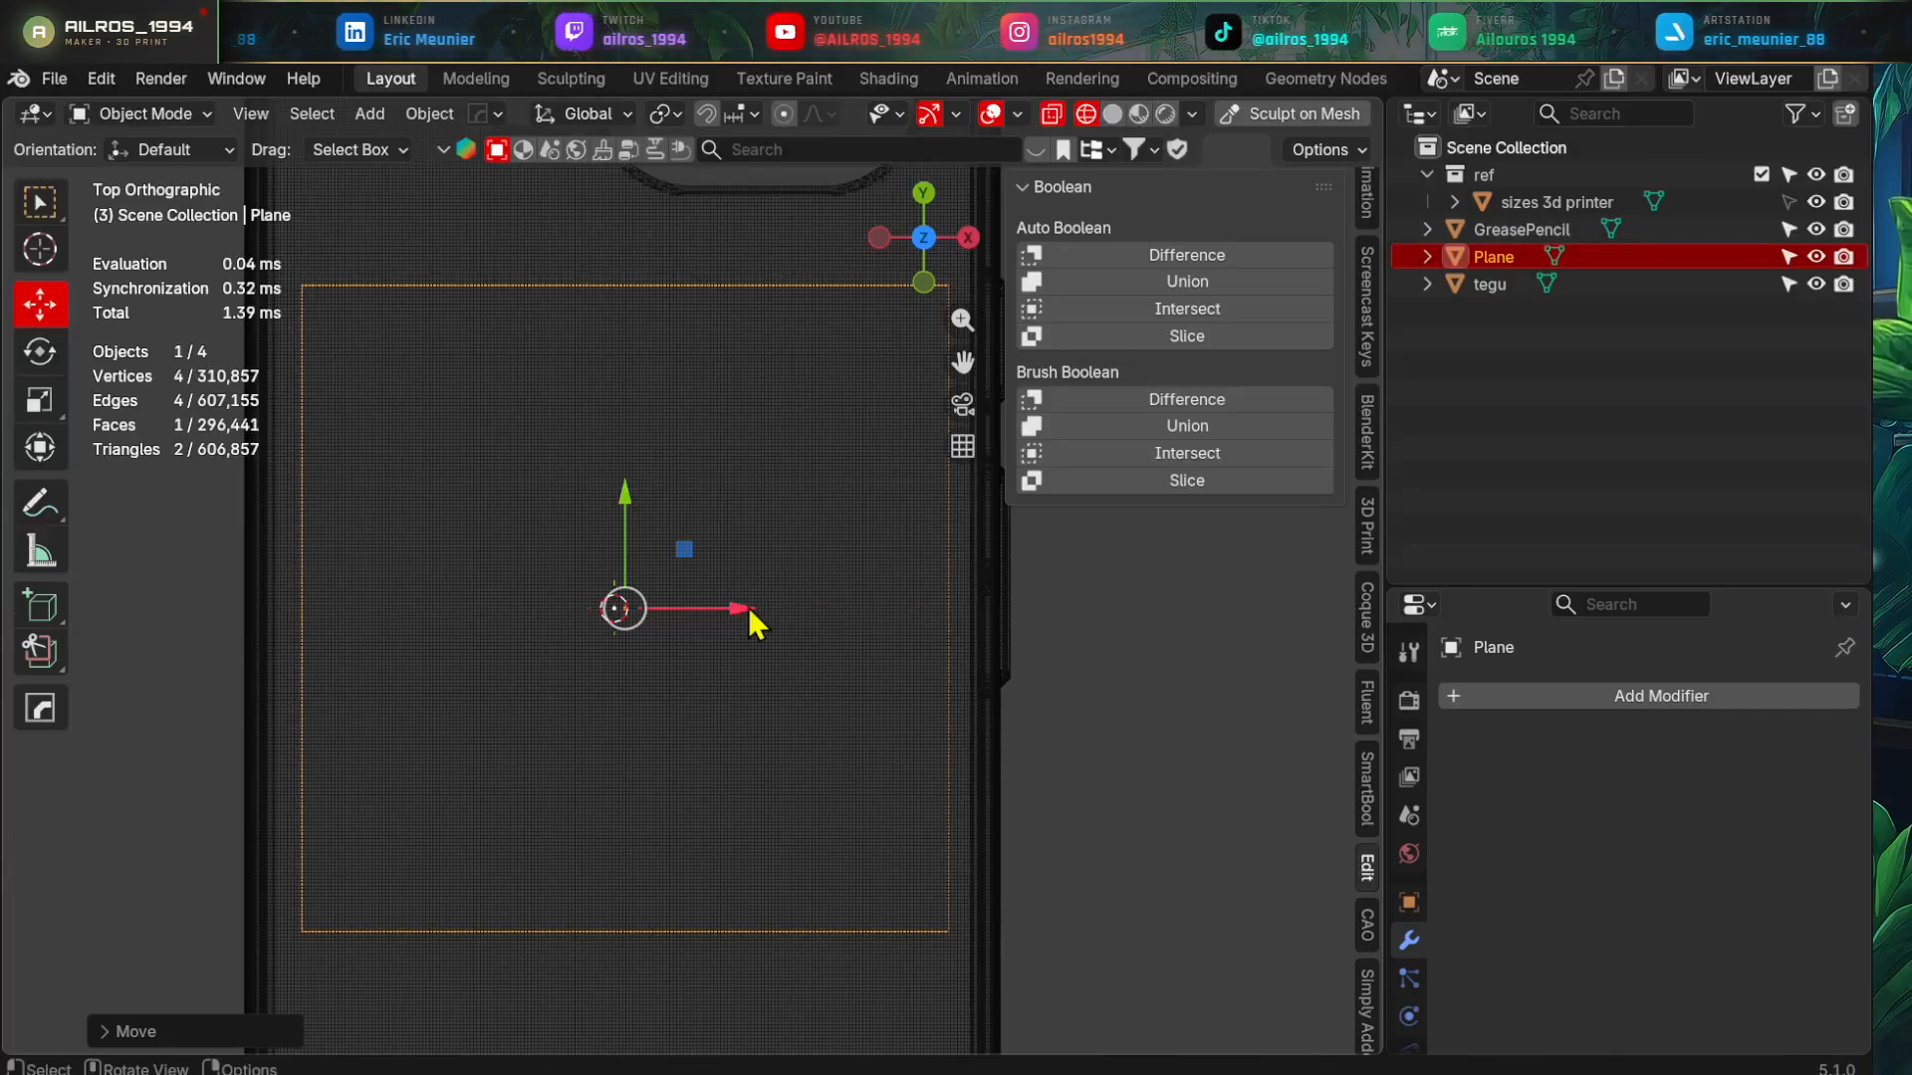
pyautogui.scroll(-1, 732, 587)
pyautogui.keyDown('shift'); pyautogui.moveTo(717, 542); pyautogui.dragTo(738, 659, button='middle'); pyautogui.keyUp('shift')
pyautogui.moveTo(653, 590); pyautogui.dragTo(657, 550)
pyautogui.scroll(-2, 672, 558)
pyautogui.keyDown('shift'); pyautogui.moveTo(694, 580); pyautogui.dragTo(674, 542, button='middle'); pyautogui.keyUp('shift')
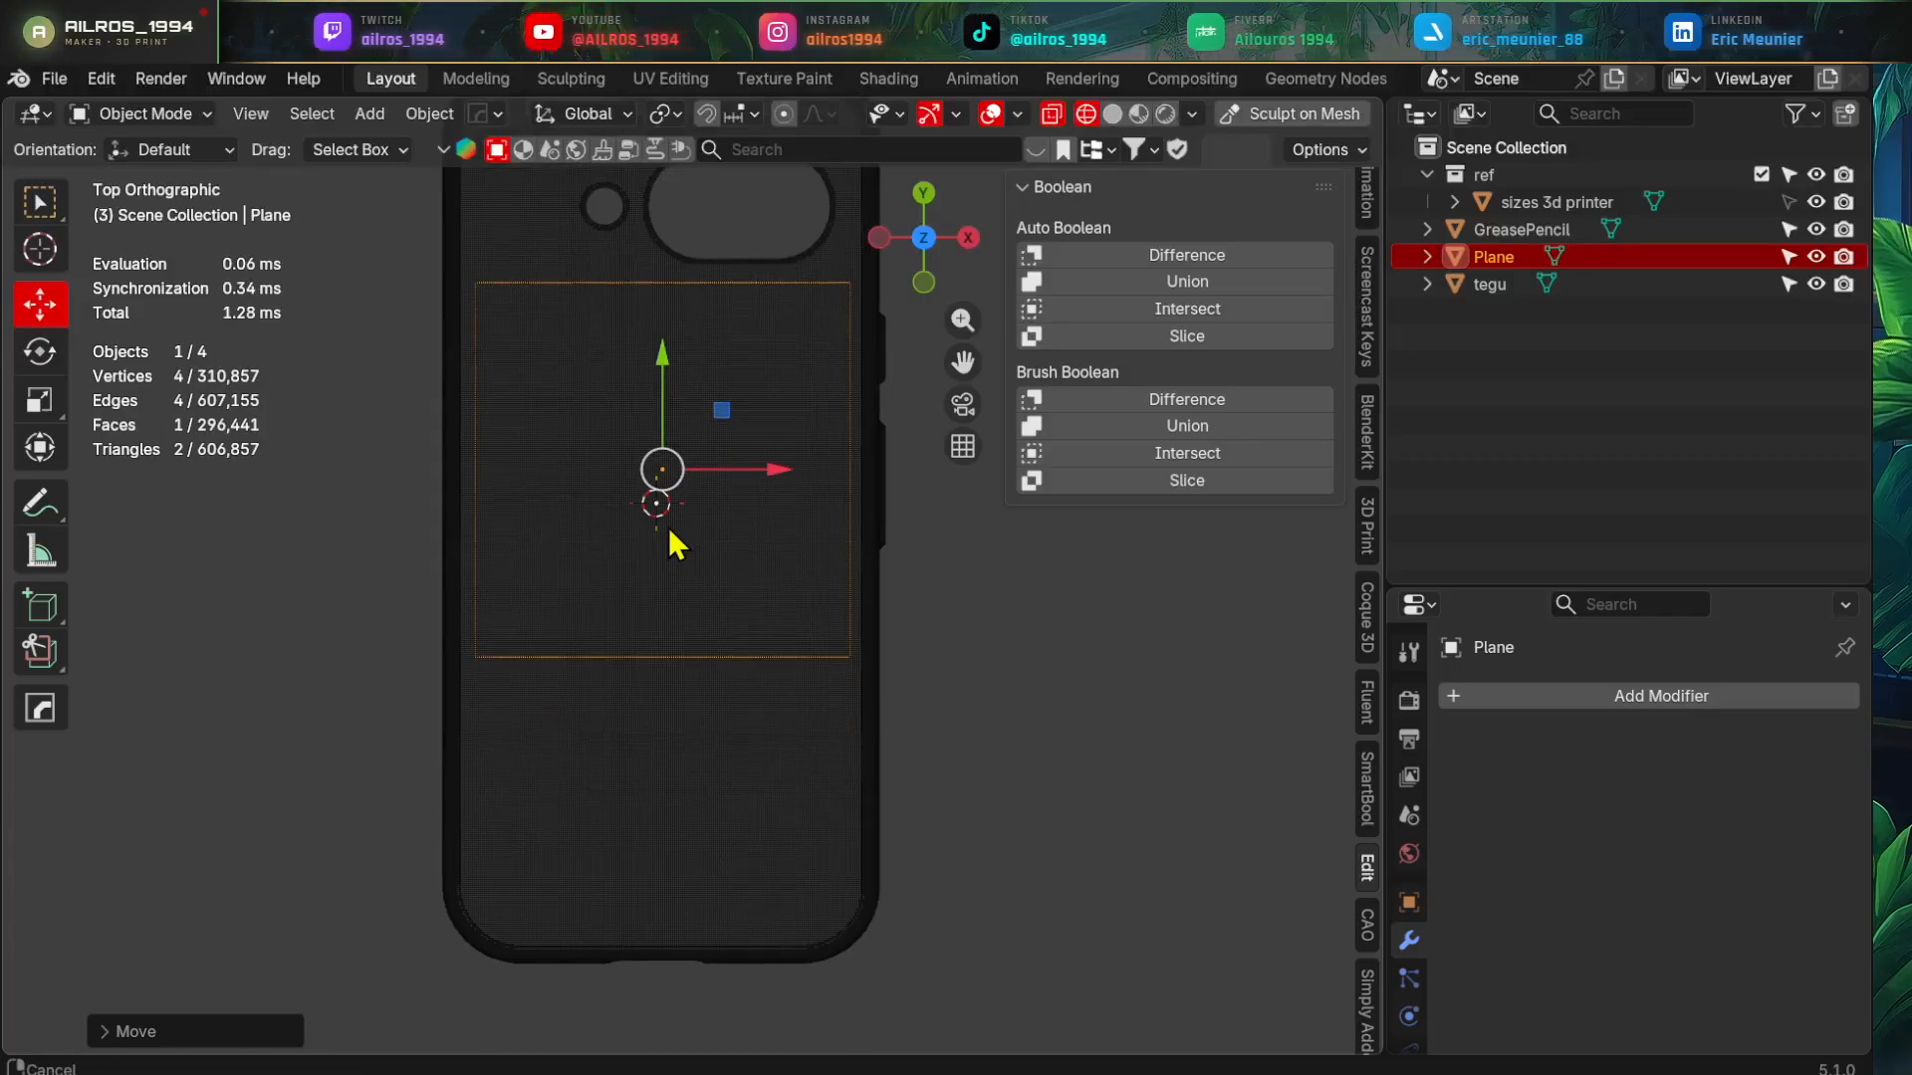
# - Stretch the plane down the case by moving its lower edge along Y to just above the case's bottom wall
pyautogui.press('Tab')
pyautogui.keyDown('shift'); pyautogui.moveTo(747, 648); pyautogui.dragTo(694, 607, button='middle'); pyautogui.keyUp('shift')
pyautogui.click(720, 615)
pyautogui.click(40, 304)
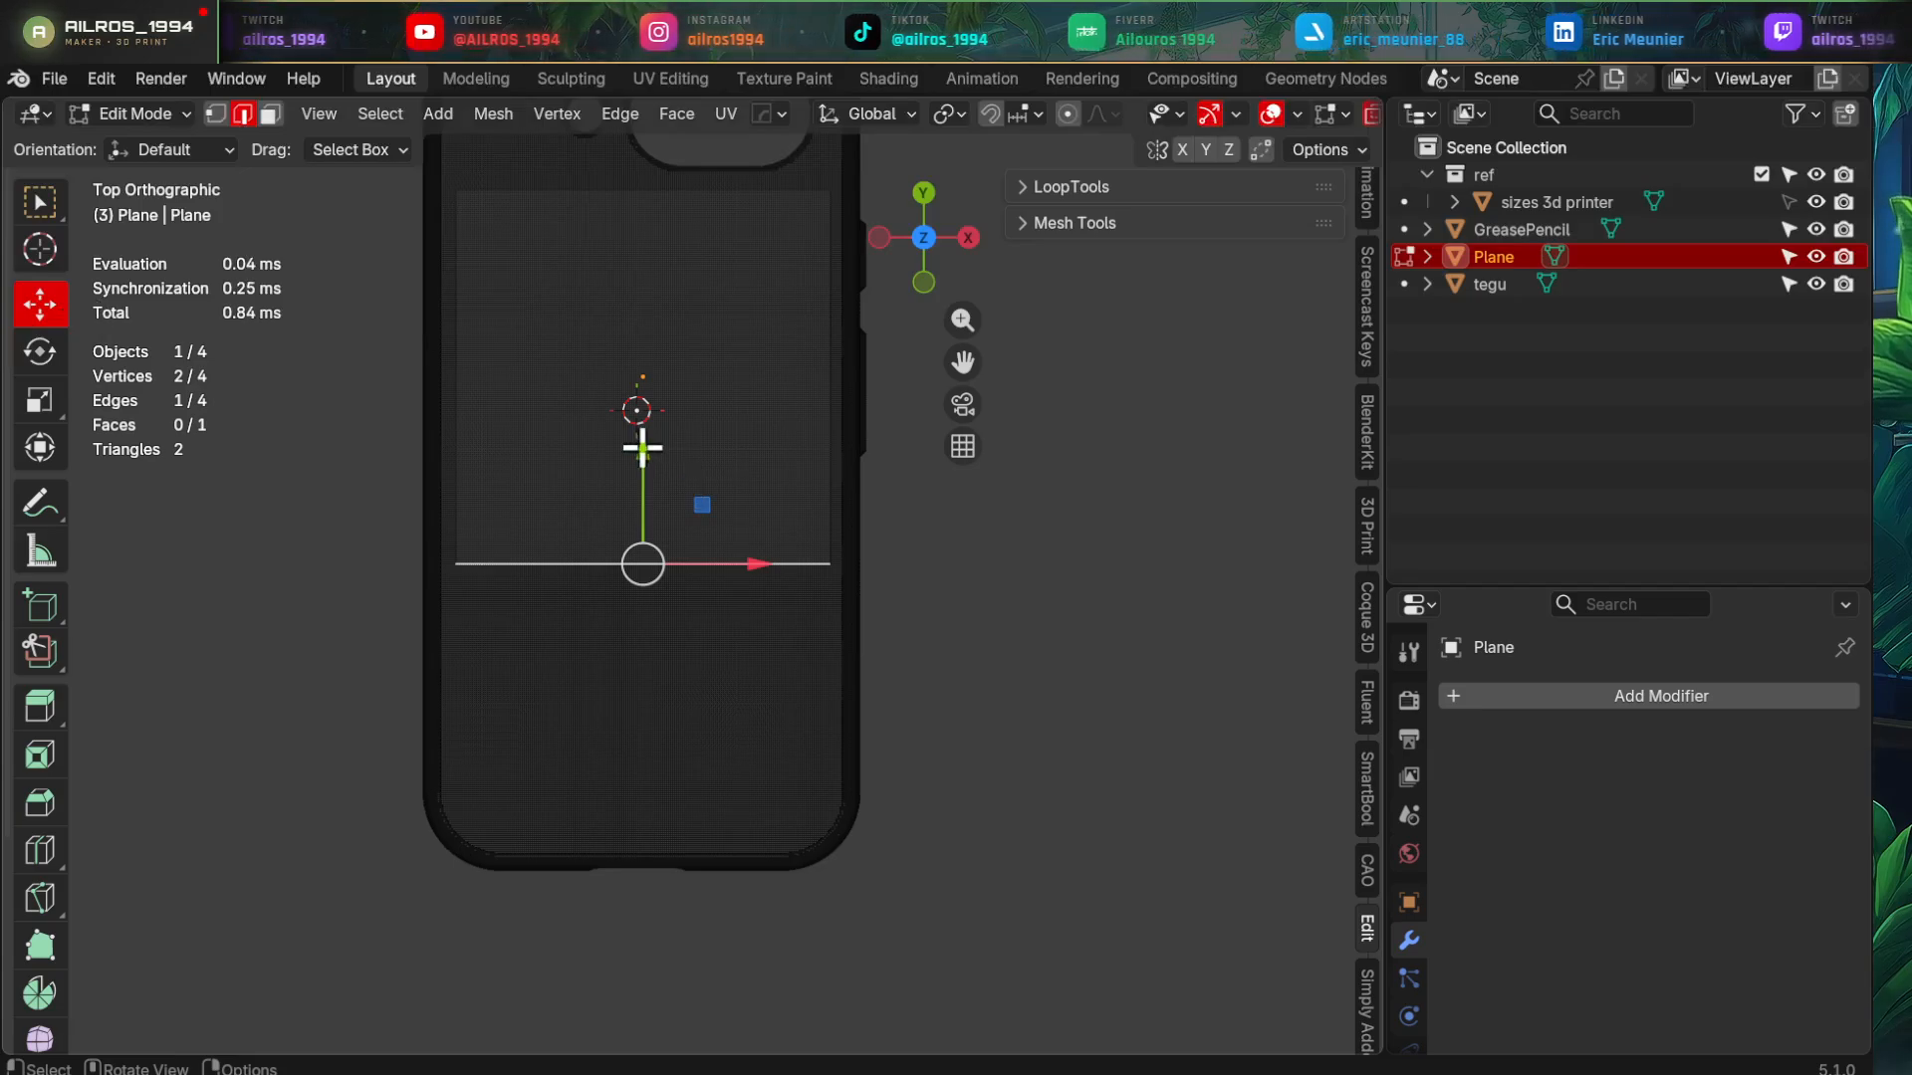
pyautogui.moveTo(642, 449); pyautogui.dragTo(661, 726)
# - Annotate the margins around the camera cutouts with freehand strokes above and on both sides
pyautogui.keyDown('shift'); pyautogui.moveTo(721, 537); pyautogui.dragTo(715, 828, button='middle'); pyautogui.keyUp('shift')
pyautogui.scroll(-1, 734, 615)
pyautogui.scroll(6, 677, 528)
pyautogui.keyDown('shift'); pyautogui.moveTo(374, 574); pyautogui.dragTo(565, 564, button='middle'); pyautogui.keyUp('shift')
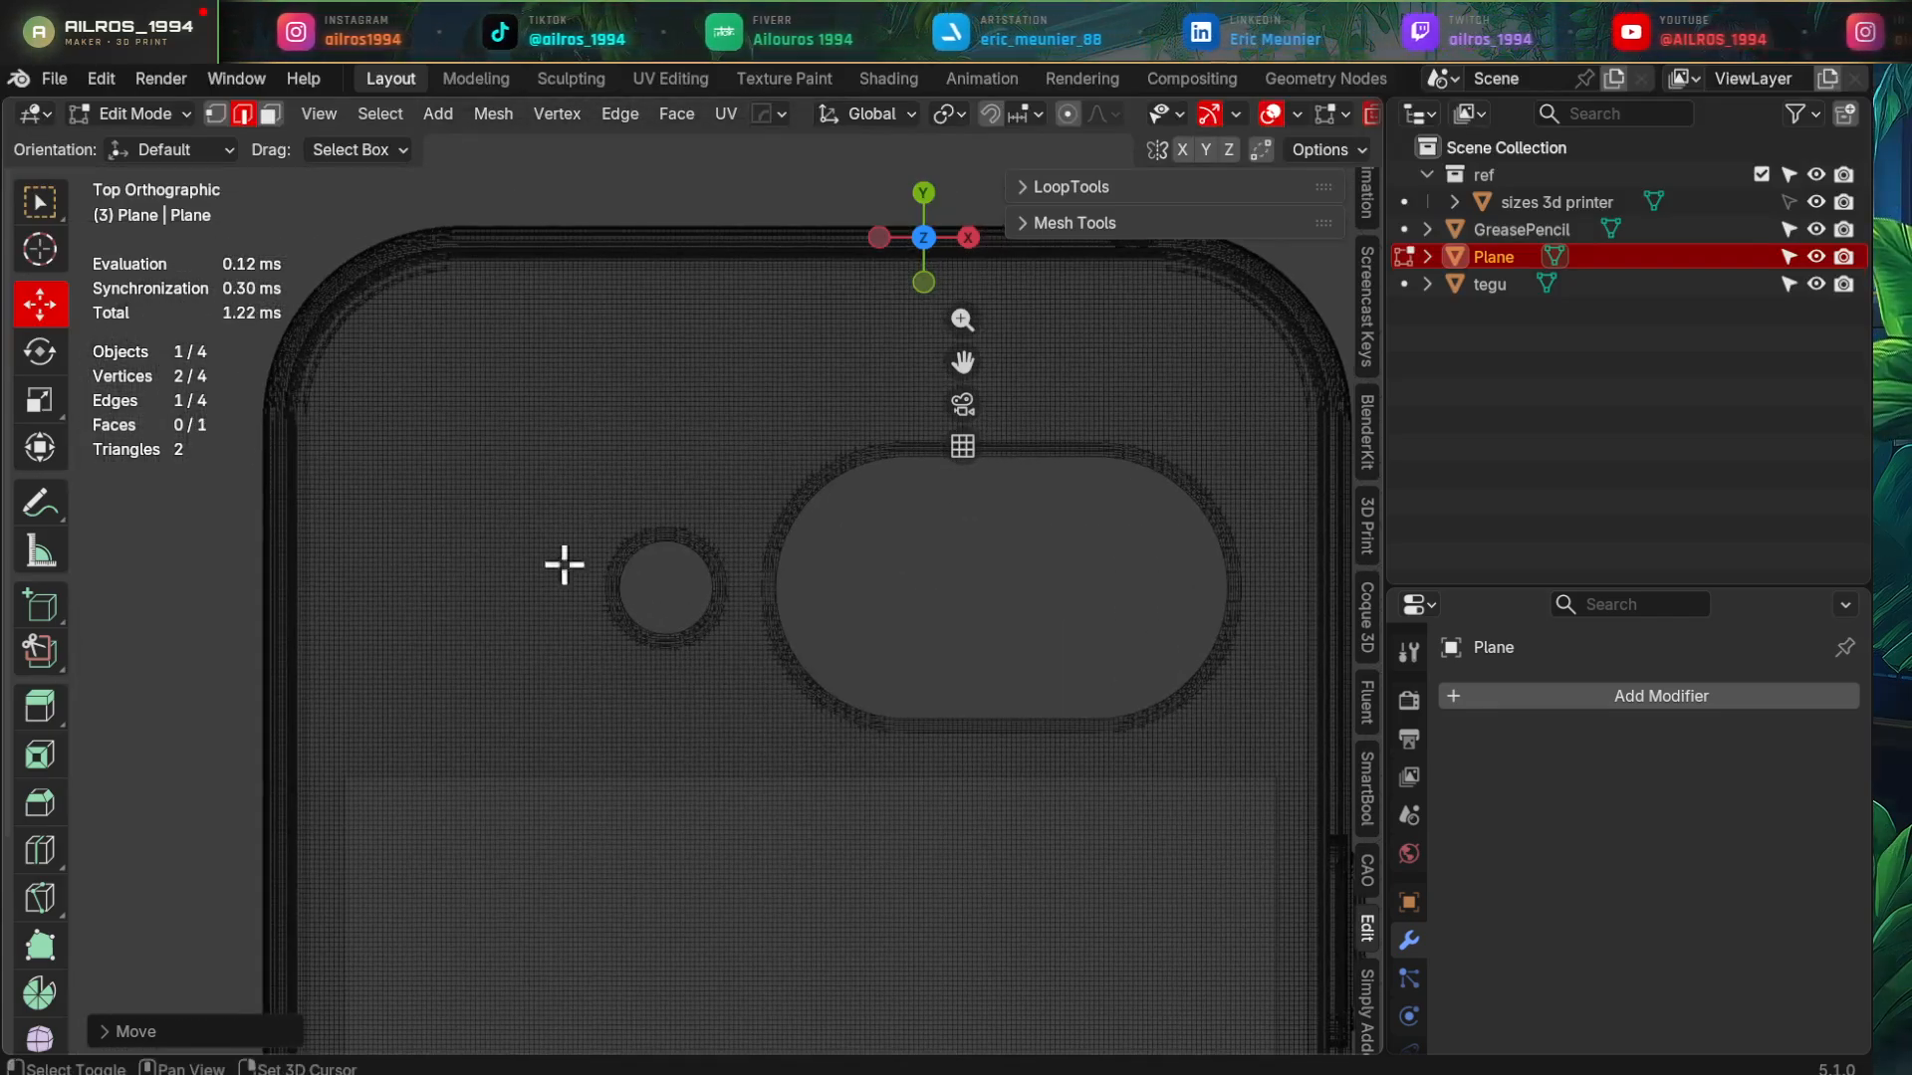
pyautogui.click(40, 503)
pyautogui.moveTo(465, 529); pyautogui.dragTo(426, 645)
pyautogui.moveTo(425, 441); pyautogui.dragTo(637, 391)
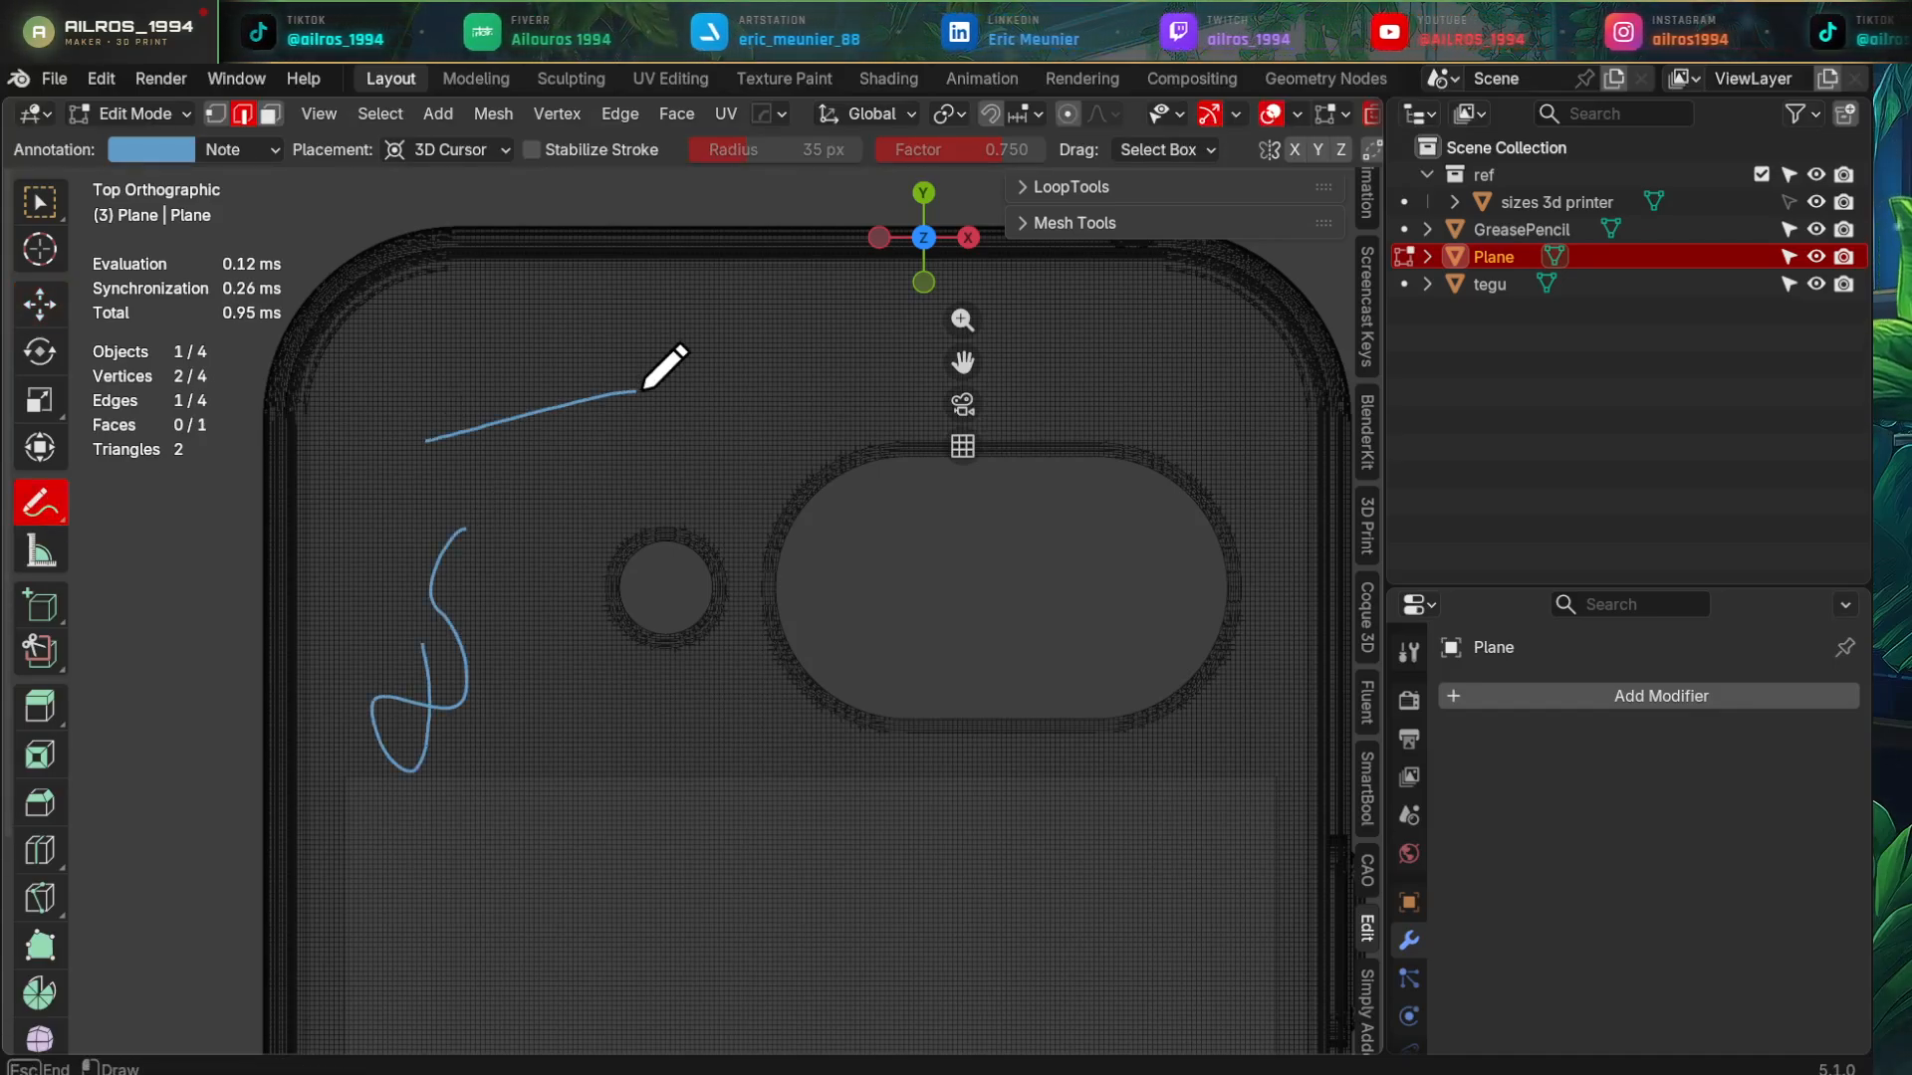
pyautogui.moveTo(1111, 361); pyautogui.dragTo(1169, 346)
pyautogui.keyDown('shift'); pyautogui.moveTo(1139, 526); pyautogui.dragTo(922, 452, button='middle'); pyautogui.keyUp('shift')
pyautogui.scroll(3, 942, 461)
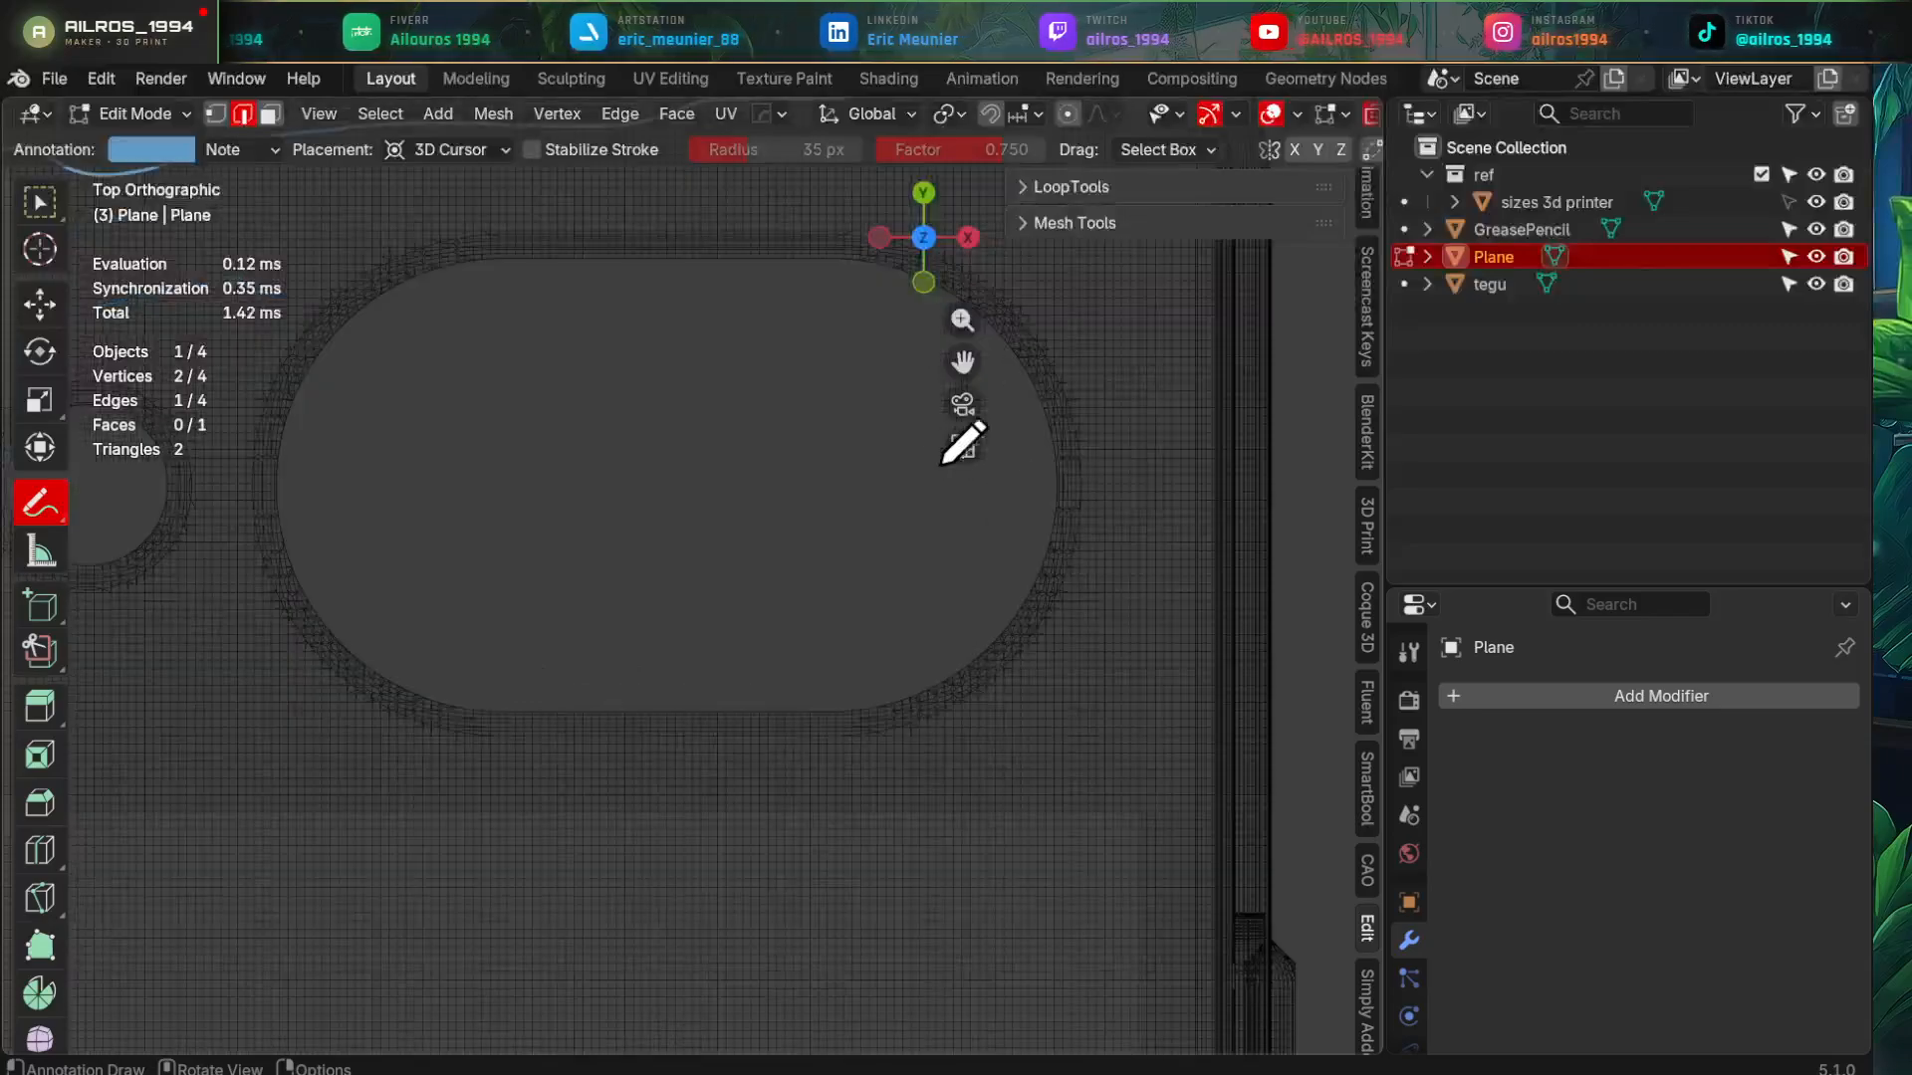
pyautogui.keyDown('shift'); pyautogui.moveTo(1105, 375); pyautogui.dragTo(1070, 492, button='middle'); pyautogui.keyUp('shift')
pyautogui.moveTo(1105, 393)
pyautogui.mouseDown()
pyautogui.moveTo(1130, 697)
pyautogui.moveTo(1063, 858)
pyautogui.mouseUp()
pyautogui.scroll(-2, 807, 692)
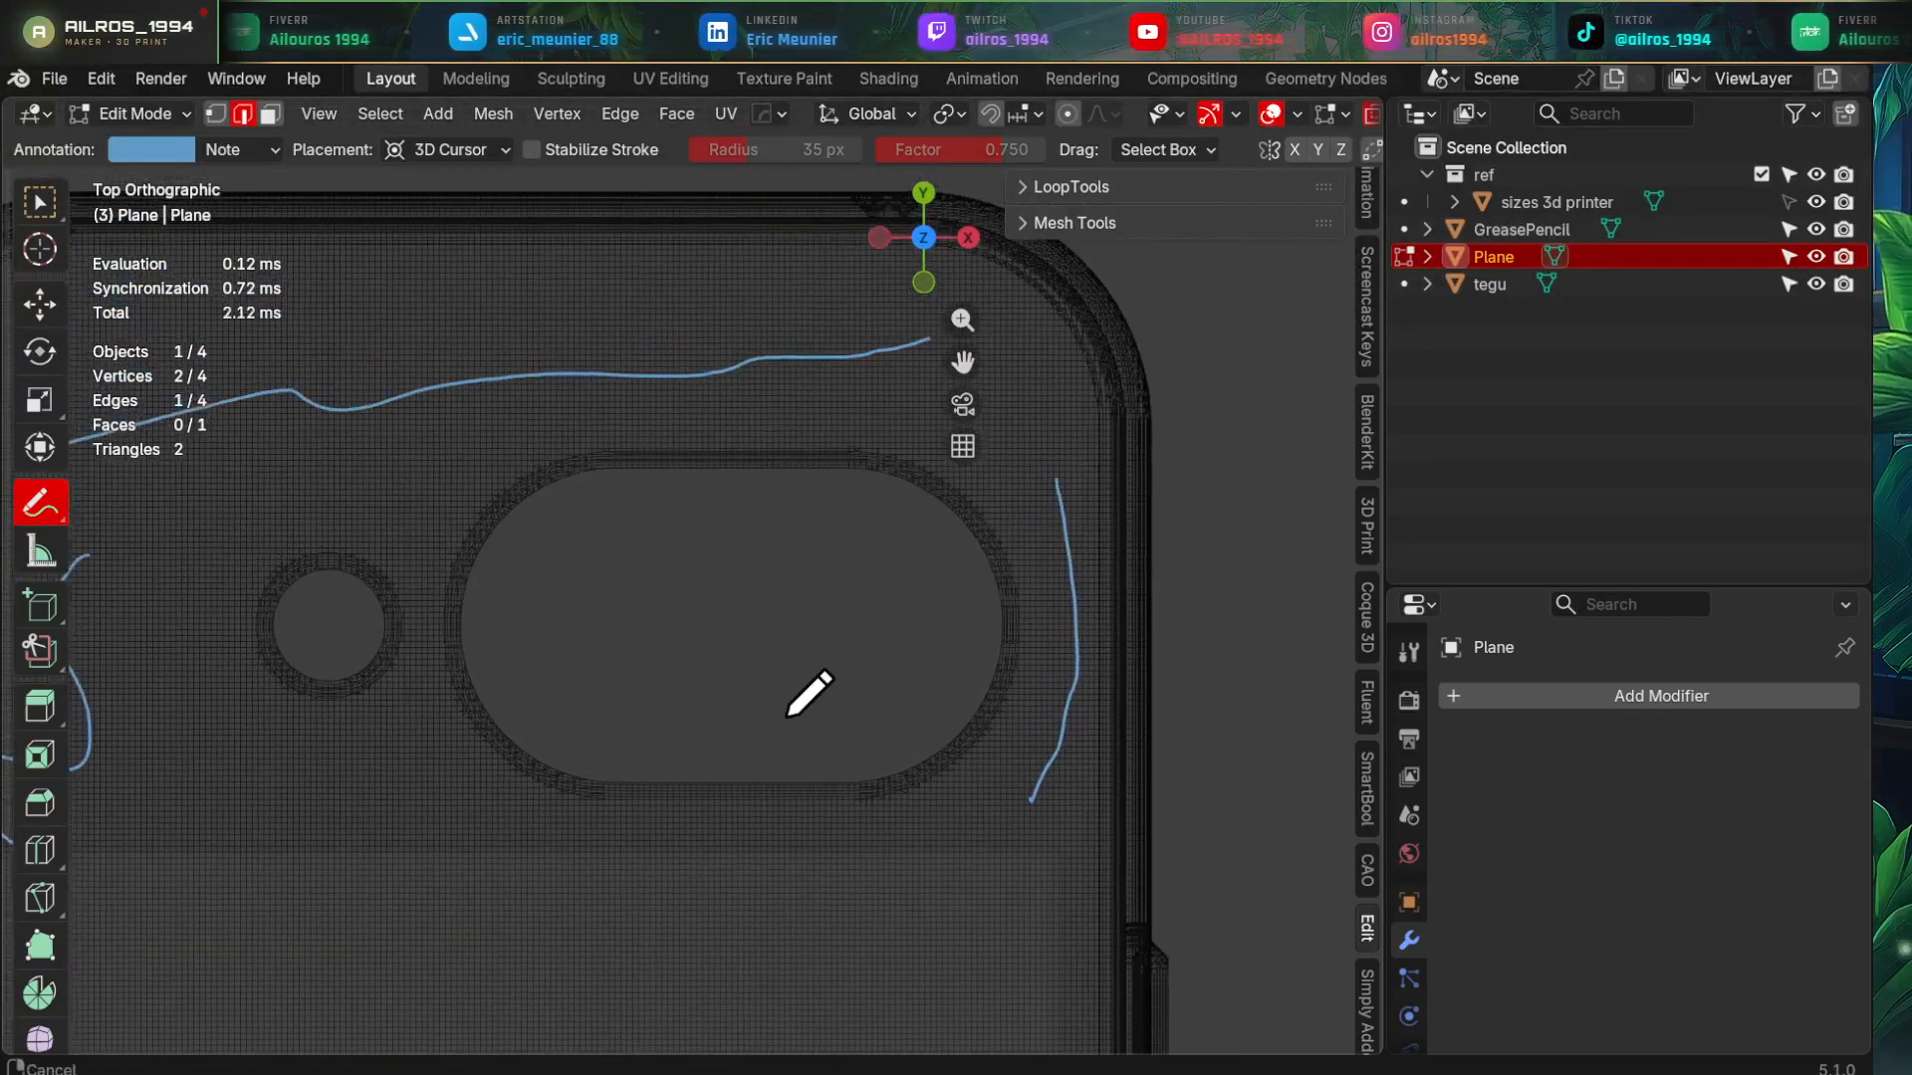
# - Outline the large camera cutout with freehand annotation strokes
pyautogui.moveTo(735, 436); pyautogui.dragTo(549, 455)
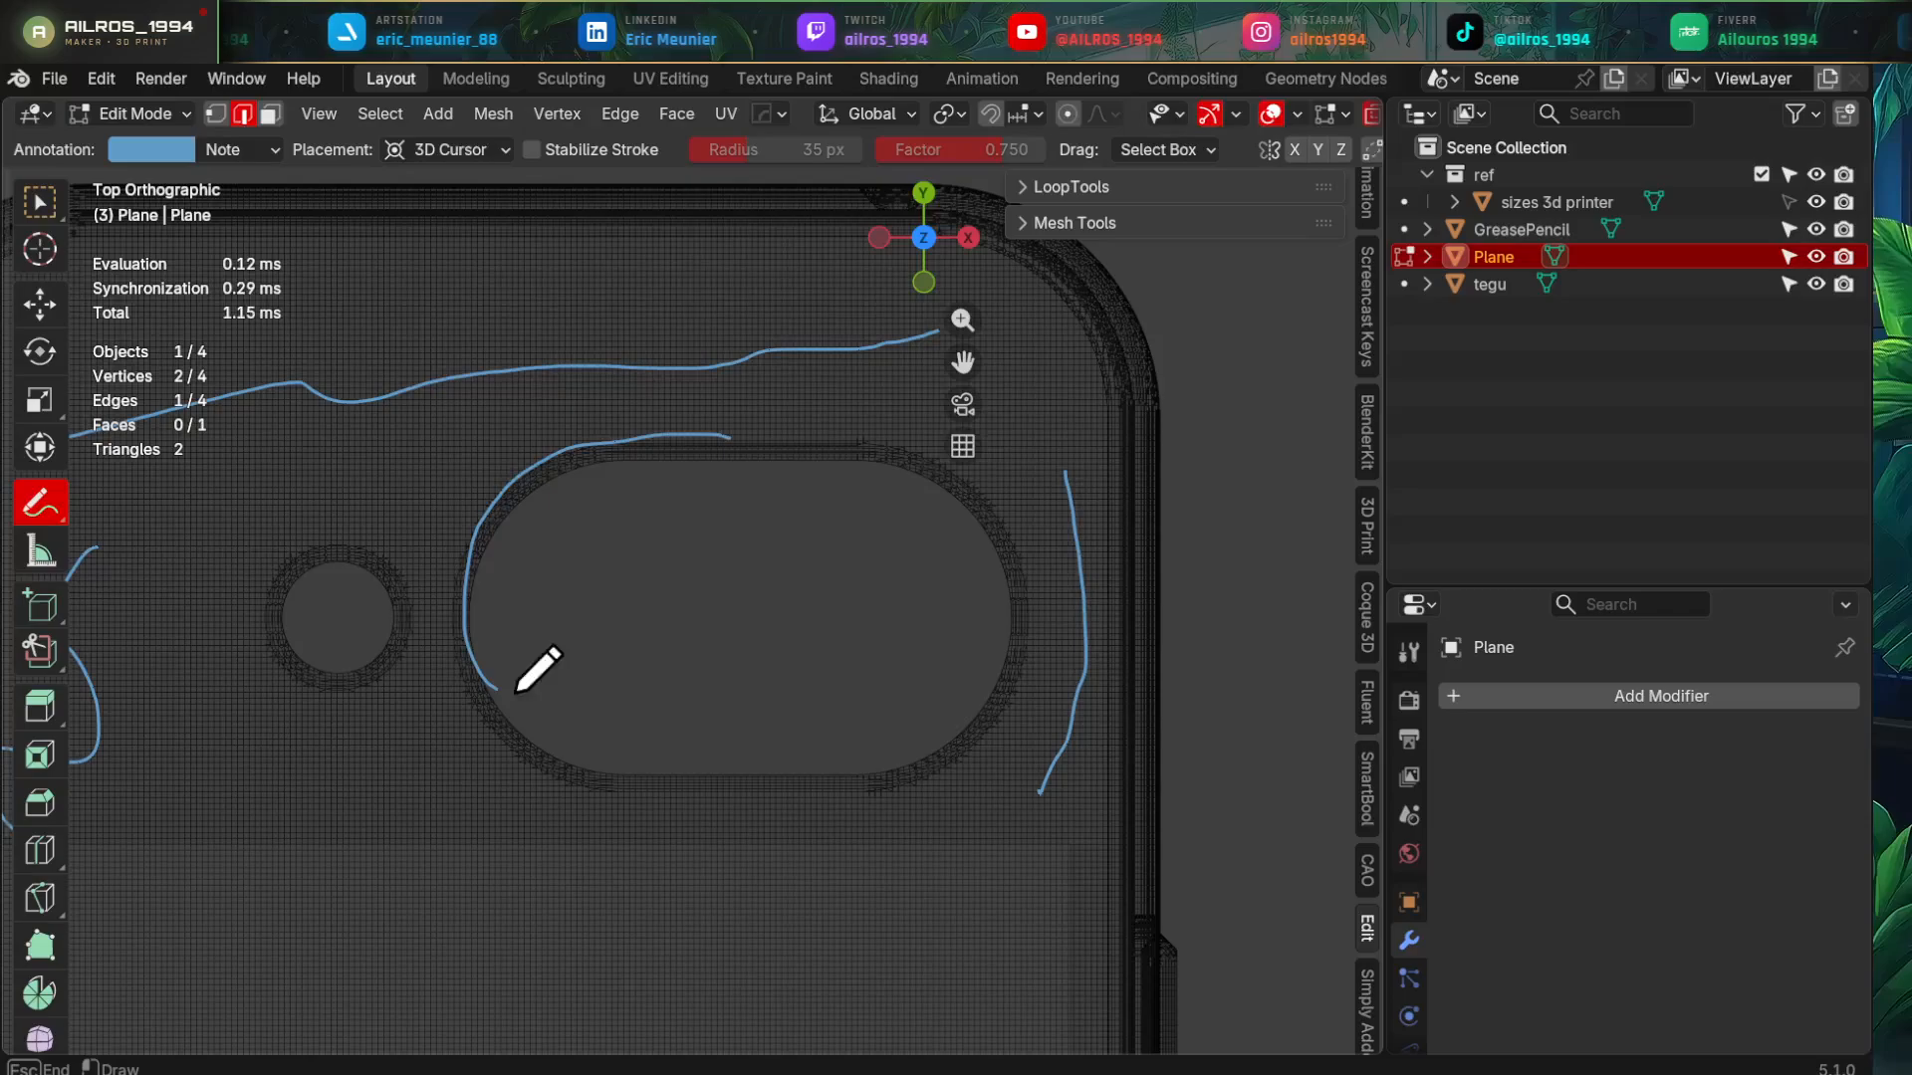
pyautogui.moveTo(1000, 591); pyautogui.dragTo(655, 499)
pyautogui.scroll(-3, 656, 499)
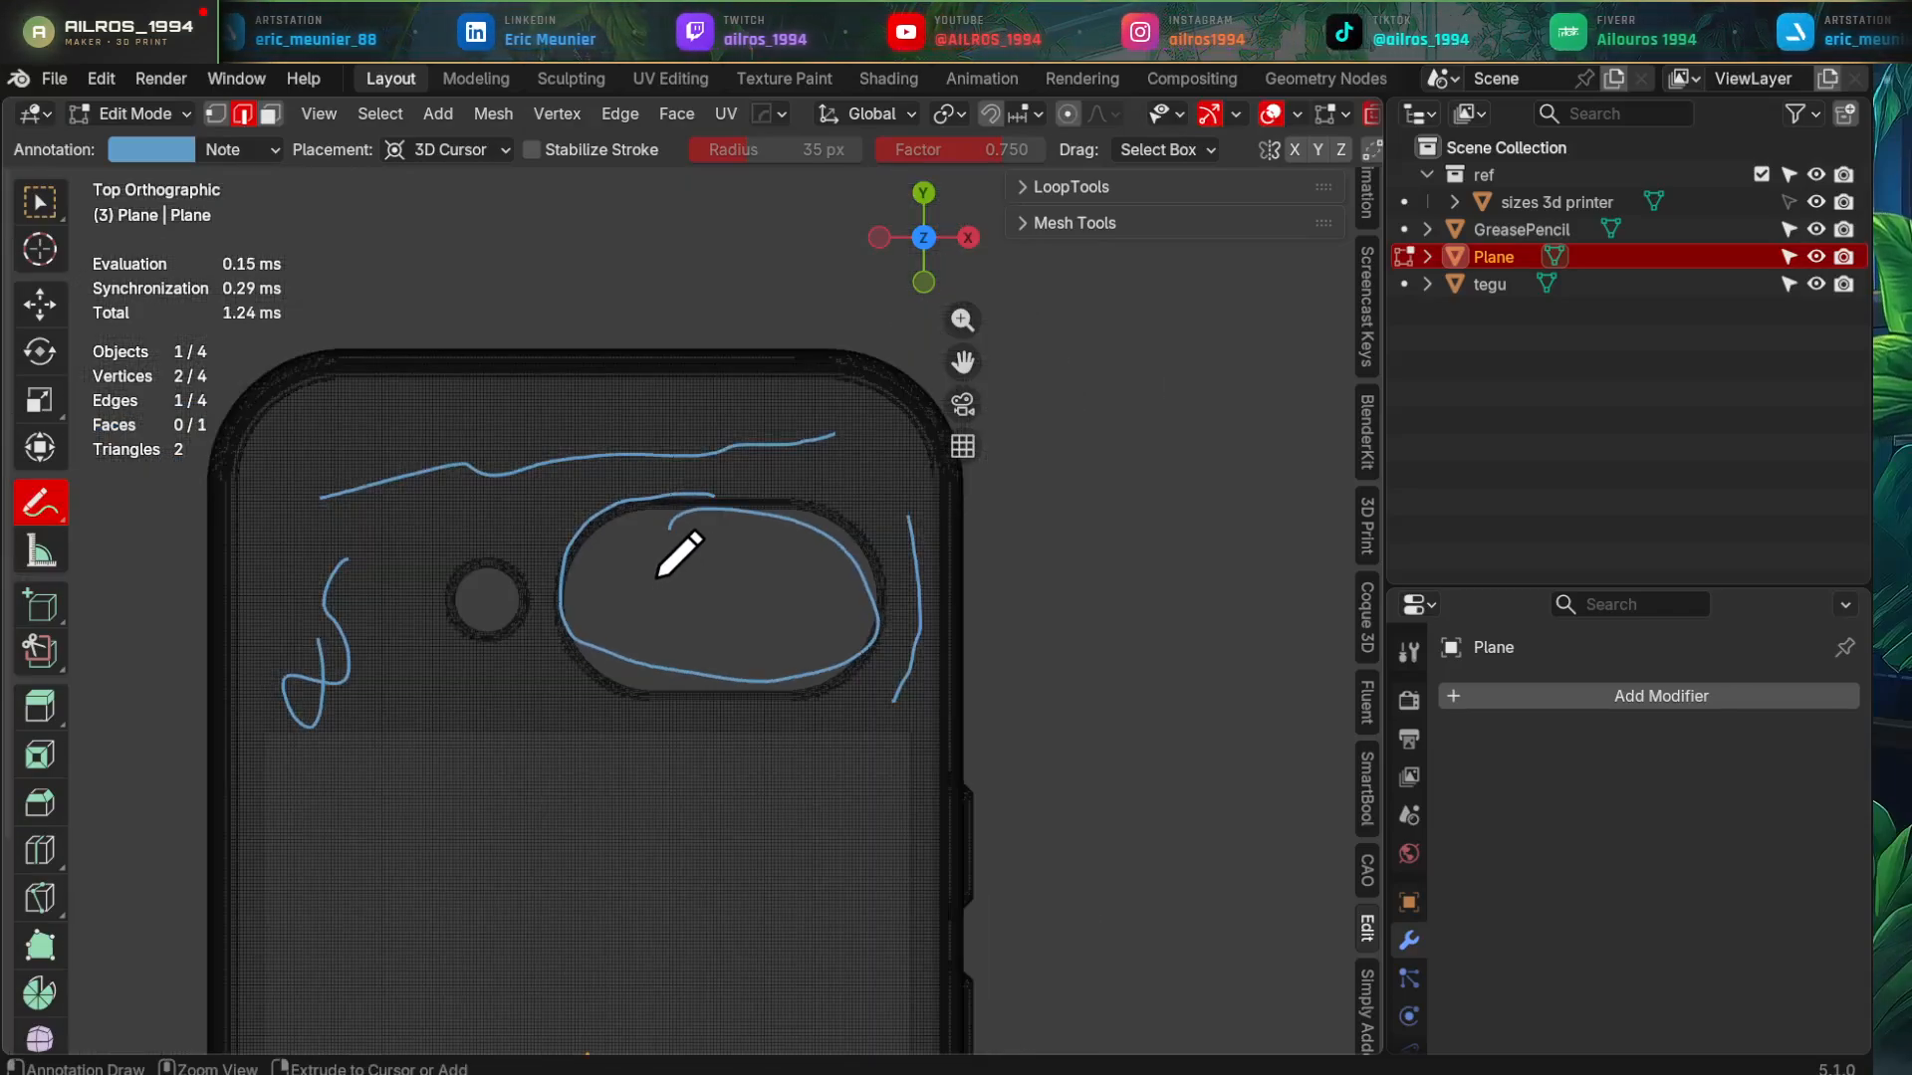
pyautogui.moveTo(593, 679)
pyautogui.keyDown('shift'); pyautogui.mouseDown(button='middle')
pyautogui.moveTo(713, 627)
pyautogui.moveTo(715, 606)
pyautogui.moveTo(666, 649)
pyautogui.moveTo(690, 633)
pyautogui.moveTo(677, 665)
pyautogui.mouseUp(button='middle'); pyautogui.keyUp('shift')
pyautogui.scroll(-2, 711, 612)
pyautogui.scroll(2, 695, 625)
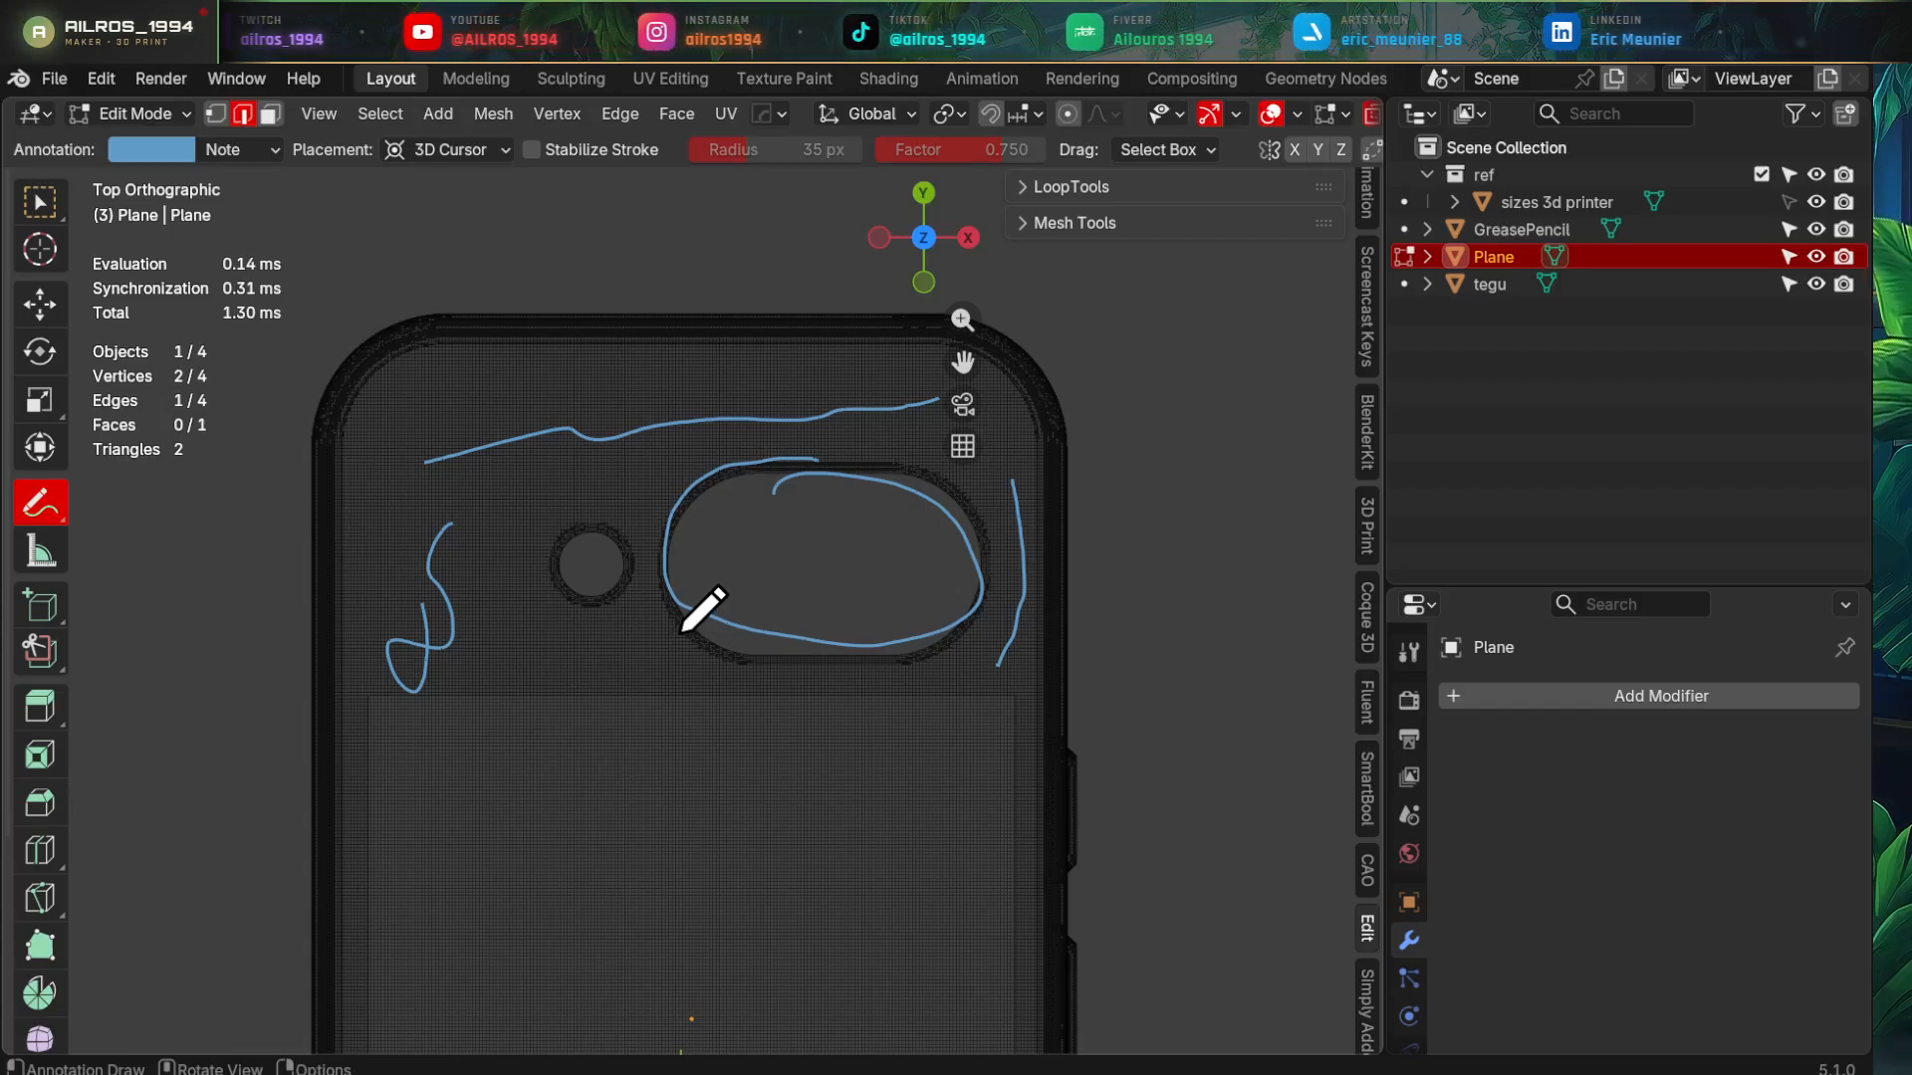
# - Undo the annotation strokes around the cameras and switch back to the Move tool
pyautogui.scroll(-3, 702, 610)
pyautogui.hotkey('ctrl', 'z')
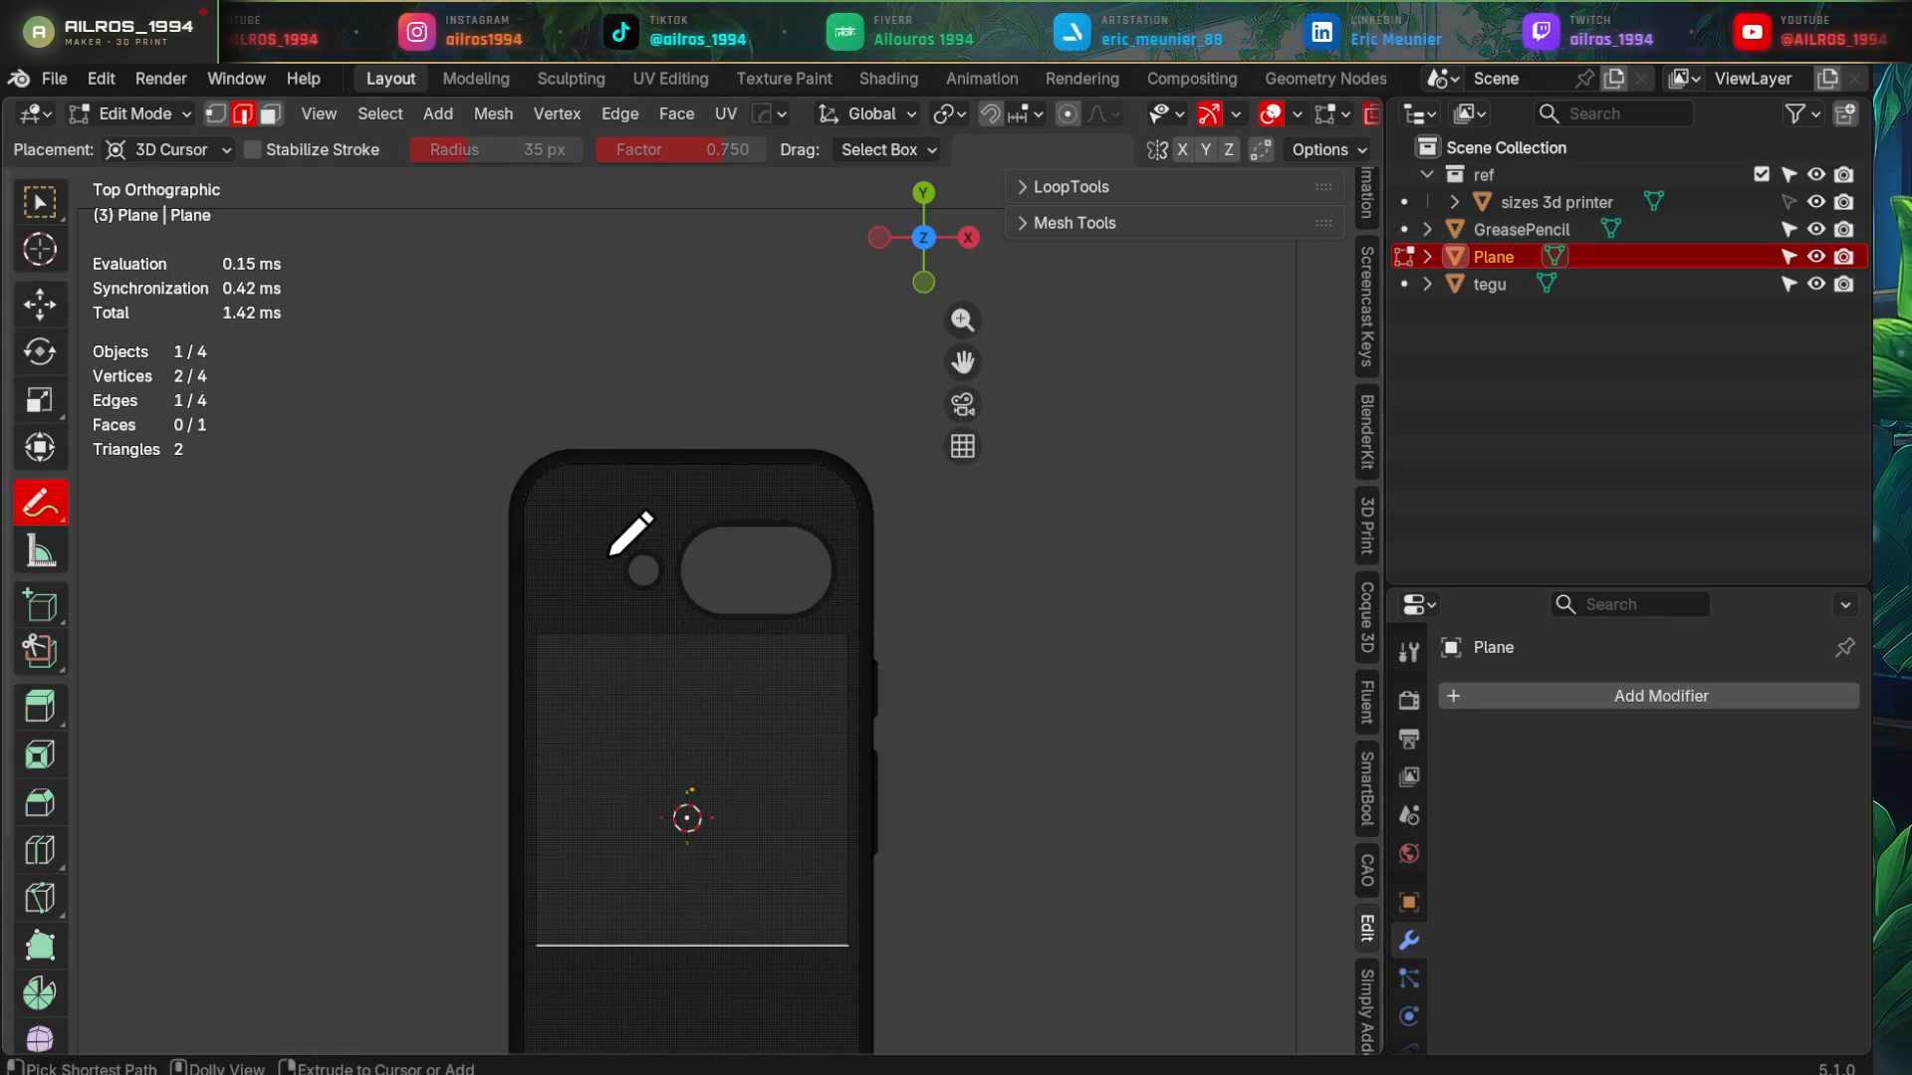
pyautogui.hotkey('ctrl', 'shift', 'z')
pyautogui.keyDown('shift'); pyautogui.moveTo(628, 779); pyautogui.dragTo(566, 594, button='middle'); pyautogui.keyUp('shift')
pyautogui.scroll(-1, 623, 548)
pyautogui.click(49, 309)
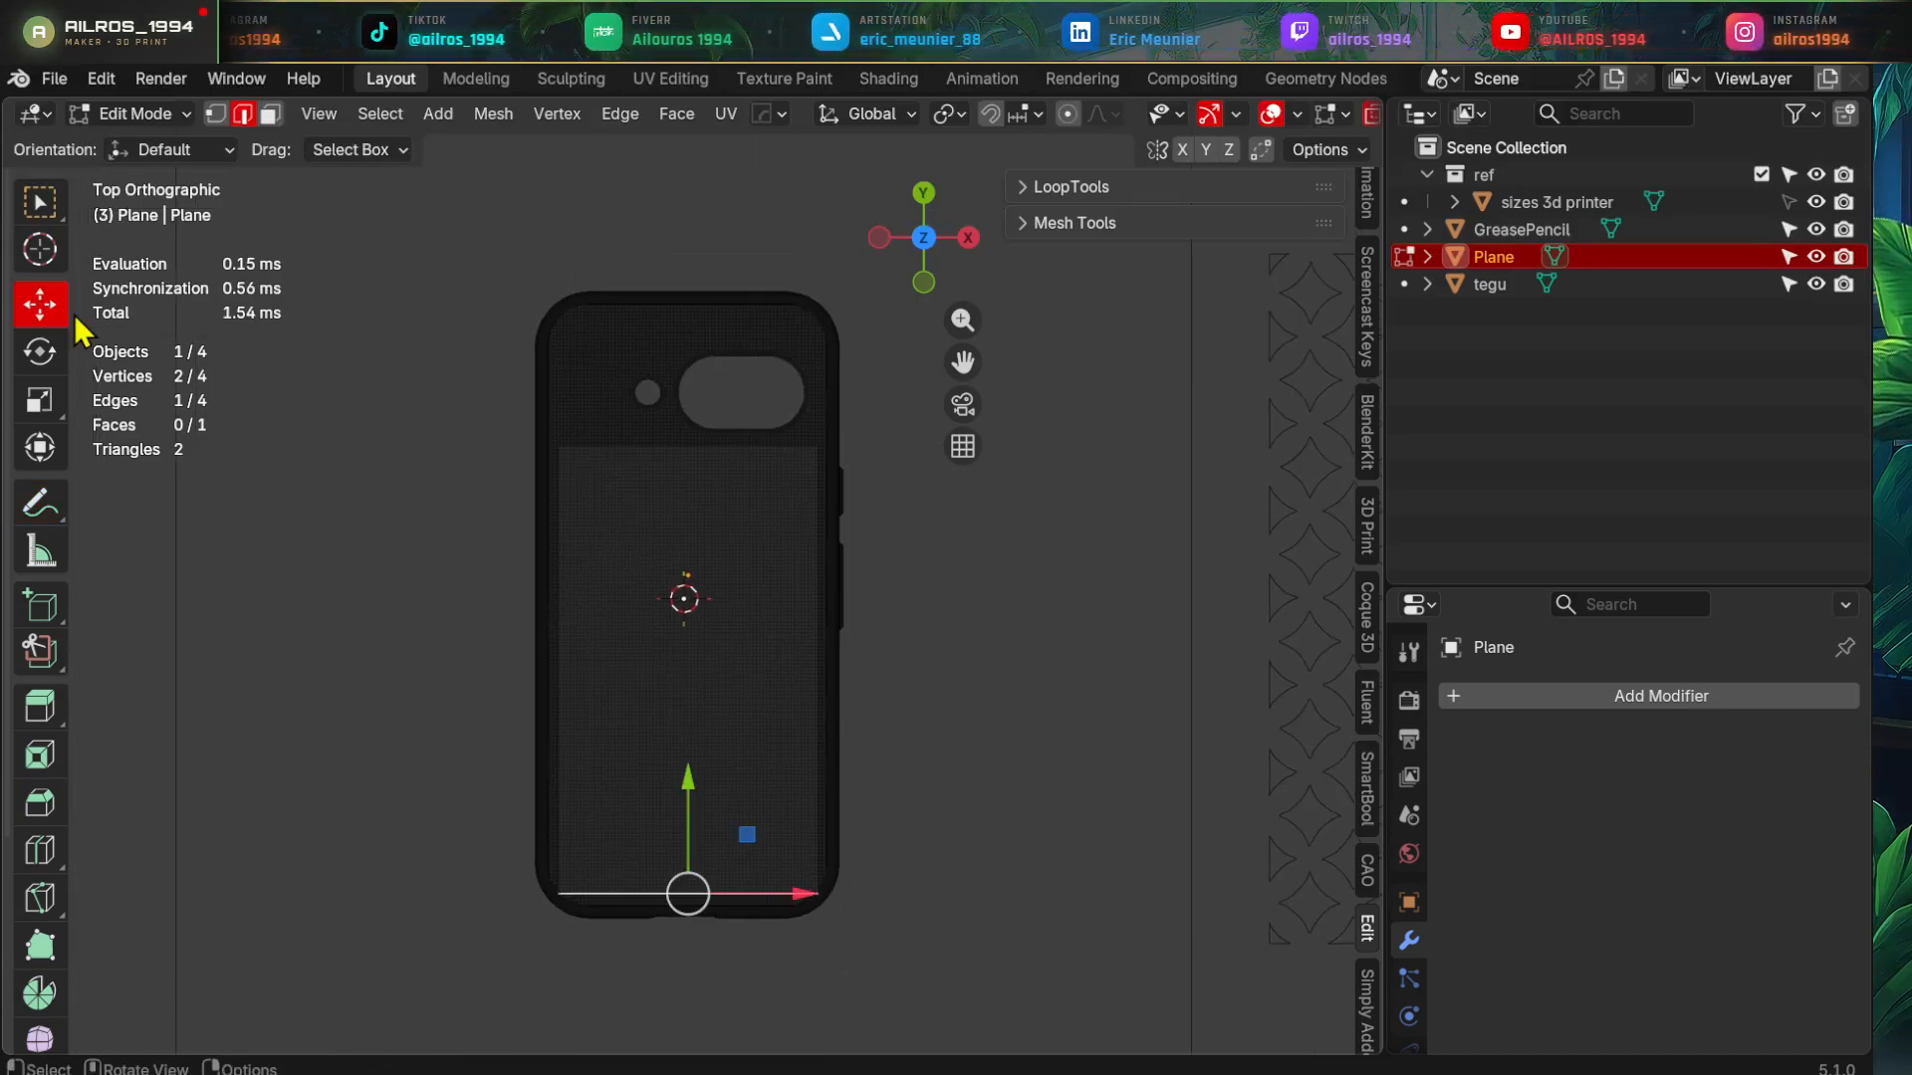
# - Return to Object Mode and apply the plane's object transforms
pyautogui.keyDown('shift'); pyautogui.moveTo(646, 710); pyautogui.dragTo(618, 611, button='middle'); pyautogui.keyUp('shift')
pyautogui.scroll(2, 686, 558)
pyautogui.keyDown('shift'); pyautogui.moveTo(706, 508); pyautogui.dragTo(709, 596, button='middle'); pyautogui.keyUp('shift')
pyautogui.press('Tab')
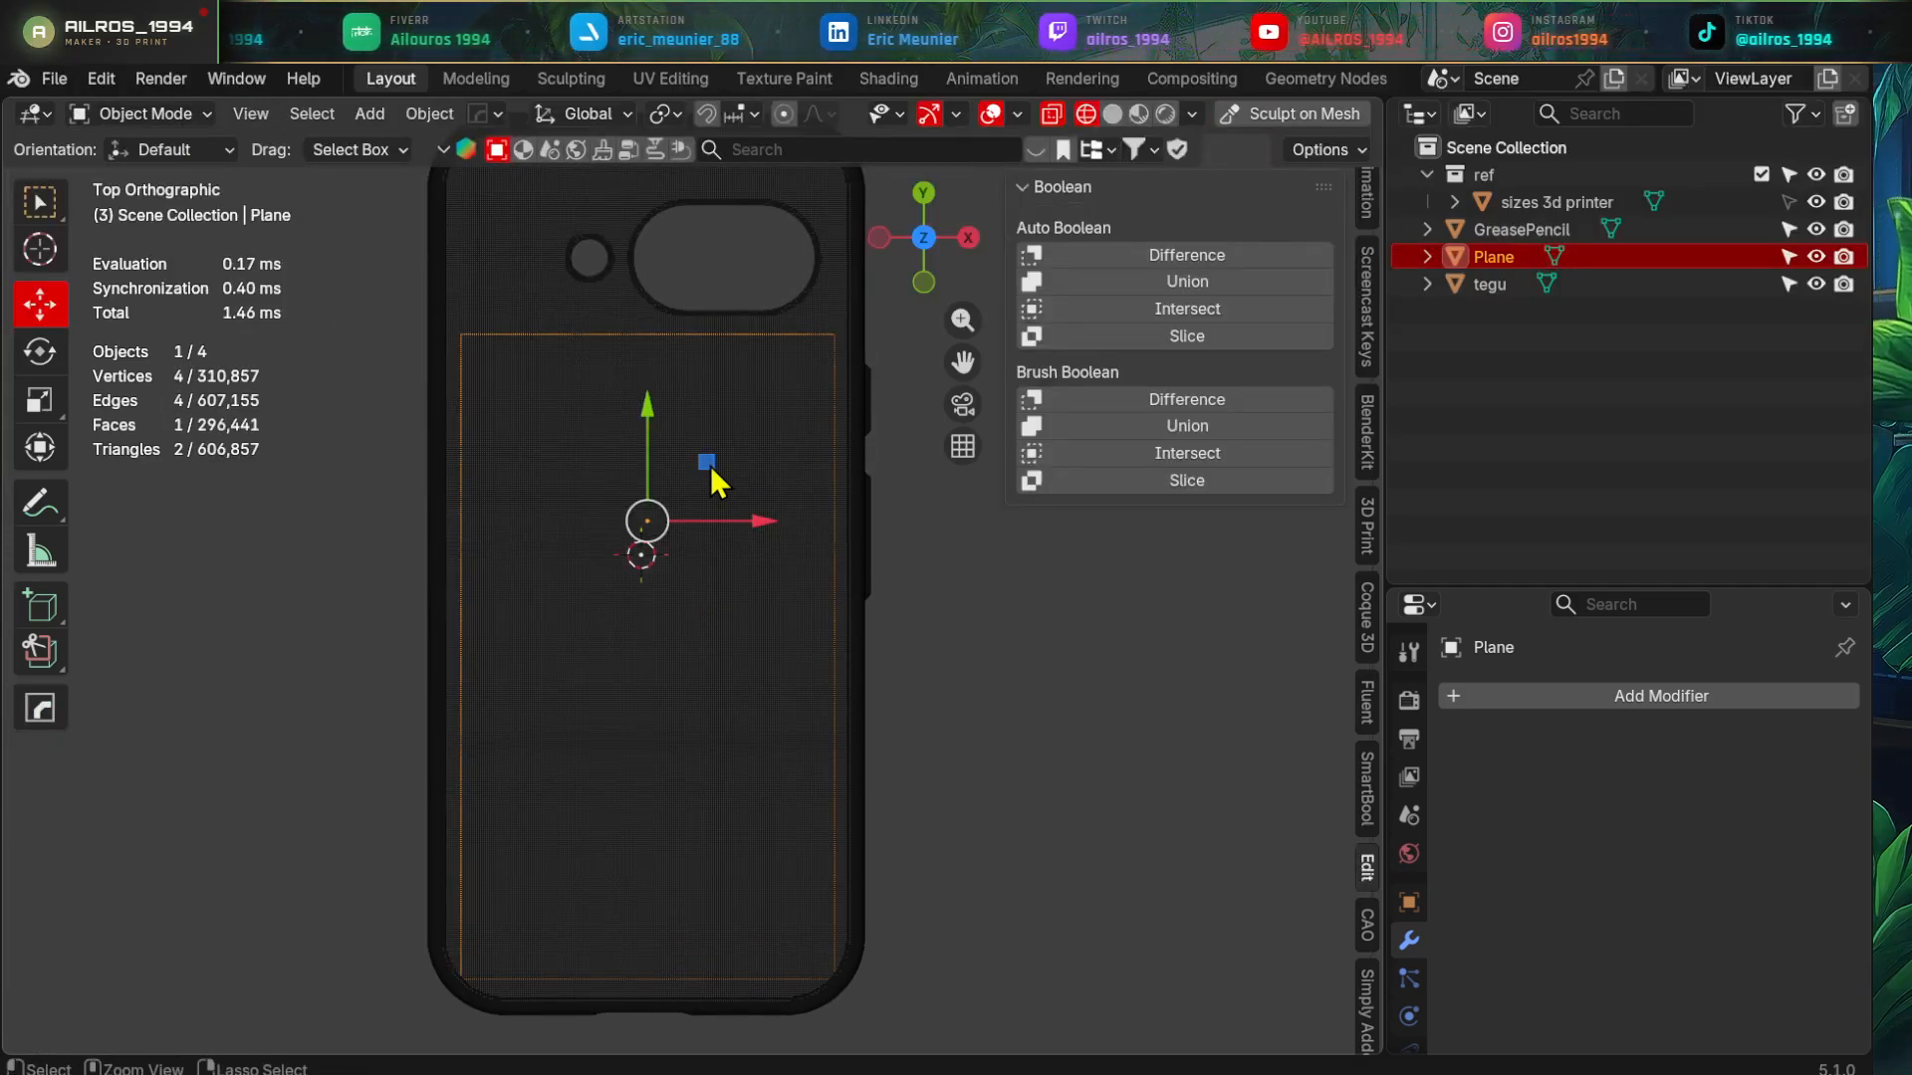
pyautogui.hotkey('ctrl', 'a')
pyautogui.click(669, 547)
pyautogui.keyDown('shift'); pyautogui.moveTo(674, 554); pyautogui.dragTo(683, 643, button='middle'); pyautogui.keyUp('shift')
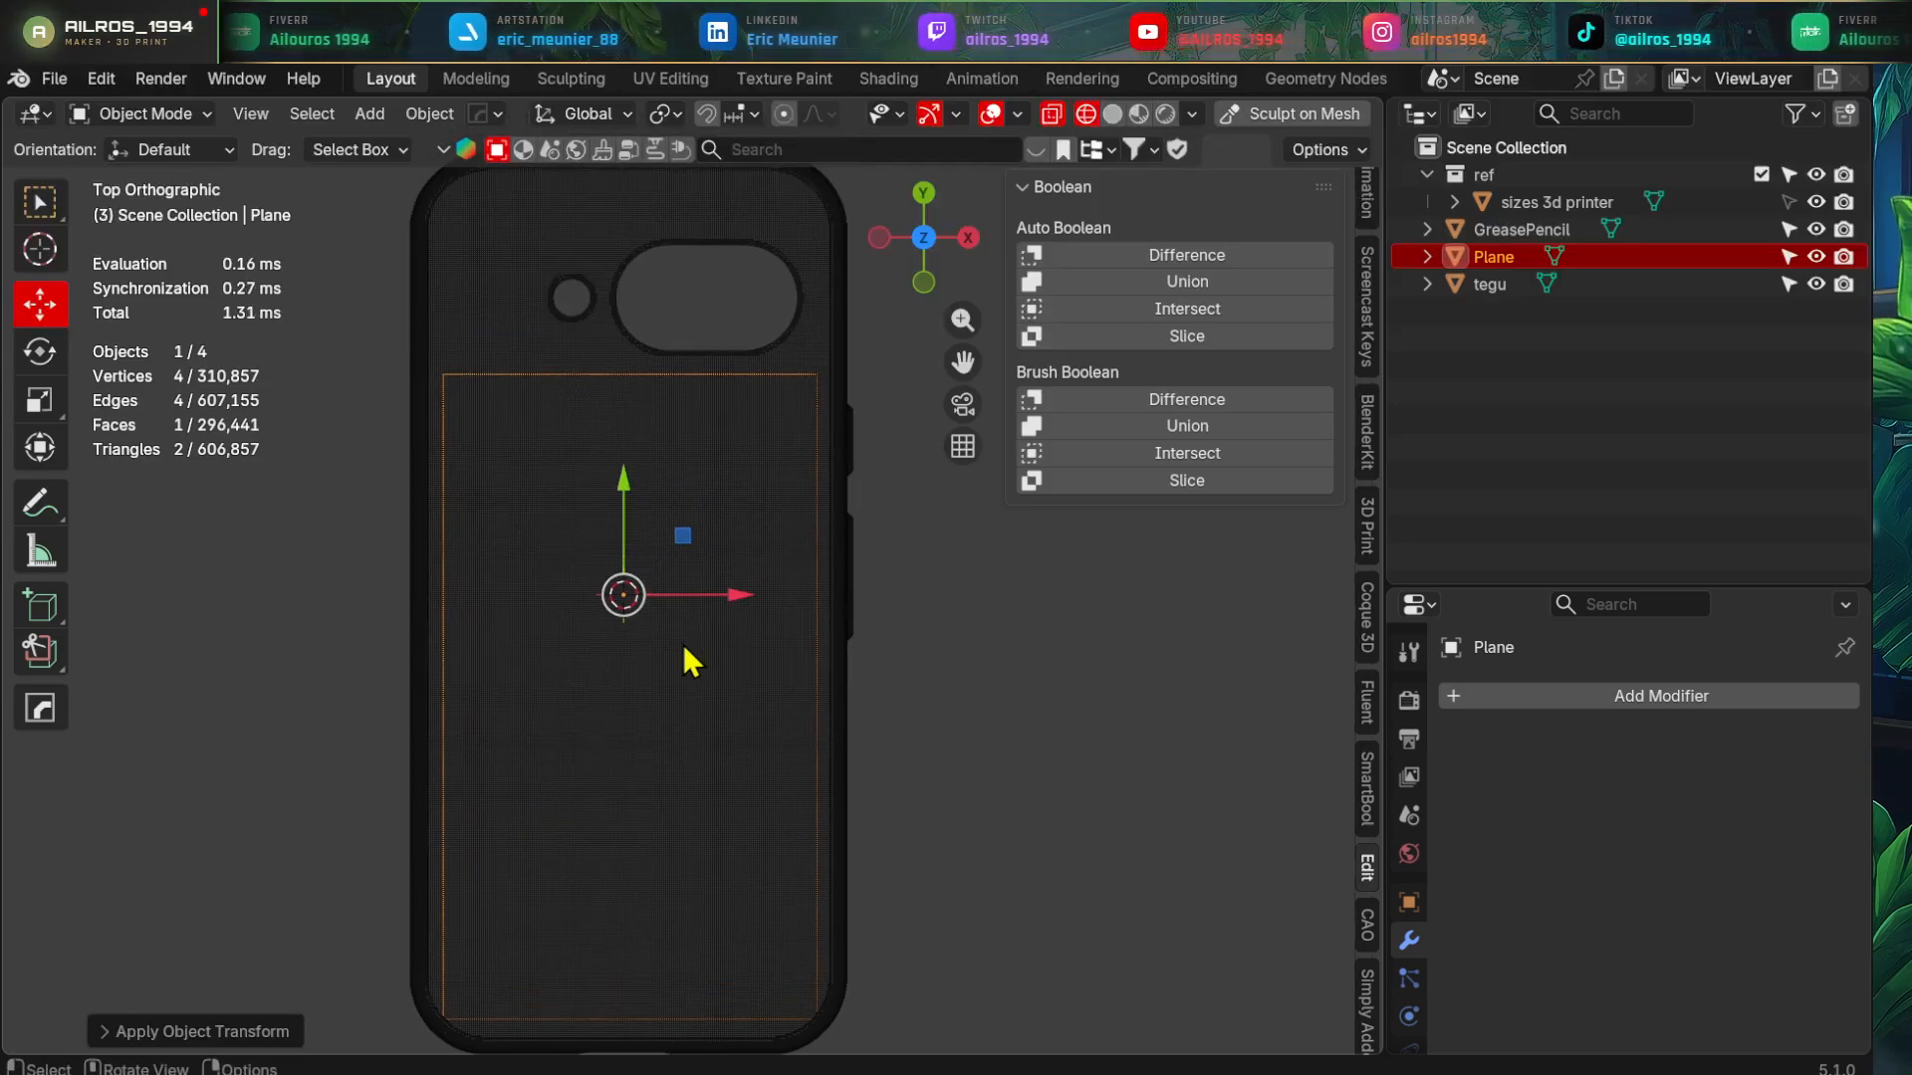
# - Bevel all four corner vertices of the plane with 6 segments and clamped overlap, rounding both ends fully
pyautogui.press('Tab')
pyautogui.press('1')
pyautogui.keyDown('shift'); pyautogui.moveTo(880, 708); pyautogui.dragTo(853, 681, button='middle'); pyautogui.keyUp('shift')
pyautogui.press('a')
pyautogui.keyDown('shift'); pyautogui.moveTo(941, 636); pyautogui.dragTo(920, 628, button='middle'); pyautogui.keyUp('shift')
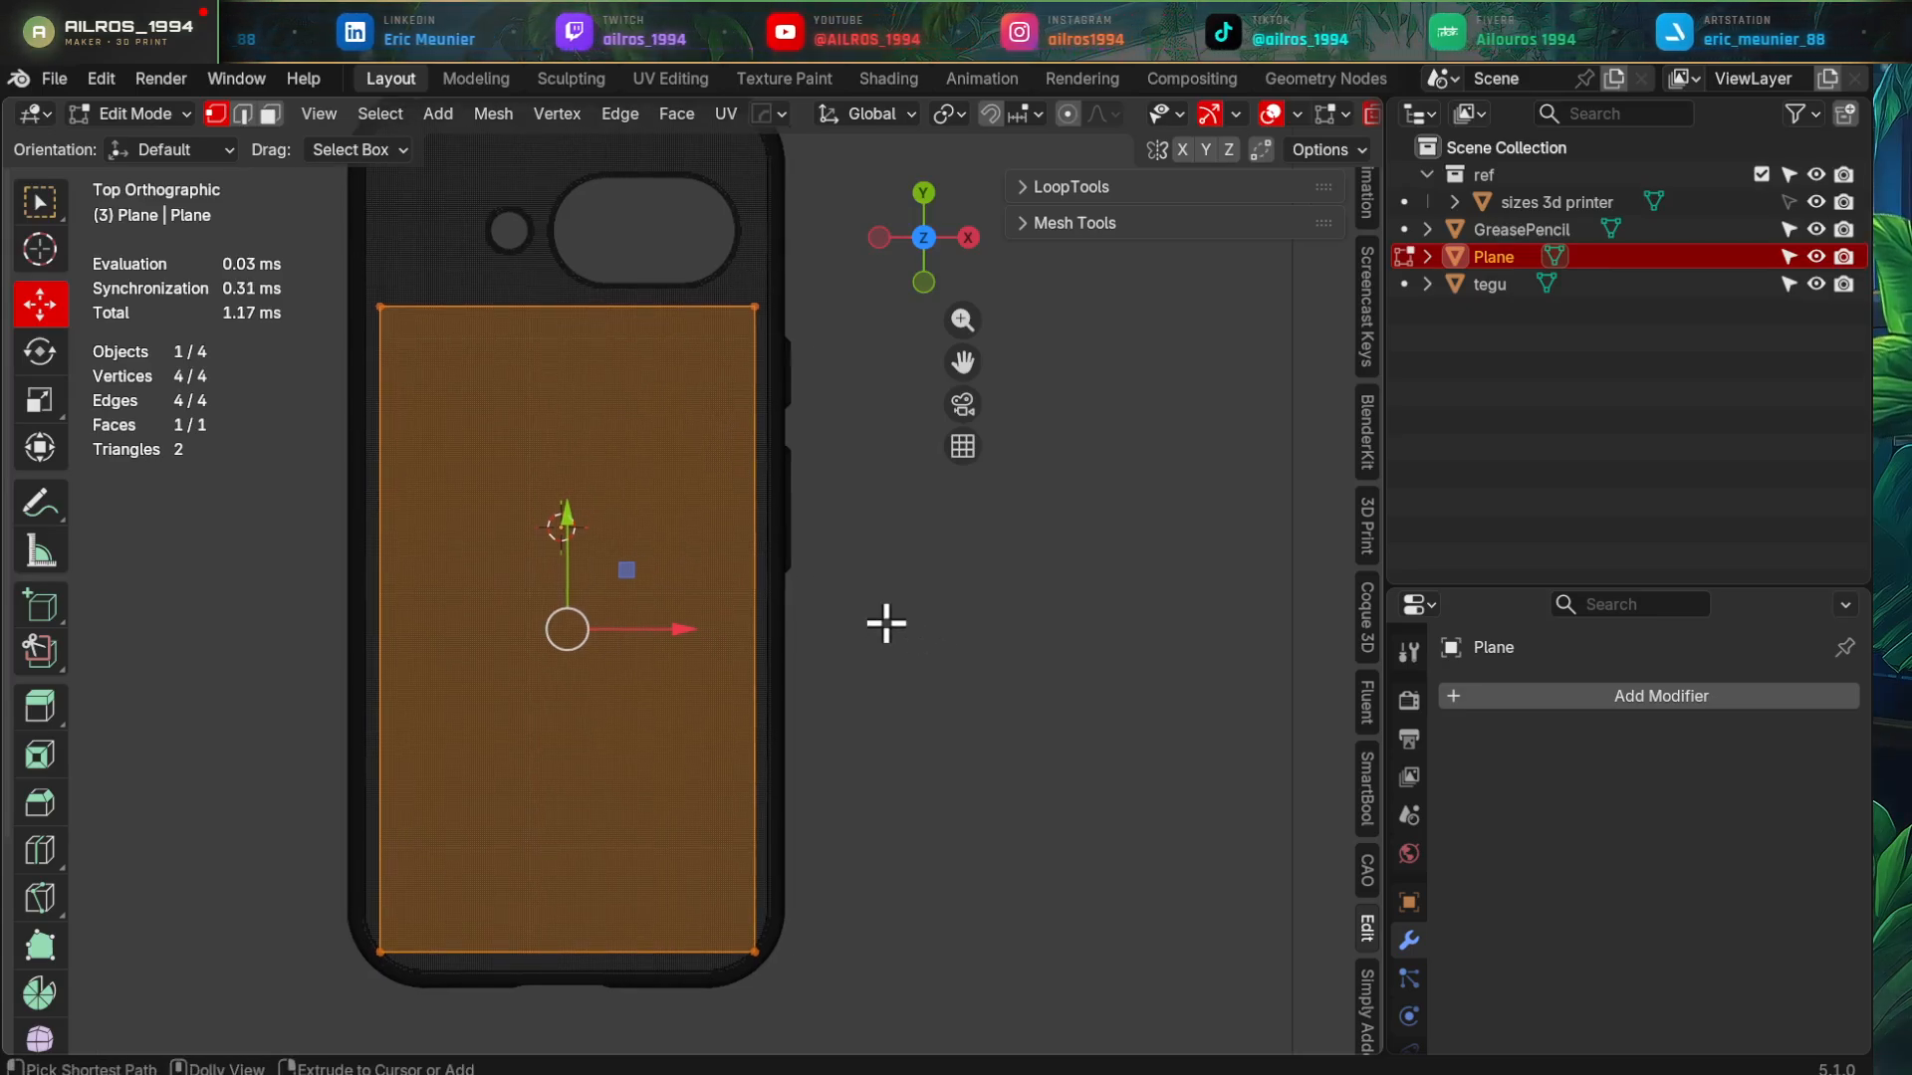
pyautogui.hotkey('ctrl', 'shift', 'b')
pyautogui.scroll(4, 975, 655)
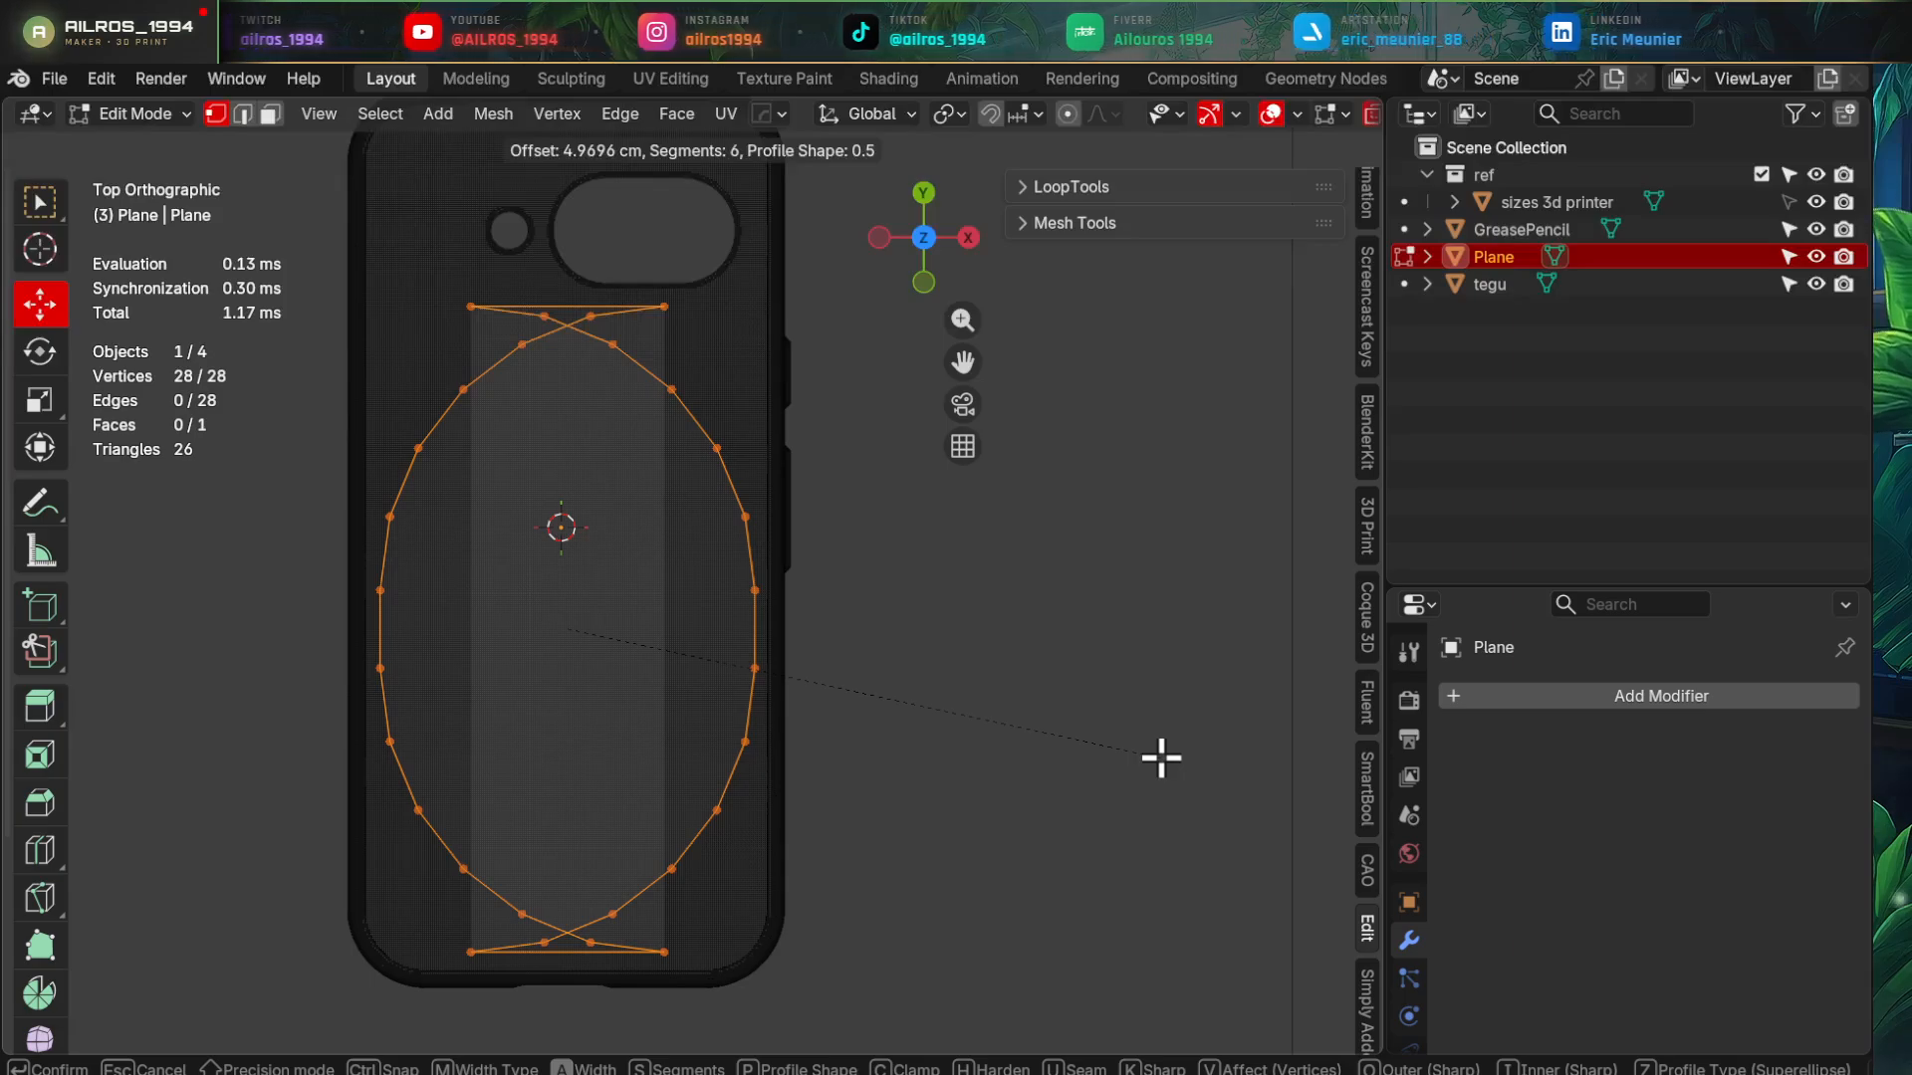
pyautogui.press('c')
pyautogui.click(1161, 758)
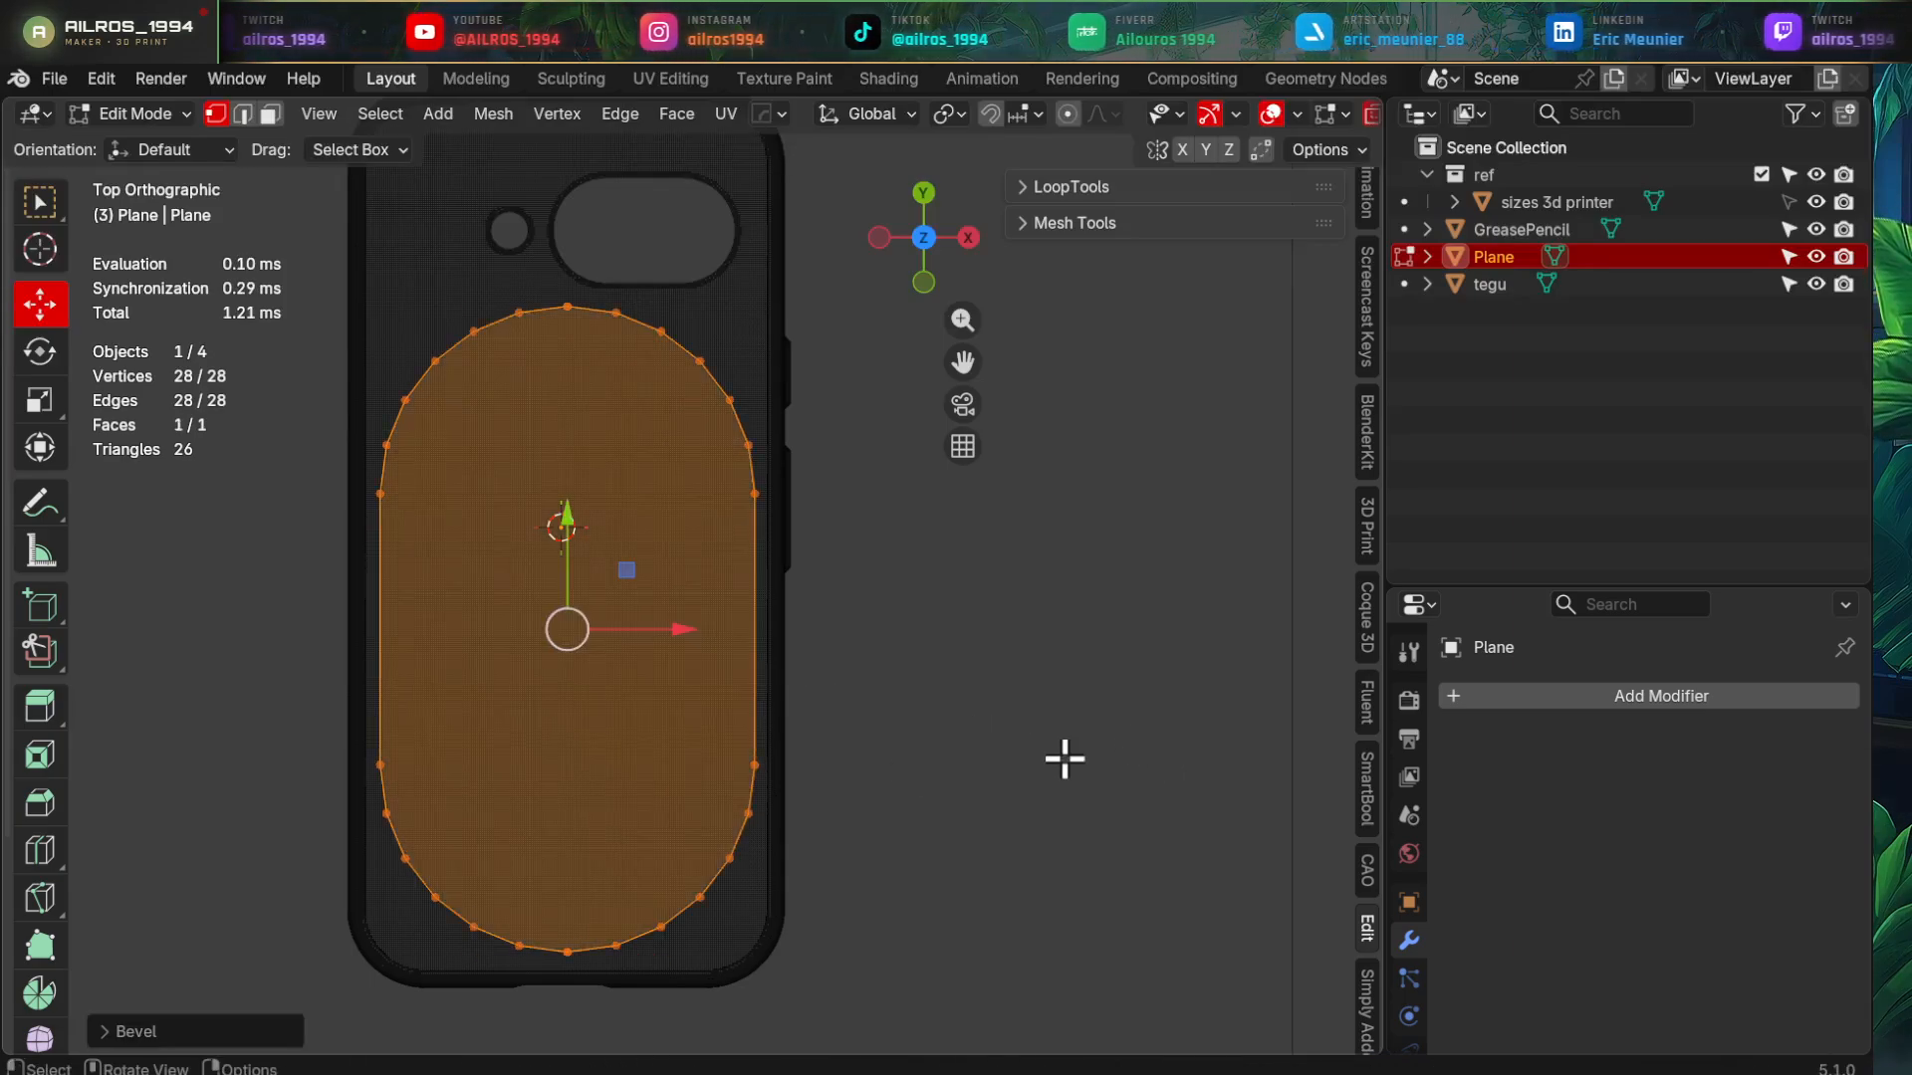
# - Leave mesh editing and raise the rounded plane along Z above the case's floor
pyautogui.keyDown('shift'); pyautogui.moveTo(742, 751); pyautogui.dragTo(768, 746, button='middle'); pyautogui.keyUp('shift')
pyautogui.press('Tab')
pyautogui.moveTo(816, 685); pyautogui.dragTo(721, 597, button='middle')
pyautogui.moveTo(654, 404); pyautogui.dragTo(644, 379)
# - Extrude the rounded face downward through the case's back so it extends below the case
pyautogui.press('Tab')
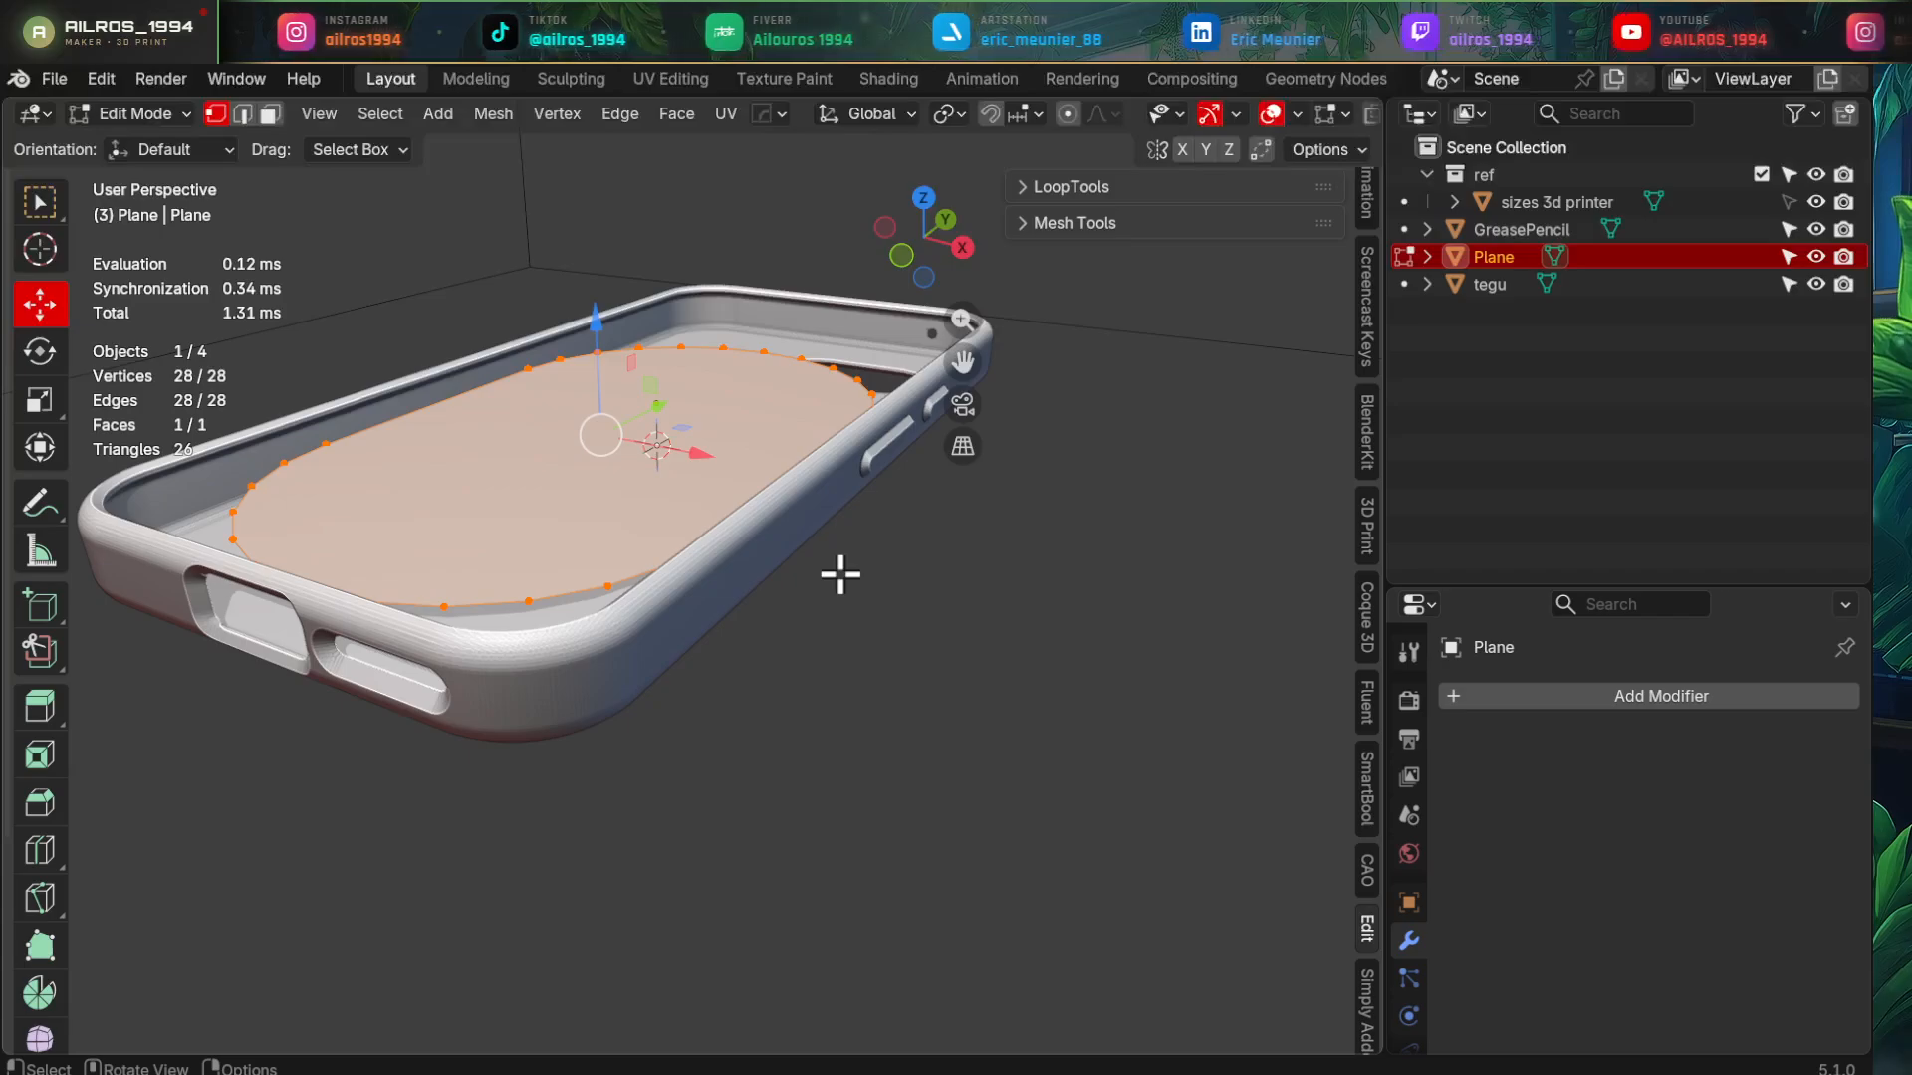
pyautogui.press('e')
pyautogui.click(853, 687)
# - Recalculate the normals of the whole extruded mesh to the outside and merge its vertices by distance
pyautogui.press('a')
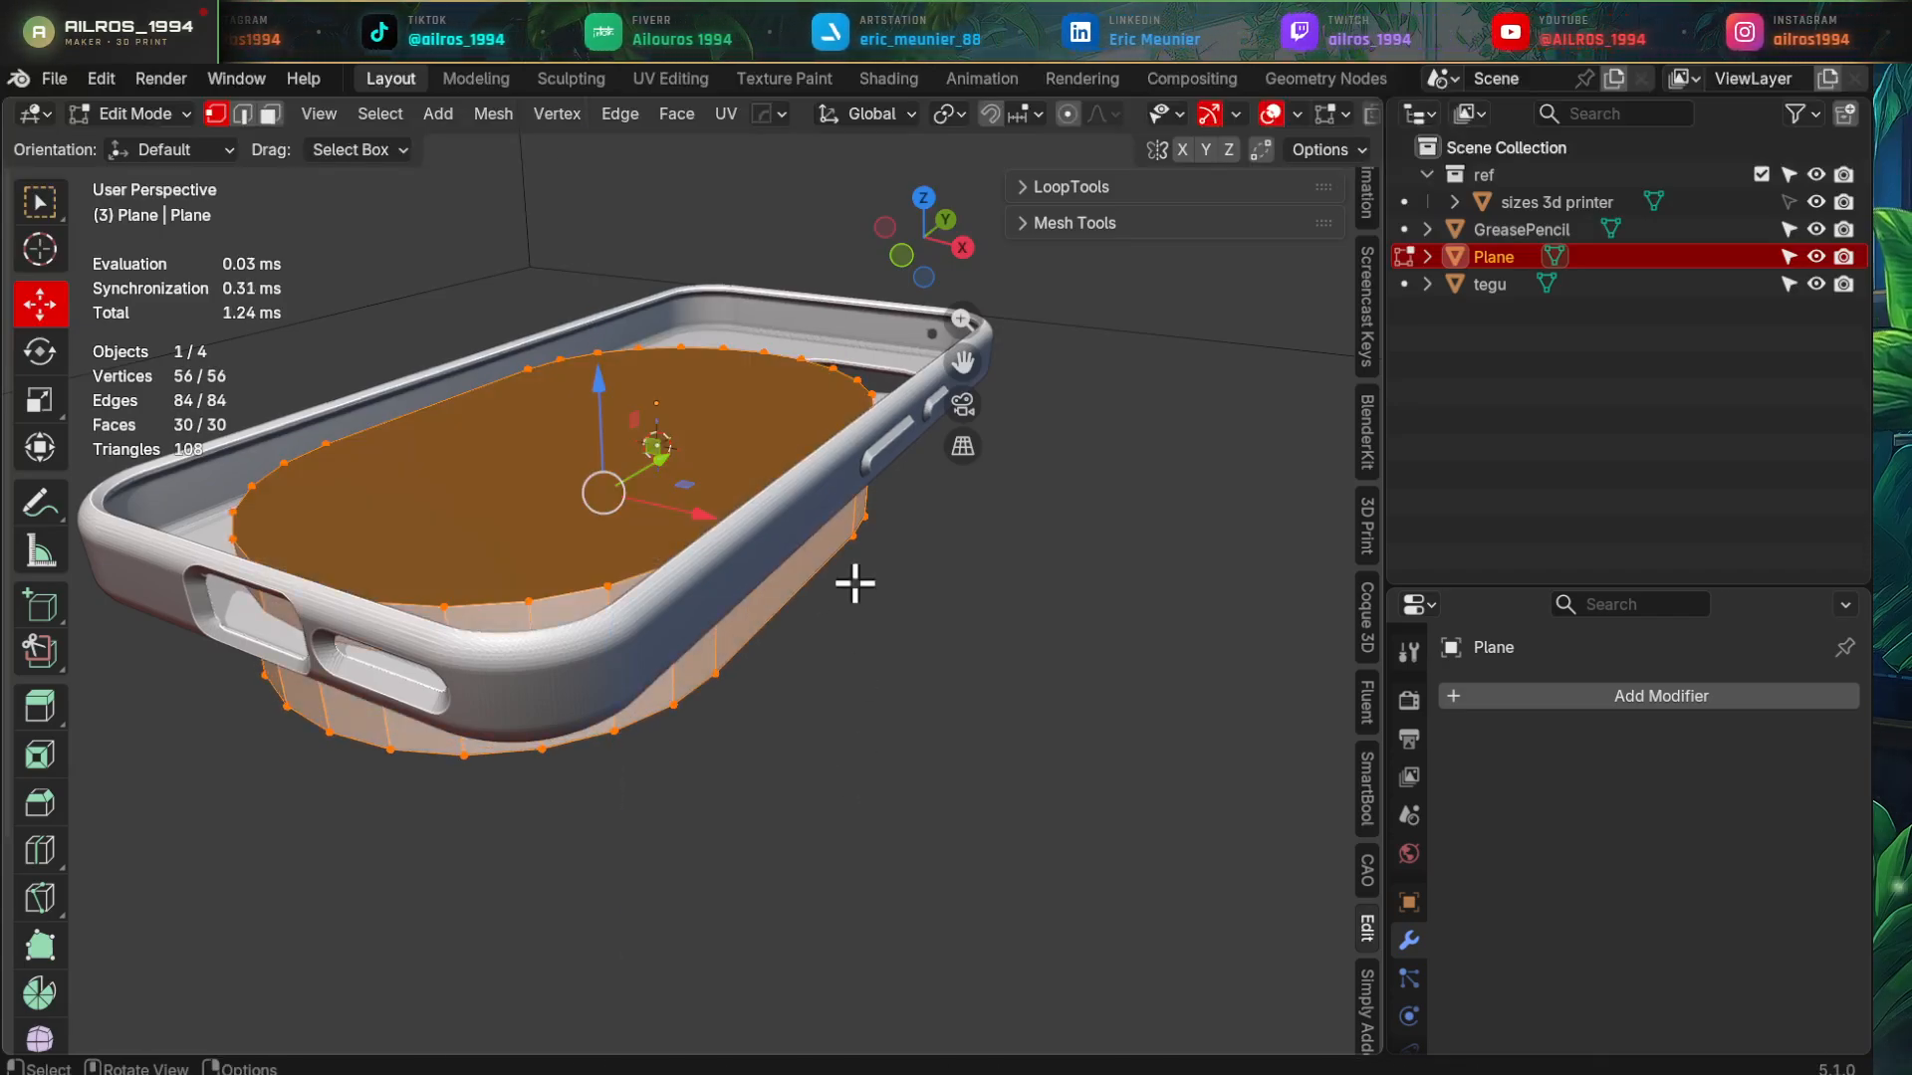
pyautogui.hotkey('alt', 'n')
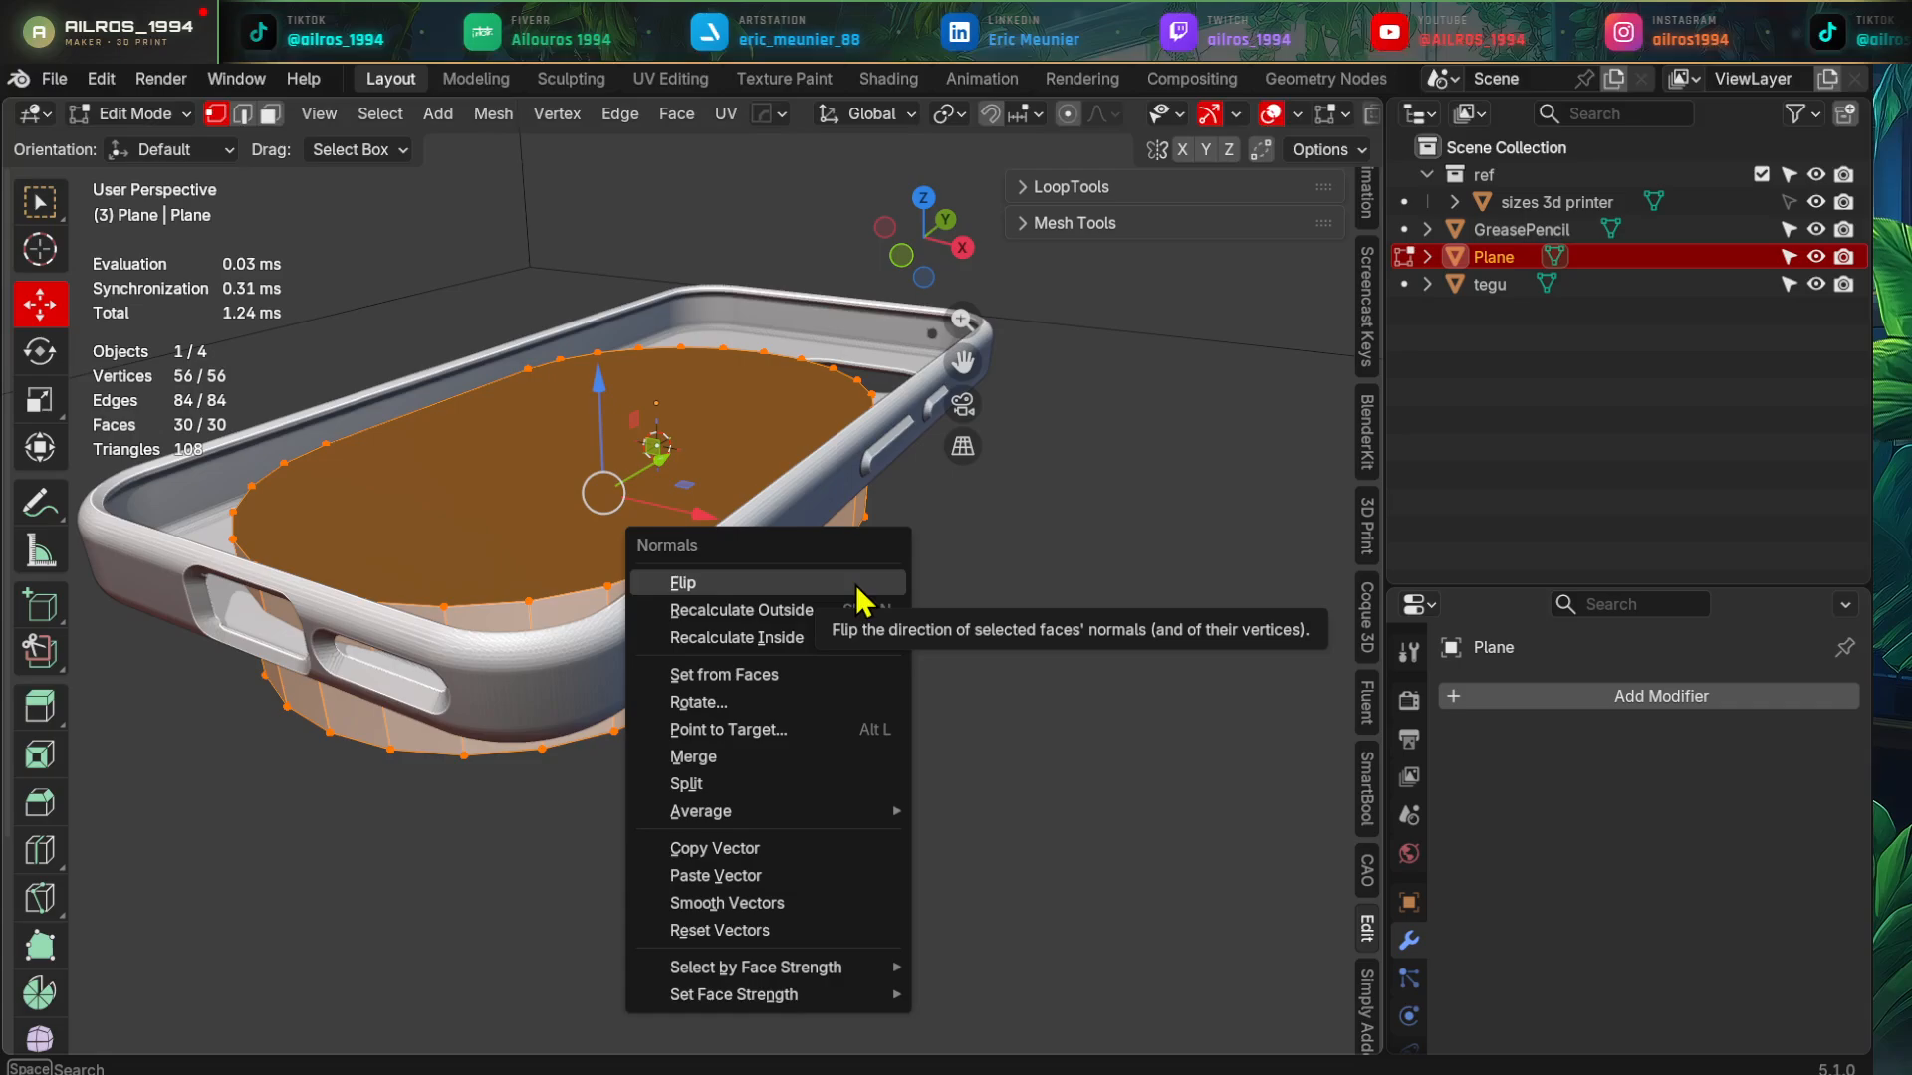
pyautogui.click(848, 616)
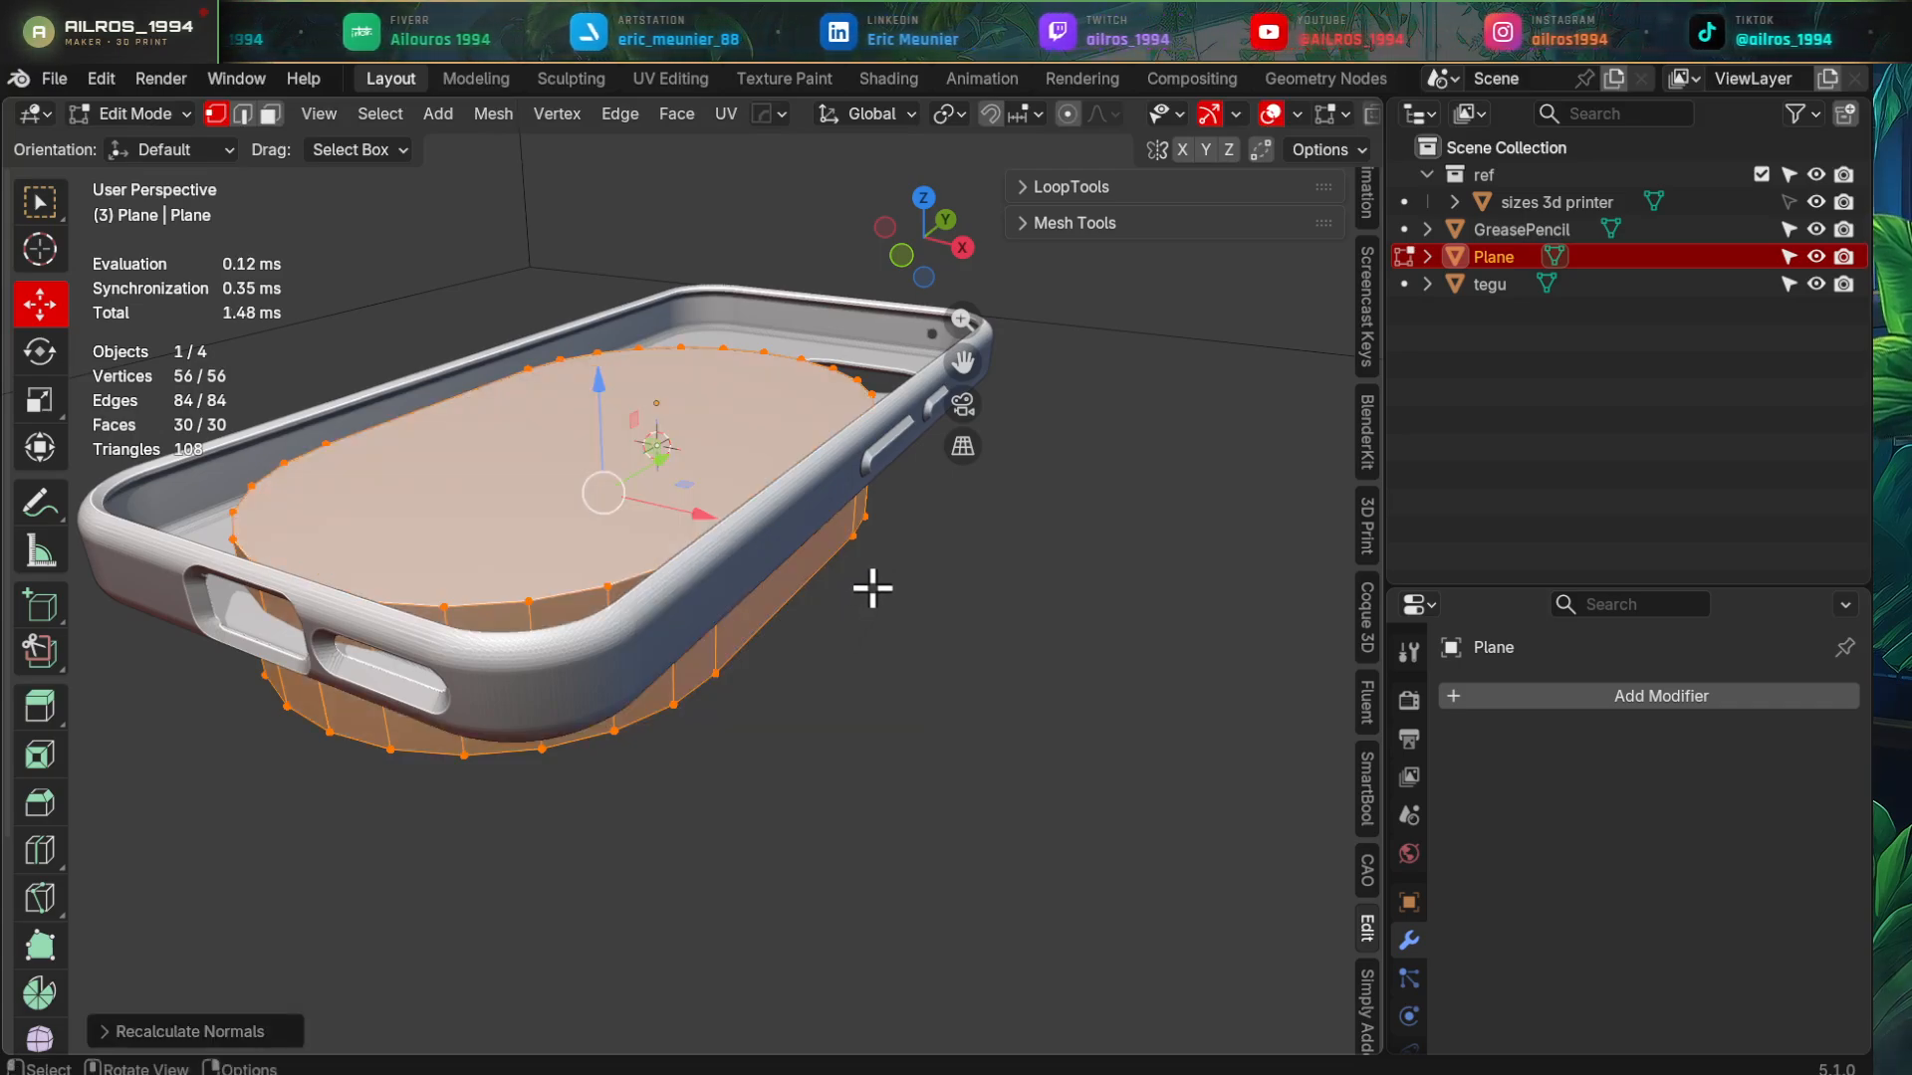
pyautogui.press('m')
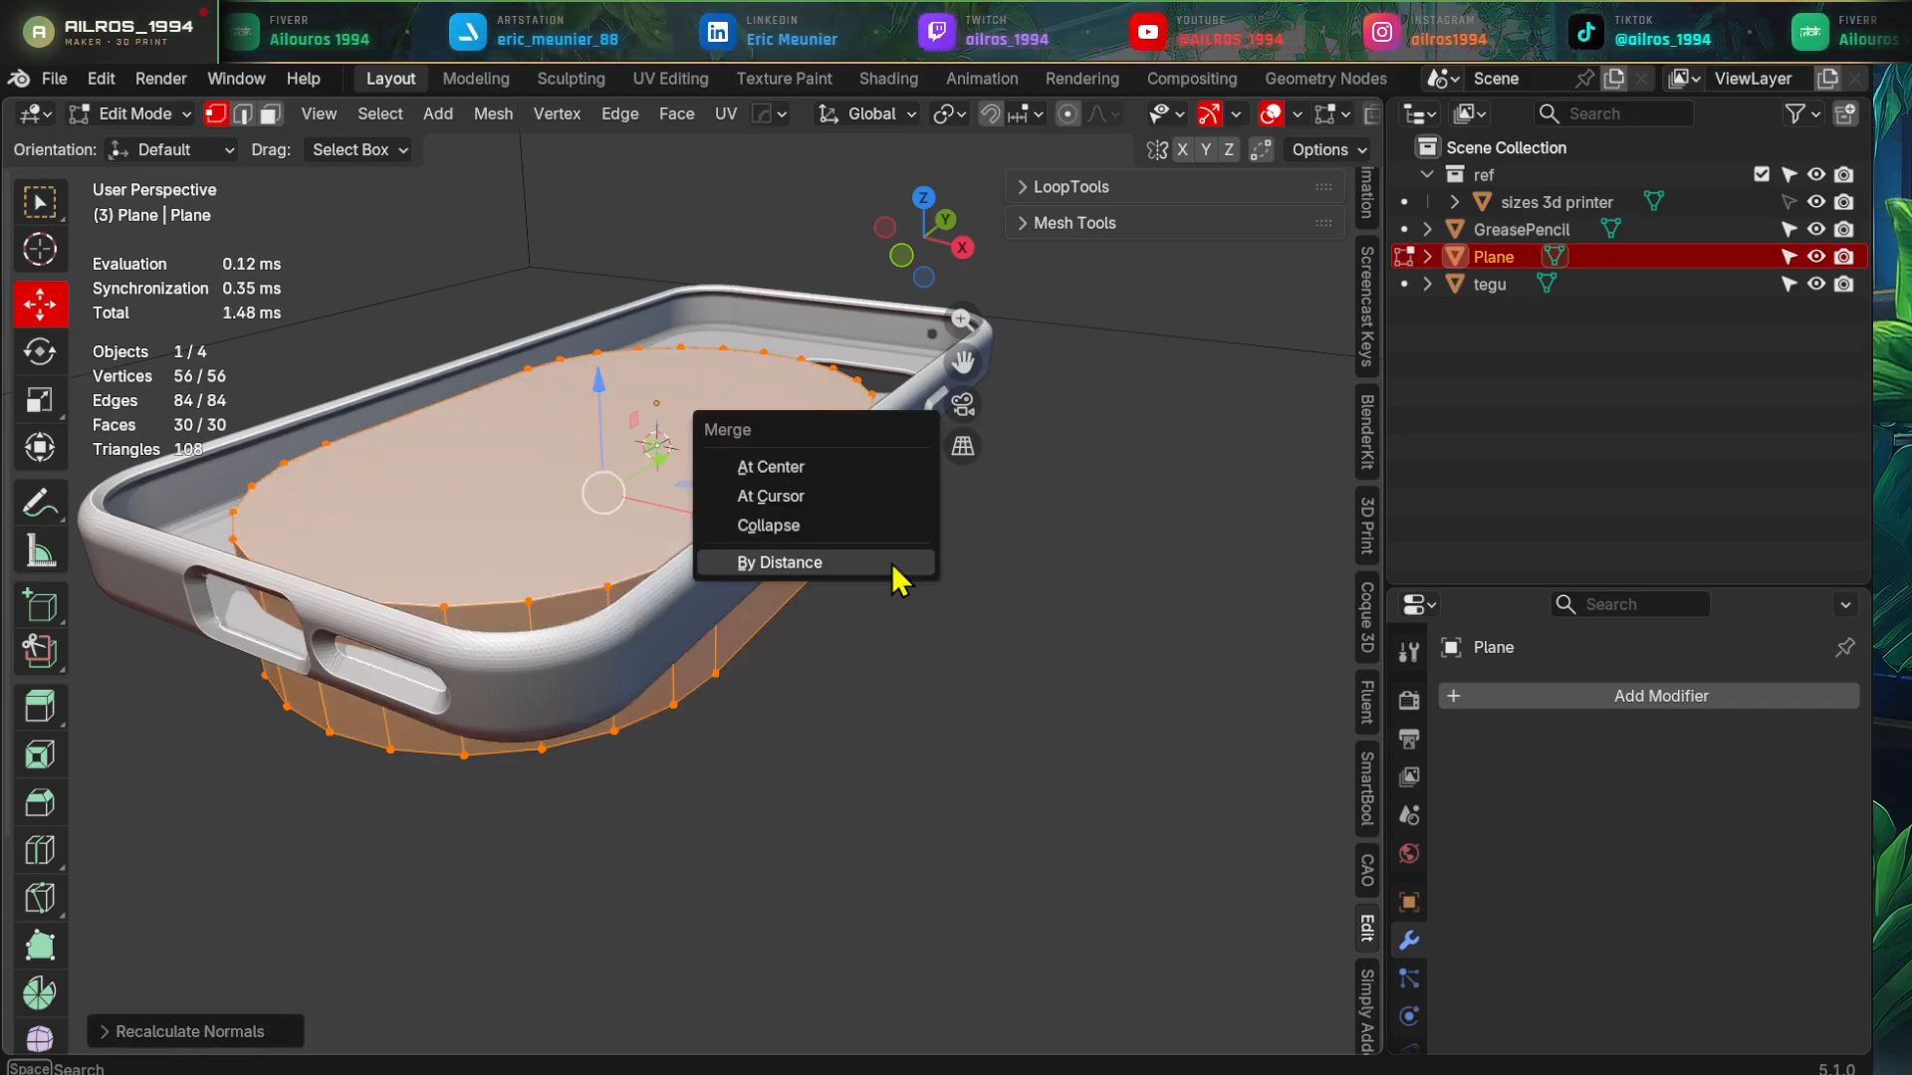
pyautogui.click(893, 564)
# - In face mode, select both the top and the bottom face of the extruded body
pyautogui.moveTo(803, 640)
pyautogui.keyDown('shift'); pyautogui.mouseDown(button='middle')
pyautogui.moveTo(882, 600)
pyautogui.moveTo(901, 644)
pyautogui.moveTo(836, 653)
pyautogui.mouseUp(button='middle'); pyautogui.keyUp('shift')
pyautogui.scroll(3, 782, 678)
pyautogui.scroll(-2, 697, 707)
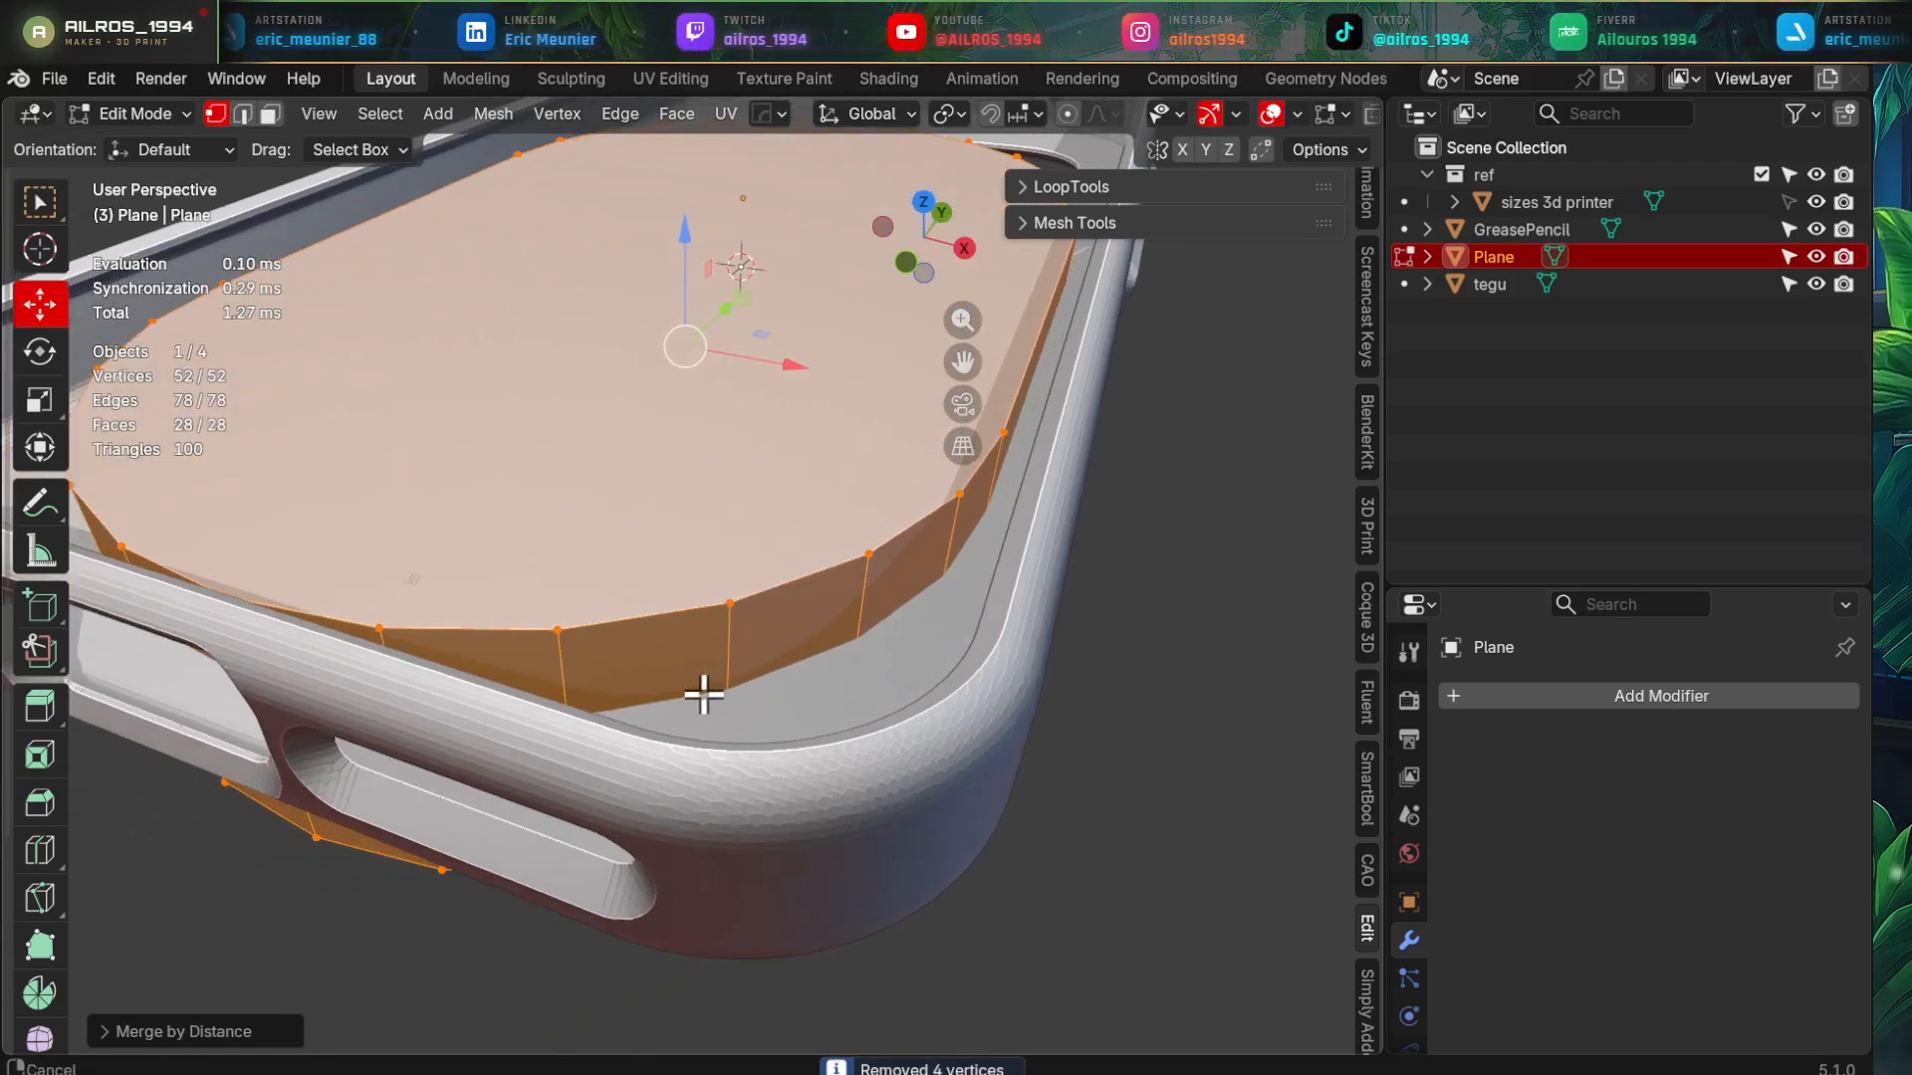
pyautogui.scroll(-1, 804, 609)
pyautogui.press('3')
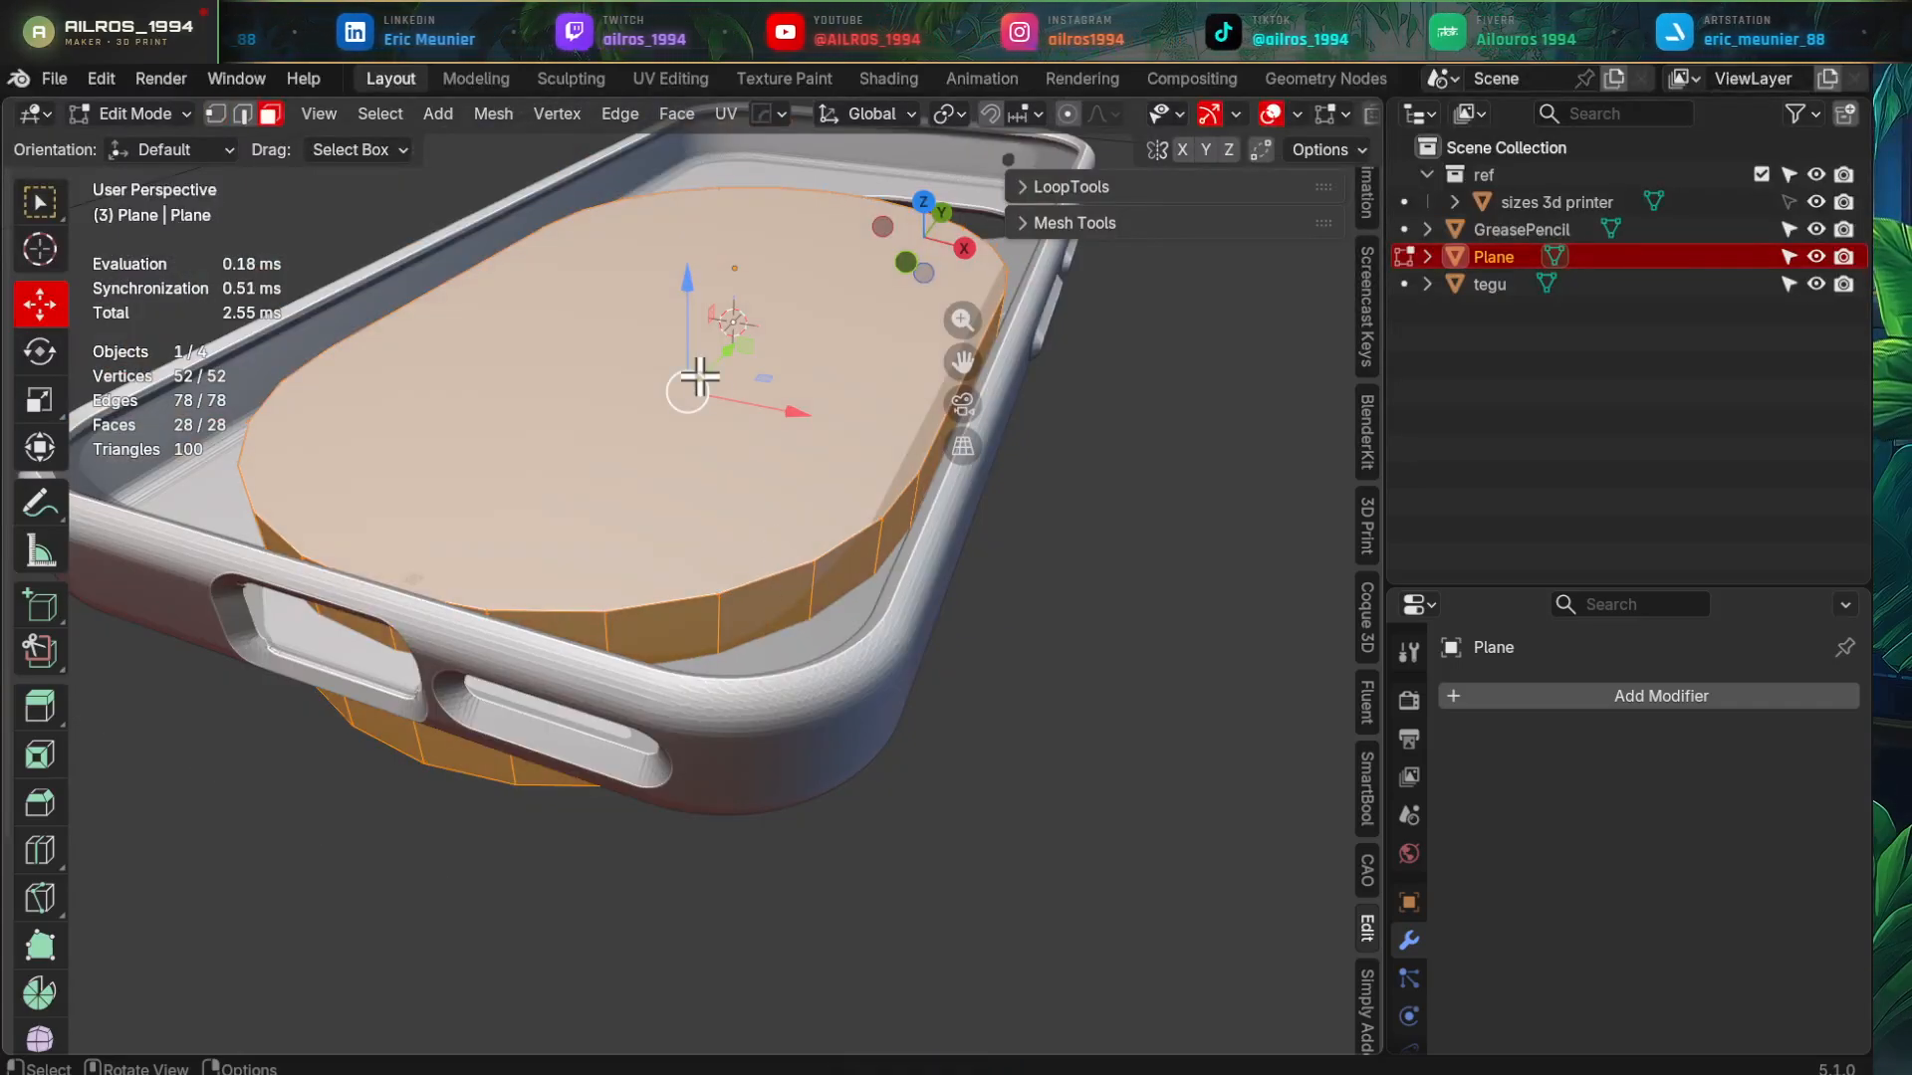
pyautogui.click(699, 381)
pyautogui.moveTo(715, 575); pyautogui.dragTo(753, 544, button='middle')
pyautogui.keyDown('shift'); pyautogui.click(700, 421); pyautogui.keyUp('shift')
pyautogui.moveTo(700, 421); pyautogui.dragTo(938, 677, button='middle')
# - Apply the body's object transforms and inset its top and bottom faces to form a wide border
pyautogui.press('Tab')
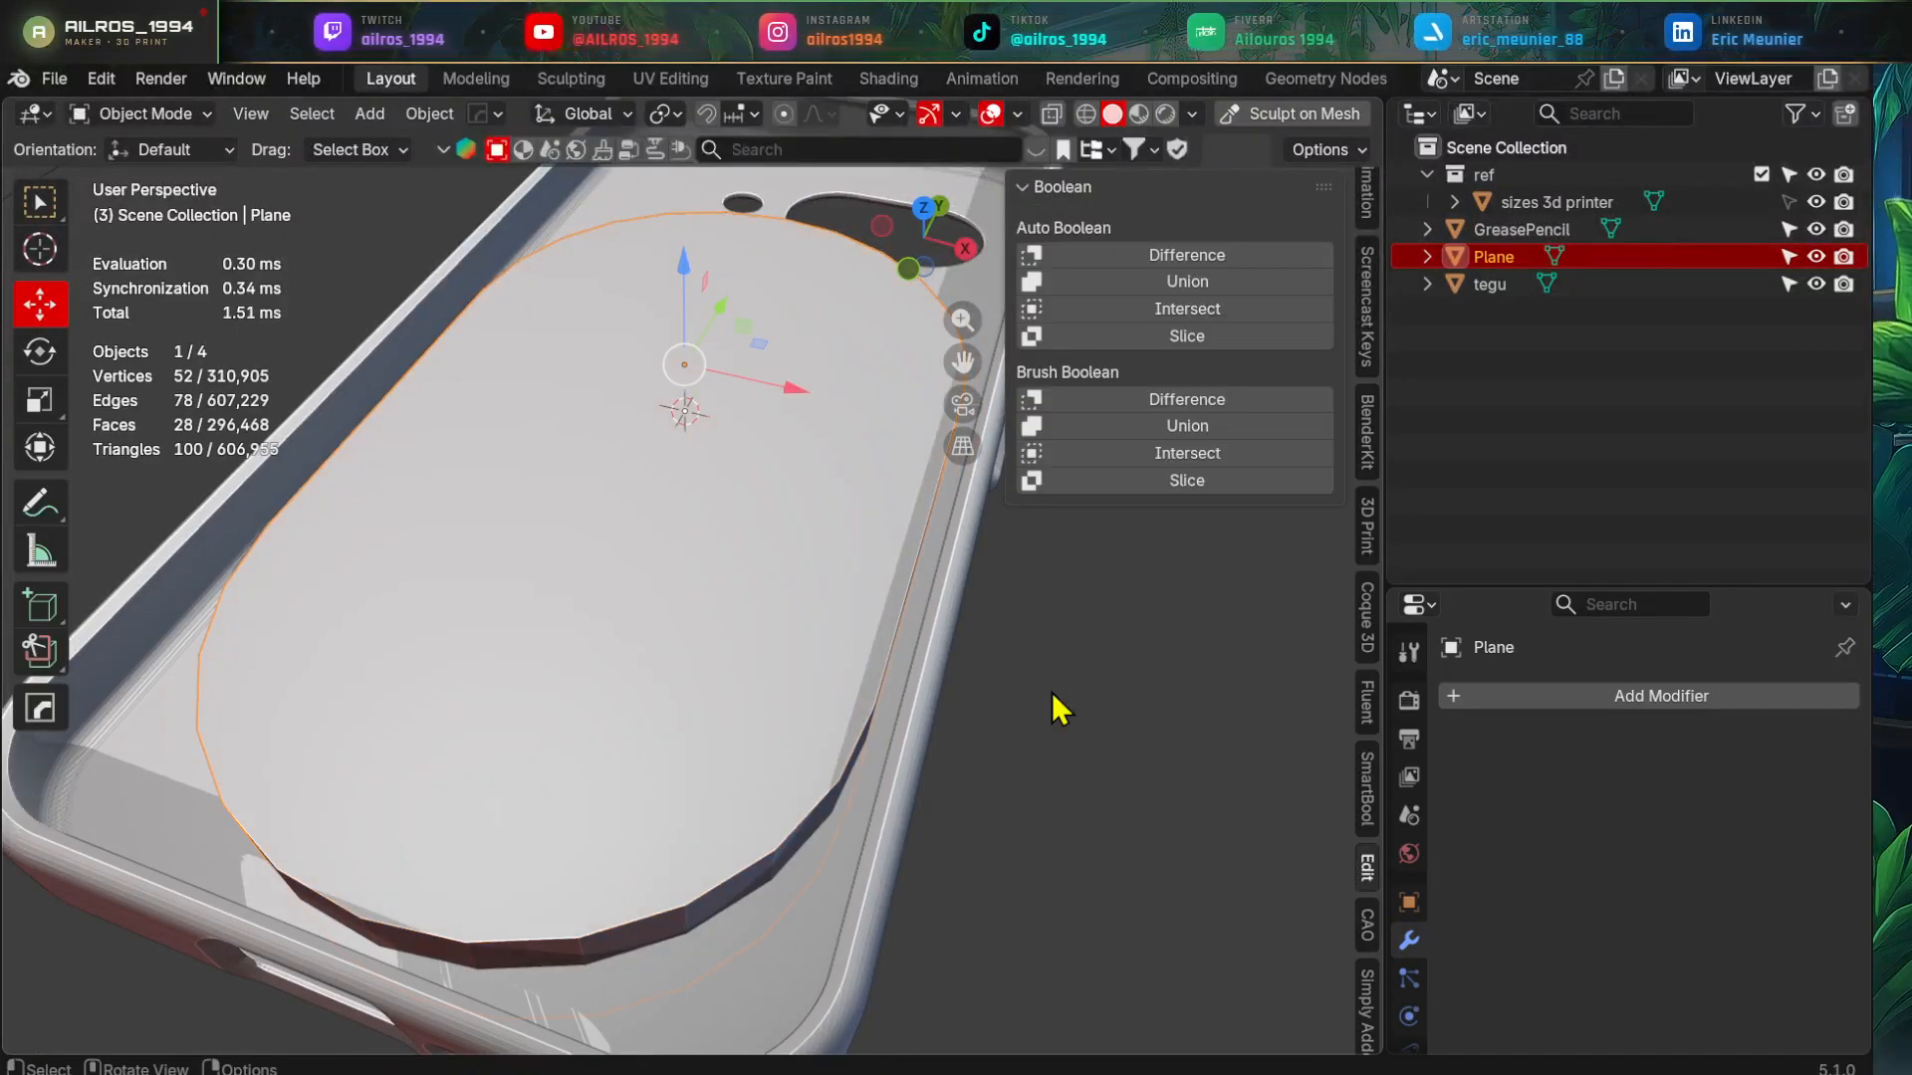
pyautogui.hotkey('ctrl', 'a')
pyautogui.click(1052, 694)
pyautogui.scroll(-2, 1052, 689)
pyautogui.keyDown('shift'); pyautogui.moveTo(1032, 687); pyautogui.dragTo(1068, 741, button='middle'); pyautogui.keyUp('shift')
pyautogui.press('Tab')
pyautogui.press('i')
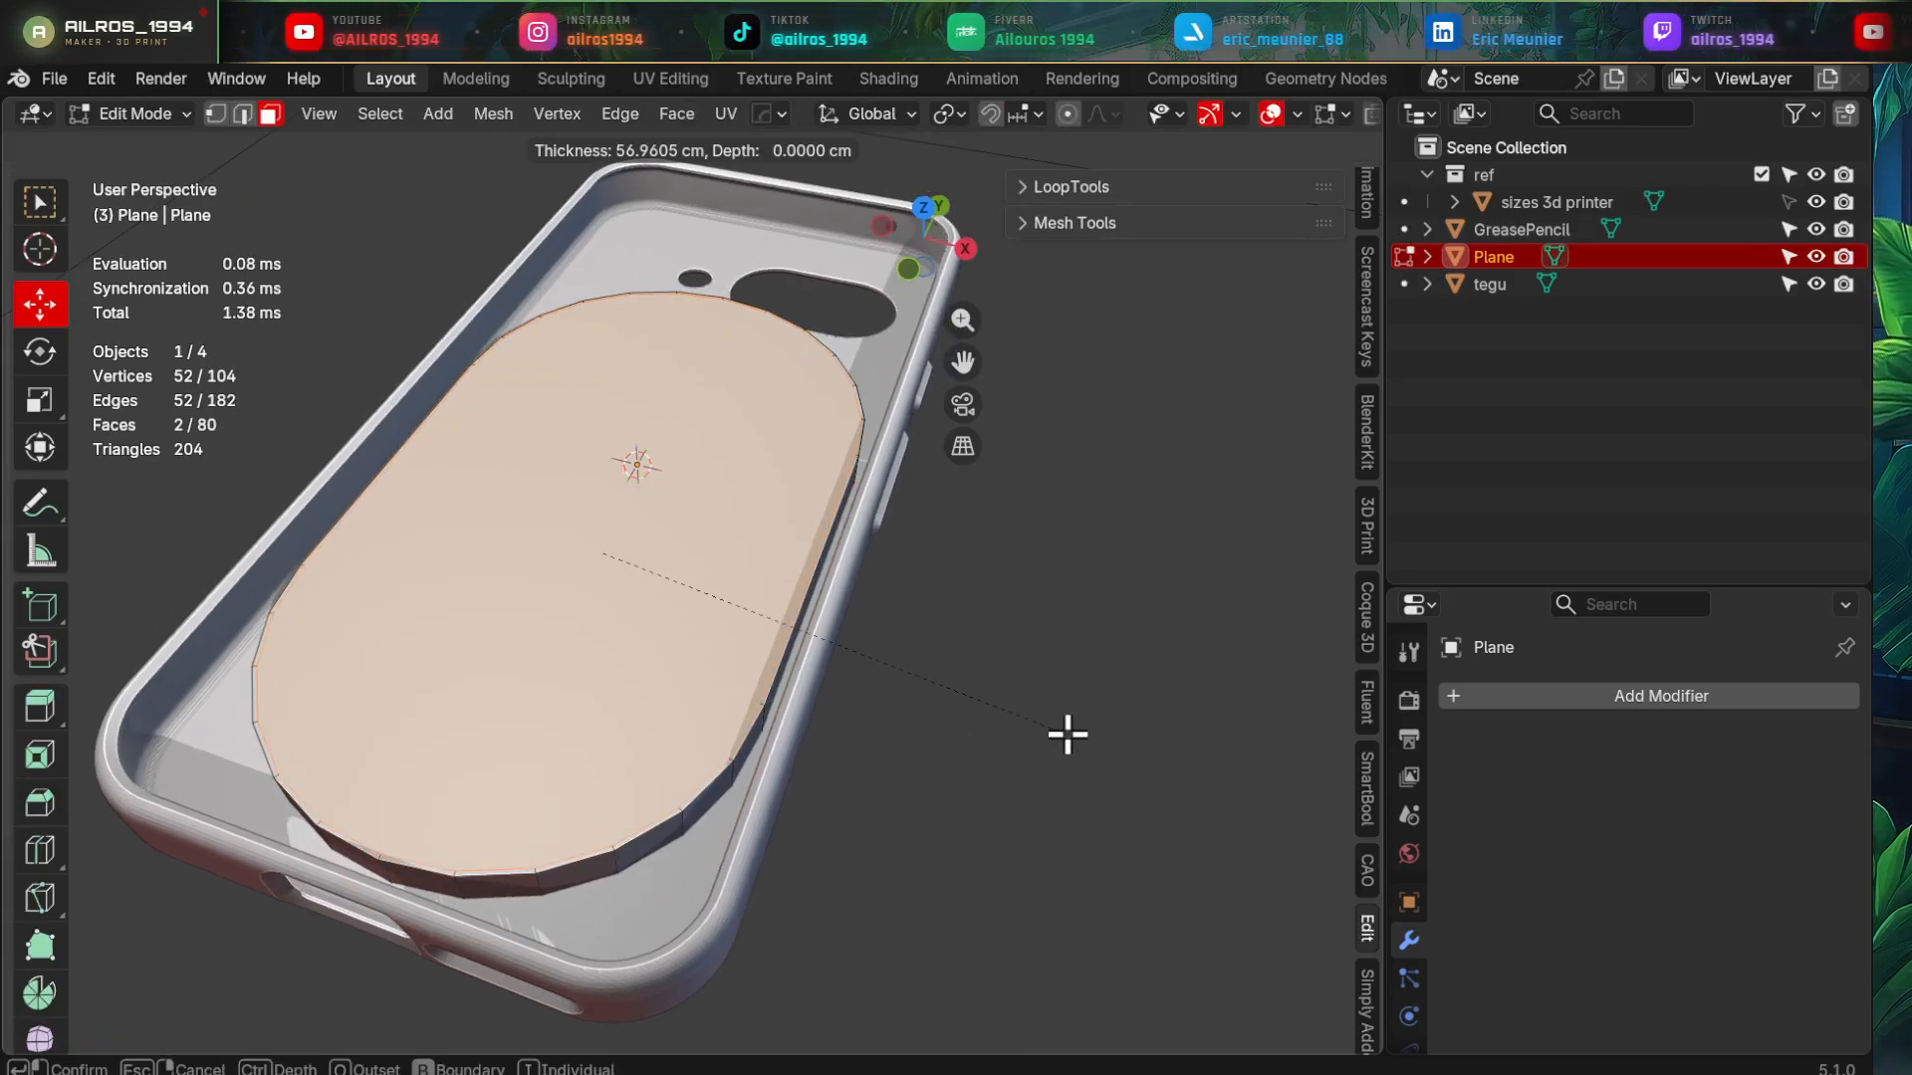
pyautogui.click(1023, 698)
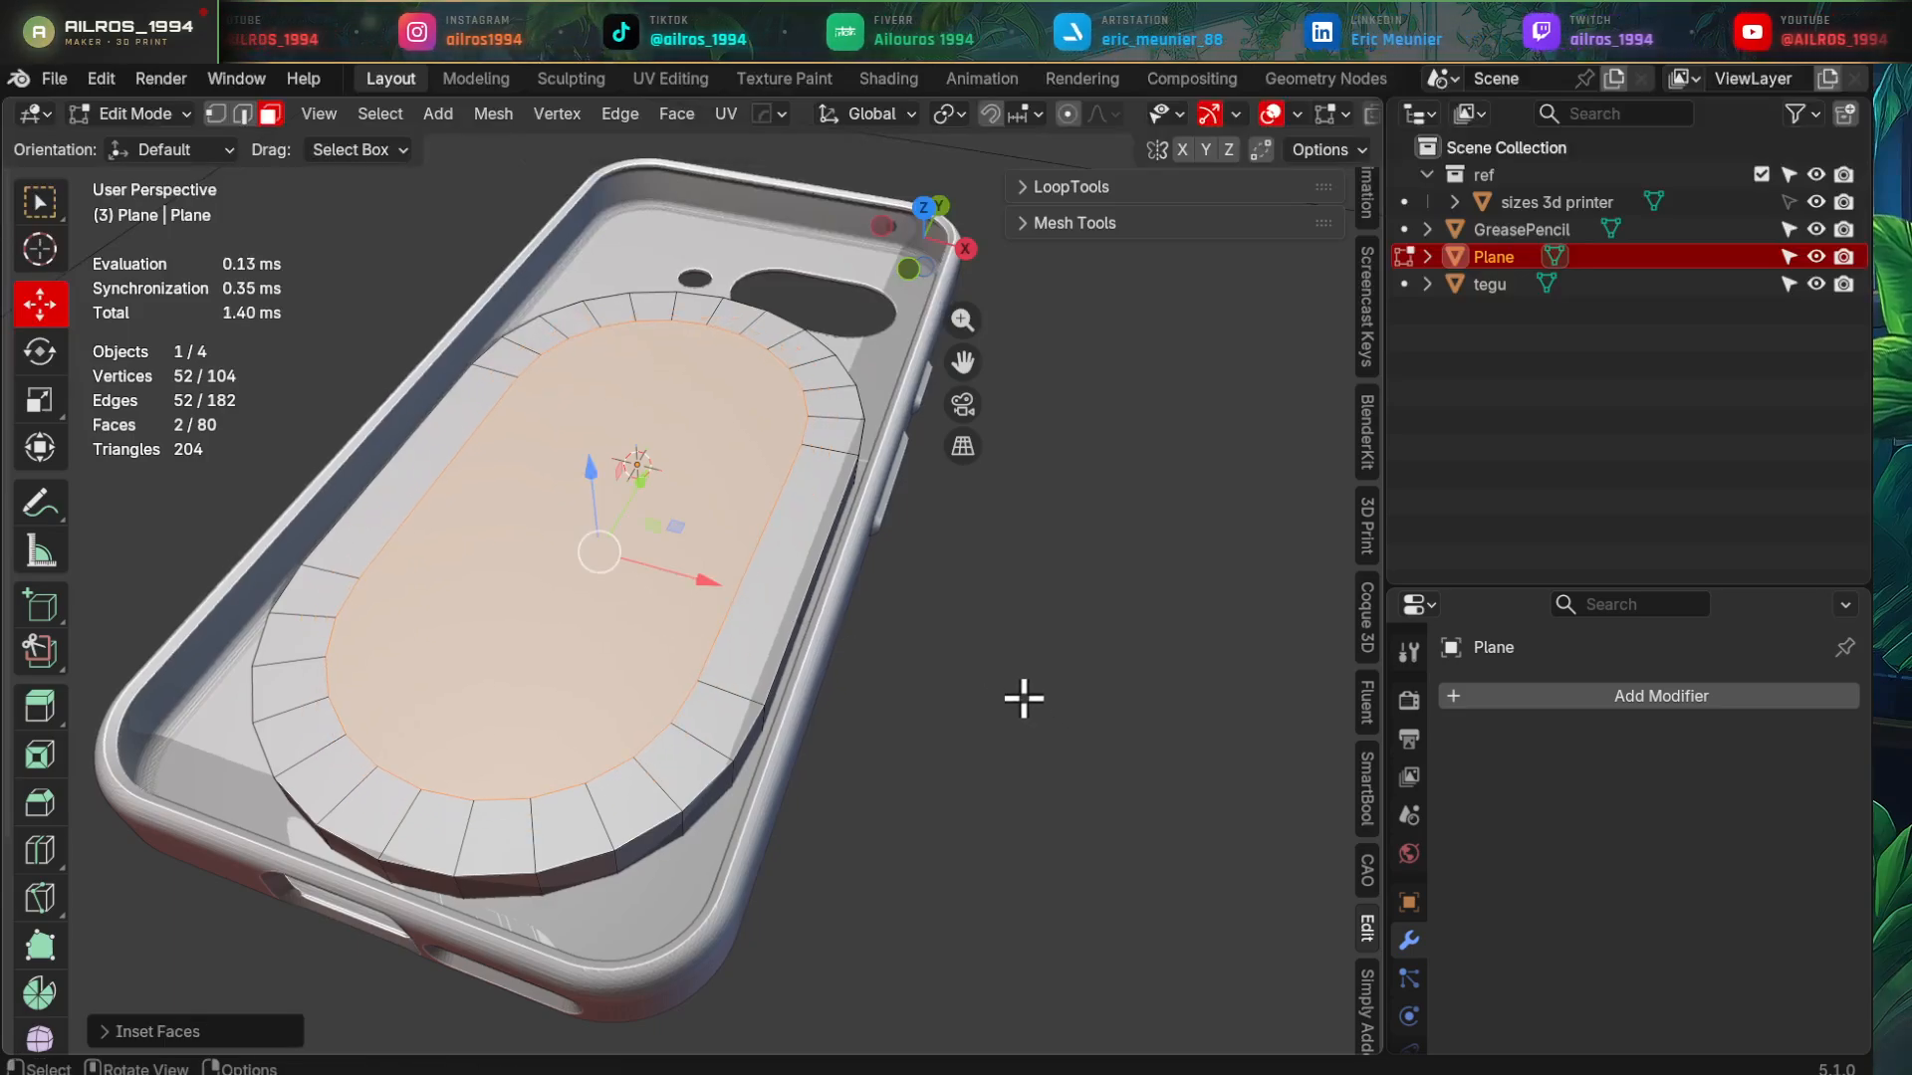
# - Connect the inner top and bottom faces with Bridge Edge Loops to open a hole through the body
pyautogui.moveTo(1024, 696); pyautogui.dragTo(734, 521, button='middle')
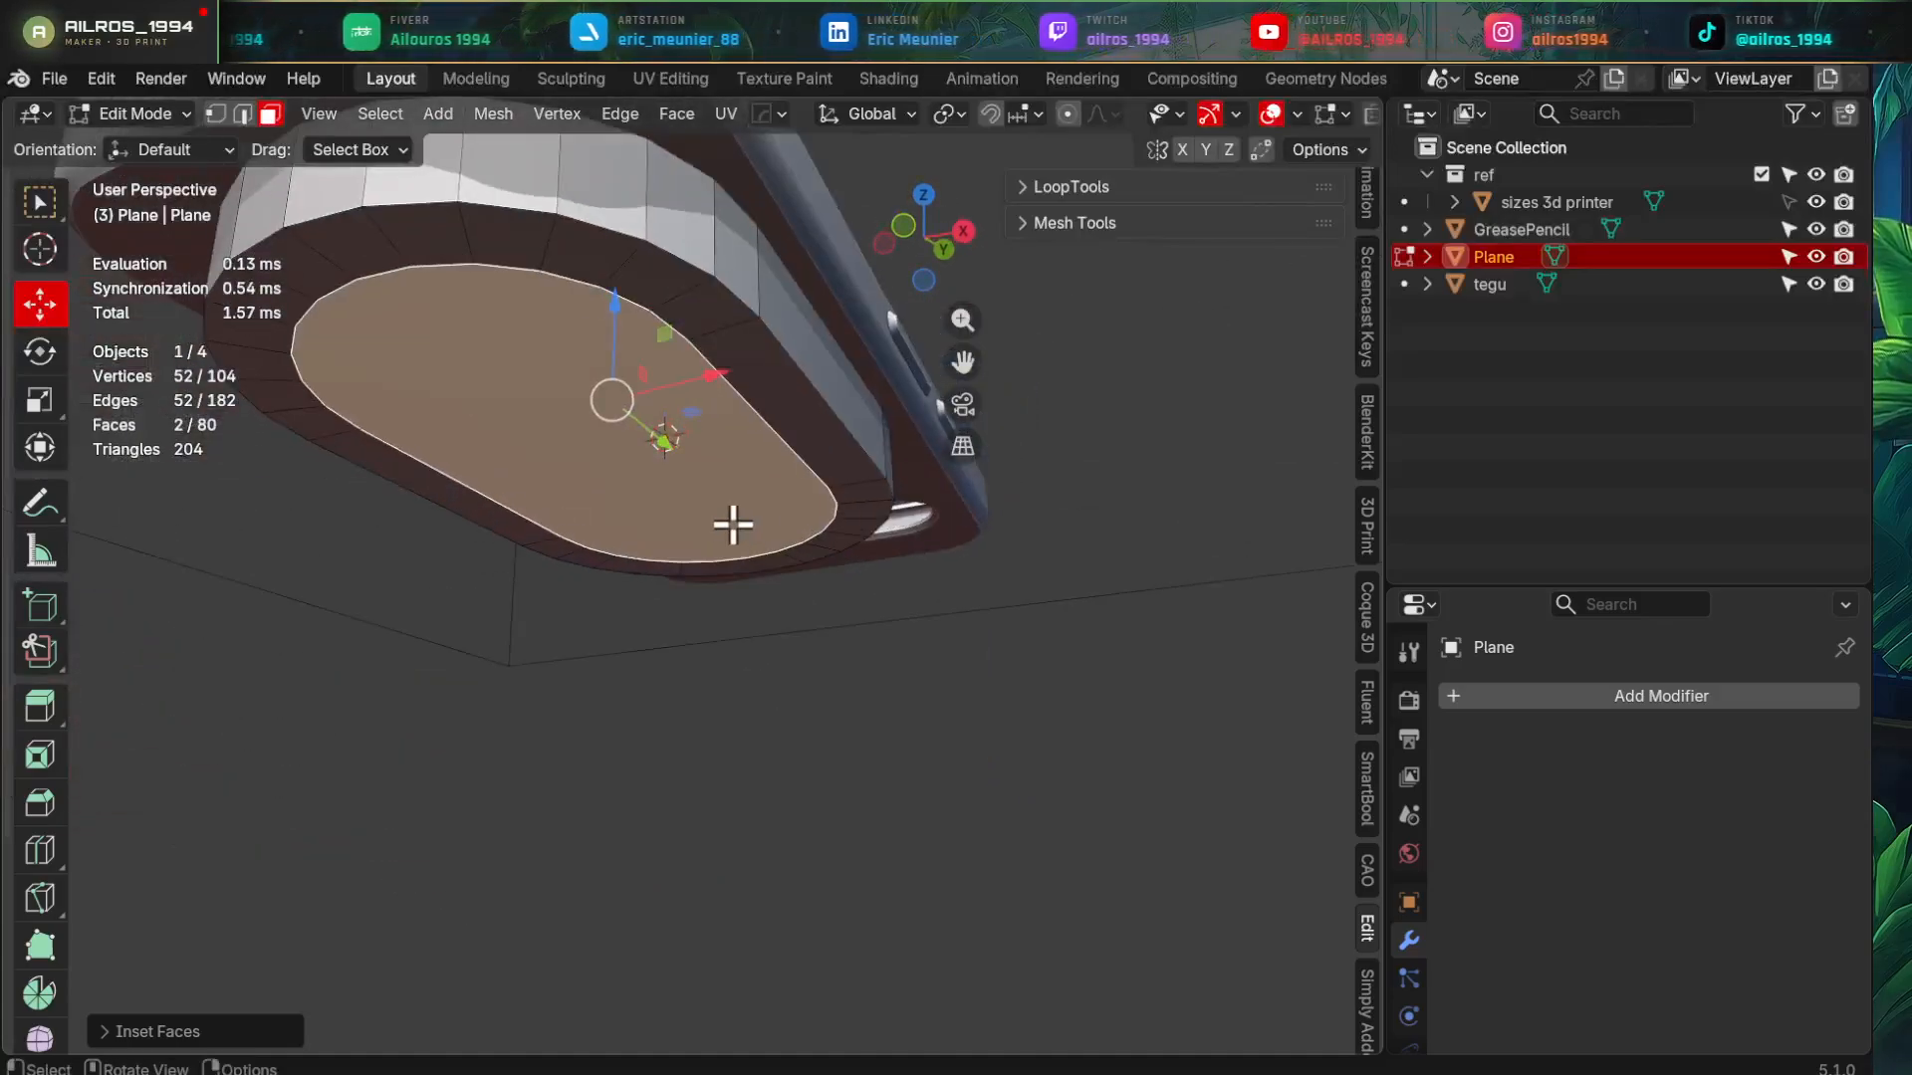
pyautogui.click(636, 435)
pyautogui.moveTo(636, 435); pyautogui.dragTo(667, 584, button='middle')
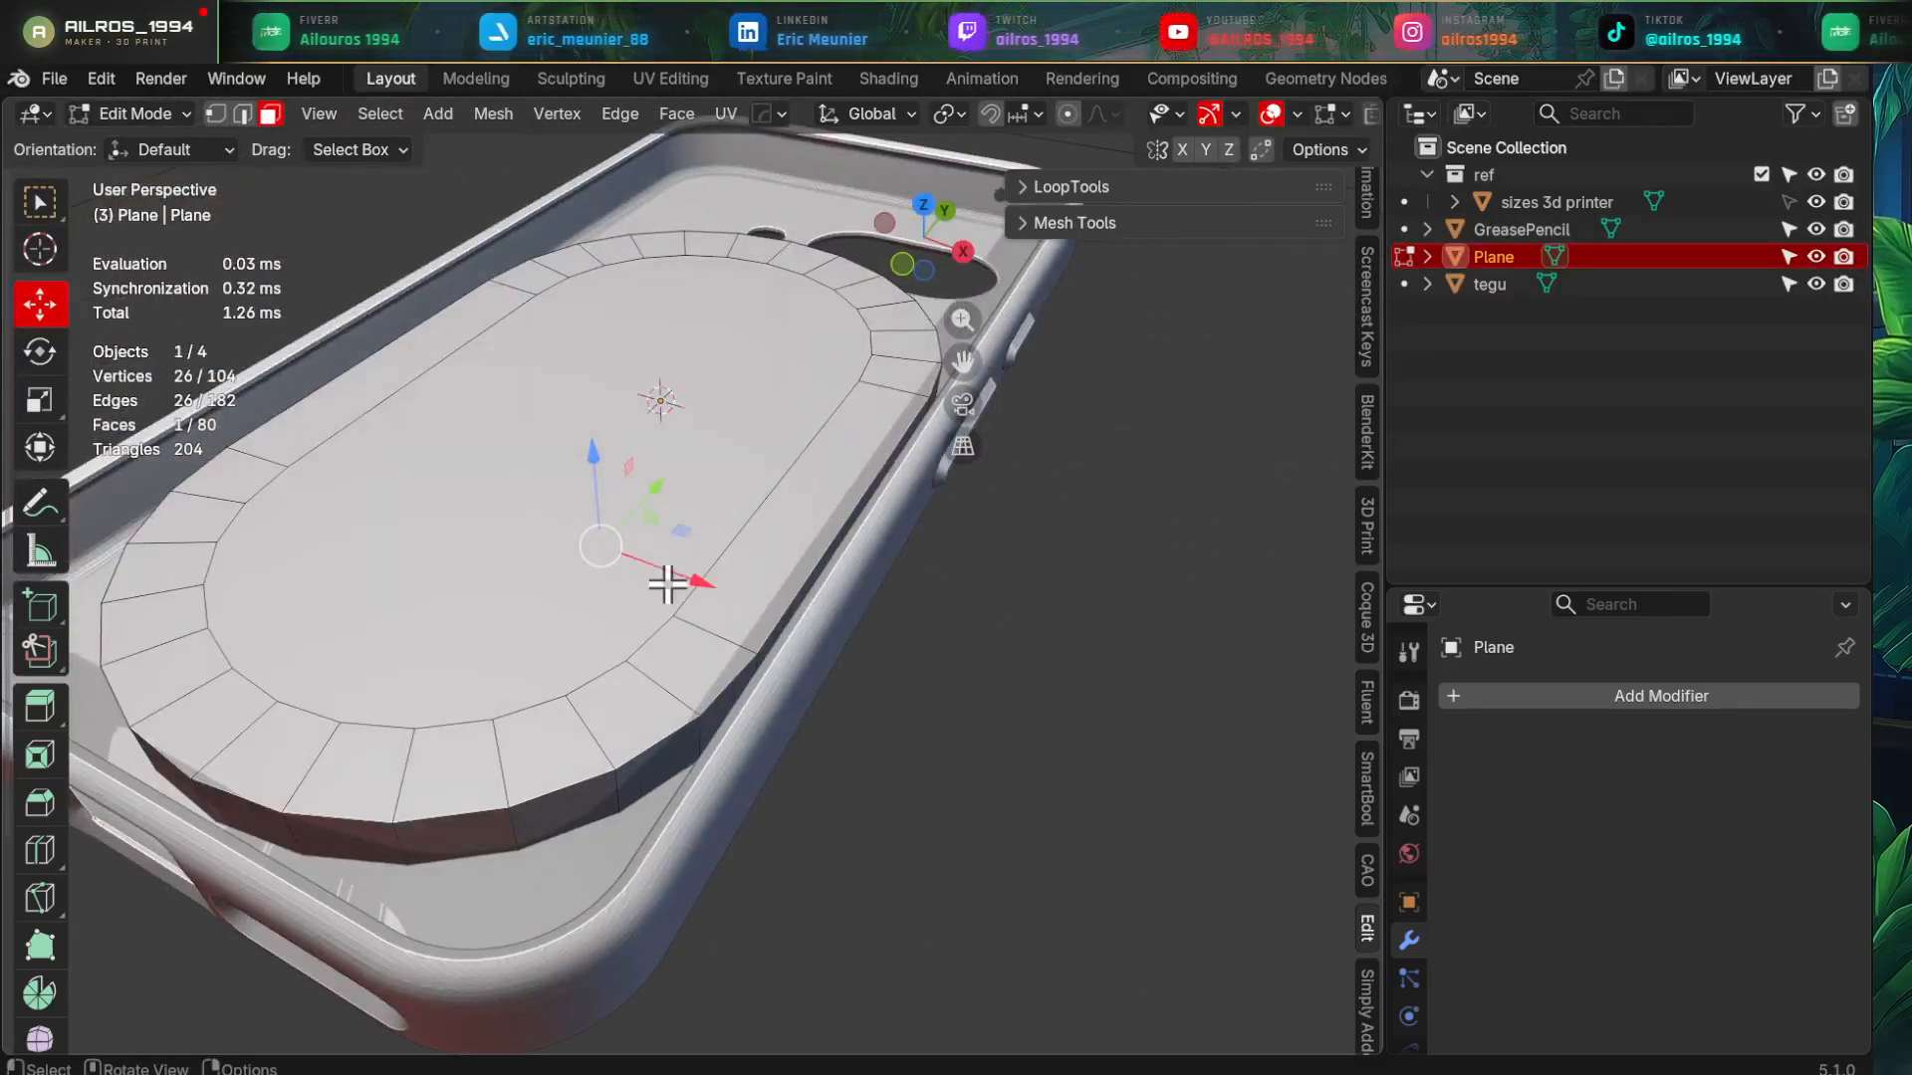
pyautogui.keyDown('shift'); pyautogui.click(623, 384); pyautogui.keyUp('shift')
pyautogui.moveTo(624, 435); pyautogui.dragTo(955, 644, button='middle')
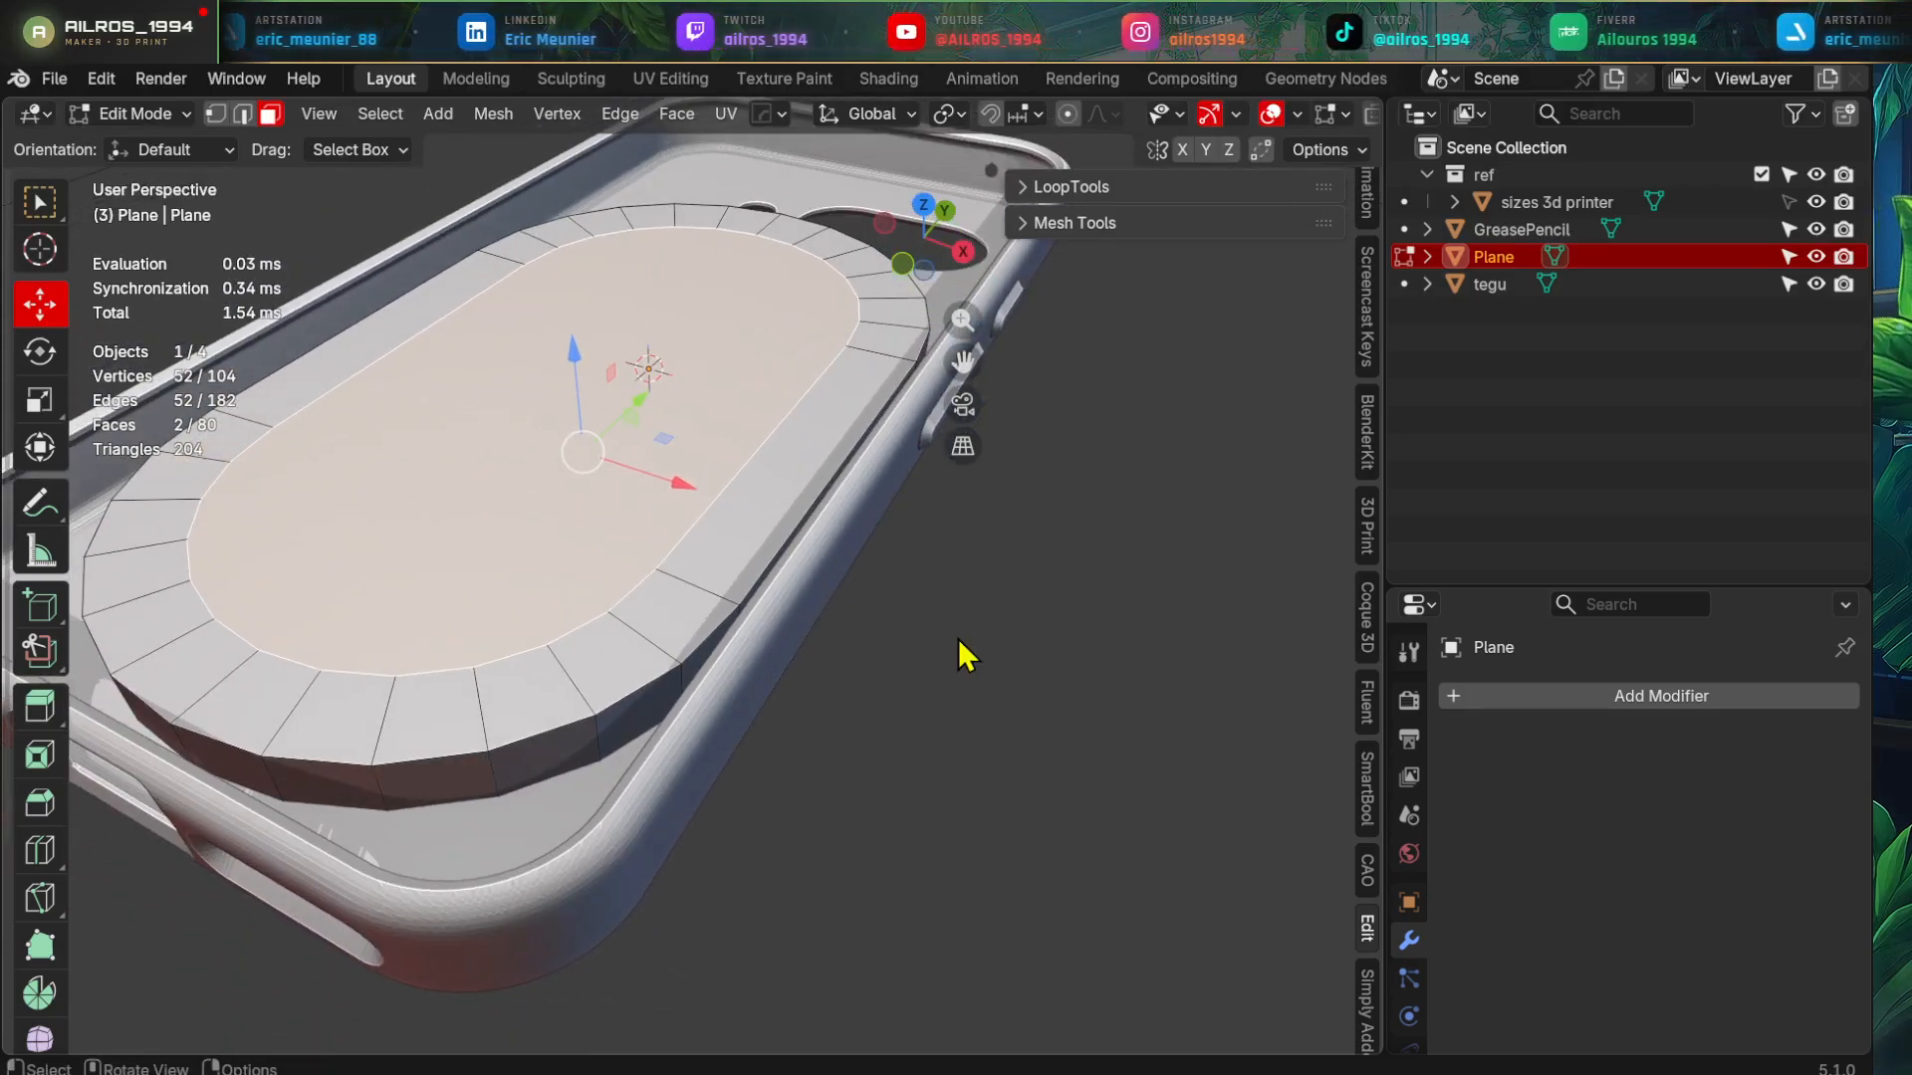
pyautogui.press('F3')
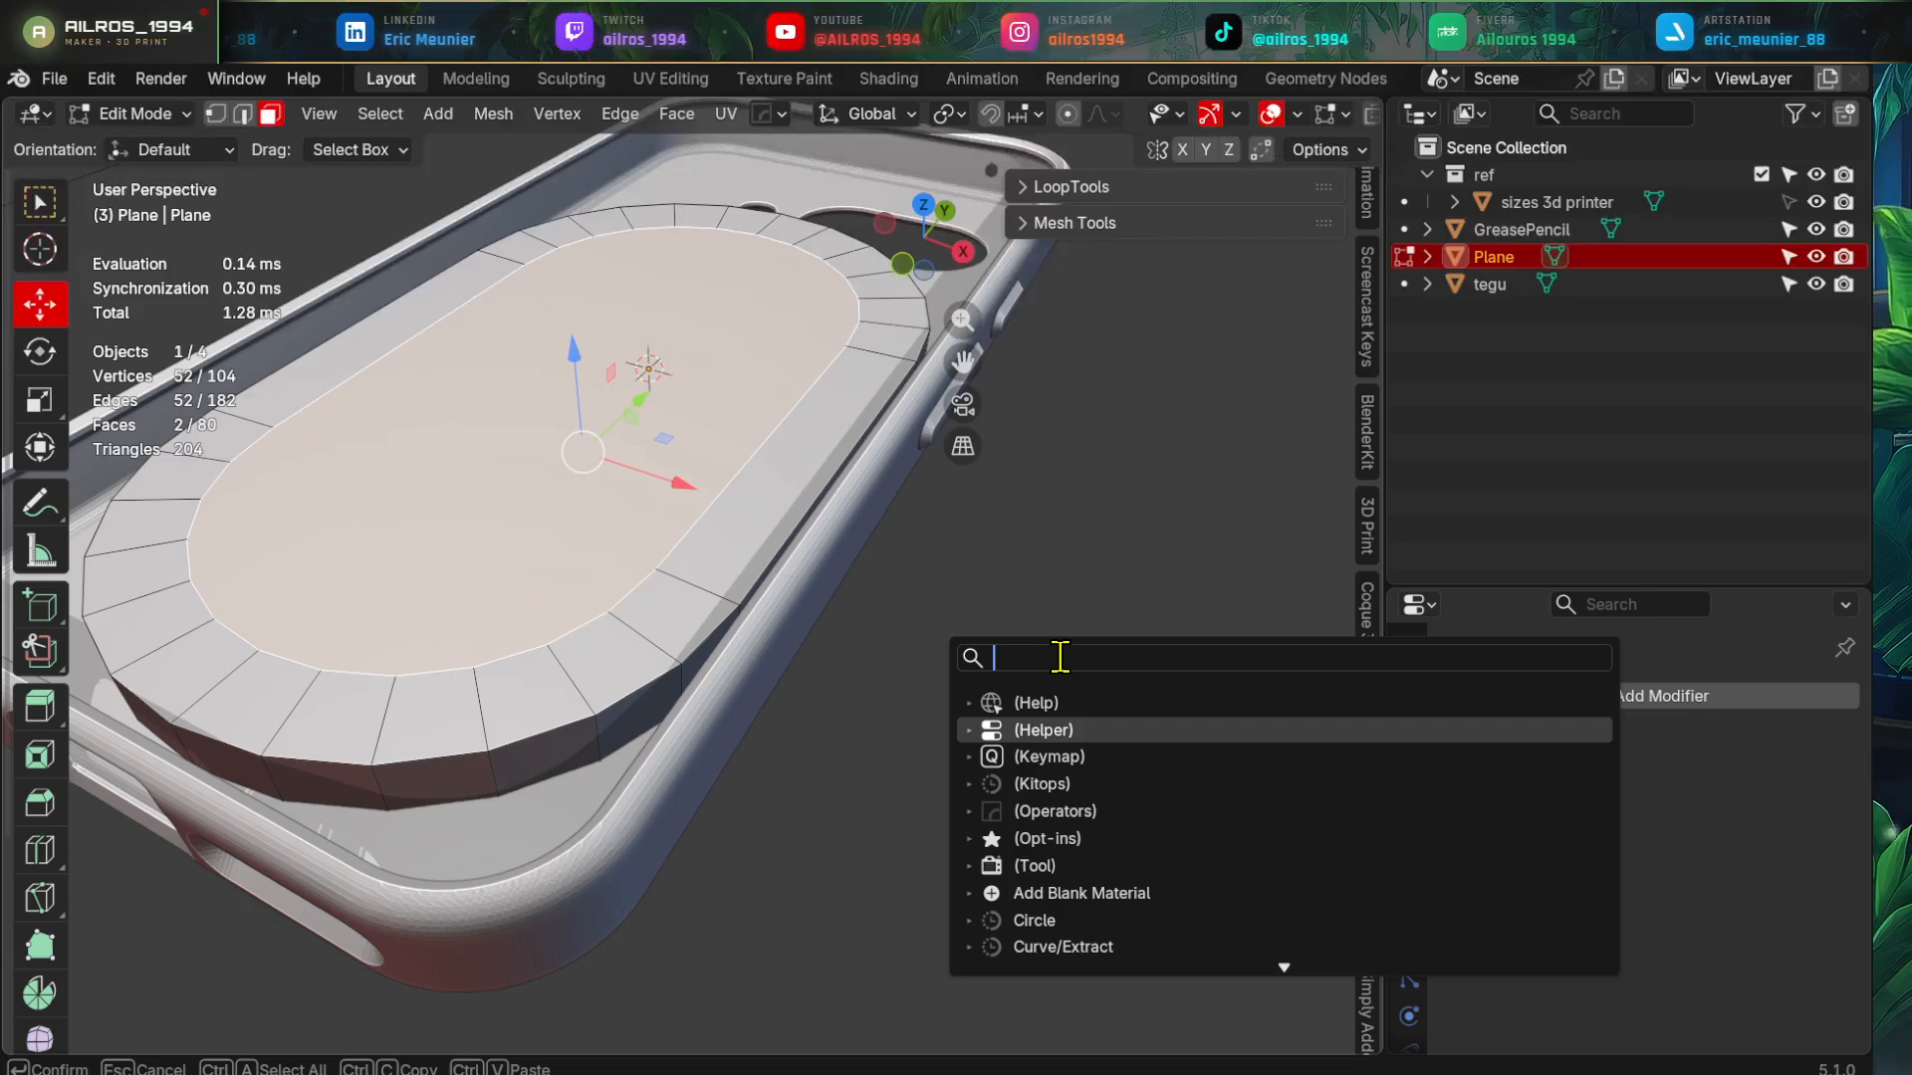
pyautogui.write('bri')
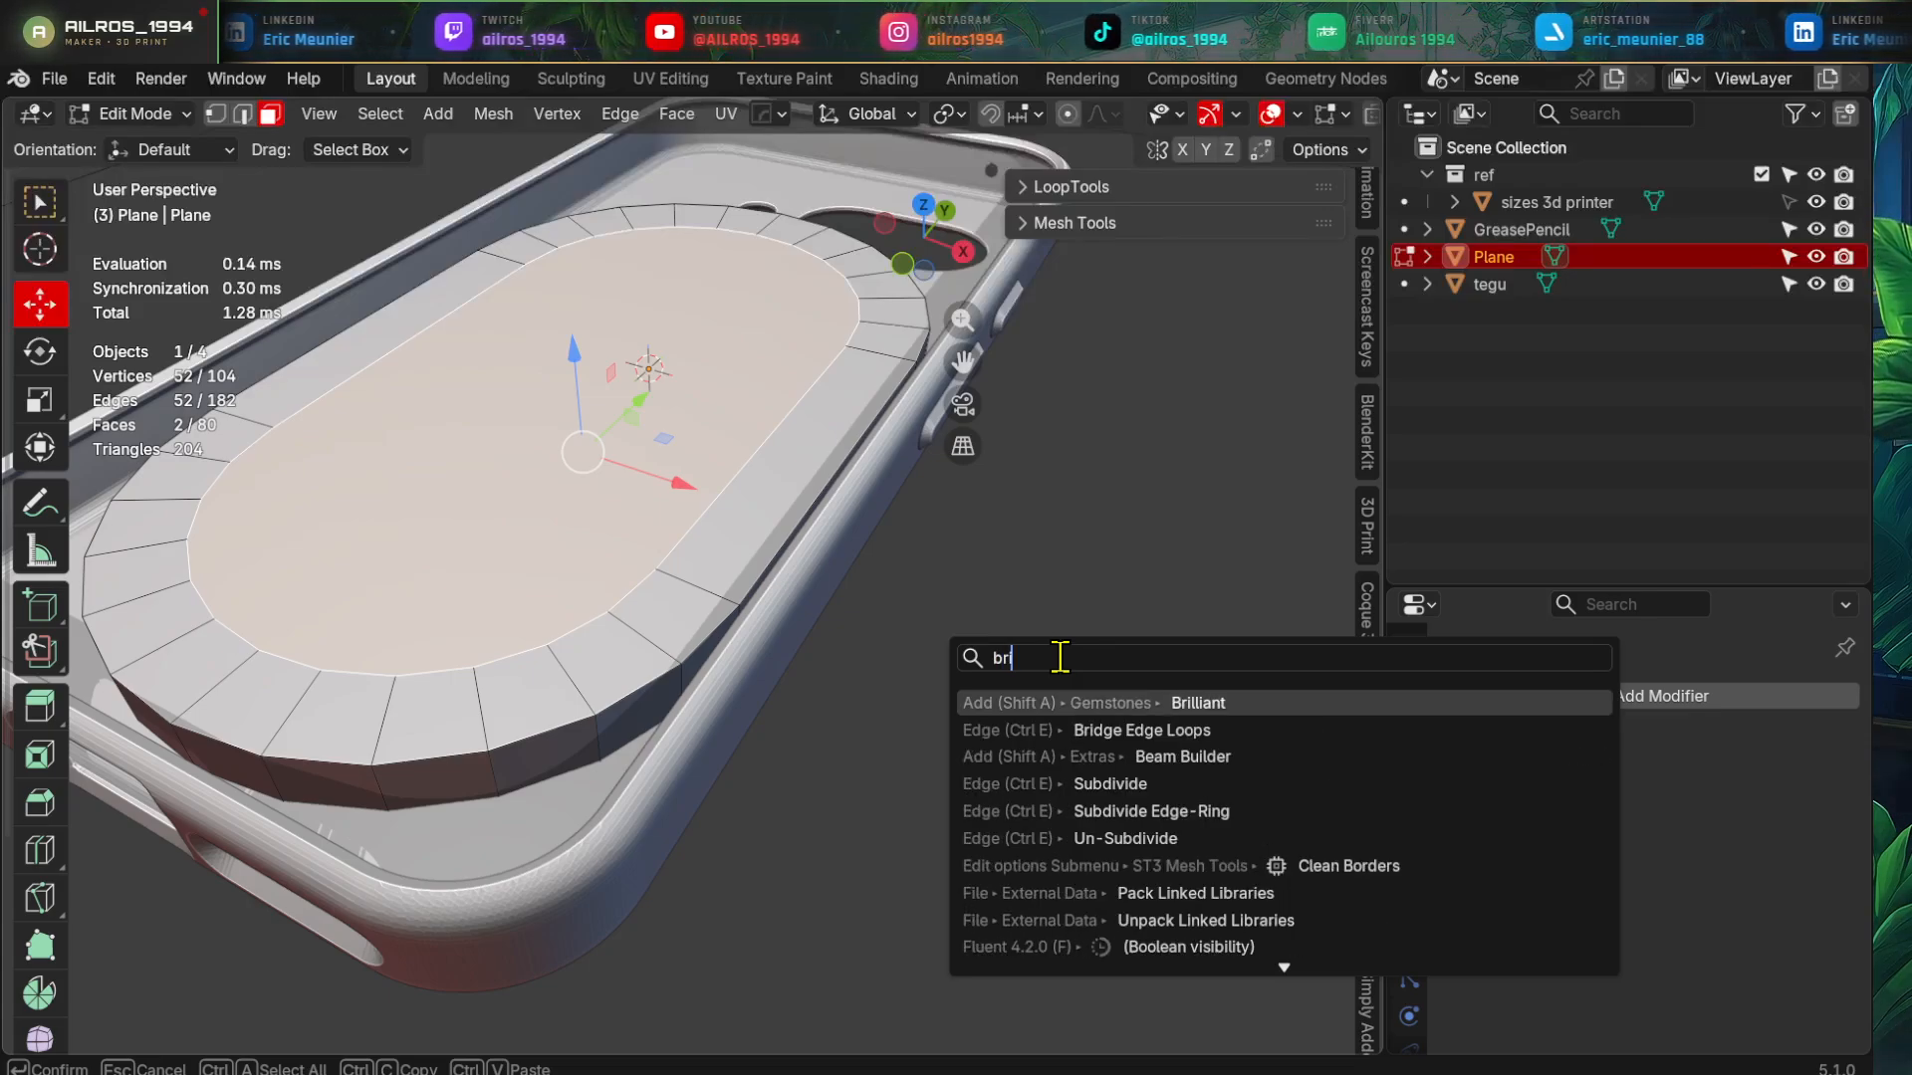
pyautogui.click(1115, 730)
pyautogui.moveTo(1115, 726); pyautogui.dragTo(658, 587, button='middle')
pyautogui.scroll(2, 658, 587)
pyautogui.keyDown('shift'); pyautogui.moveTo(666, 500); pyautogui.dragTo(618, 589, button='middle'); pyautogui.keyUp('shift')
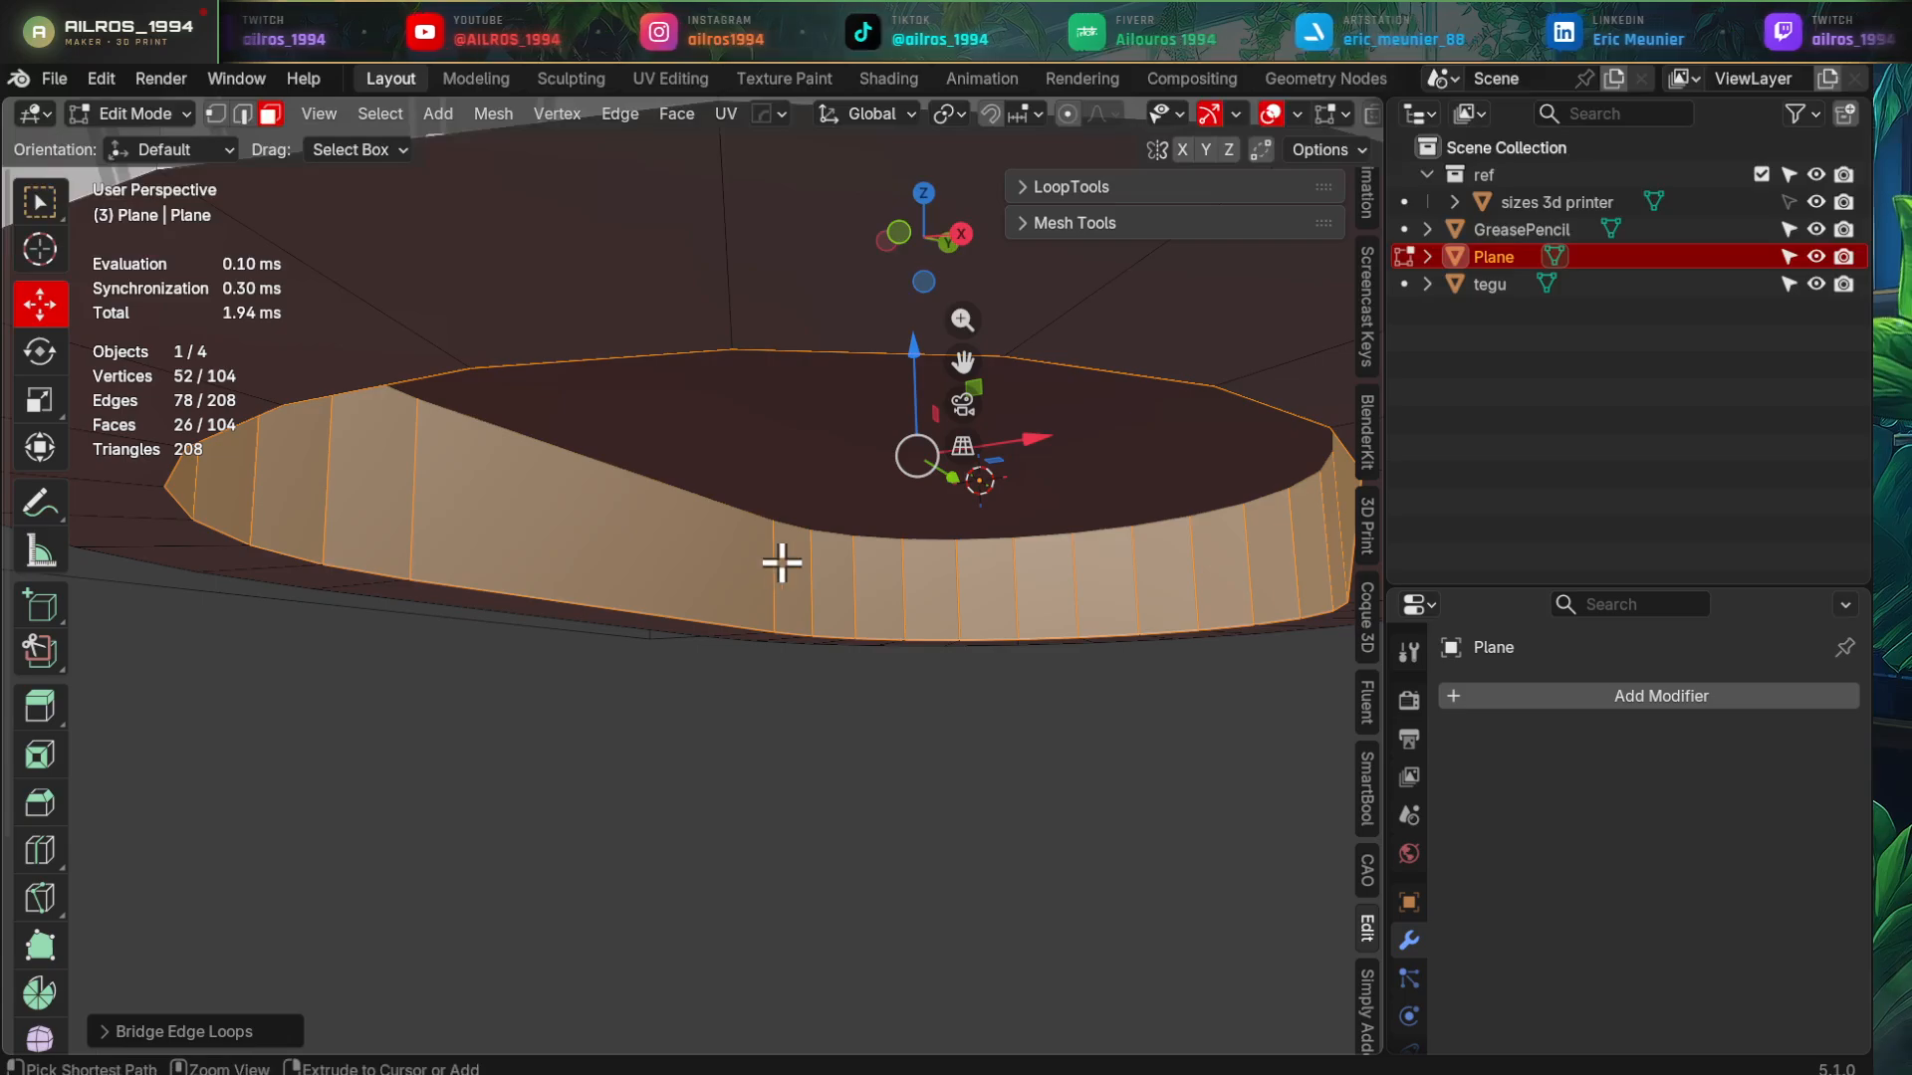
pyautogui.keyDown('ctrl'); pyautogui.moveTo(785, 563); pyautogui.dragTo(742, 657, button='middle'); pyautogui.keyUp('ctrl')
pyautogui.moveTo(692, 543); pyautogui.dragTo(717, 742, button='middle')
# - Isolate the ring-shaped body in local view and open its mesh for editing
pyautogui.press('Tab')
pyautogui.keyDown('shift'); pyautogui.moveTo(786, 688); pyautogui.dragTo(857, 707, button='middle'); pyautogui.keyUp('shift')
pyautogui.scroll(-2, 837, 702)
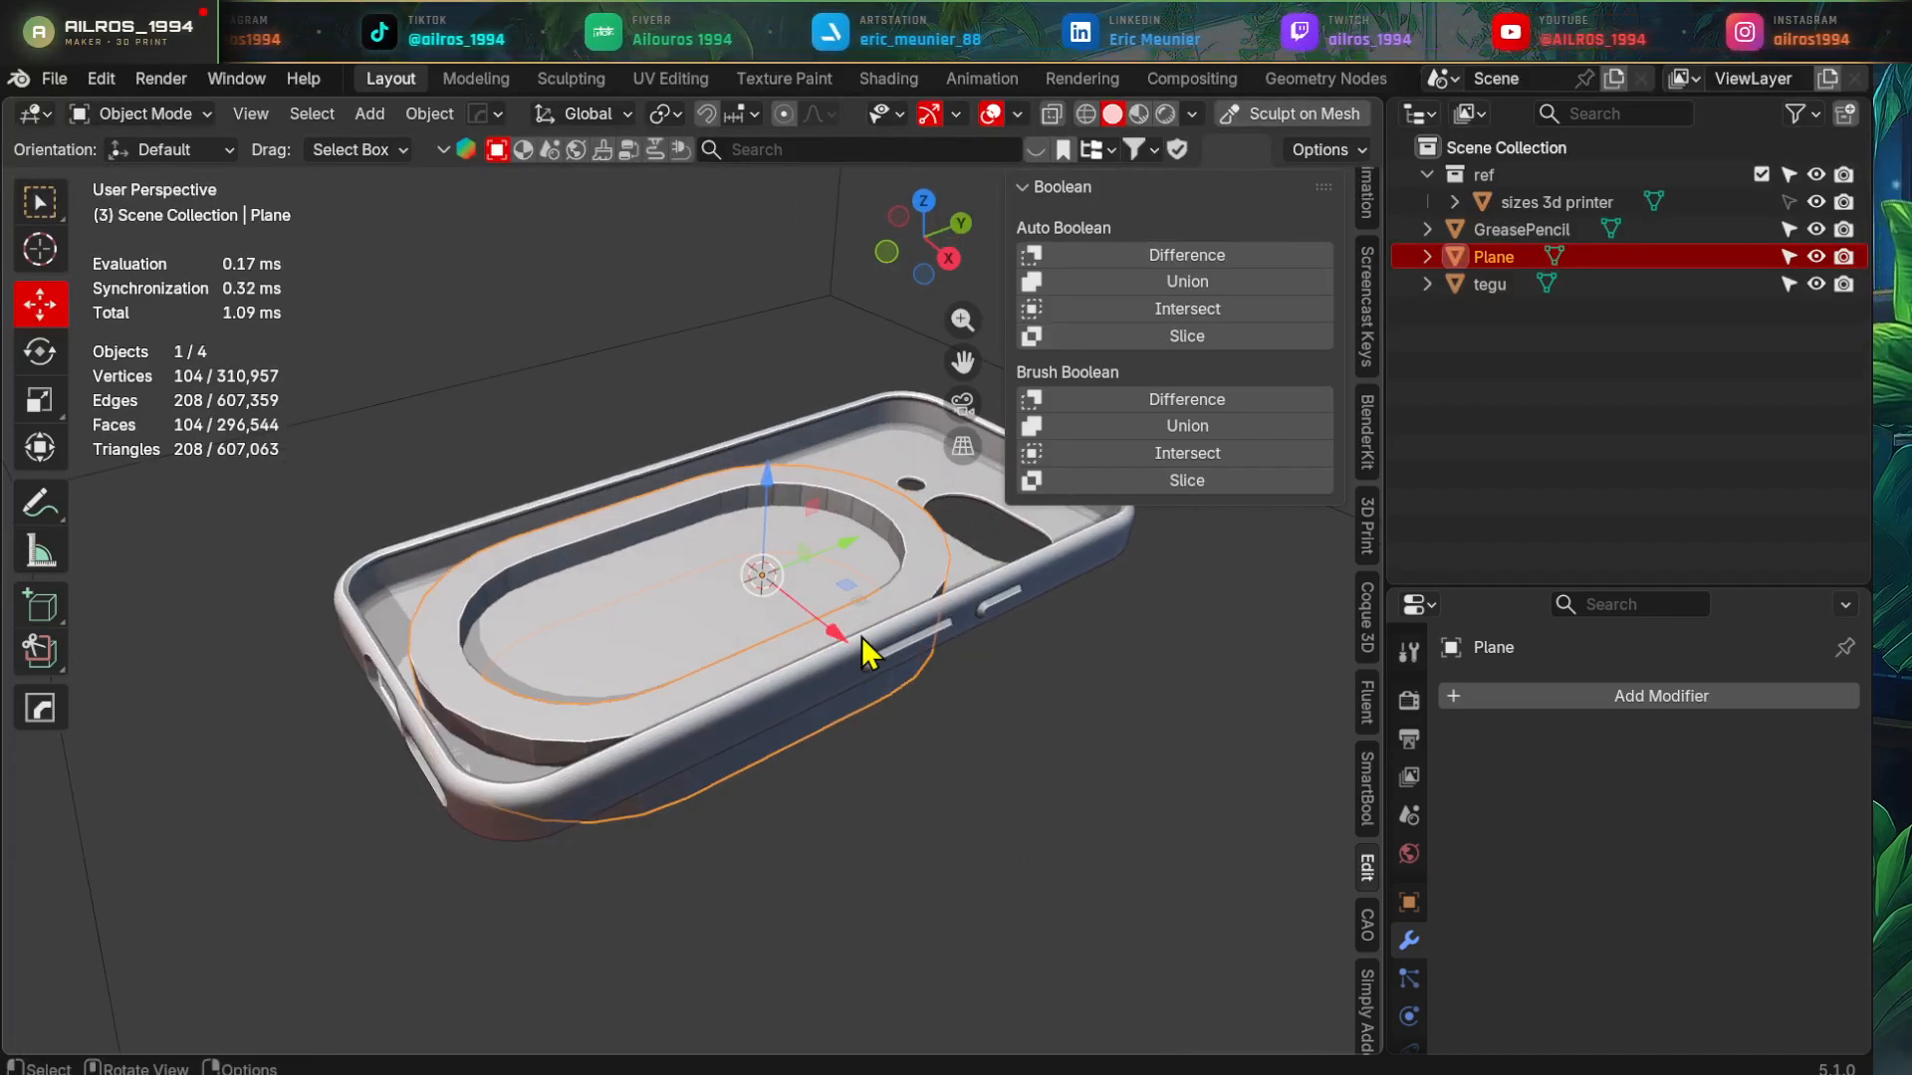
pyautogui.press('KP_Divide')
pyautogui.scroll(2, 669, 803)
pyautogui.keyDown('shift'); pyautogui.moveTo(597, 822); pyautogui.dragTo(499, 567, button='middle'); pyautogui.keyUp('shift')
pyautogui.press('Tab')
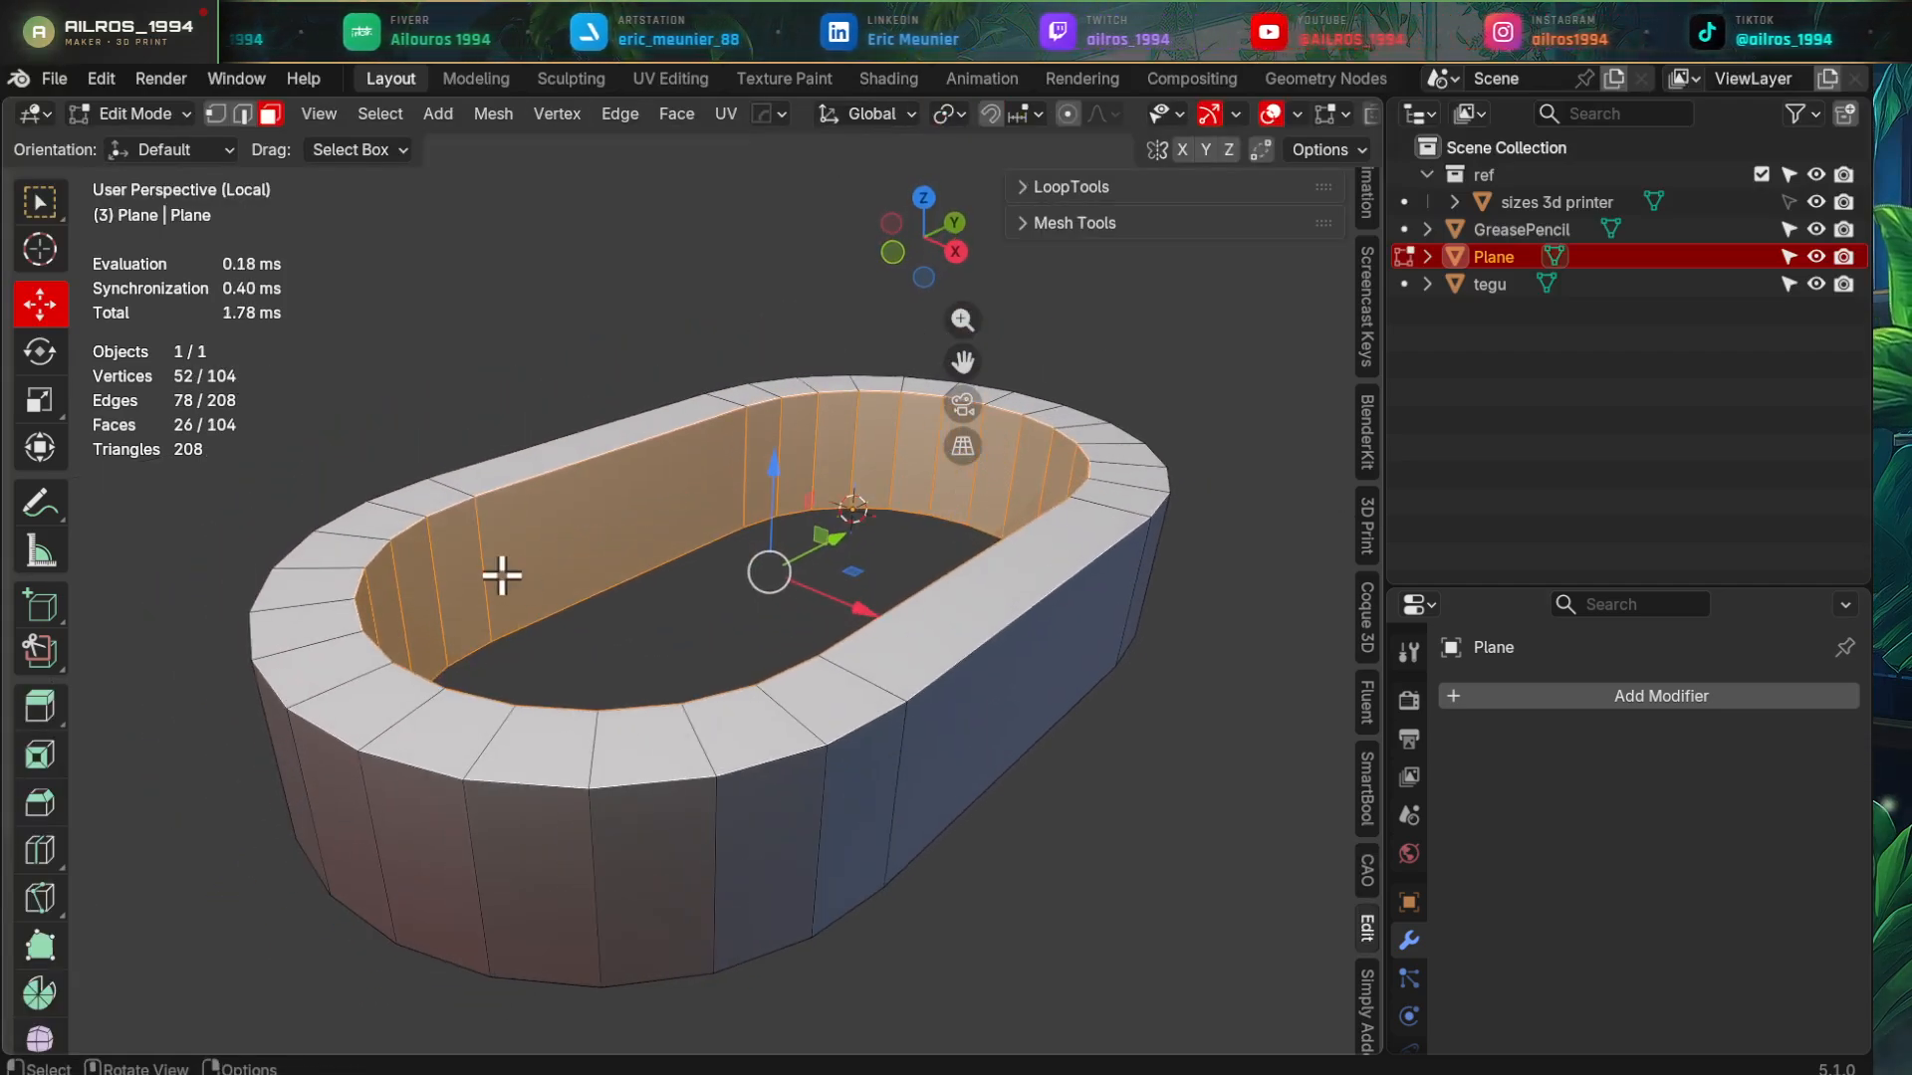
# - Add a centred edge loop around the ring's inner wall and another around its outer wall
pyautogui.click(494, 570)
pyautogui.hotkey('ctrl', 'r')
pyautogui.click(495, 568)
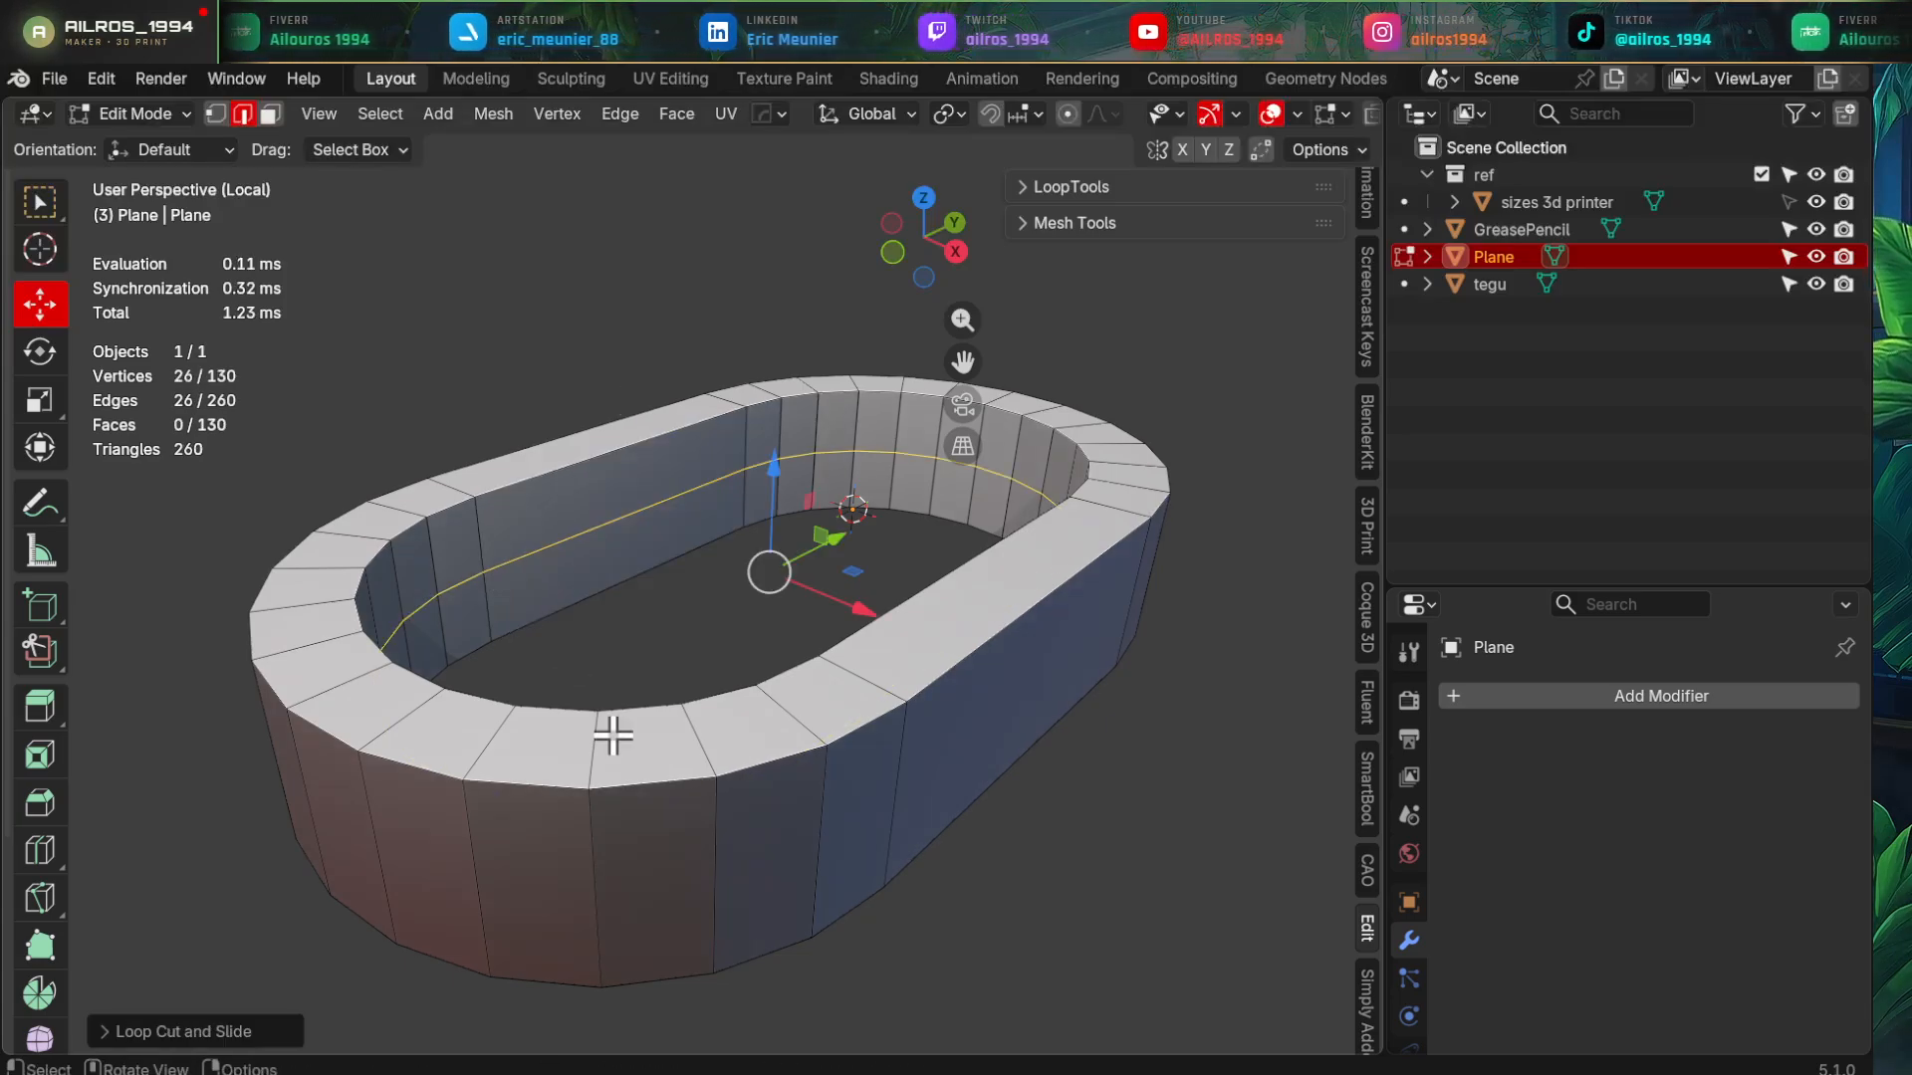
pyautogui.click(692, 896)
pyautogui.moveTo(693, 897); pyautogui.dragTo(655, 819, button='middle')
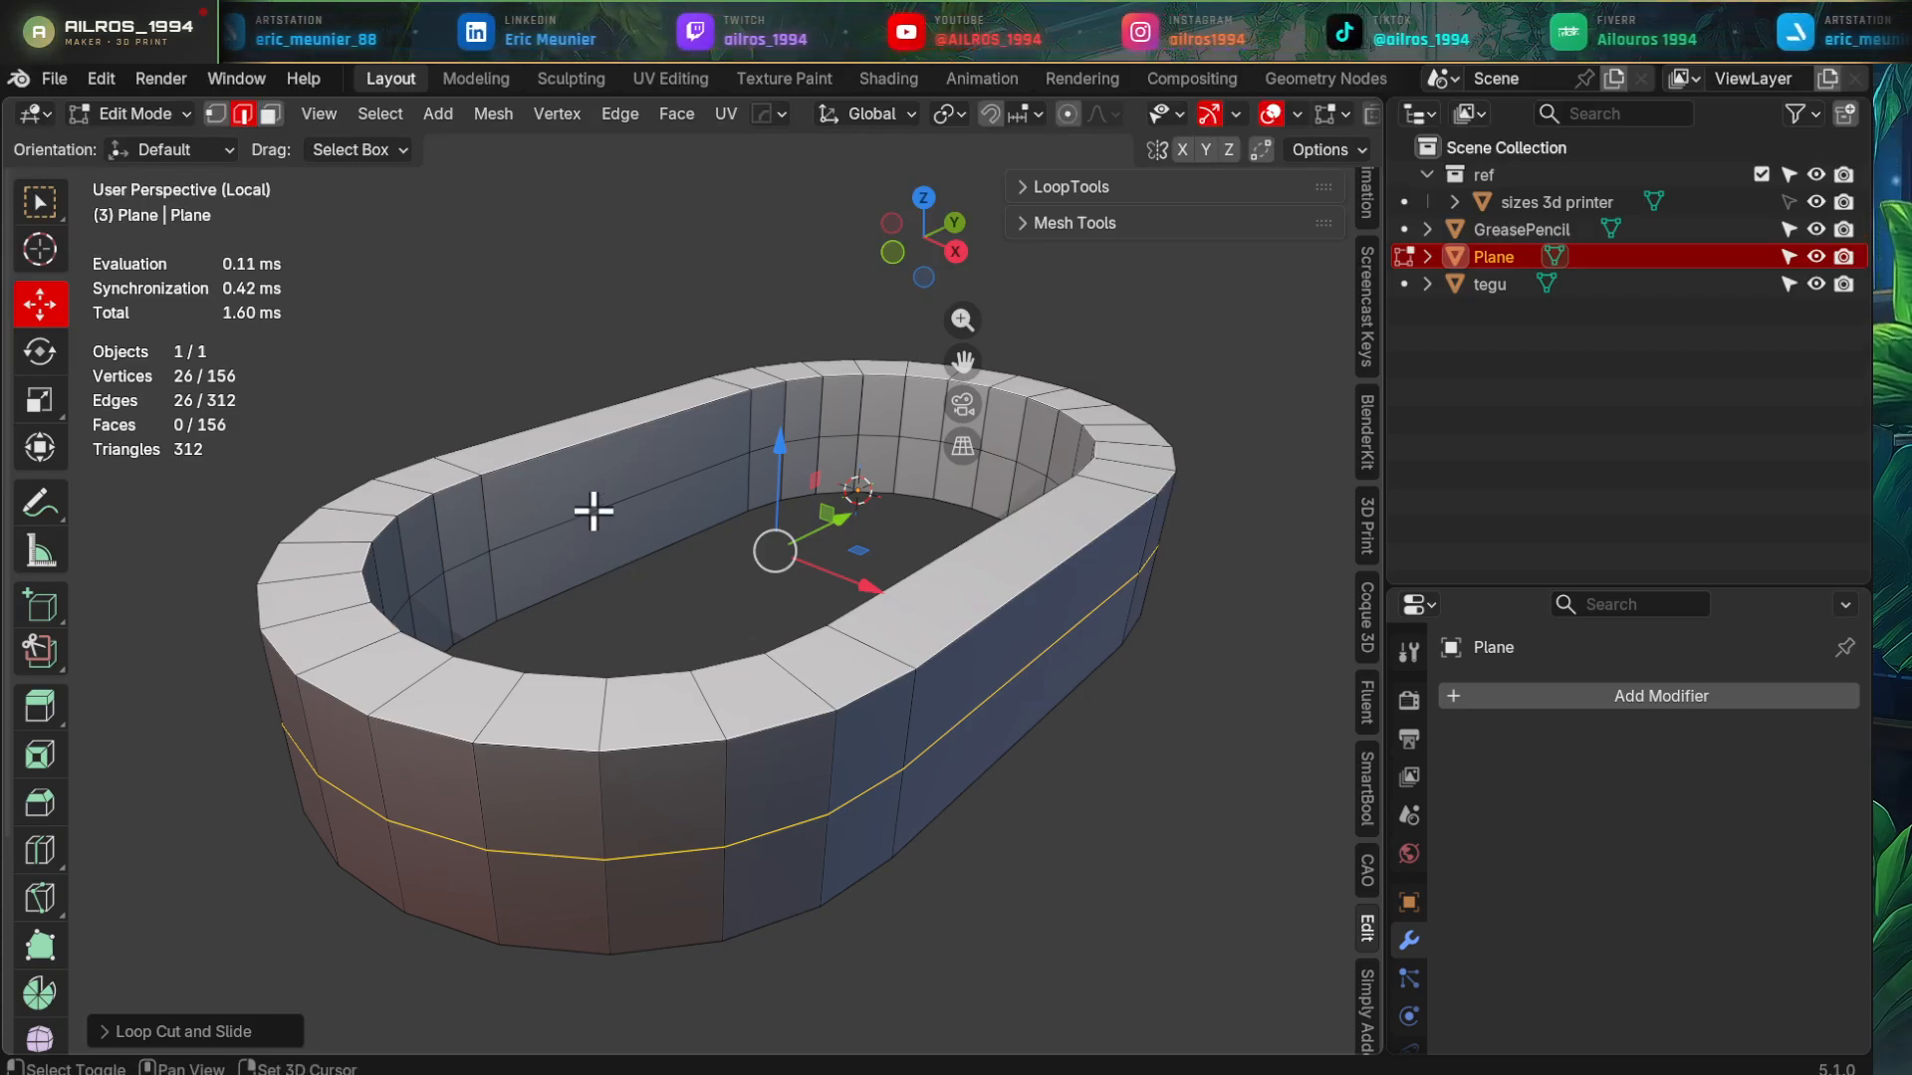
# - Select both middle edge loops and bevel them with 6 segments, spreading them across the walls to about 0.87 cm
pyautogui.scroll(-1, 665, 616)
pyautogui.keyDown('shift'); pyautogui.moveTo(893, 781); pyautogui.dragTo(810, 758, button='middle'); pyautogui.keyUp('shift')
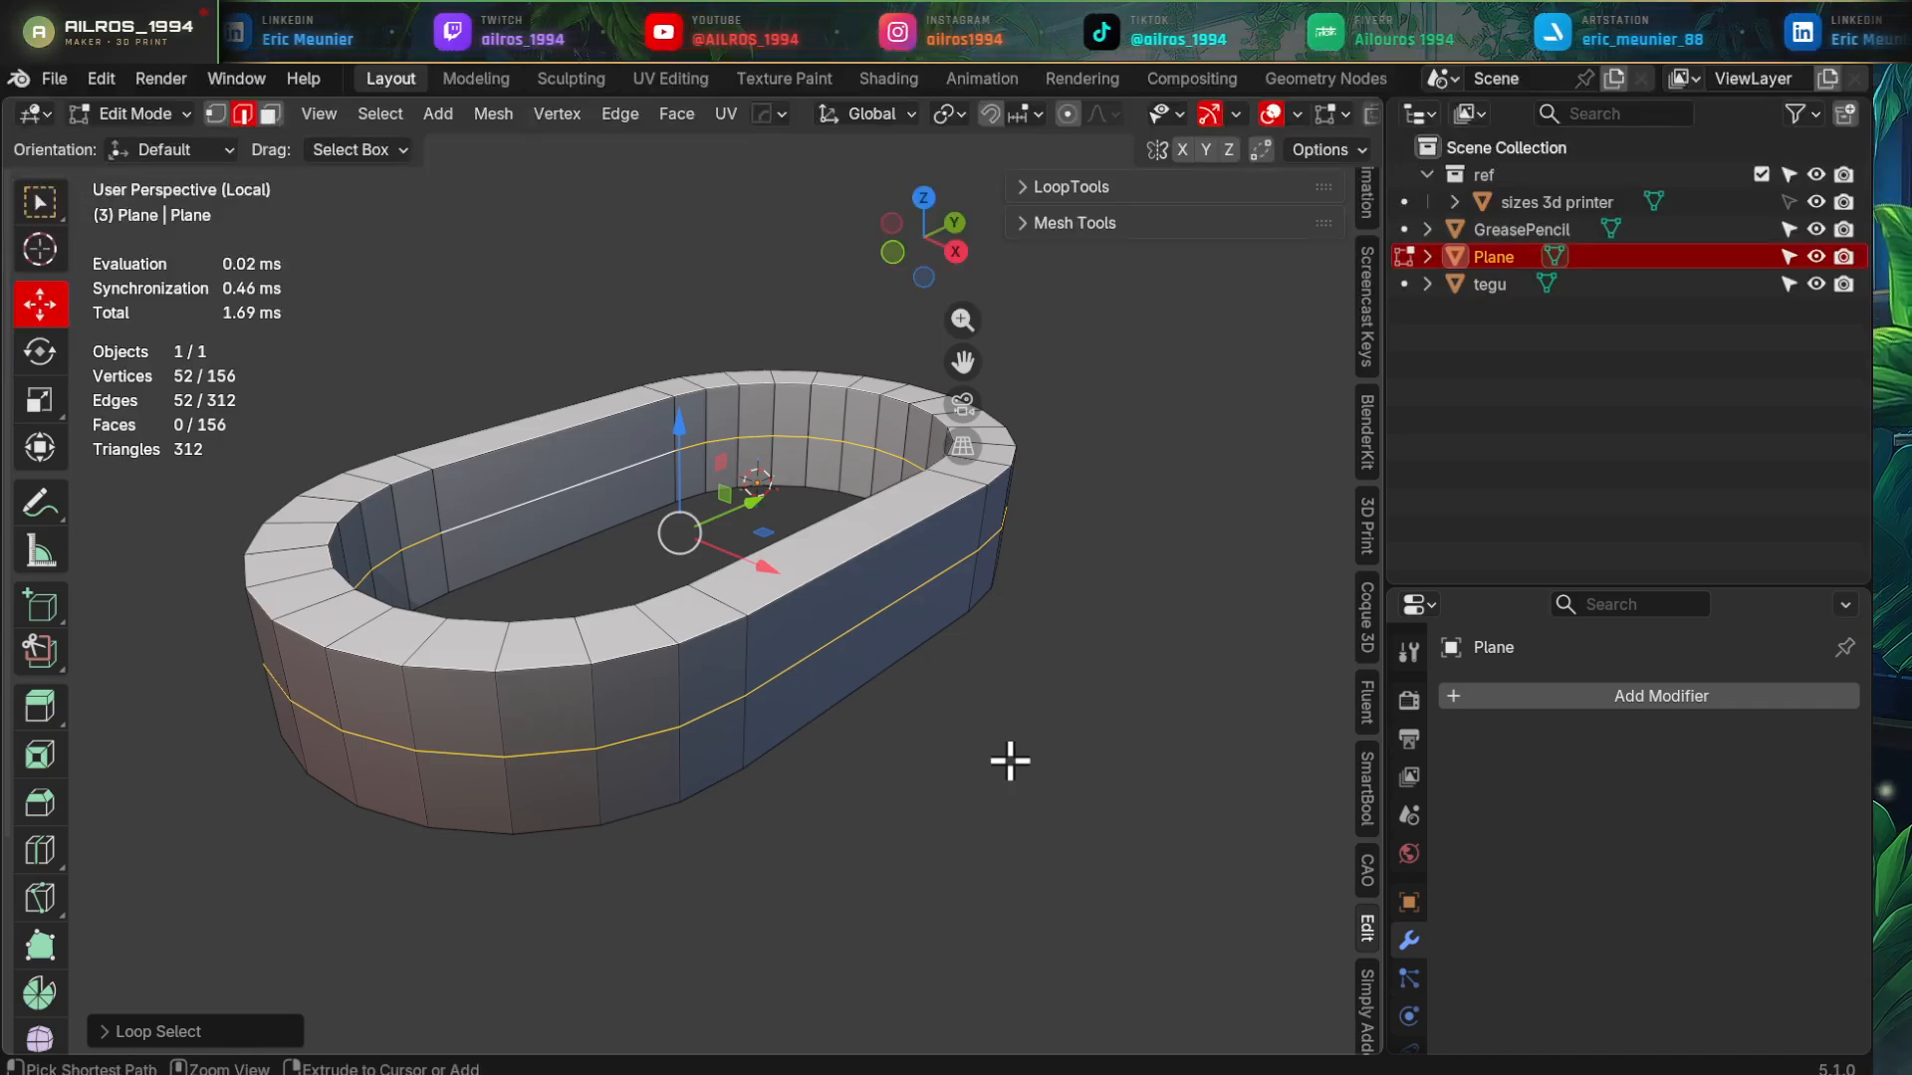
pyautogui.hotkey('ctrl', 'b')
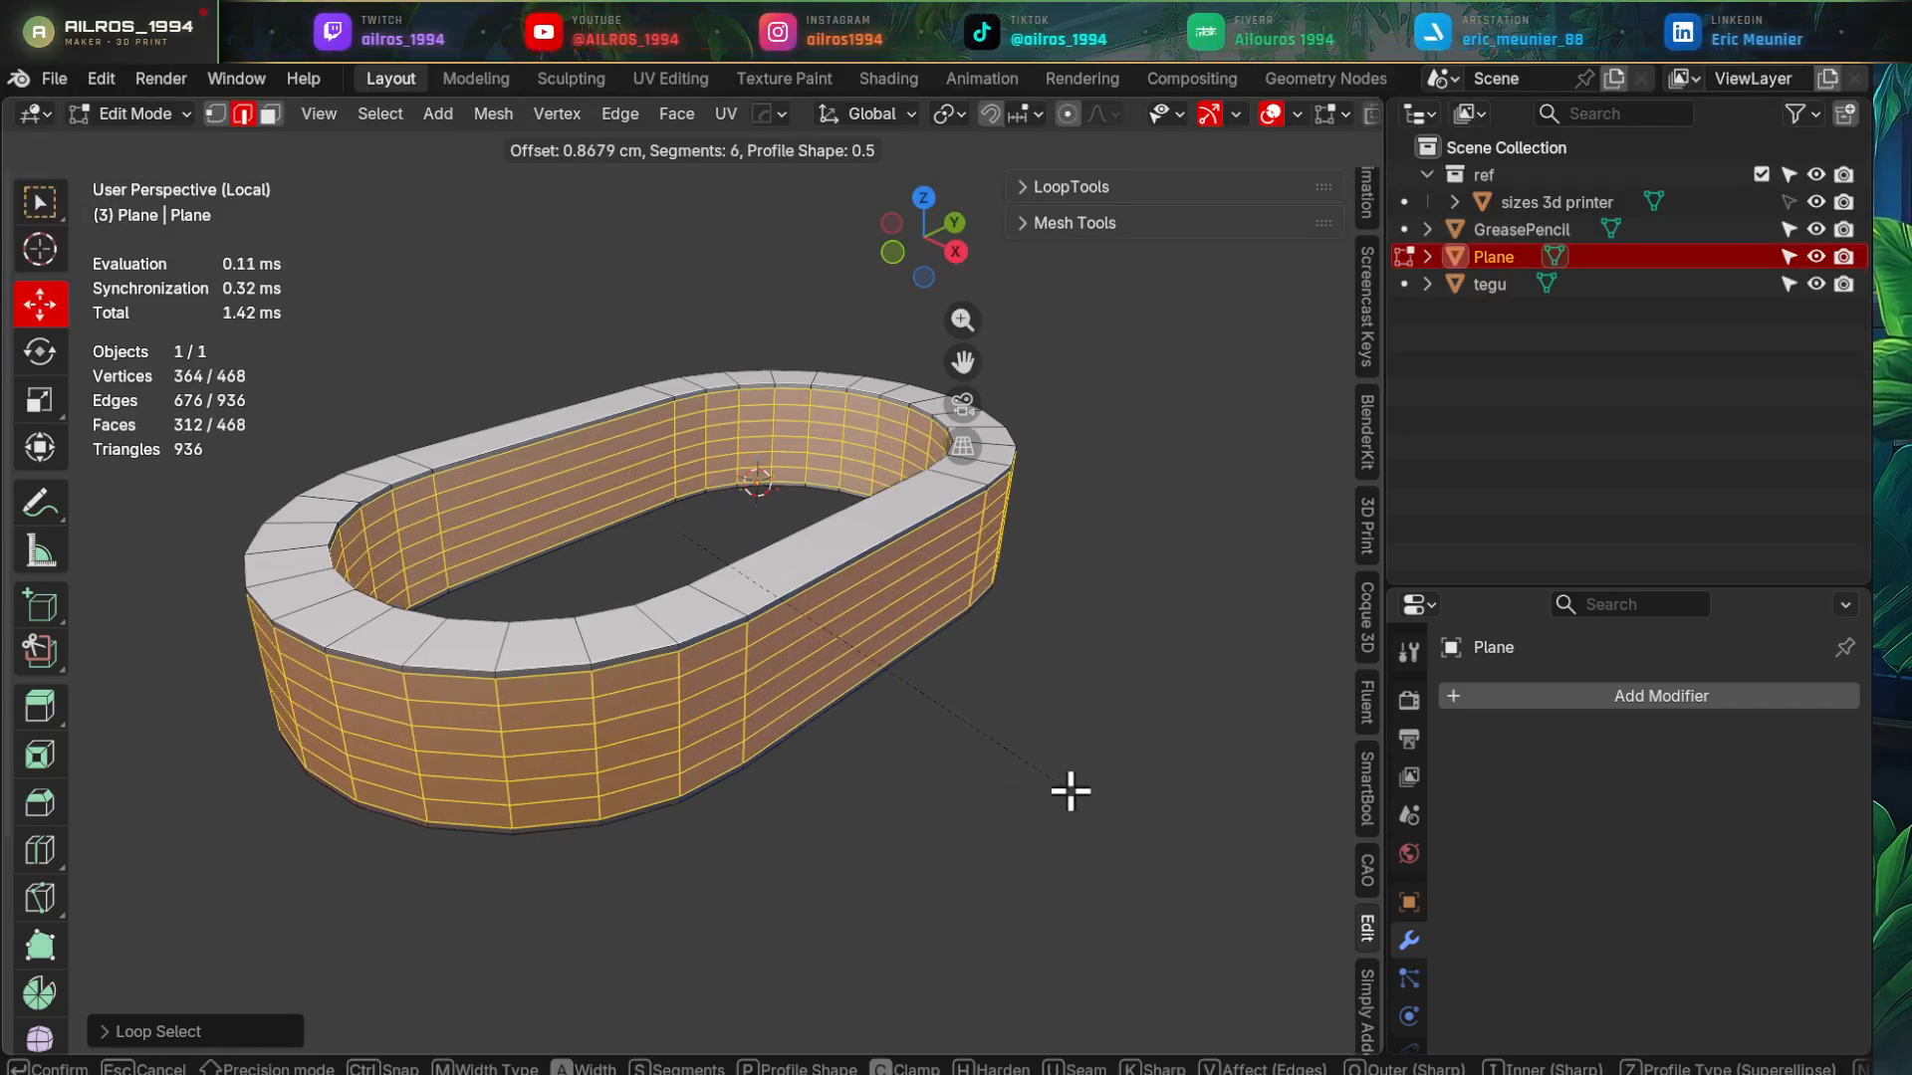
pyautogui.click(1070, 792)
pyautogui.moveTo(879, 751); pyautogui.dragTo(792, 759, button='middle')
# - In Object Mode, give the ring a level 2 Catmull-Clark Subdivision modifier and apply it
pyautogui.press('Tab')
pyautogui.hotkey('ctrl', '2')
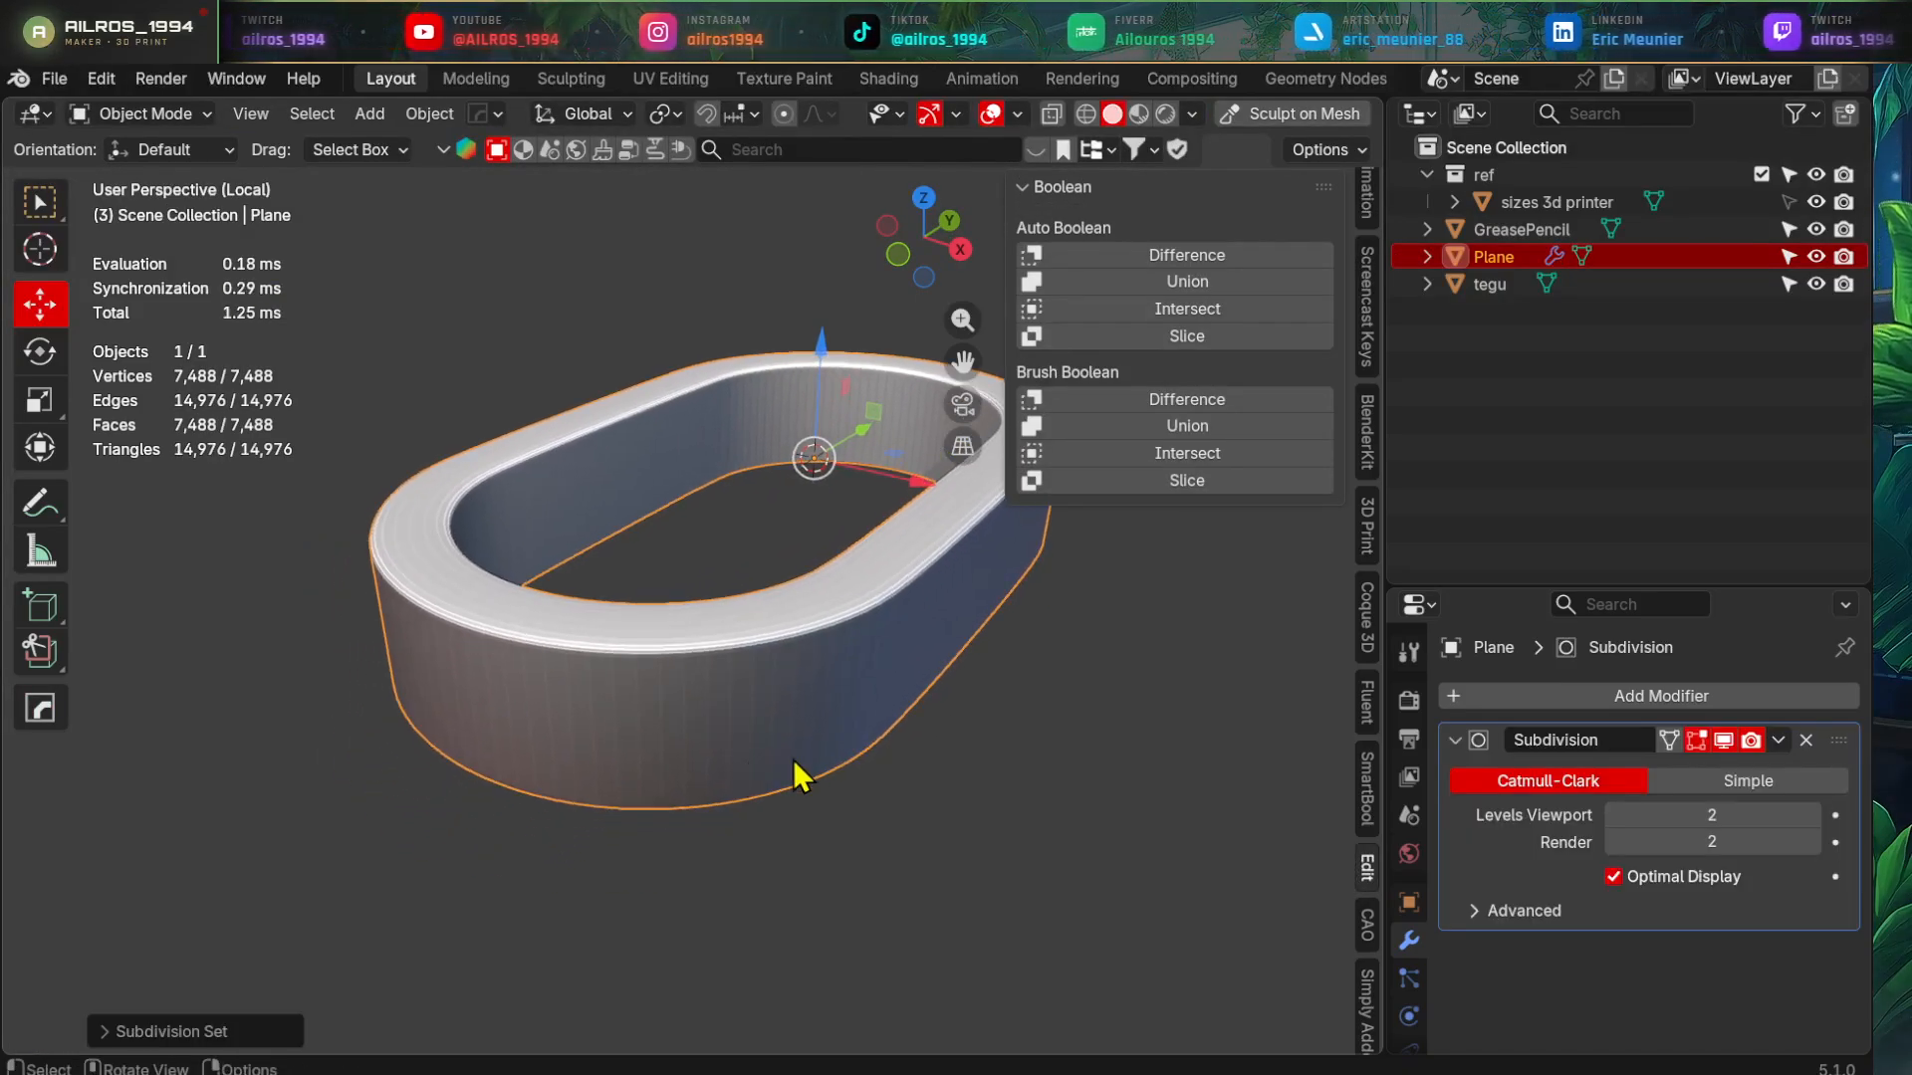
pyautogui.click(1454, 741)
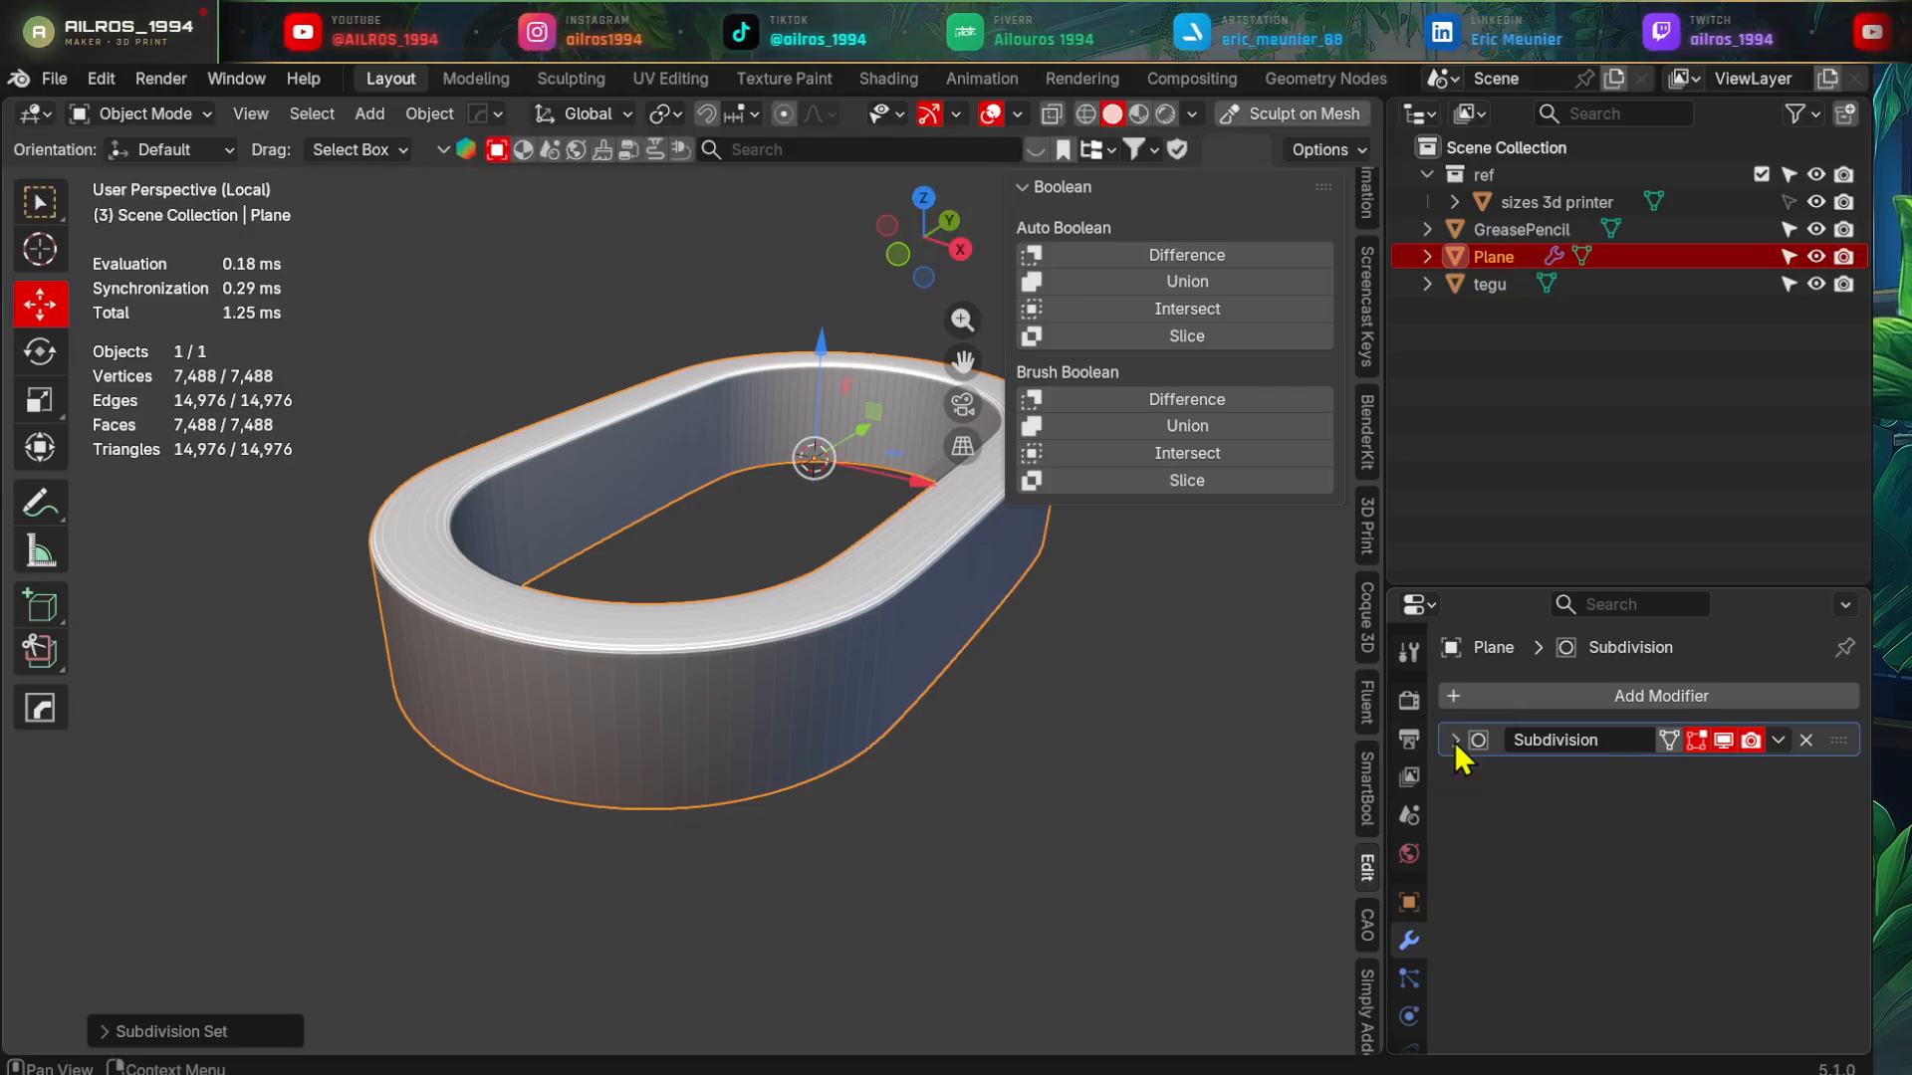
pyautogui.hotkey('ctrl', 'a')
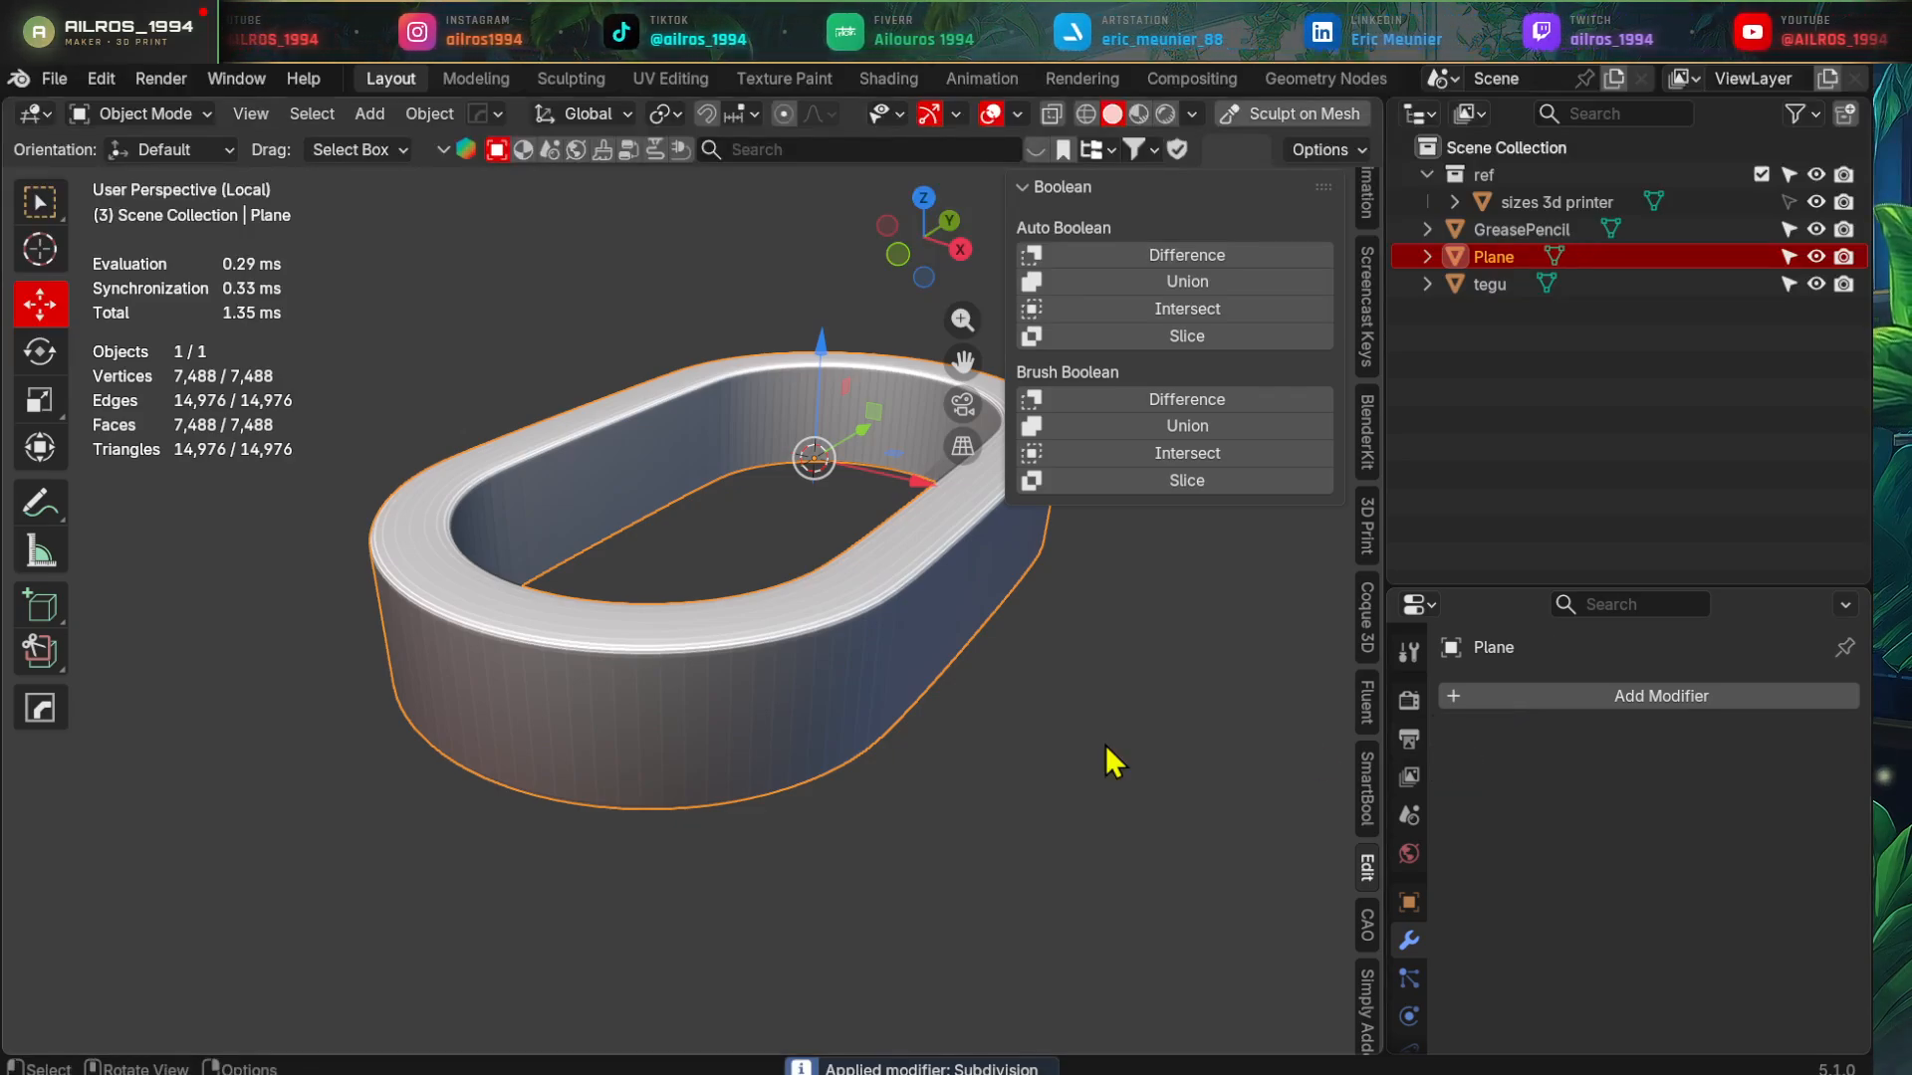
# - Leave local view and inspect how the smoothed ring sits through the phone case from several angles
pyautogui.moveTo(797, 702); pyautogui.dragTo(662, 554, button='middle')
pyautogui.press('KP_Divide')
pyautogui.scroll(-2, 725, 727)
pyautogui.press('KP_7')
pyautogui.scroll(4, 627, 773)
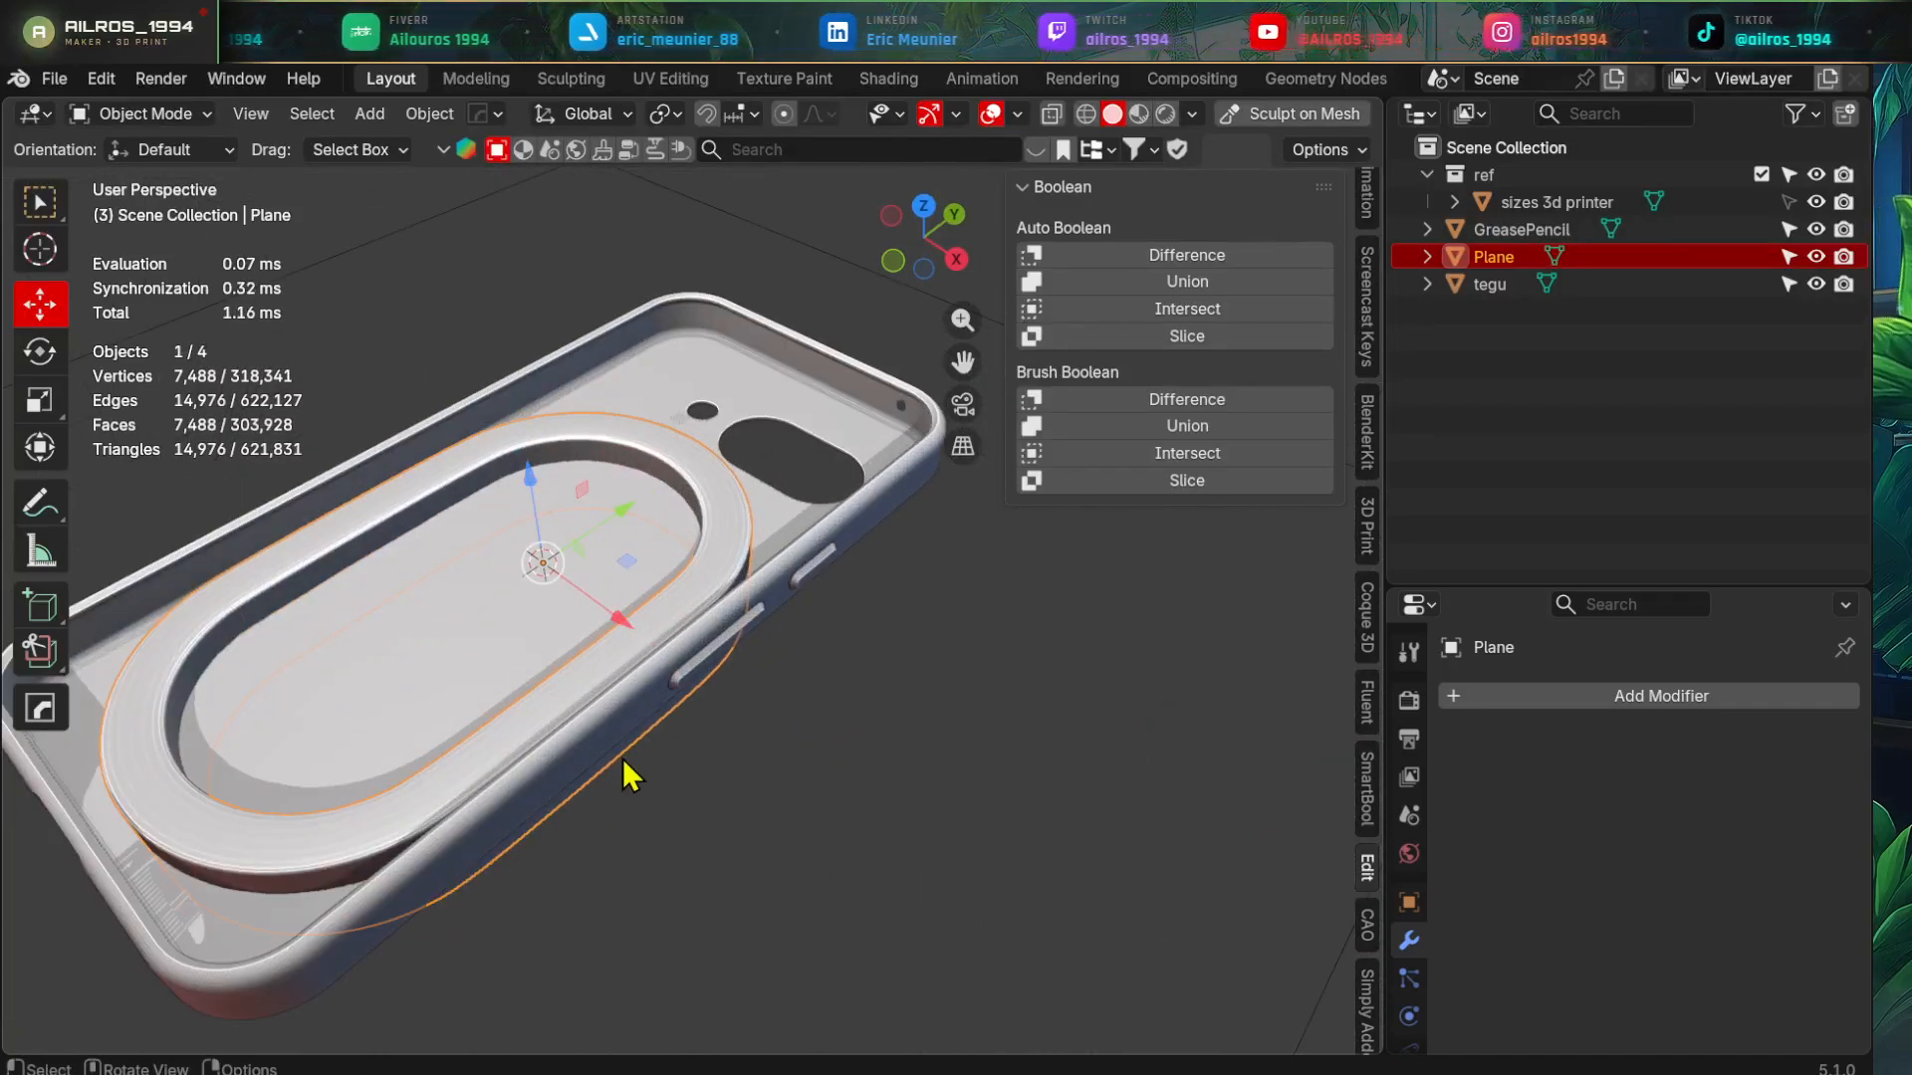
pyautogui.keyDown('shift'); pyautogui.moveTo(780, 585); pyautogui.dragTo(772, 569, button='middle'); pyautogui.keyUp('shift')
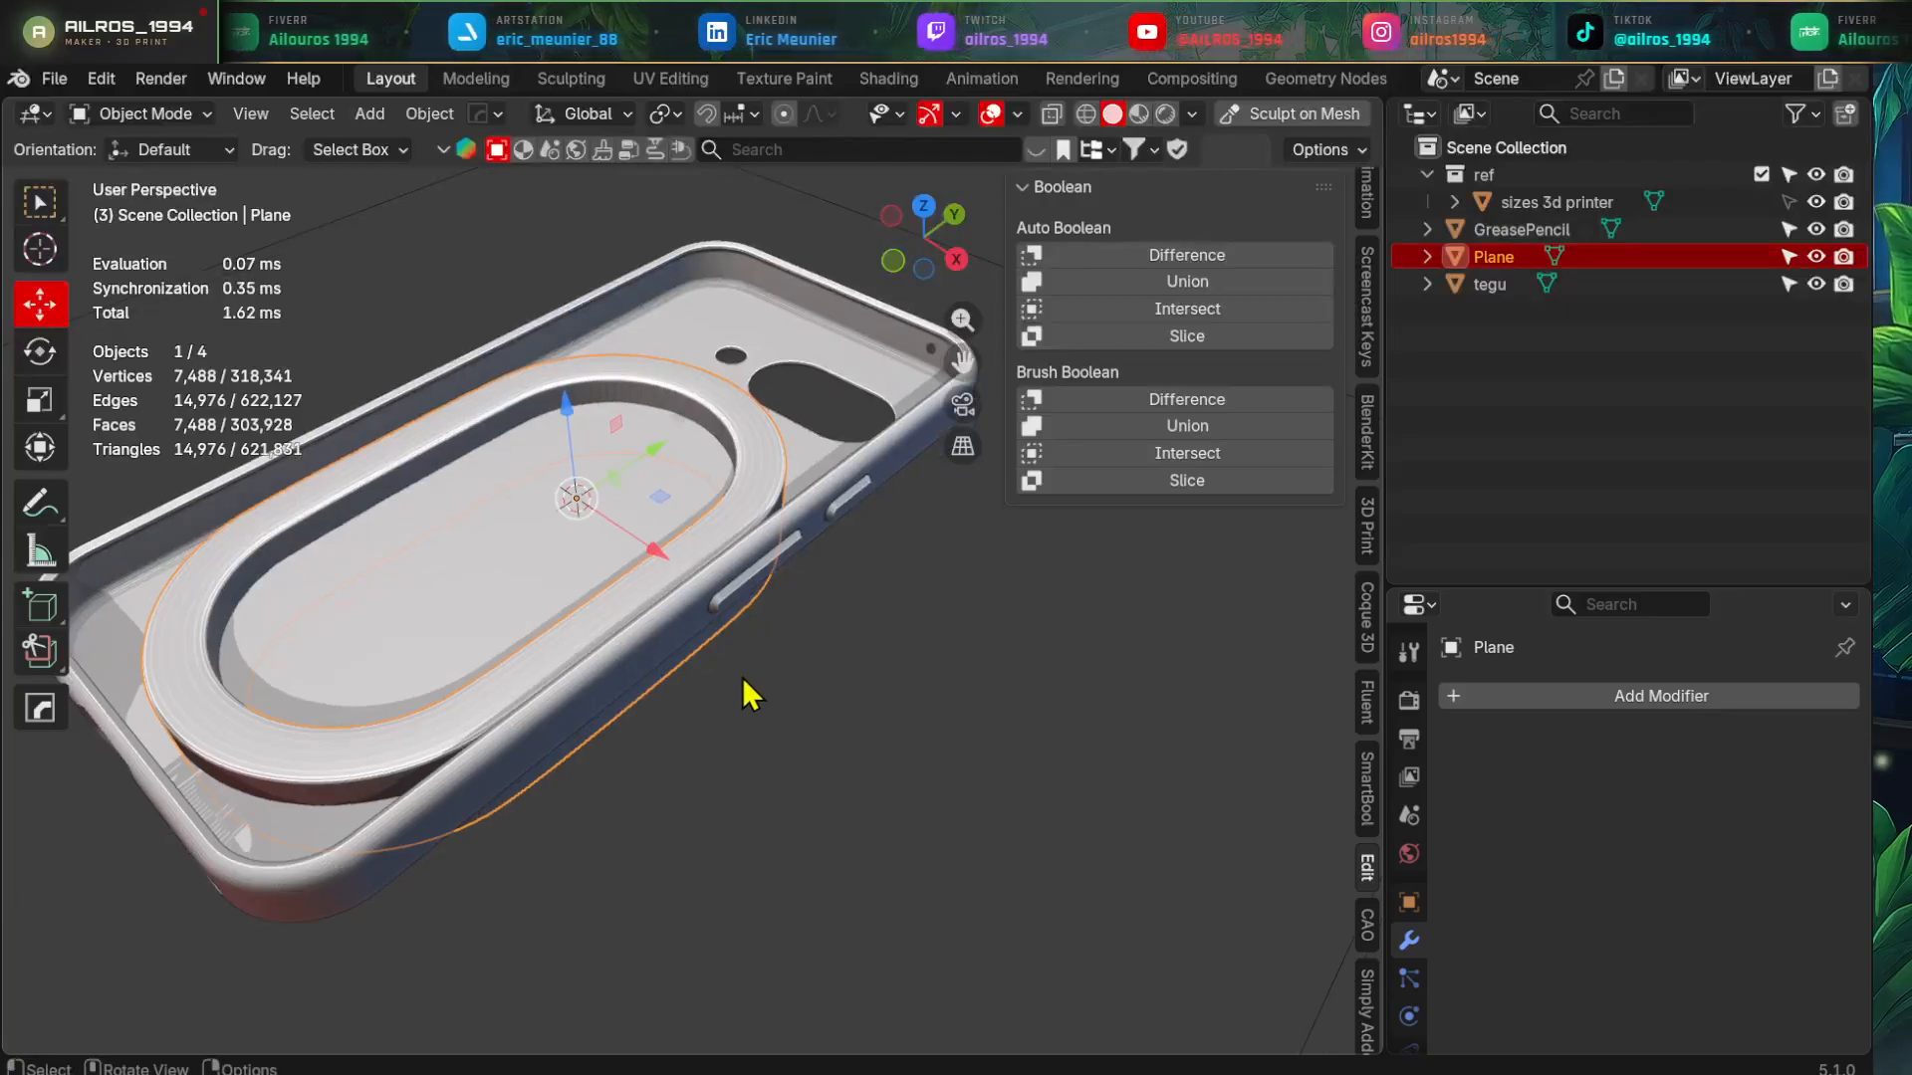
pyautogui.scroll(-1, 737, 609)
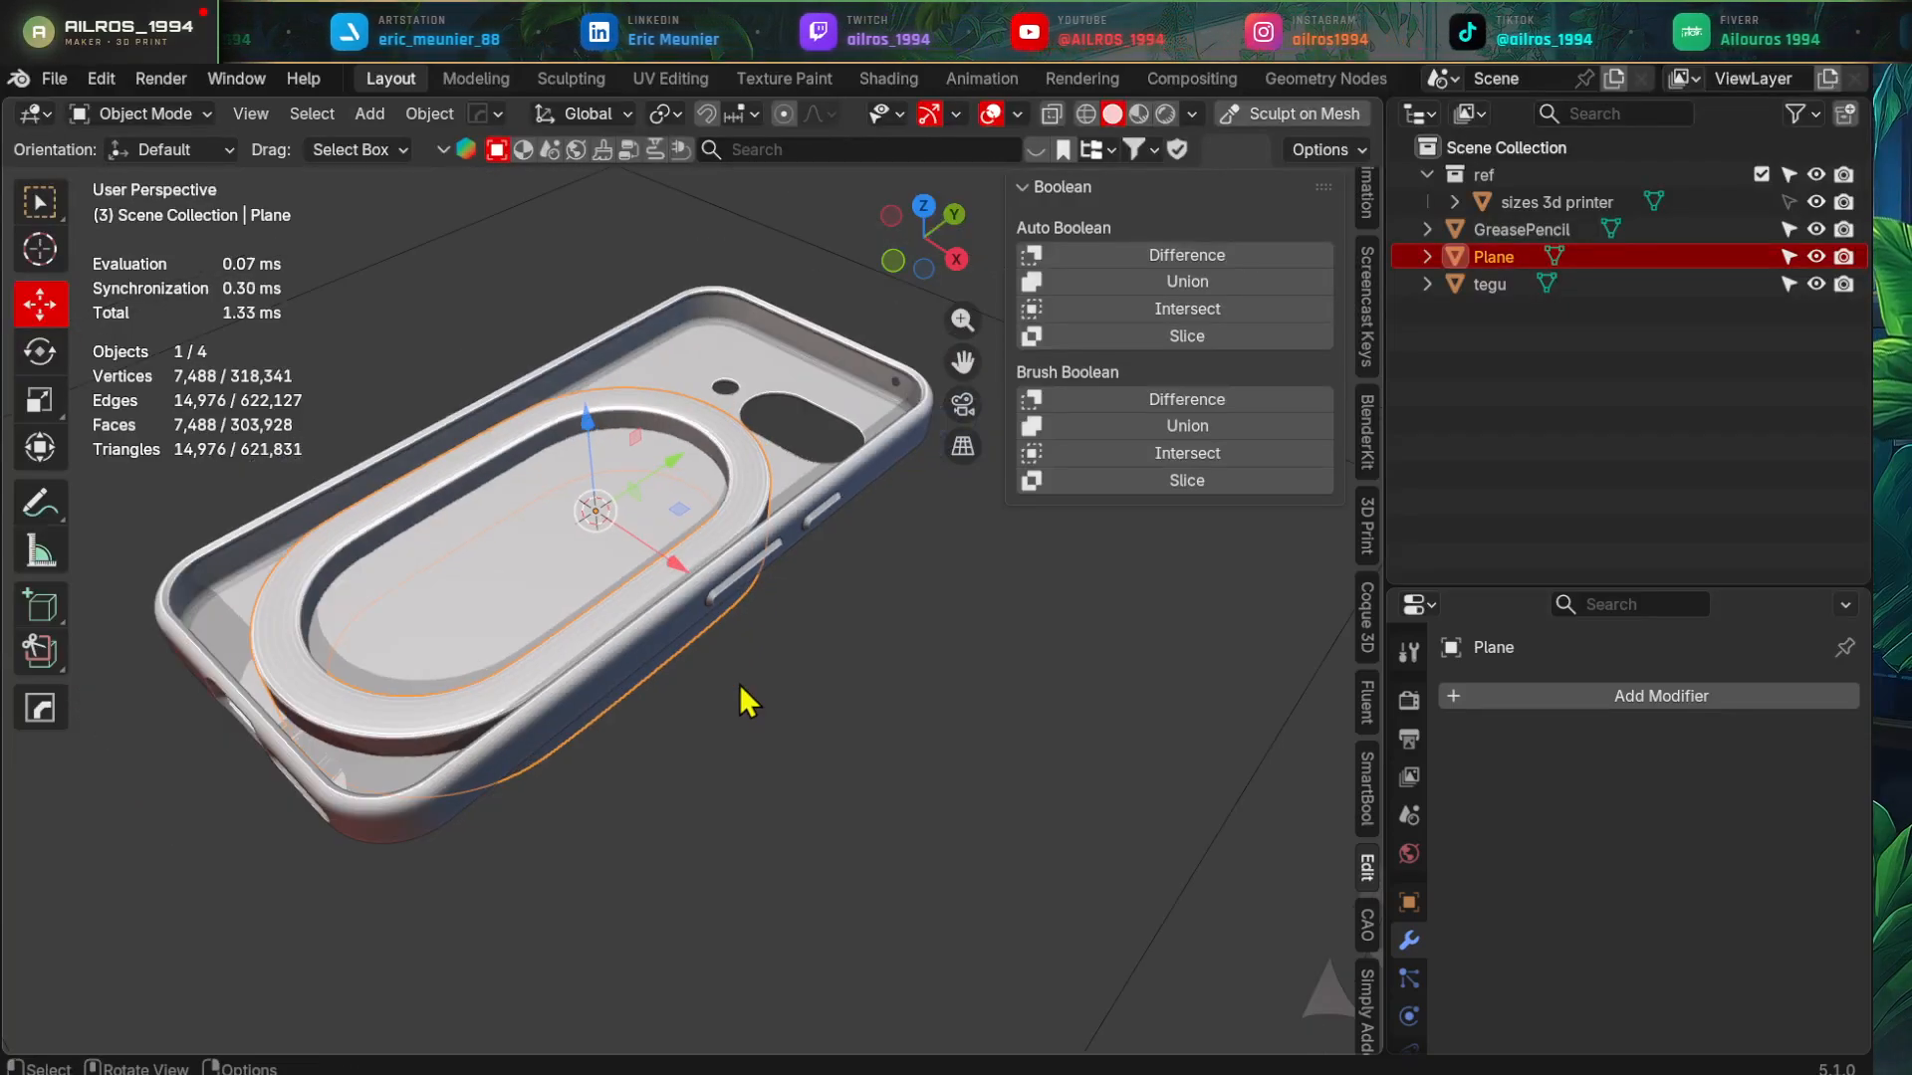
pyautogui.keyDown('shift'); pyautogui.moveTo(819, 774); pyautogui.dragTo(727, 726, button='middle'); pyautogui.keyUp('shift')
pyautogui.scroll(-3, 715, 699)
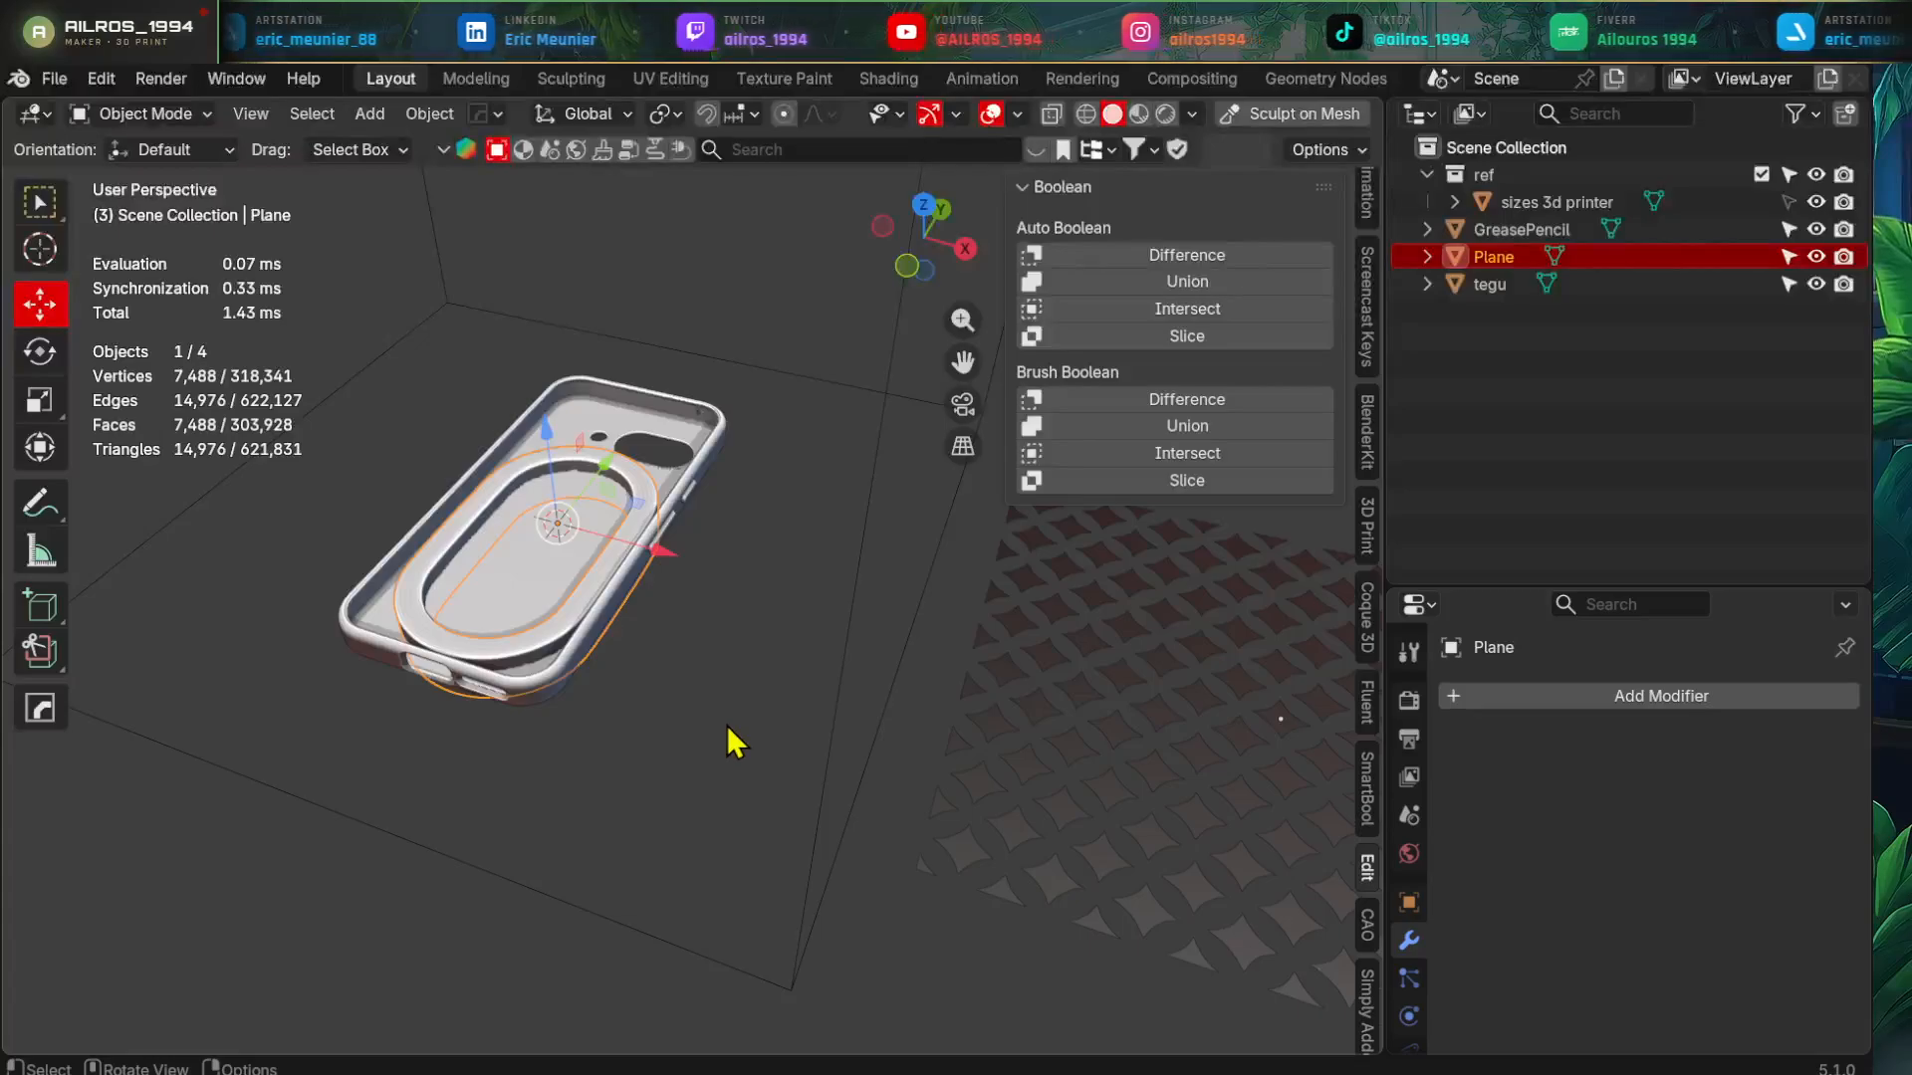
pyautogui.scroll(1, 675, 685)
pyautogui.keyDown('shift'); pyautogui.moveTo(604, 571); pyautogui.dragTo(802, 644, button='middle'); pyautogui.keyUp('shift')
pyautogui.scroll(1, 733, 654)
pyautogui.scroll(1, 930, 640)
pyautogui.scroll(1, 814, 618)
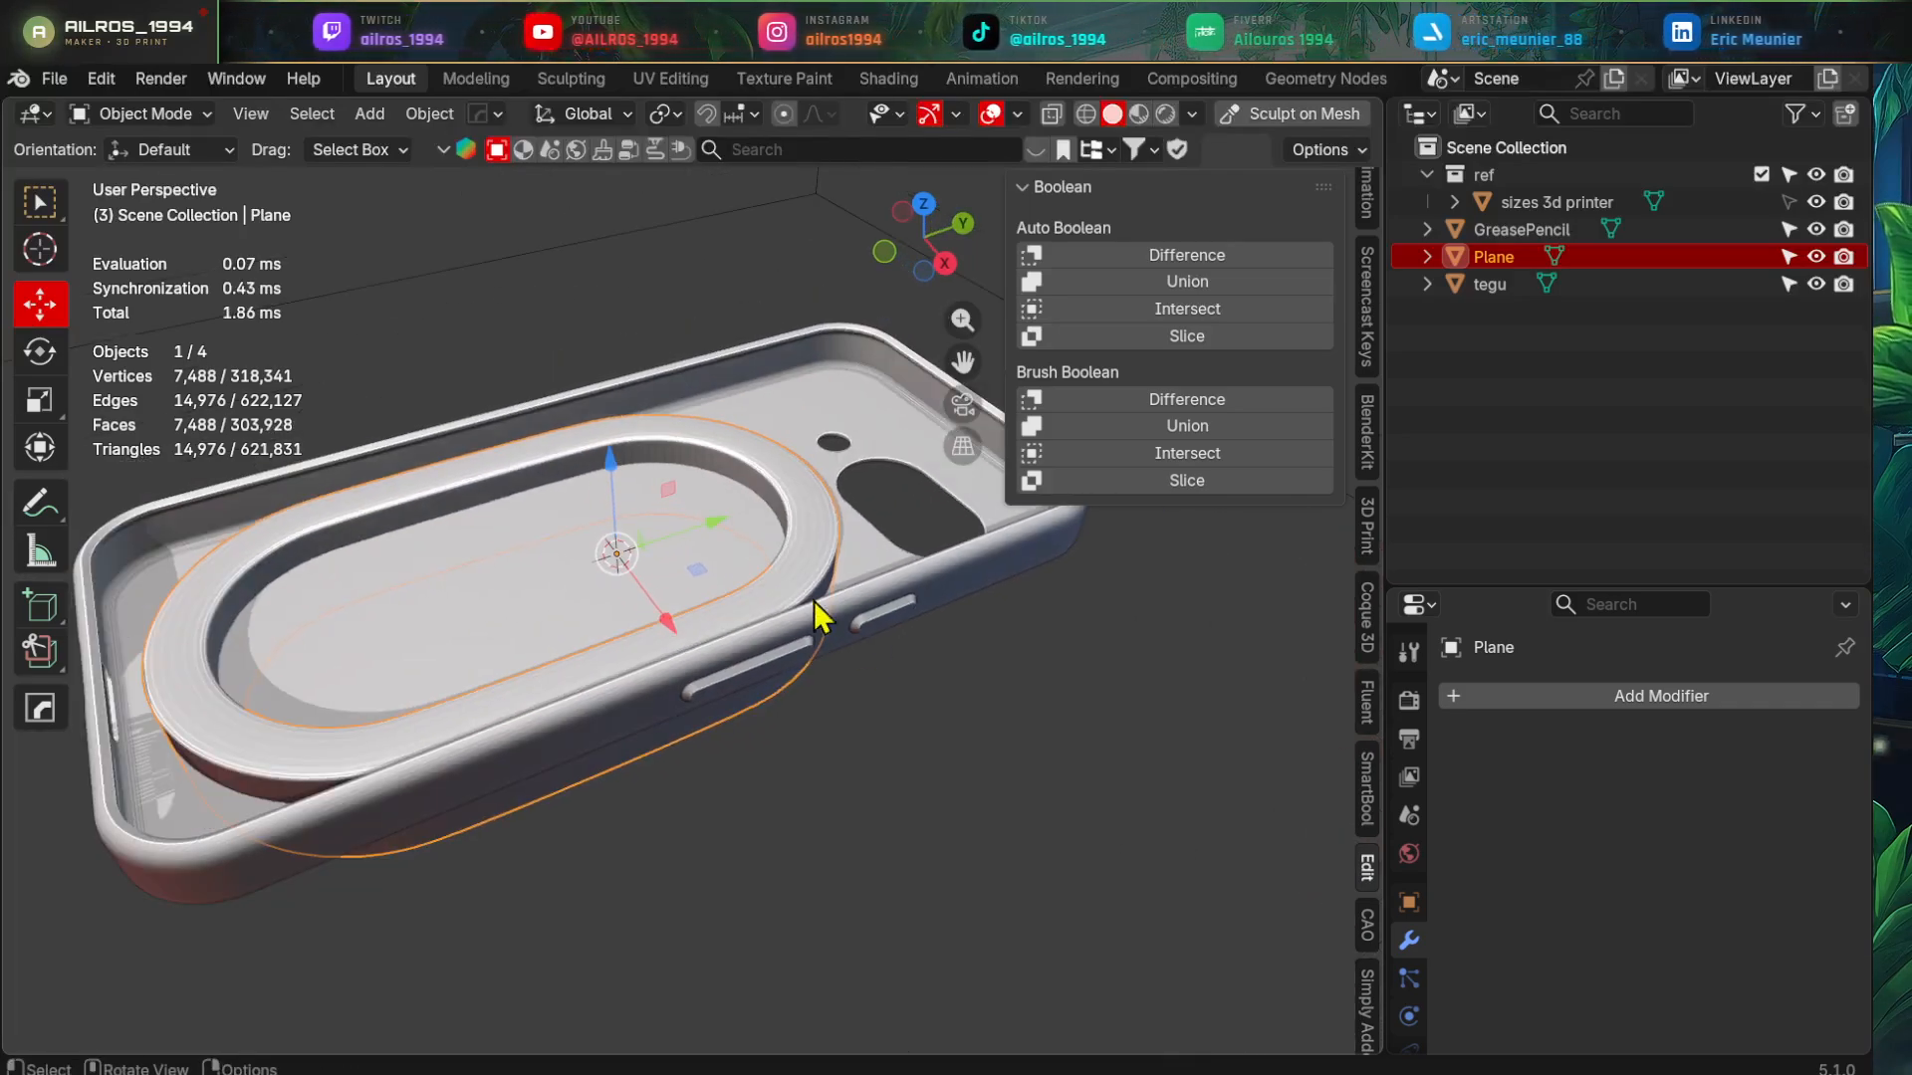
# - Add the phone case to the selection and subtract the ring from it with a Brush Boolean Difference
pyautogui.keyDown('shift'); pyautogui.click(1012, 583); pyautogui.keyUp('shift')
pyautogui.keyDown('shift'); pyautogui.moveTo(973, 623); pyautogui.dragTo(973, 683, button='middle'); pyautogui.keyUp('shift')
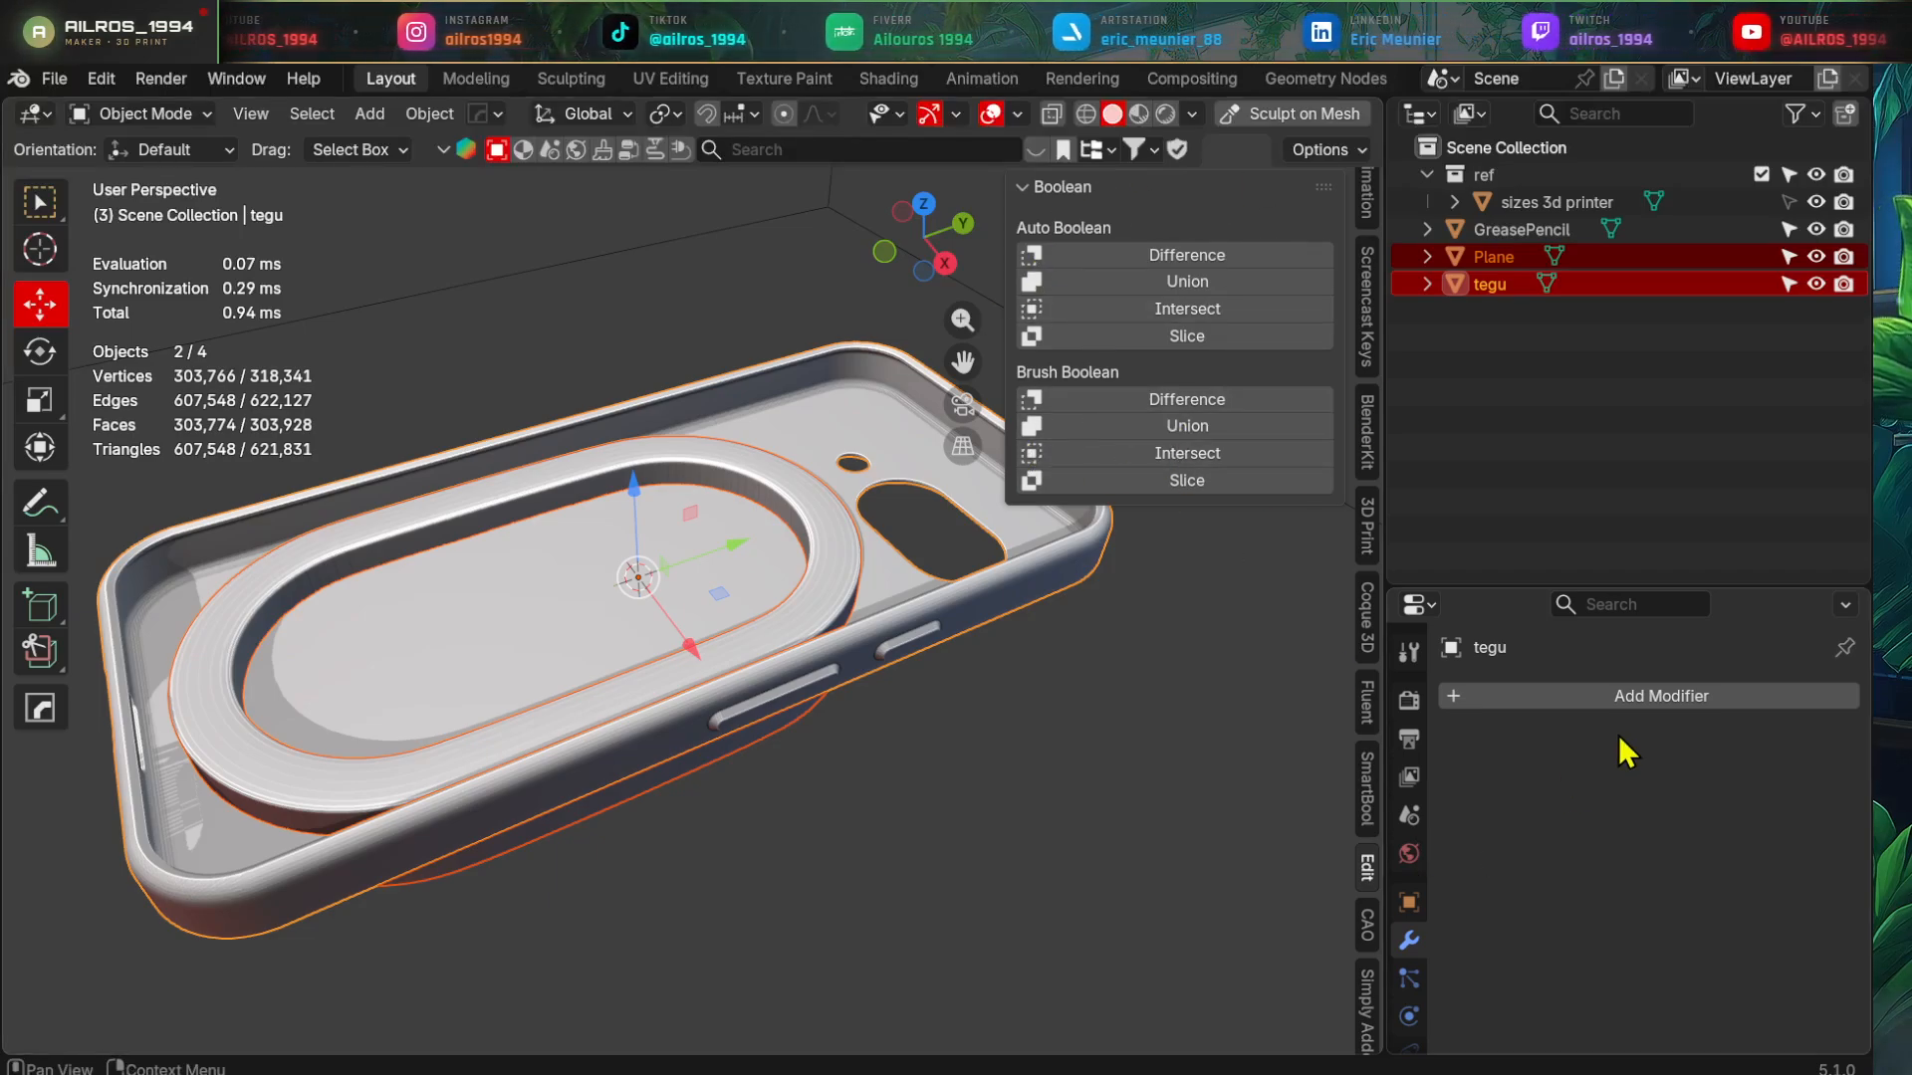
pyautogui.keyDown('shift'); pyautogui.moveTo(804, 790); pyautogui.dragTo(827, 759, button='middle'); pyautogui.keyUp('shift')
pyautogui.keyDown('shift'); pyautogui.moveTo(946, 694); pyautogui.dragTo(918, 727, button='middle'); pyautogui.keyUp('shift')
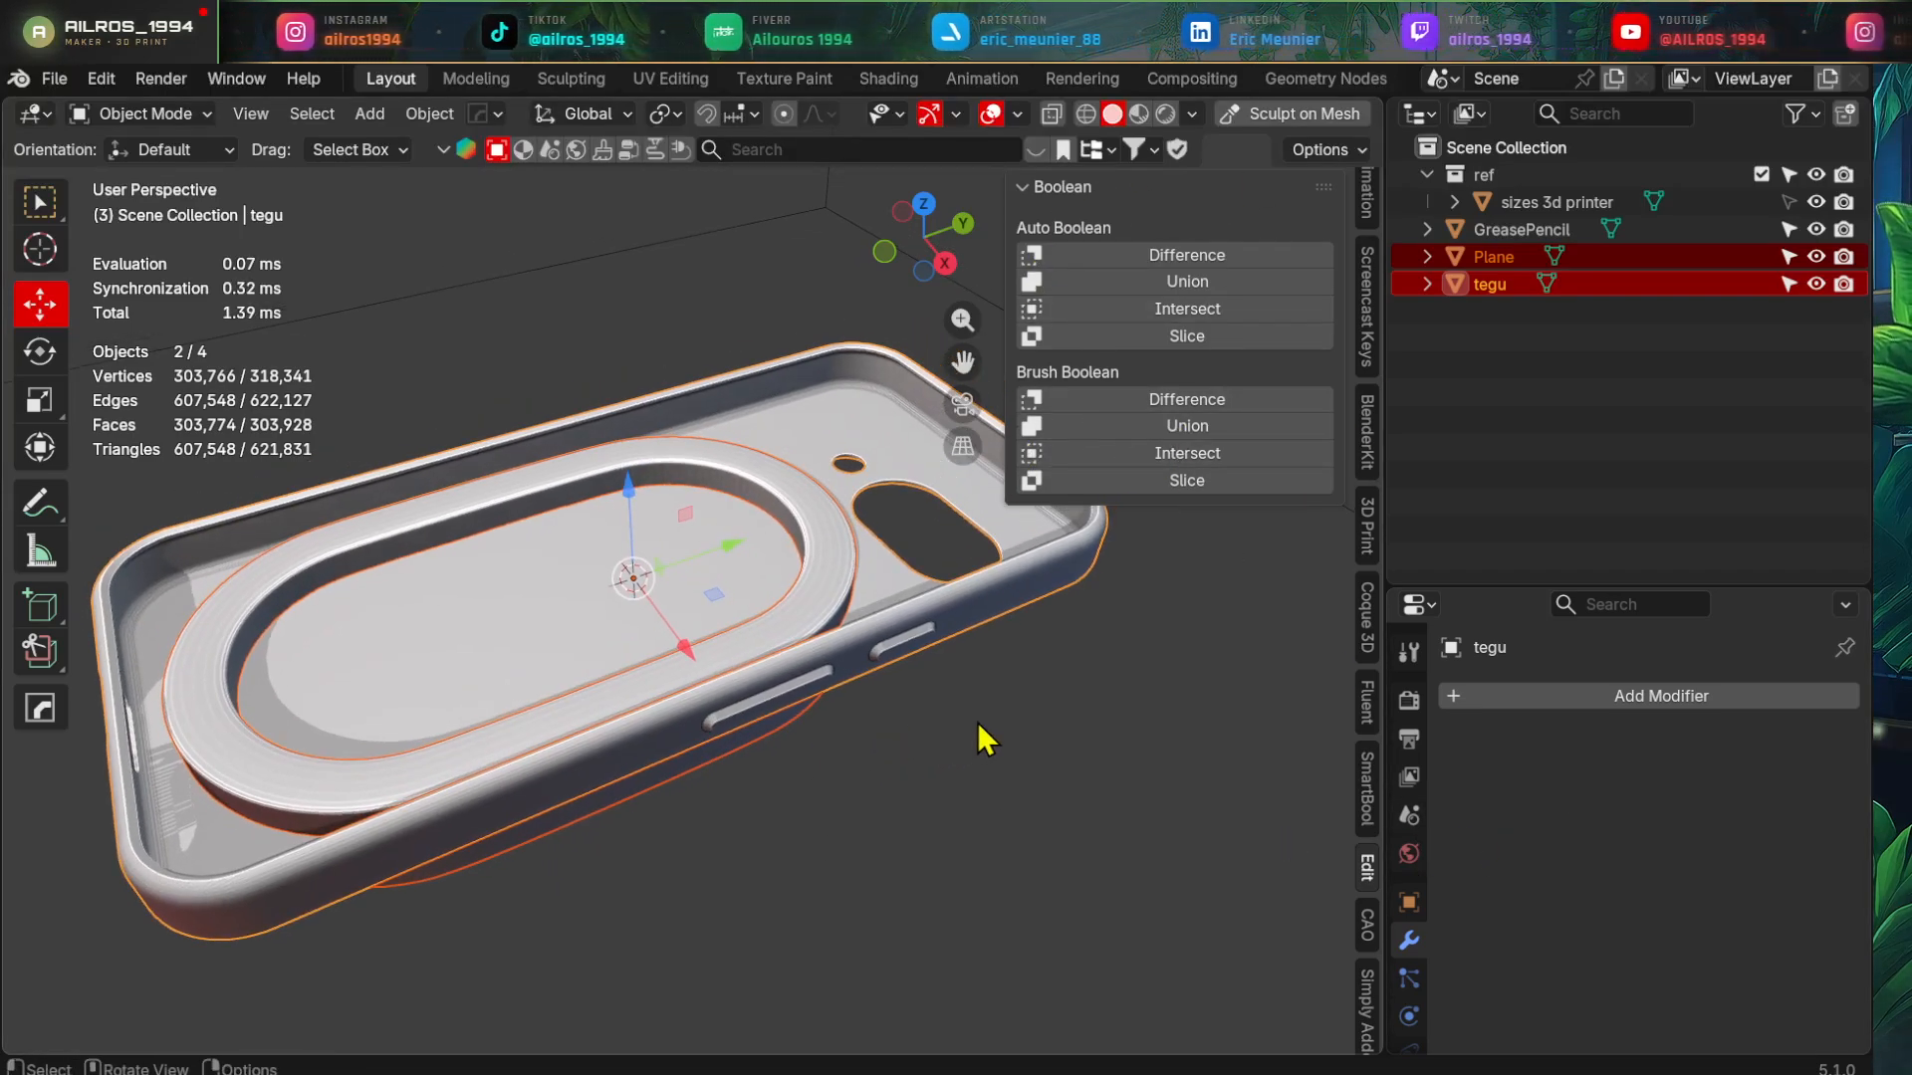
pyautogui.hotkey('ctrl', 'shift', 'b')
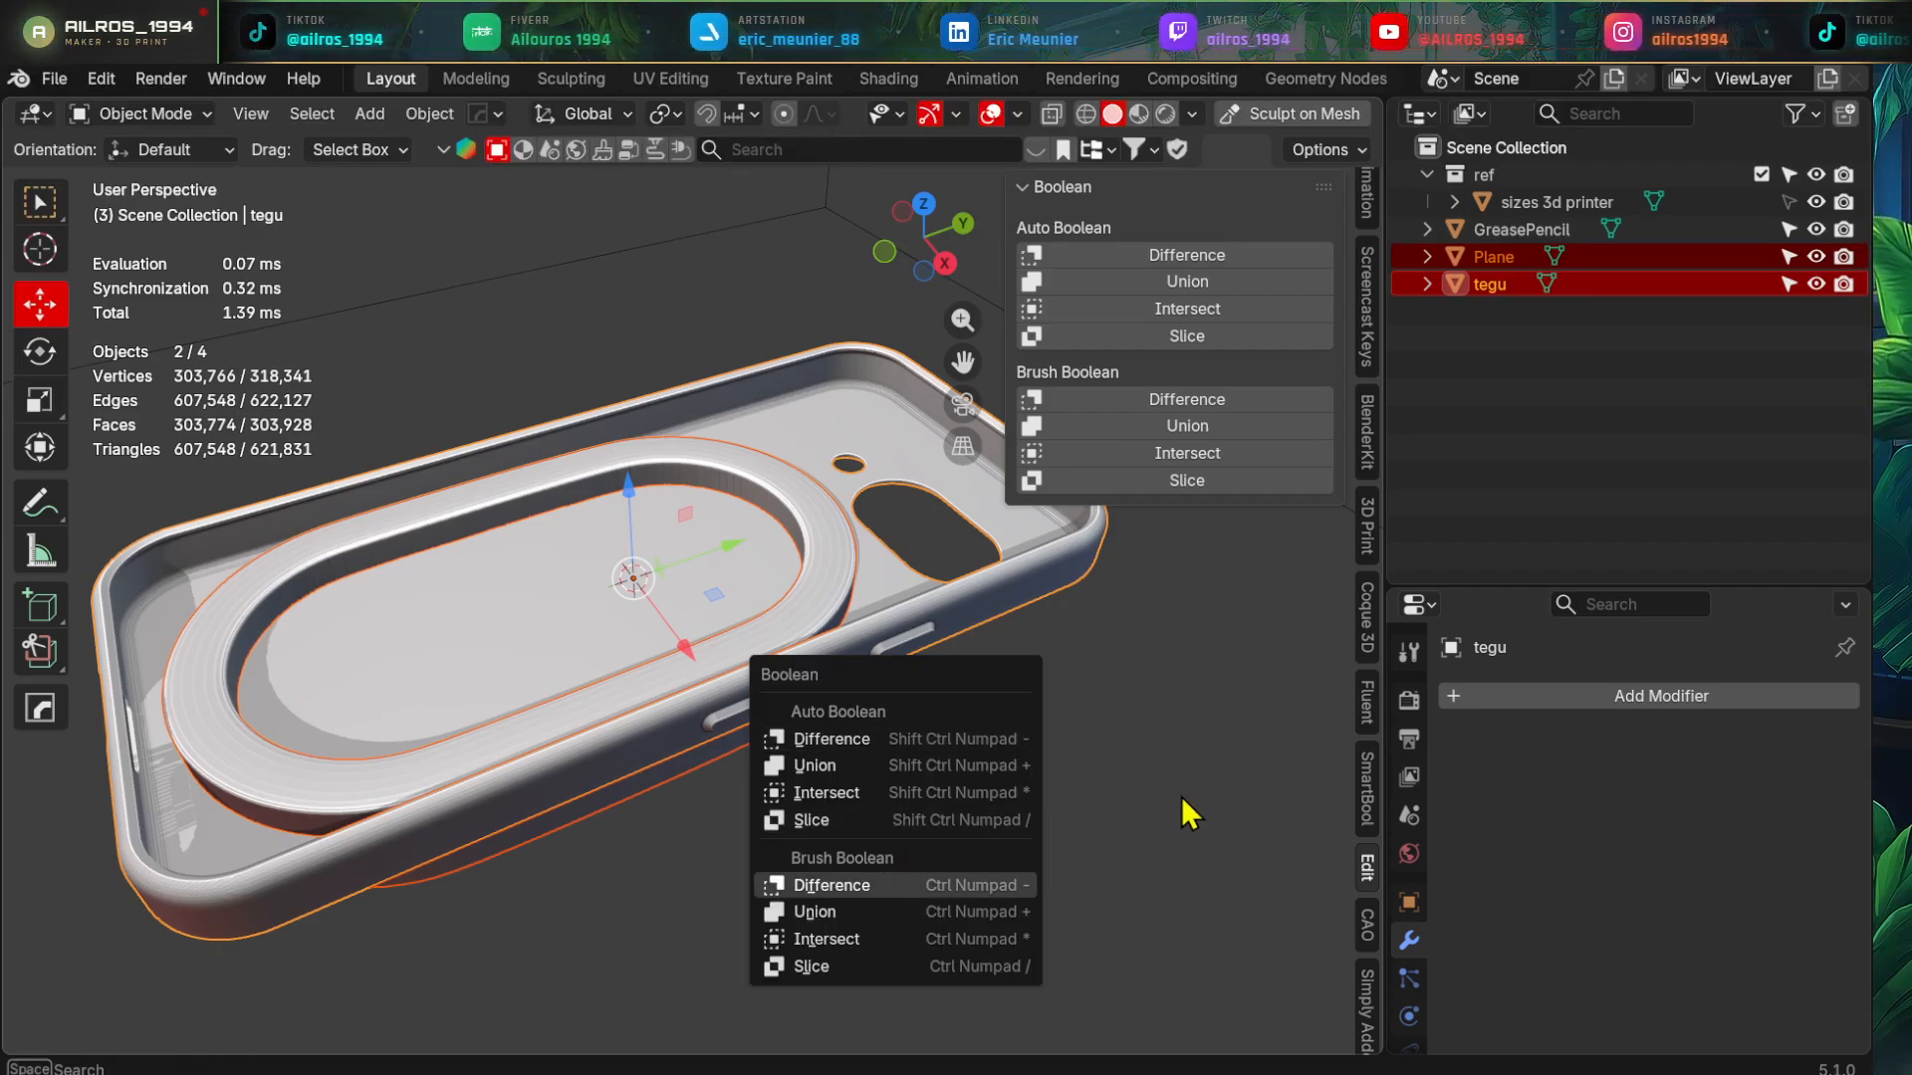
pyautogui.press('Return')
pyautogui.moveTo(715, 785); pyautogui.dragTo(765, 739, button='middle')
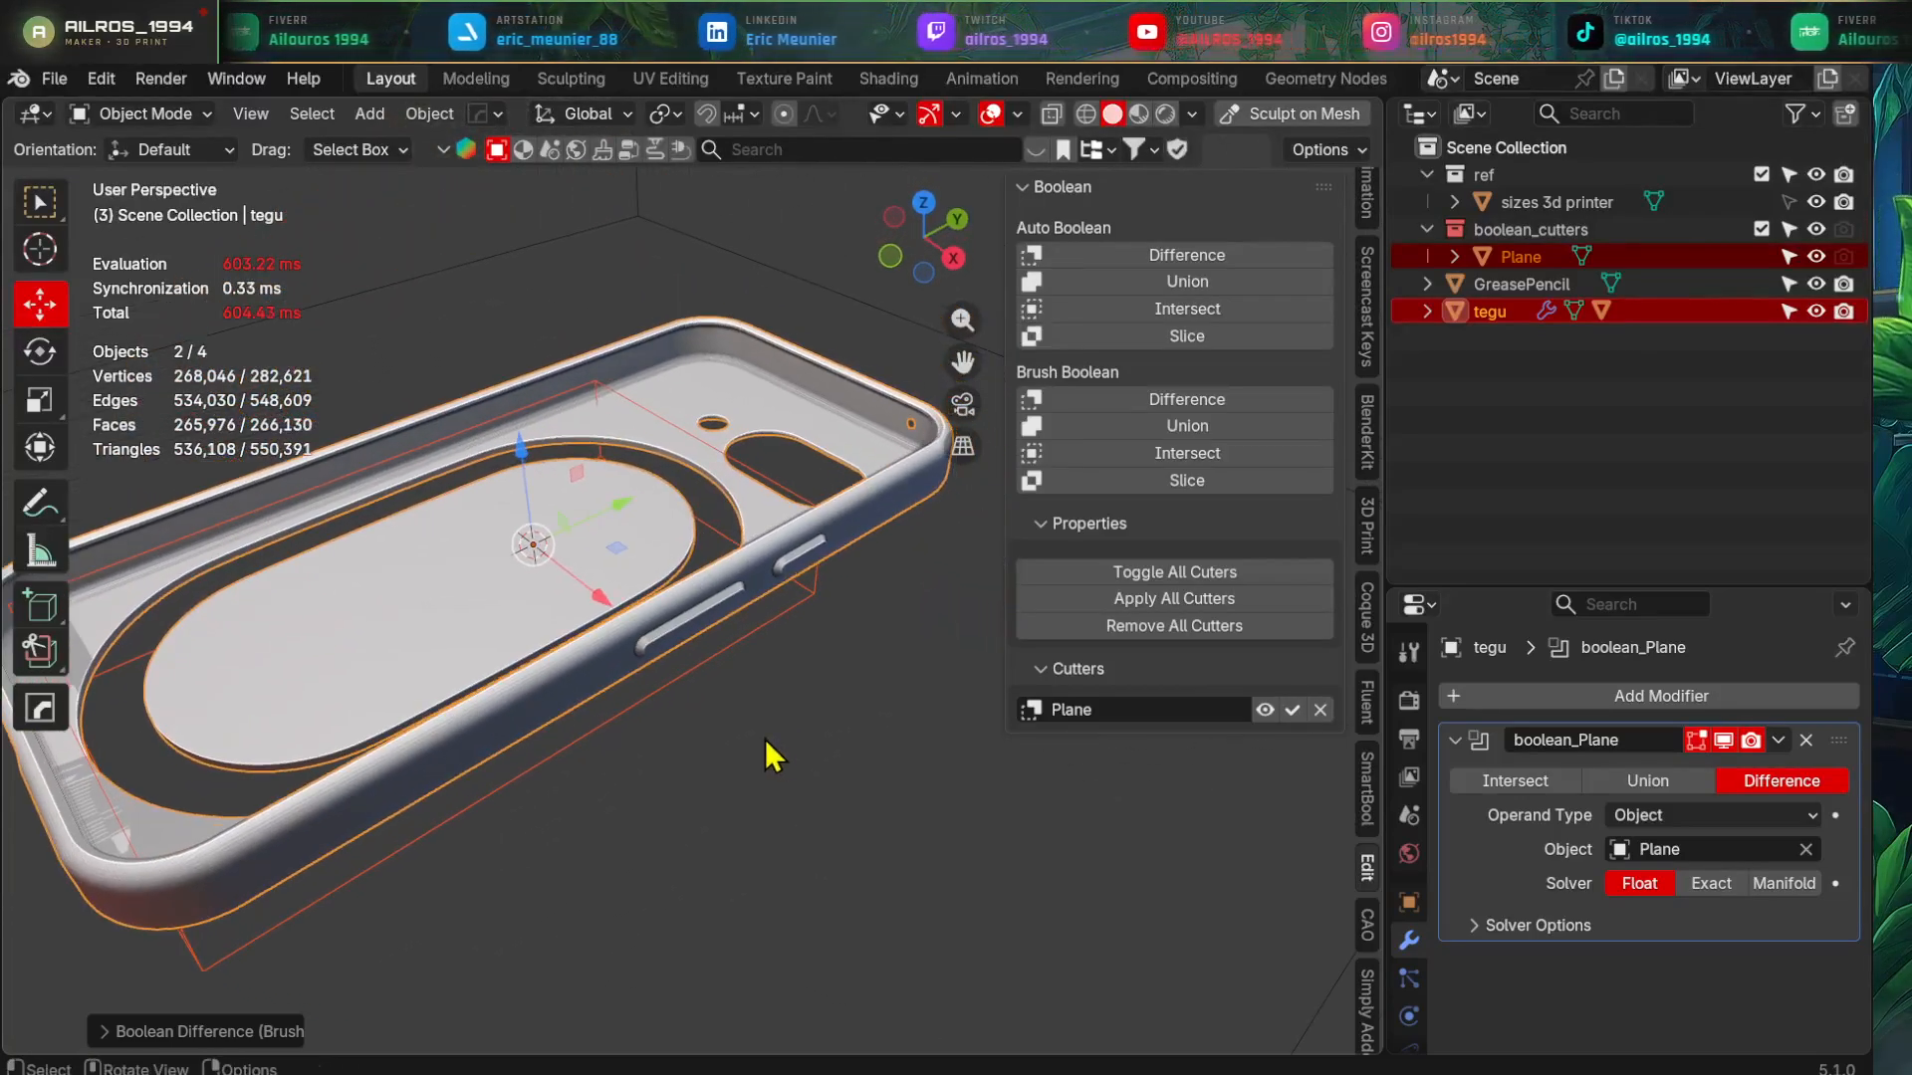
# - Enlarge the properties editor by shrinking the outliner and the 3D viewport
pyautogui.moveTo(1571, 585); pyautogui.dragTo(1572, 384)
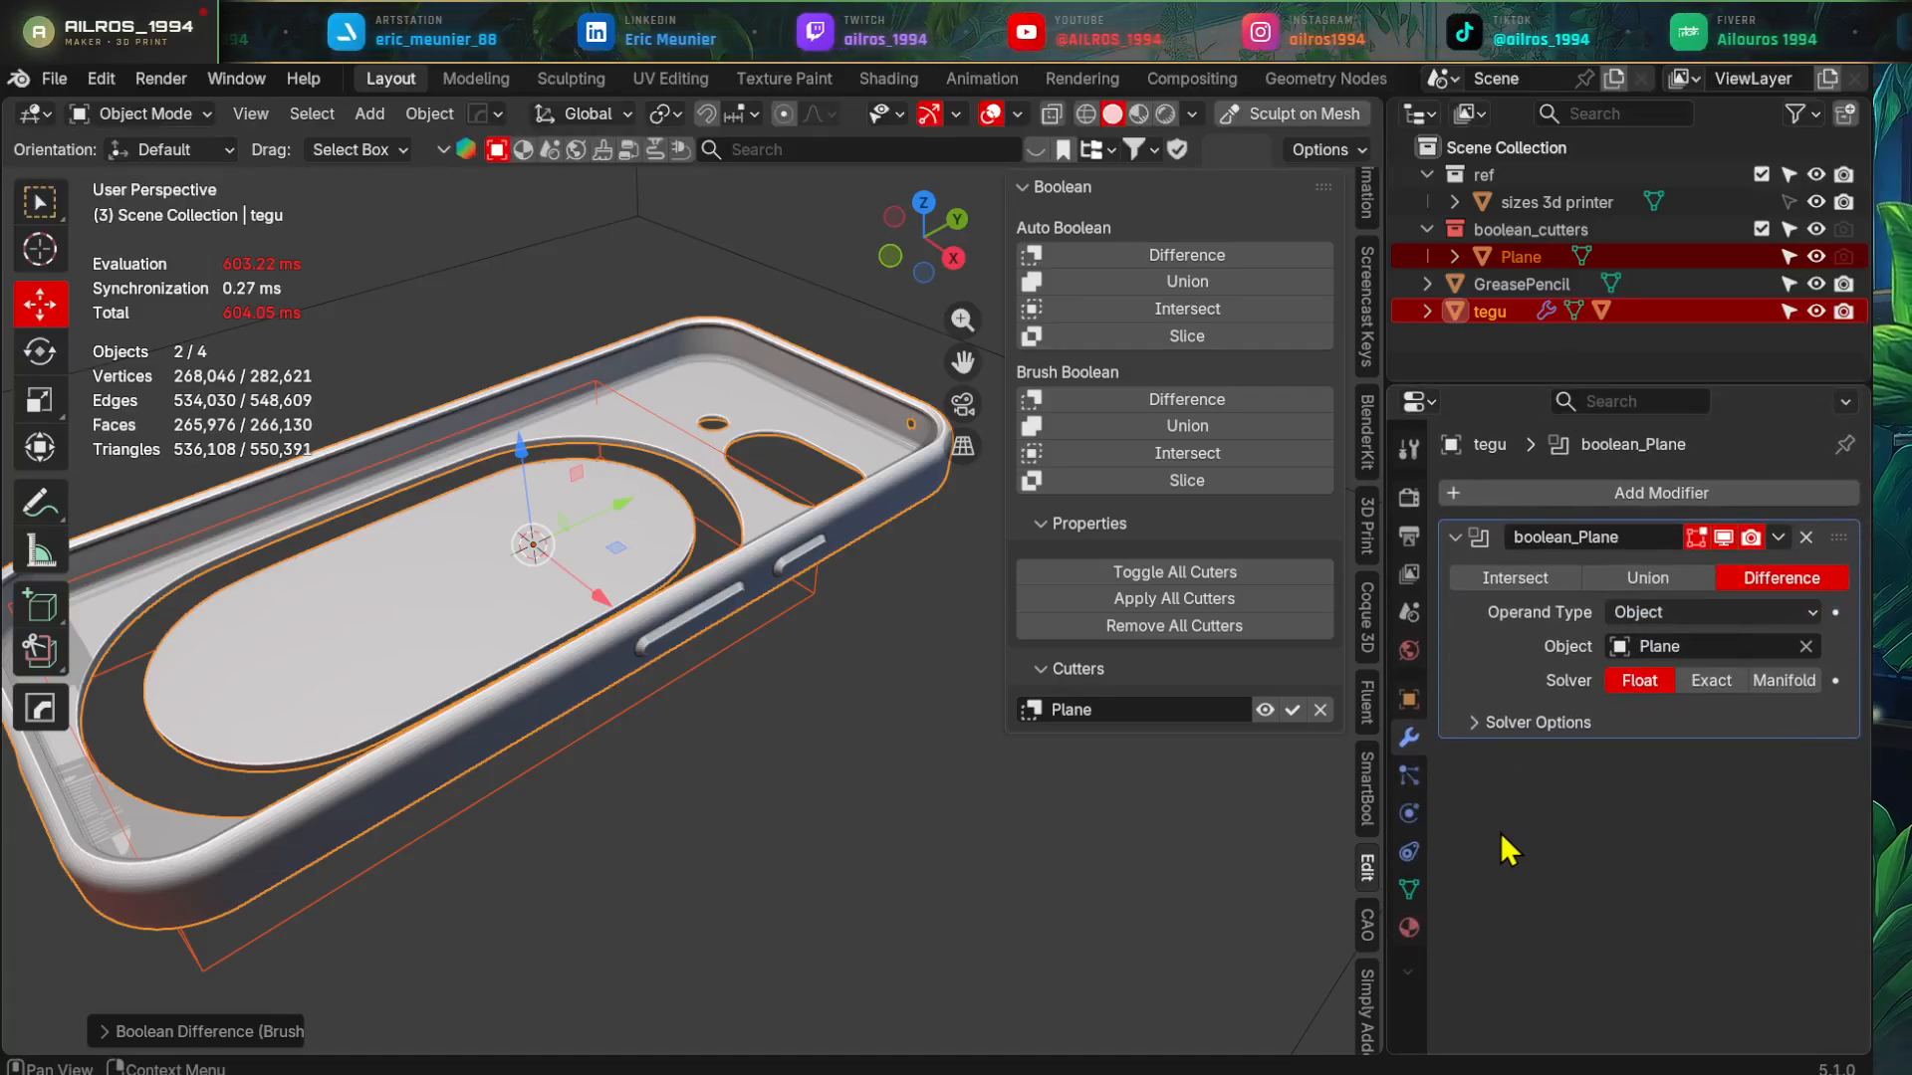
pyautogui.moveTo(1379, 786); pyautogui.dragTo(1161, 773)
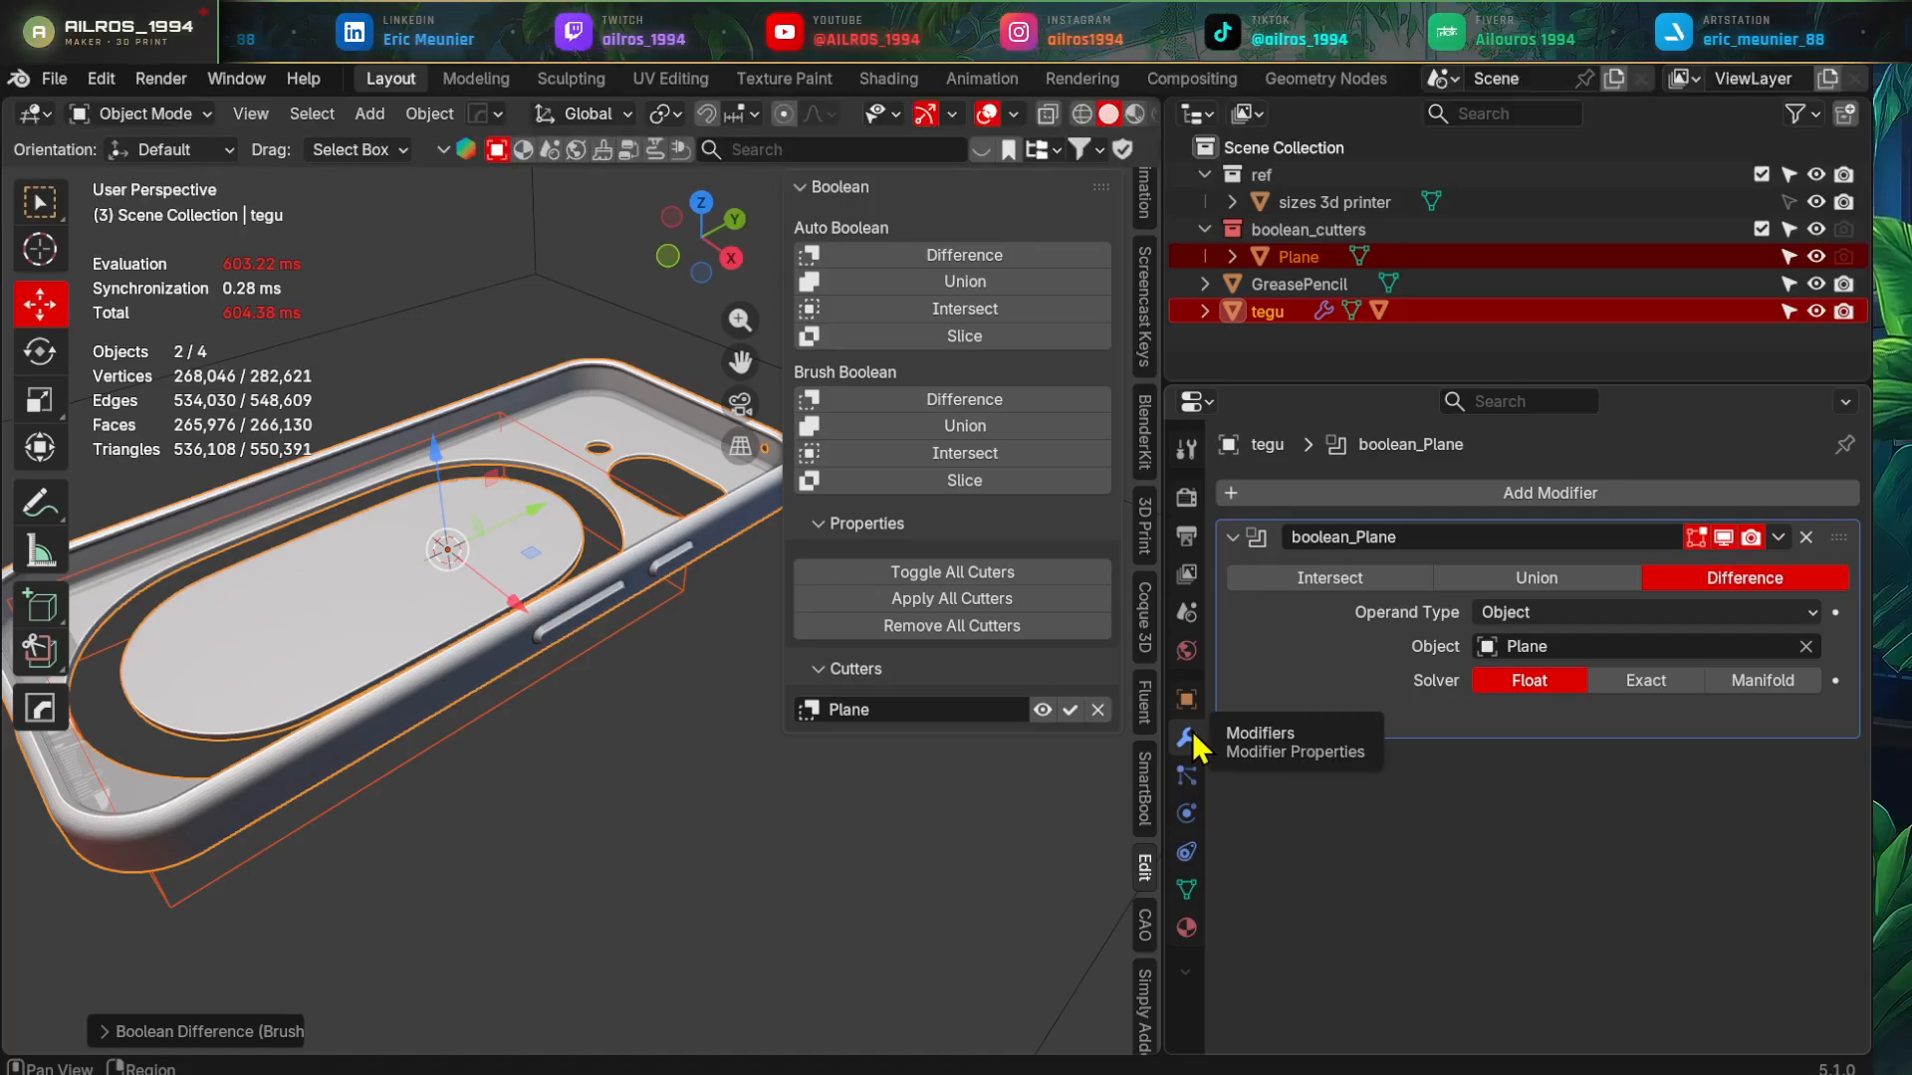
pyautogui.click(1419, 492)
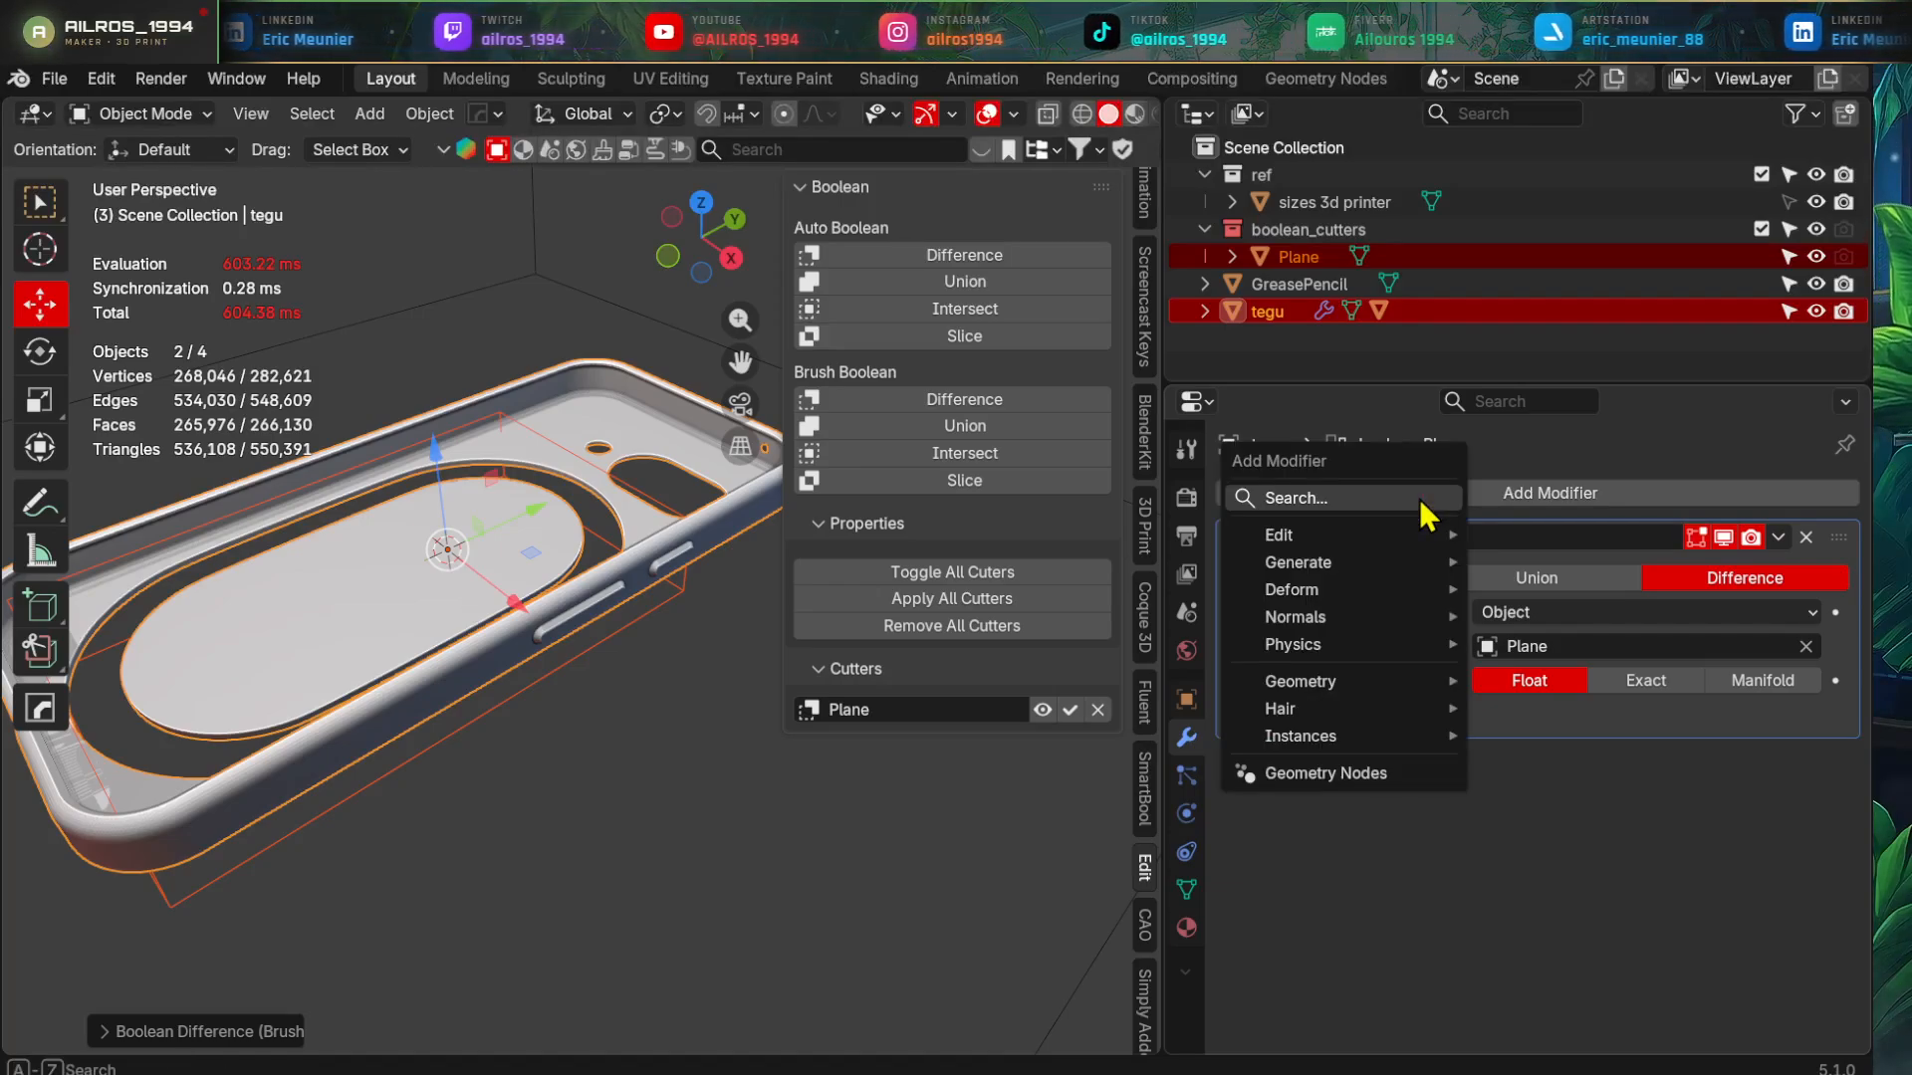
pyautogui.click(1380, 503)
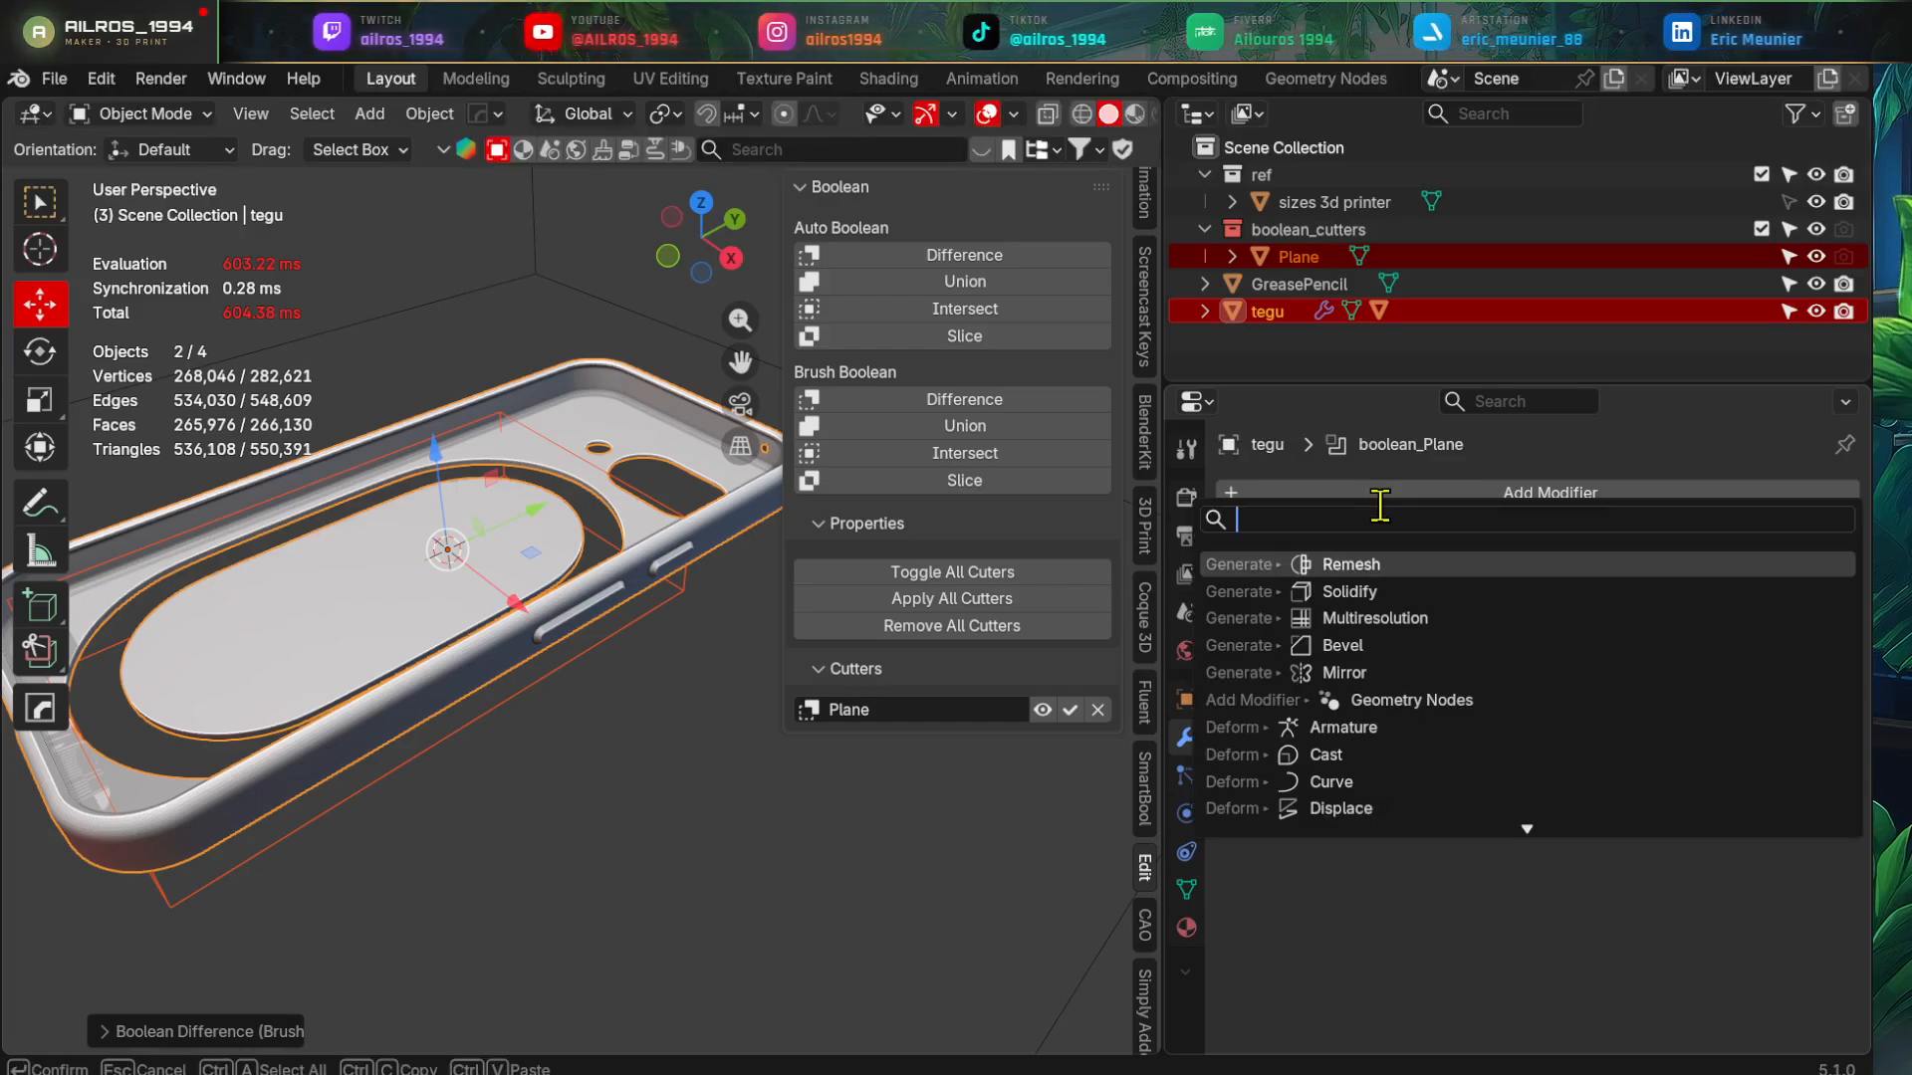
pyautogui.write('bo')
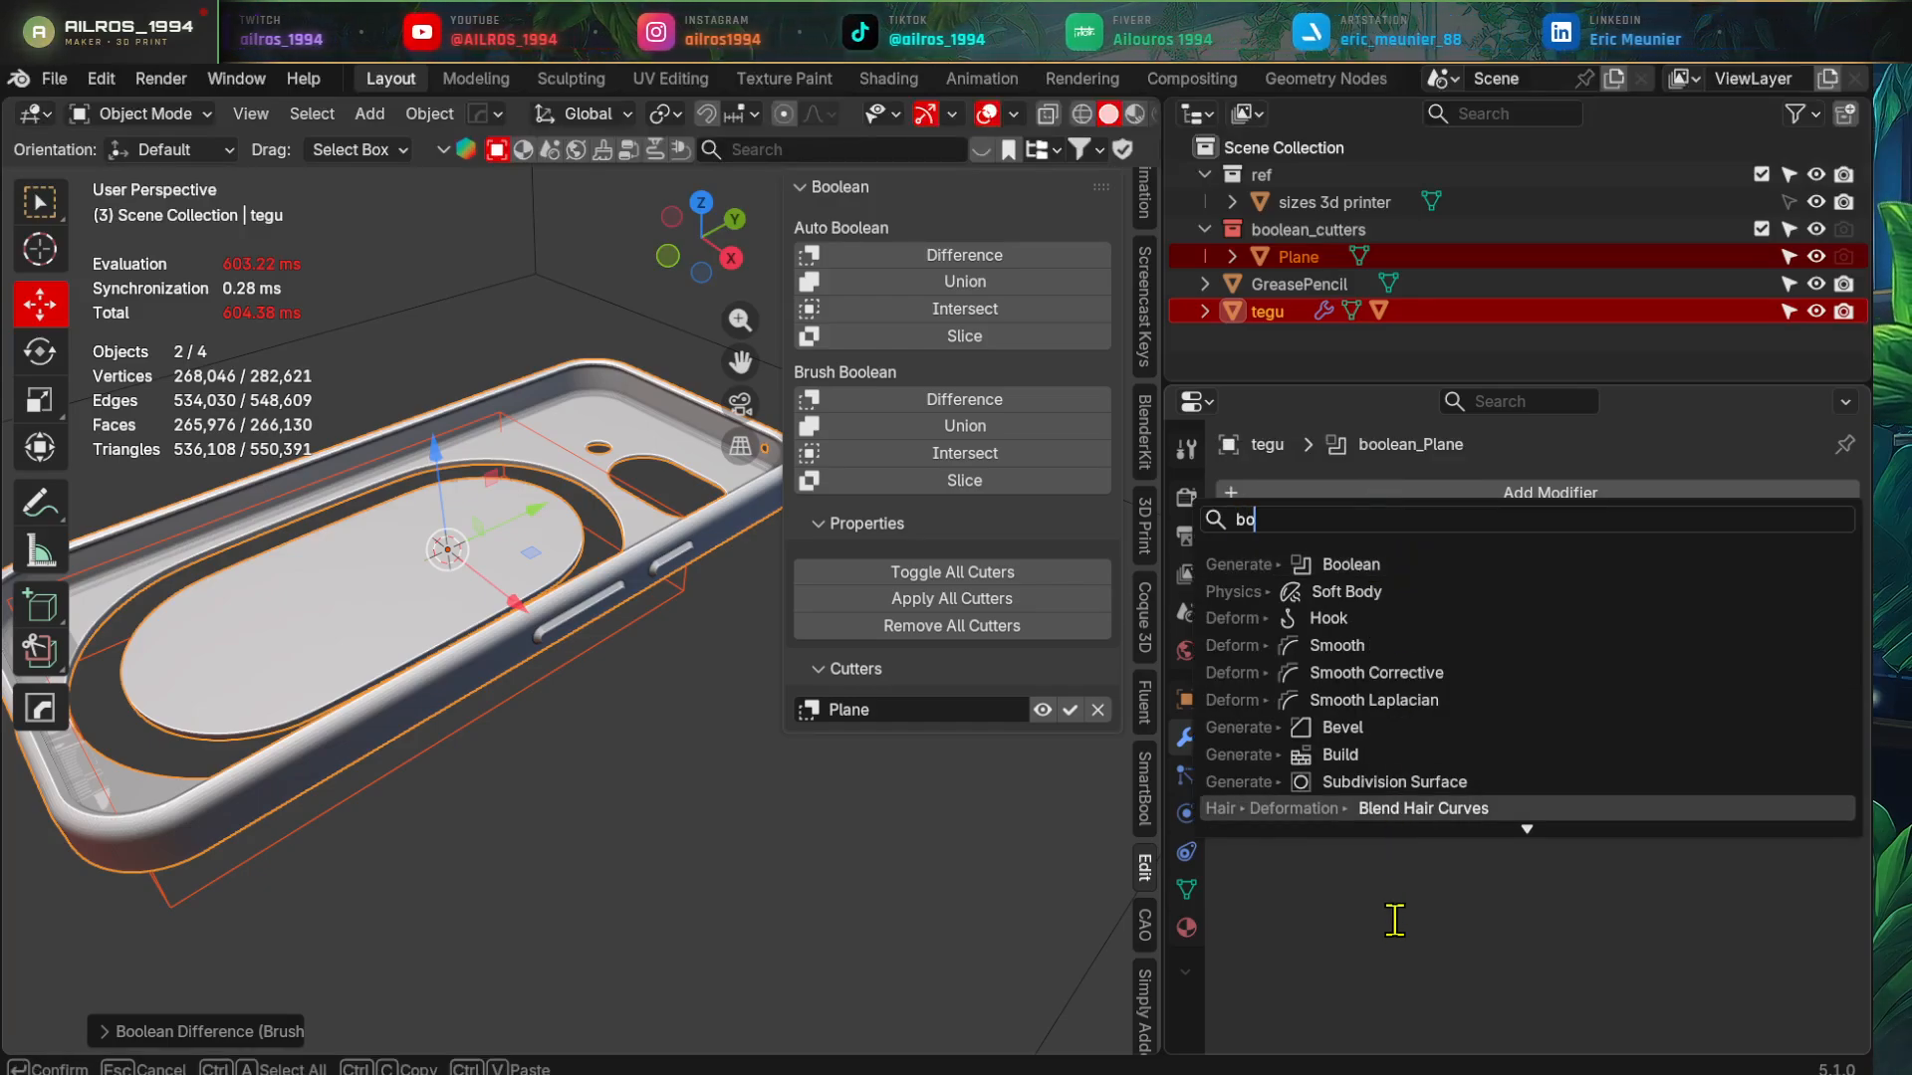
pyautogui.click(1400, 969)
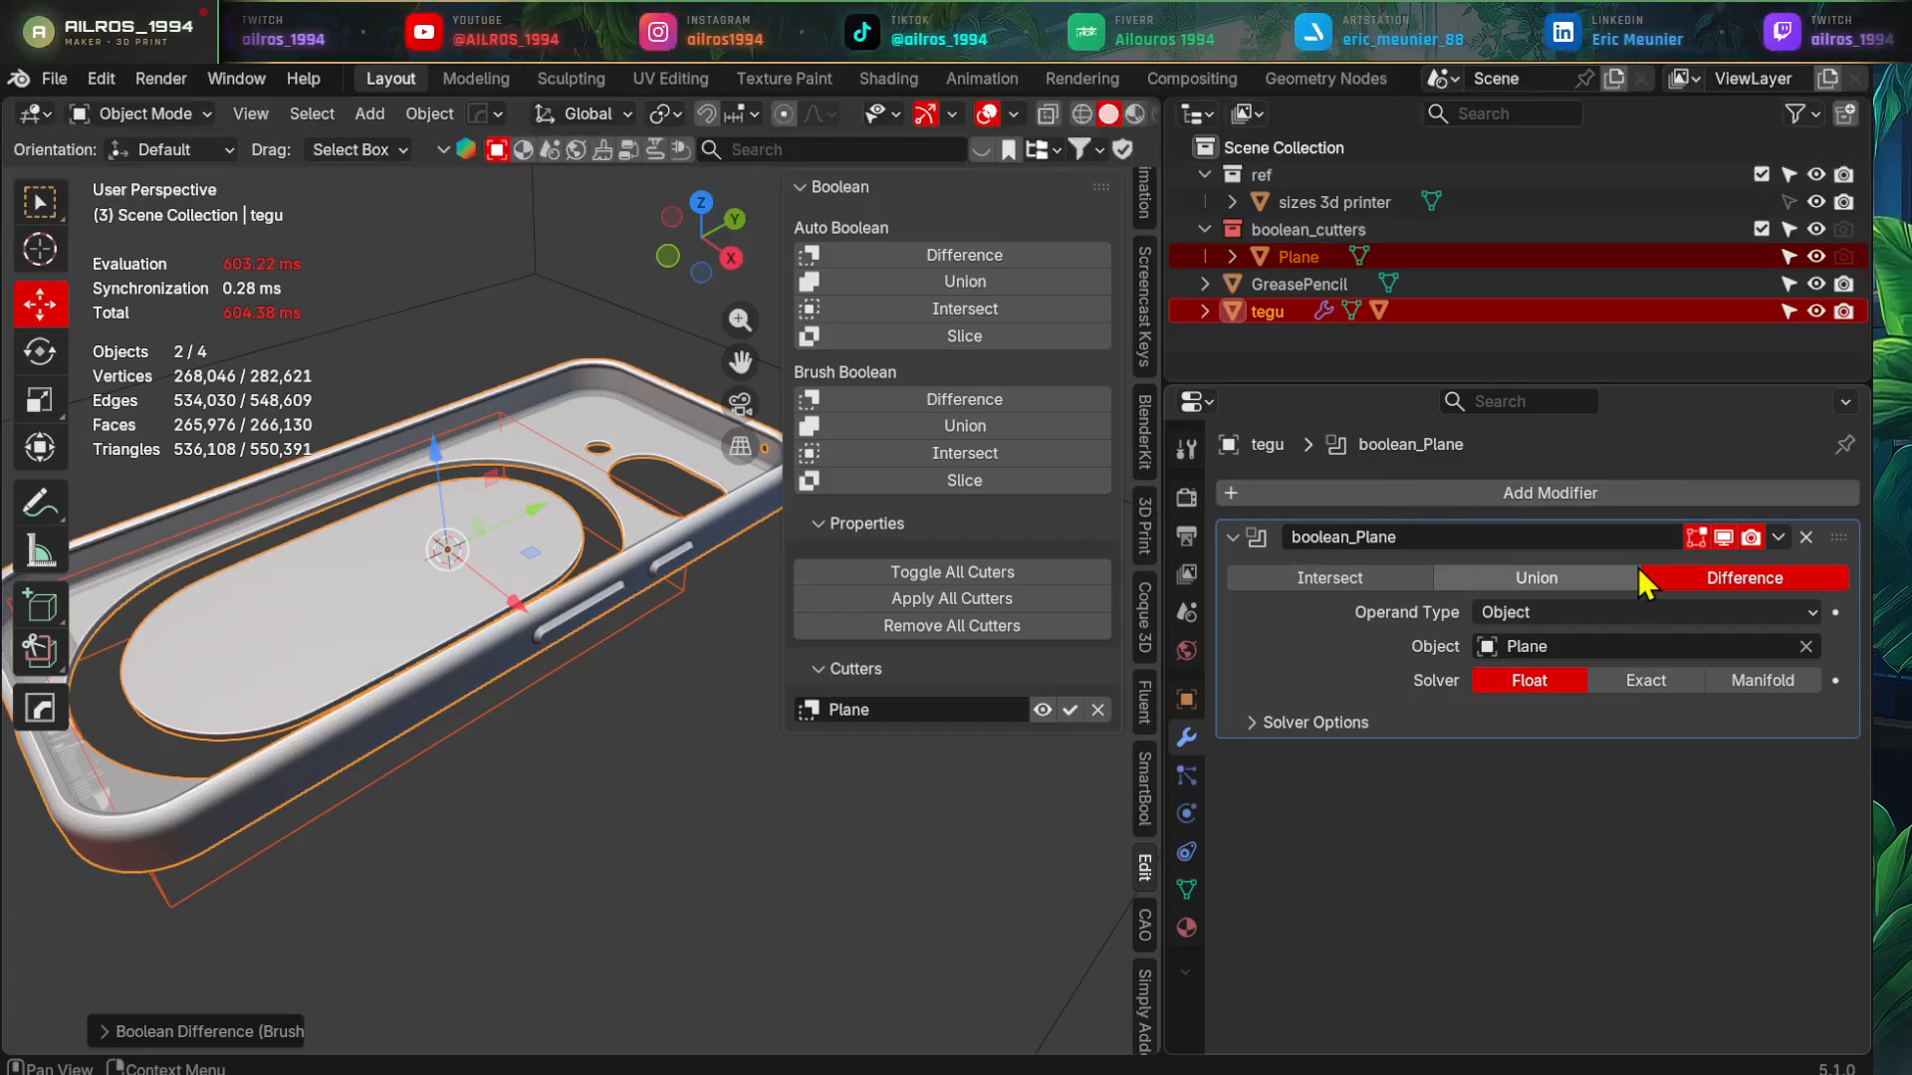
# - Select the phone case and apply its boolean_Plane modifier
pyautogui.moveTo(506, 758); pyautogui.dragTo(595, 883, button='middle')
pyautogui.click(552, 882)
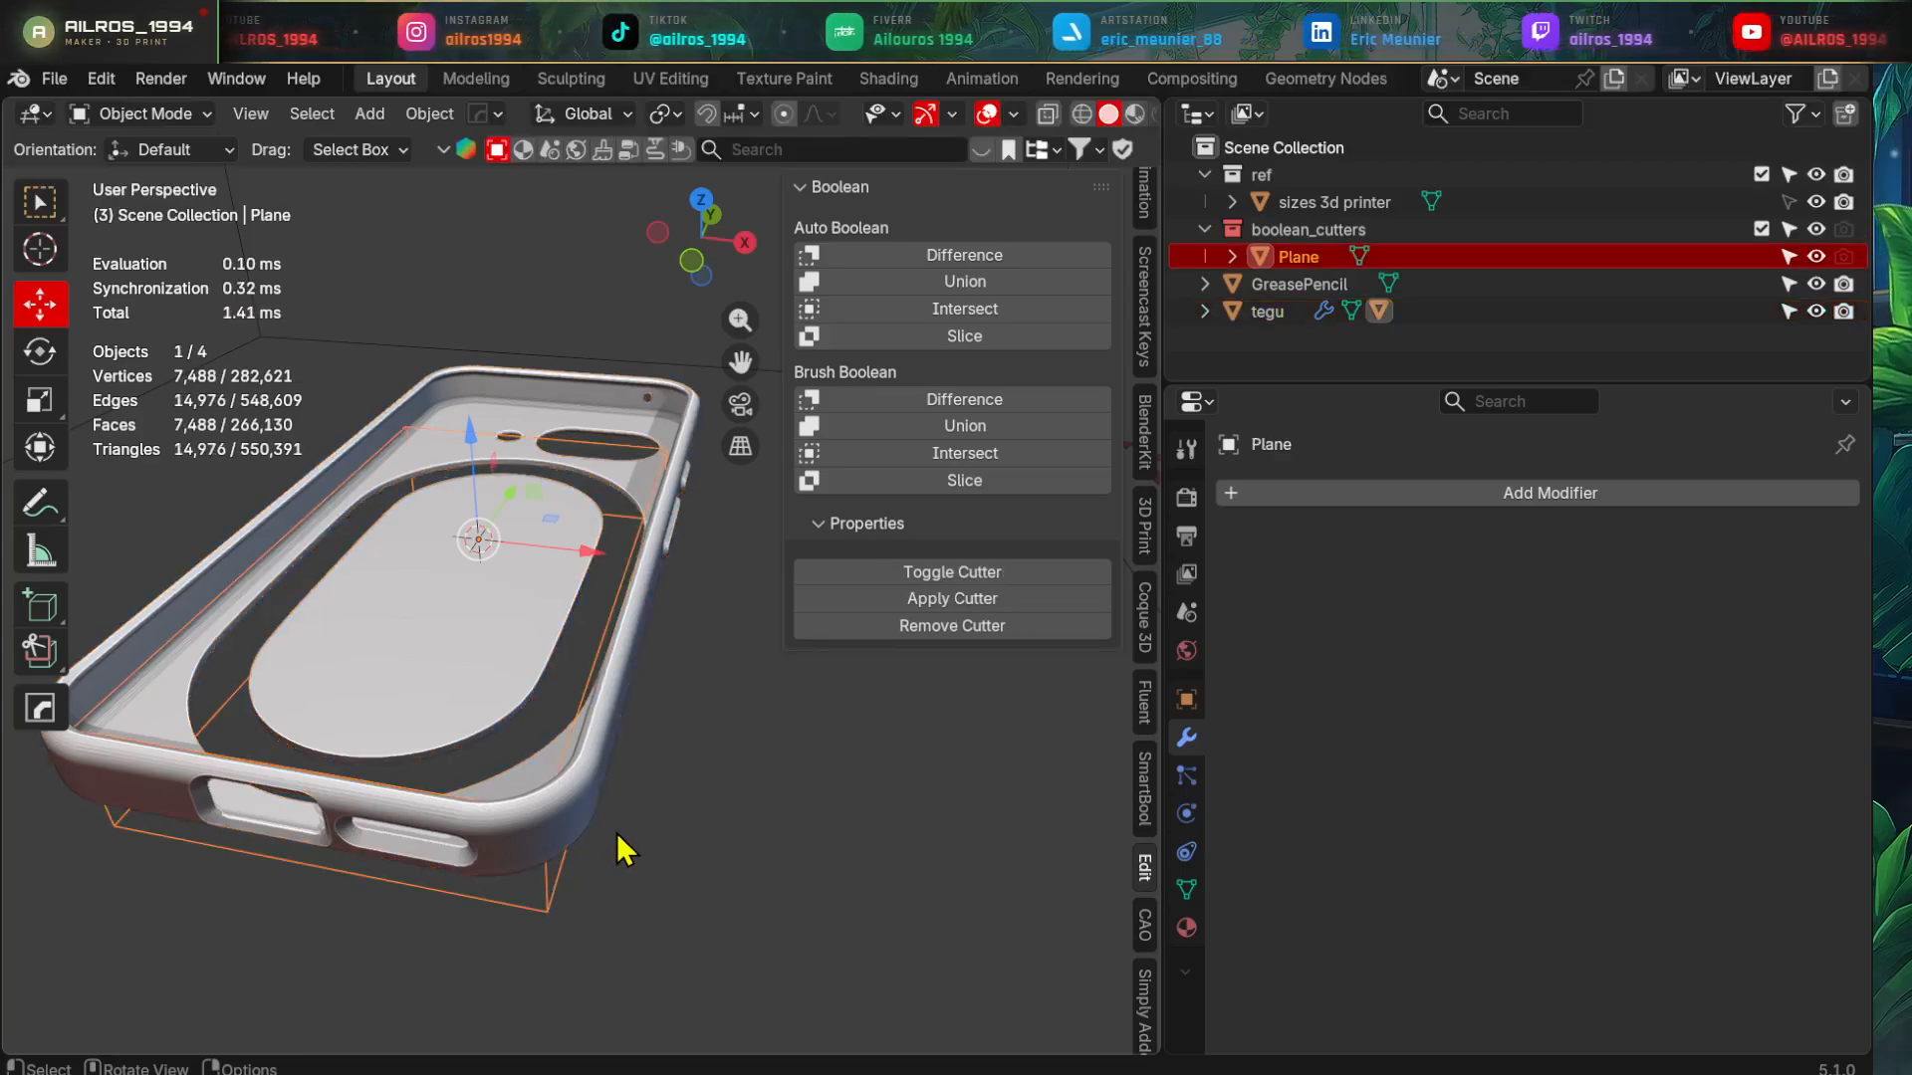
pyautogui.scroll(-2, 607, 825)
pyautogui.keyDown('alt'); pyautogui.moveTo(529, 786); pyautogui.dragTo(561, 757, button='middle'); pyautogui.keyUp('alt')
pyautogui.scroll(-2, 677, 772)
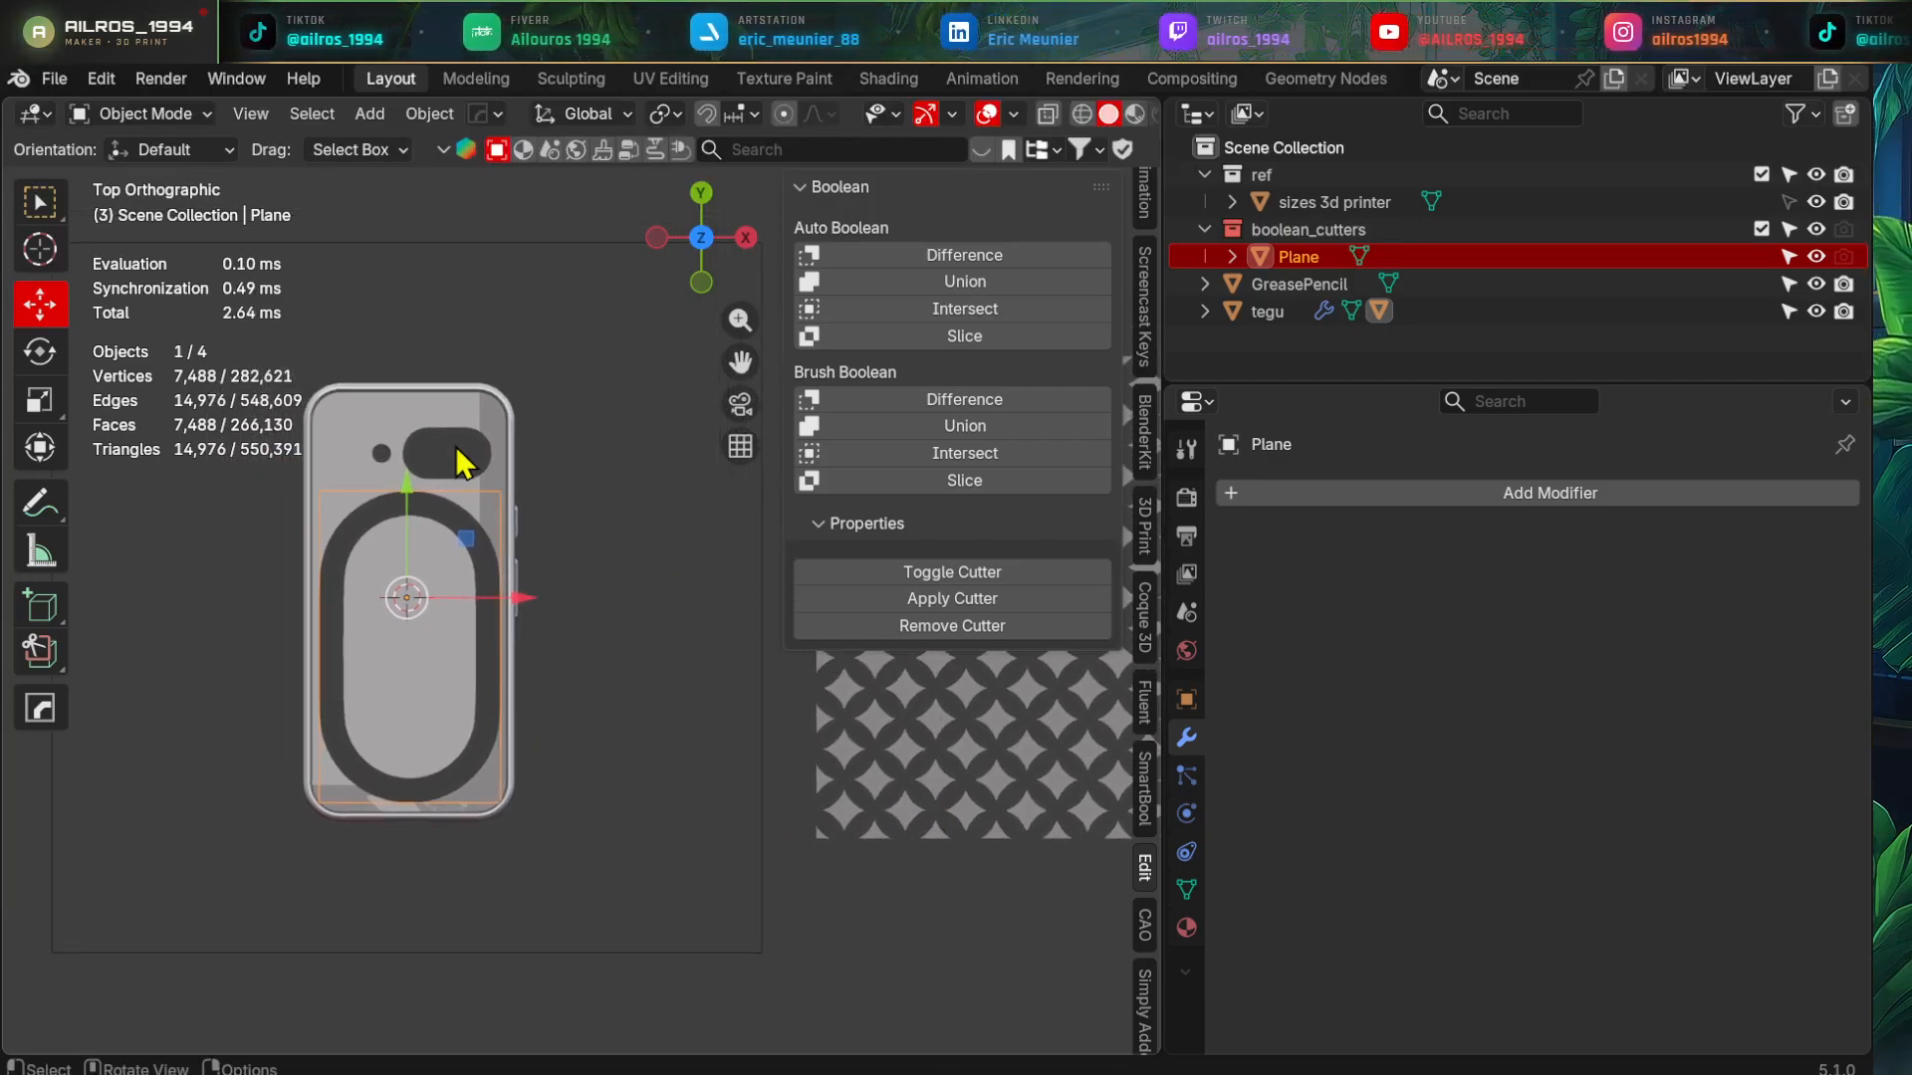
pyautogui.click(451, 407)
pyautogui.click(1235, 538)
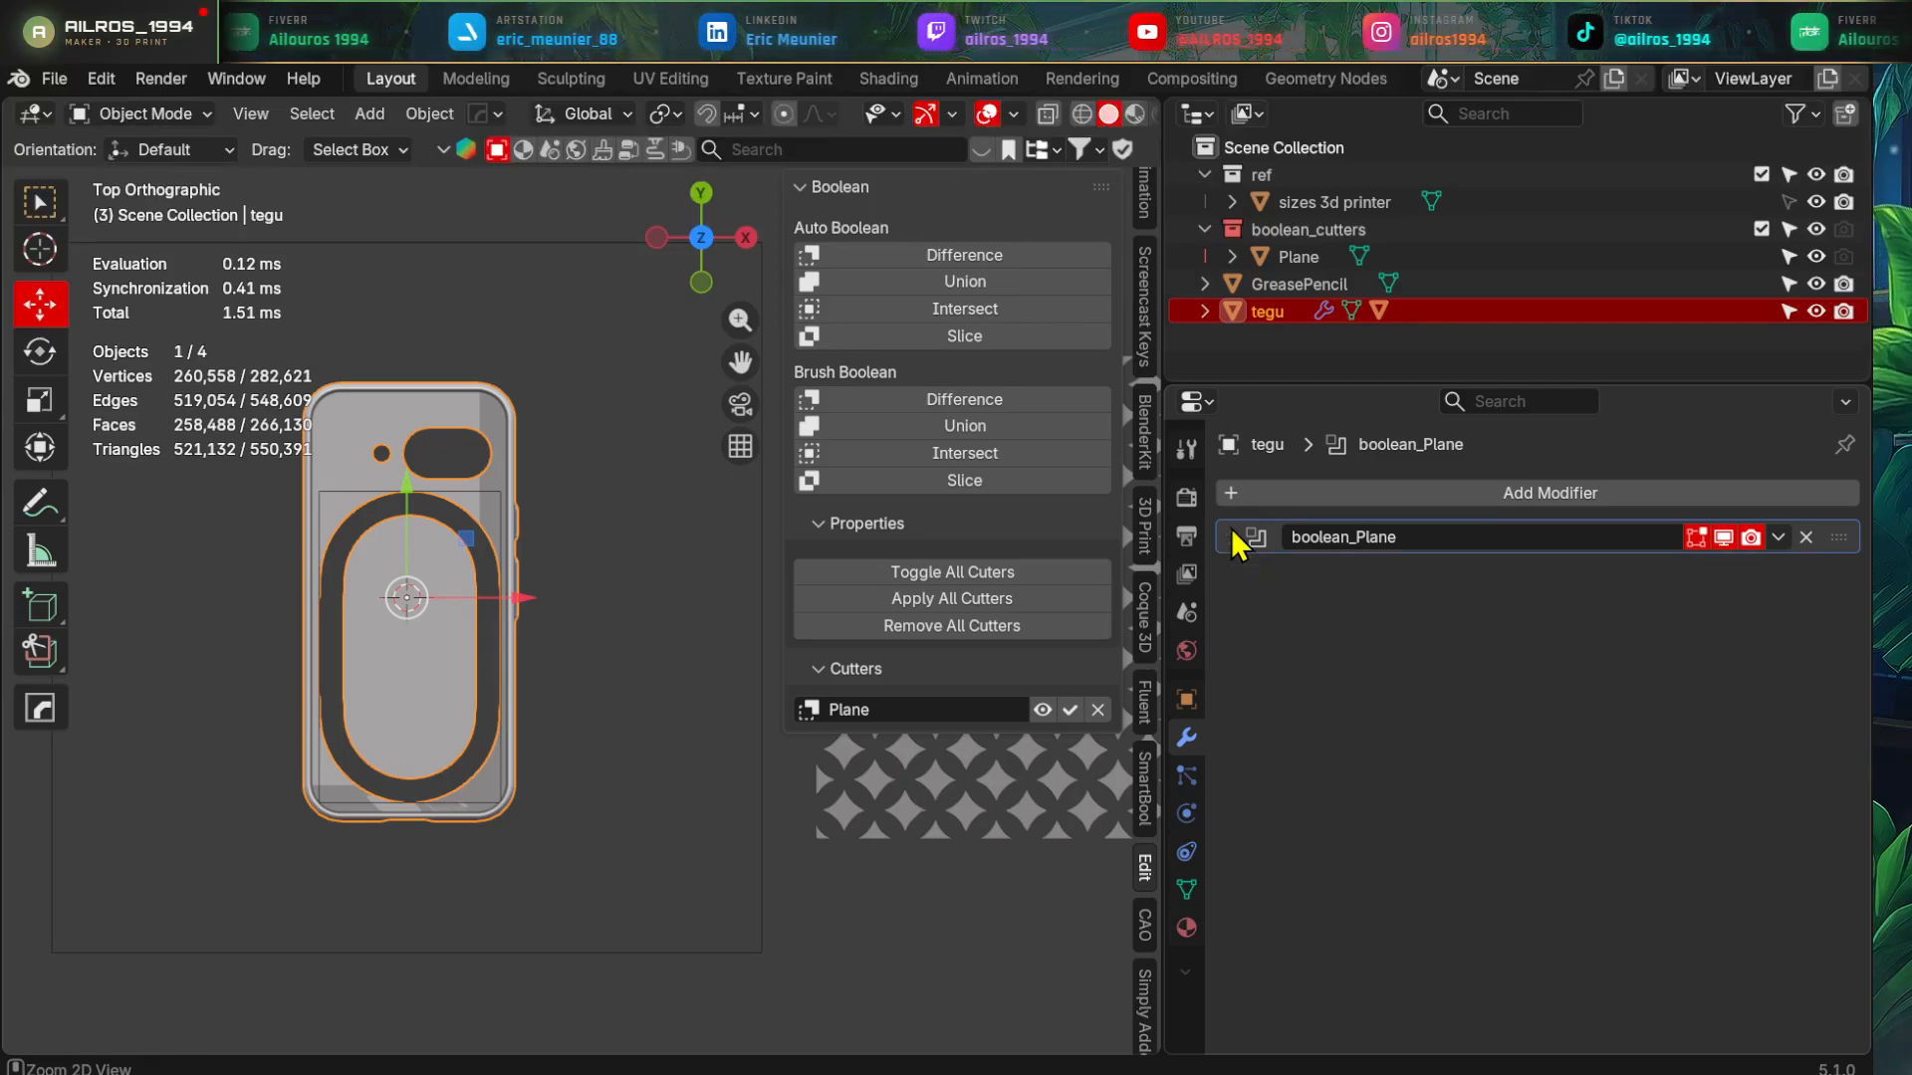
pyautogui.hotkey('ctrl', 'a')
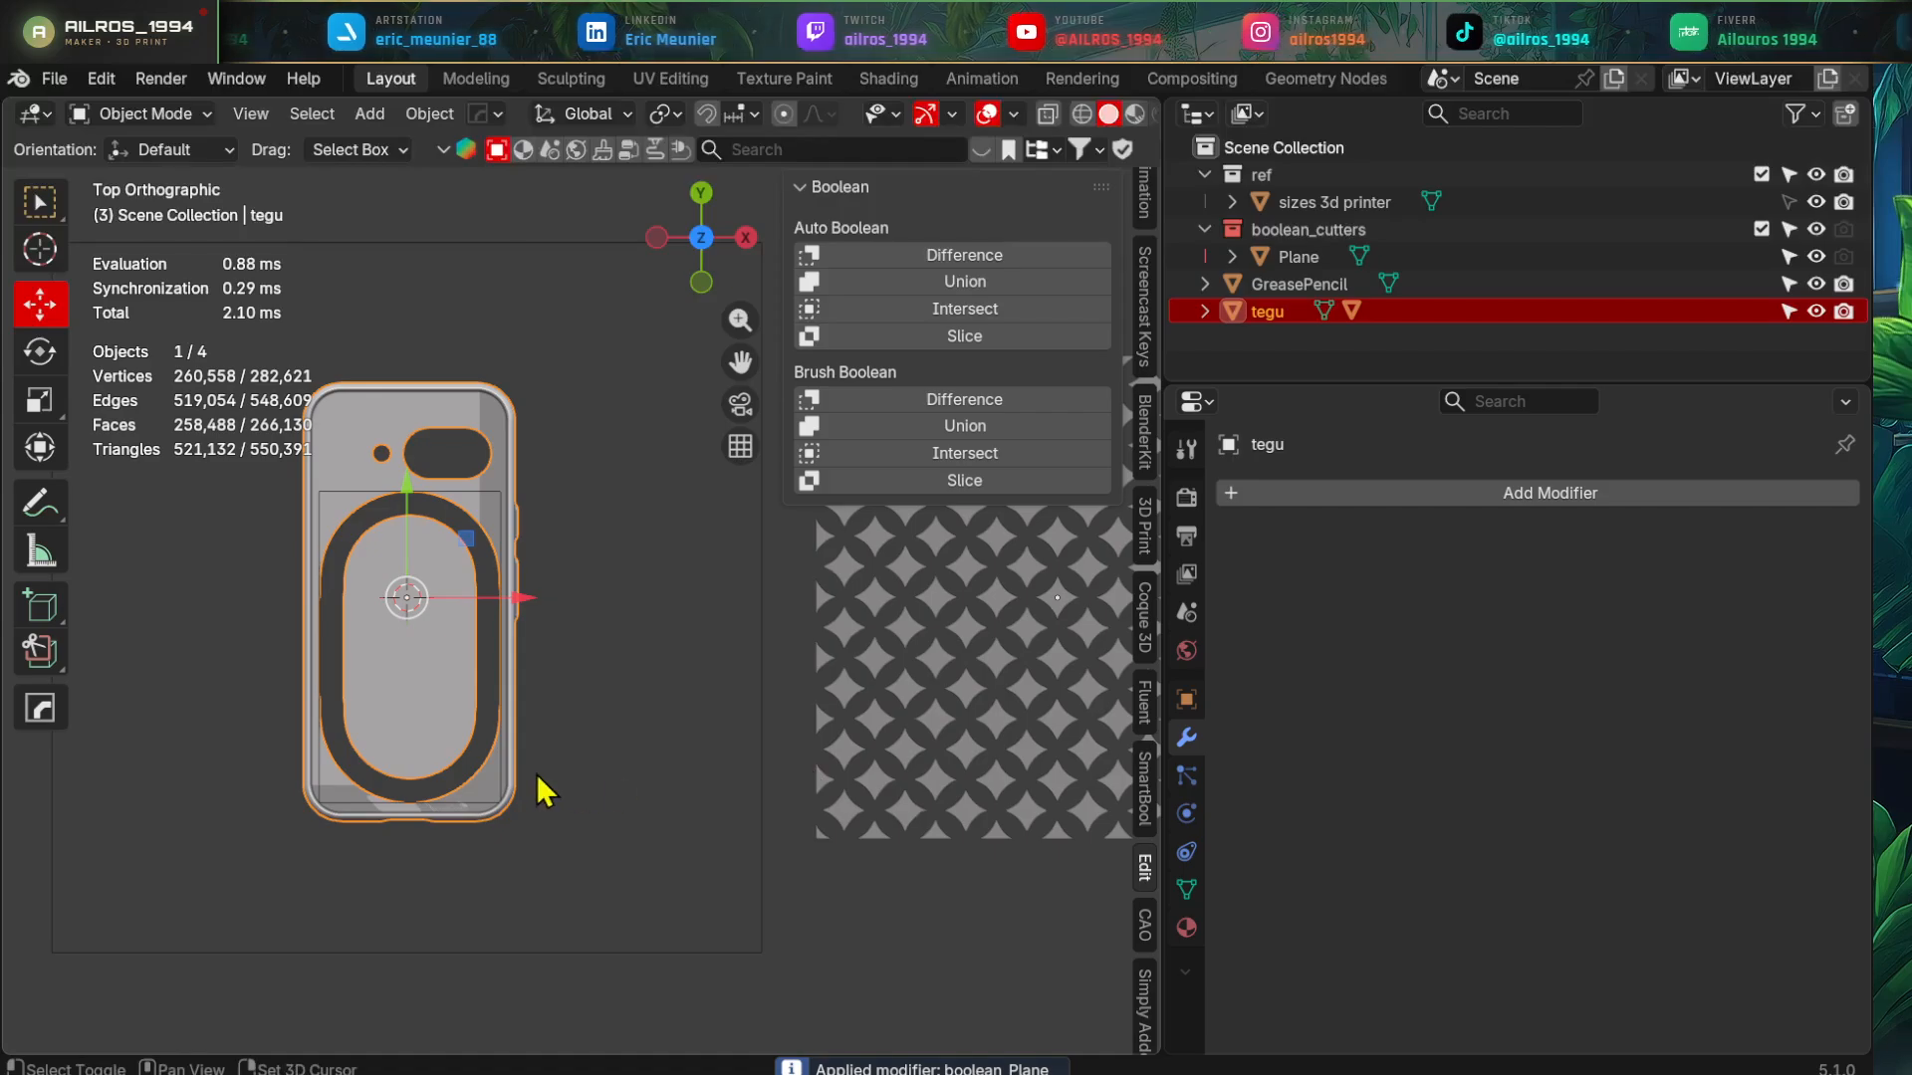
# - Select the ring cutter and use Remove Cutter to turn it back into a normal object
pyautogui.scroll(3, 543, 792)
pyautogui.moveTo(562, 816); pyautogui.dragTo(765, 593, button='middle')
pyautogui.scroll(5, 725, 621)
pyautogui.click(906, 723)
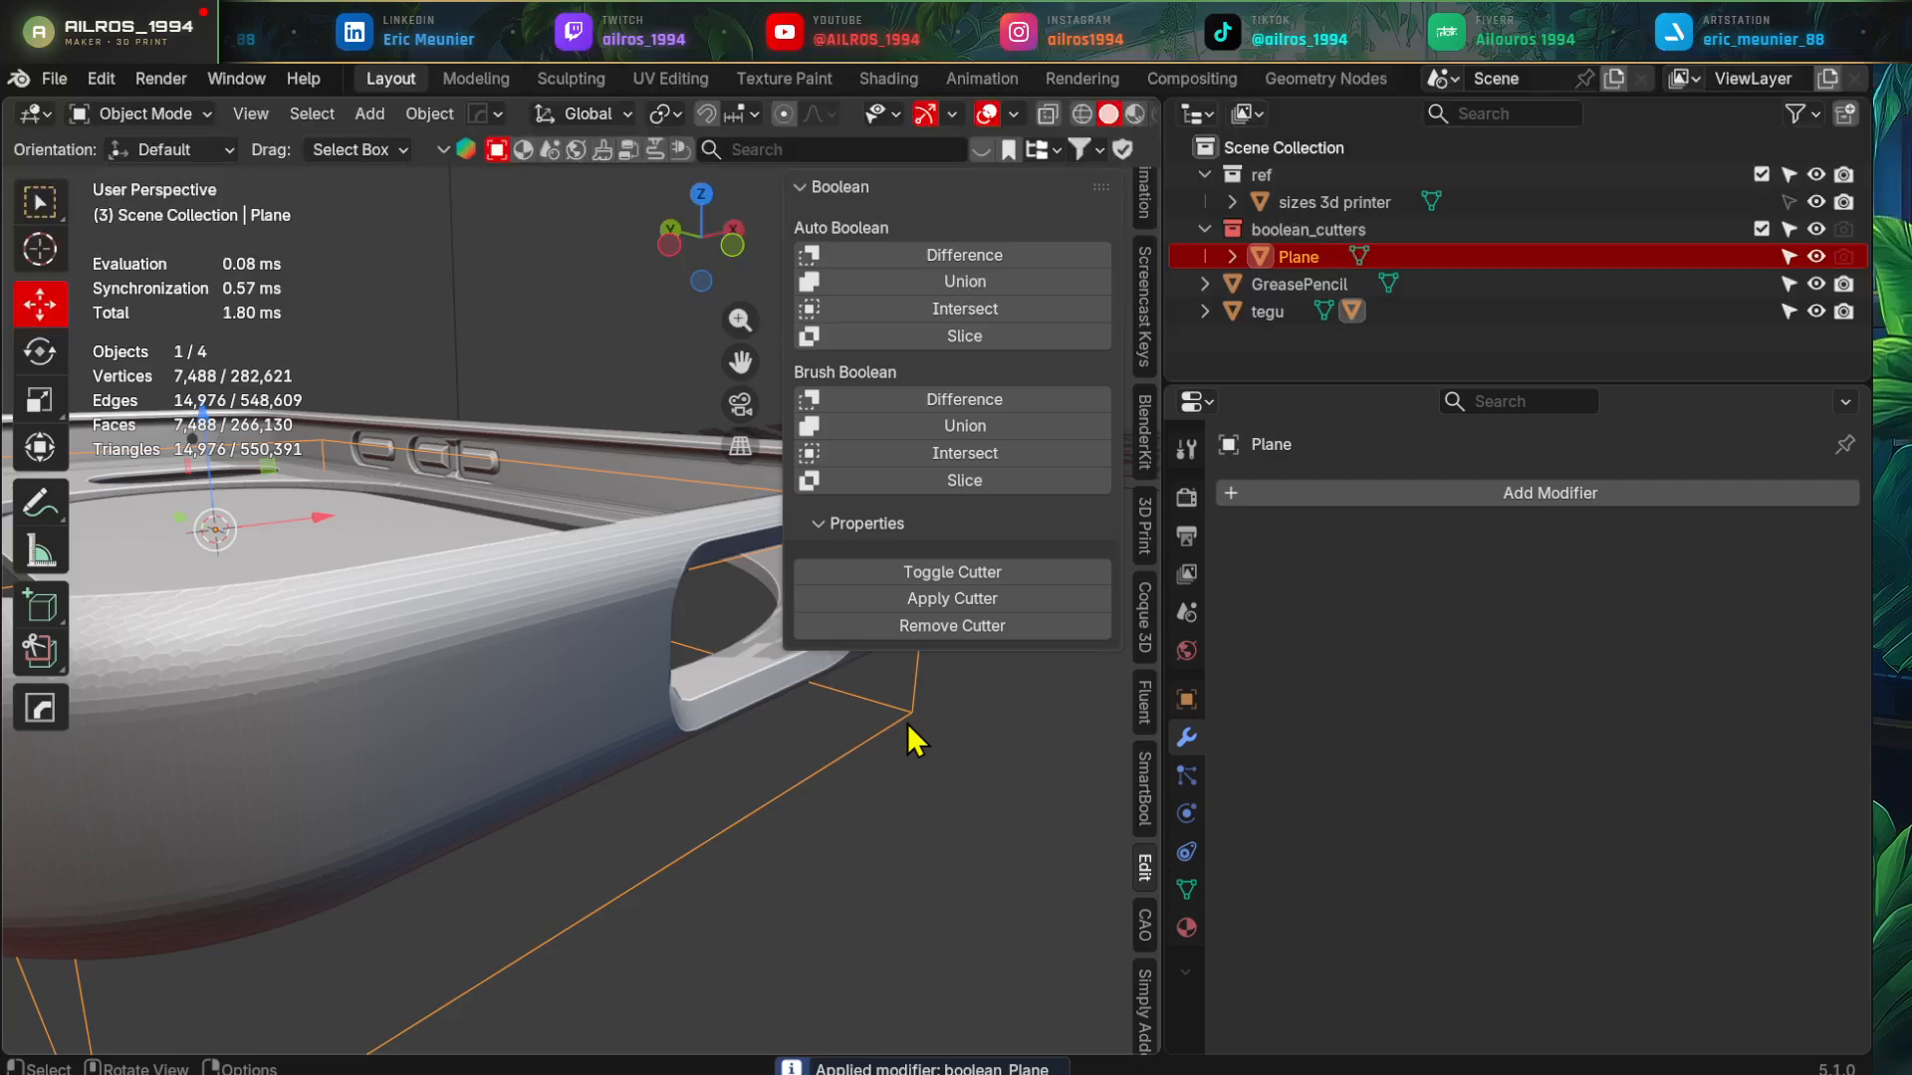
pyautogui.scroll(-5, 907, 723)
pyautogui.click(1014, 638)
pyautogui.moveTo(922, 689); pyautogui.dragTo(726, 759, button='middle')
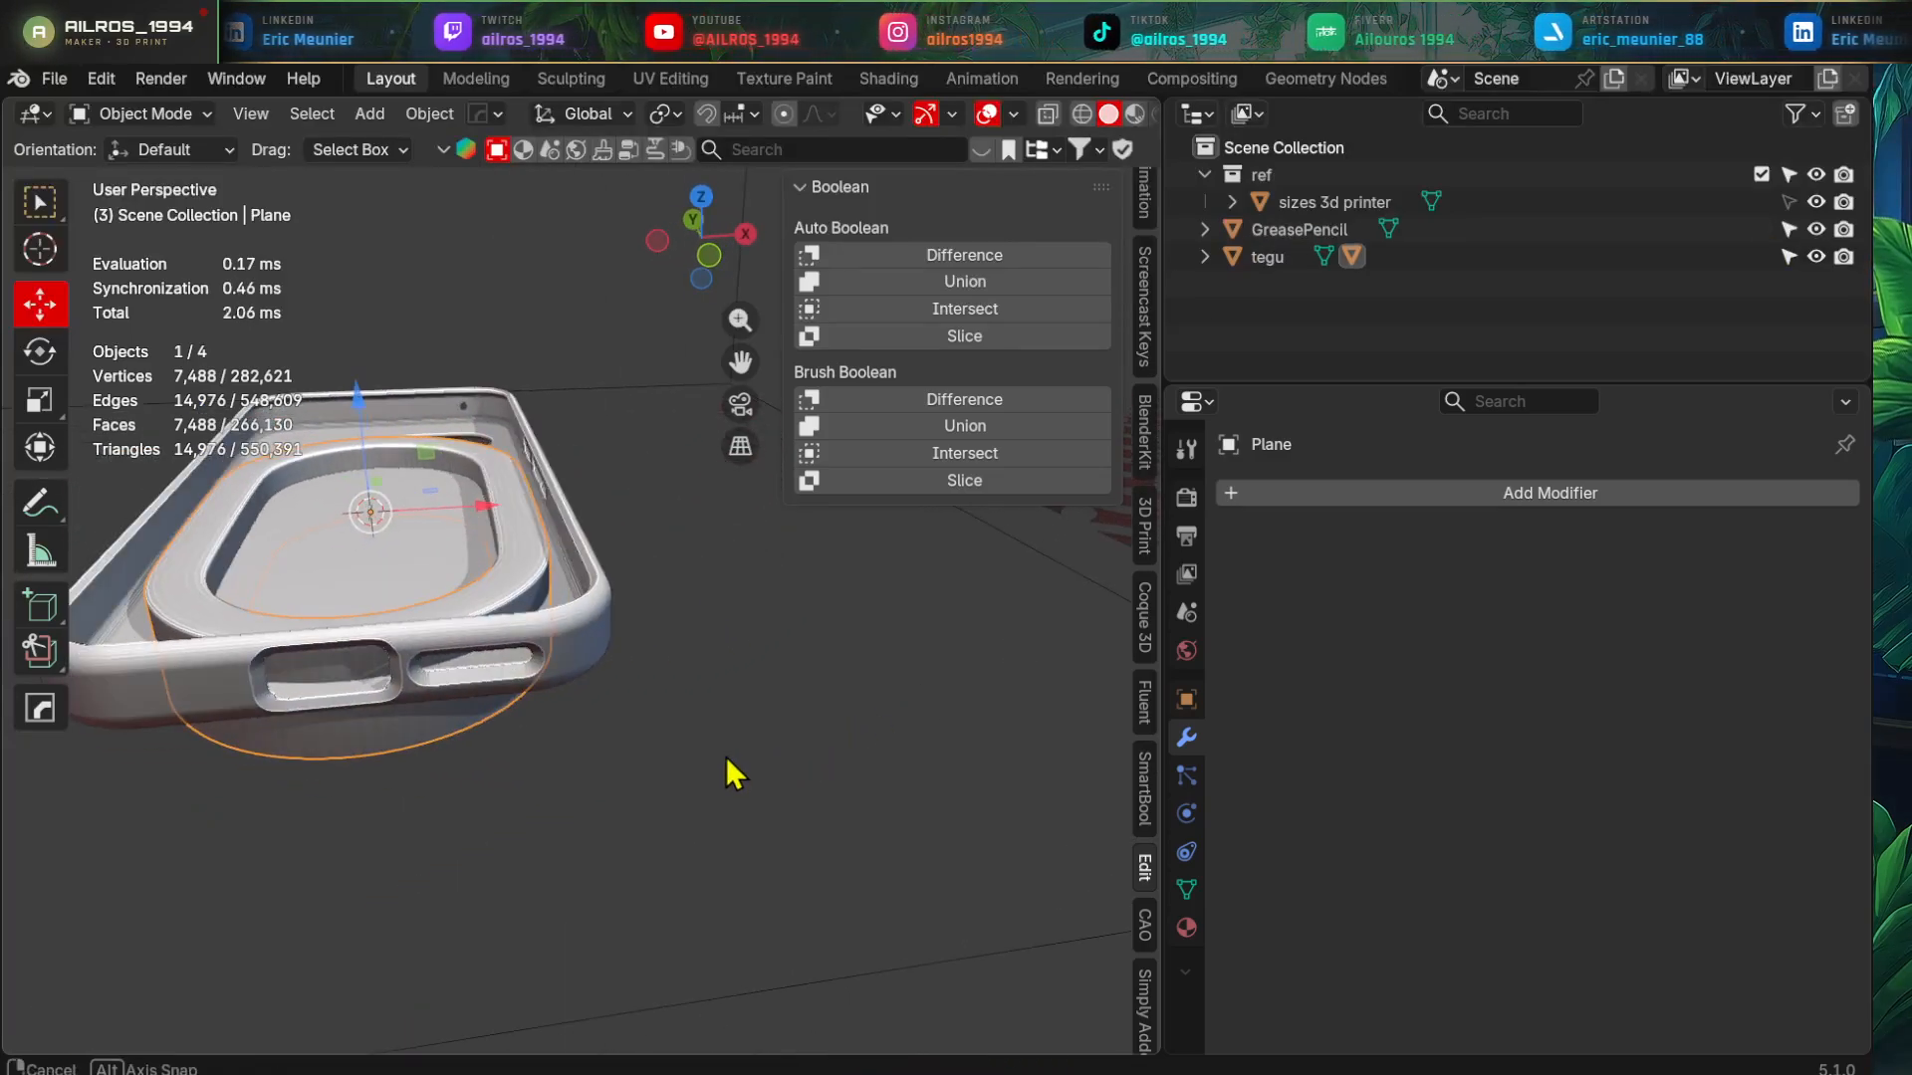
pyautogui.keyDown('alt'); pyautogui.moveTo(599, 528); pyautogui.dragTo(645, 639, button='middle'); pyautogui.keyUp('alt')
pyautogui.scroll(-2, 645, 643)
pyautogui.keyDown('shift'); pyautogui.moveTo(759, 687); pyautogui.dragTo(644, 713, button='middle'); pyautogui.keyUp('shift')
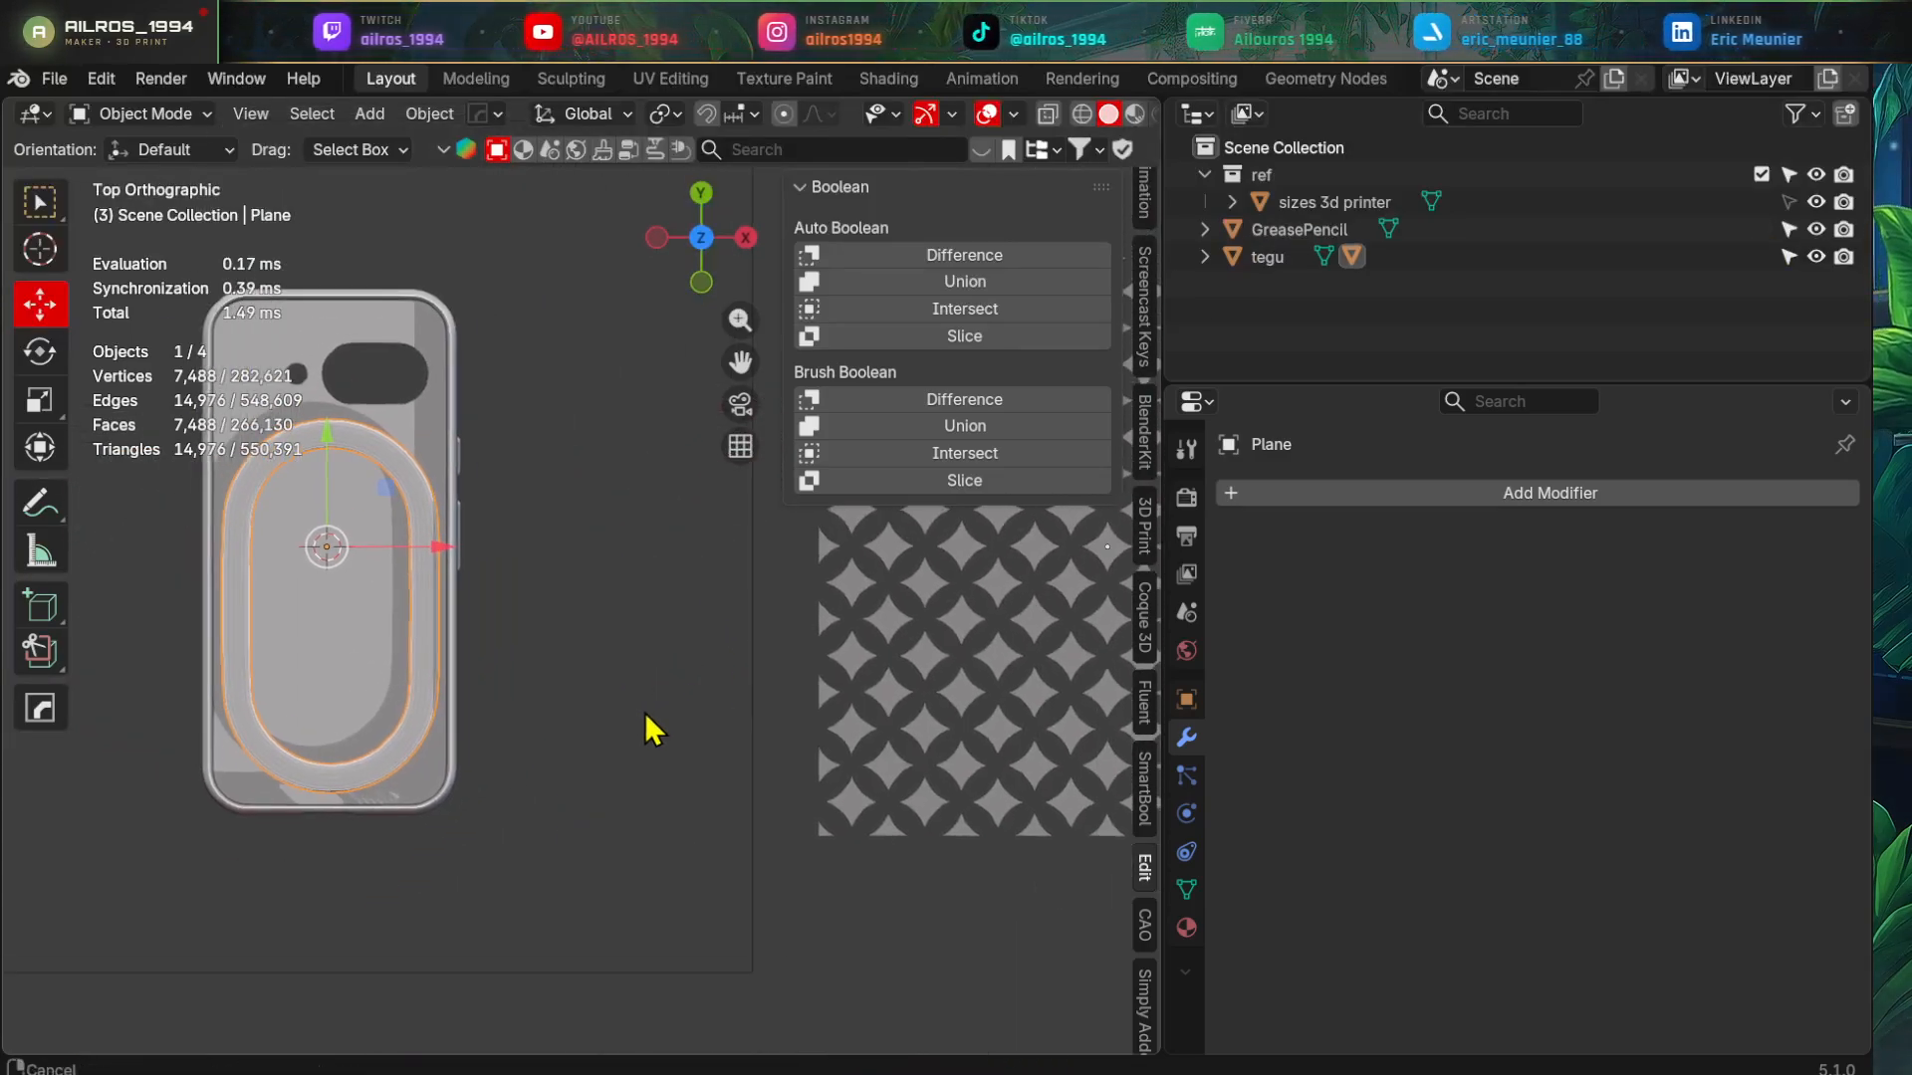
# - Open the star pattern's mesh for editing and try to extrude all its faces
pyautogui.click(973, 647)
pyautogui.moveTo(996, 694); pyautogui.dragTo(770, 648, button='middle')
pyautogui.press('Tab')
pyautogui.scroll(1, 848, 794)
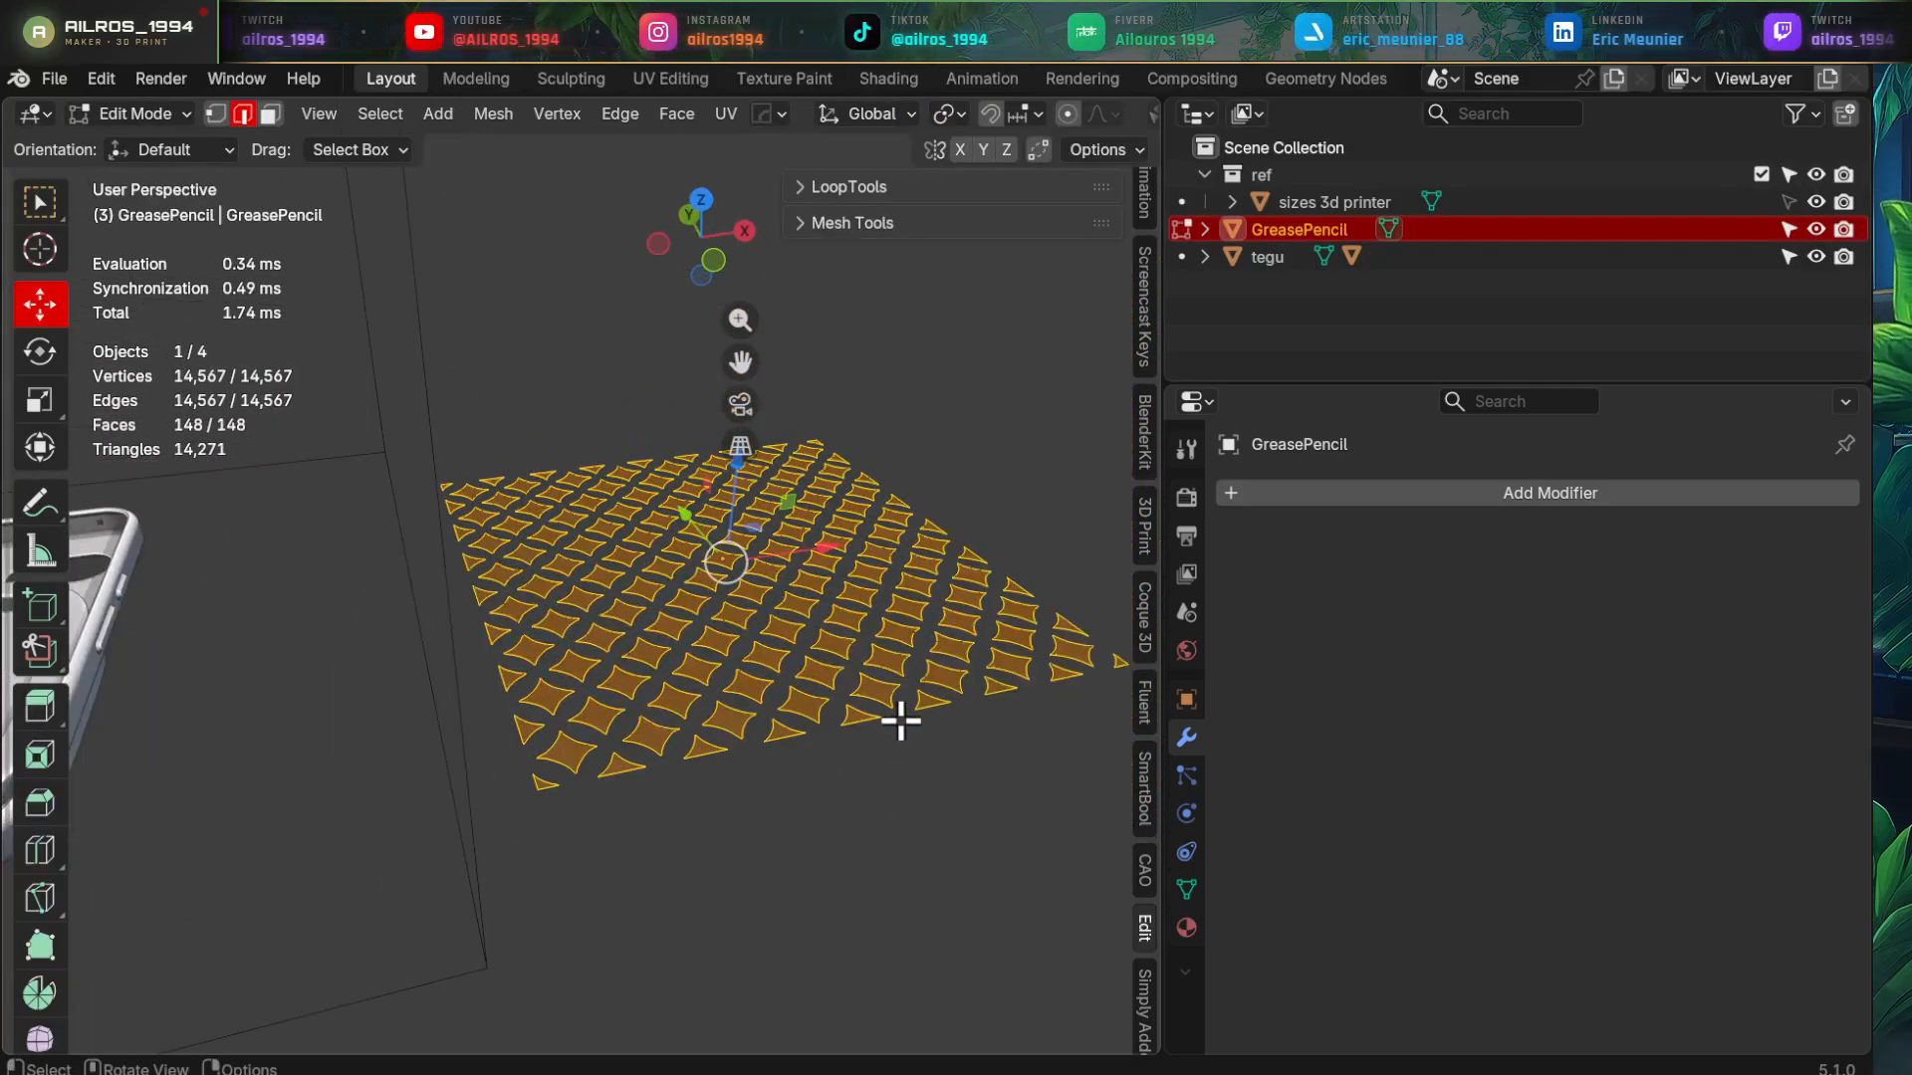
pyautogui.press('e')
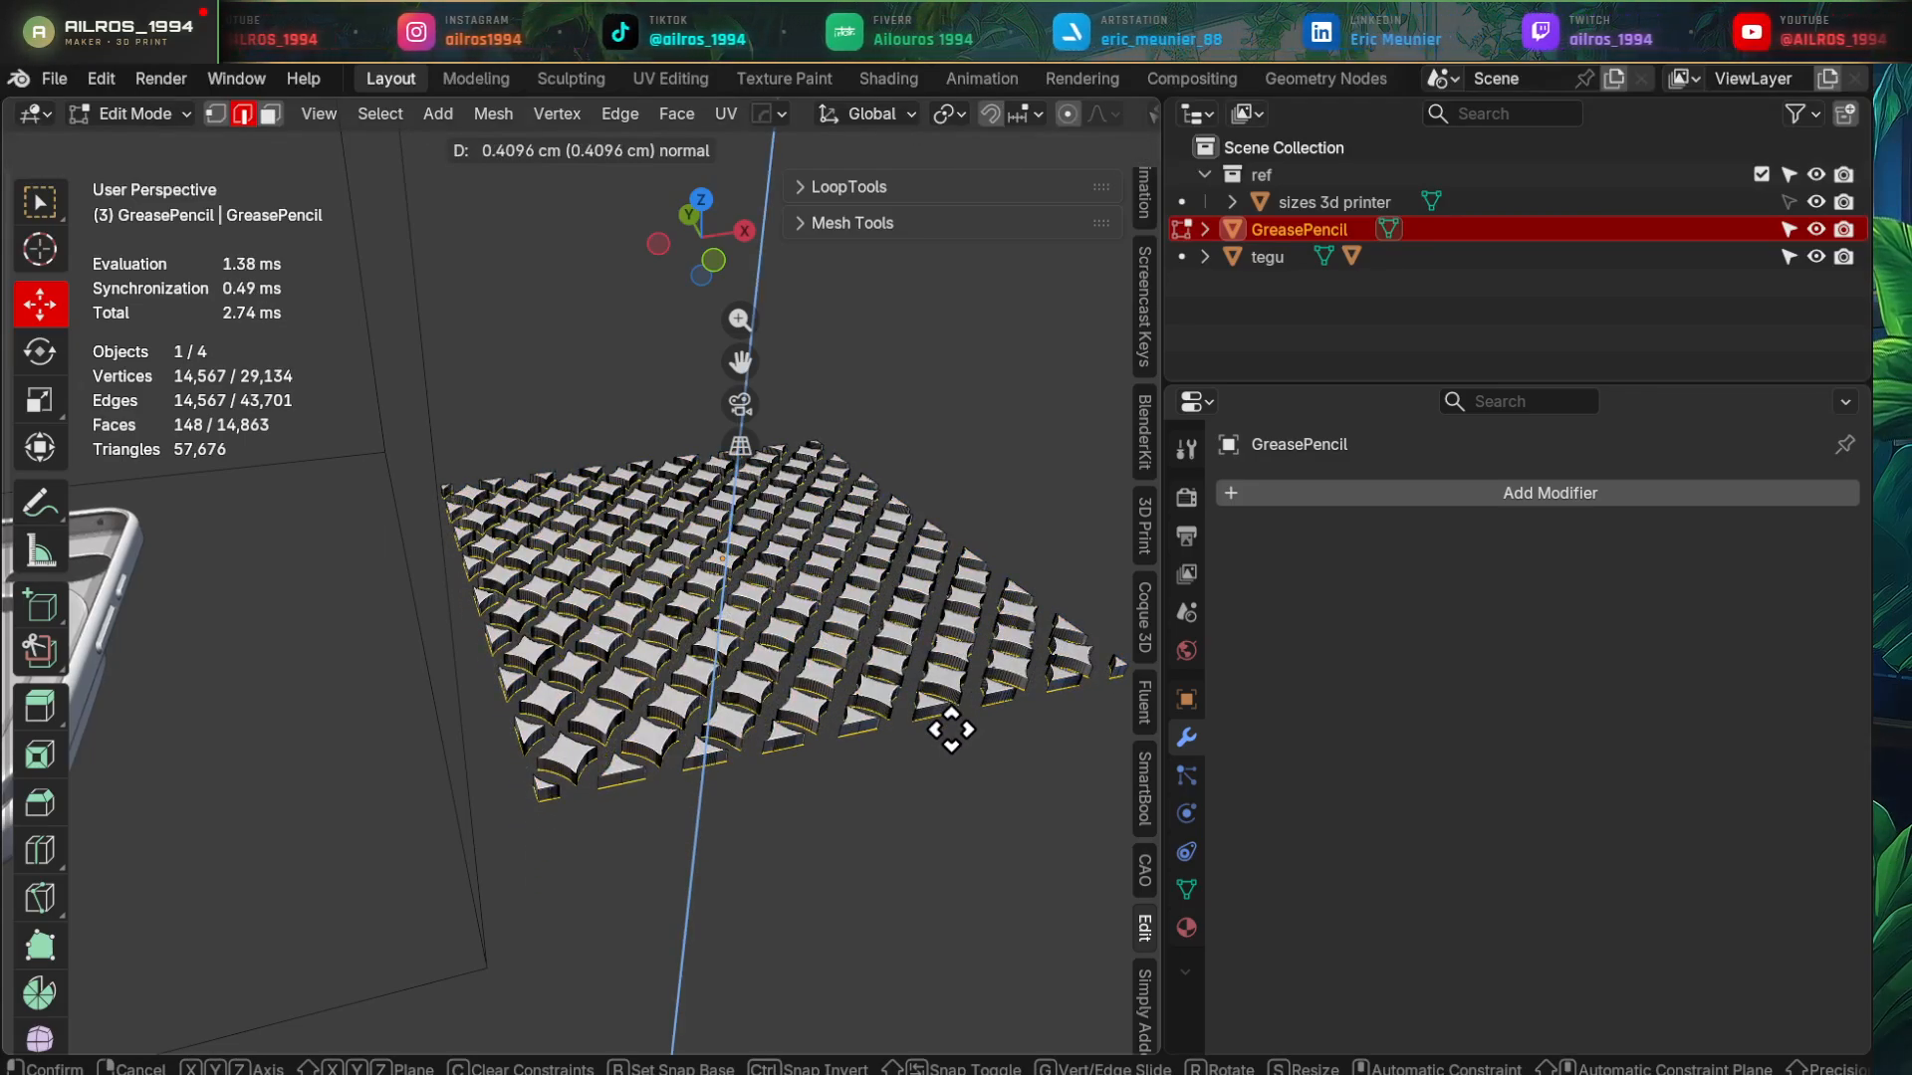
pyautogui.rightClick(951, 730)
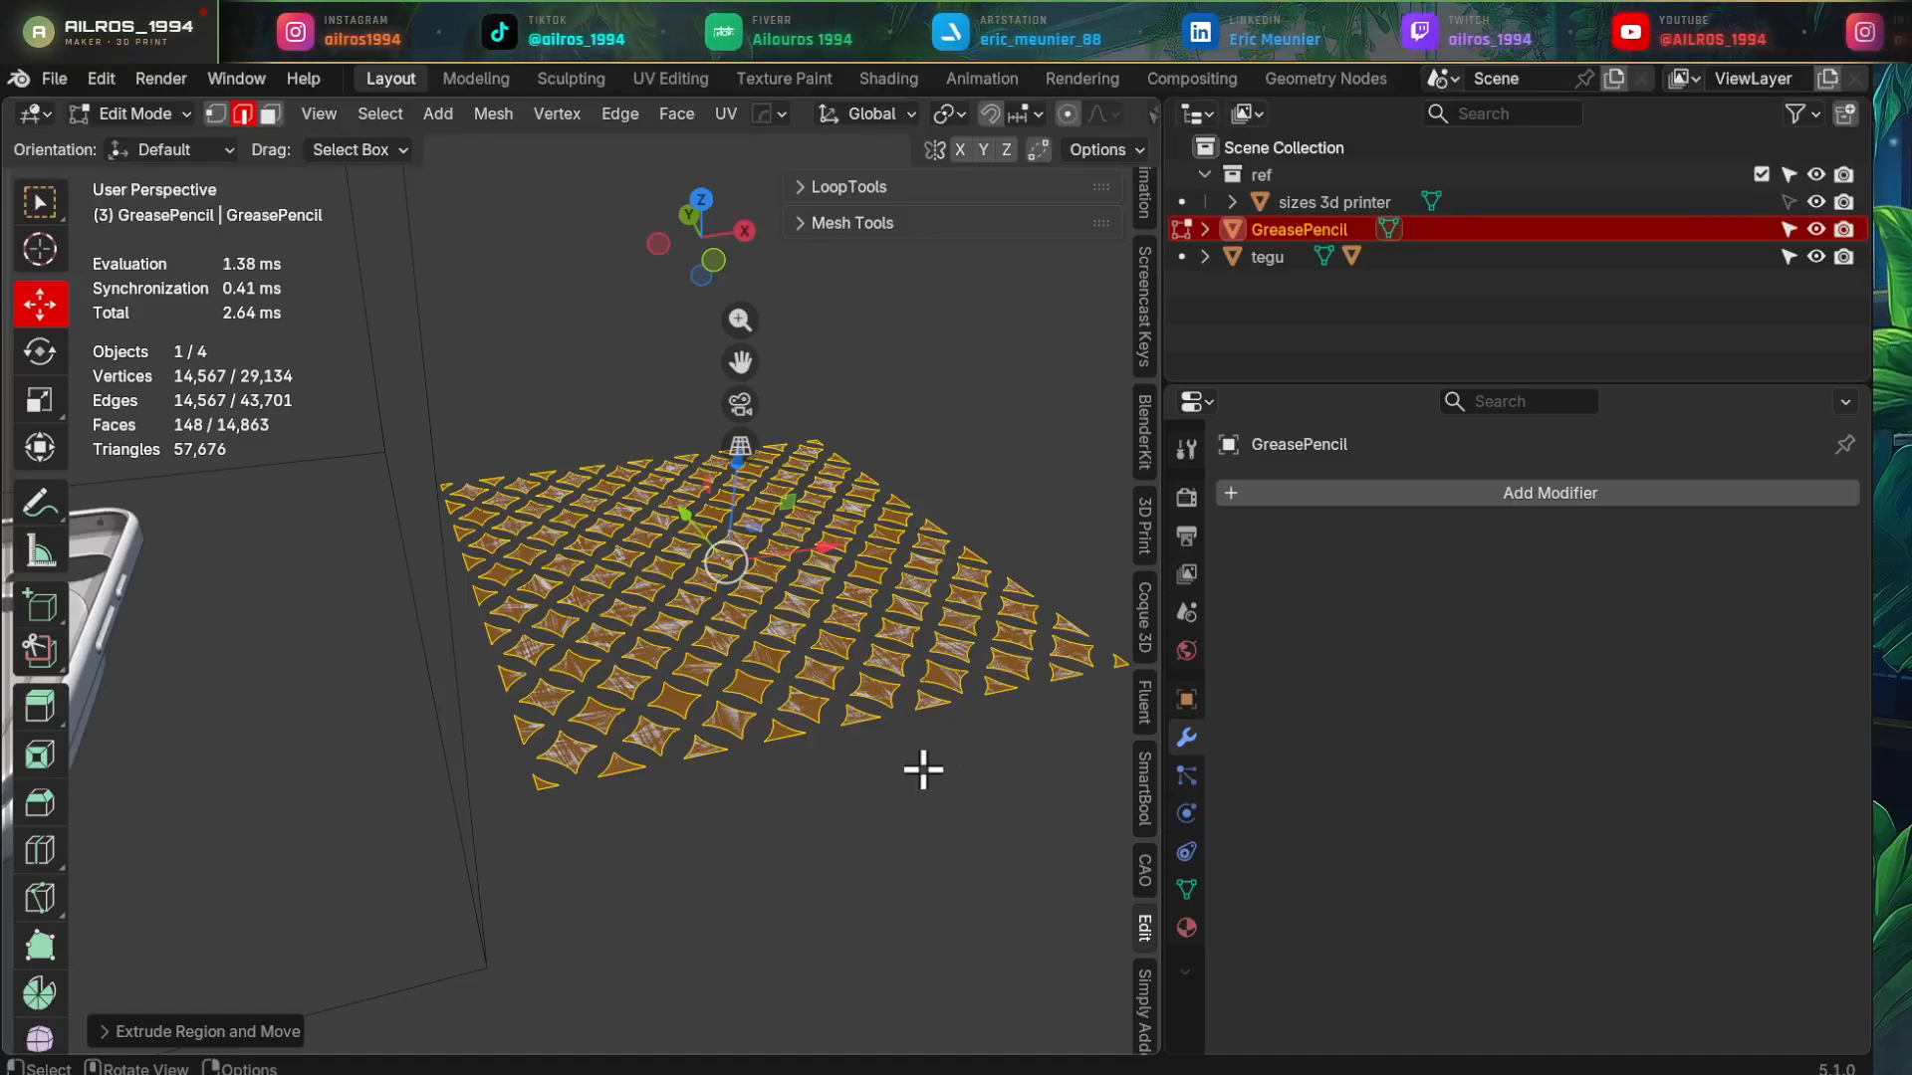
pyautogui.hotkey('ctrl', 'z')
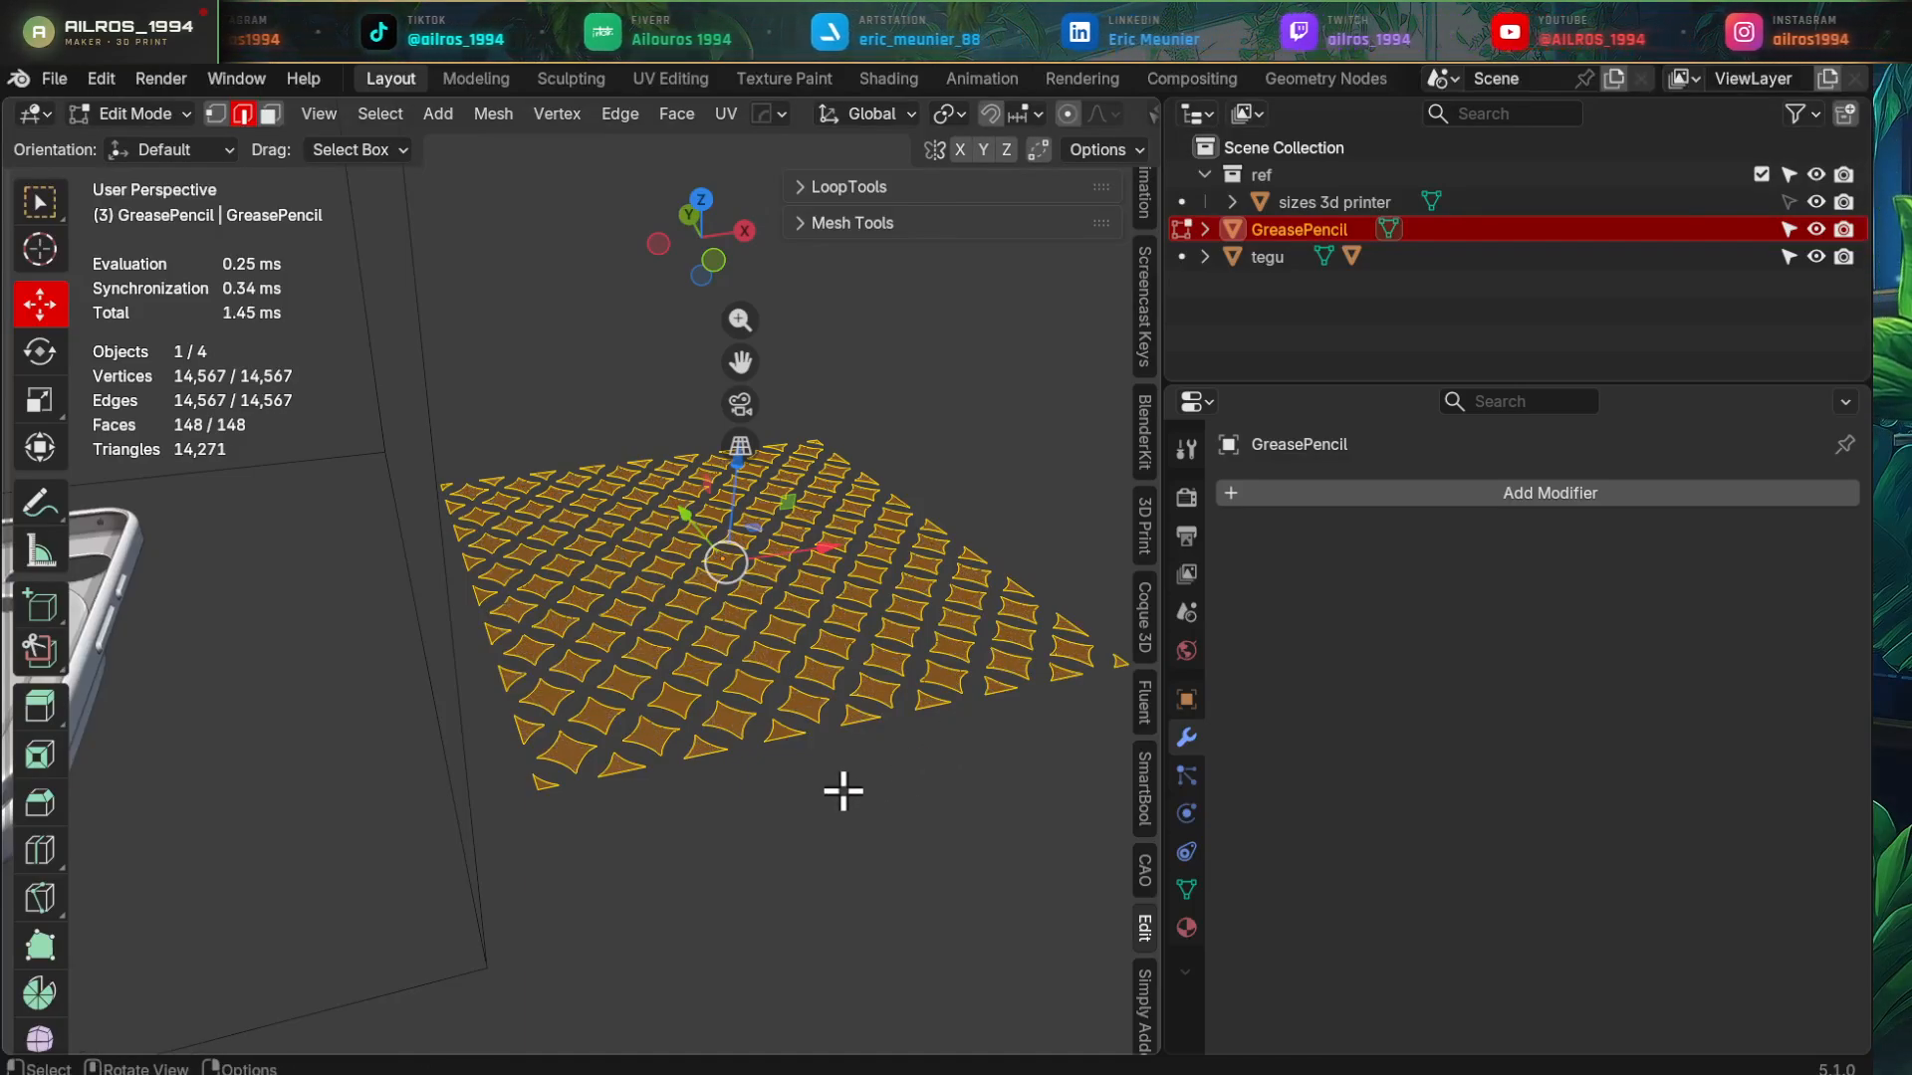
# - Return to Object Mode and, in top view, move the star pattern along X over the phone case
pyautogui.scroll(-3, 844, 791)
pyautogui.keyDown('alt'); pyautogui.moveTo(742, 781); pyautogui.dragTo(896, 813, button='middle'); pyautogui.keyUp('alt')
pyautogui.scroll(2, 965, 747)
pyautogui.keyDown('shift'); pyautogui.moveTo(979, 765); pyautogui.dragTo(908, 720, button='middle'); pyautogui.keyUp('shift')
pyautogui.press('Tab')
pyautogui.moveTo(1053, 677); pyautogui.dragTo(535, 685)
pyautogui.keyDown('shift'); pyautogui.moveTo(595, 763); pyautogui.dragTo(767, 723, button='middle'); pyautogui.keyUp('shift')
pyautogui.scroll(1, 805, 757)
pyautogui.scroll(2, 812, 775)
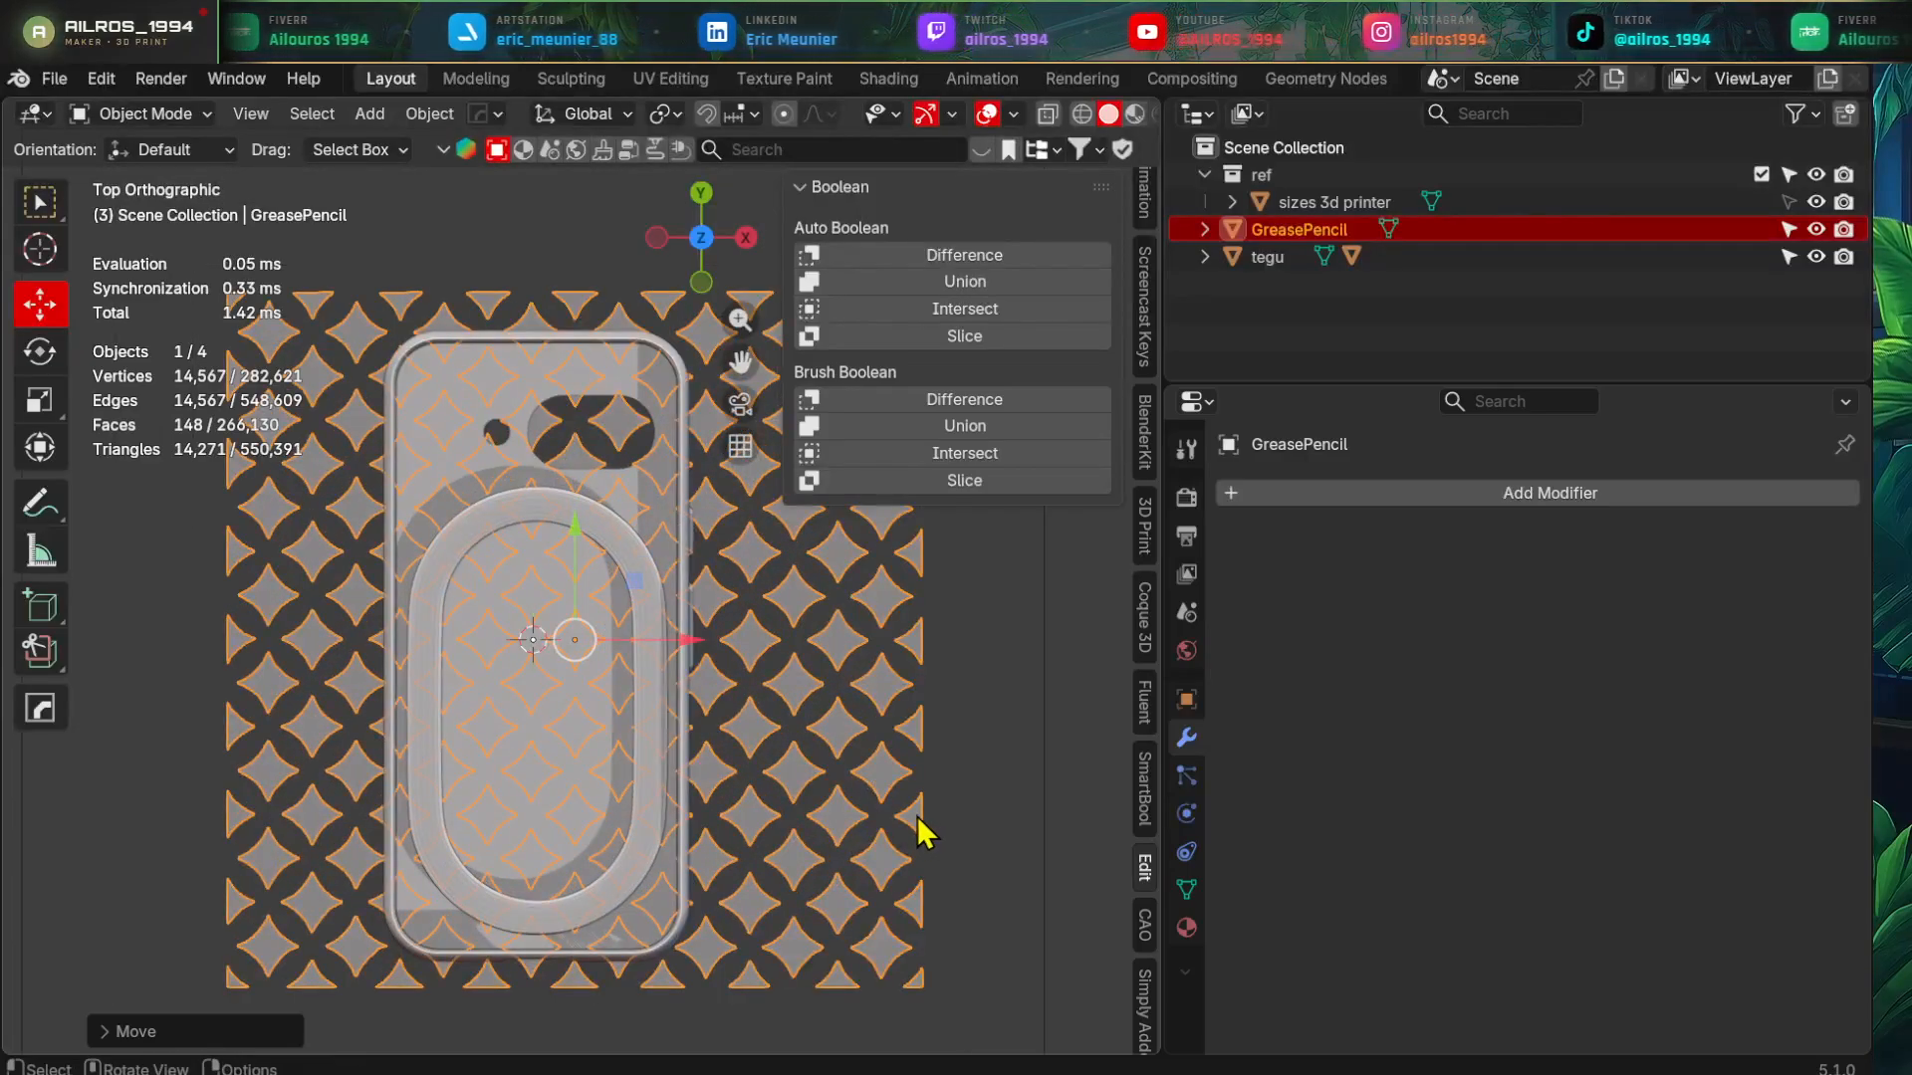
pyautogui.press('s')
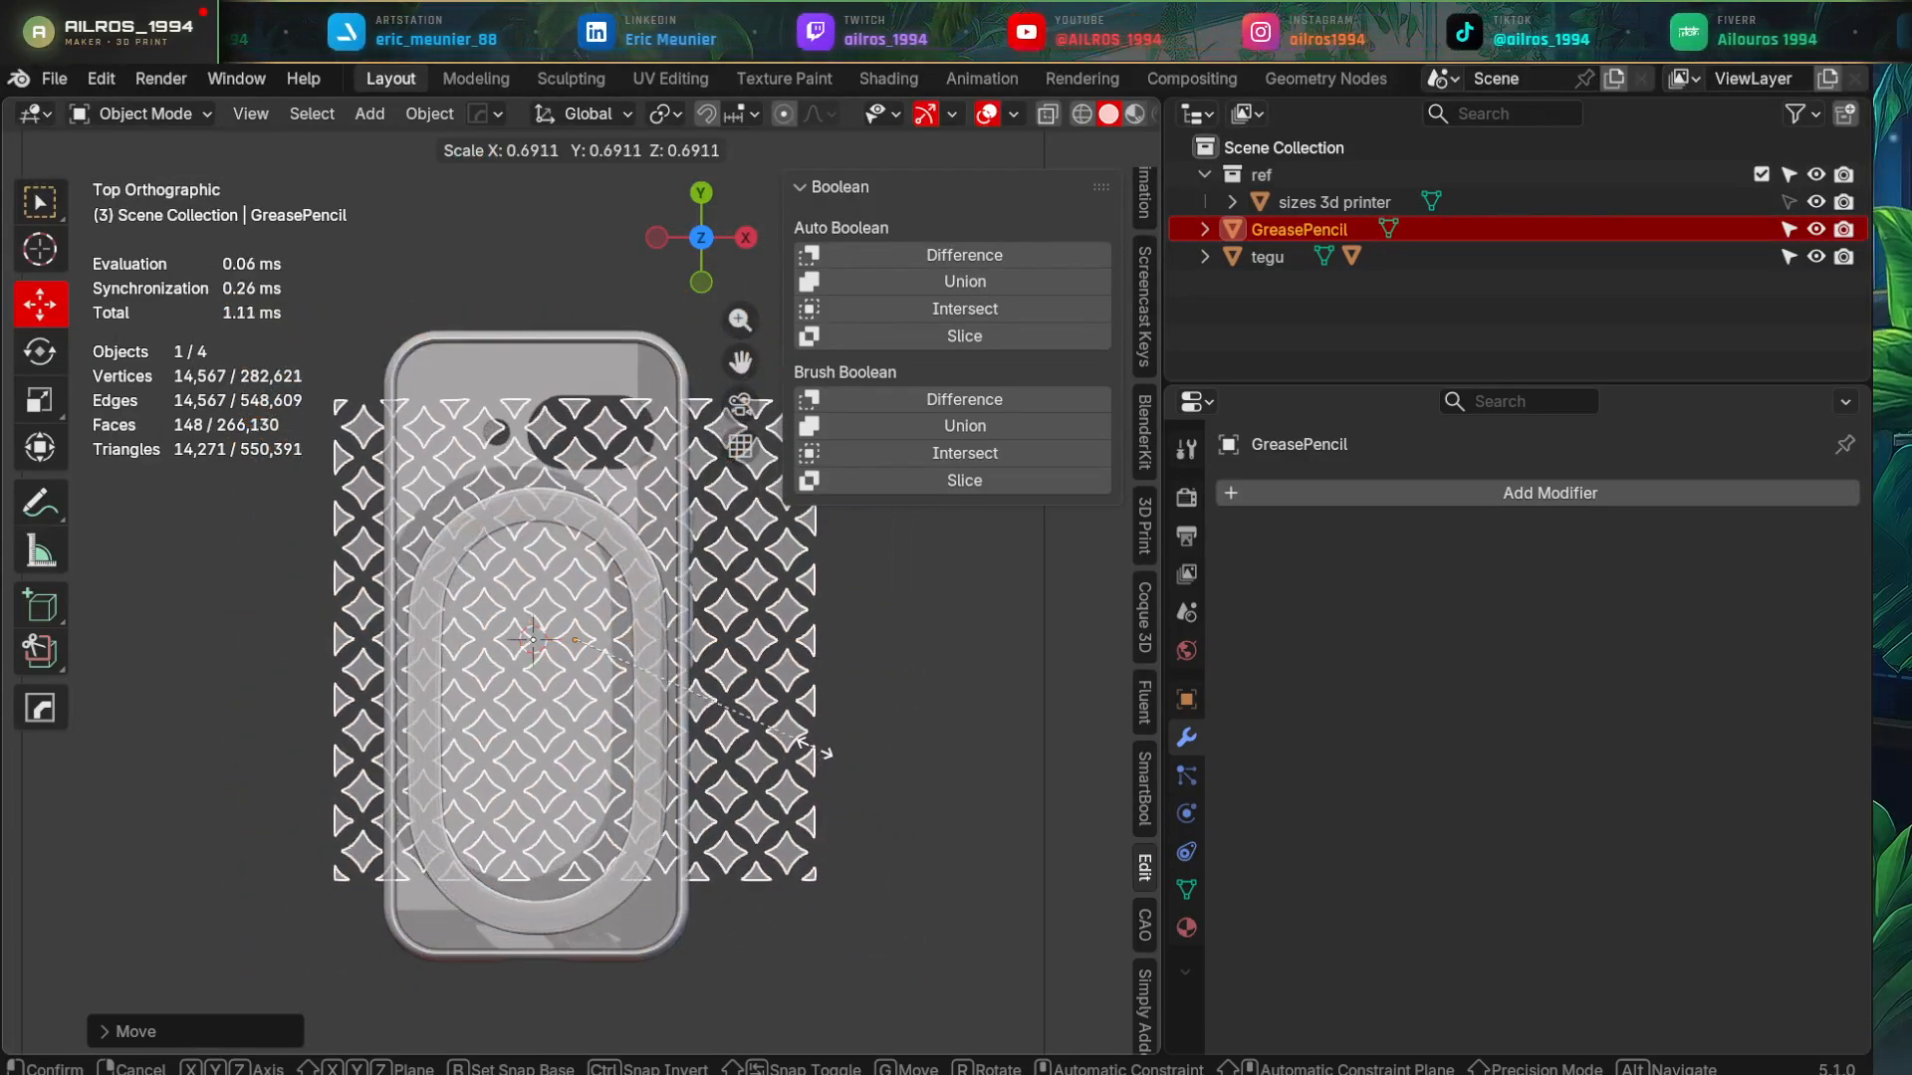
pyautogui.rightClick(827, 755)
# - Move the star pattern along X well clear of the phone case and snap the 3D cursor to it
pyautogui.scroll(-5, 863, 792)
pyautogui.keyDown('shift'); pyautogui.moveTo(799, 683); pyautogui.dragTo(494, 689, button='middle'); pyautogui.keyUp('shift')
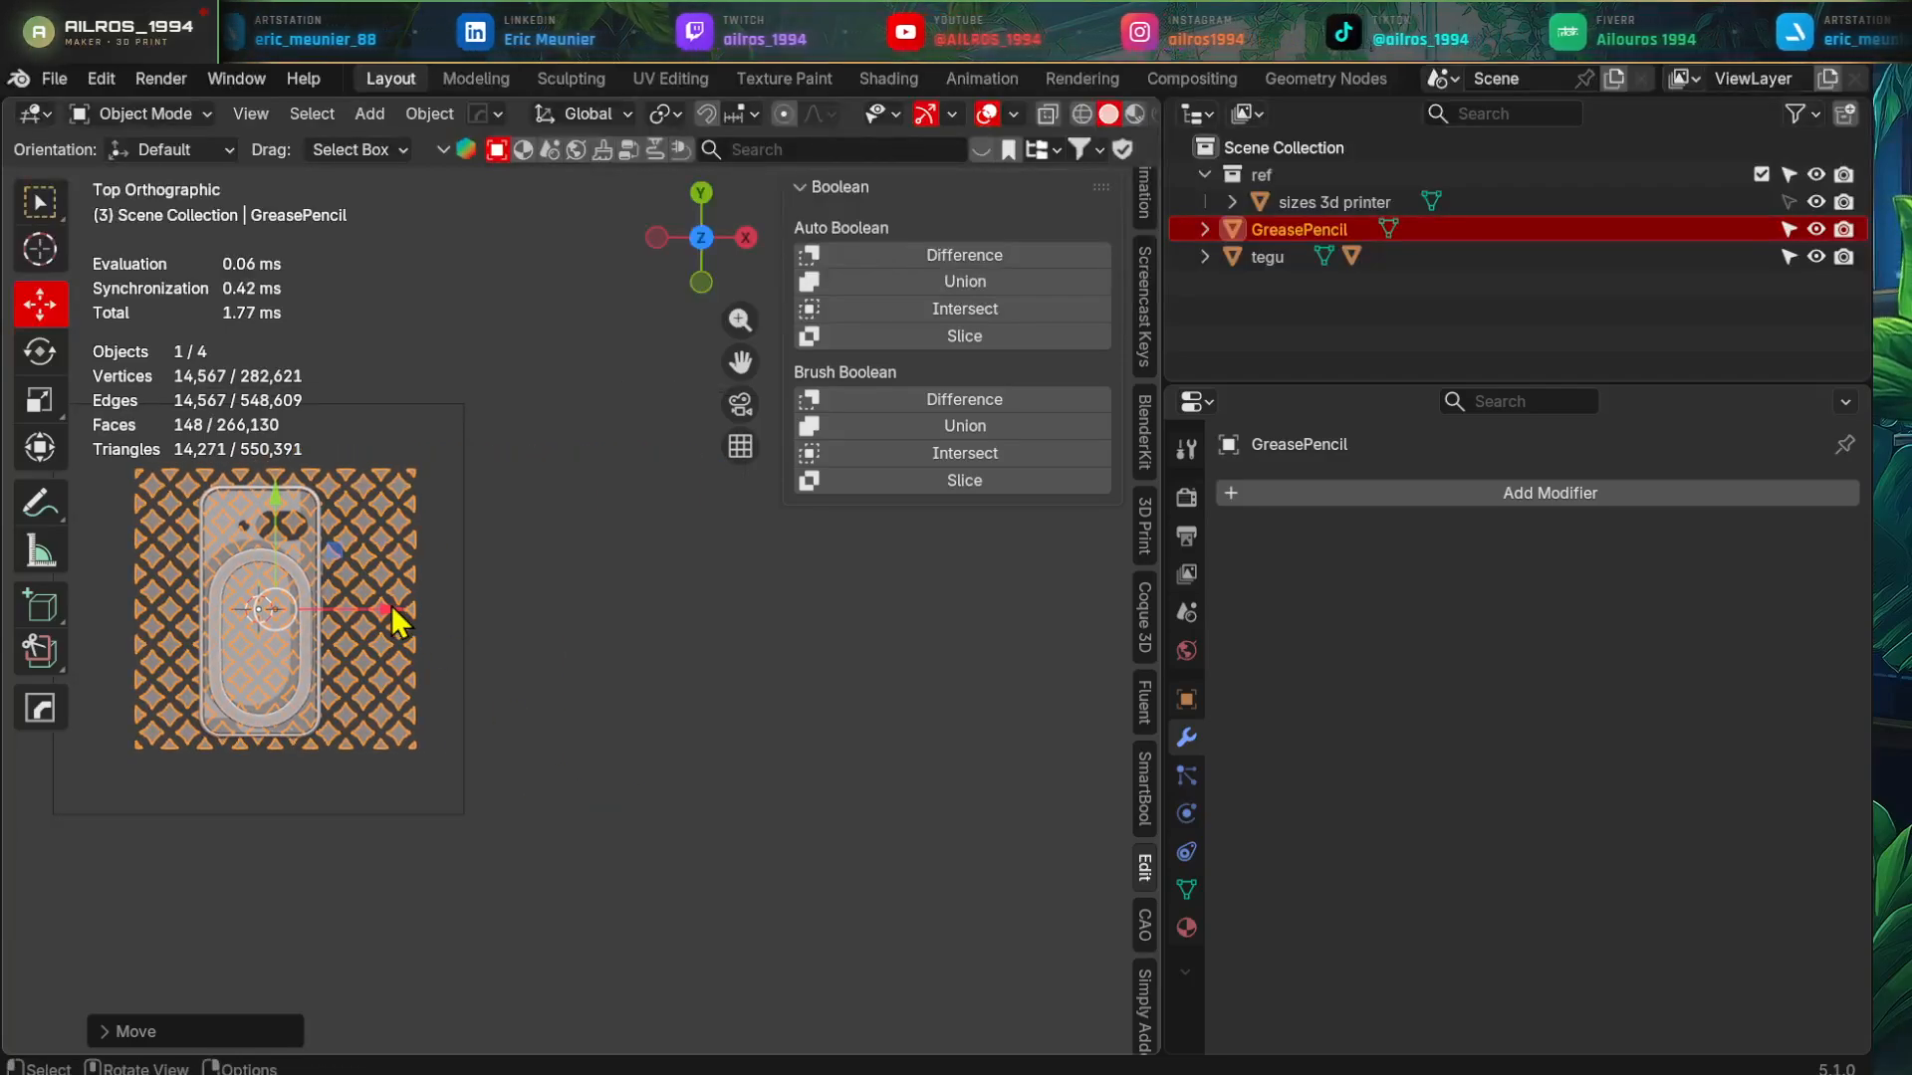
pyautogui.moveTo(391, 607); pyautogui.dragTo(858, 657)
pyautogui.keyDown('shift'); pyautogui.moveTo(836, 868); pyautogui.dragTo(755, 733, button='middle'); pyautogui.keyUp('shift')
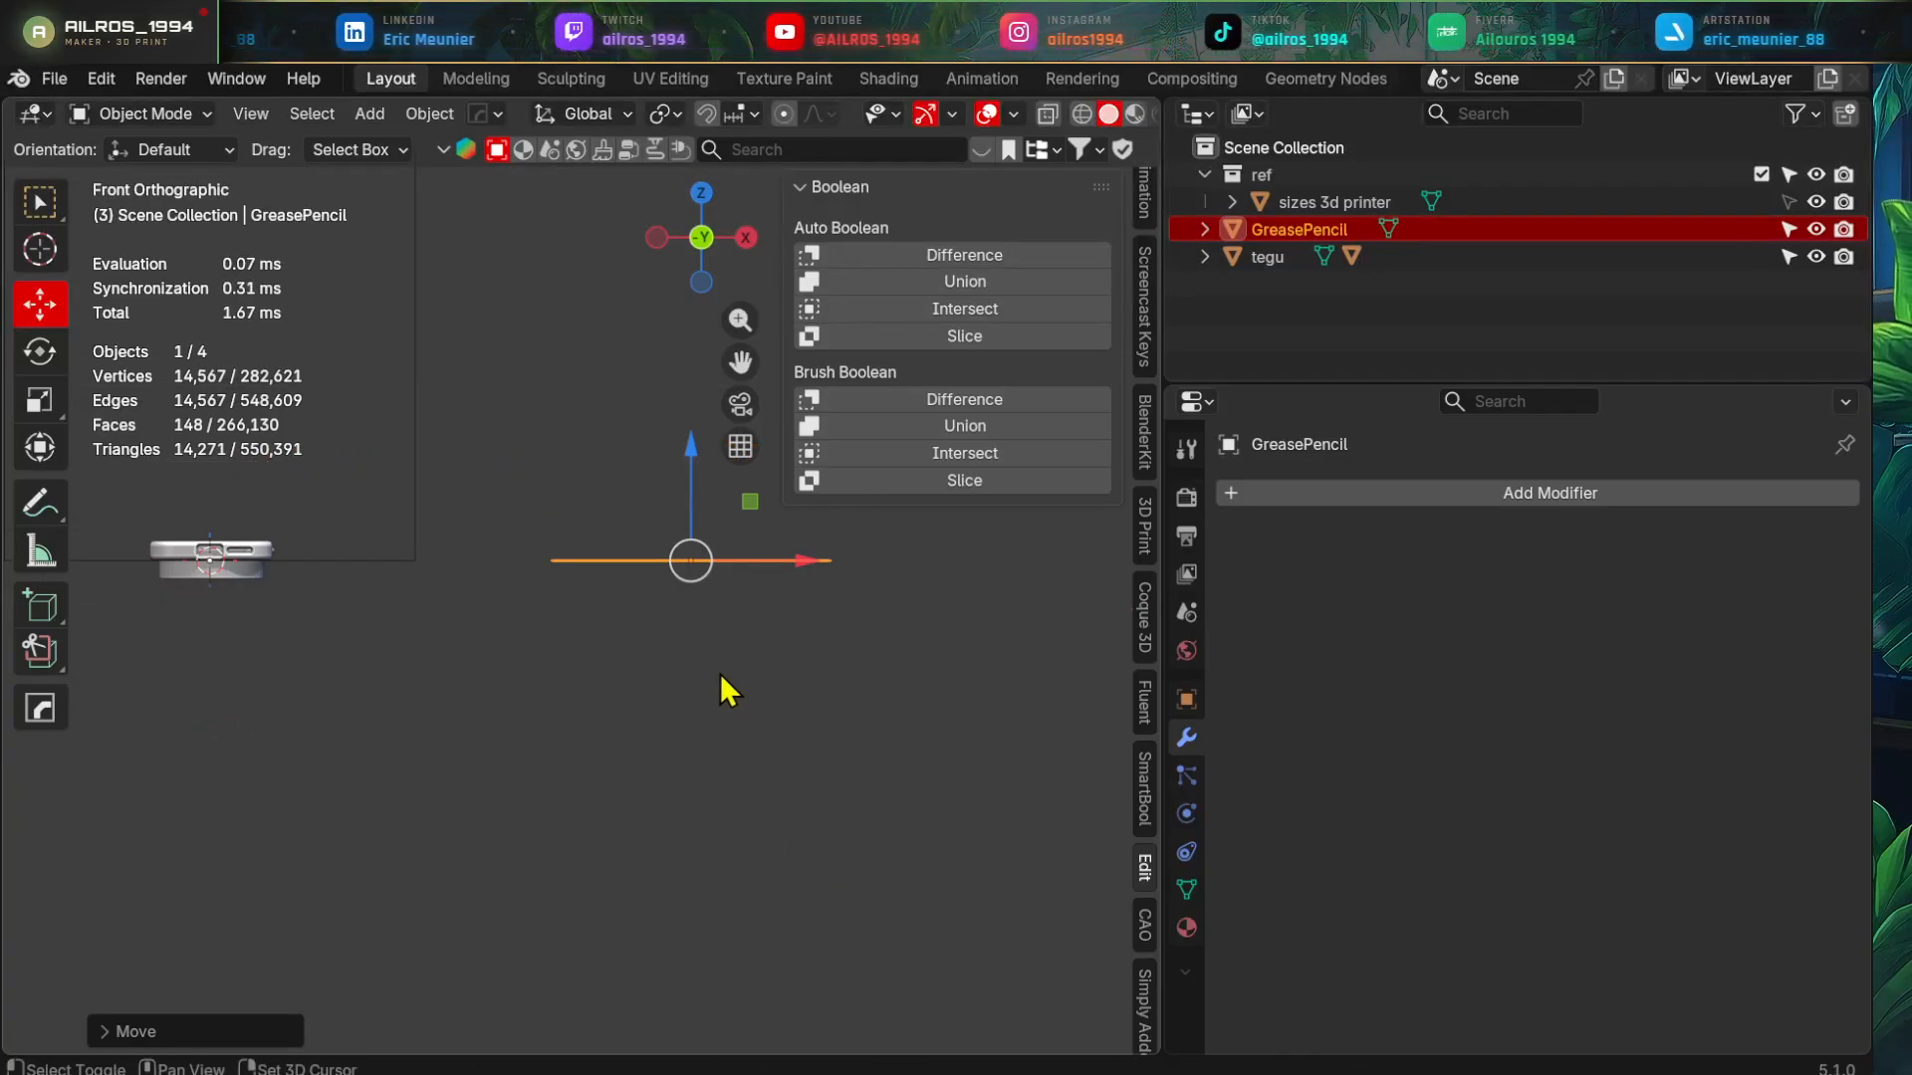
pyautogui.hotkey('shift', 's')
pyautogui.click(738, 834)
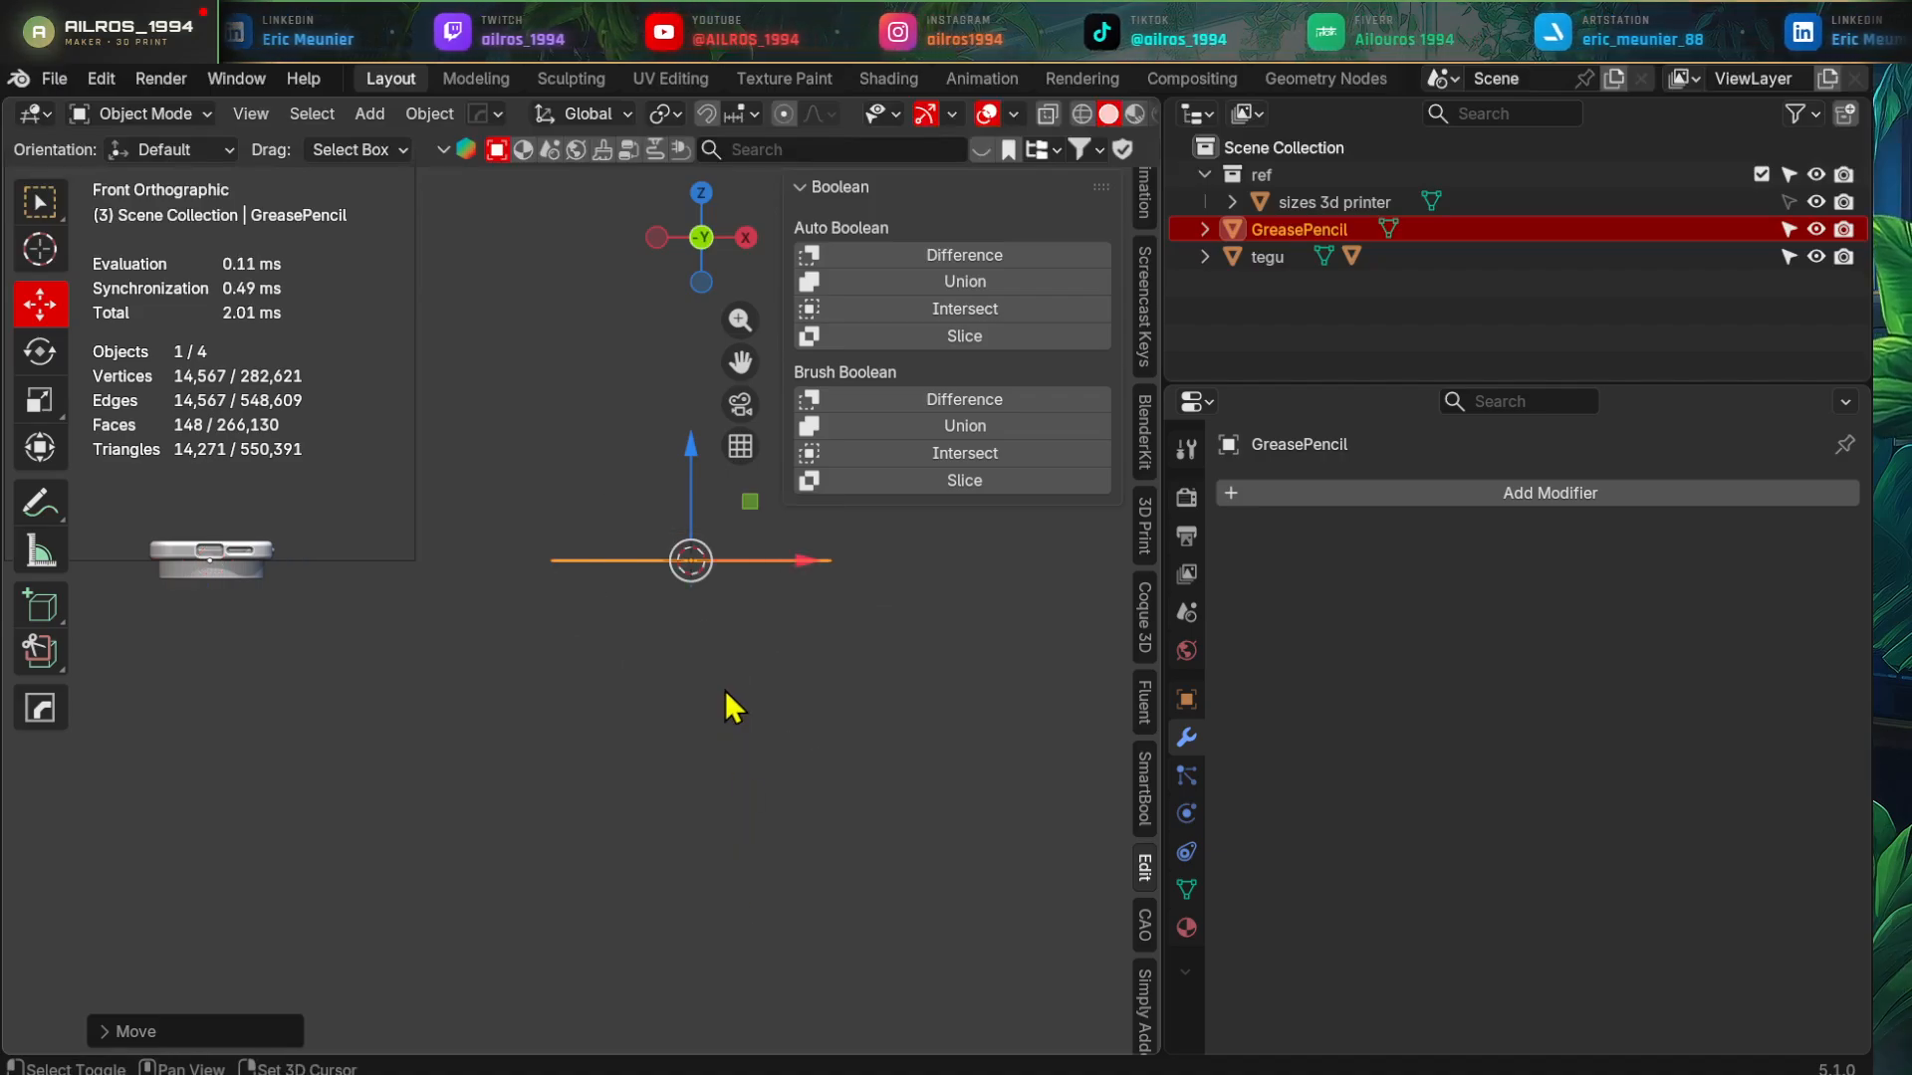
# - Add a plane at the 3D cursor and scale it up until it extends past the star pattern on all sides
pyautogui.hotkey('shift', 'a')
pyautogui.moveTo(647, 523)
pyautogui.click(864, 550)
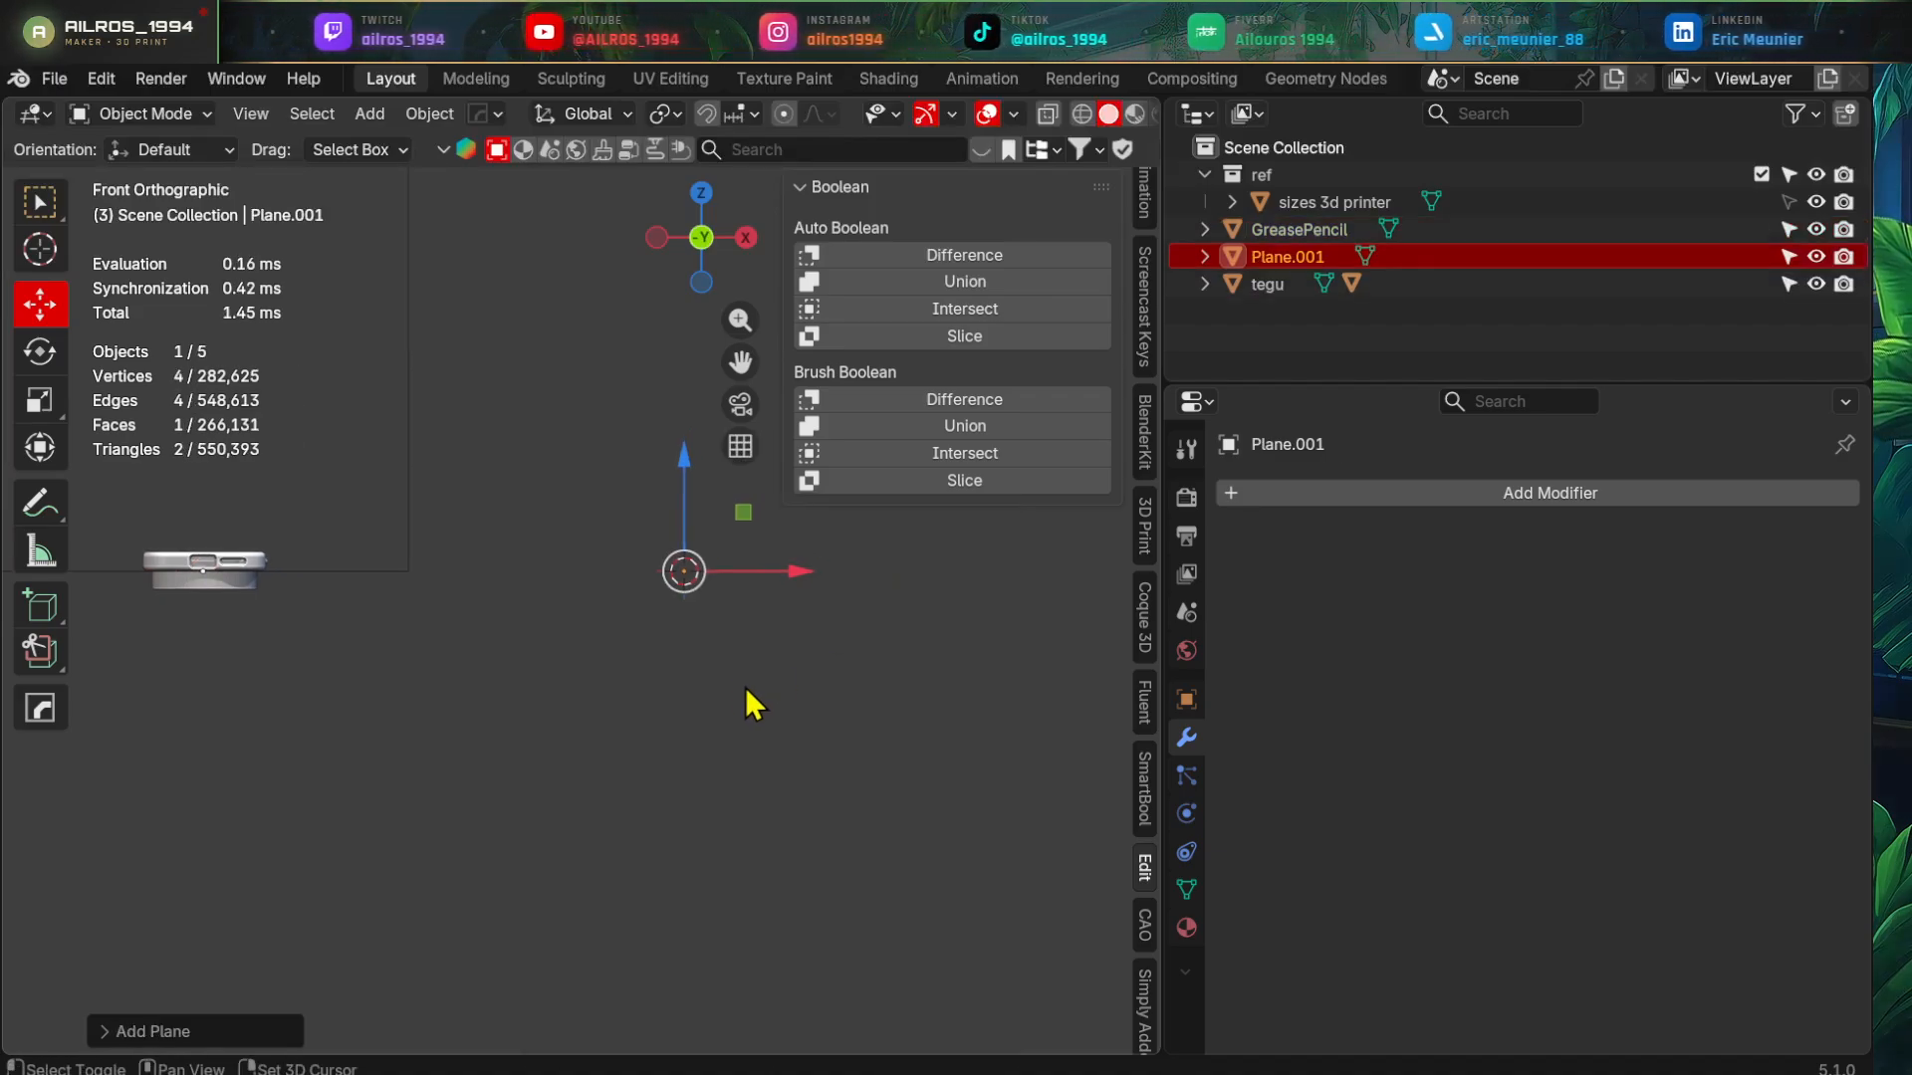
pyautogui.keyDown('alt'); pyautogui.moveTo(748, 594); pyautogui.dragTo(794, 687, button='middle'); pyautogui.keyUp('alt')
pyautogui.press('s')
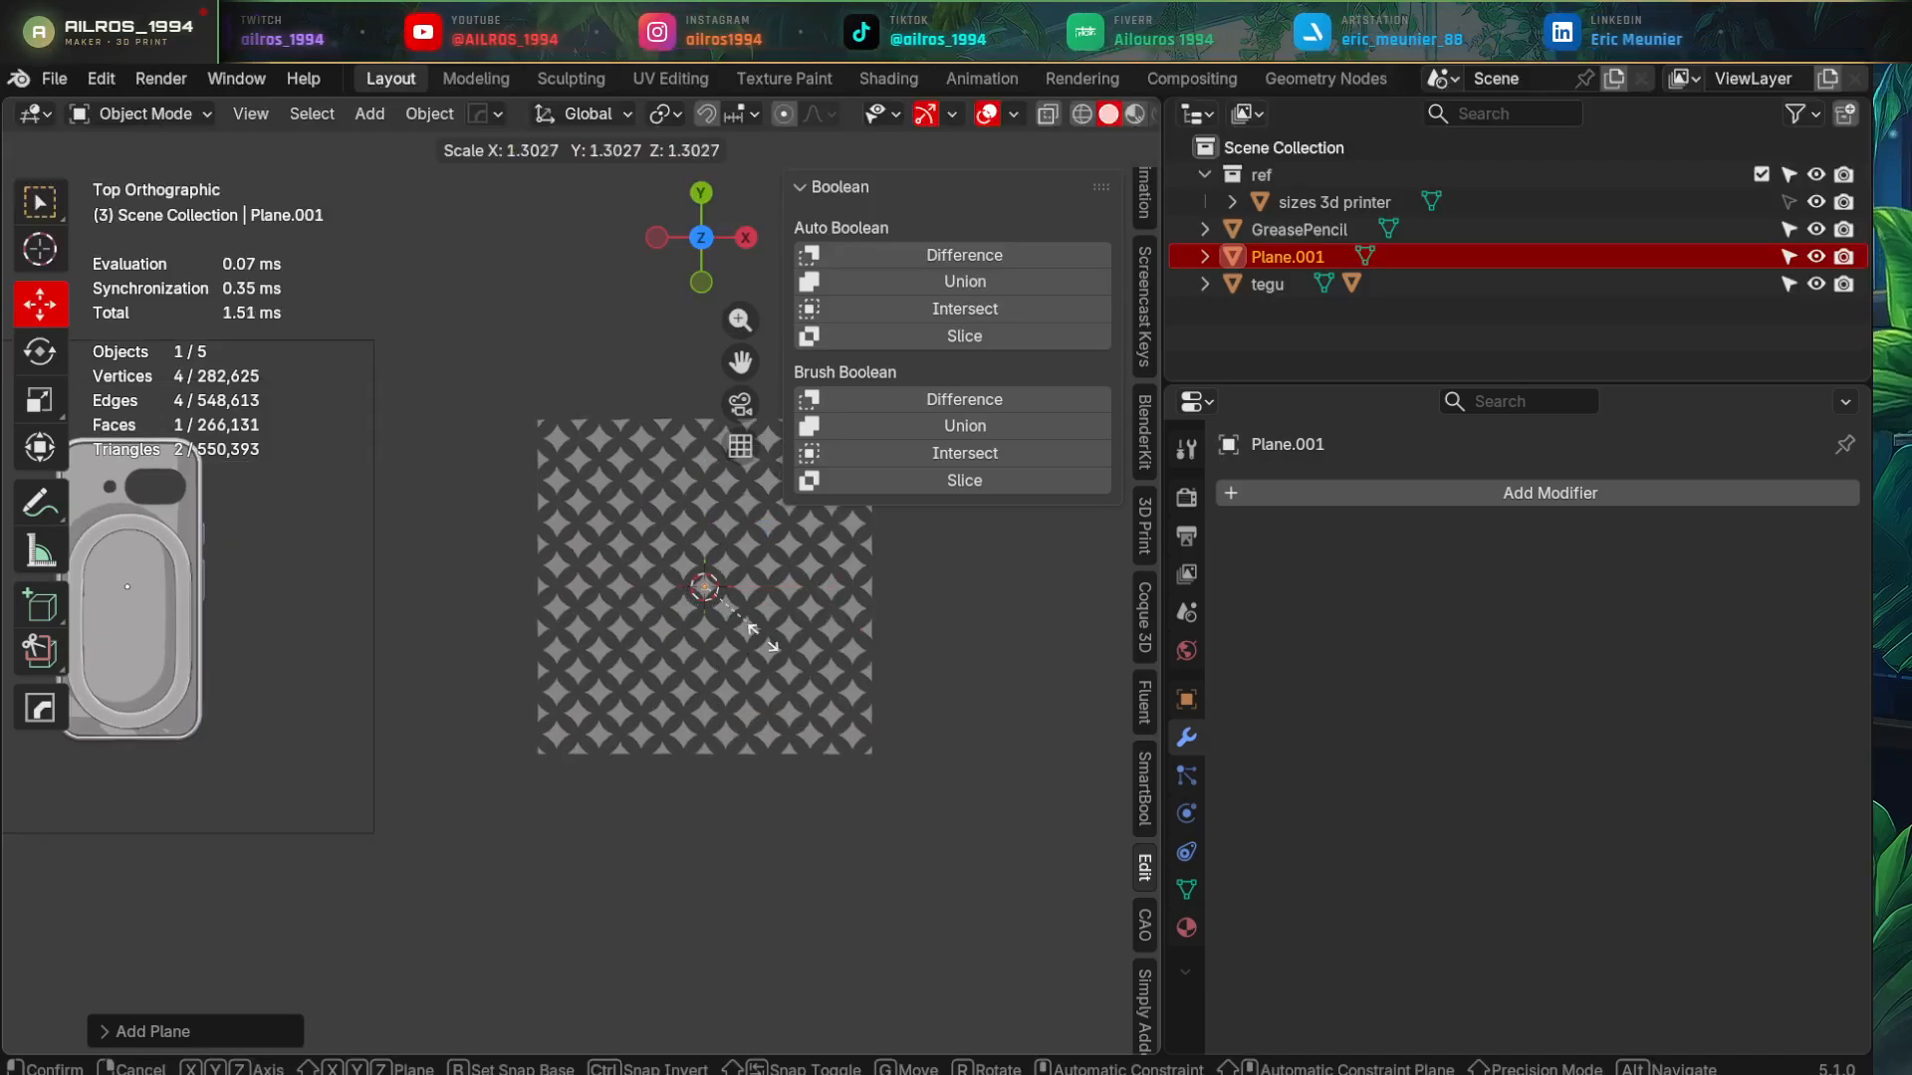
pyautogui.click(946, 747)
pyautogui.press('s')
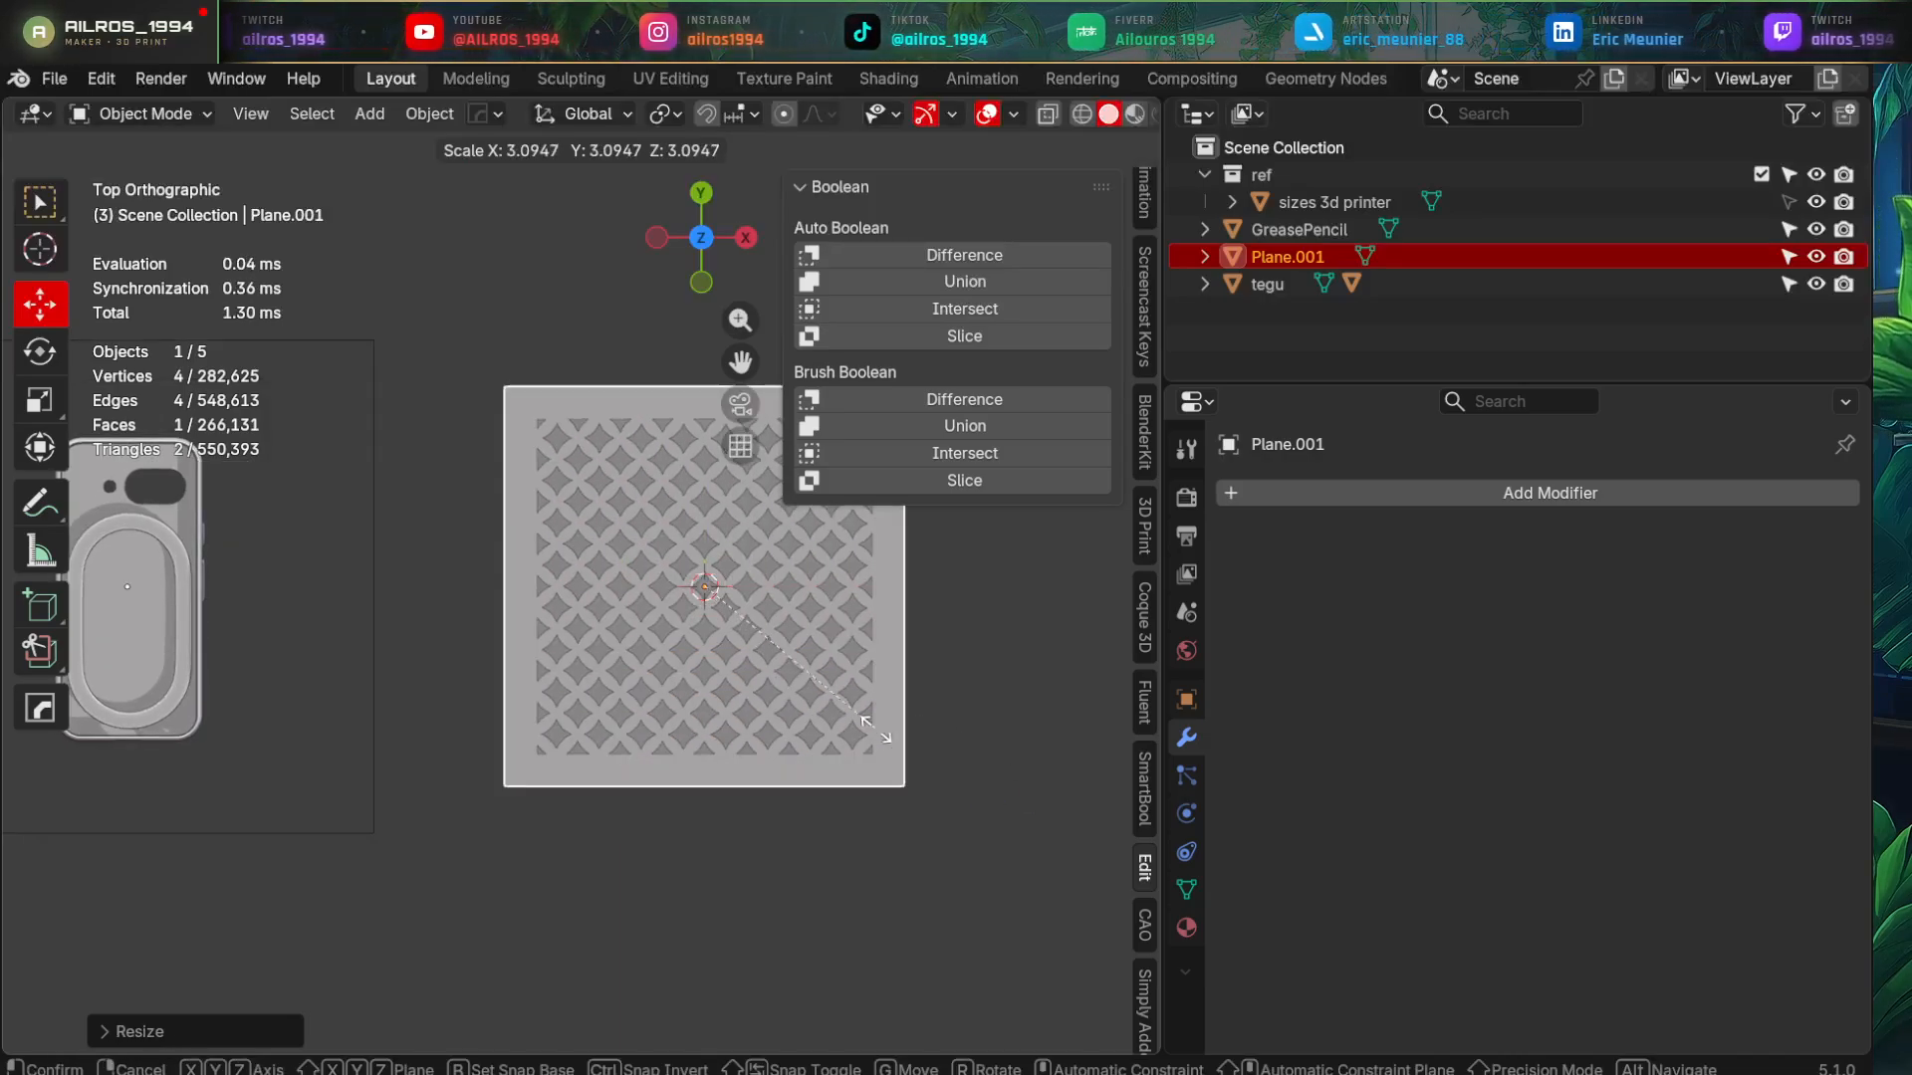
pyautogui.click(780, 781)
# - Move the new plane down along Z to sit slightly below the star pattern
pyautogui.moveTo(781, 781); pyautogui.dragTo(691, 529, button='middle')
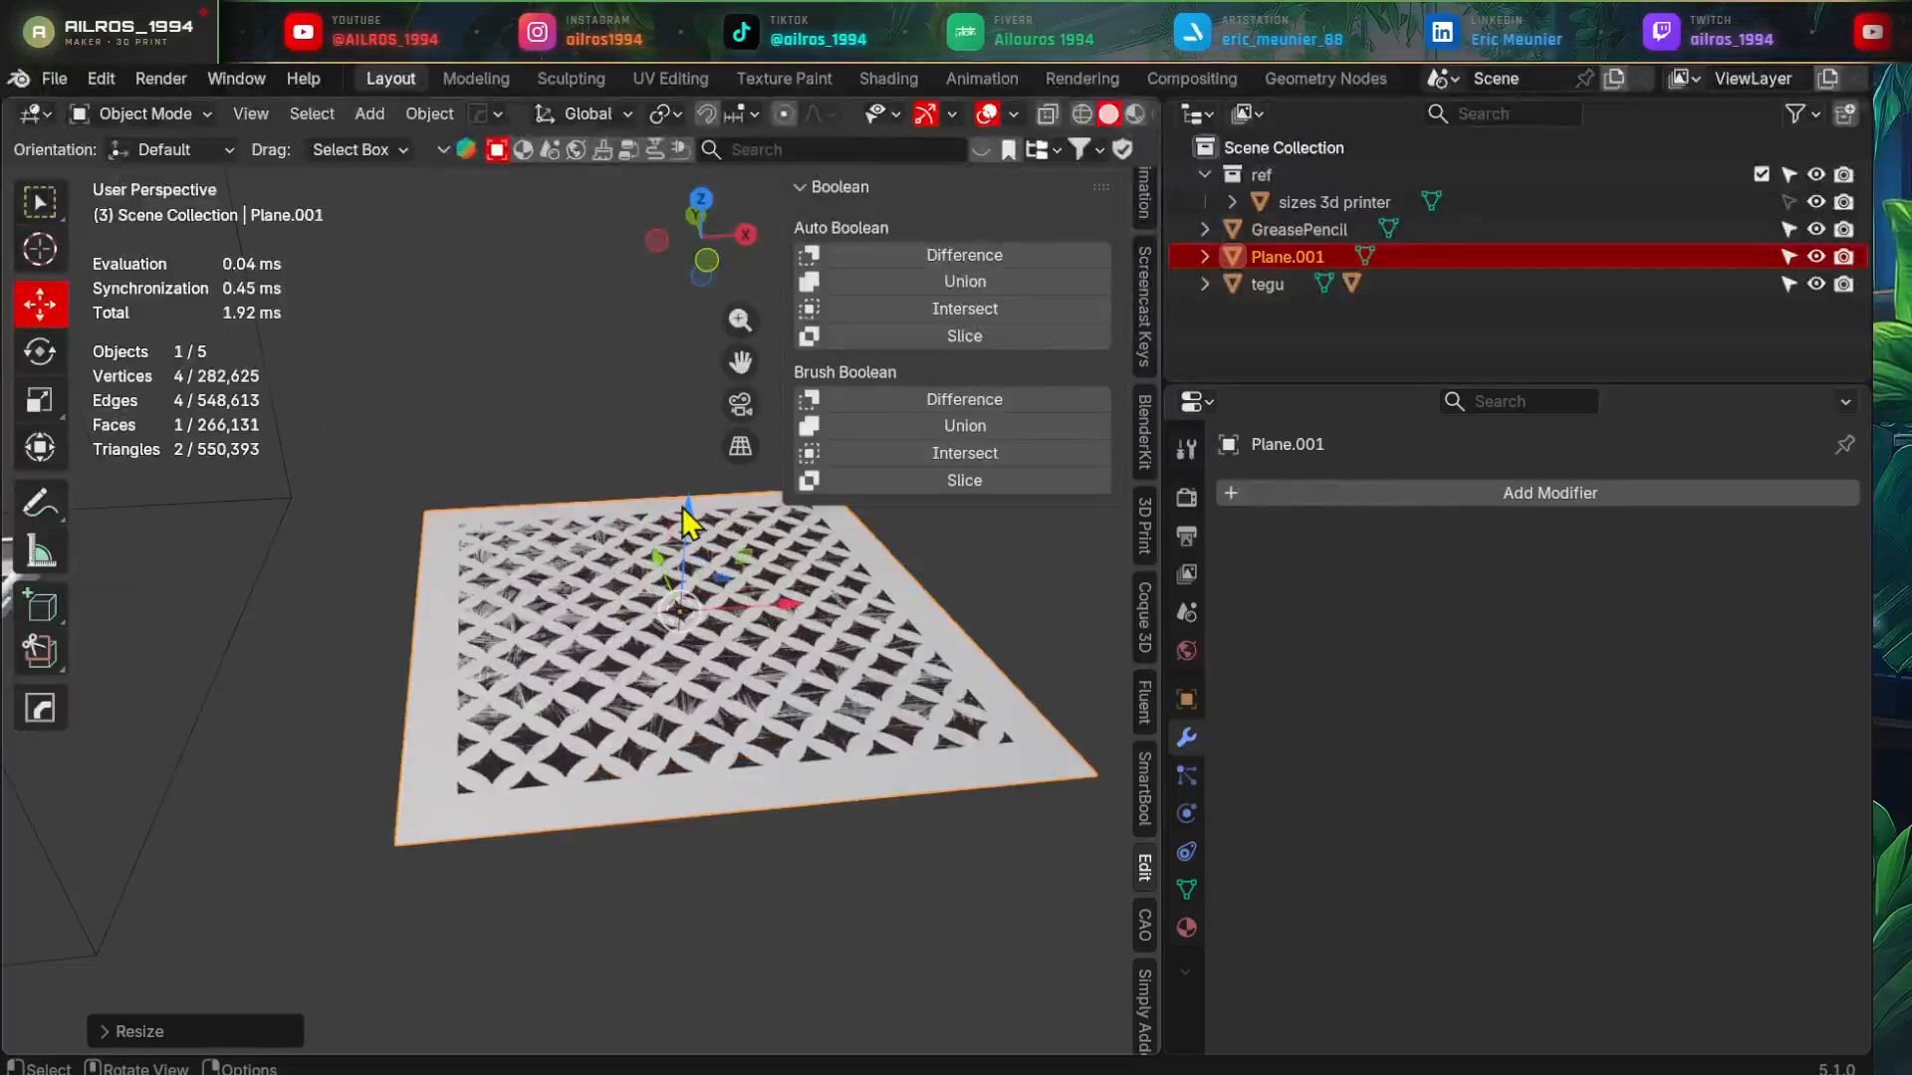
pyautogui.press('g')
pyautogui.press('z')
pyautogui.click(689, 672)
# - Select the star pattern and, in Edit Mode, extrude all its faces down through the plane
pyautogui.click(720, 673)
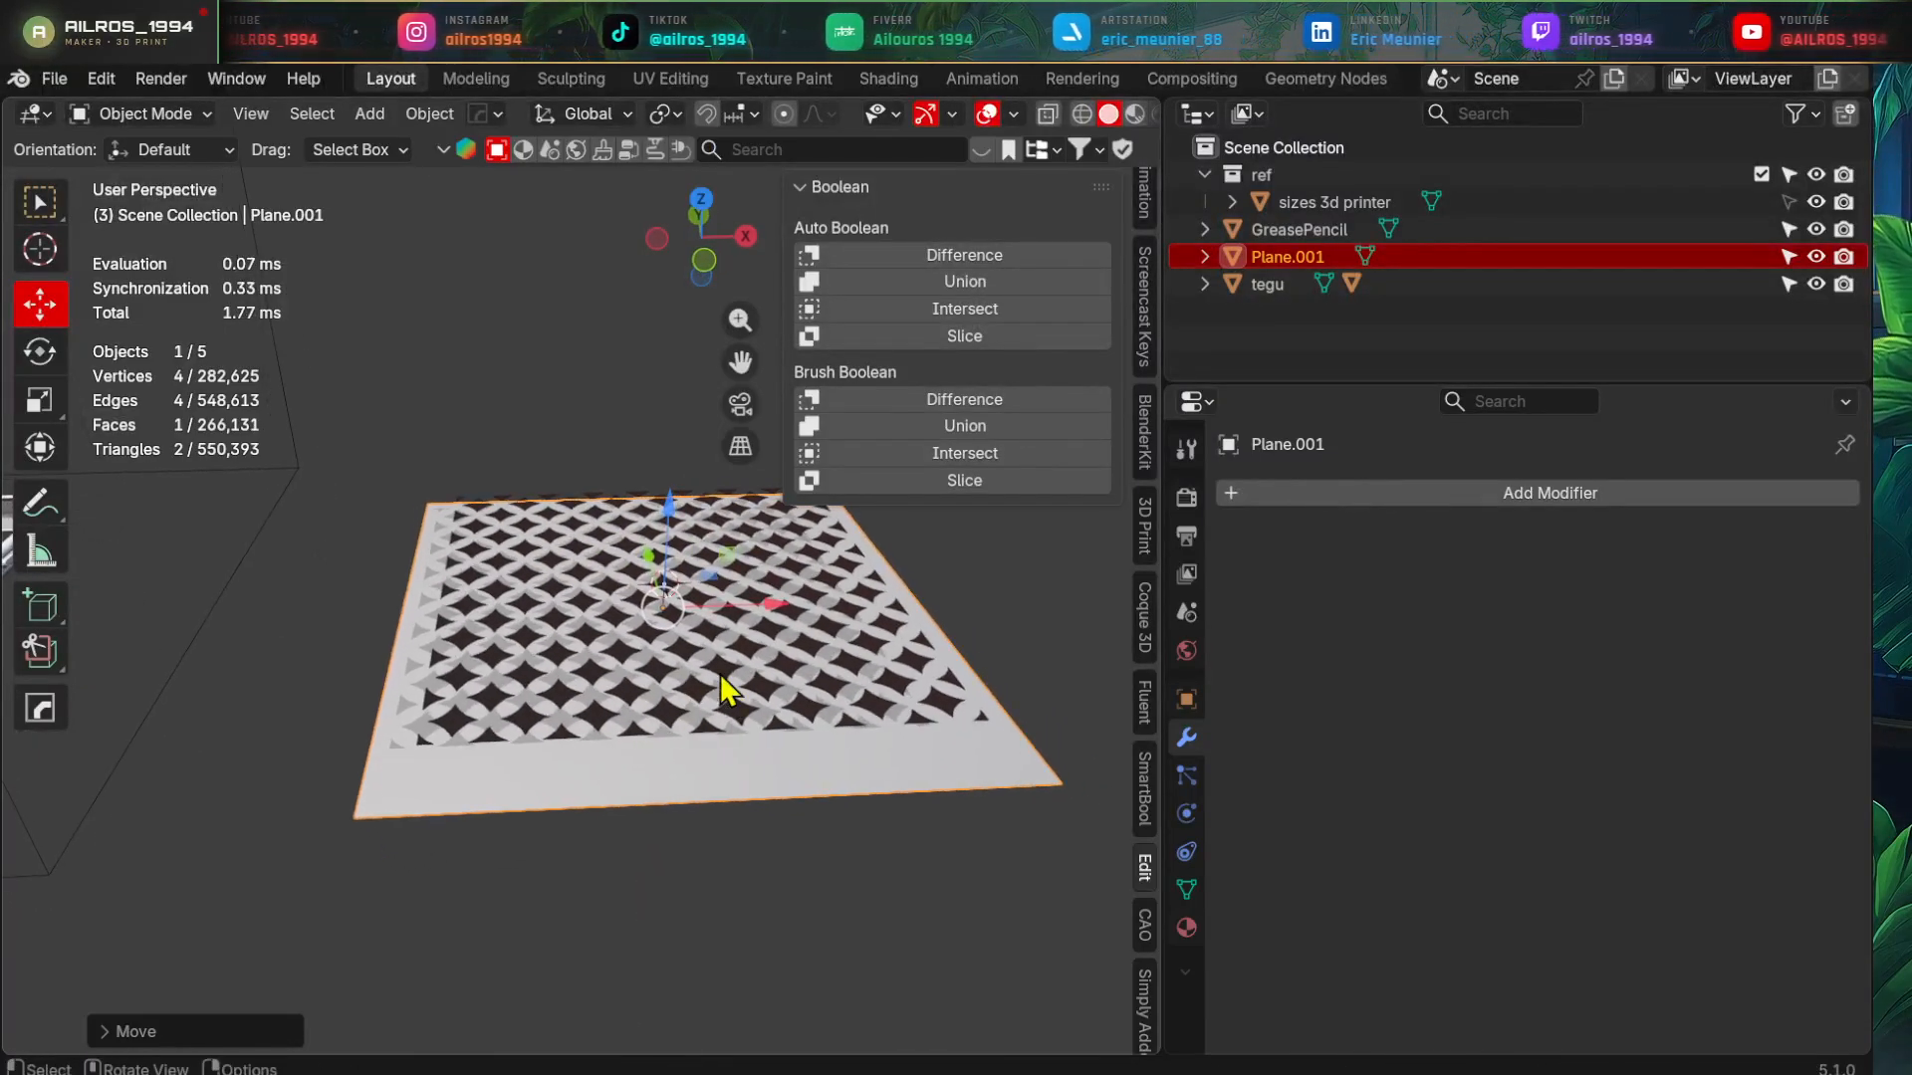
pyautogui.press('Tab')
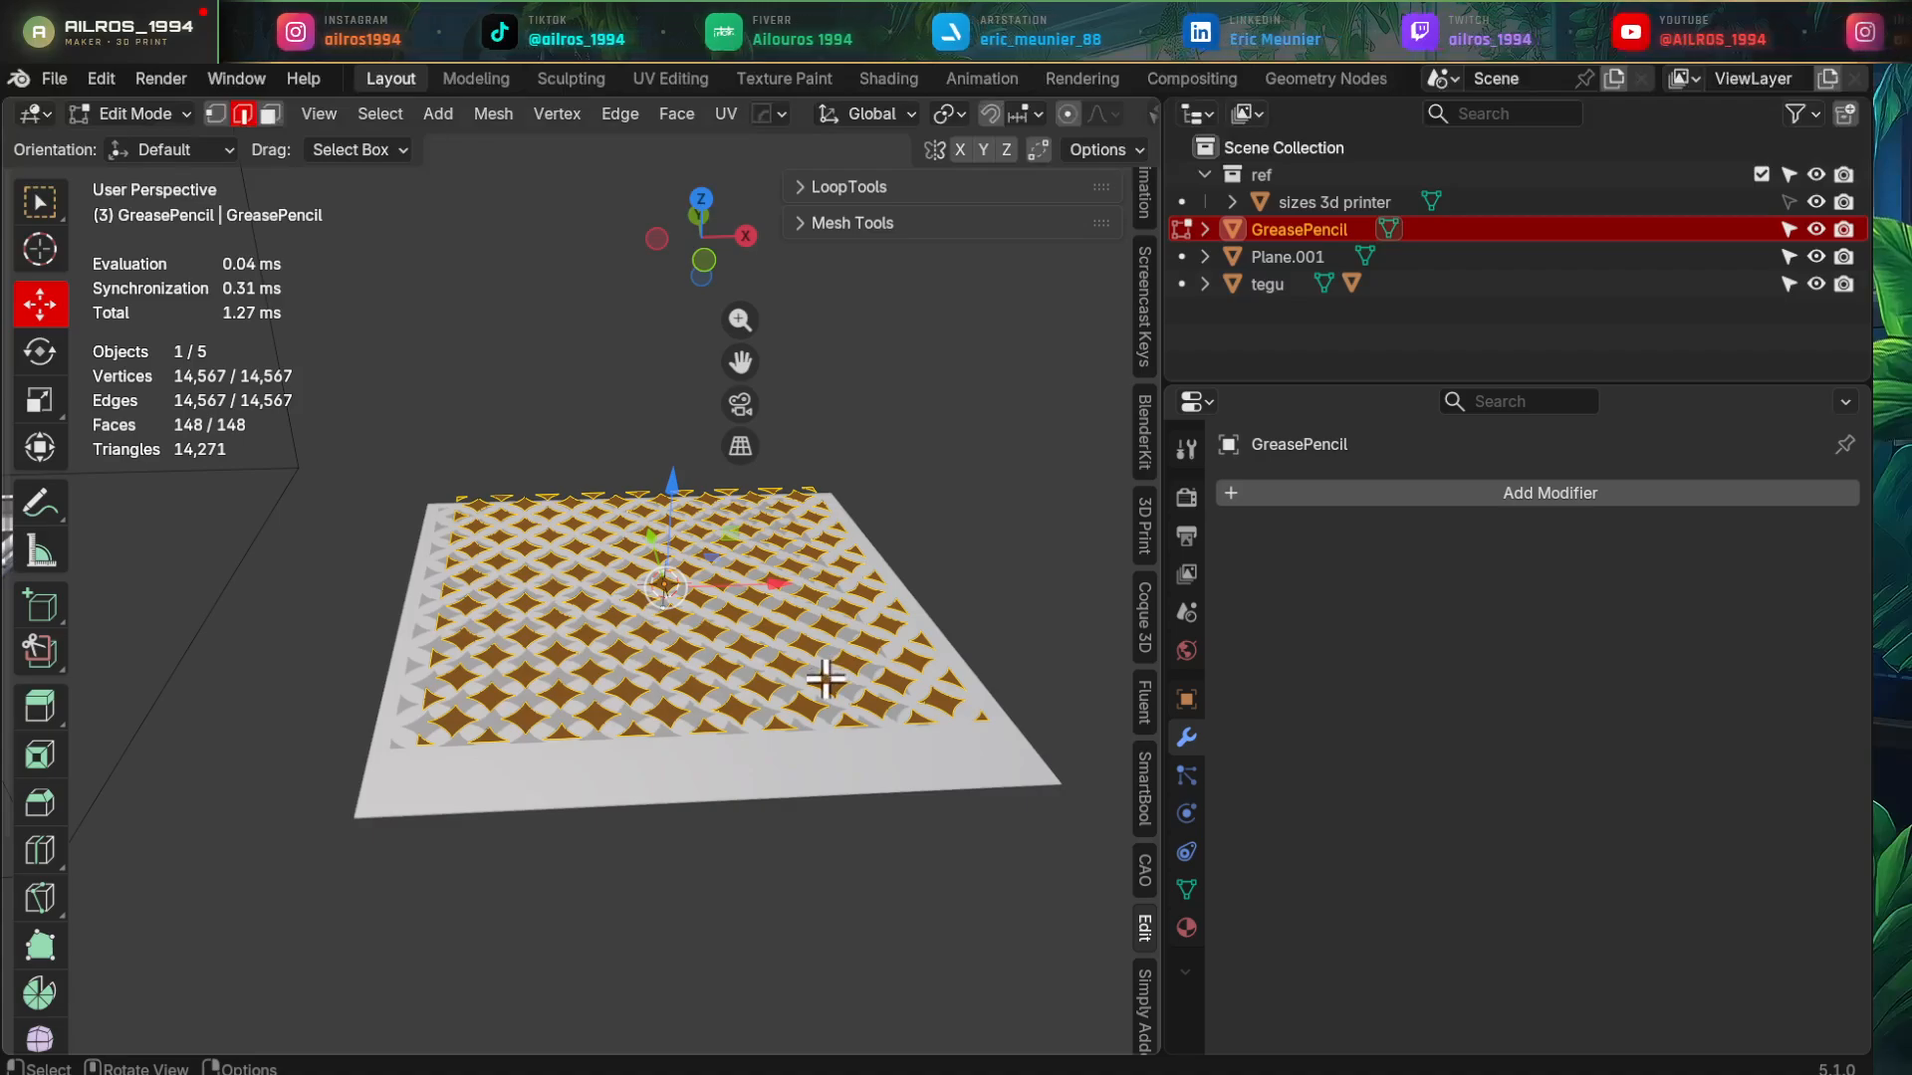
pyautogui.press('e')
pyautogui.click(854, 803)
pyautogui.keyDown('shift'); pyautogui.moveTo(845, 866); pyautogui.dragTo(846, 792, button='middle'); pyautogui.keyUp('shift')
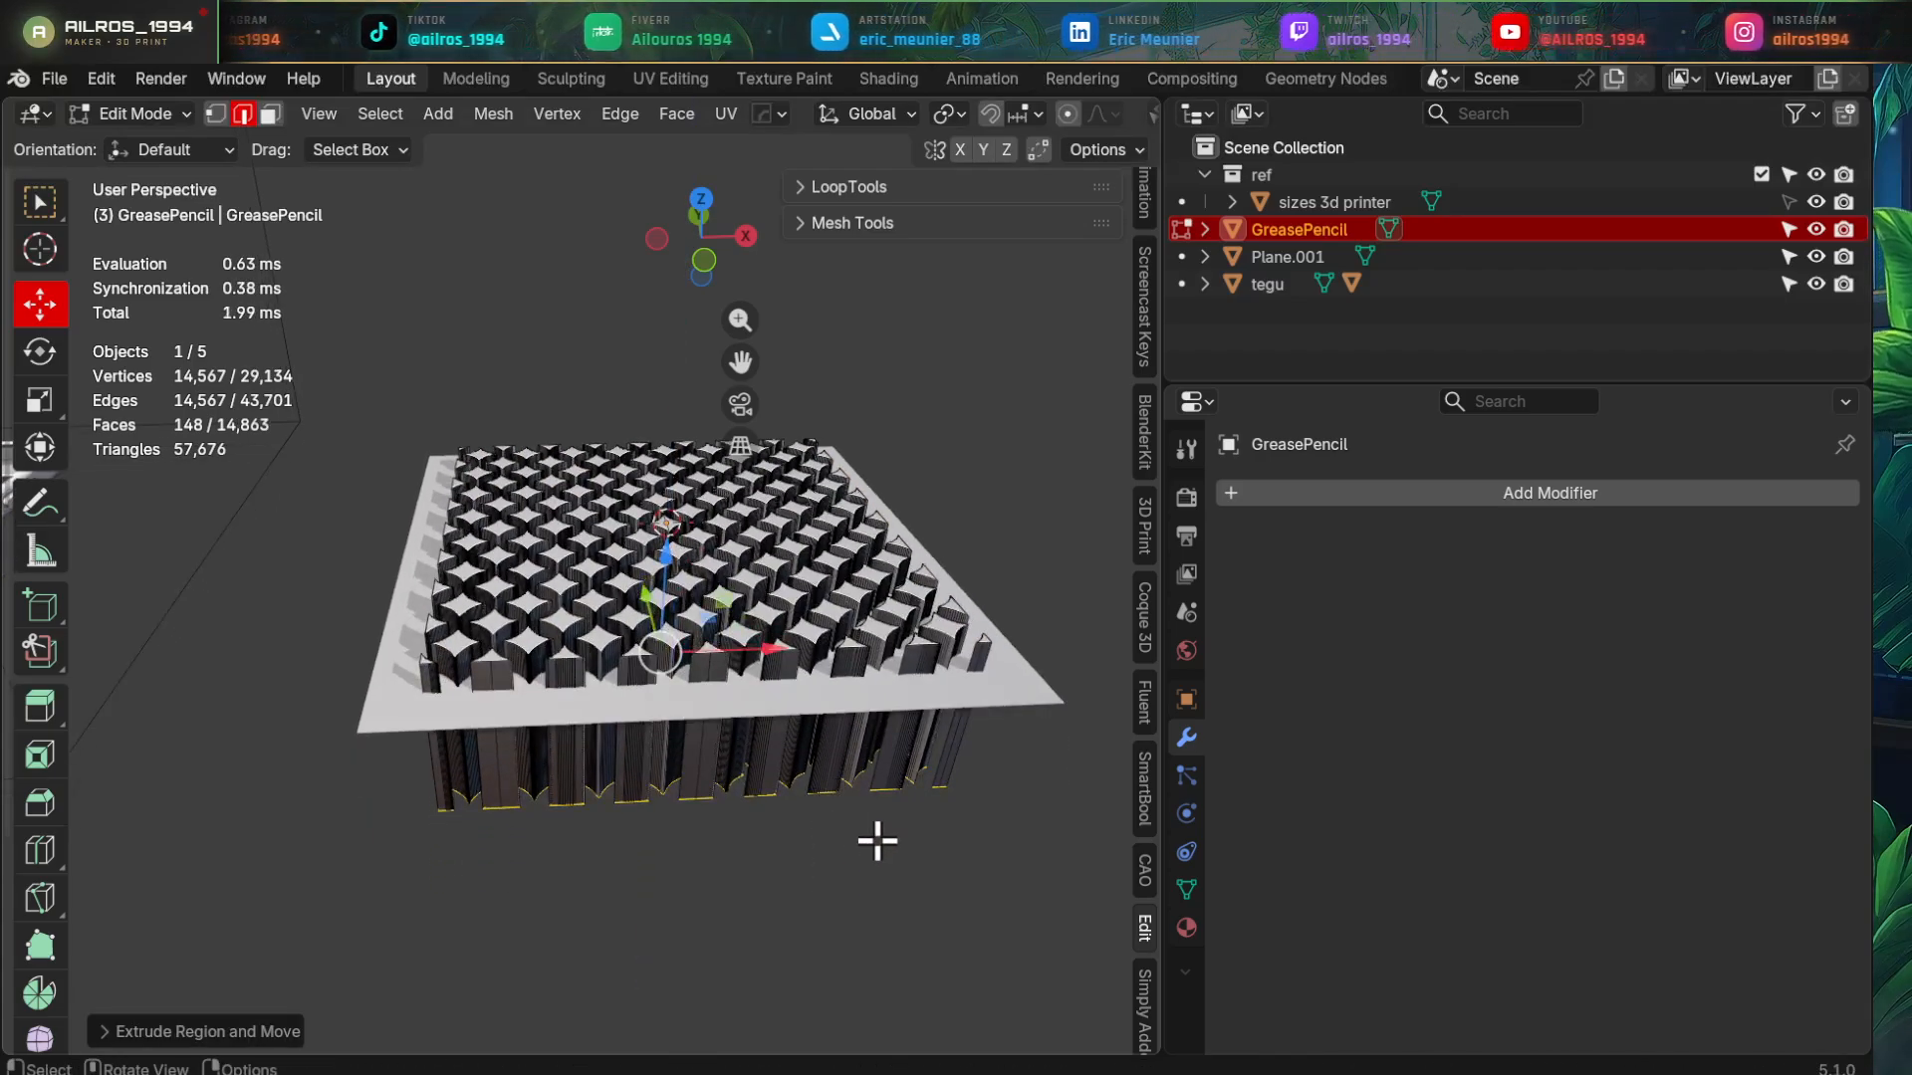
# - Merge the whole star mesh by distance, recalculate its normals outside and return to Object Mode
pyautogui.press('a')
pyautogui.press('m')
pyautogui.click(864, 780)
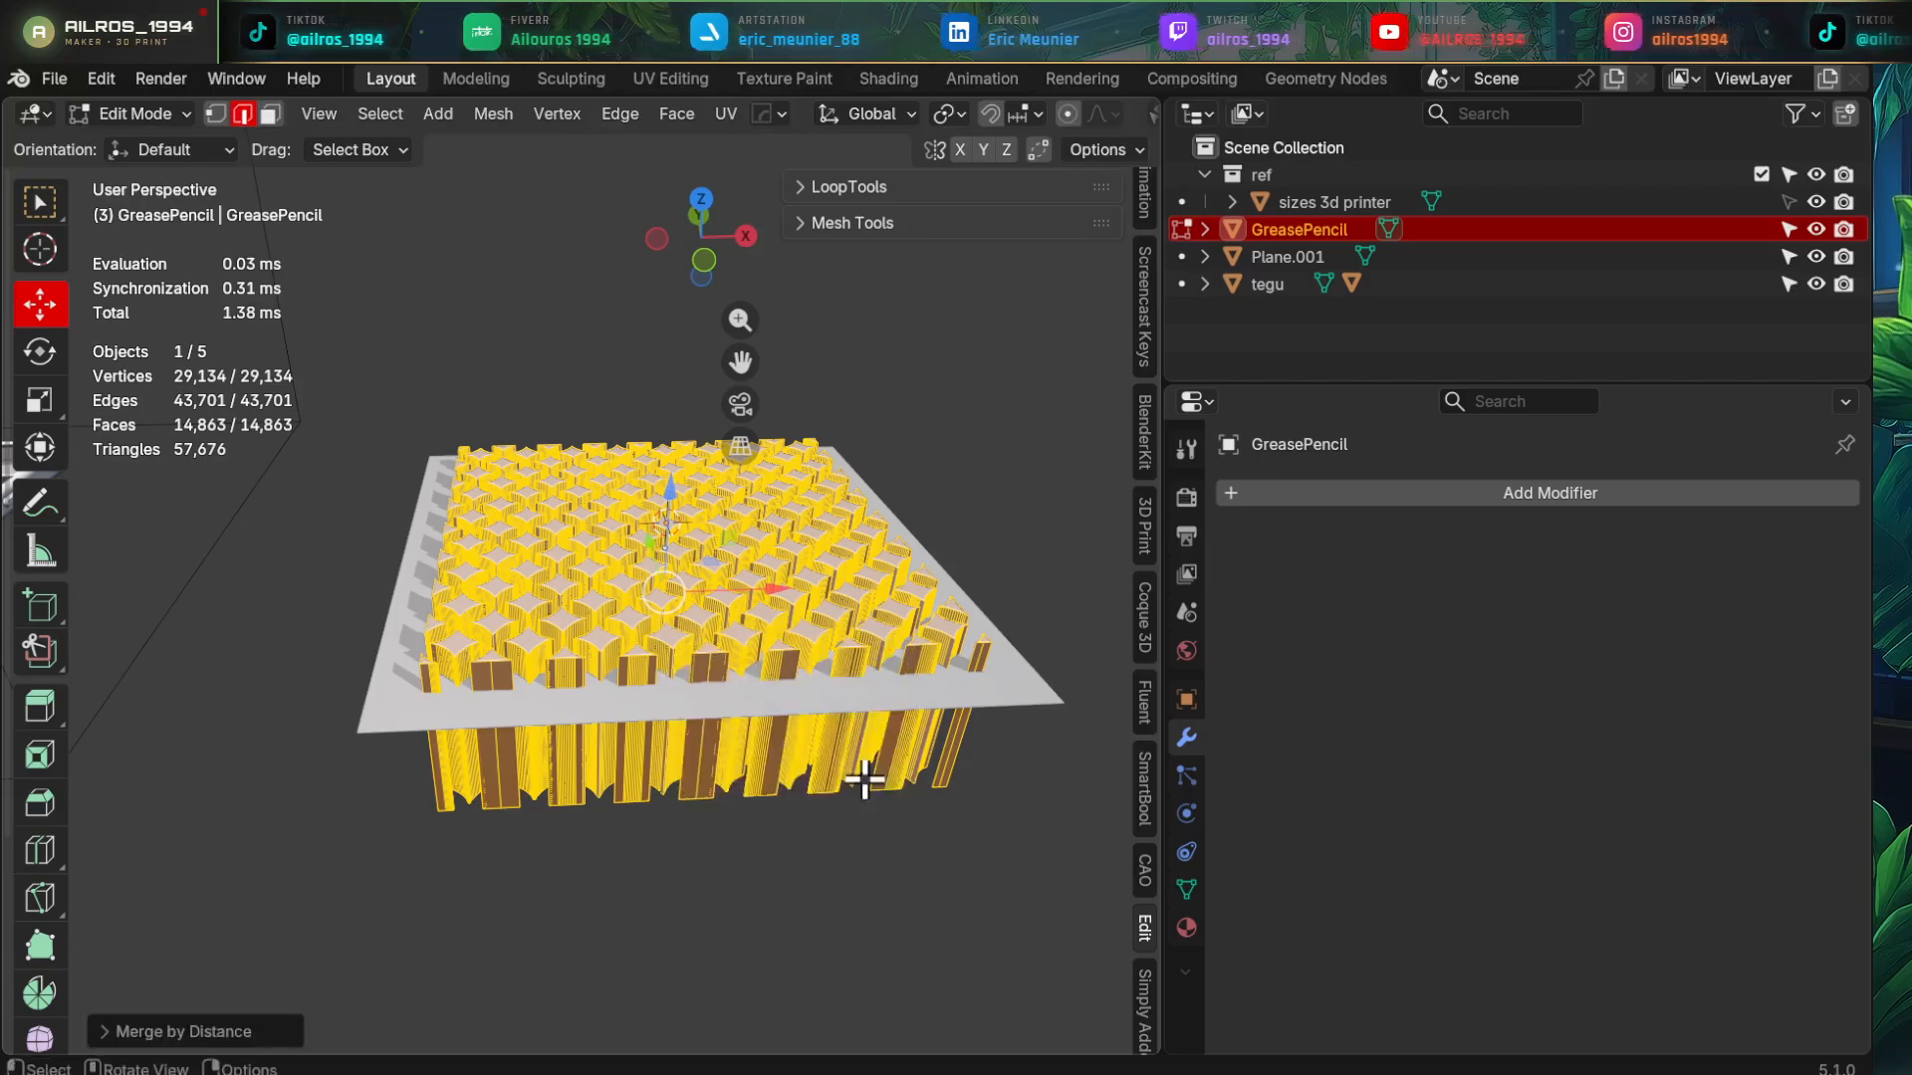
pyautogui.hotkey('alt', 'n')
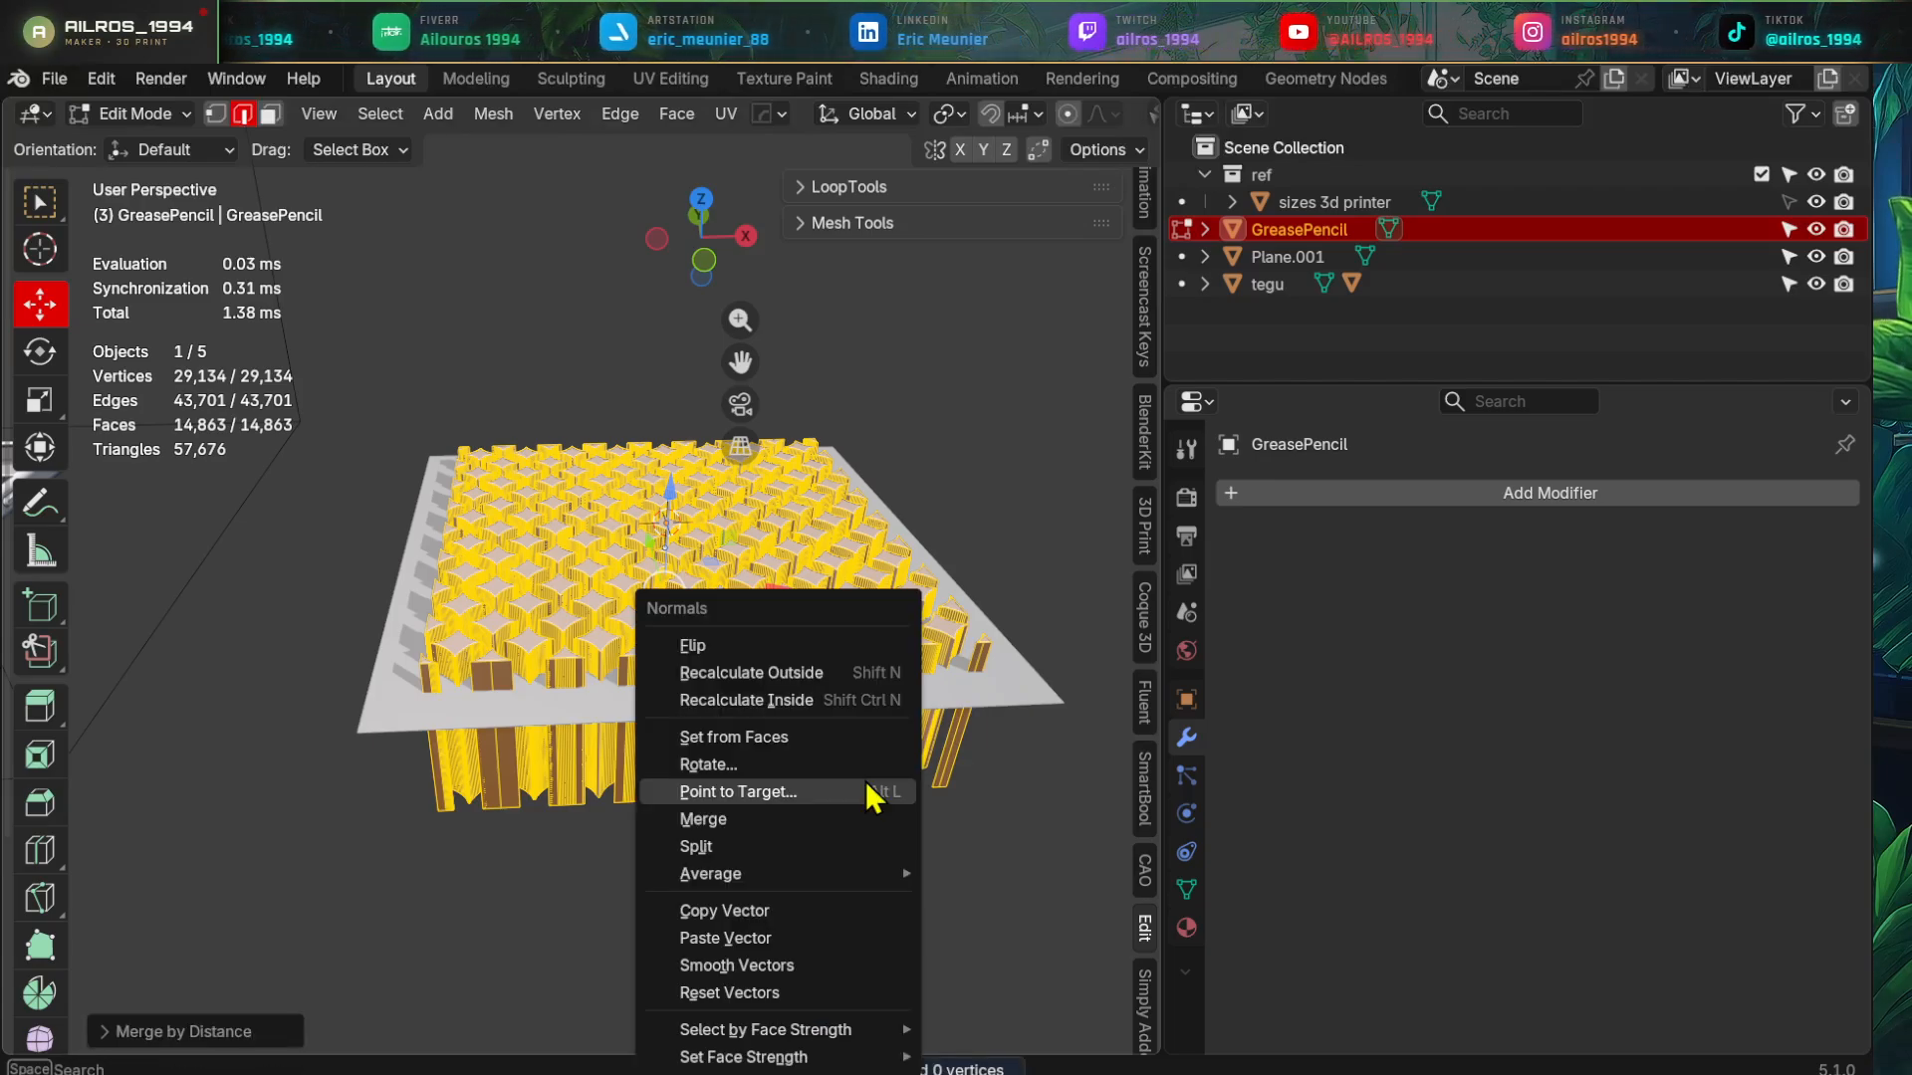
pyautogui.click(846, 665)
pyautogui.press('Tab')
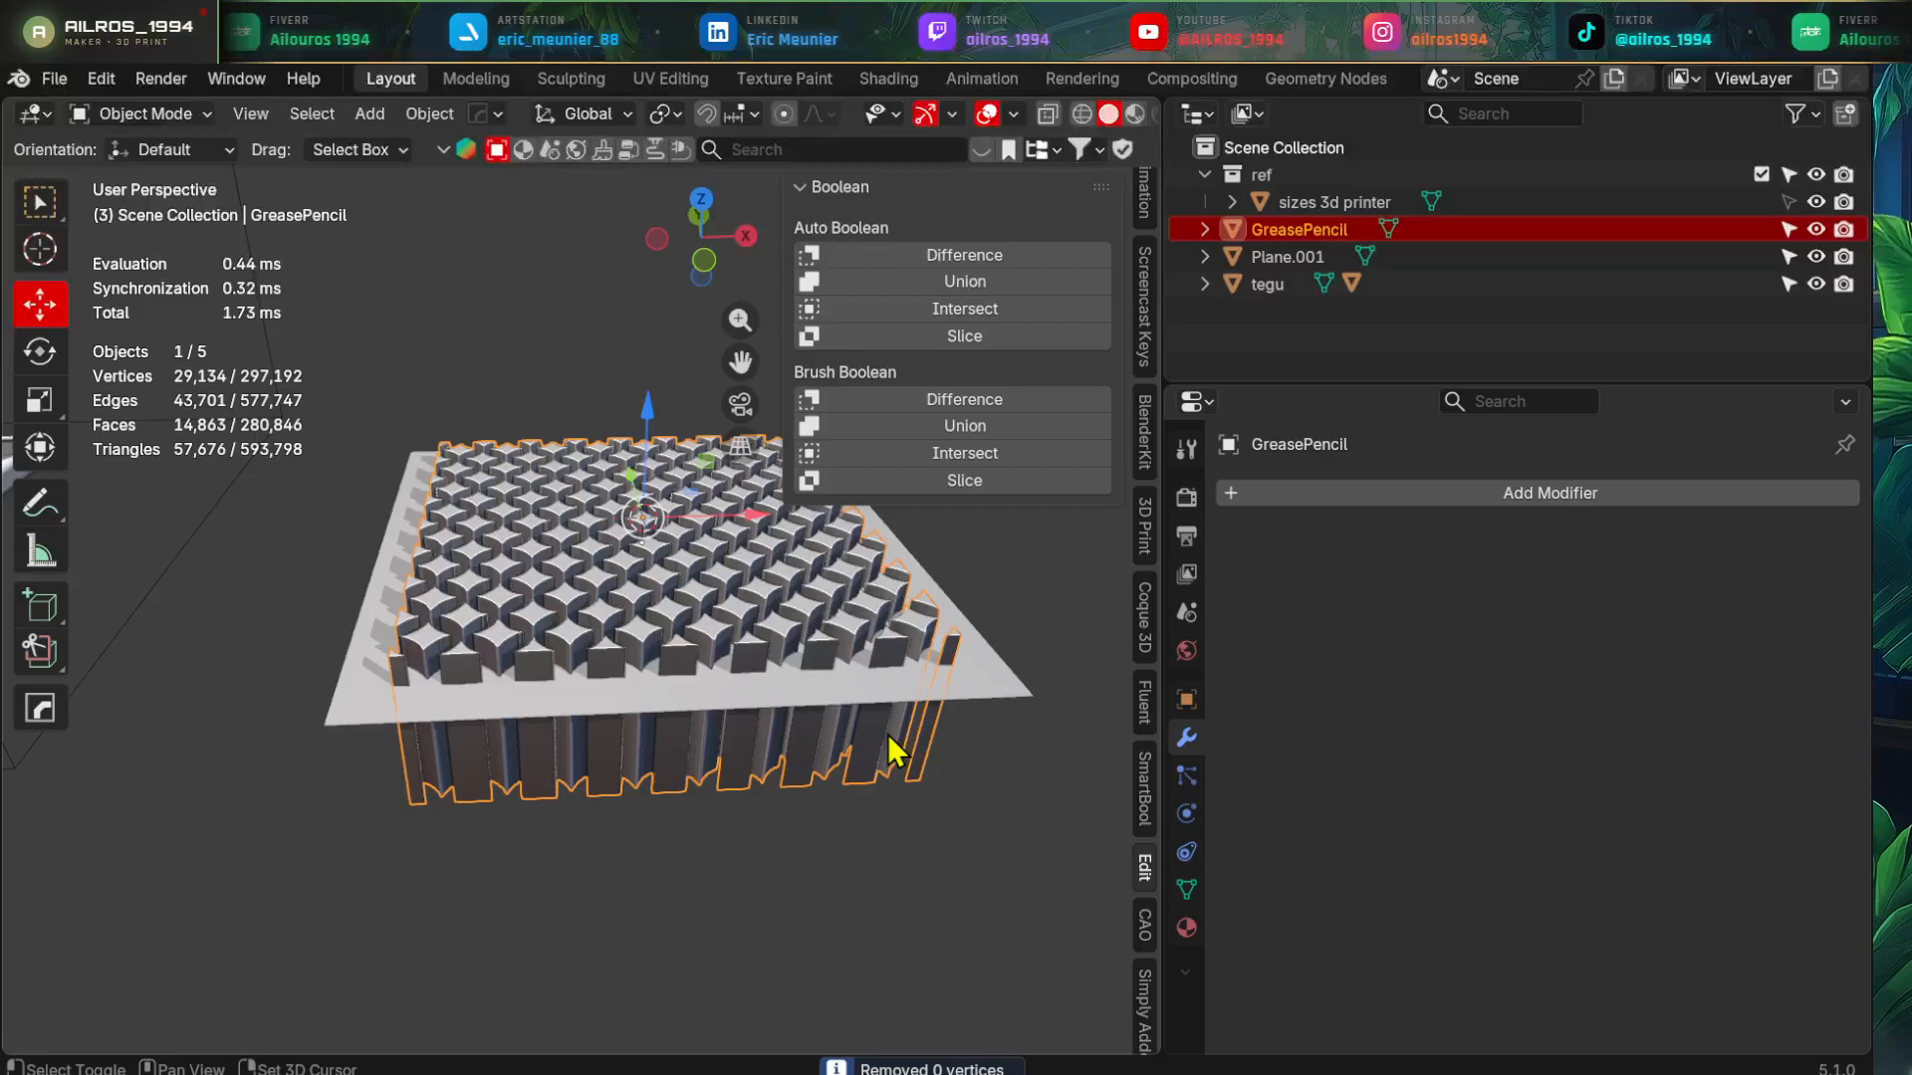
# - Cut the star shapes out of the plane with a Brush Boolean Difference and apply the modifier
pyautogui.keyDown('shift'); pyautogui.click(988, 688); pyautogui.keyUp('shift')
pyautogui.hotkey('shift', 'ctrl', 'b')
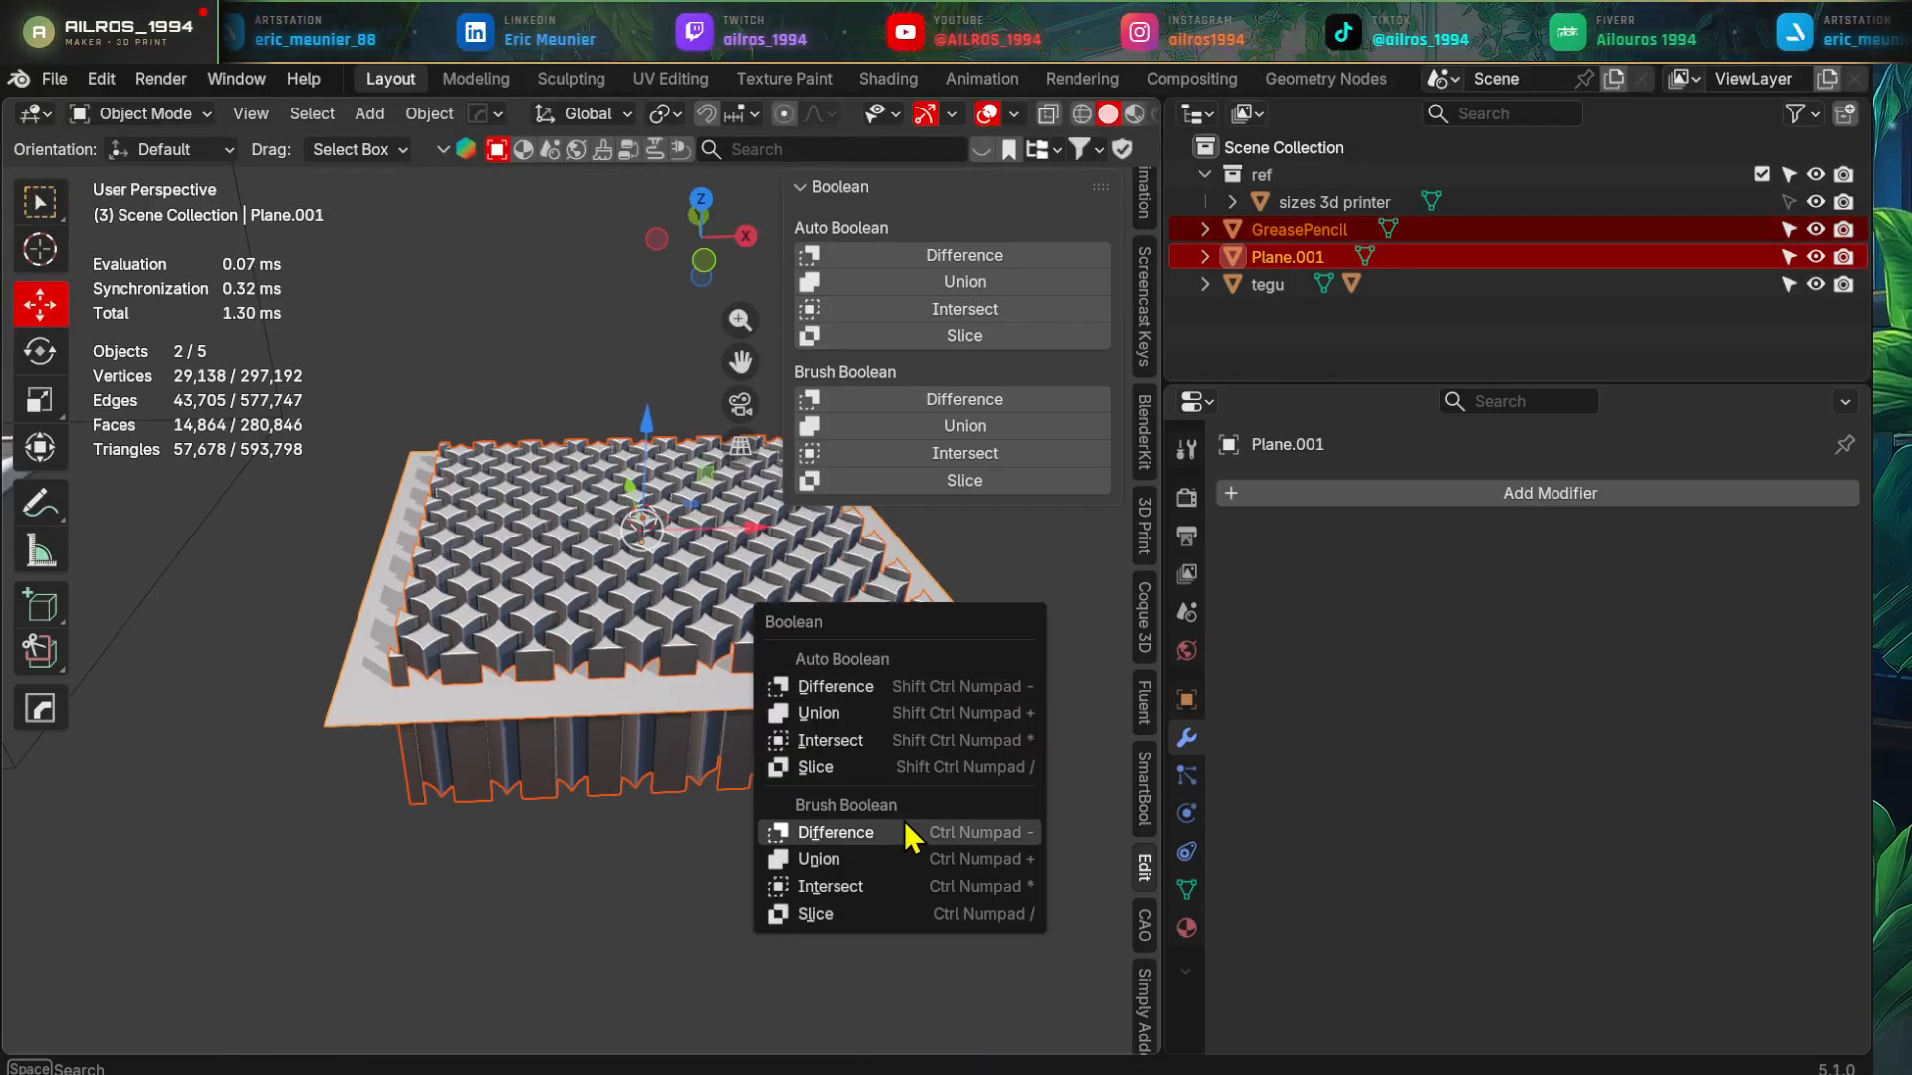
pyautogui.click(762, 833)
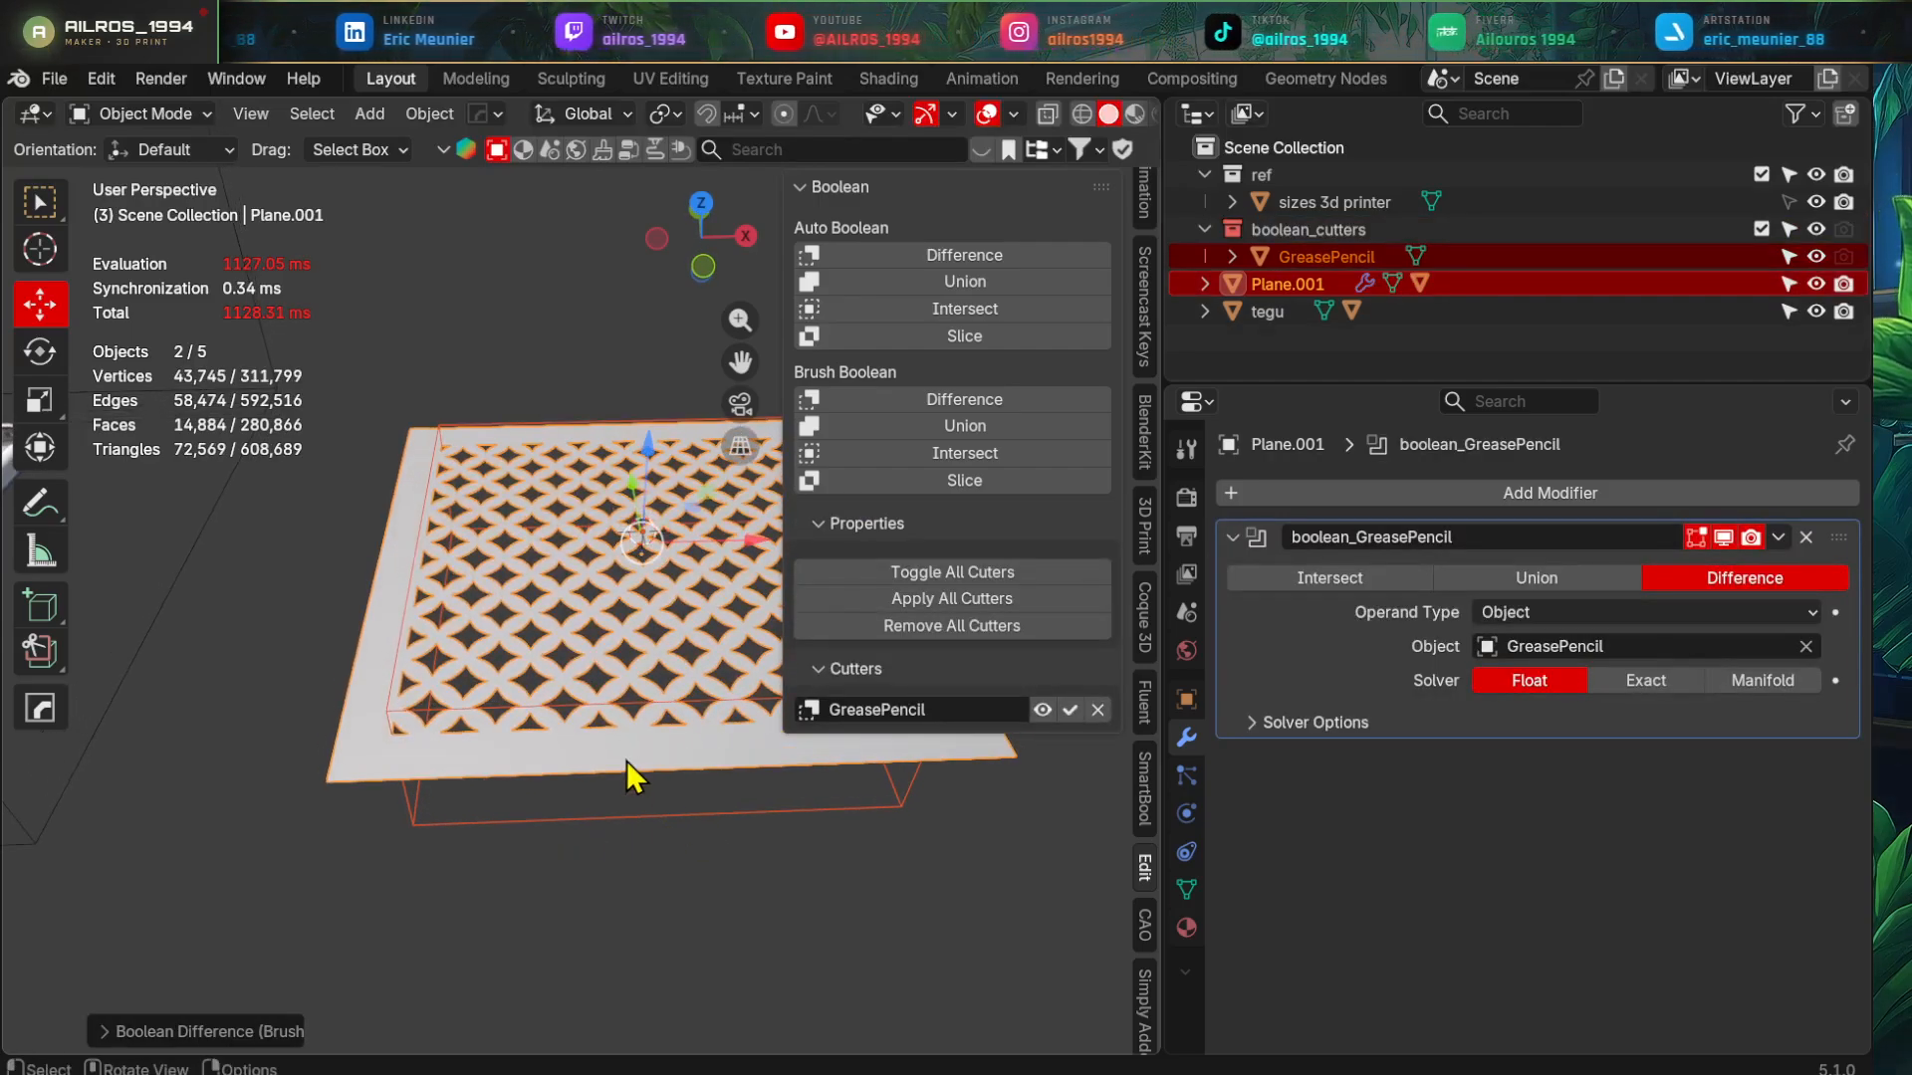
pyautogui.click(629, 774)
pyautogui.click(1233, 537)
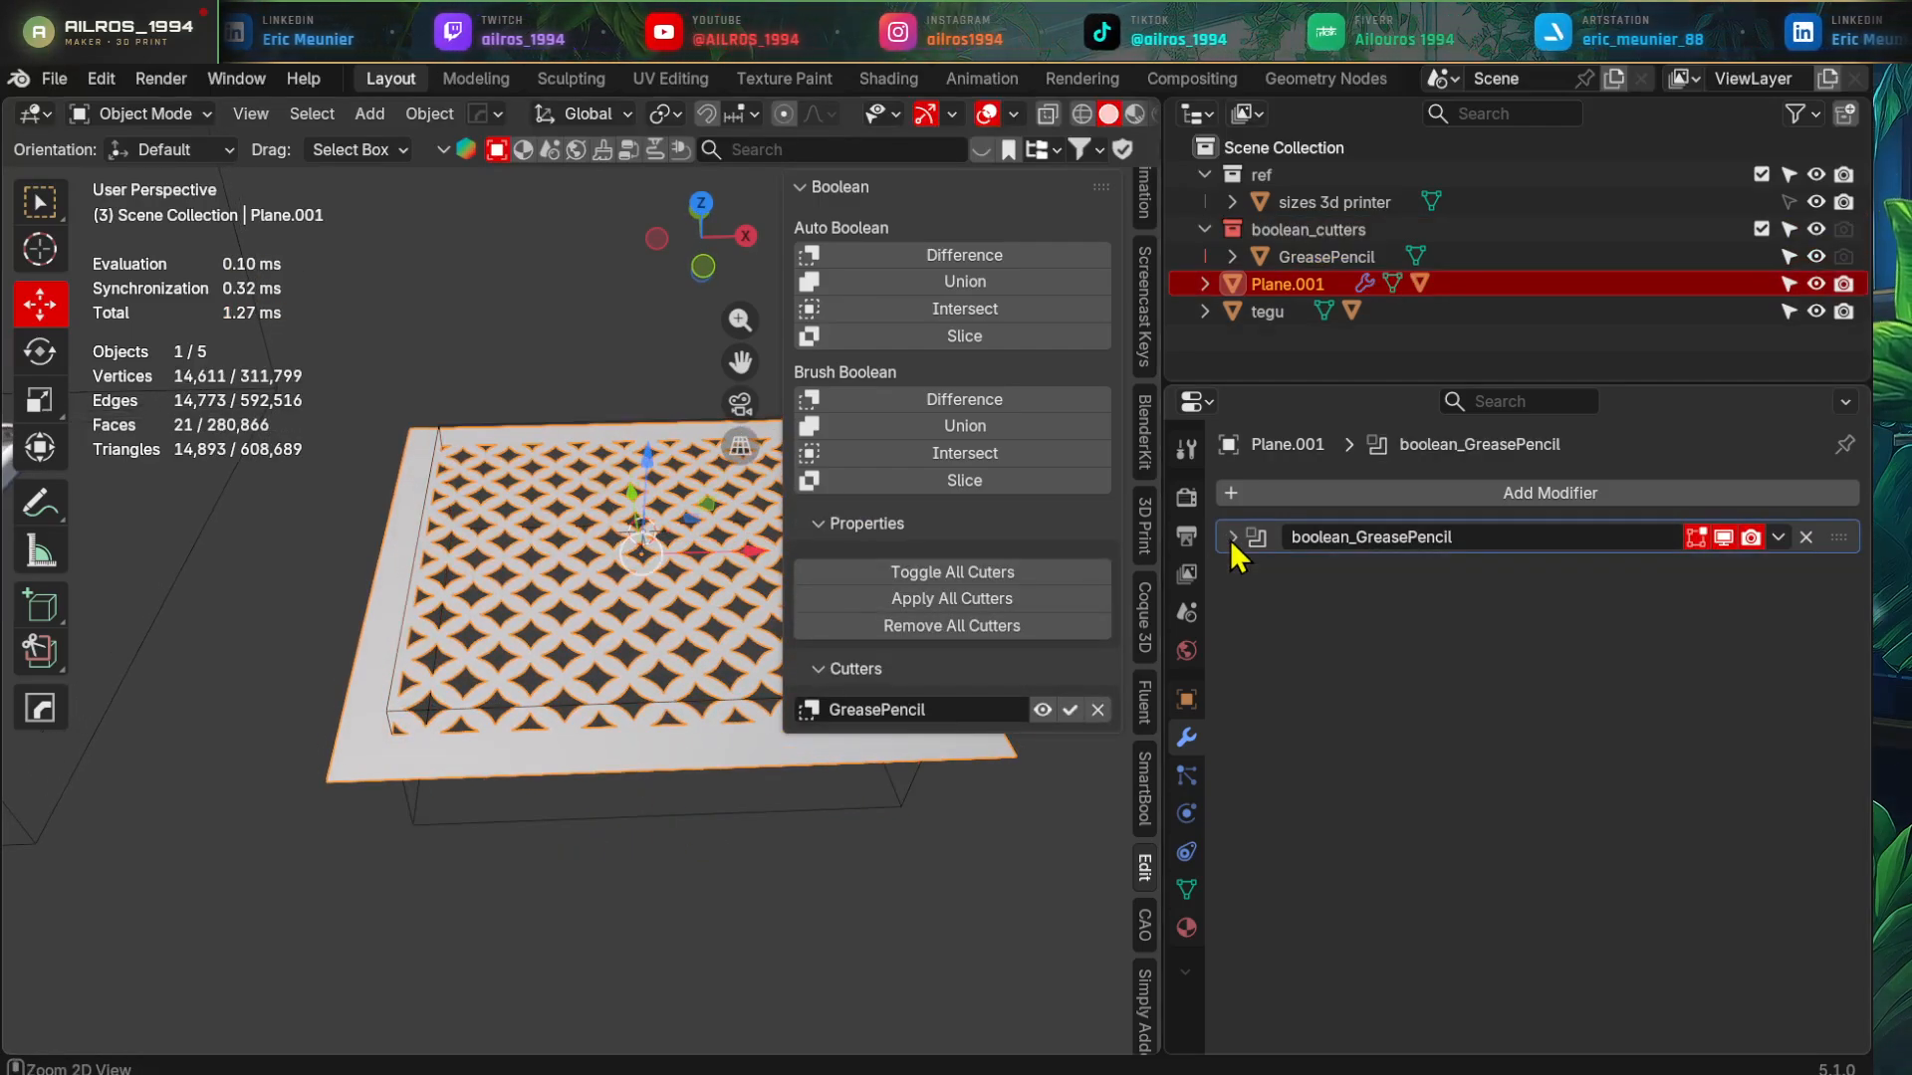
pyautogui.hotkey('ctrl', 'a')
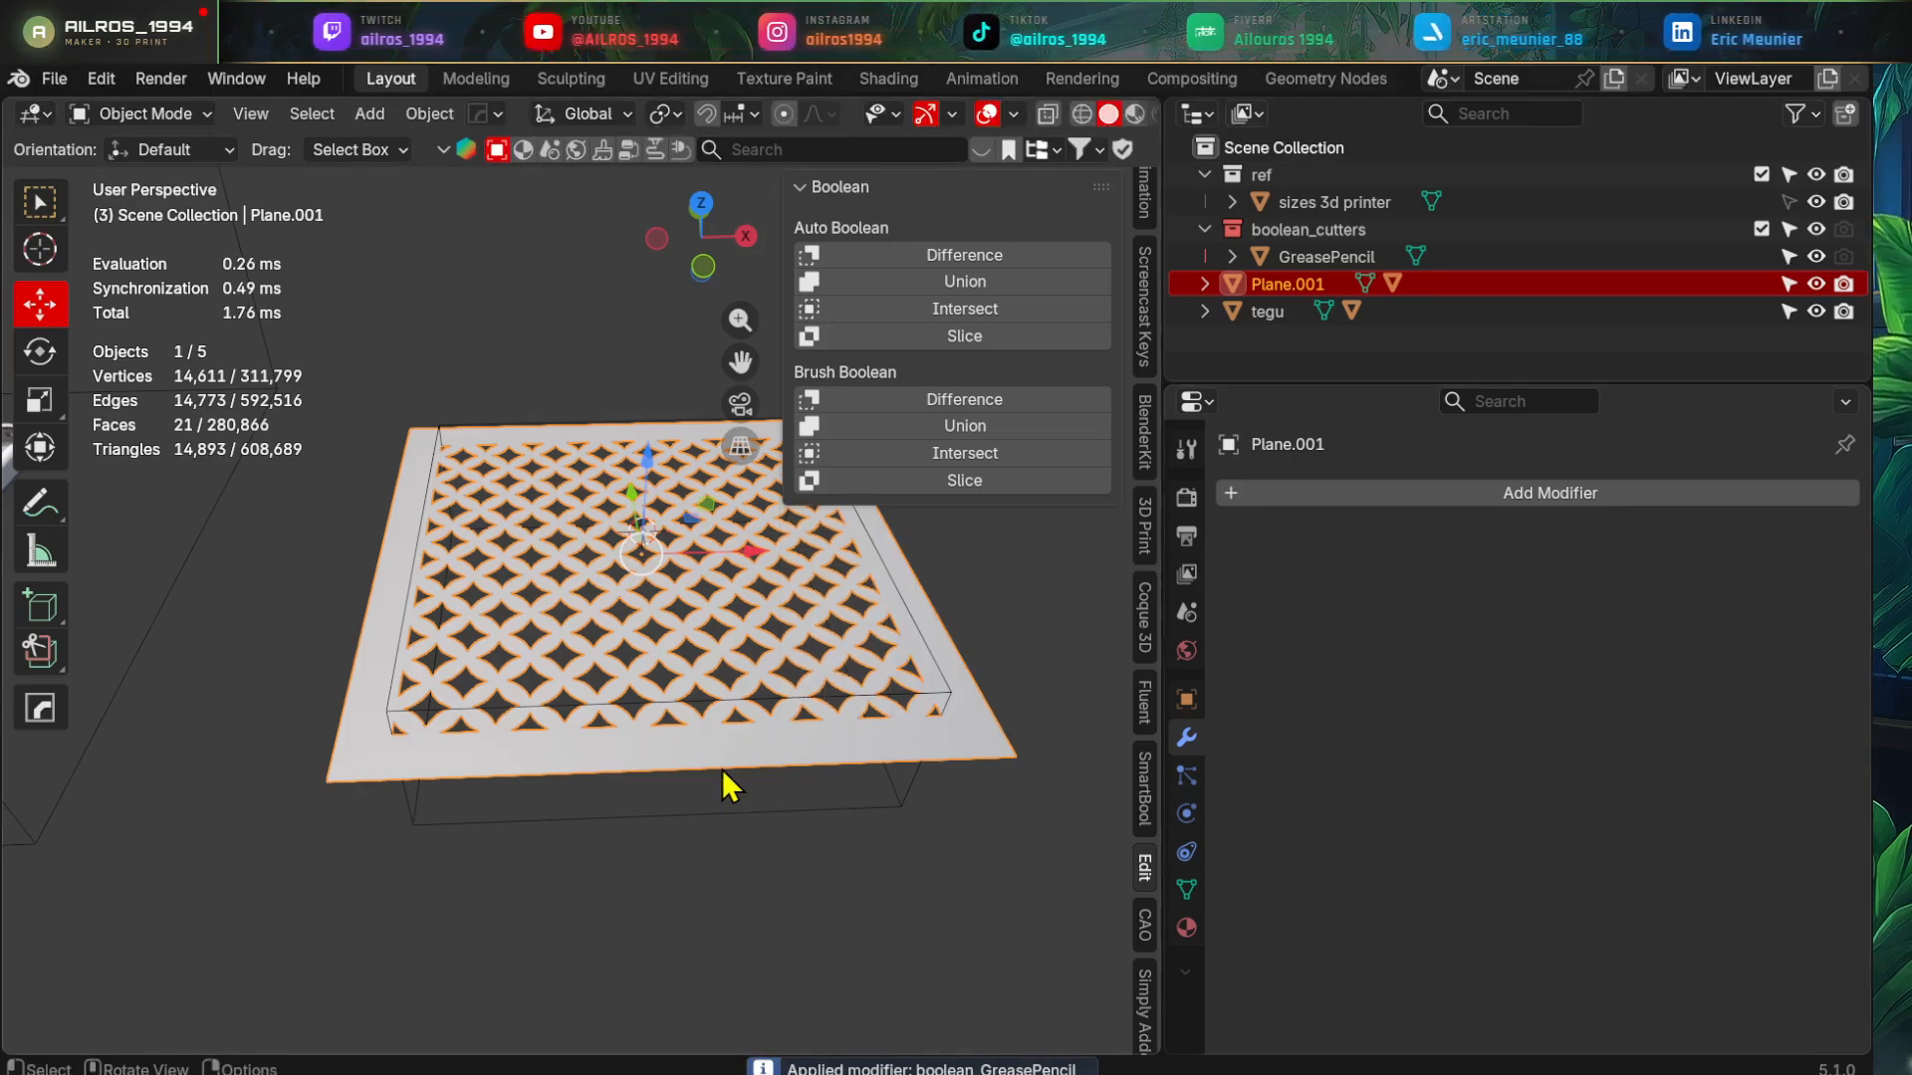
# - Delete the leftover star pattern cutter
pyautogui.click(845, 809)
pyautogui.press('x')
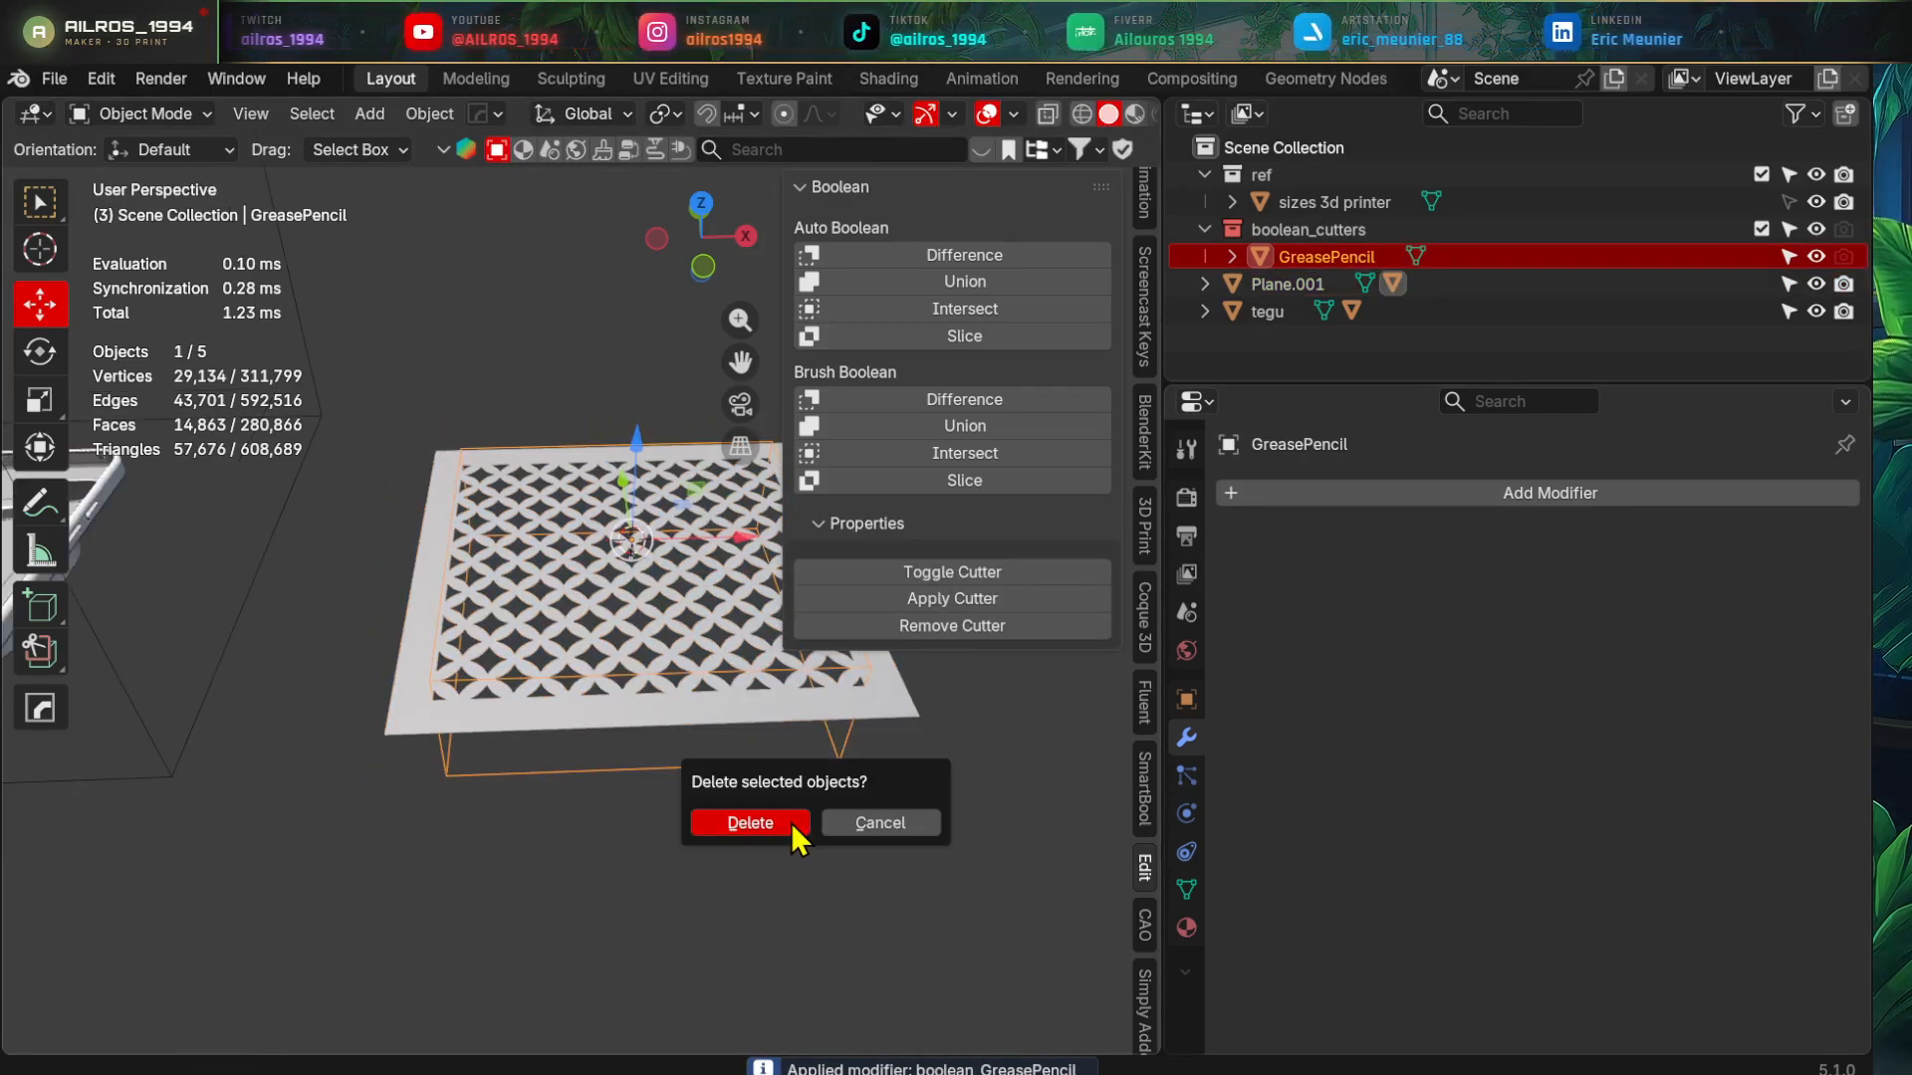
pyautogui.click(791, 834)
# - In top view, move the perforated plane over the phone case
pyautogui.press('KP_7')
pyautogui.scroll(-2, 695, 769)
pyautogui.keyDown('shift'); pyautogui.moveTo(523, 750); pyautogui.dragTo(773, 809, button='middle'); pyautogui.keyUp('shift')
pyautogui.click(876, 719)
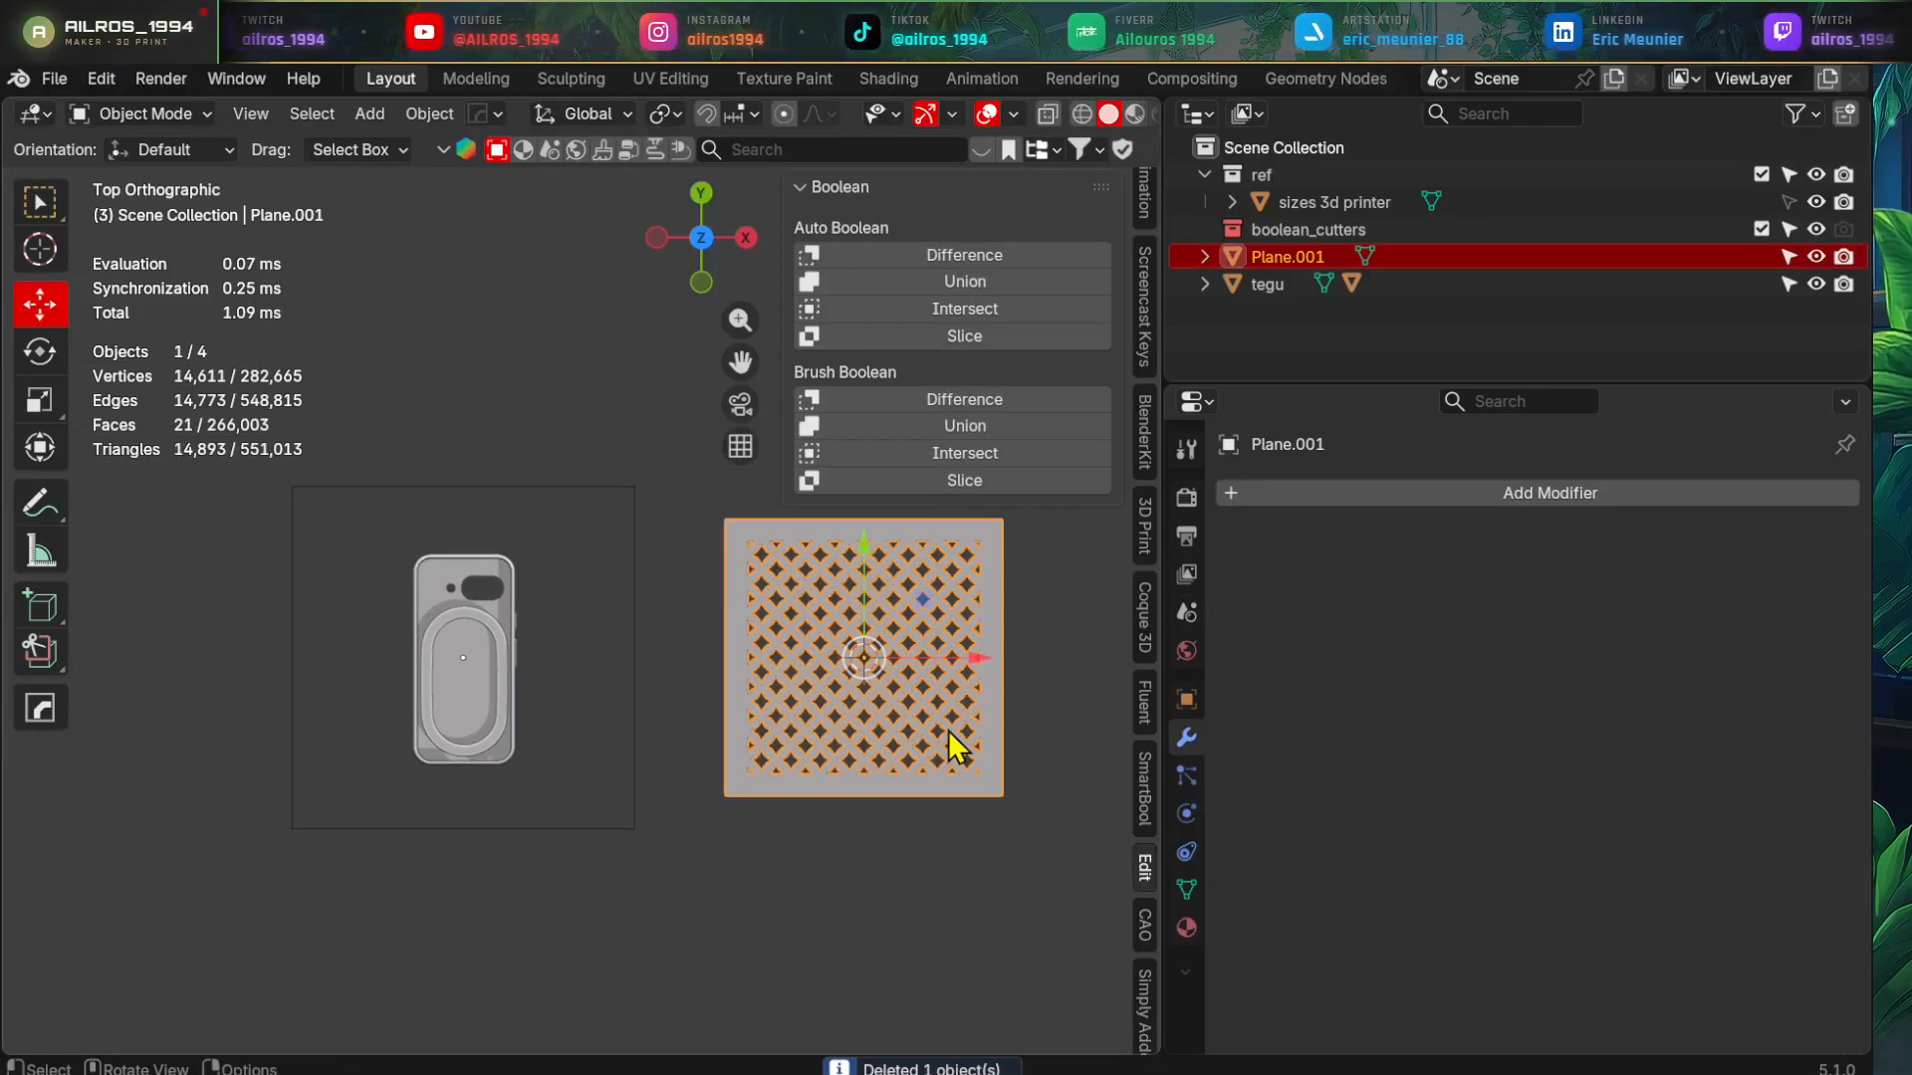
pyautogui.press('g')
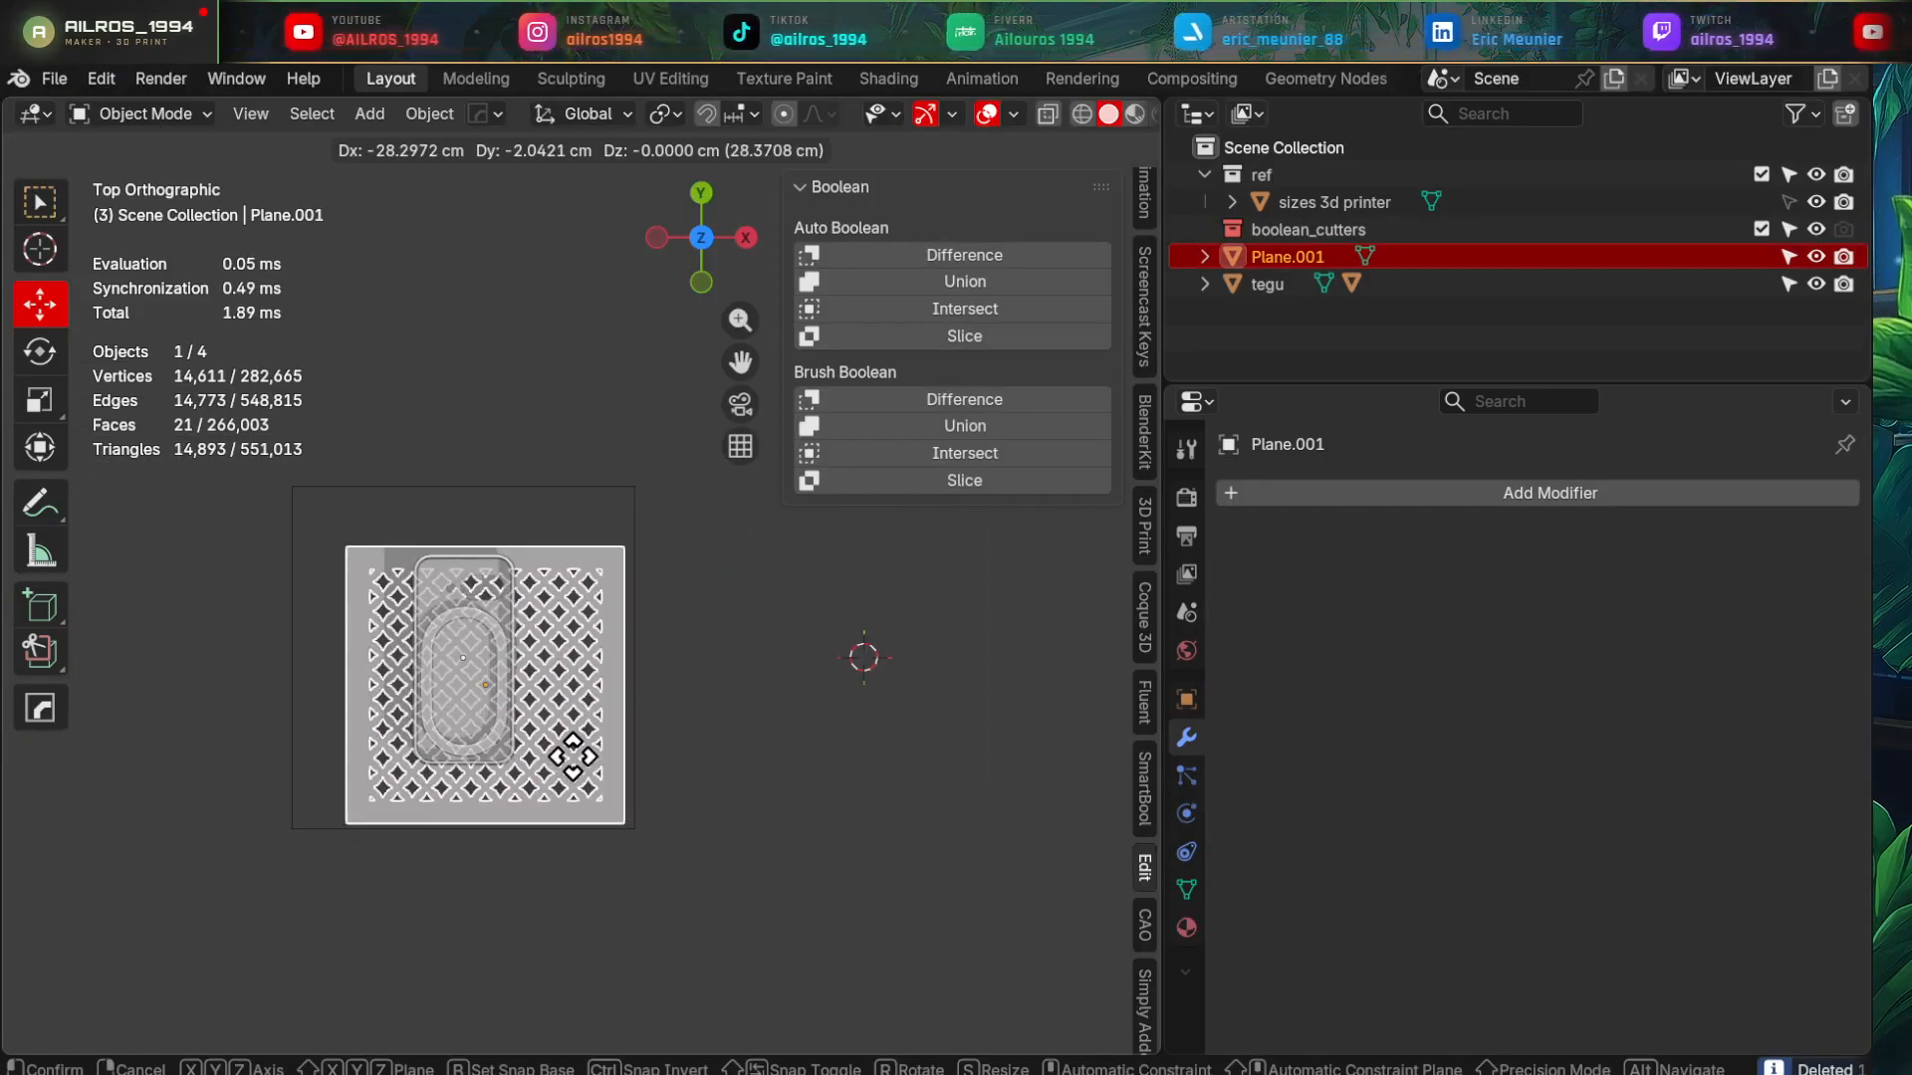
pyautogui.click(576, 786)
# - Scale the perforated plane to about 0.44 and move it over the ring on the phone case
pyautogui.scroll(2, 404, 707)
pyautogui.scroll(5, 405, 707)
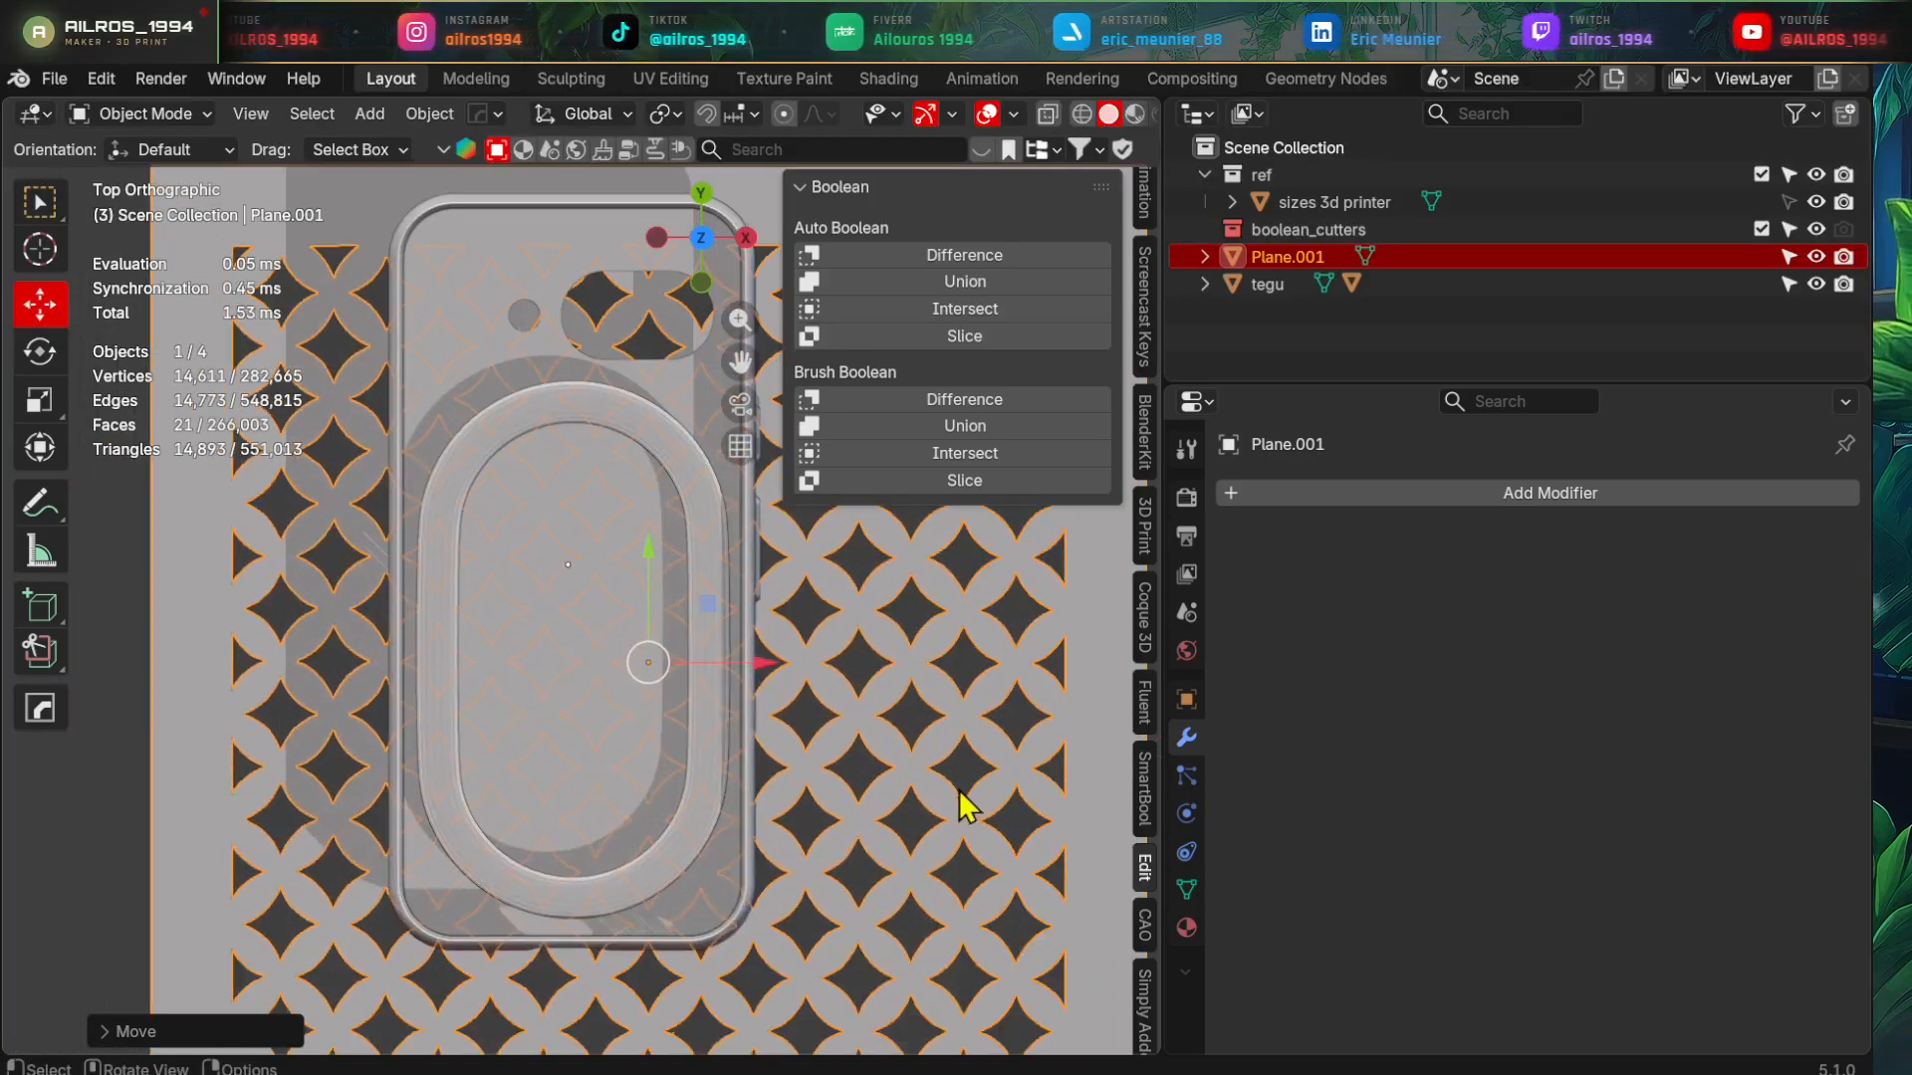
pyautogui.press('s')
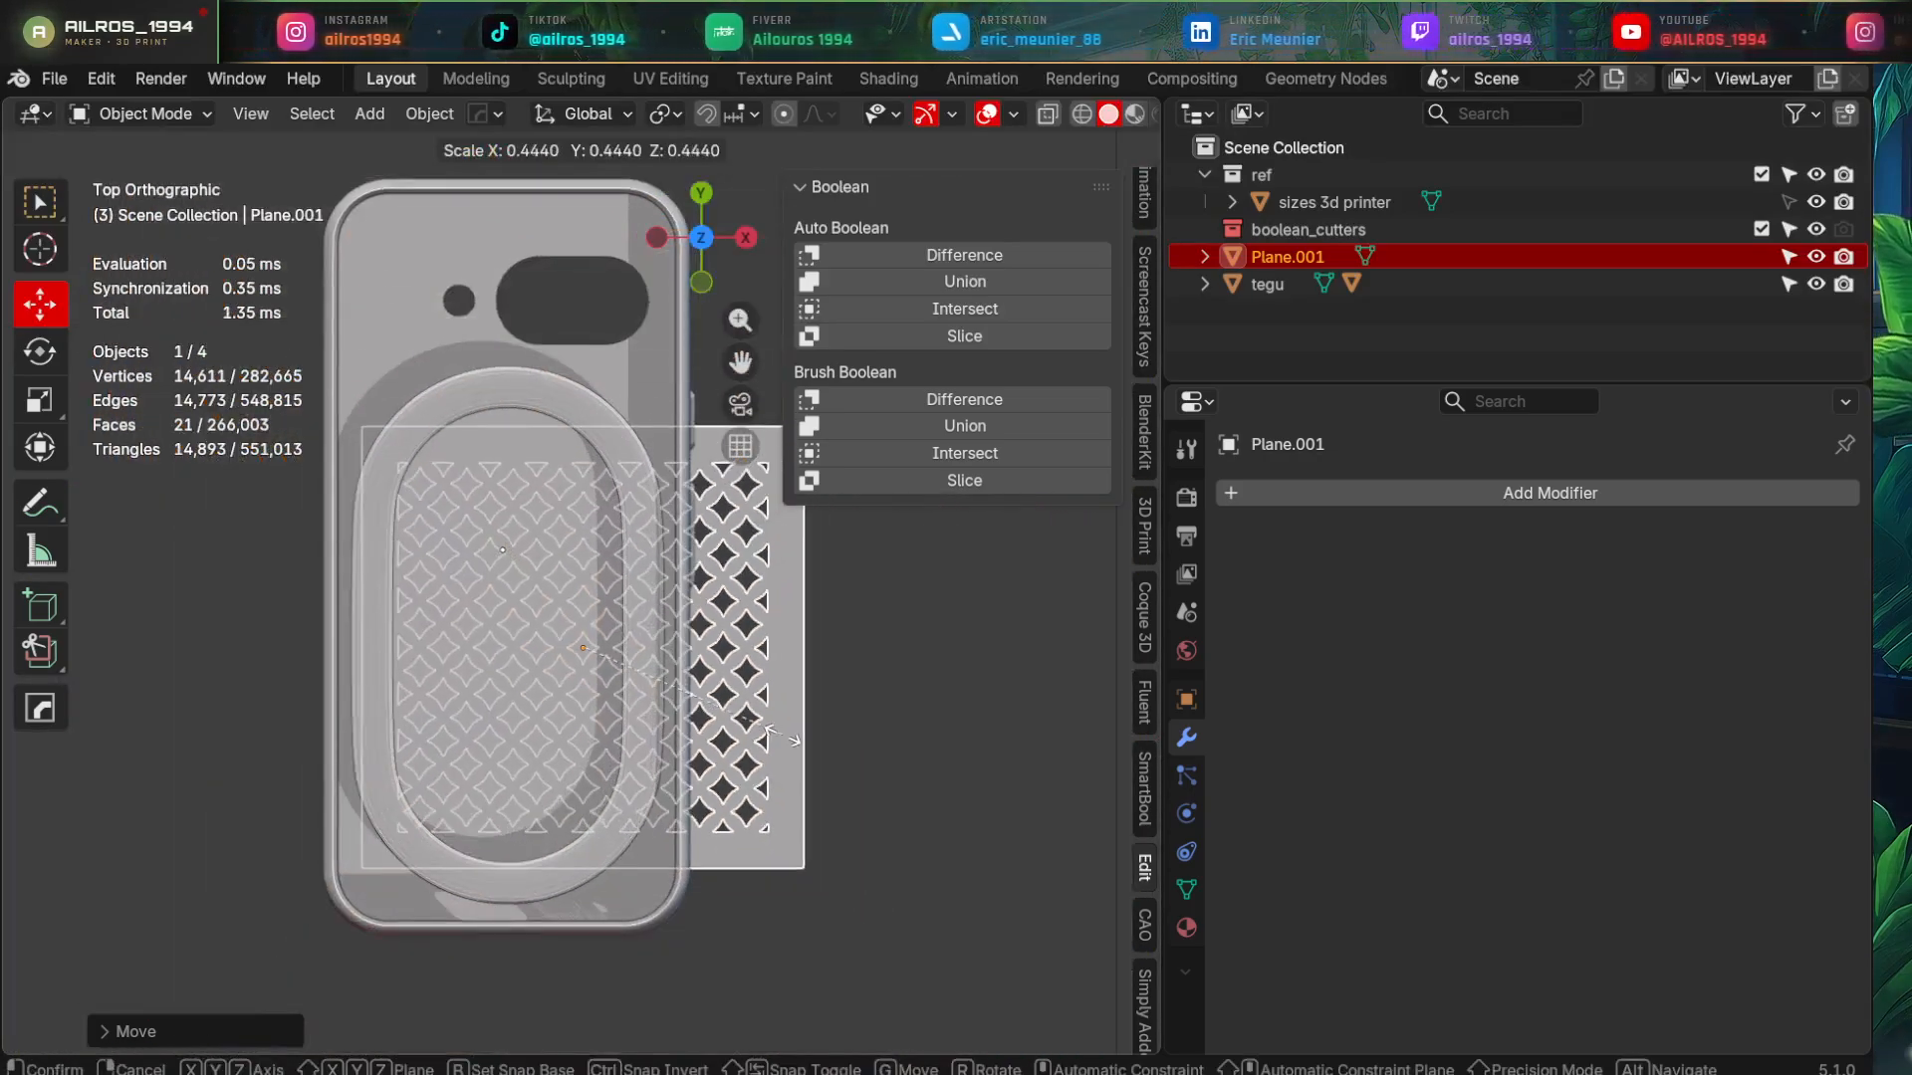
pyautogui.click(794, 722)
pyautogui.press('g')
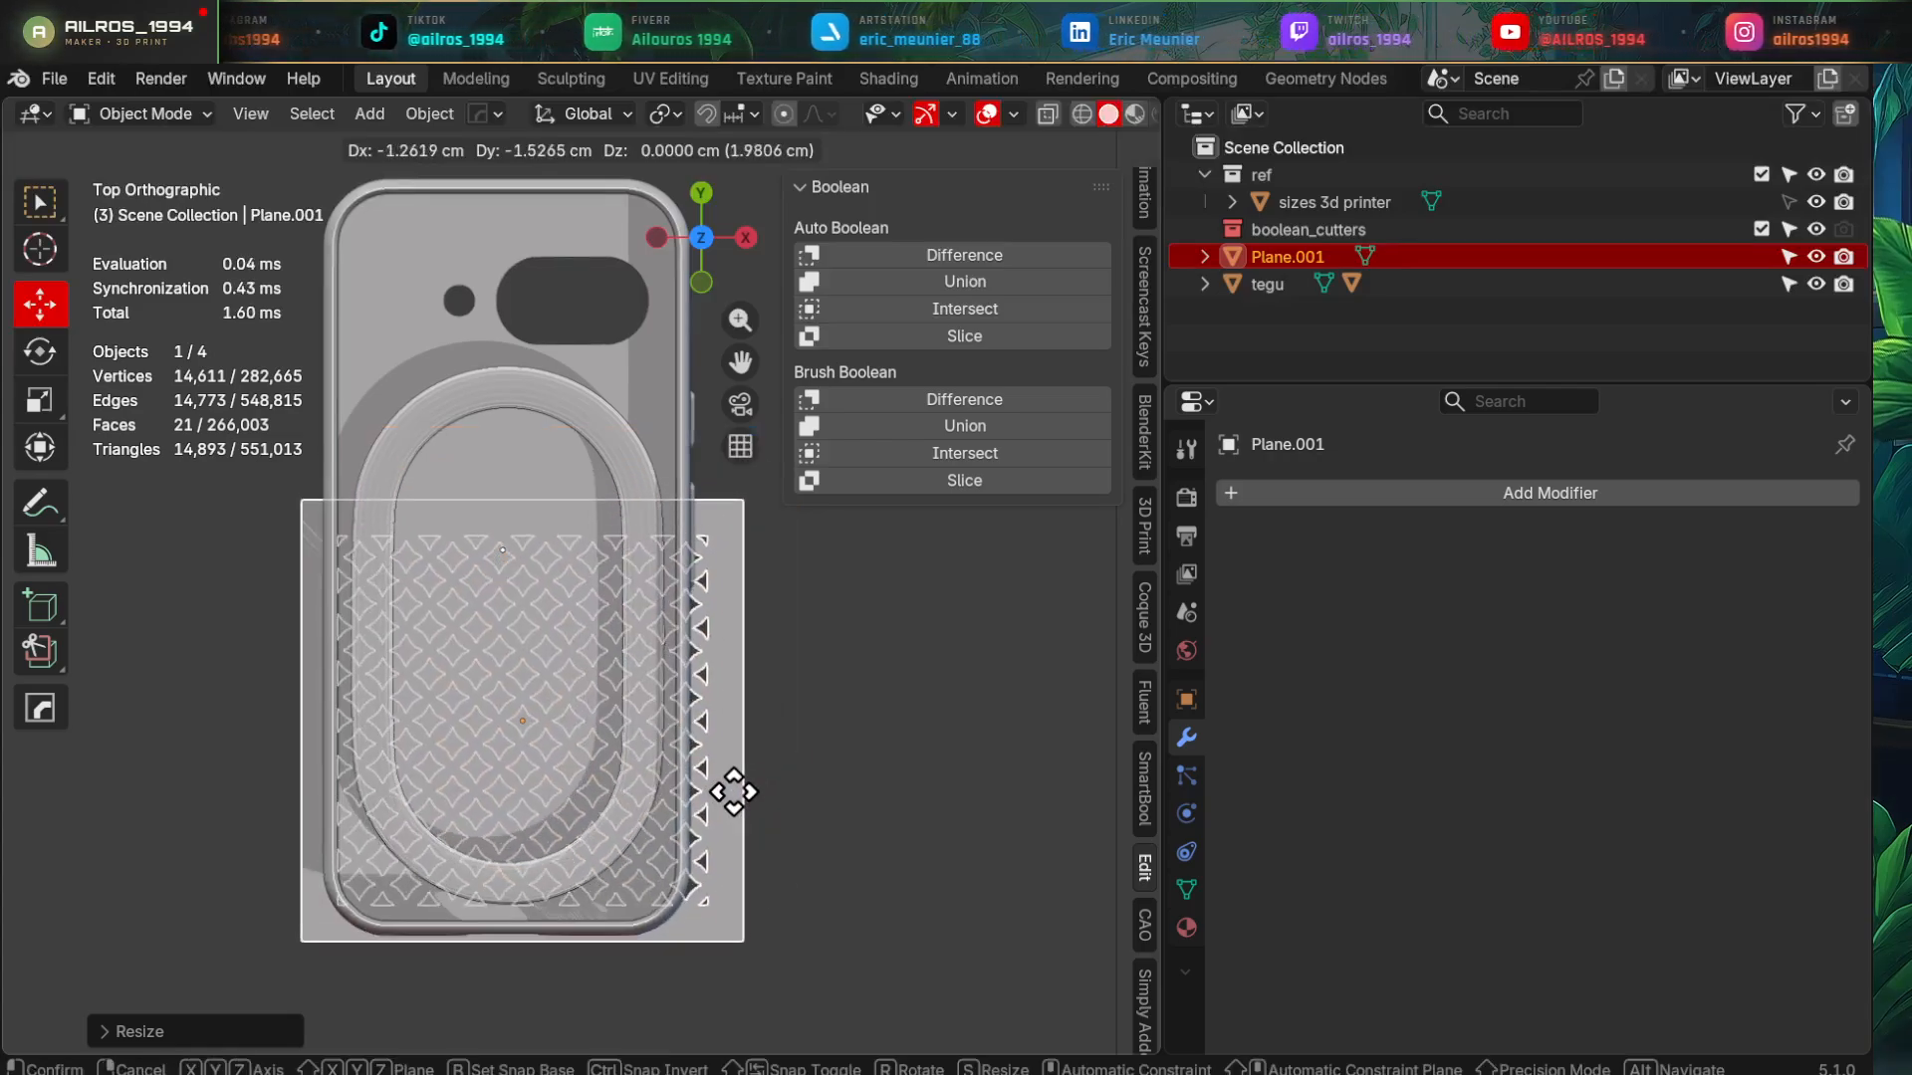
pyautogui.click(707, 689)
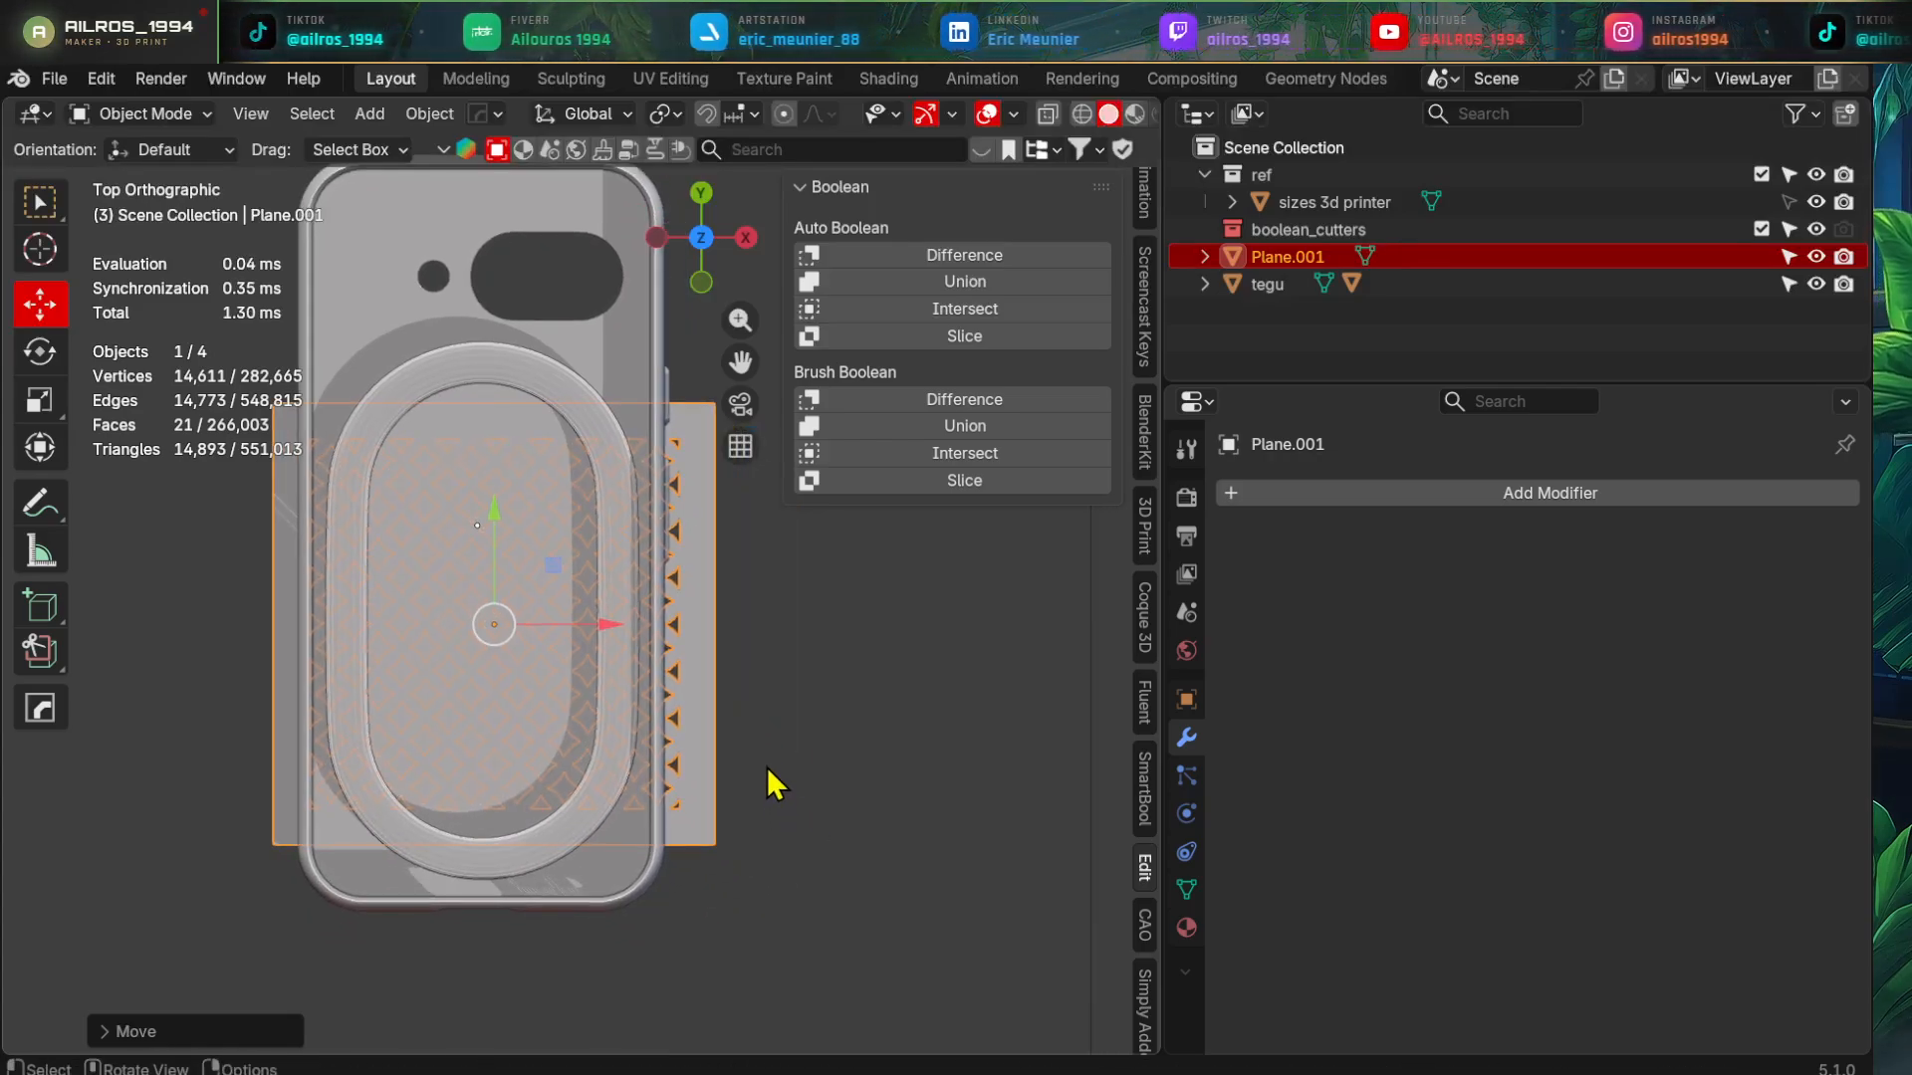
# - Stretch the perforated plane along Y by about 1.55 to span the full height of the ring
pyautogui.press('s')
pyautogui.press('y')
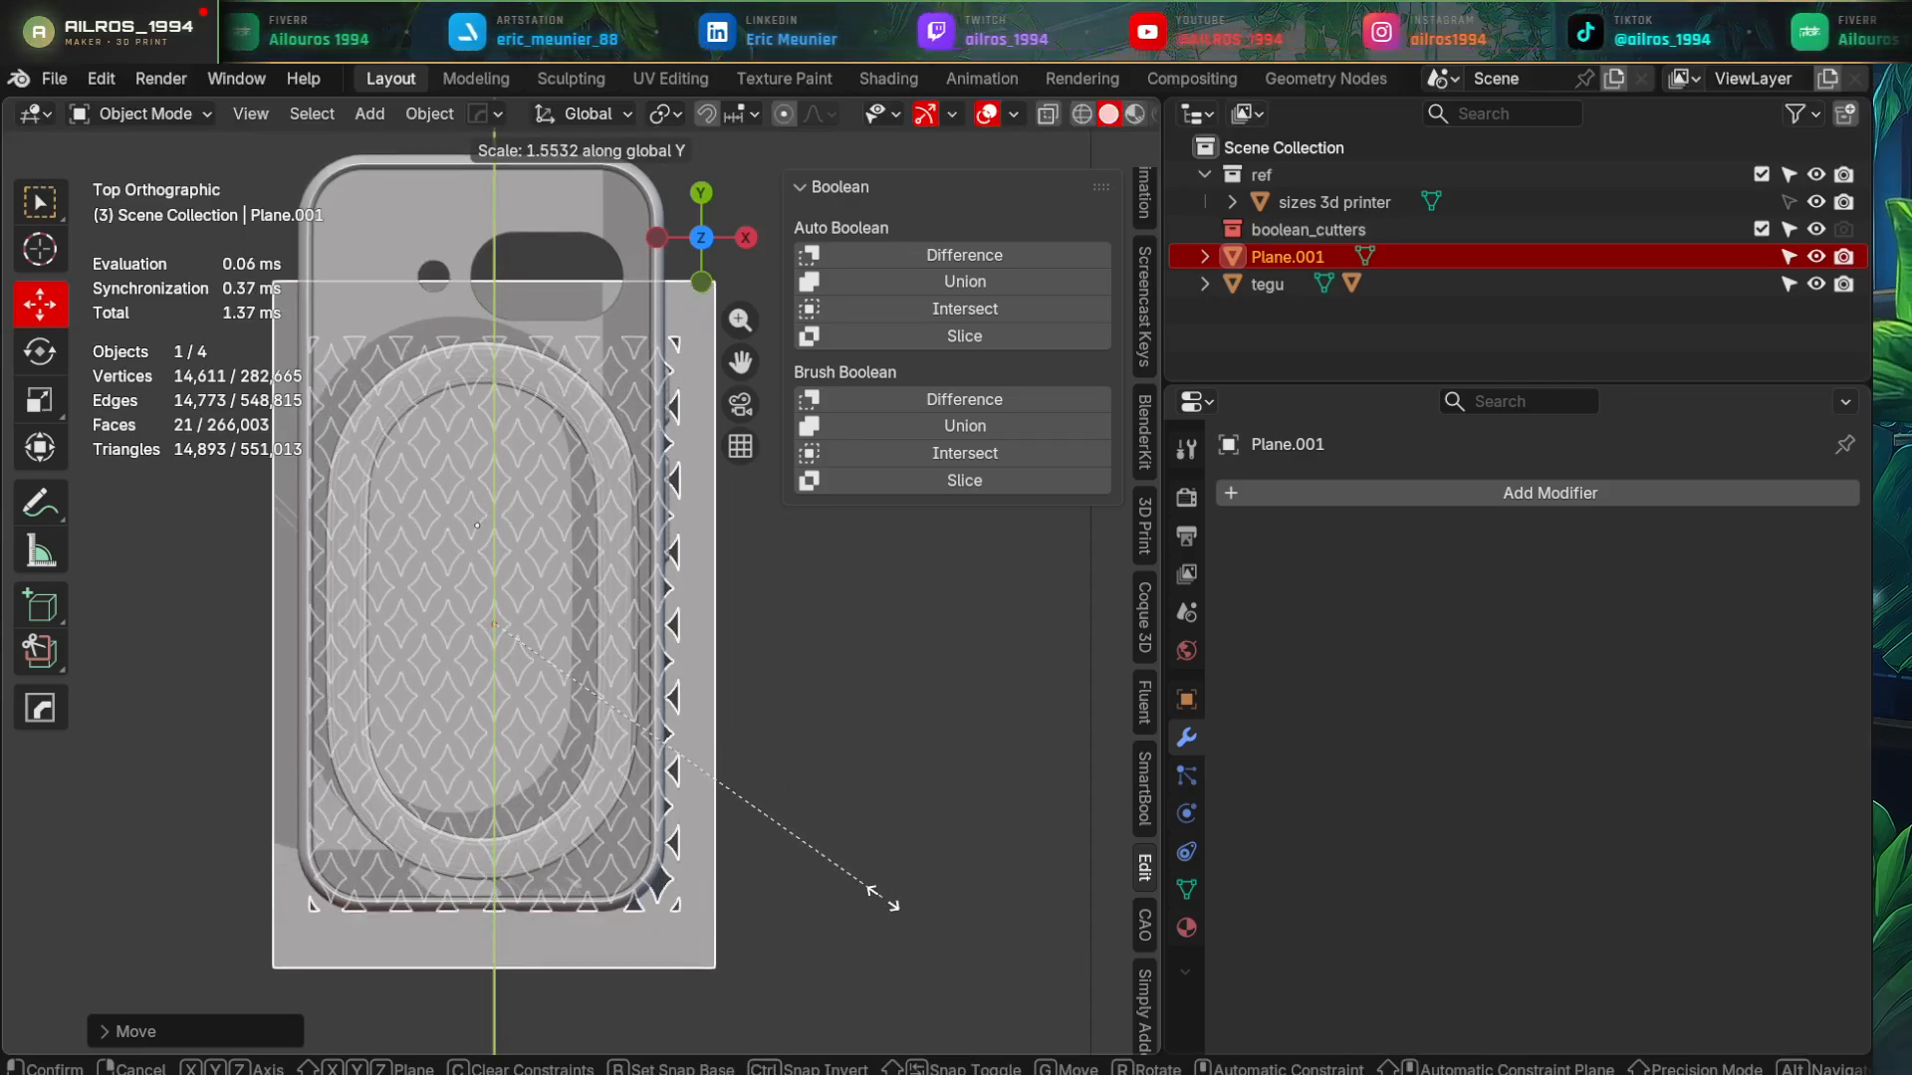
pyautogui.click(738, 900)
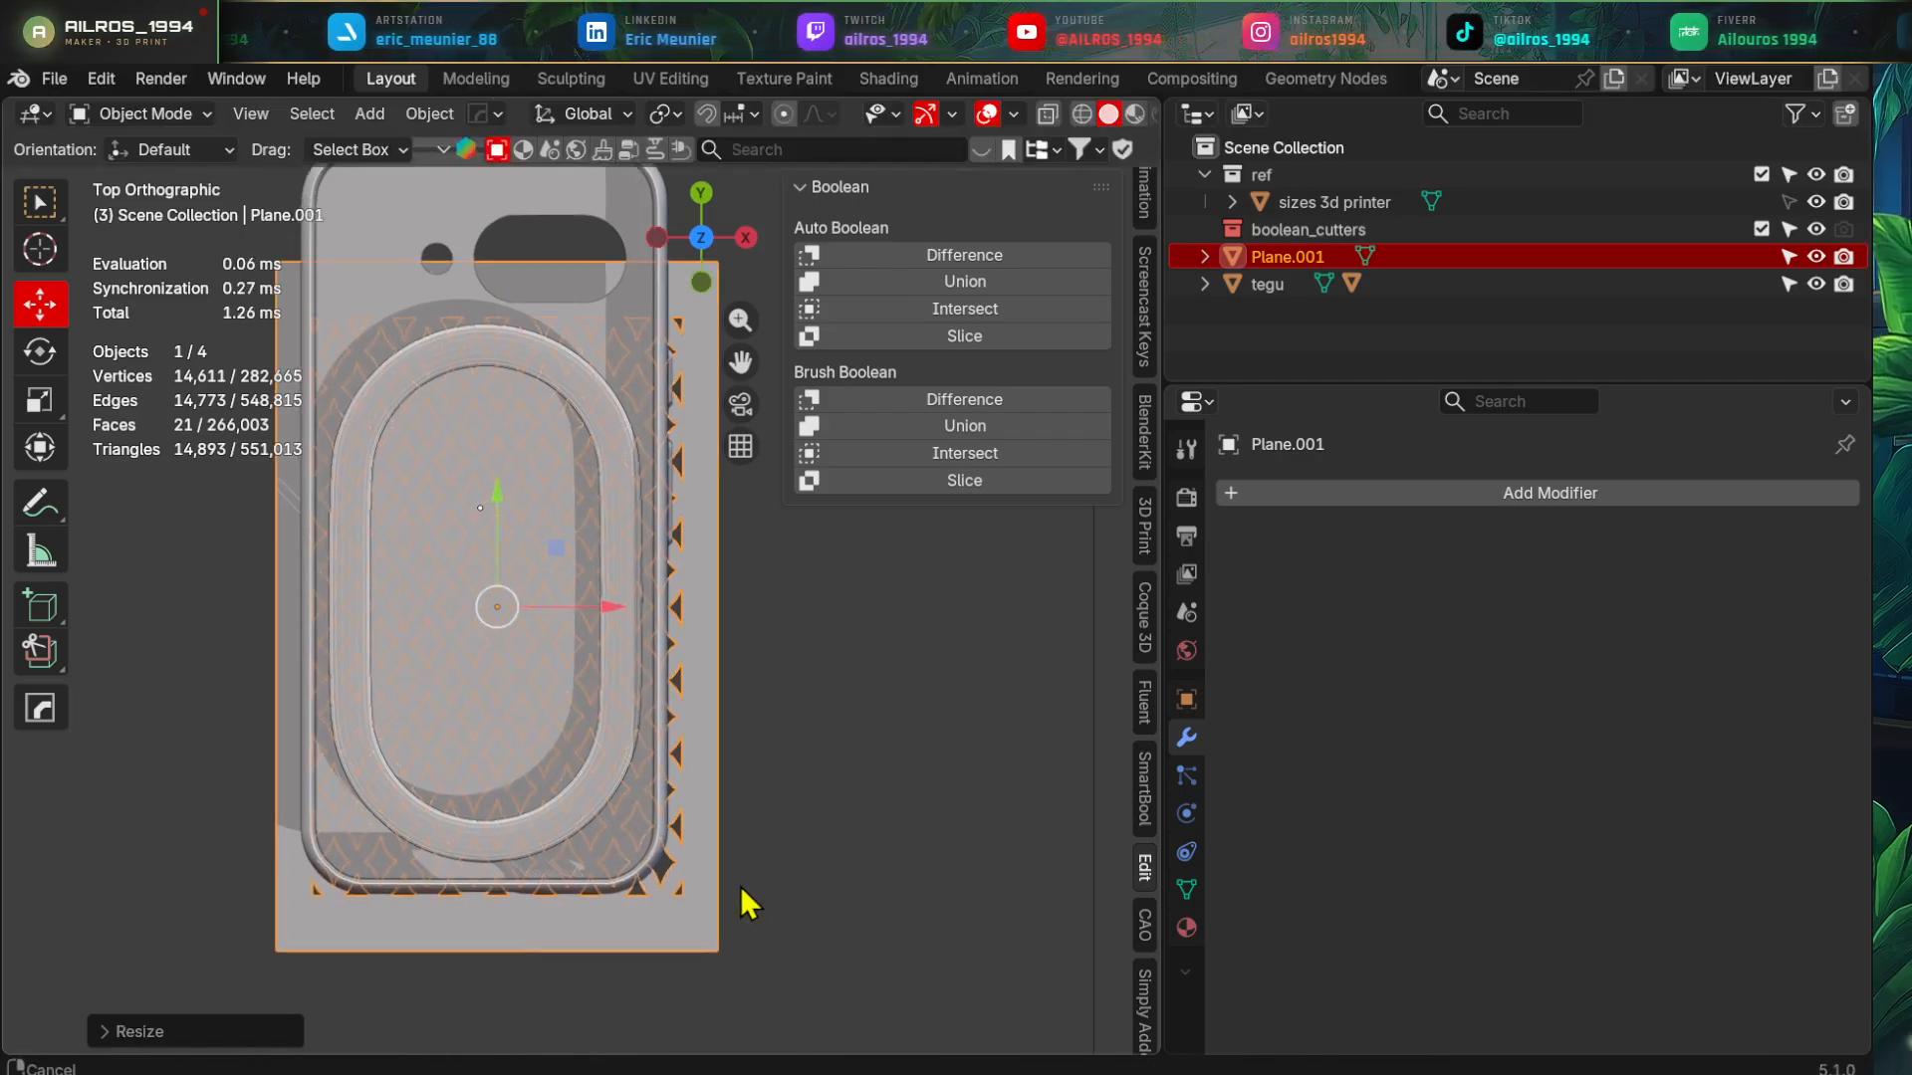
# - In front view, adjust the perforated plane's height along Z to pass through the ring
pyautogui.moveTo(738, 900); pyautogui.dragTo(677, 700, button='middle')
pyautogui.press('KP_7')
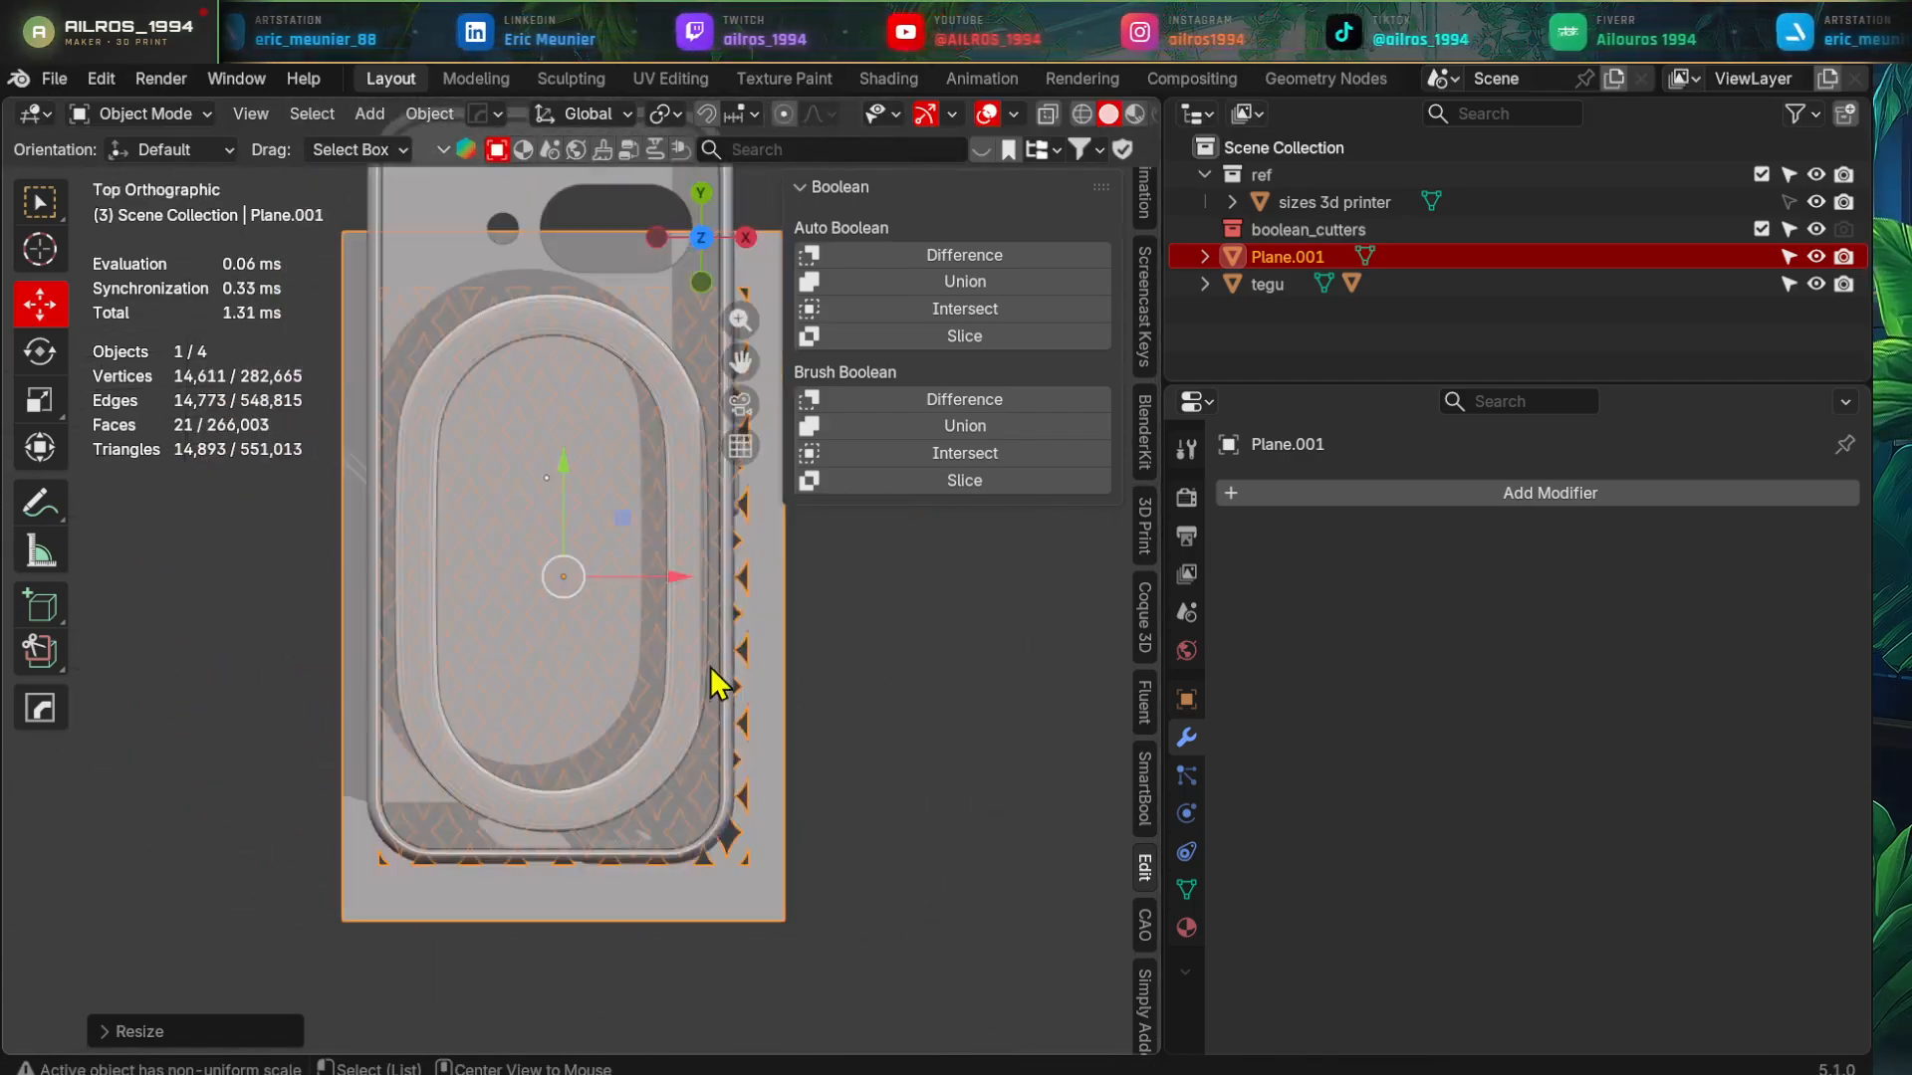
pyautogui.press('KP_1')
pyautogui.keyDown('shift'); pyautogui.moveTo(624, 494); pyautogui.dragTo(625, 587, button='middle'); pyautogui.keyUp('shift')
pyautogui.moveTo(560, 508)
pyautogui.mouseDown()
pyautogui.moveTo(558, 456)
pyautogui.moveTo(583, 485)
pyautogui.mouseUp()
pyautogui.moveTo(583, 485); pyautogui.dragTo(526, 672, button='middle')
# - Use the ring as cutter on the perforated plane with a Brush Boolean Difference
pyautogui.click(526, 672)
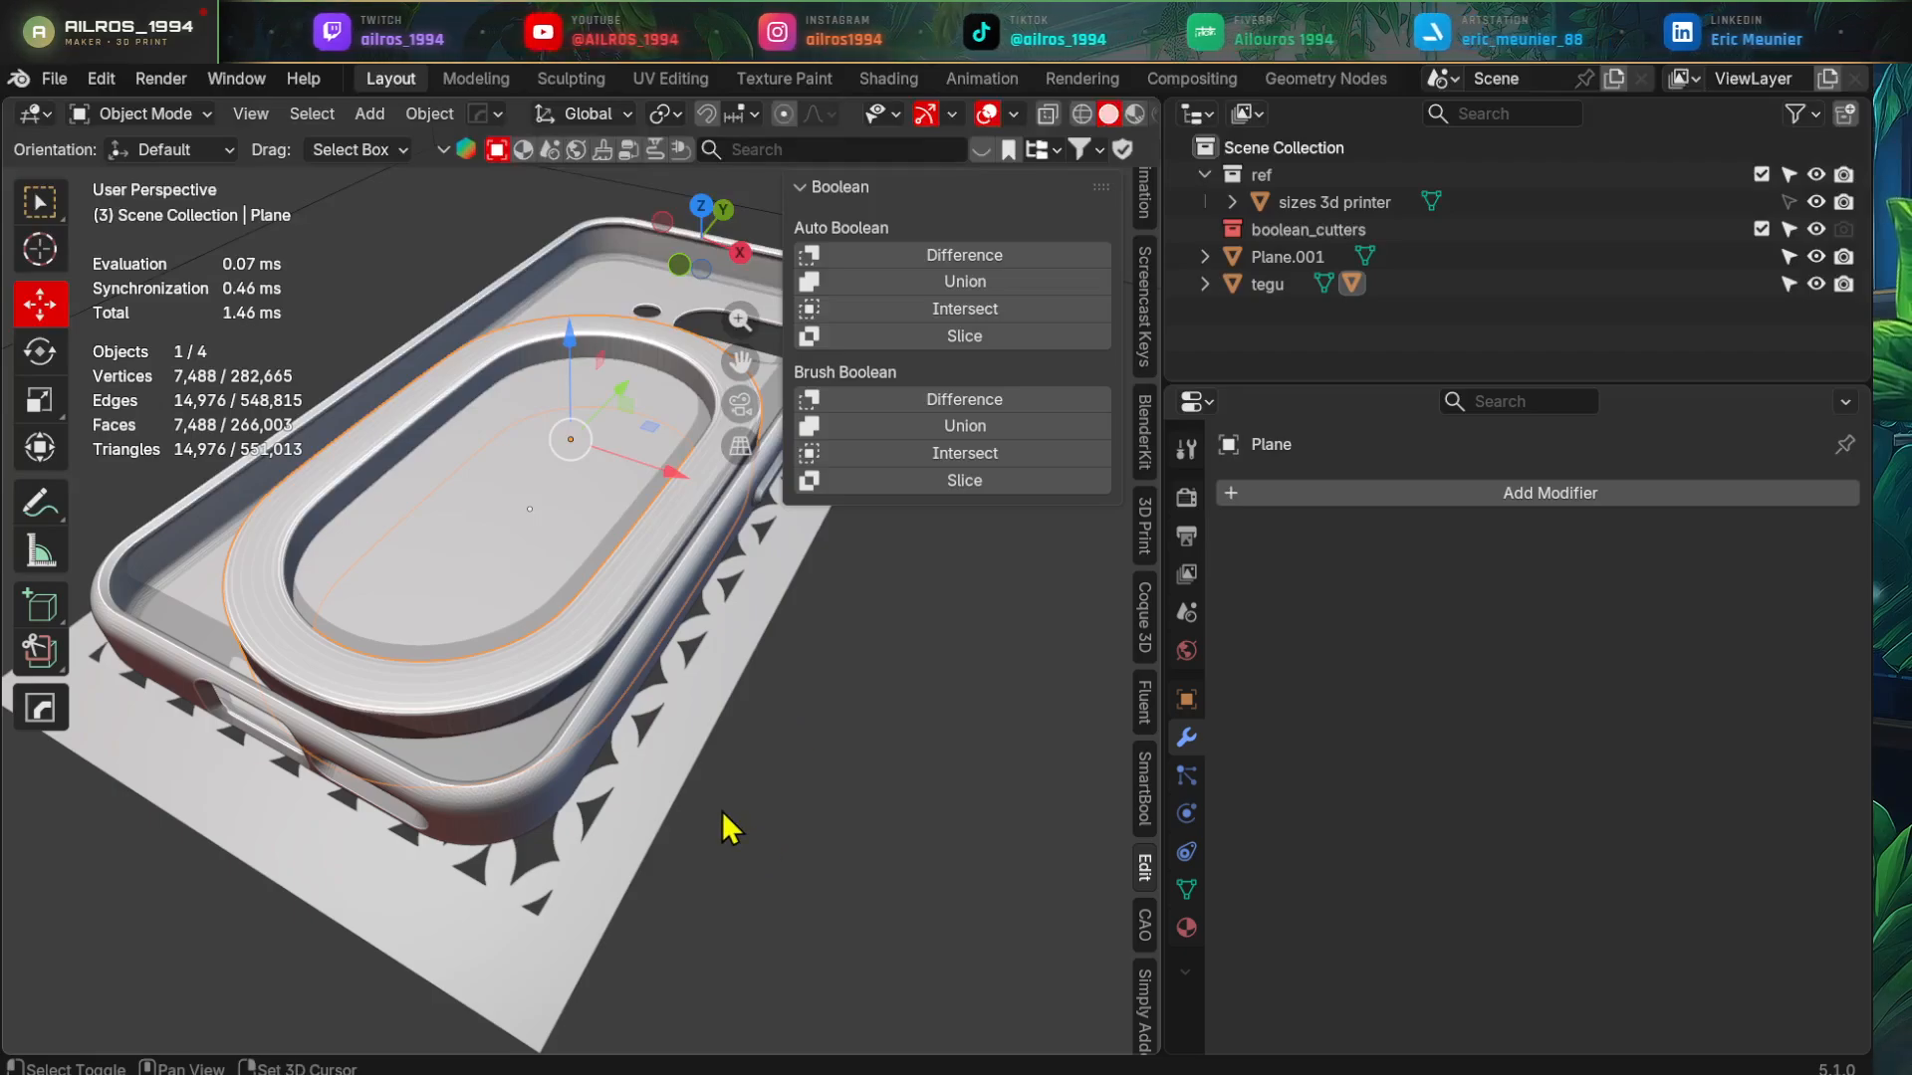
pyautogui.keyDown('shift'); pyautogui.click(683, 777); pyautogui.keyUp('shift')
pyautogui.moveTo(683, 777); pyautogui.dragTo(739, 792, button='middle')
pyautogui.hotkey('shift', 'ctrl', 'b')
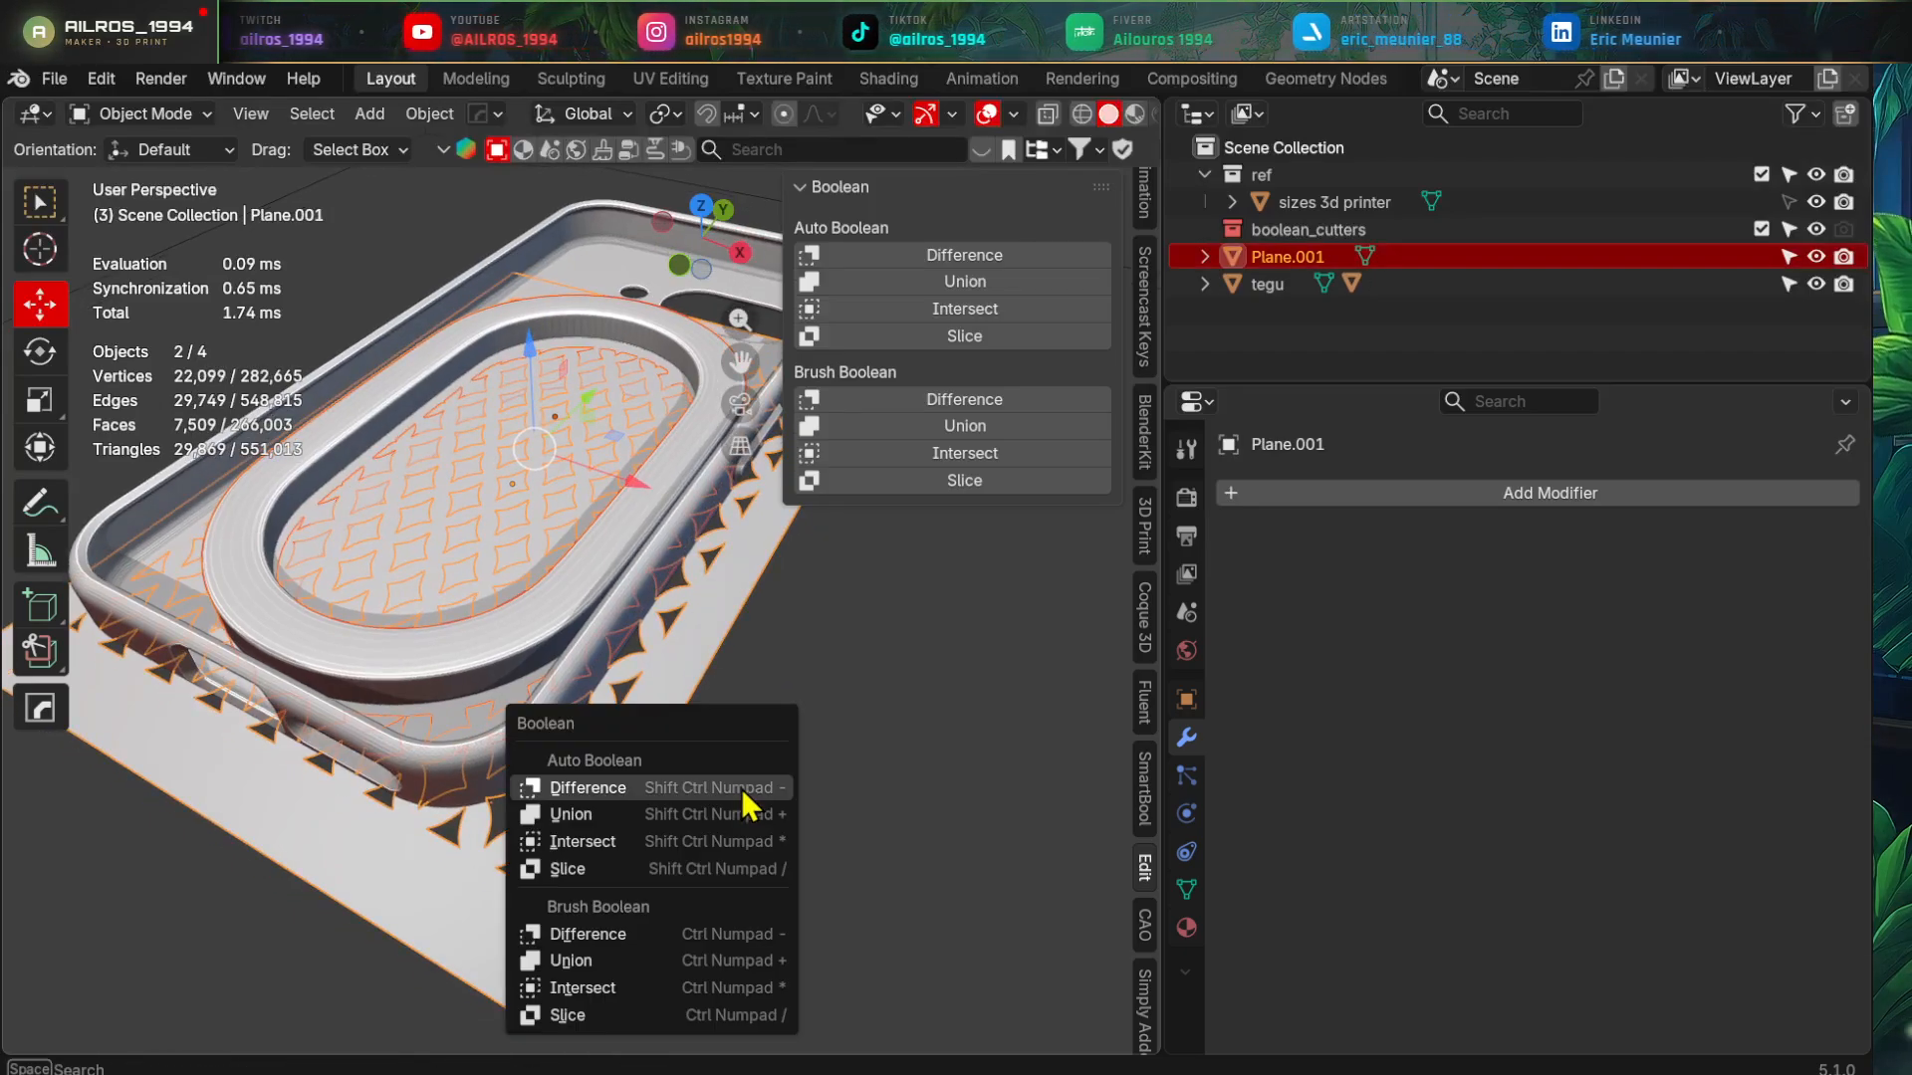
pyautogui.click(707, 934)
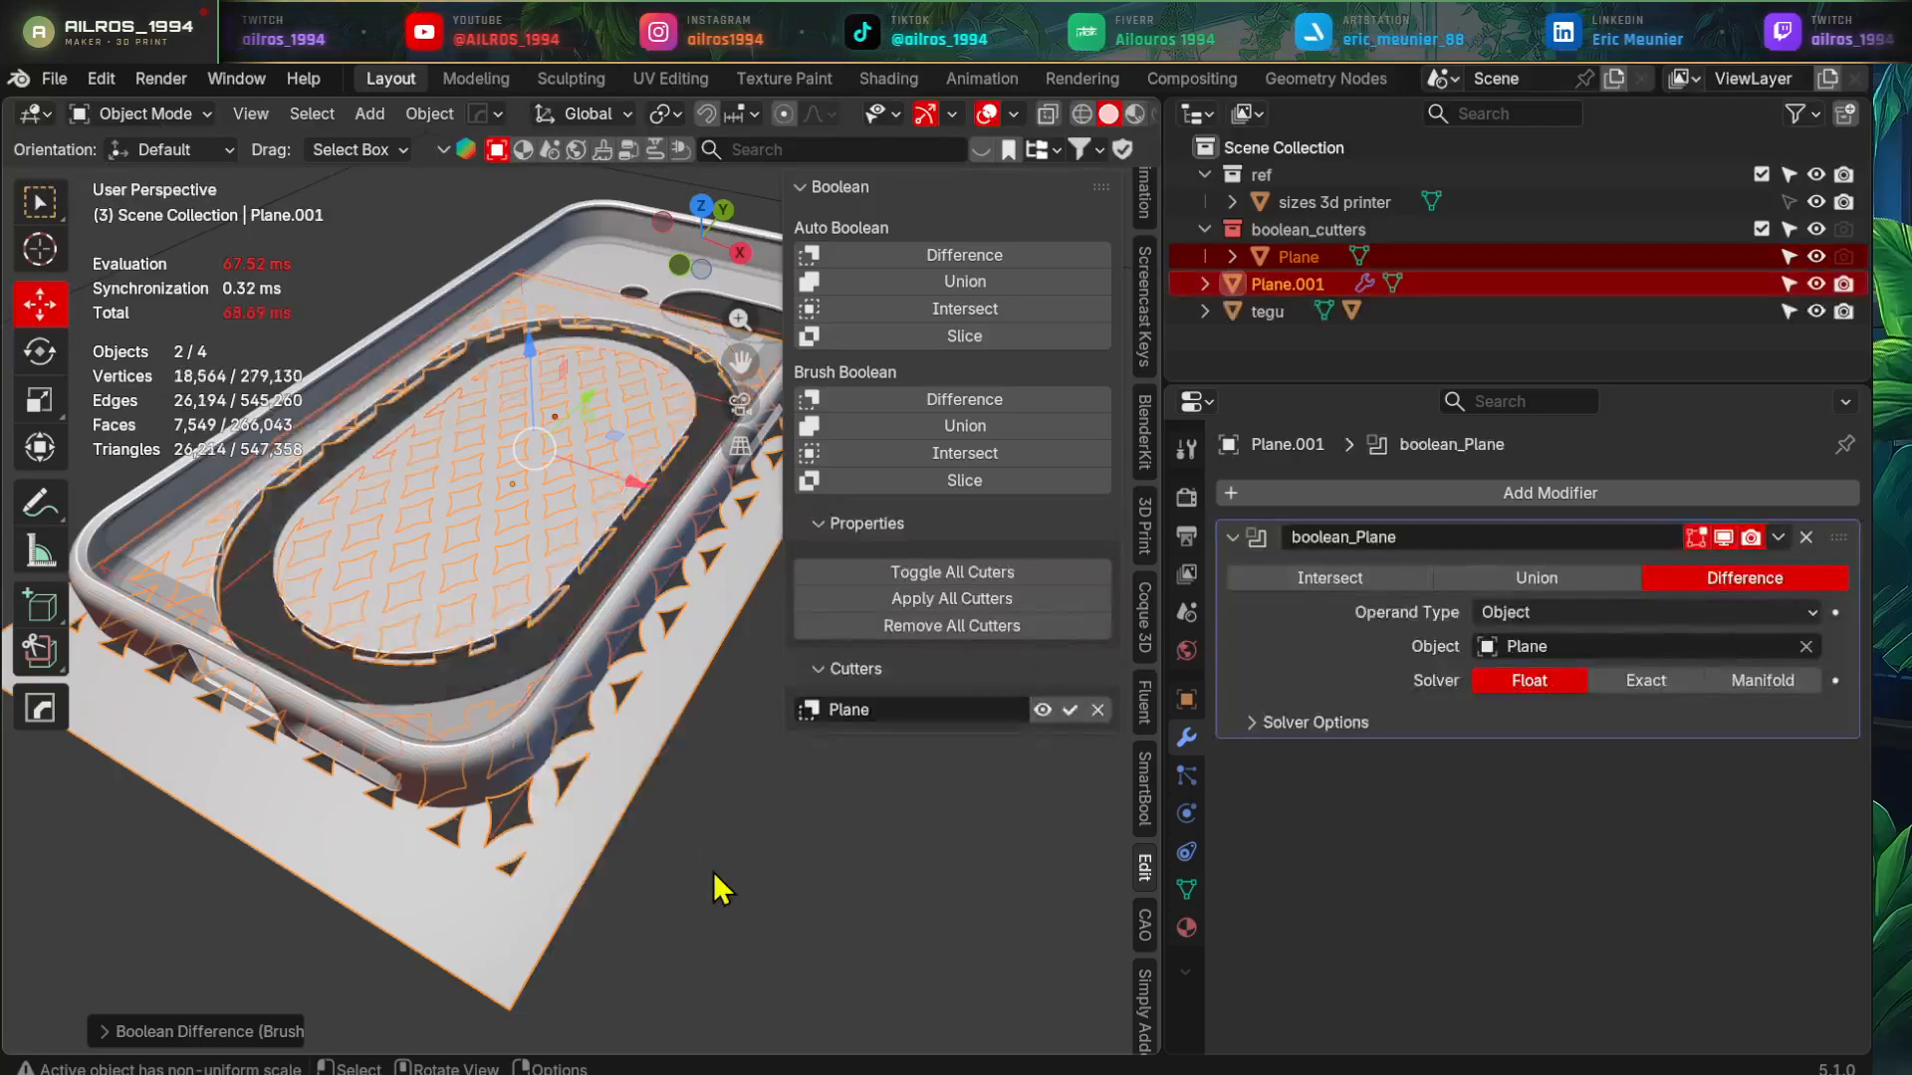
# - Switch the perforated plane's boolean_Plane modifier to Intersect and collapse its settings
pyautogui.moveTo(714, 874); pyautogui.dragTo(726, 803, button='middle')
pyautogui.moveTo(499, 726); pyautogui.dragTo(756, 739, button='middle')
pyautogui.click(1335, 582)
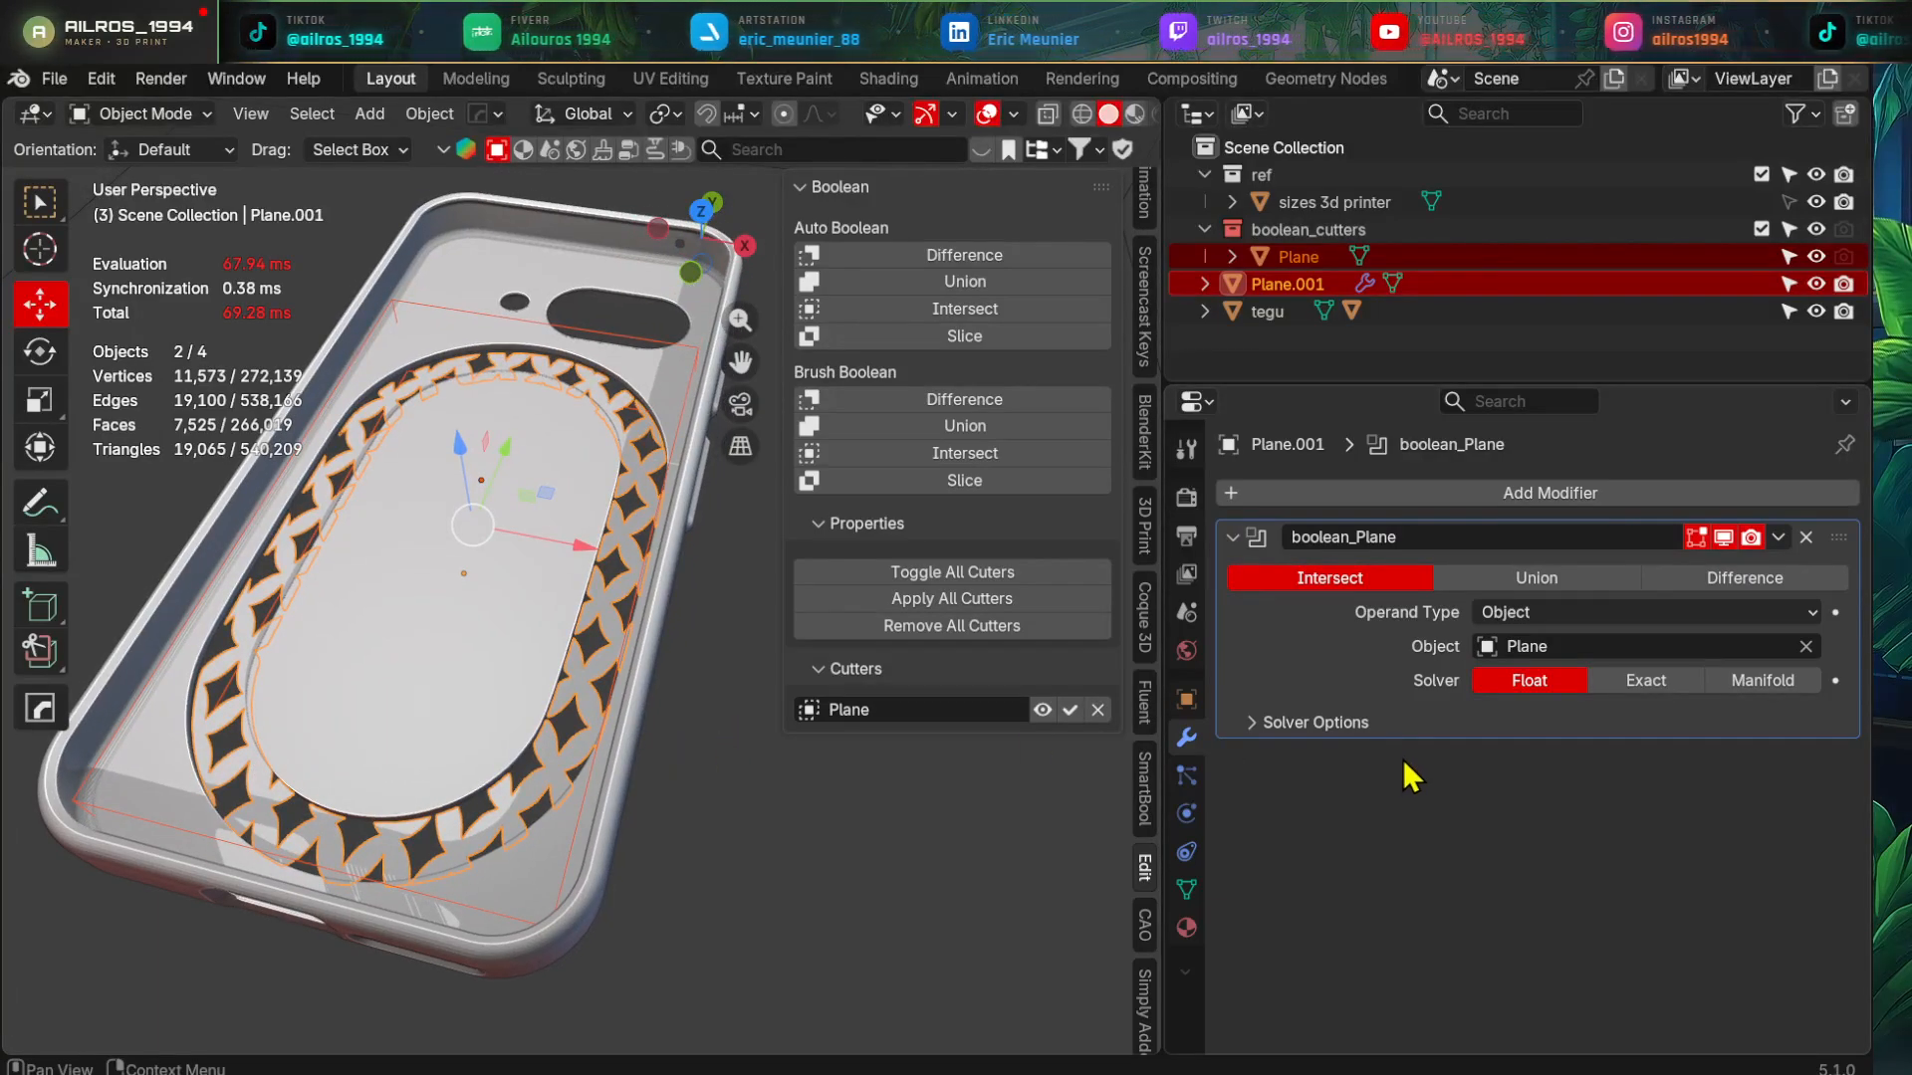
pyautogui.keyDown('shift'); pyautogui.moveTo(701, 802); pyautogui.dragTo(700, 759, button='middle'); pyautogui.keyUp('shift')
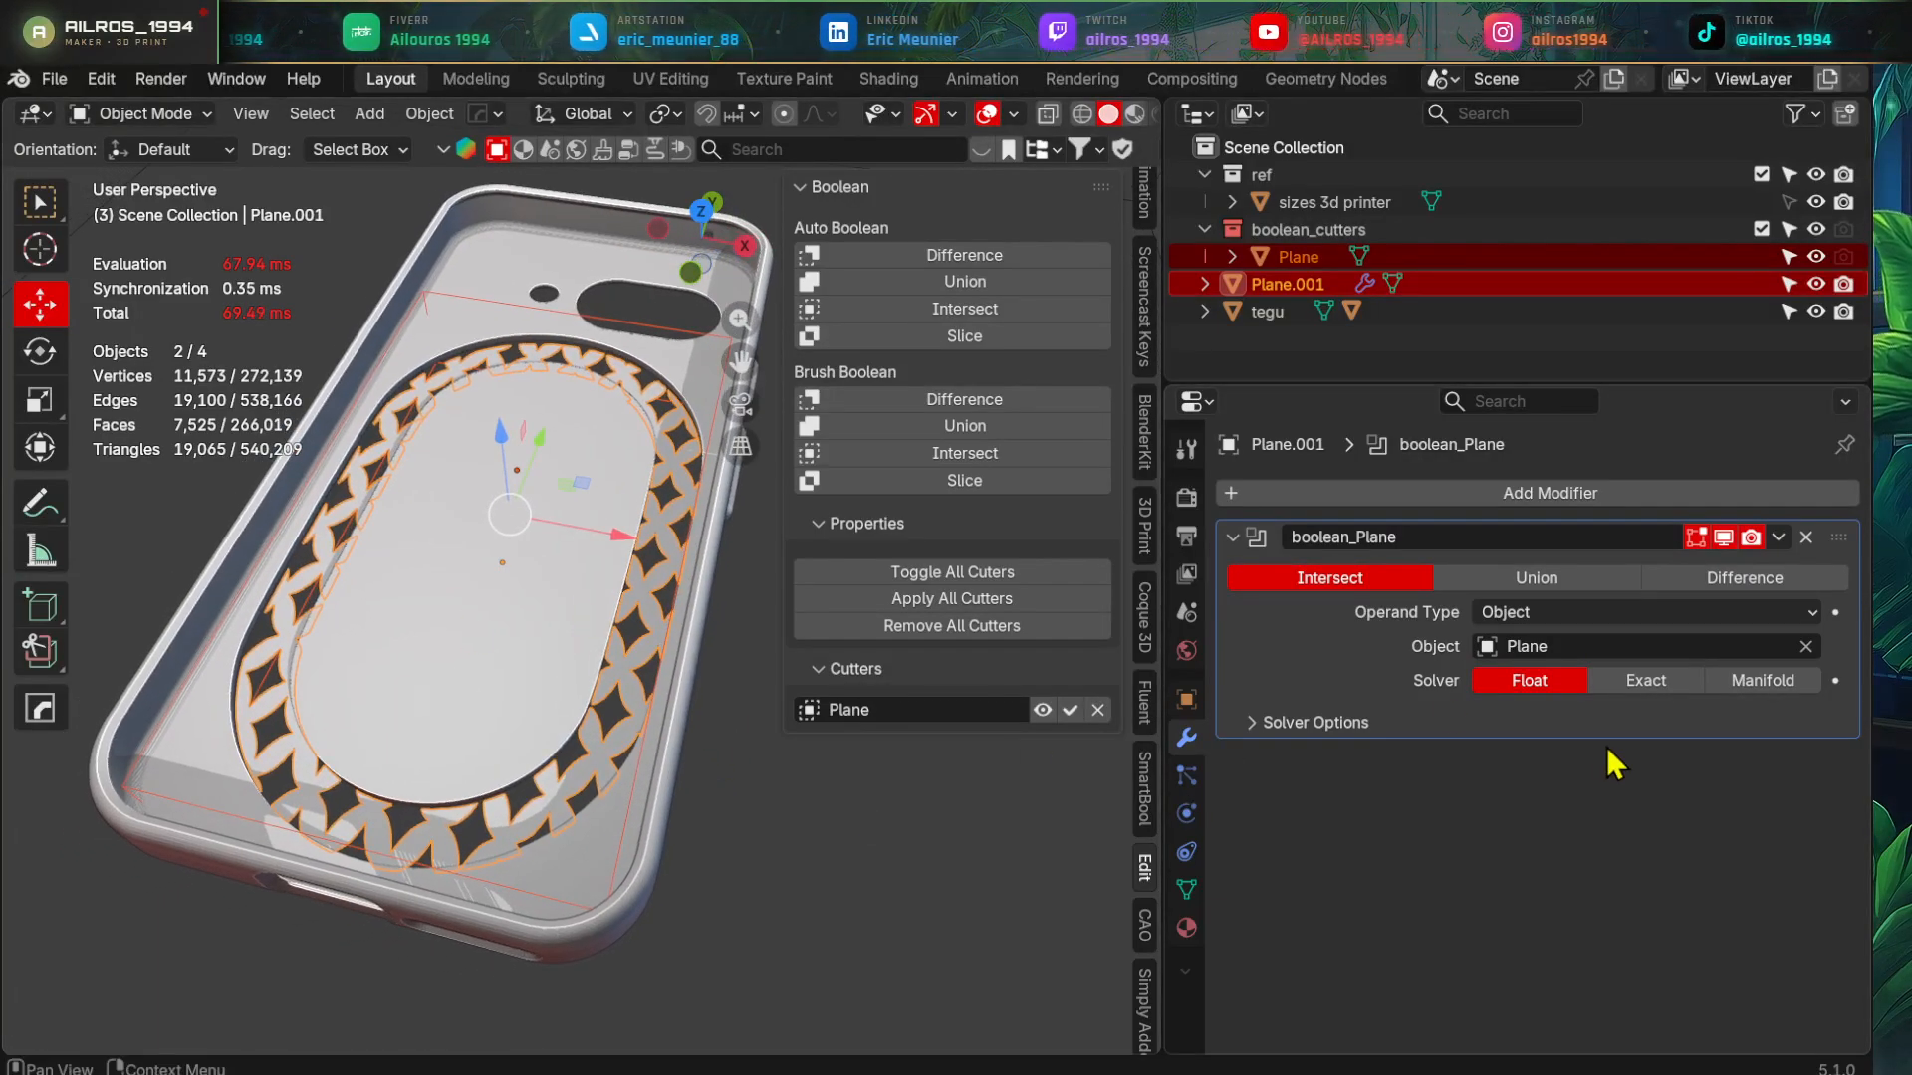
pyautogui.click(1234, 539)
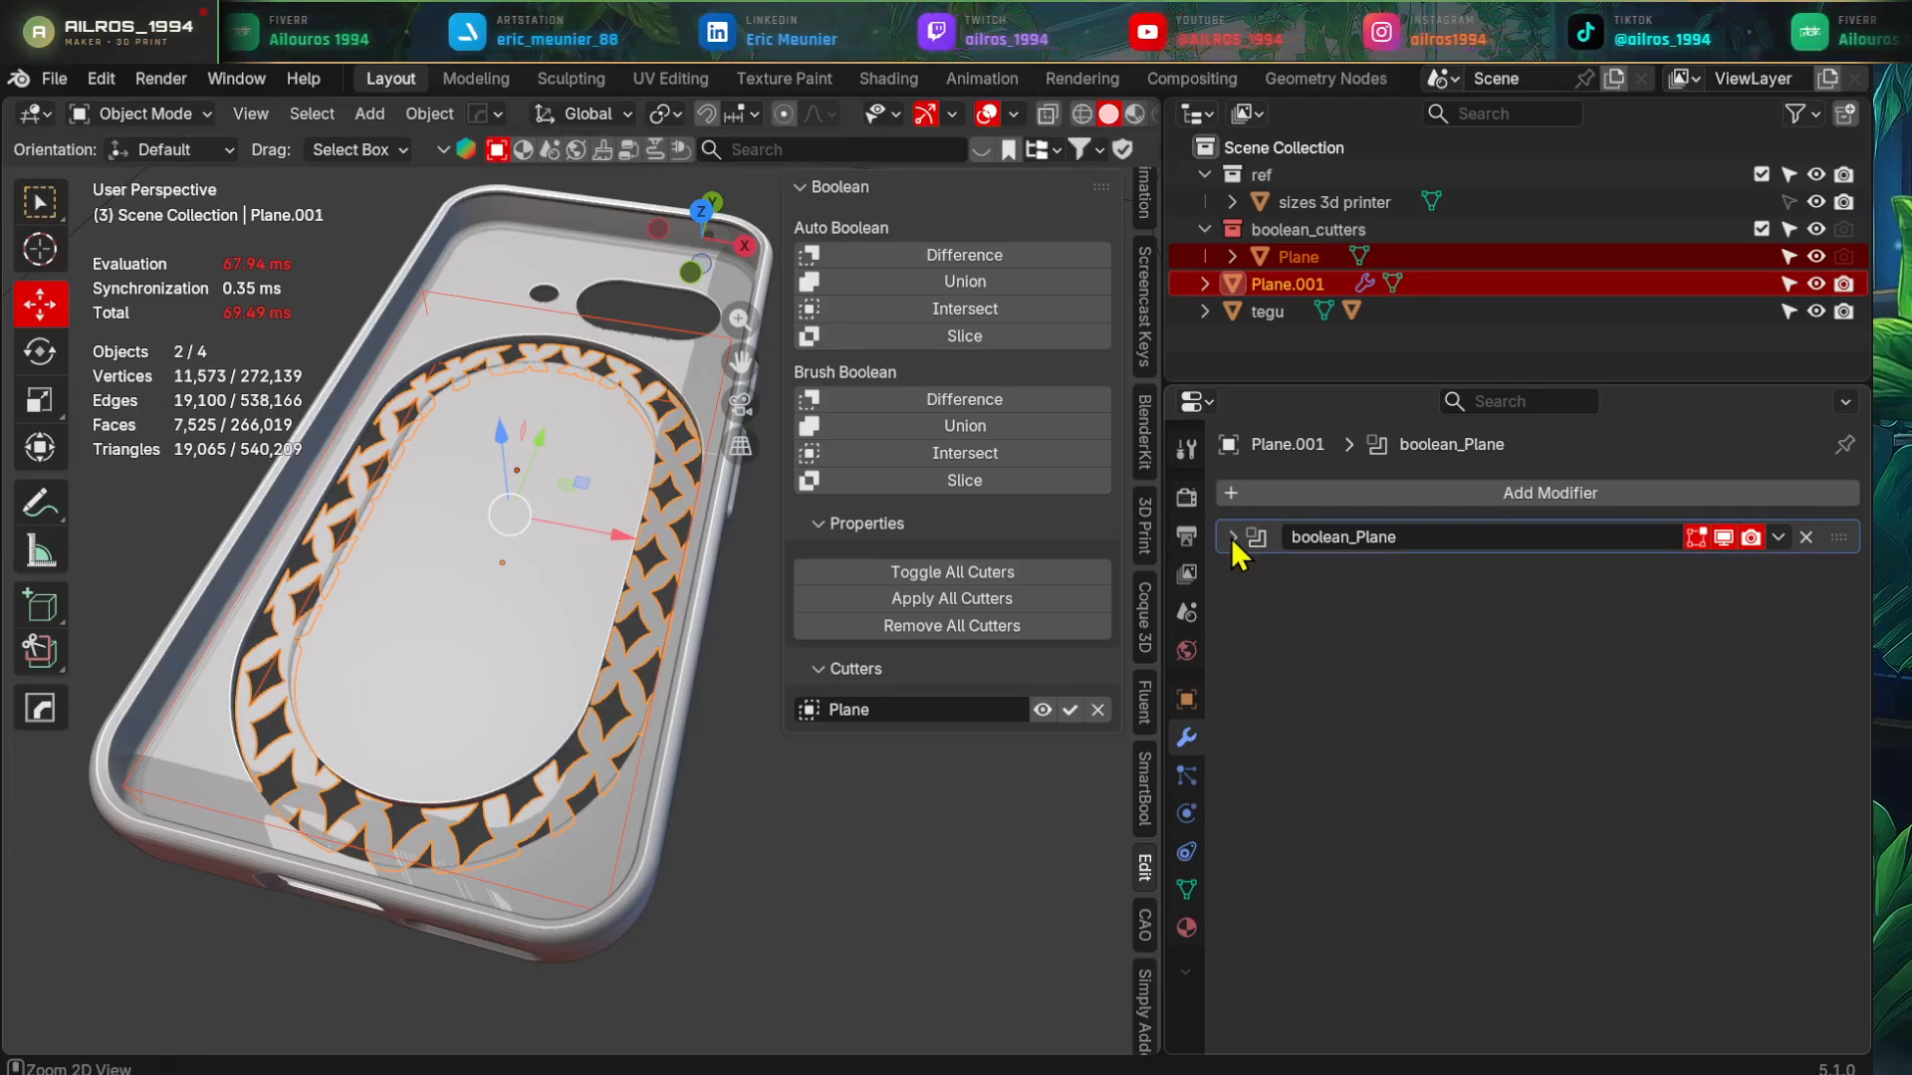
# - Apply the Intersect boolean_Plane modifier to the perforated plane and hide the ring-shaped Plane cutter
pyautogui.hotkey('ctrl', 'a')
pyautogui.moveTo(761, 717); pyautogui.dragTo(591, 700, button='middle')
pyautogui.click(763, 706)
pyautogui.press('h')
# - Move the trimmed lattice ring straight down along Z until it is clear of the phone case
pyautogui.click(646, 680)
pyautogui.moveTo(569, 621); pyautogui.dragTo(550, 834)
pyautogui.moveTo(685, 699); pyautogui.dragTo(581, 872, button='middle')
# - In Edit Mode, merge the lattice ring's vertices by distance and recalculate its normals outside
pyautogui.press('Tab')
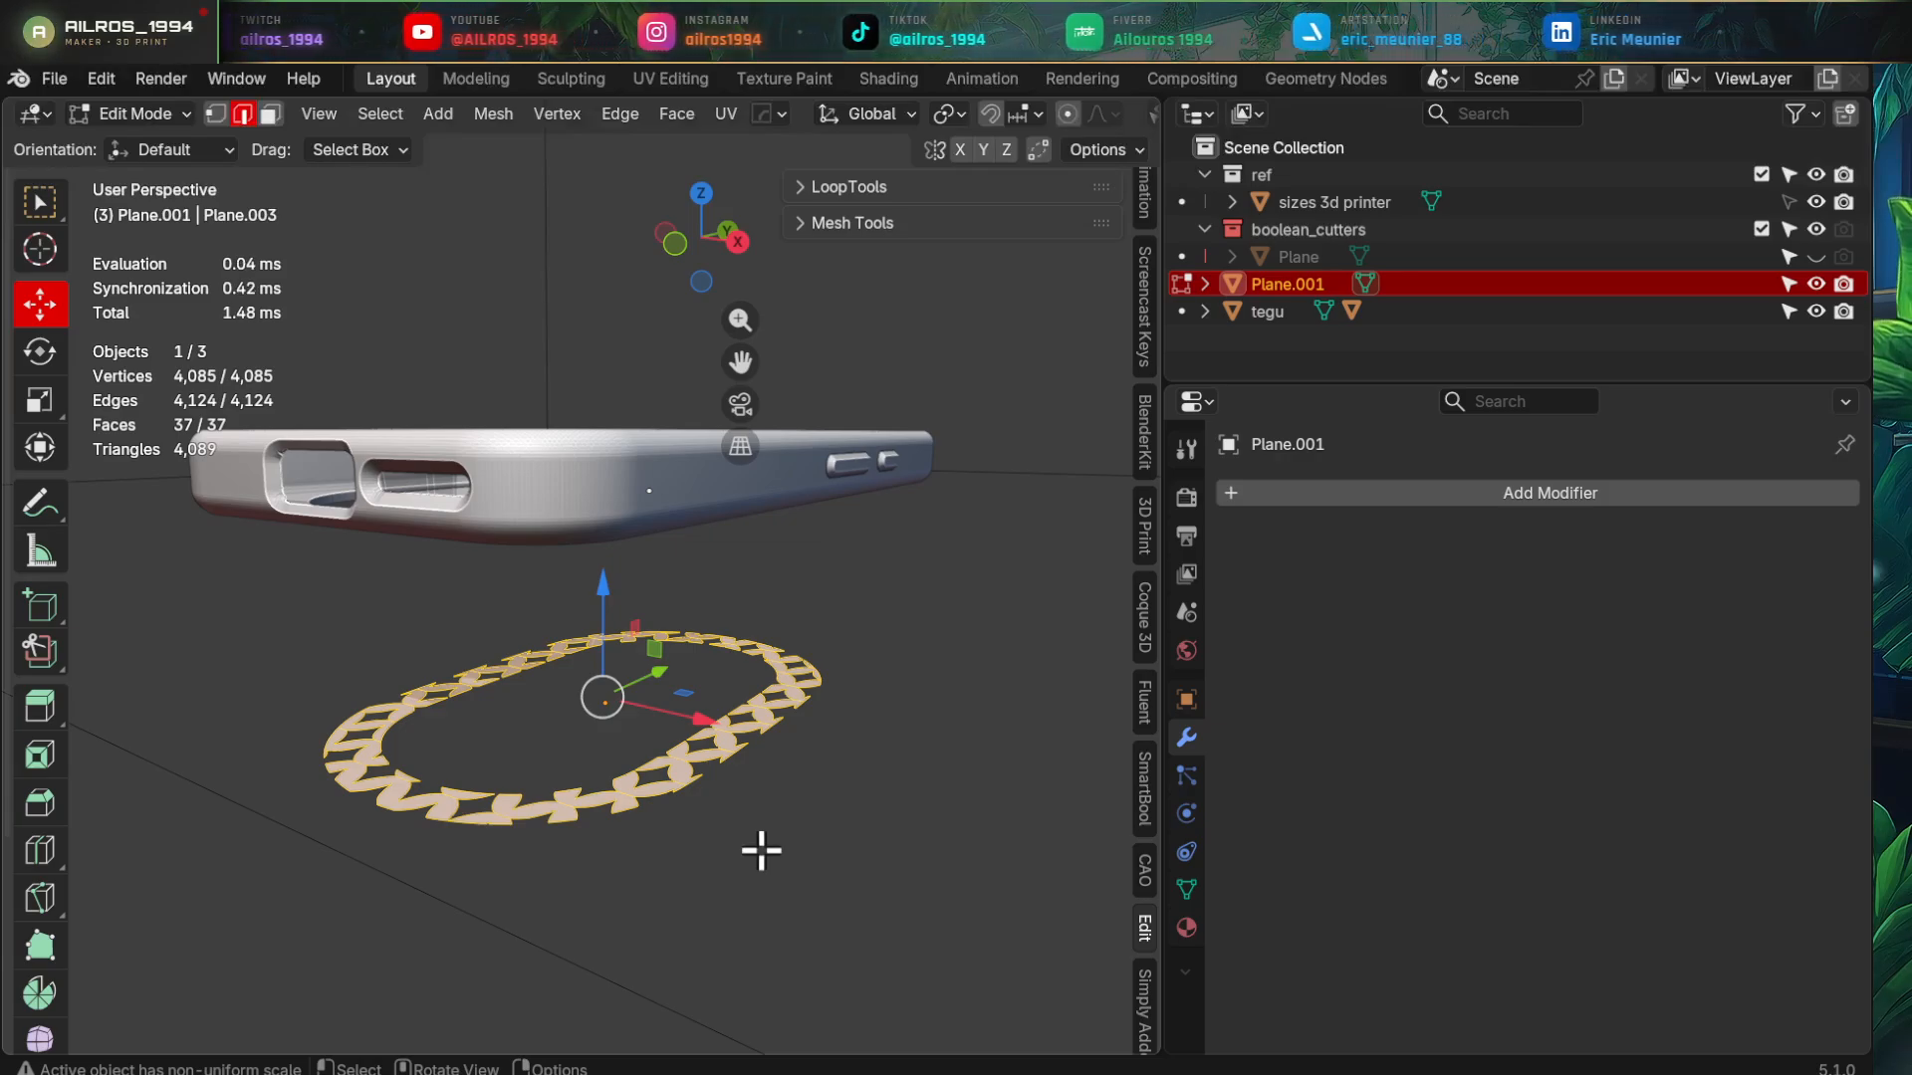
pyautogui.moveTo(777, 846)
pyautogui.mouseDown(button='middle')
pyautogui.moveTo(809, 894)
pyautogui.moveTo(805, 847)
pyautogui.mouseUp(button='middle')
pyautogui.press('m')
pyautogui.click(811, 894)
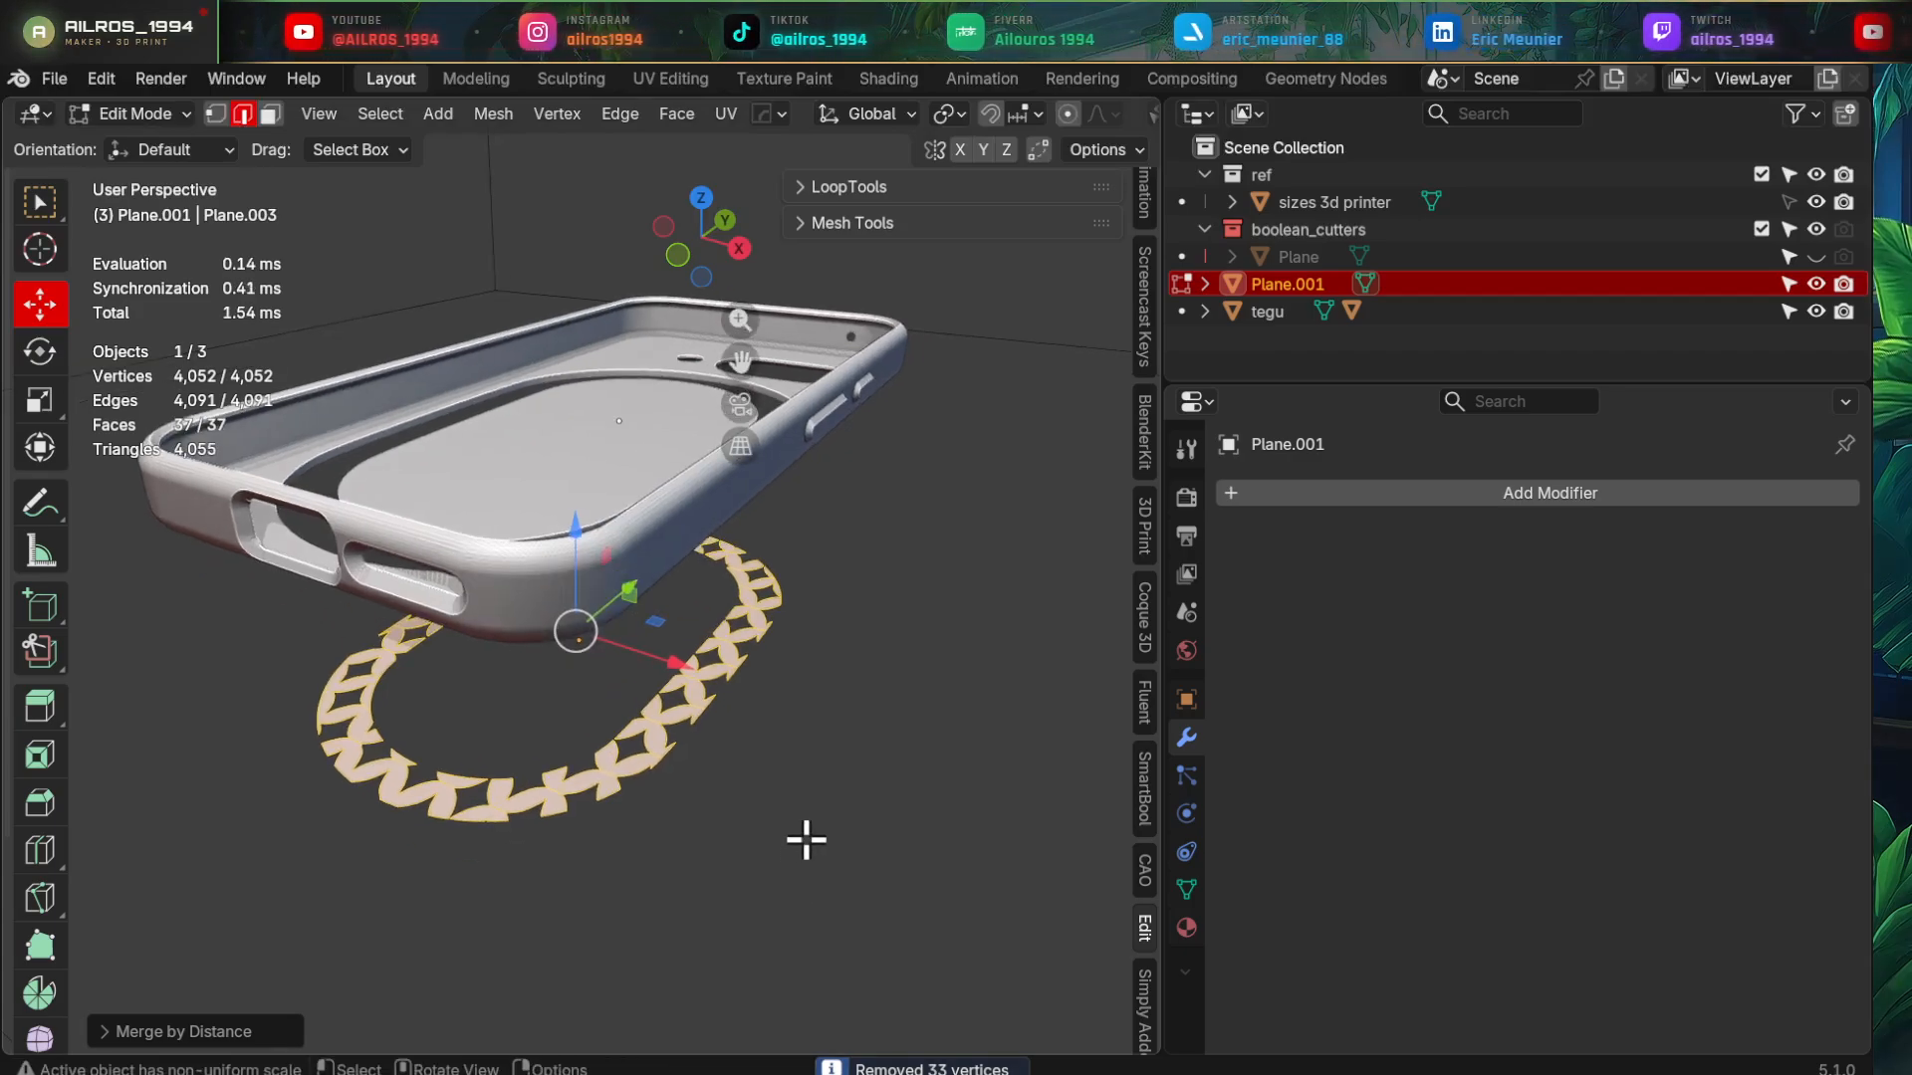
pyautogui.hotkey('alt', 'n')
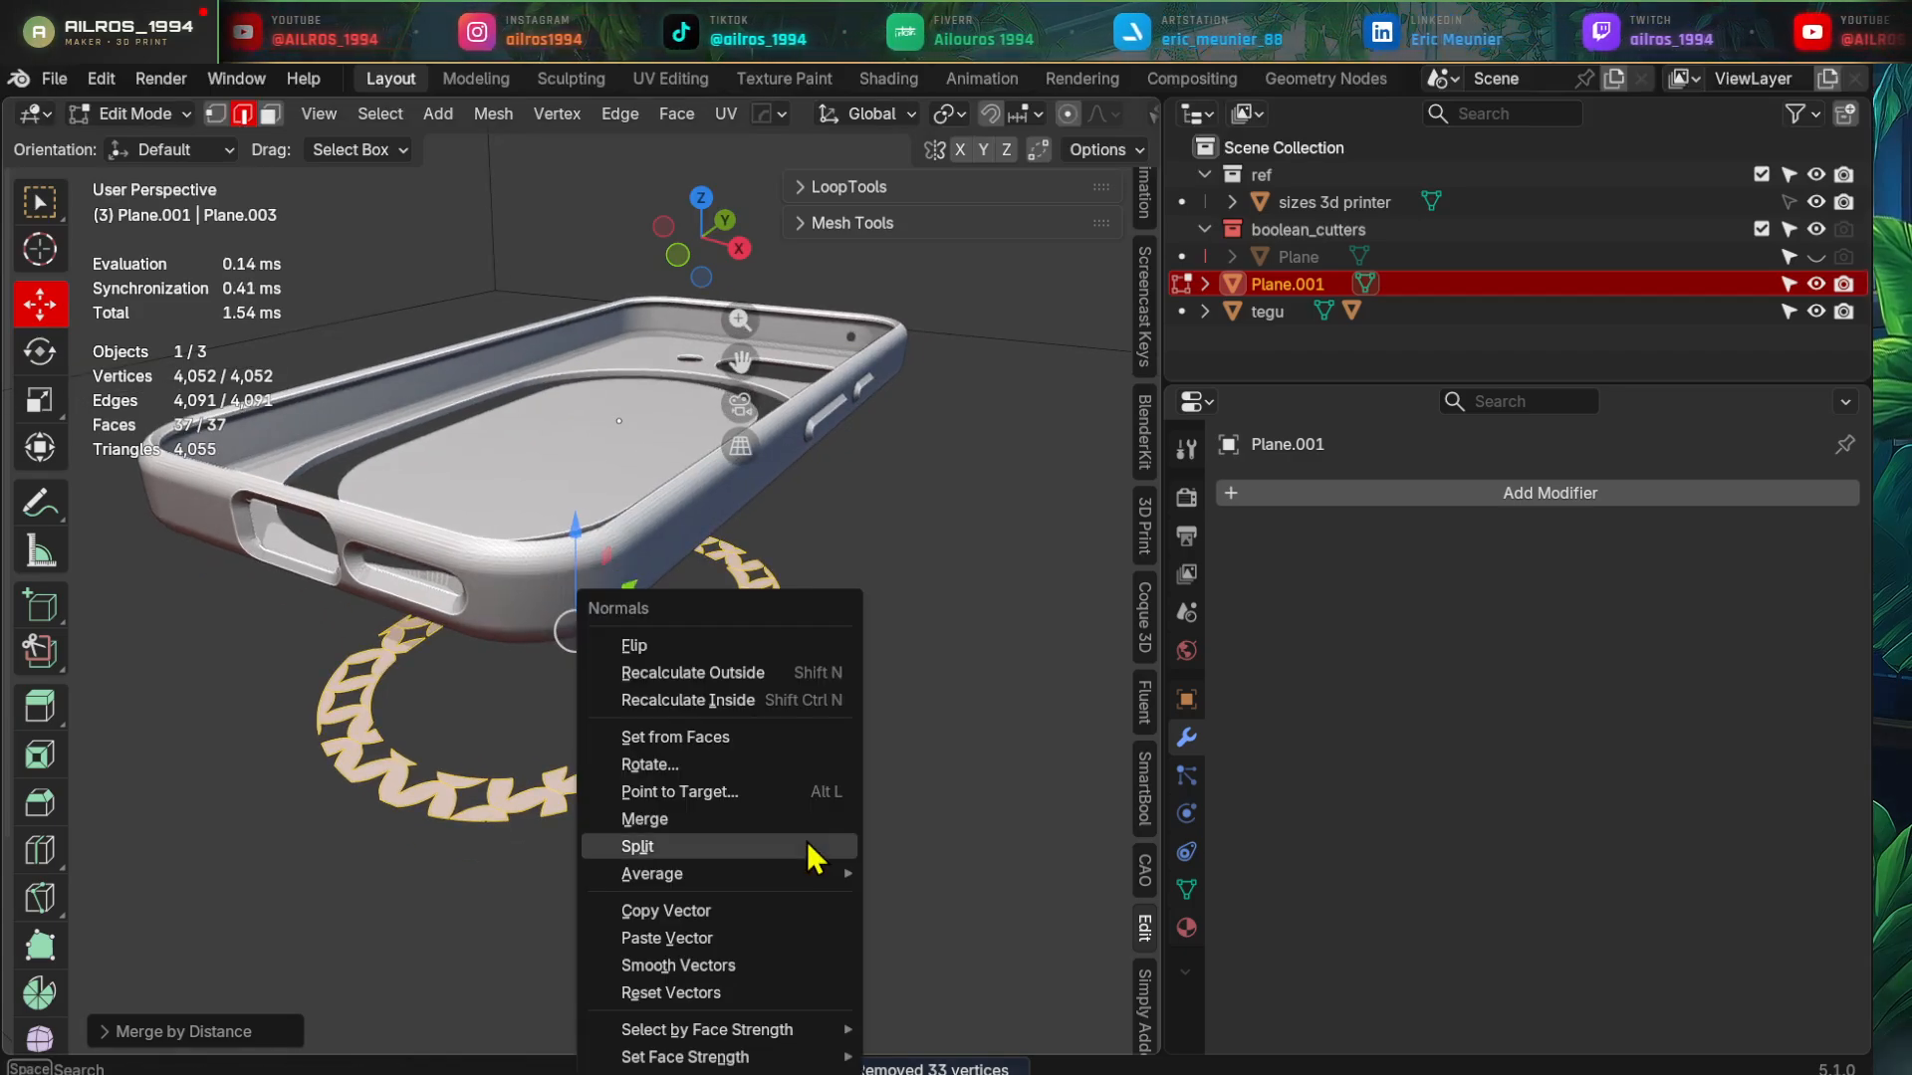
pyautogui.click(749, 676)
# - Clean up the lattice ring's mesh with Degenerate Dissolve
pyautogui.click(495, 113)
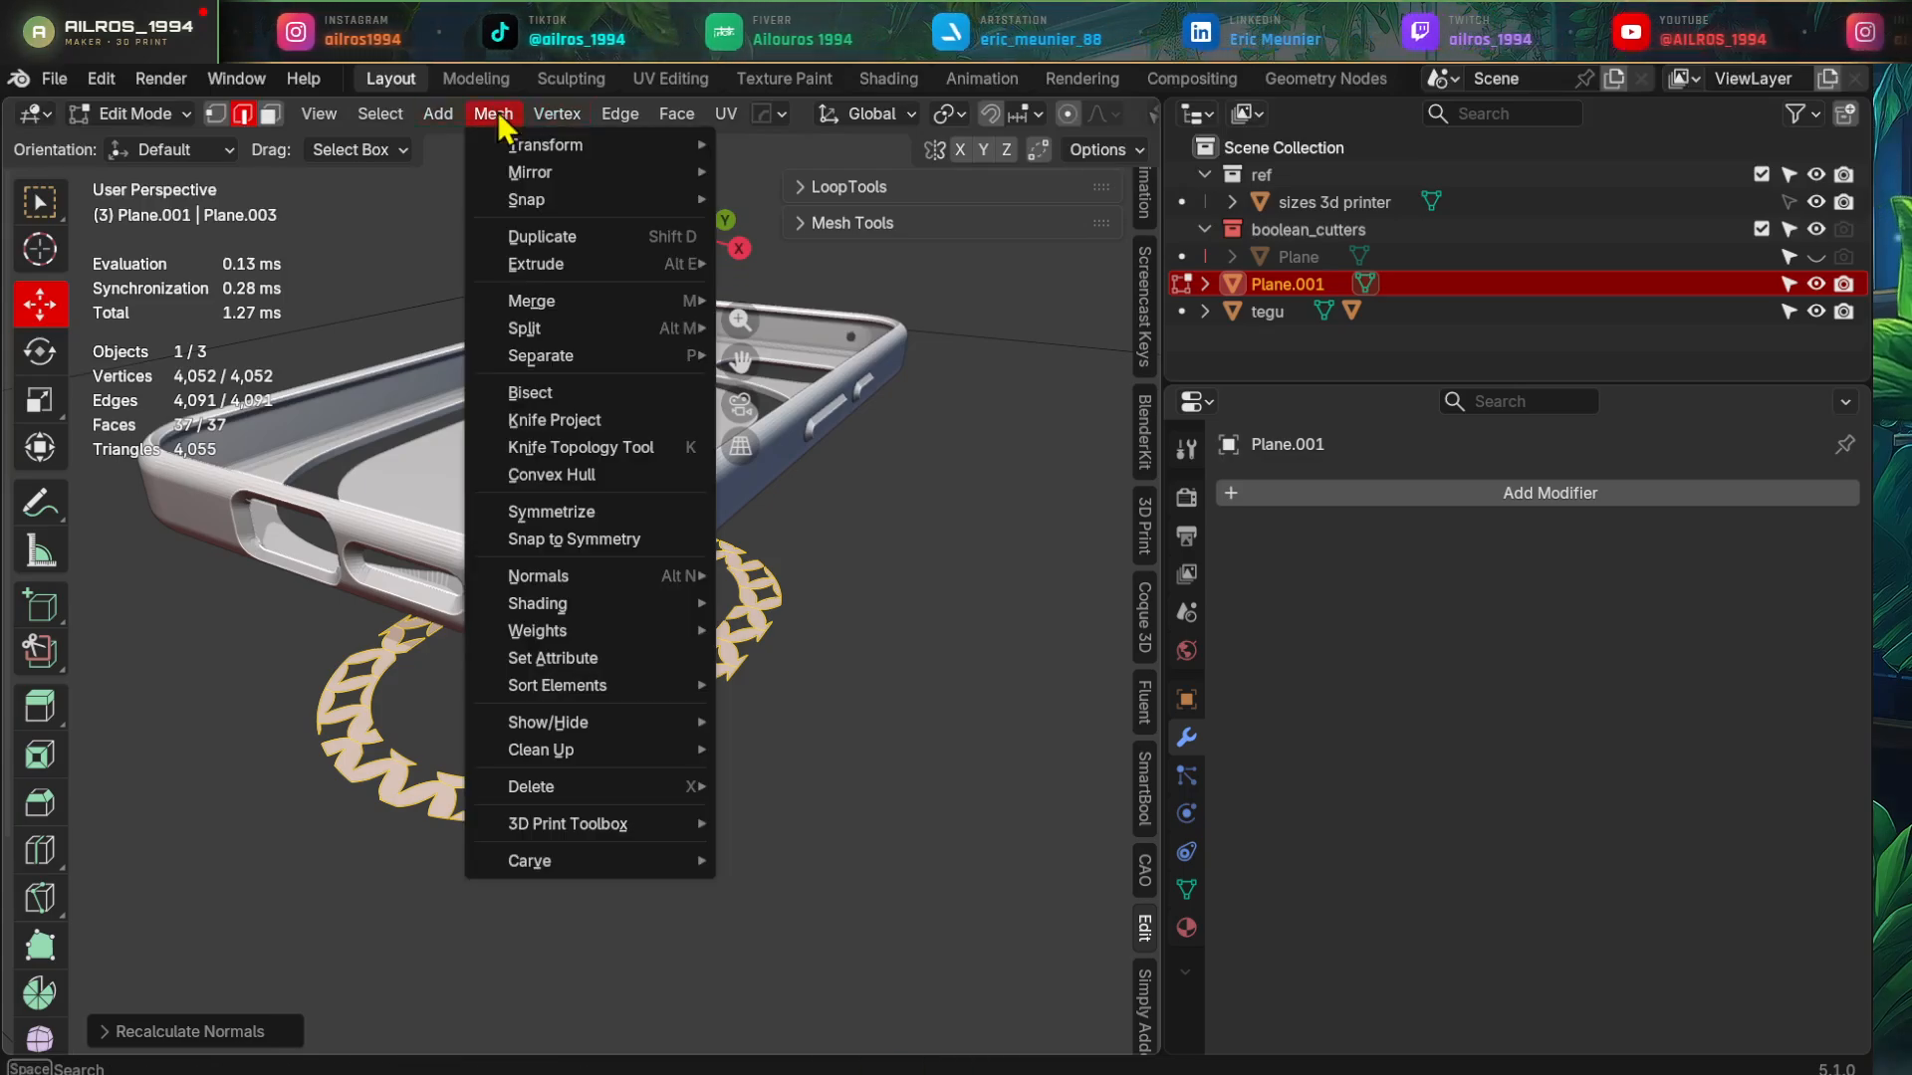
pyautogui.moveTo(598, 750)
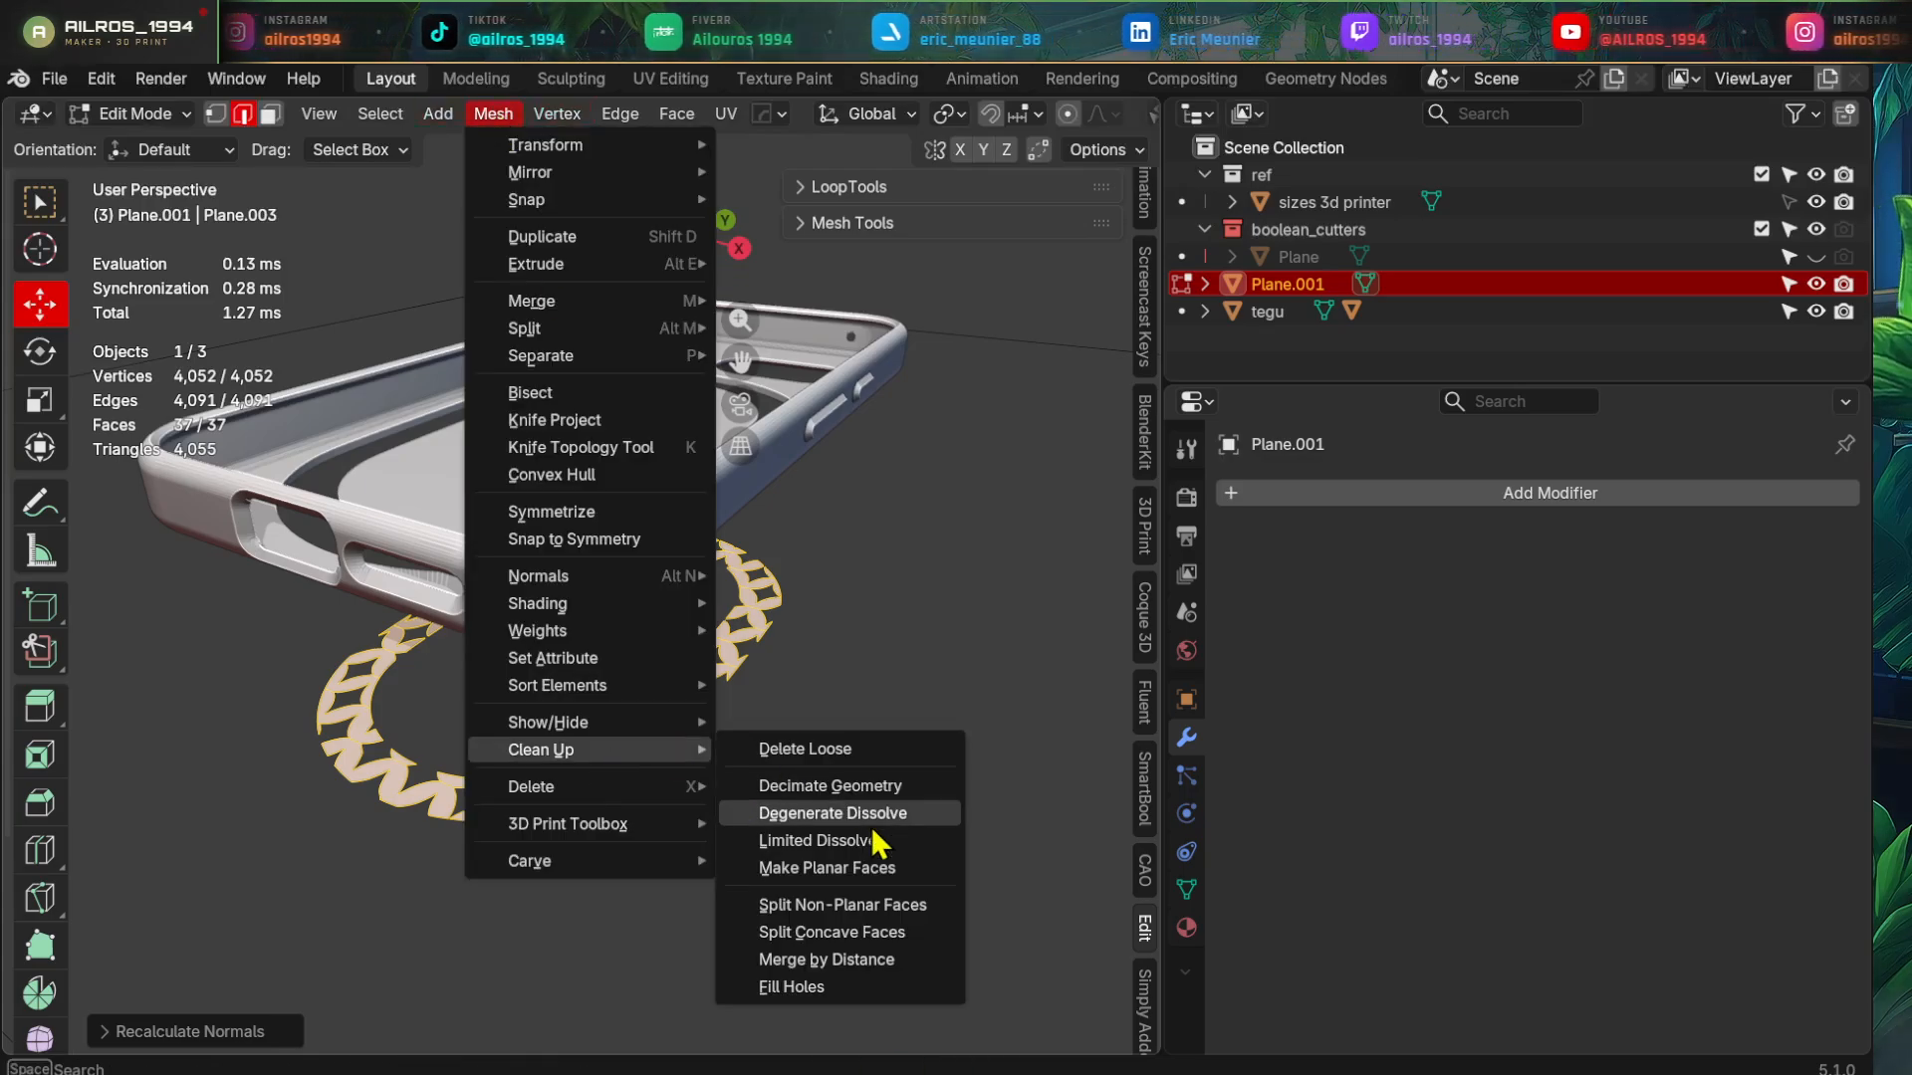
pyautogui.click(887, 817)
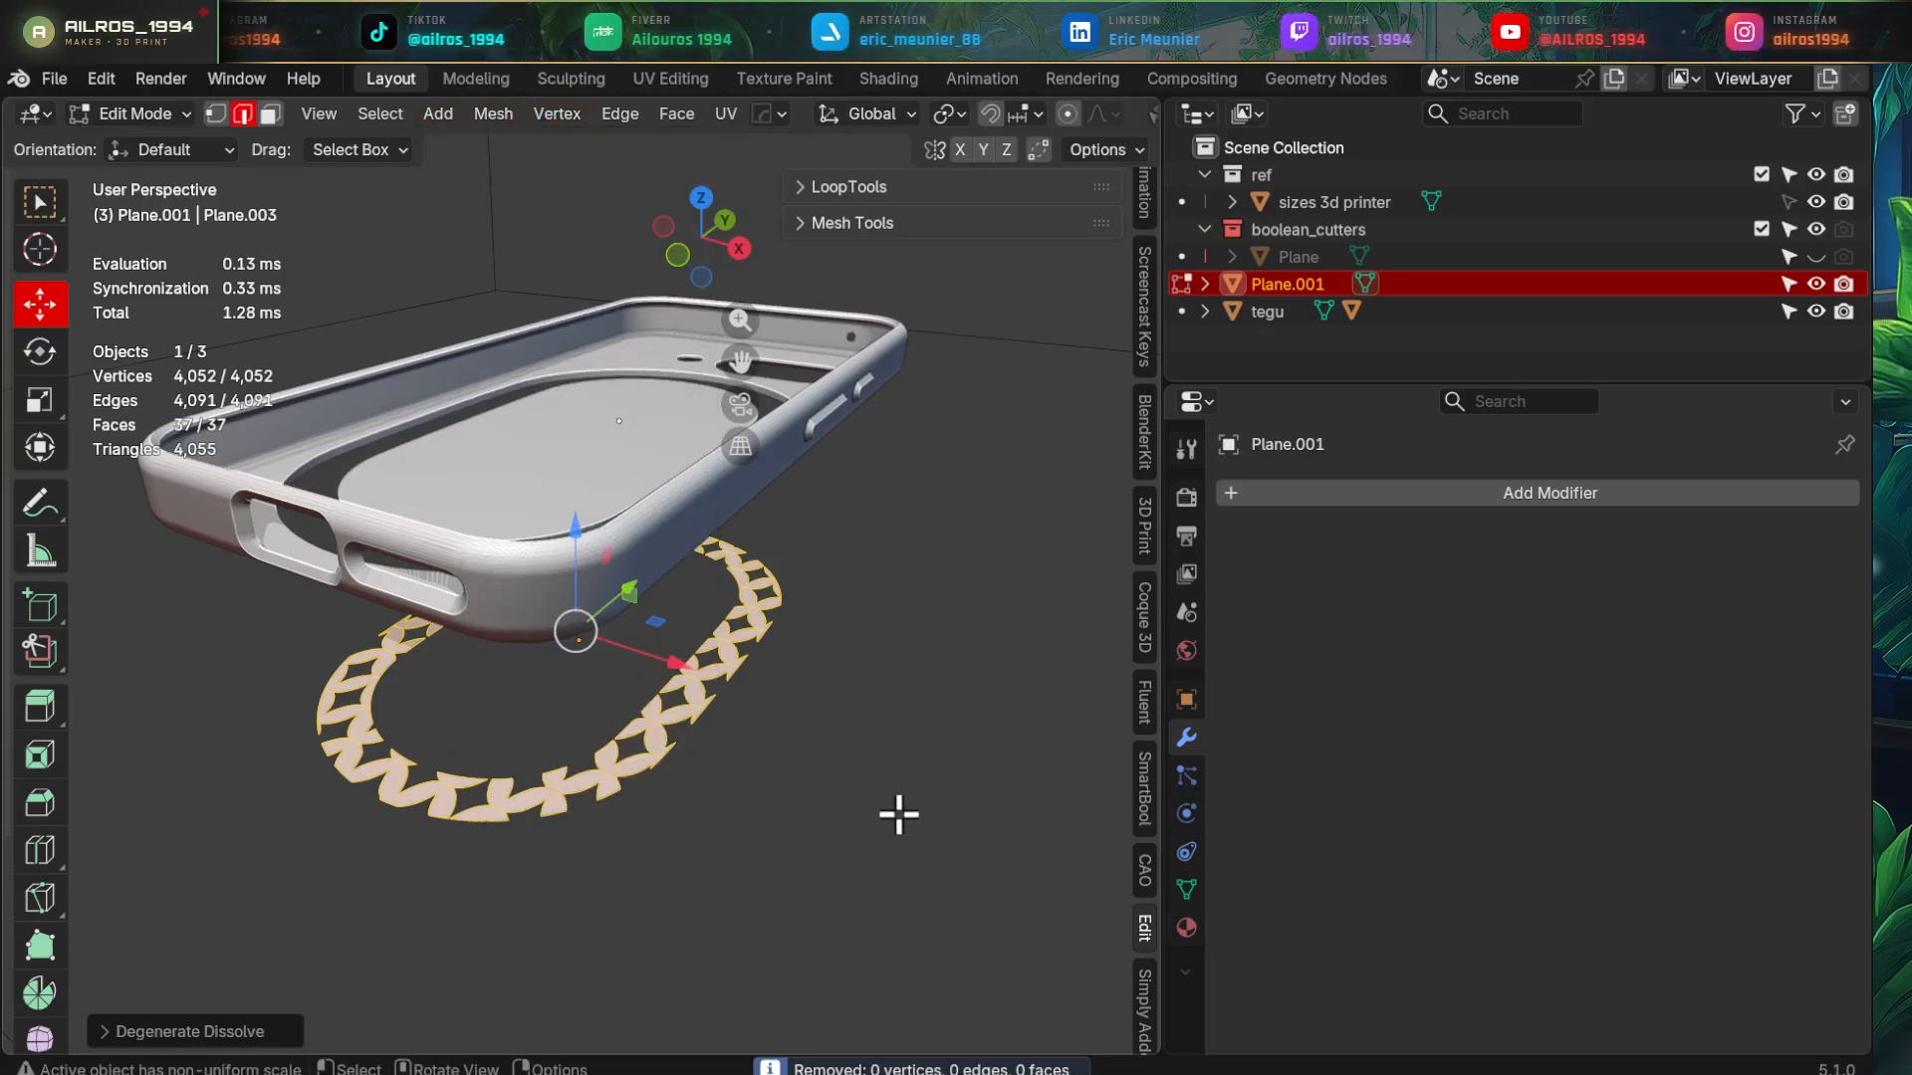
# - Turn on snapping with Face as the snap target and Center as the snap base
pyautogui.moveTo(667, 837); pyautogui.dragTo(662, 628, button='middle')
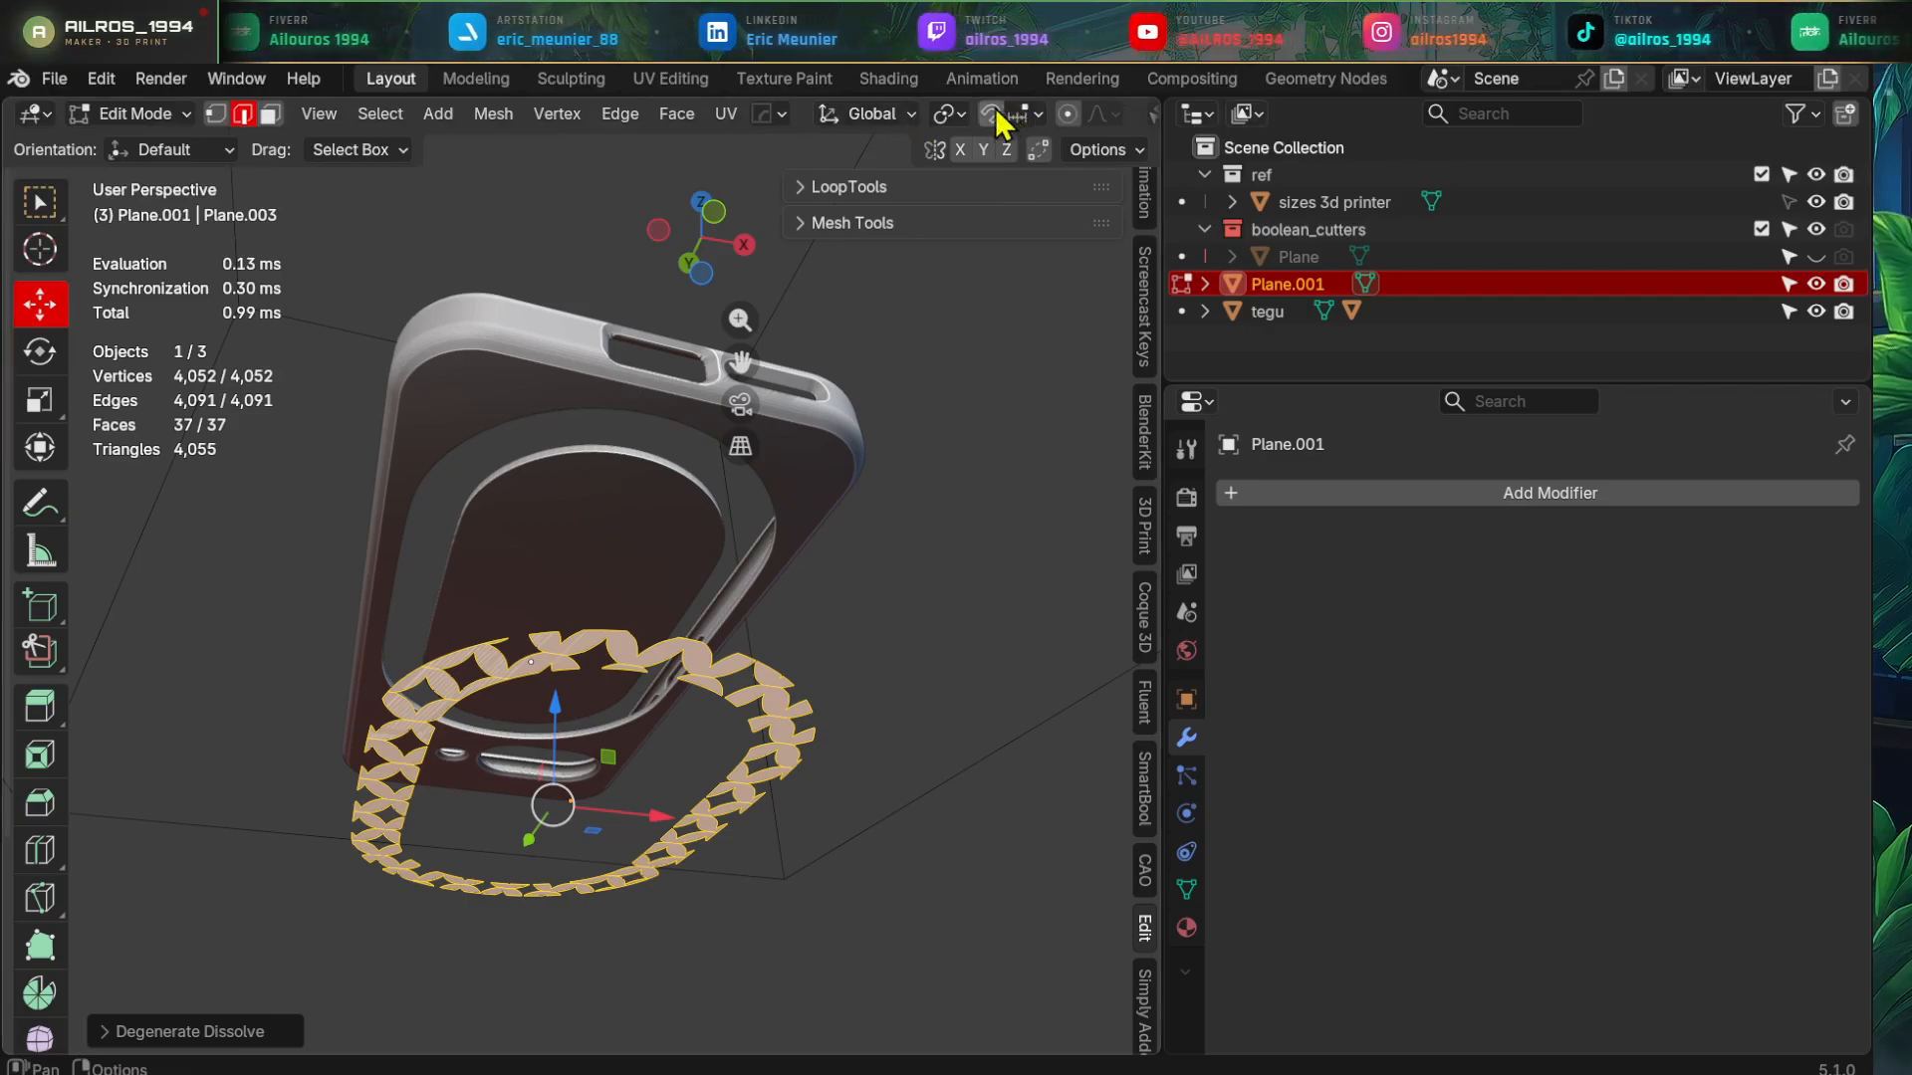
pyautogui.click(1038, 115)
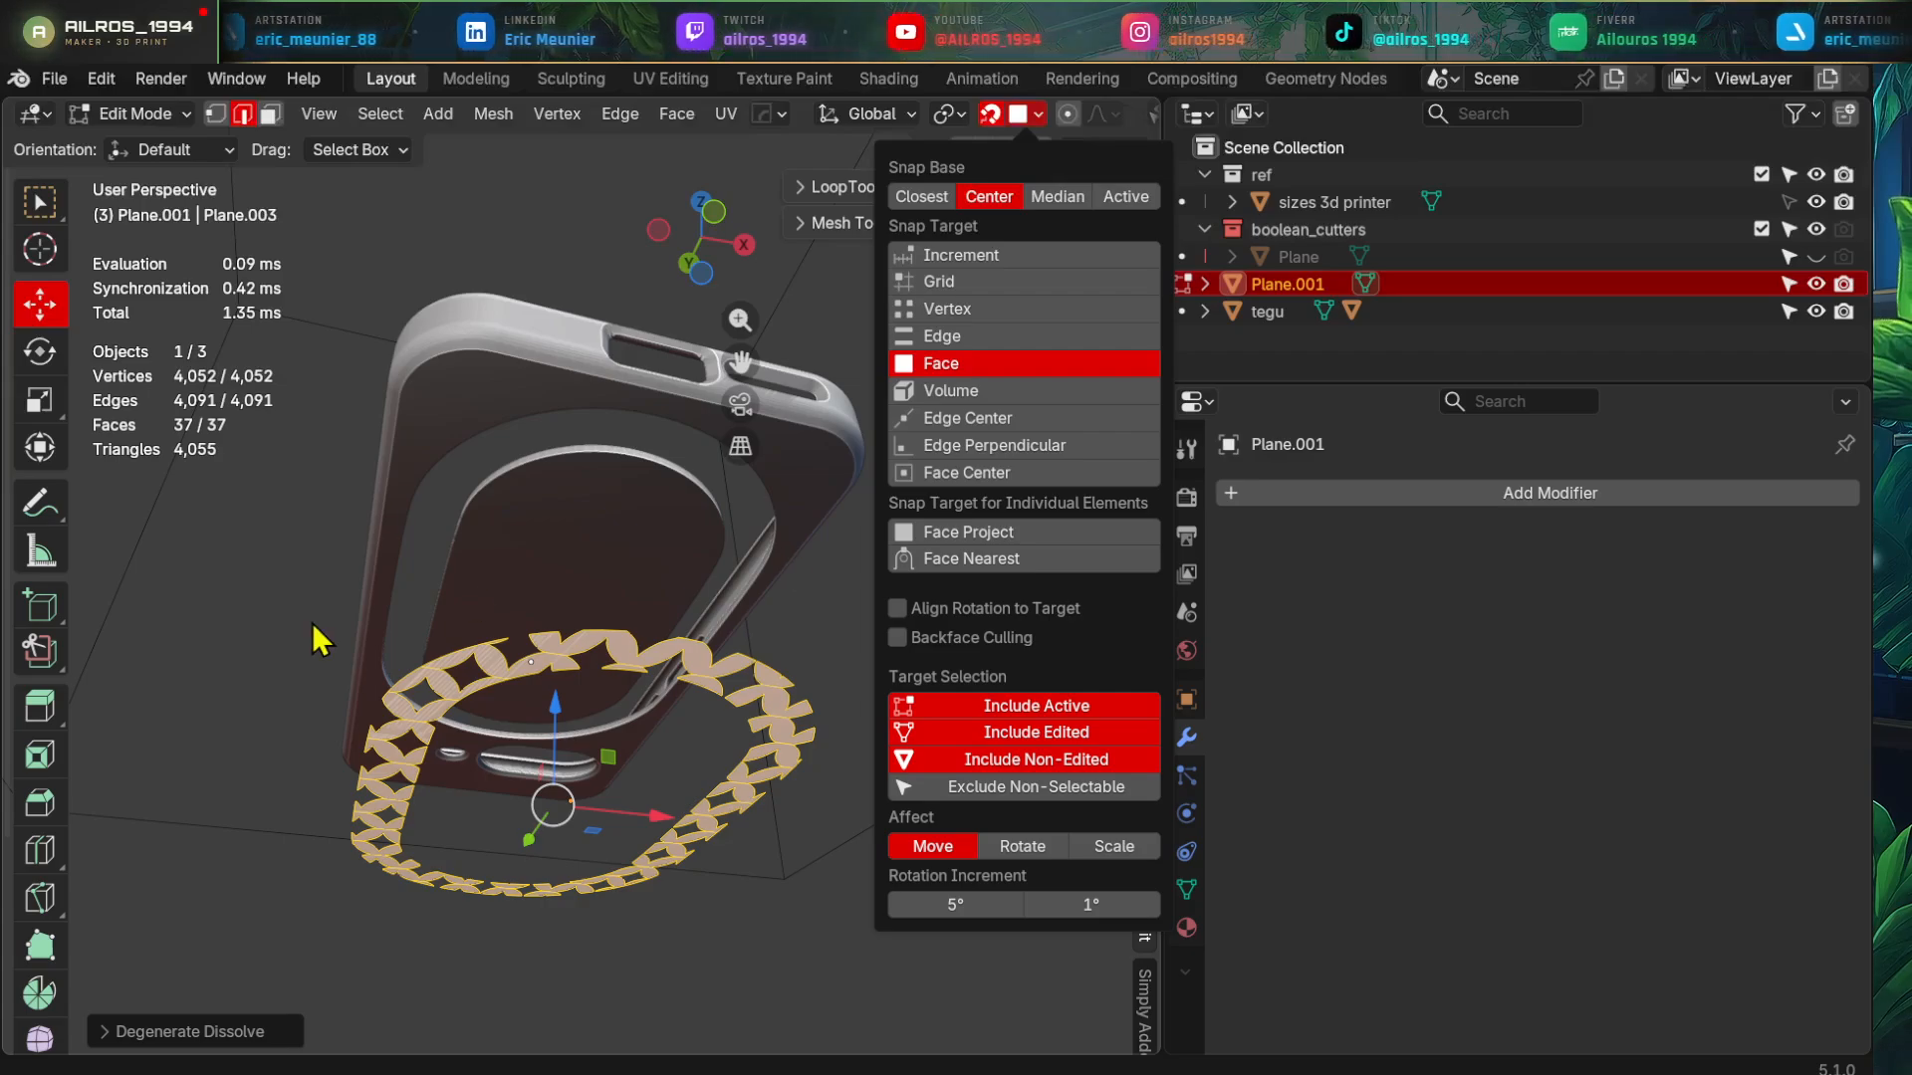
pyautogui.press('g')
pyautogui.press('z')
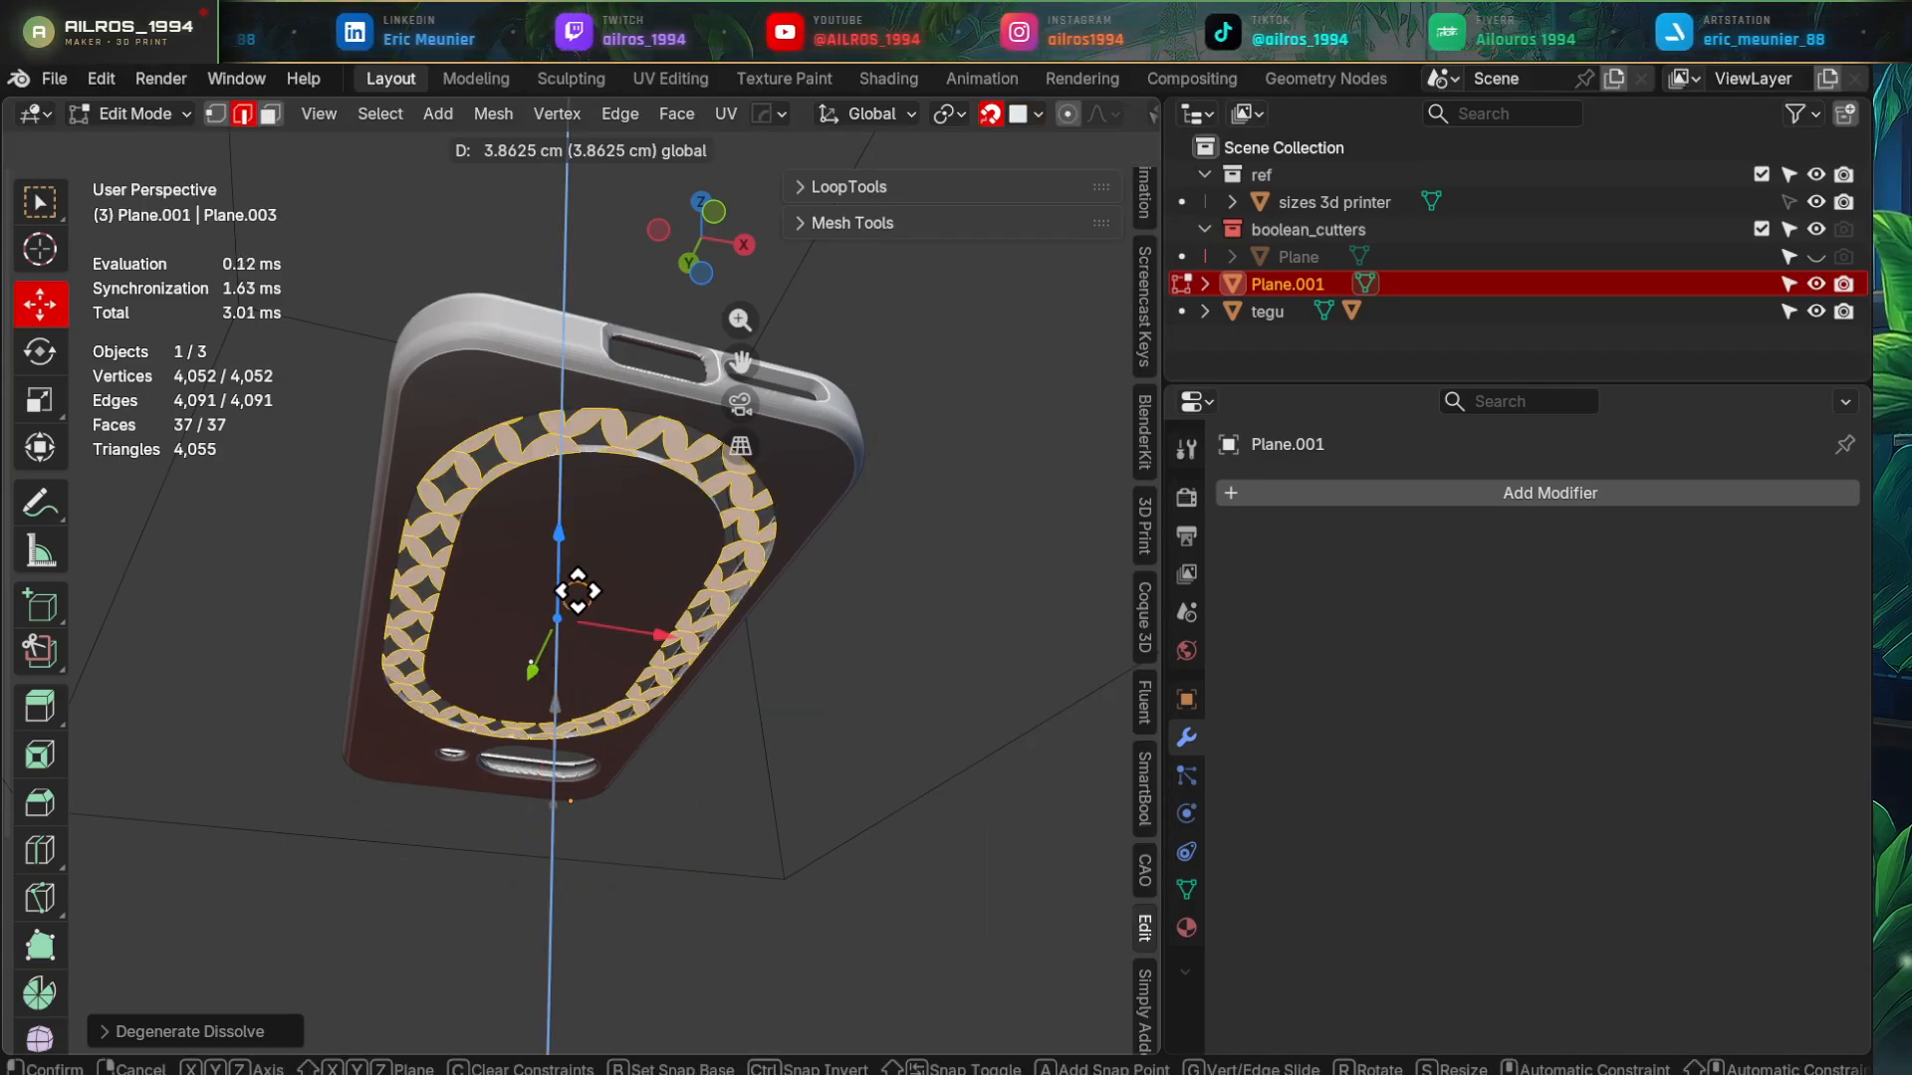
pyautogui.rightClick(610, 568)
# - Raise the lattice ring along Z, snapping it to the outer back face of the phone case
pyautogui.moveTo(684, 710); pyautogui.dragTo(737, 755, button='middle')
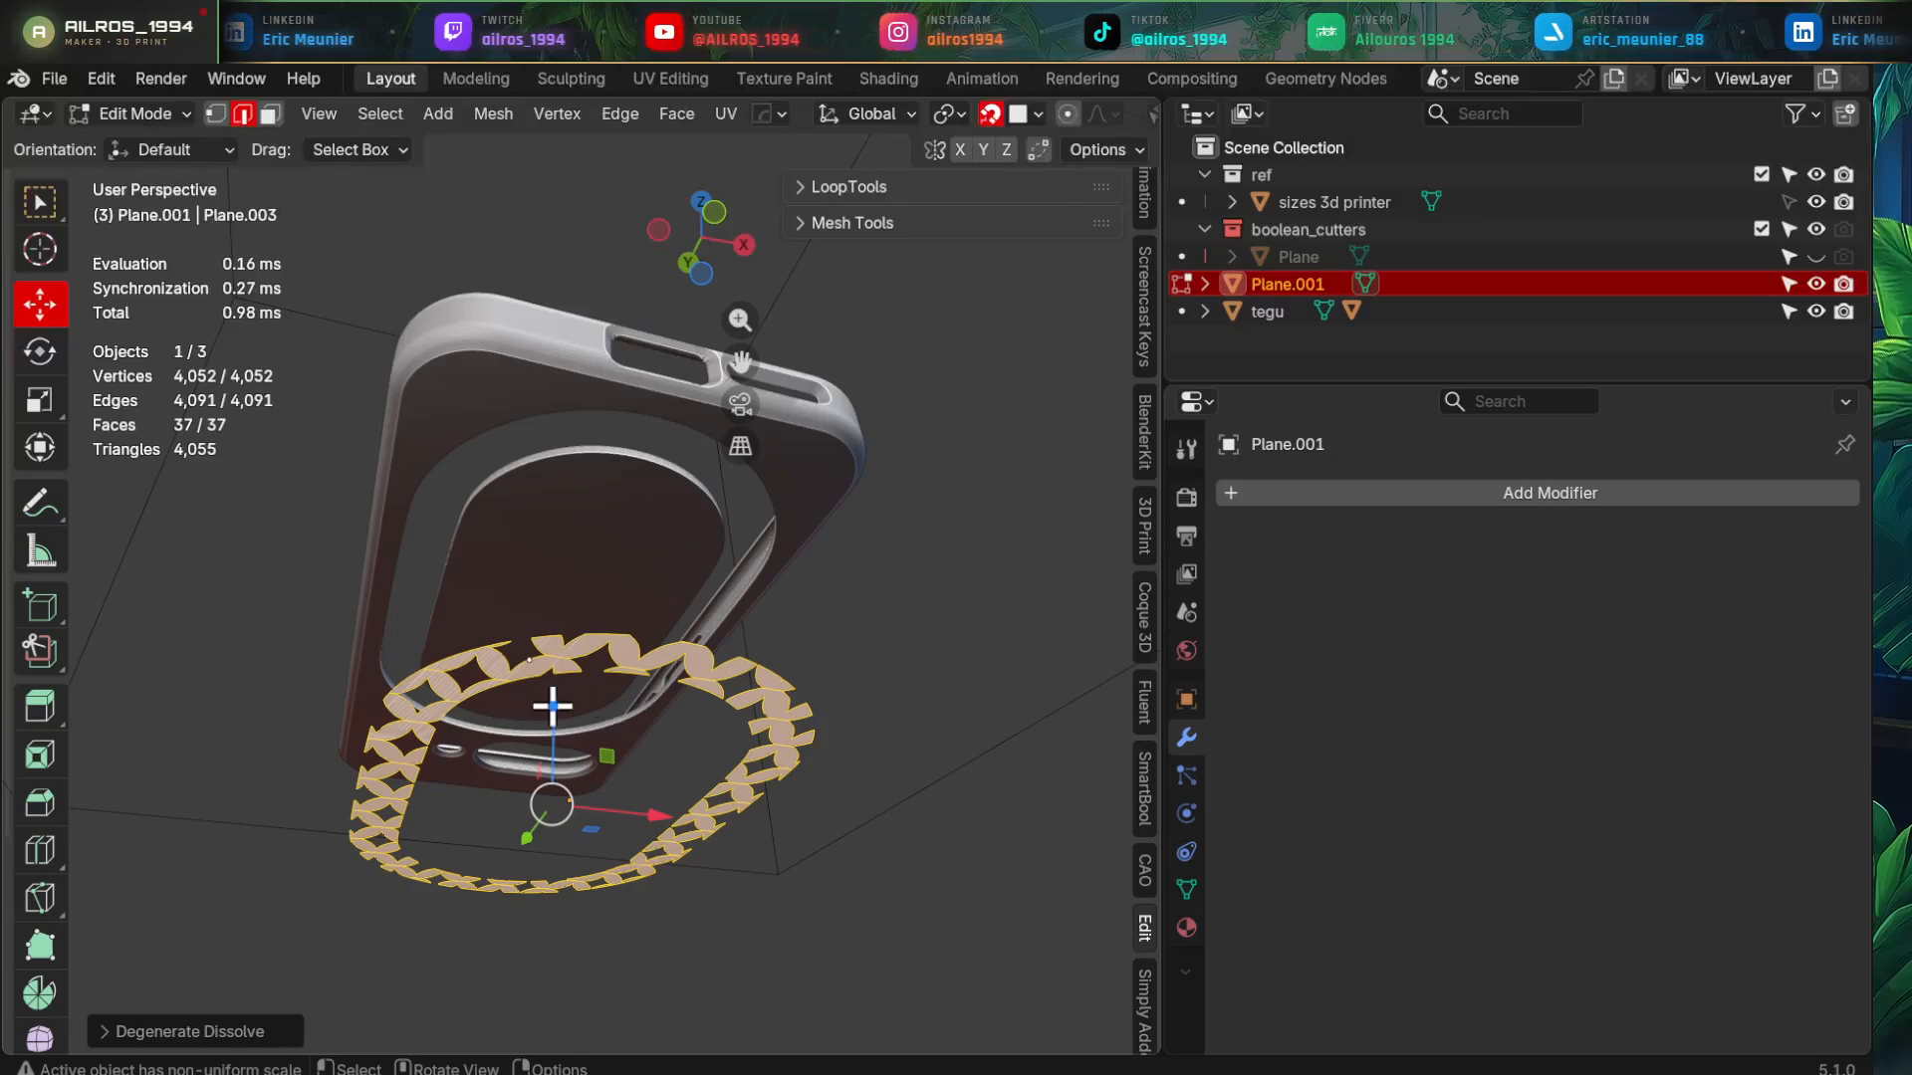
pyautogui.moveTo(594, 732); pyautogui.dragTo(546, 696, button='middle')
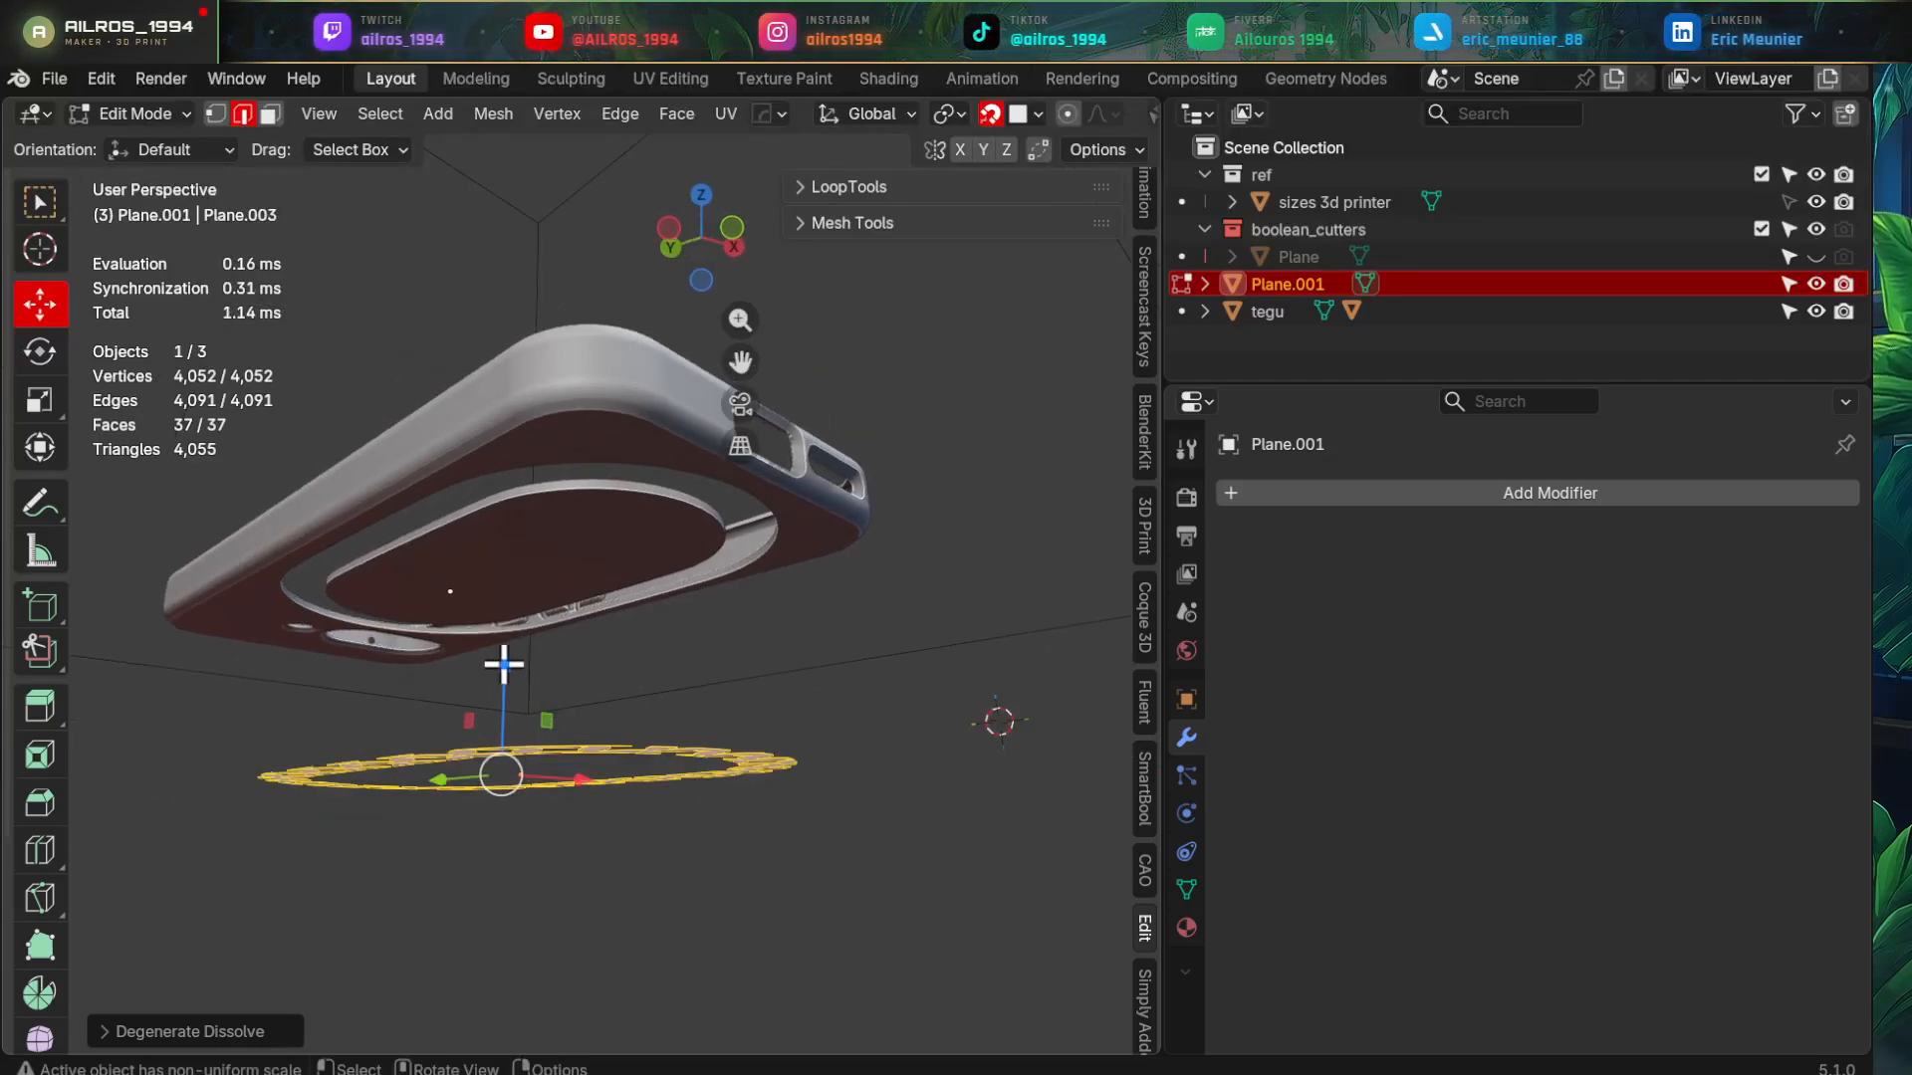
pyautogui.moveTo(504, 664); pyautogui.dragTo(596, 539)
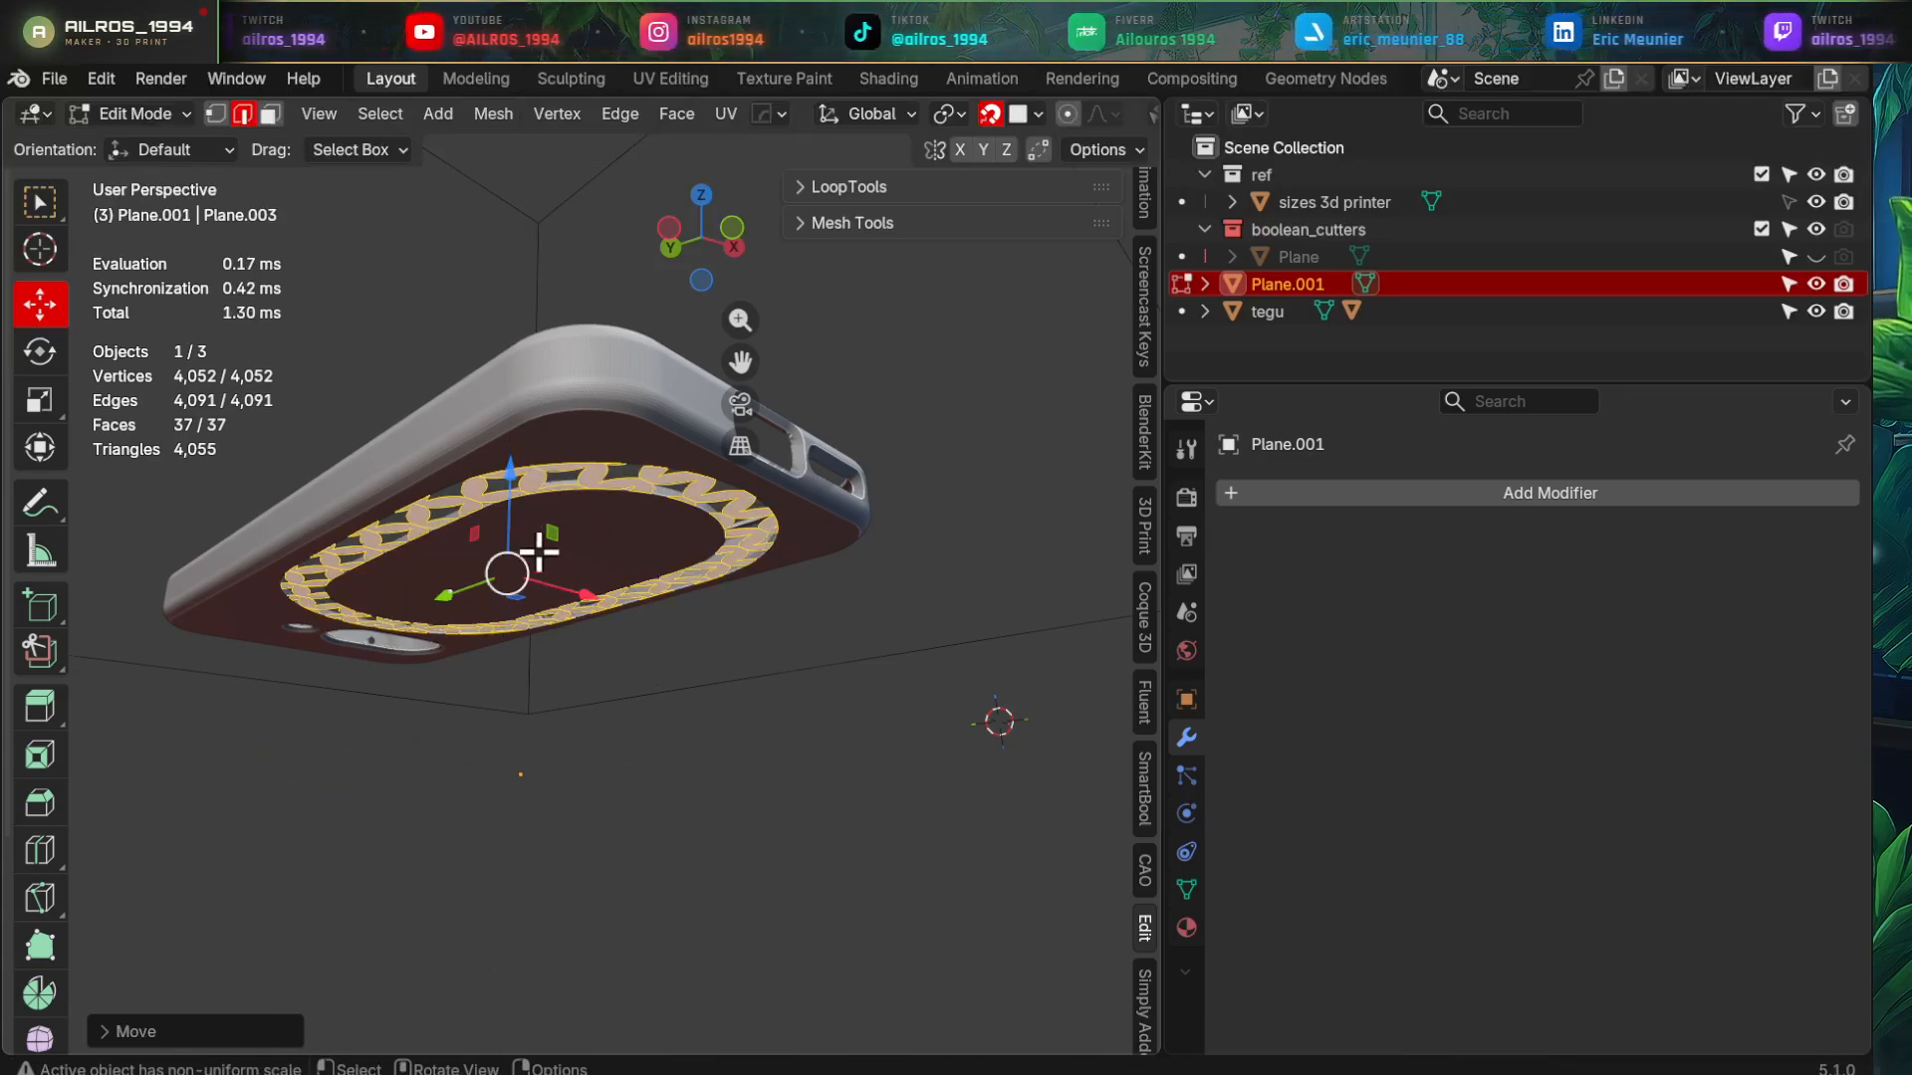
# - Extrude the lattice ring upward by about 0.74 cm through the opening in the case back
pyautogui.scroll(3, 543, 550)
pyautogui.moveTo(607, 553); pyautogui.dragTo(378, 640, button='middle')
pyautogui.scroll(-2, 646, 633)
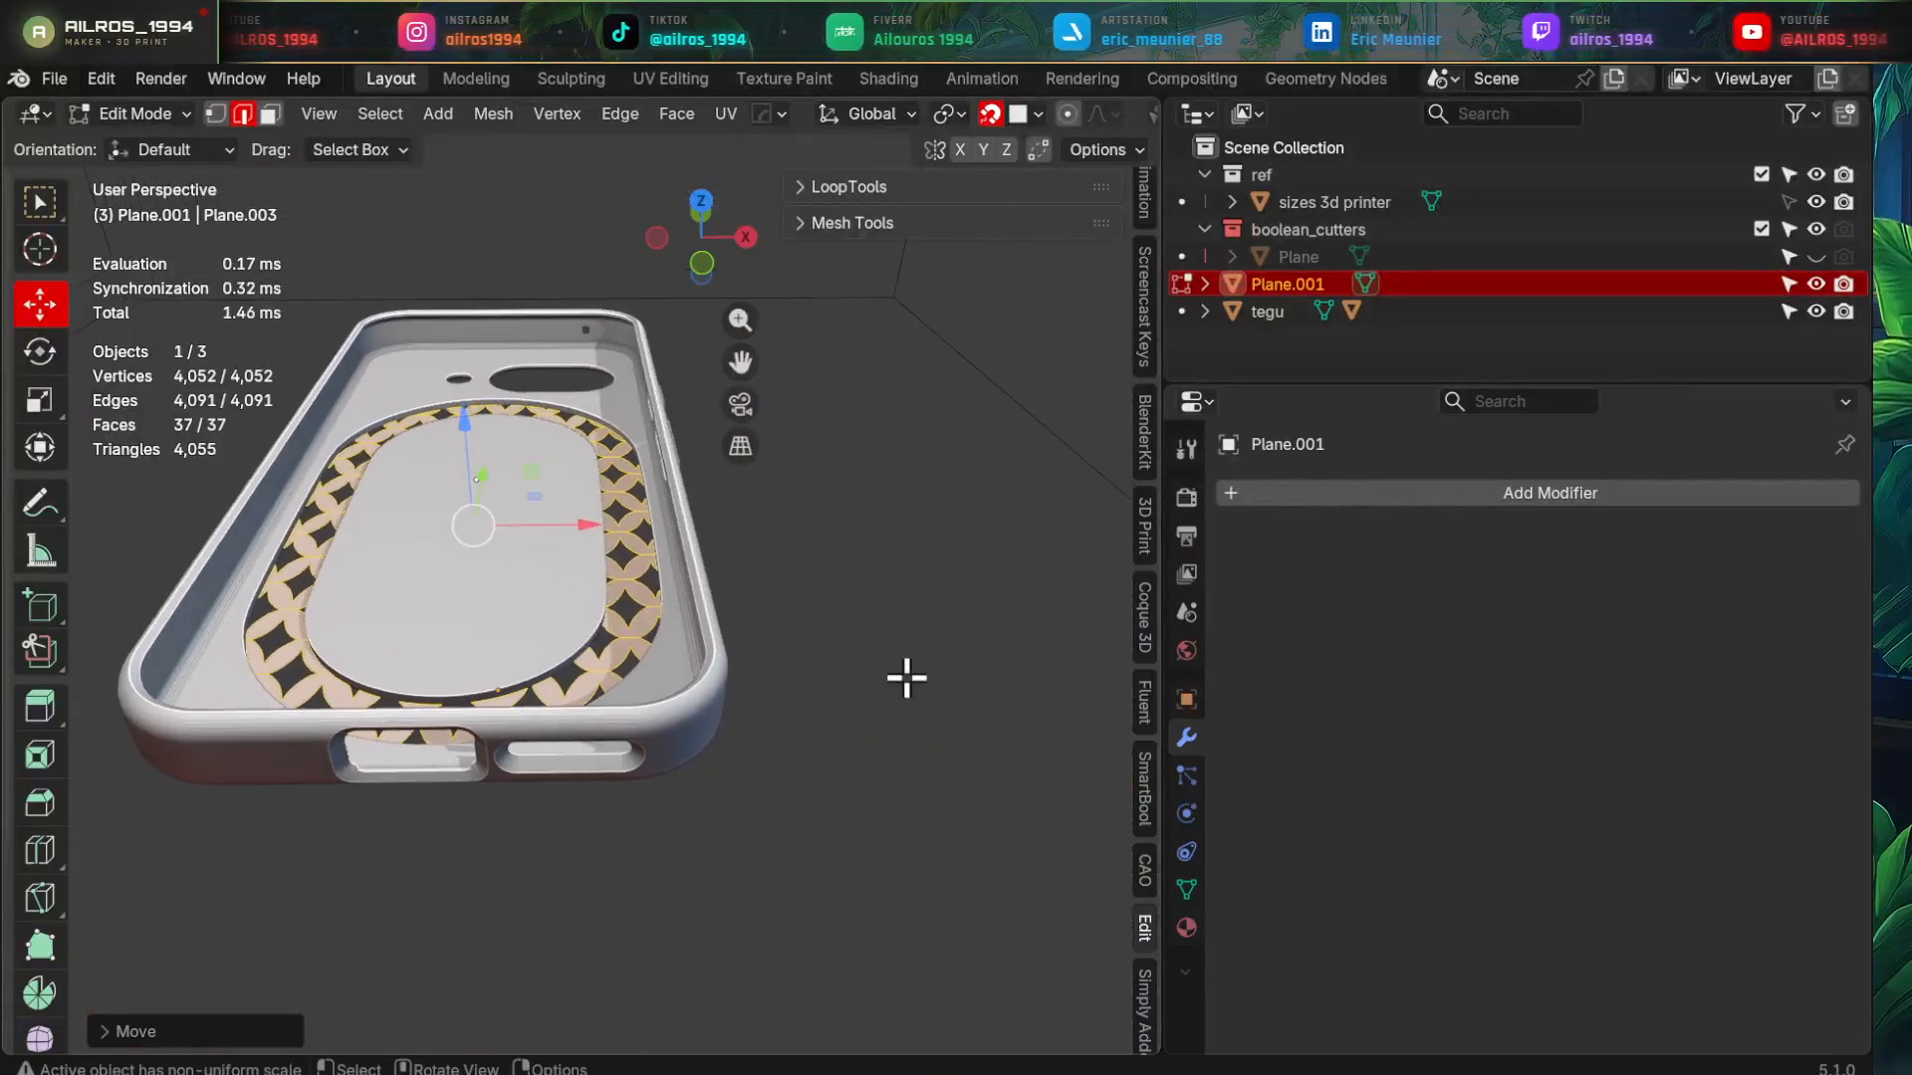
pyautogui.press('e')
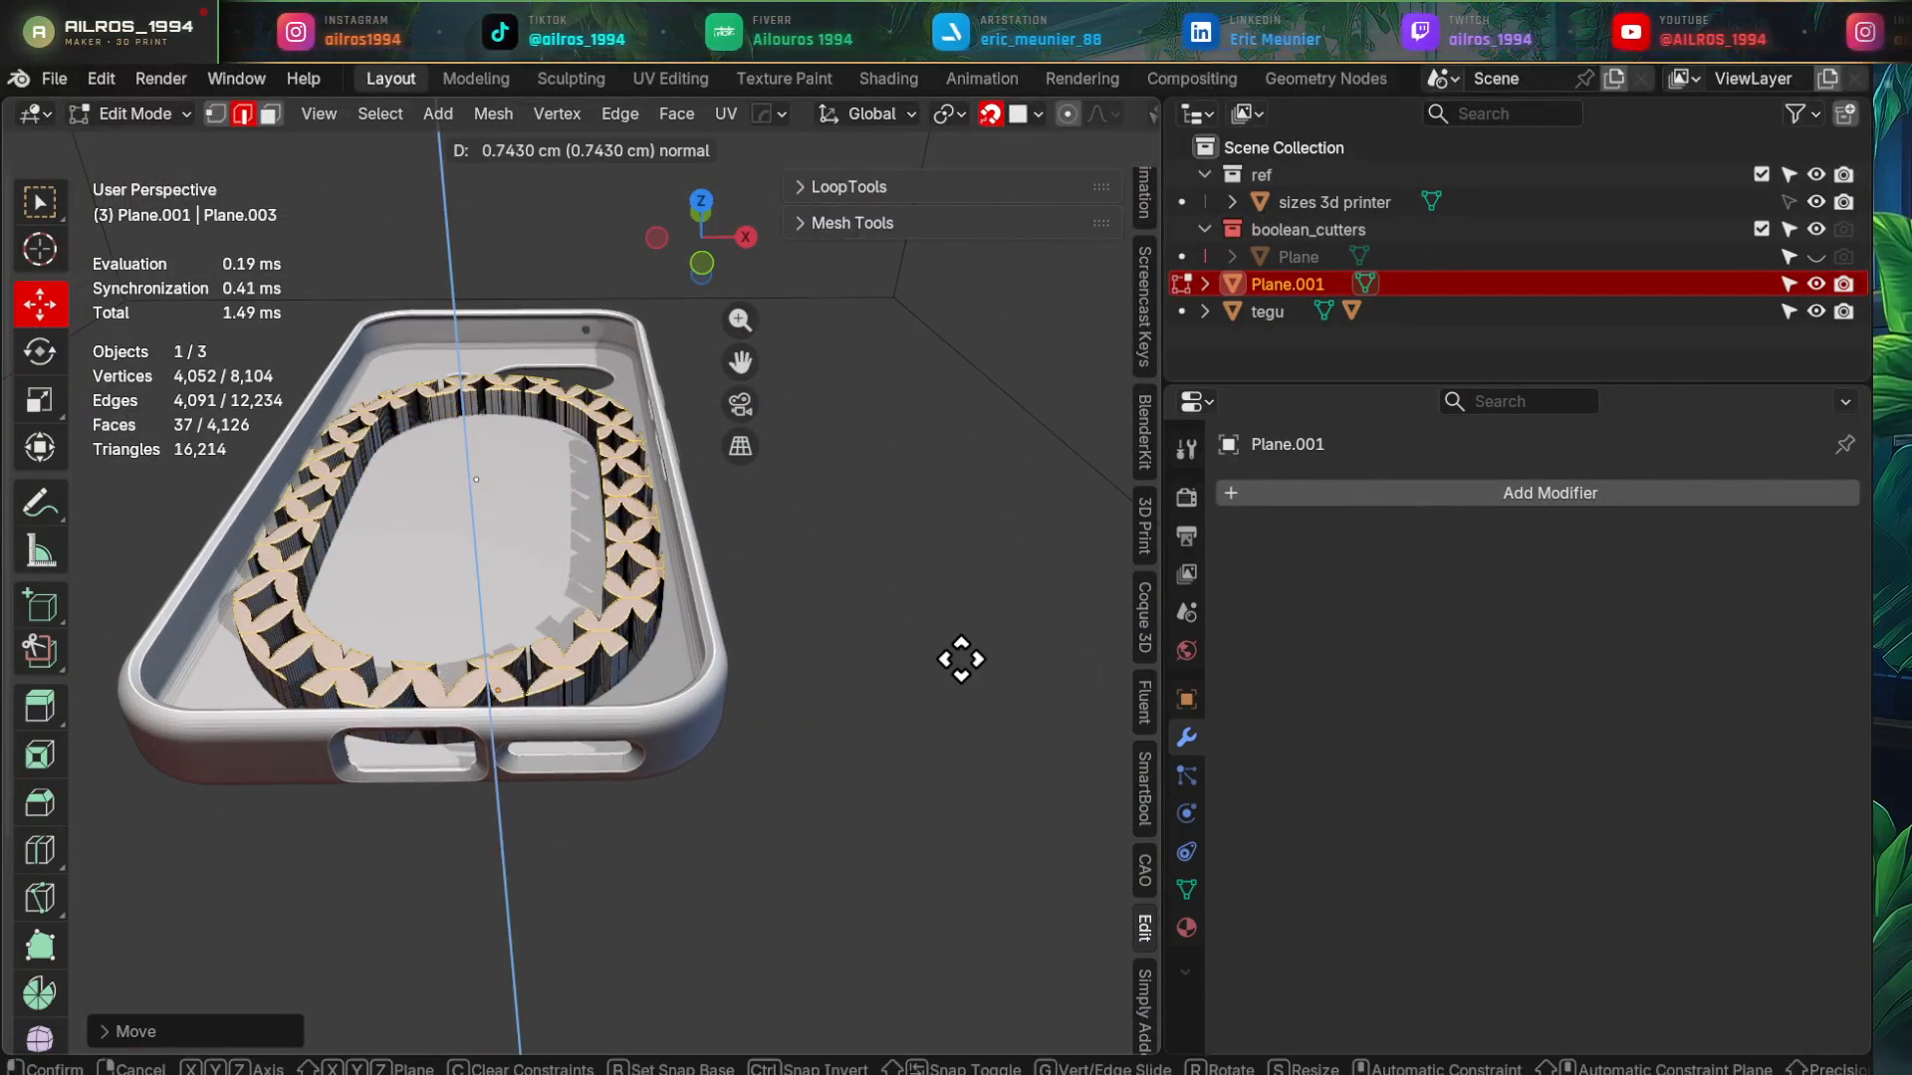
pyautogui.click(960, 661)
# - Lower the extruded lattice faces along Z to snap level with the case's inner floor, and return to Object Mode
pyautogui.scroll(5, 597, 627)
pyautogui.moveTo(684, 540); pyautogui.dragTo(641, 534, button='middle')
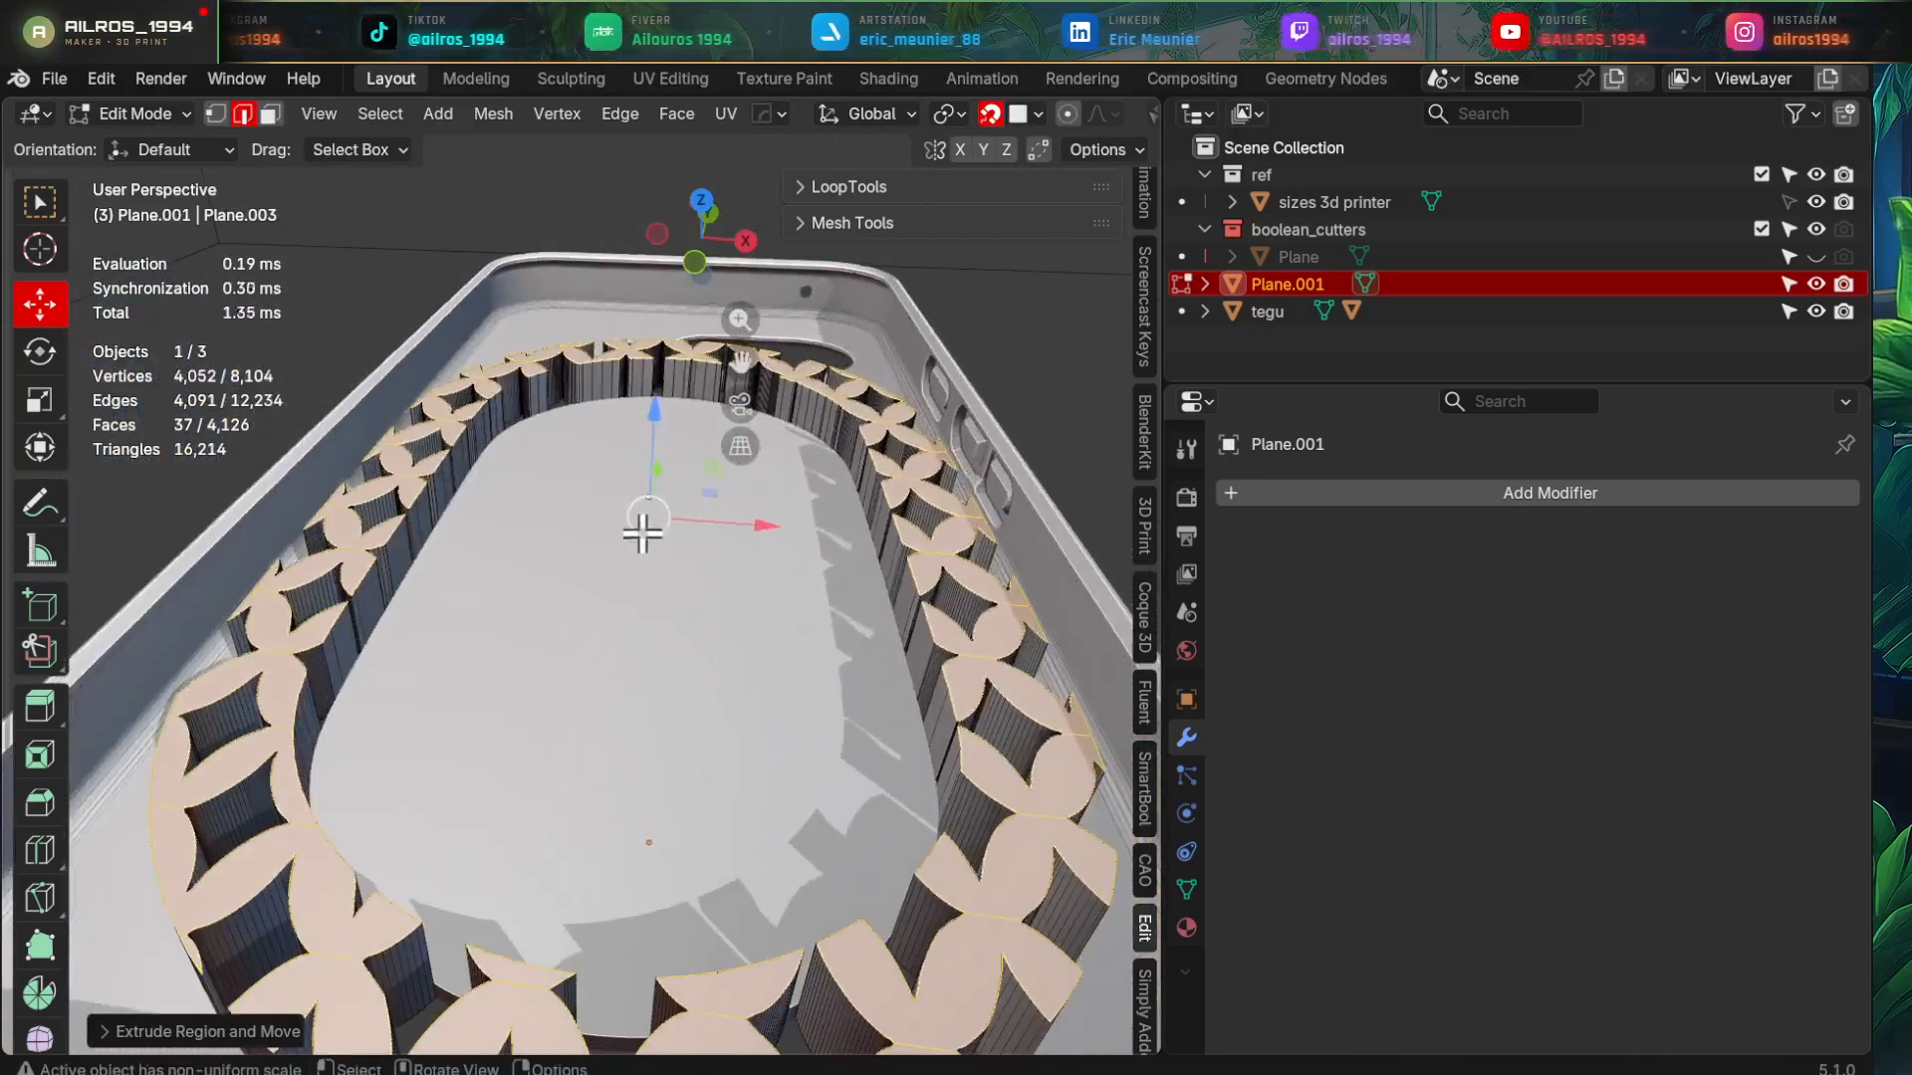
pyautogui.moveTo(656, 409); pyautogui.dragTo(607, 504)
pyautogui.scroll(-3, 674, 695)
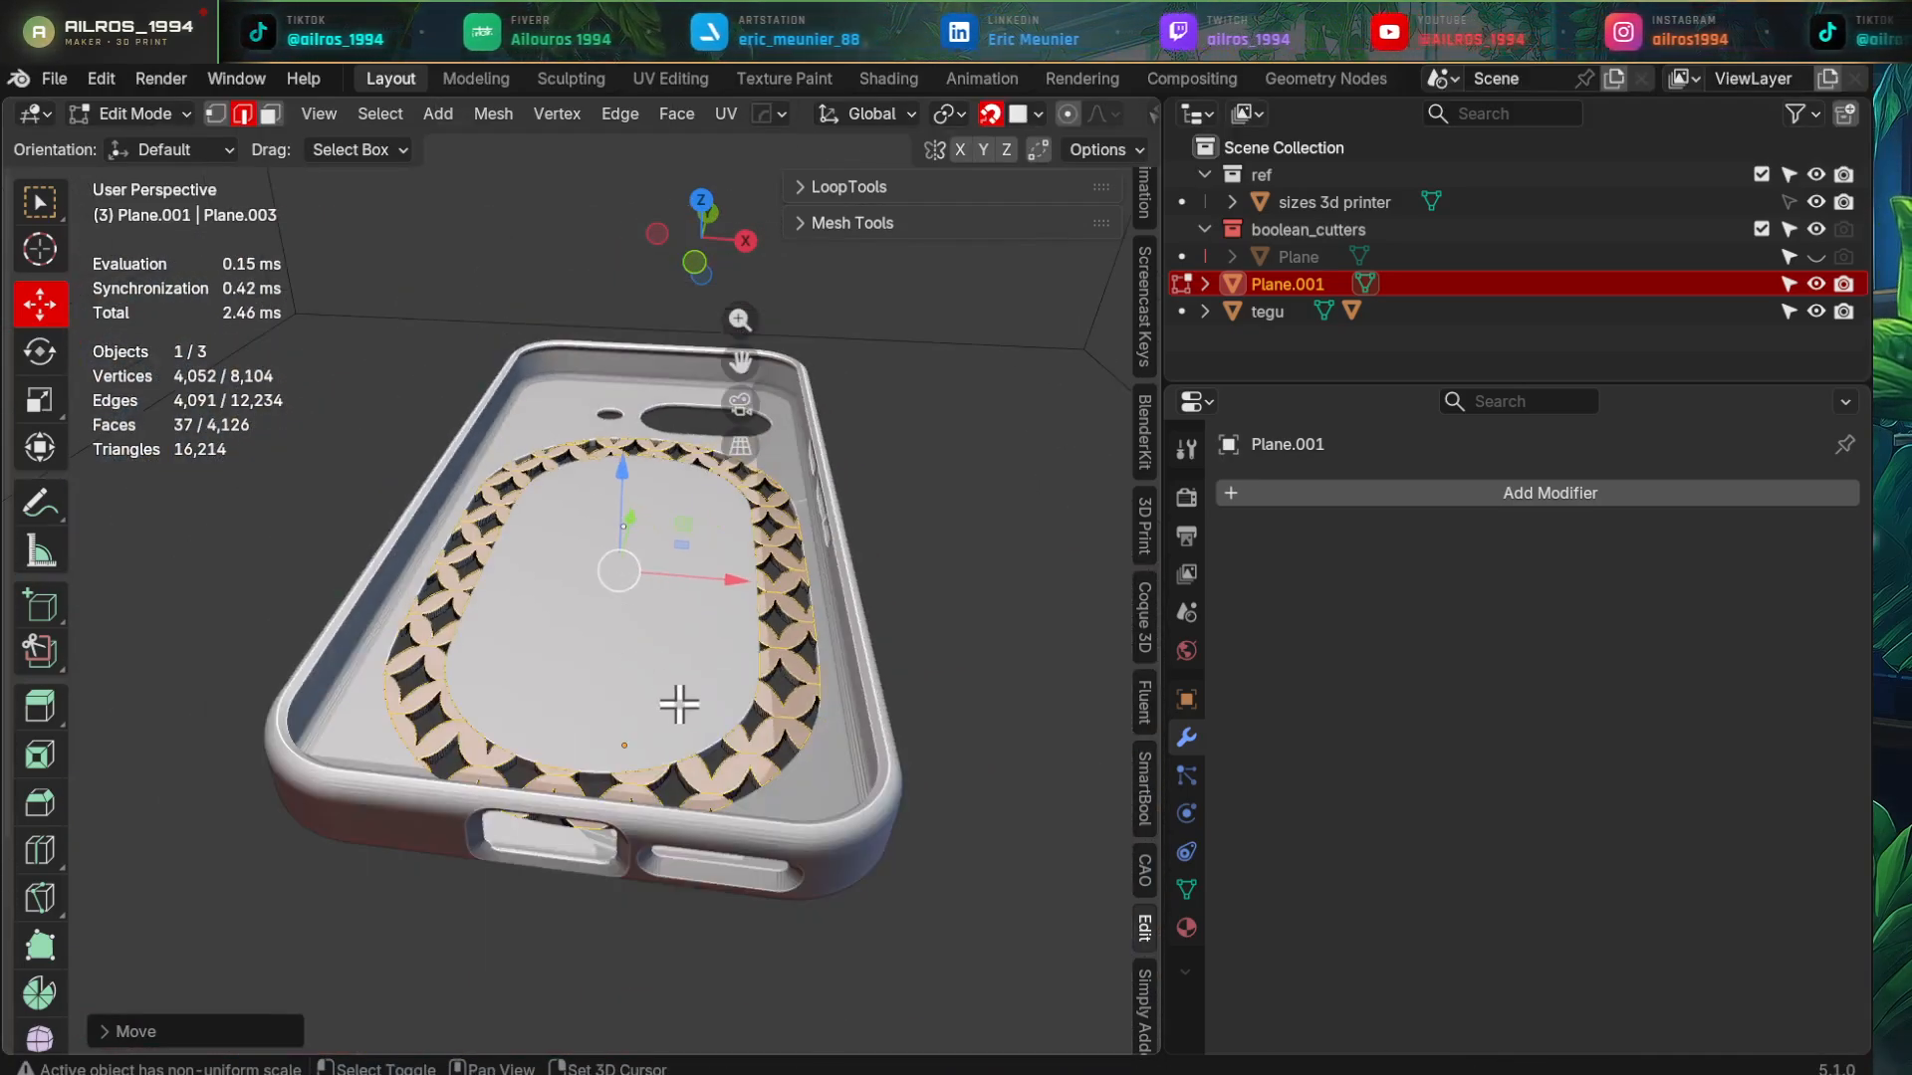
pyautogui.press('Tab')
# - Join the extruded lattice to the tegu phone case with a Brush Boolean Union
pyautogui.moveTo(665, 682); pyautogui.dragTo(734, 772, button='middle')
pyautogui.moveTo(944, 777); pyautogui.dragTo(732, 637, button='middle')
pyautogui.scroll(-2, 693, 702)
pyautogui.scroll(3, 739, 760)
pyautogui.click(733, 638)
pyautogui.scroll(-3, 722, 747)
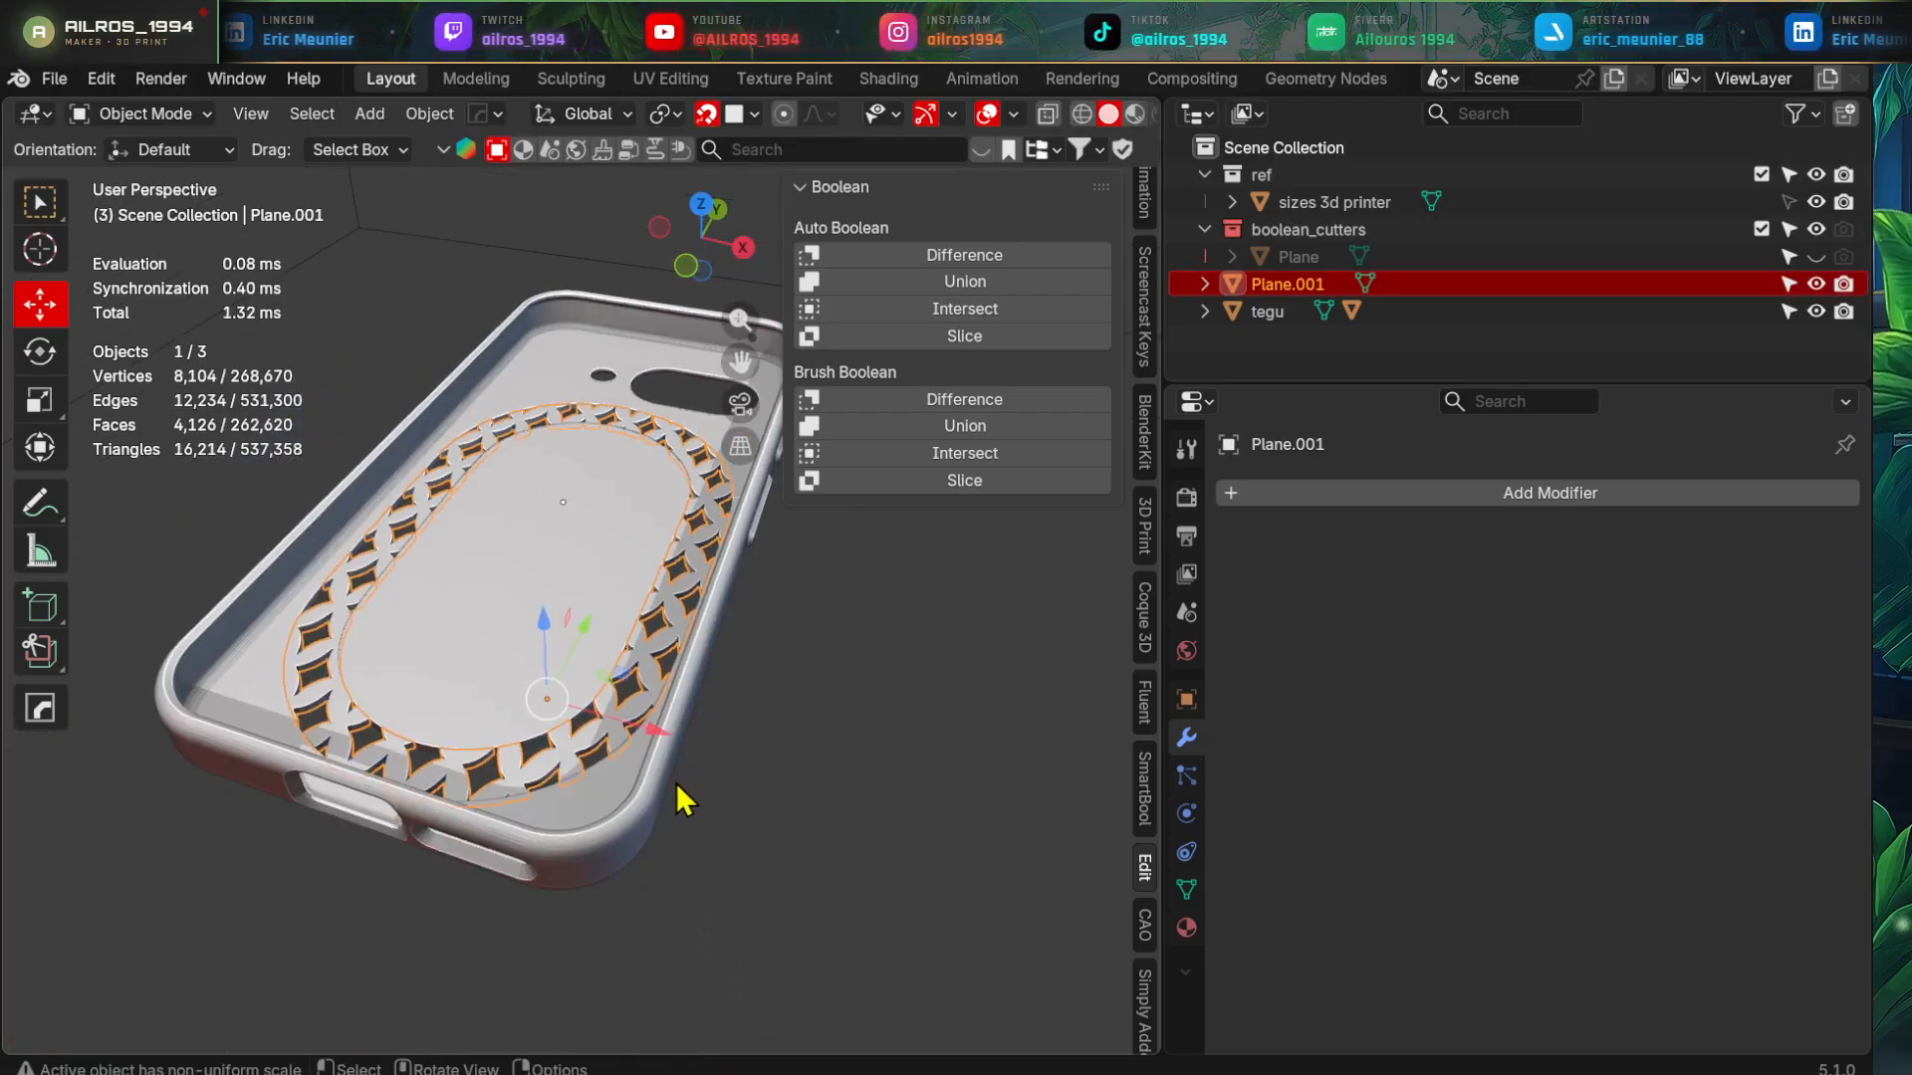
pyautogui.scroll(3, 689, 742)
pyautogui.click(697, 946)
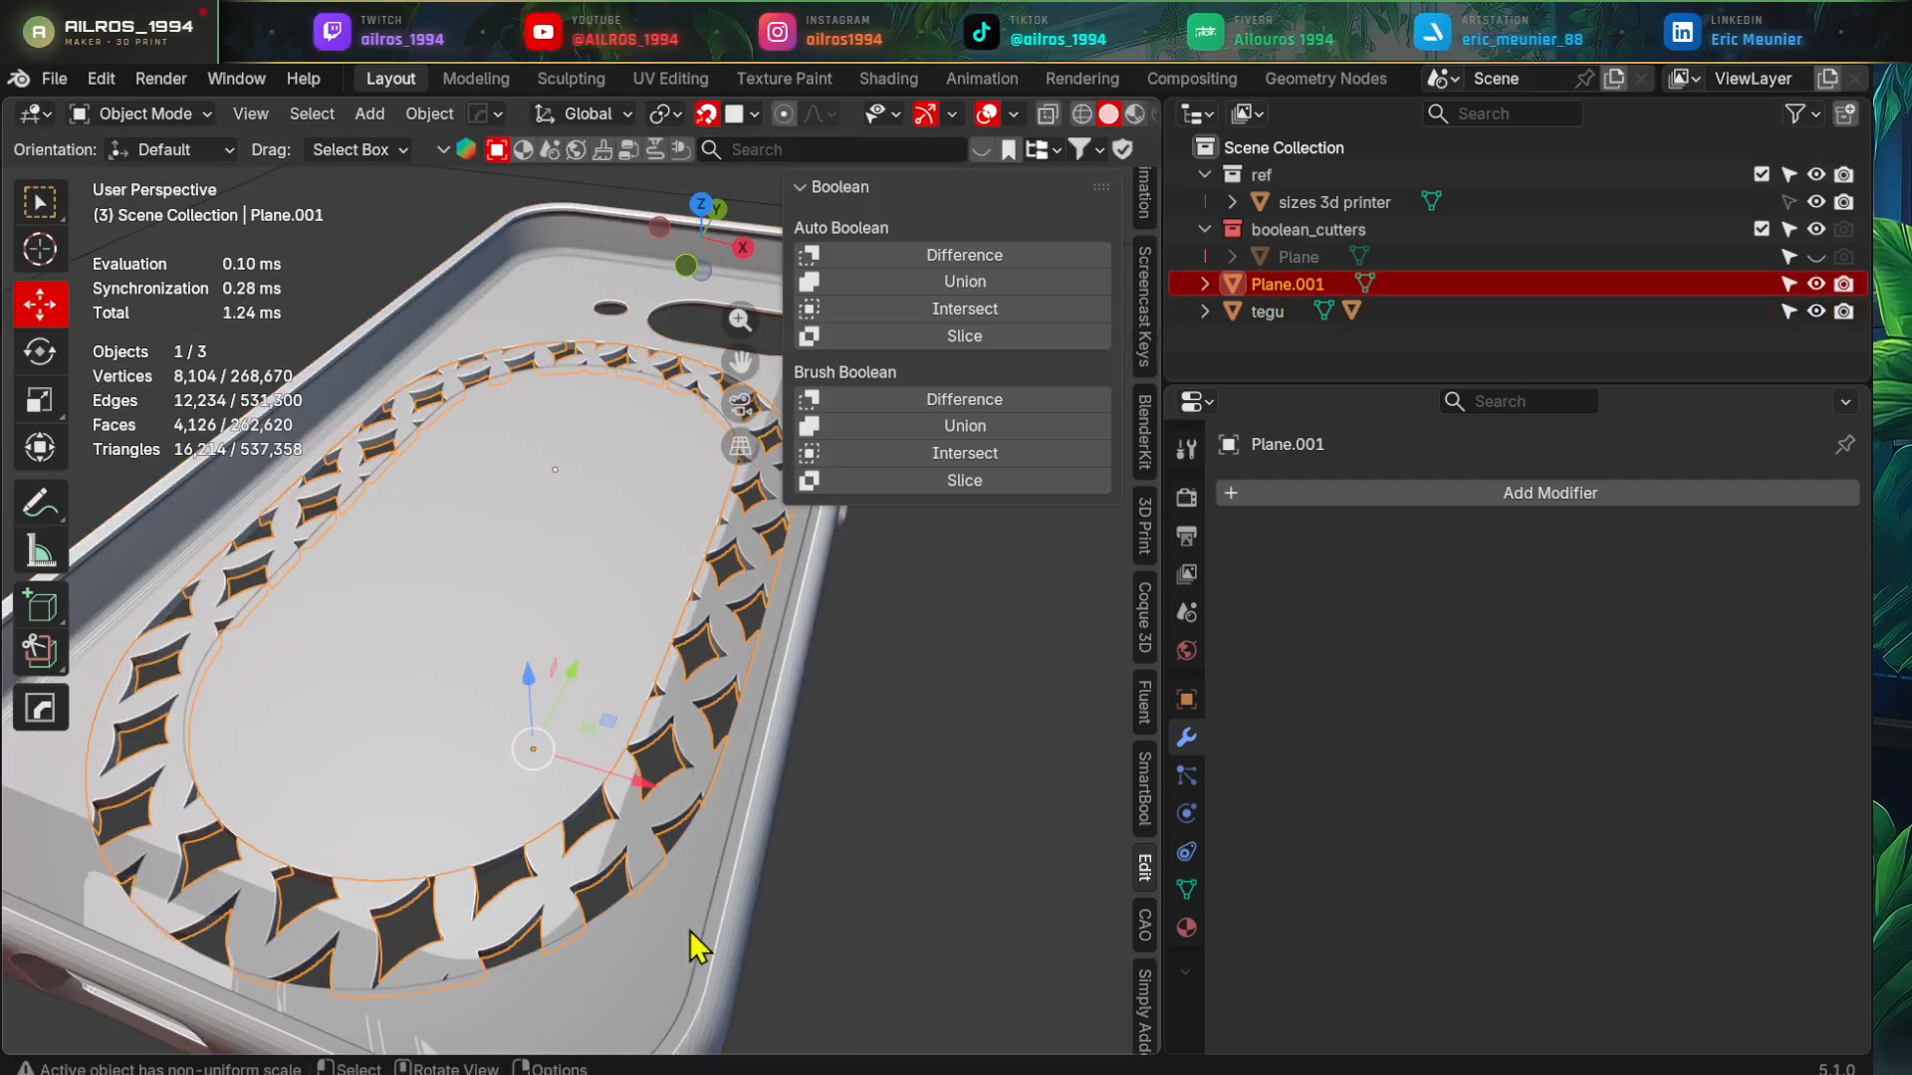
pyautogui.keyDown('shift'); pyautogui.click(697, 956); pyautogui.keyUp('shift')
pyautogui.scroll(-3, 734, 947)
pyautogui.moveTo(734, 947); pyautogui.dragTo(751, 804, button='middle')
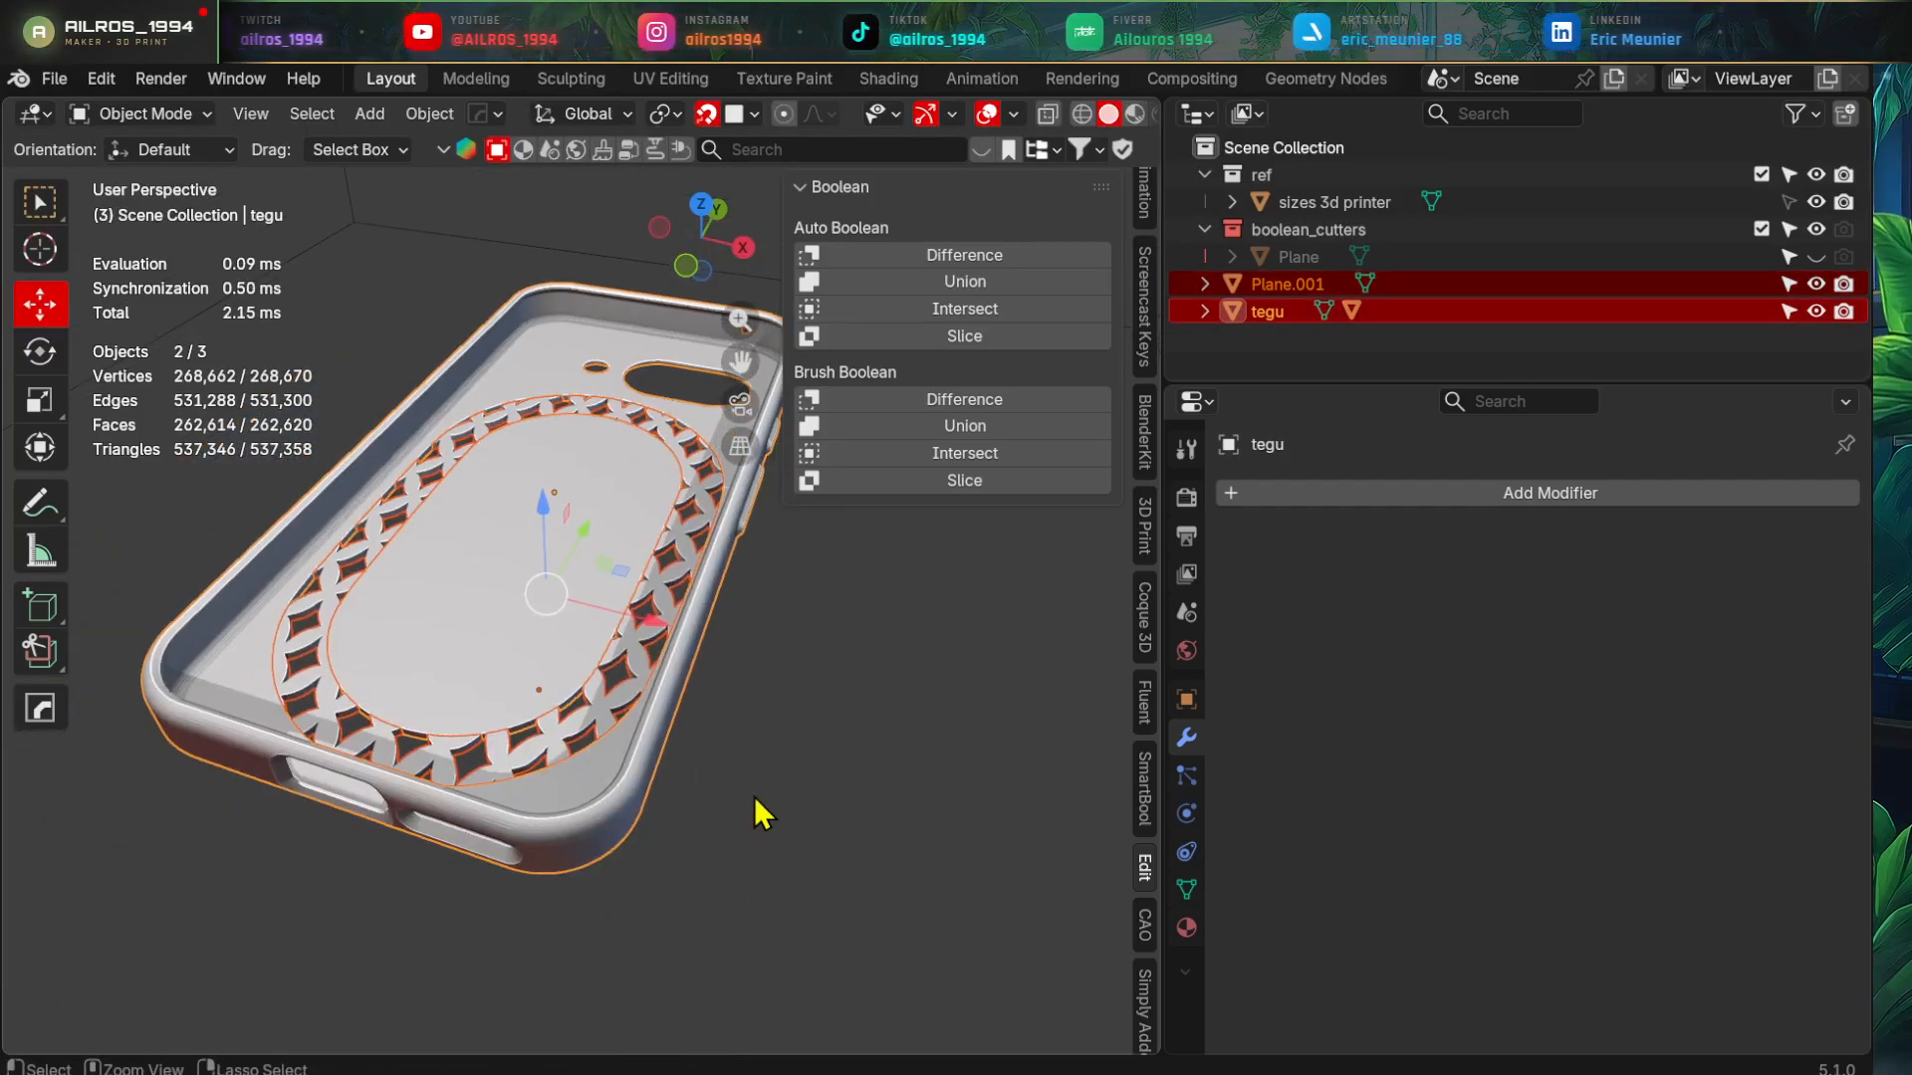
pyautogui.hotkey('shift', 'ctrl', 'b')
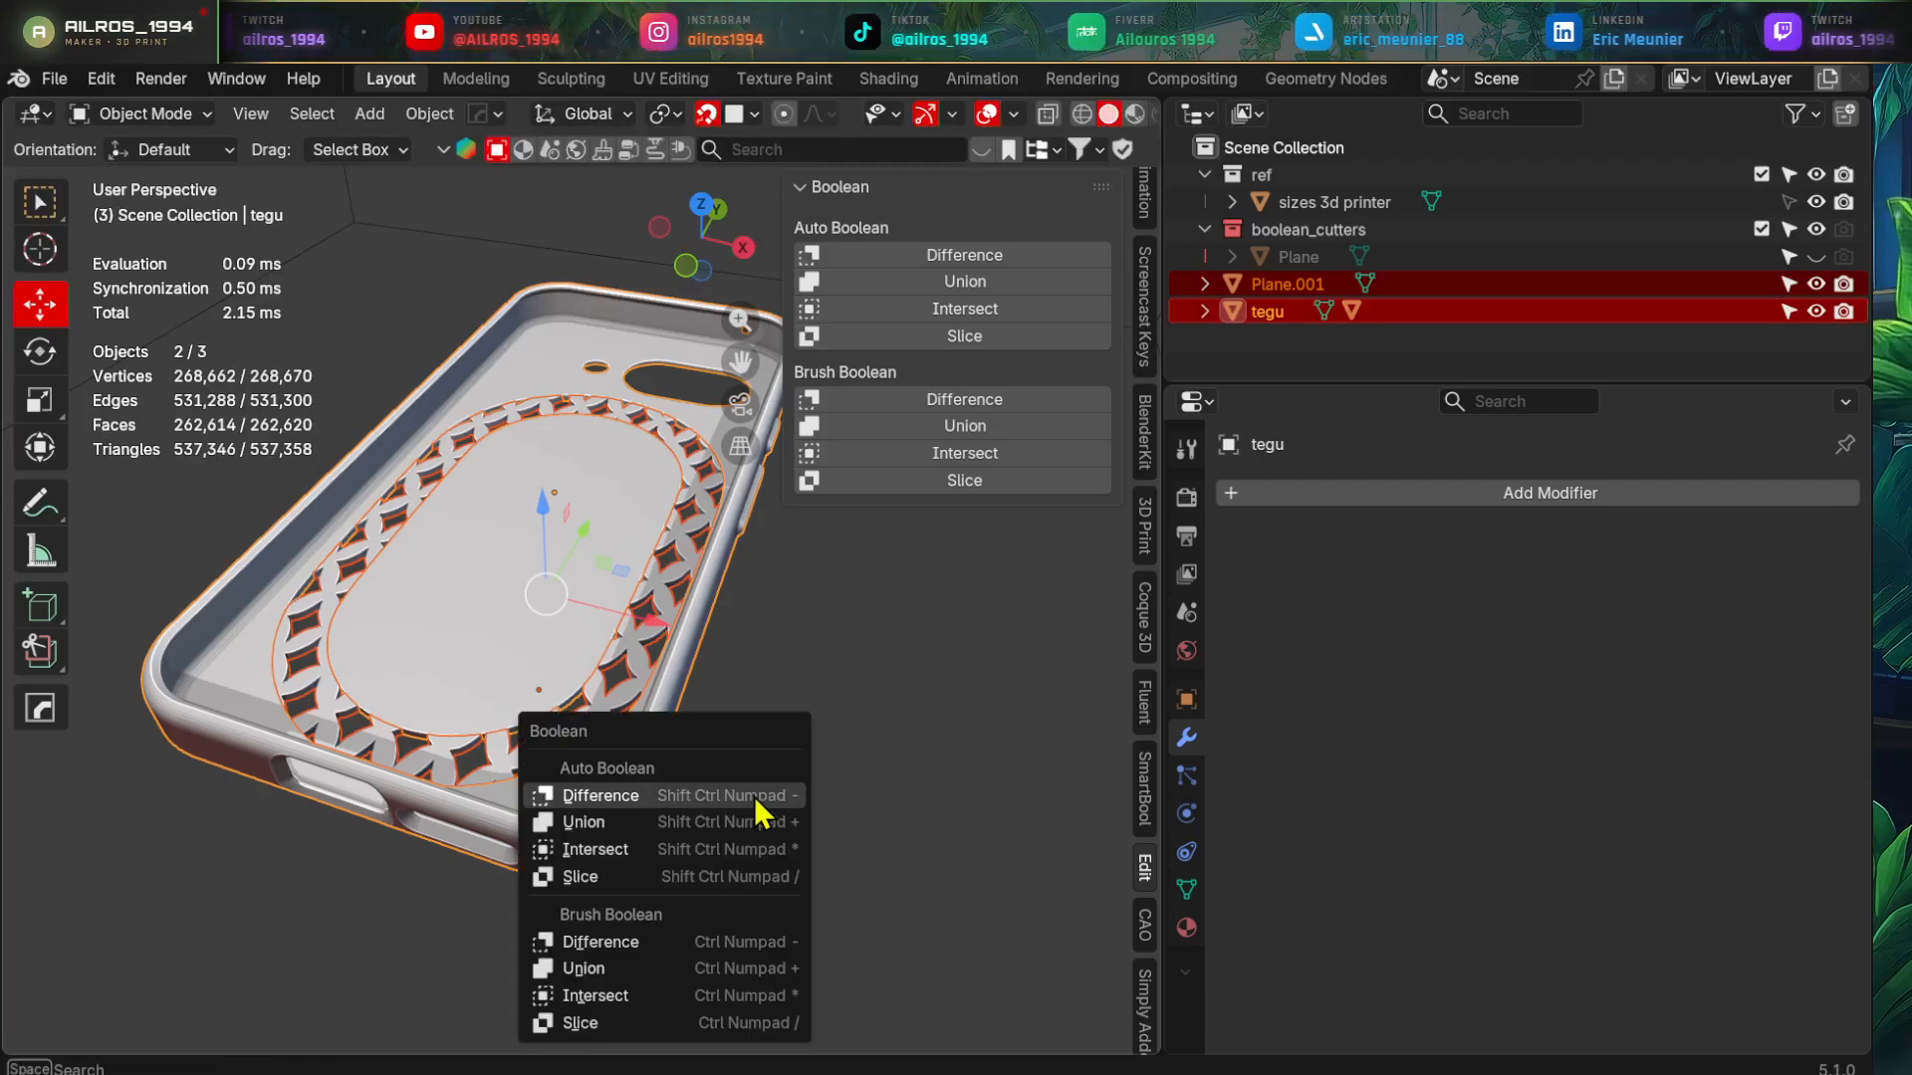
pyautogui.click(669, 967)
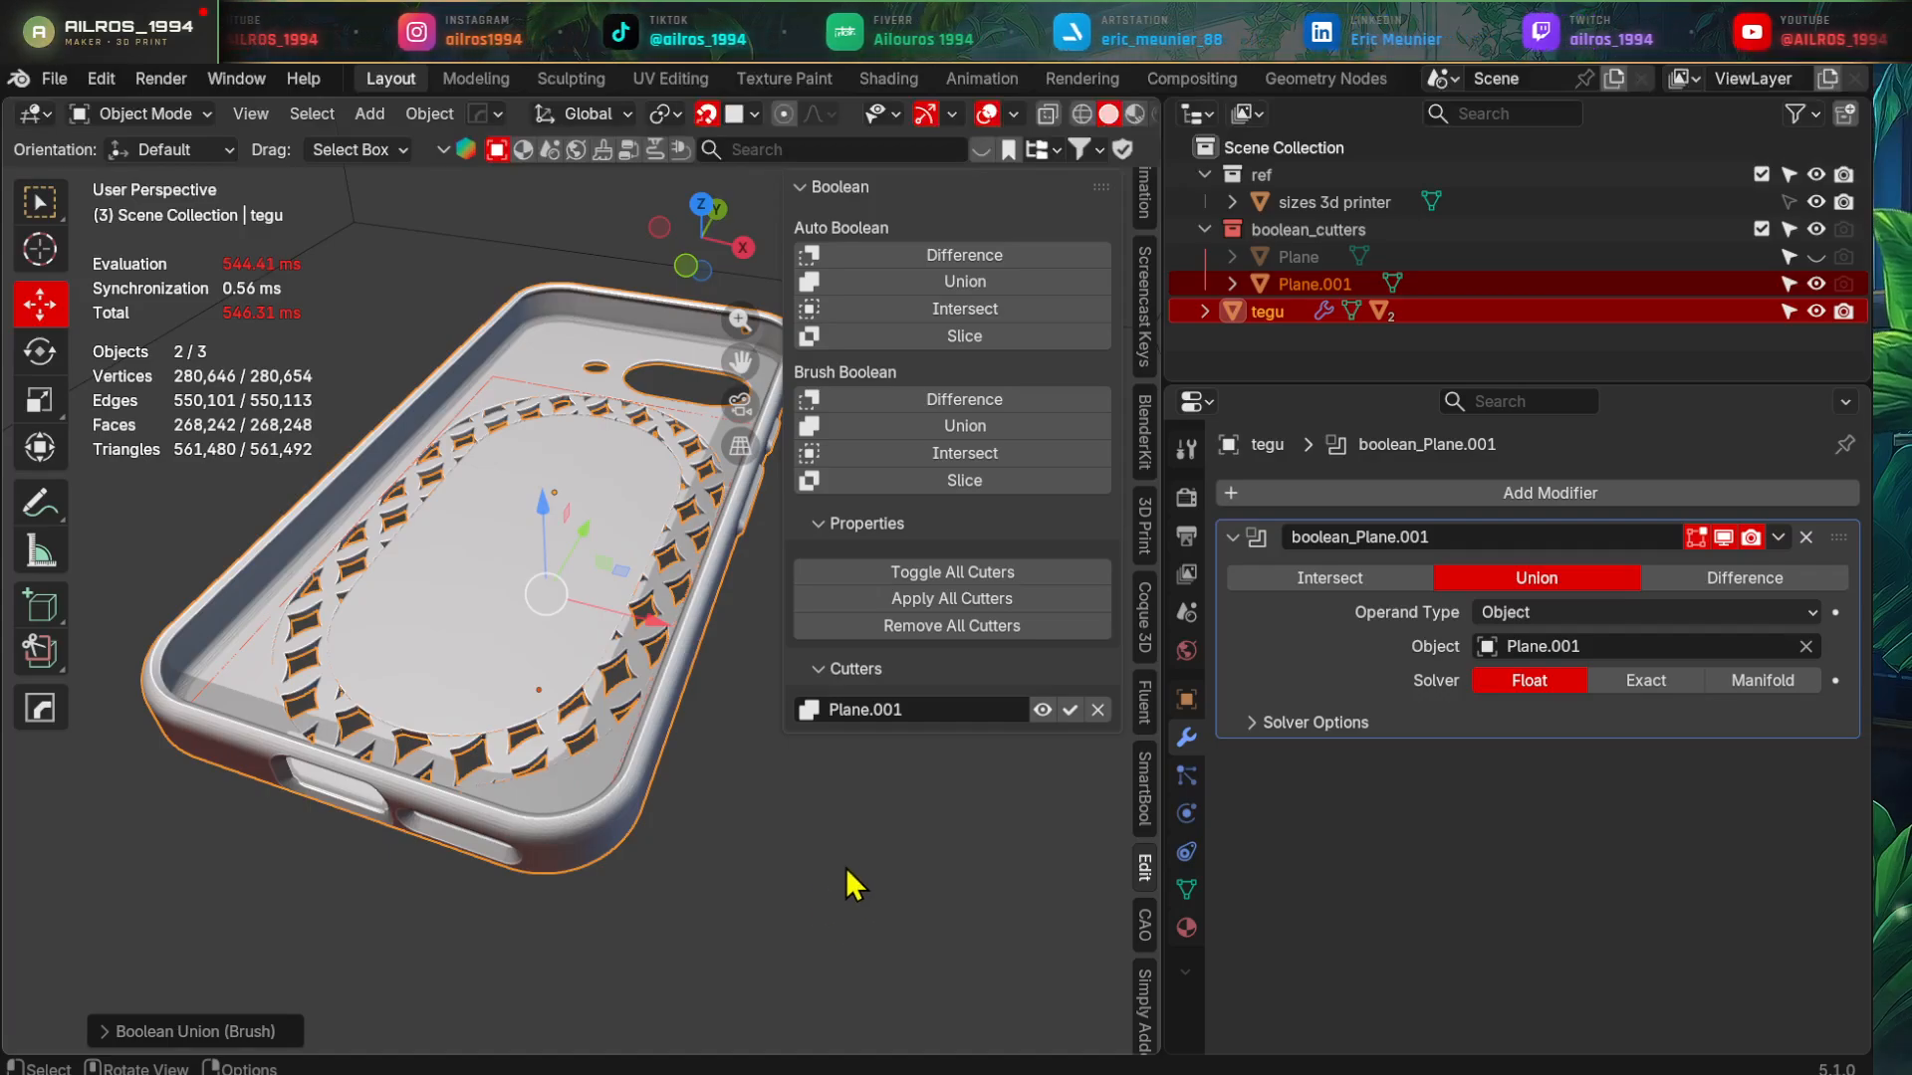
# - Inspect the lattice from the case's back and apply the boolean_Plane.001 Union modifier on tegu
pyautogui.moveTo(852, 884); pyautogui.dragTo(514, 900, button='middle')
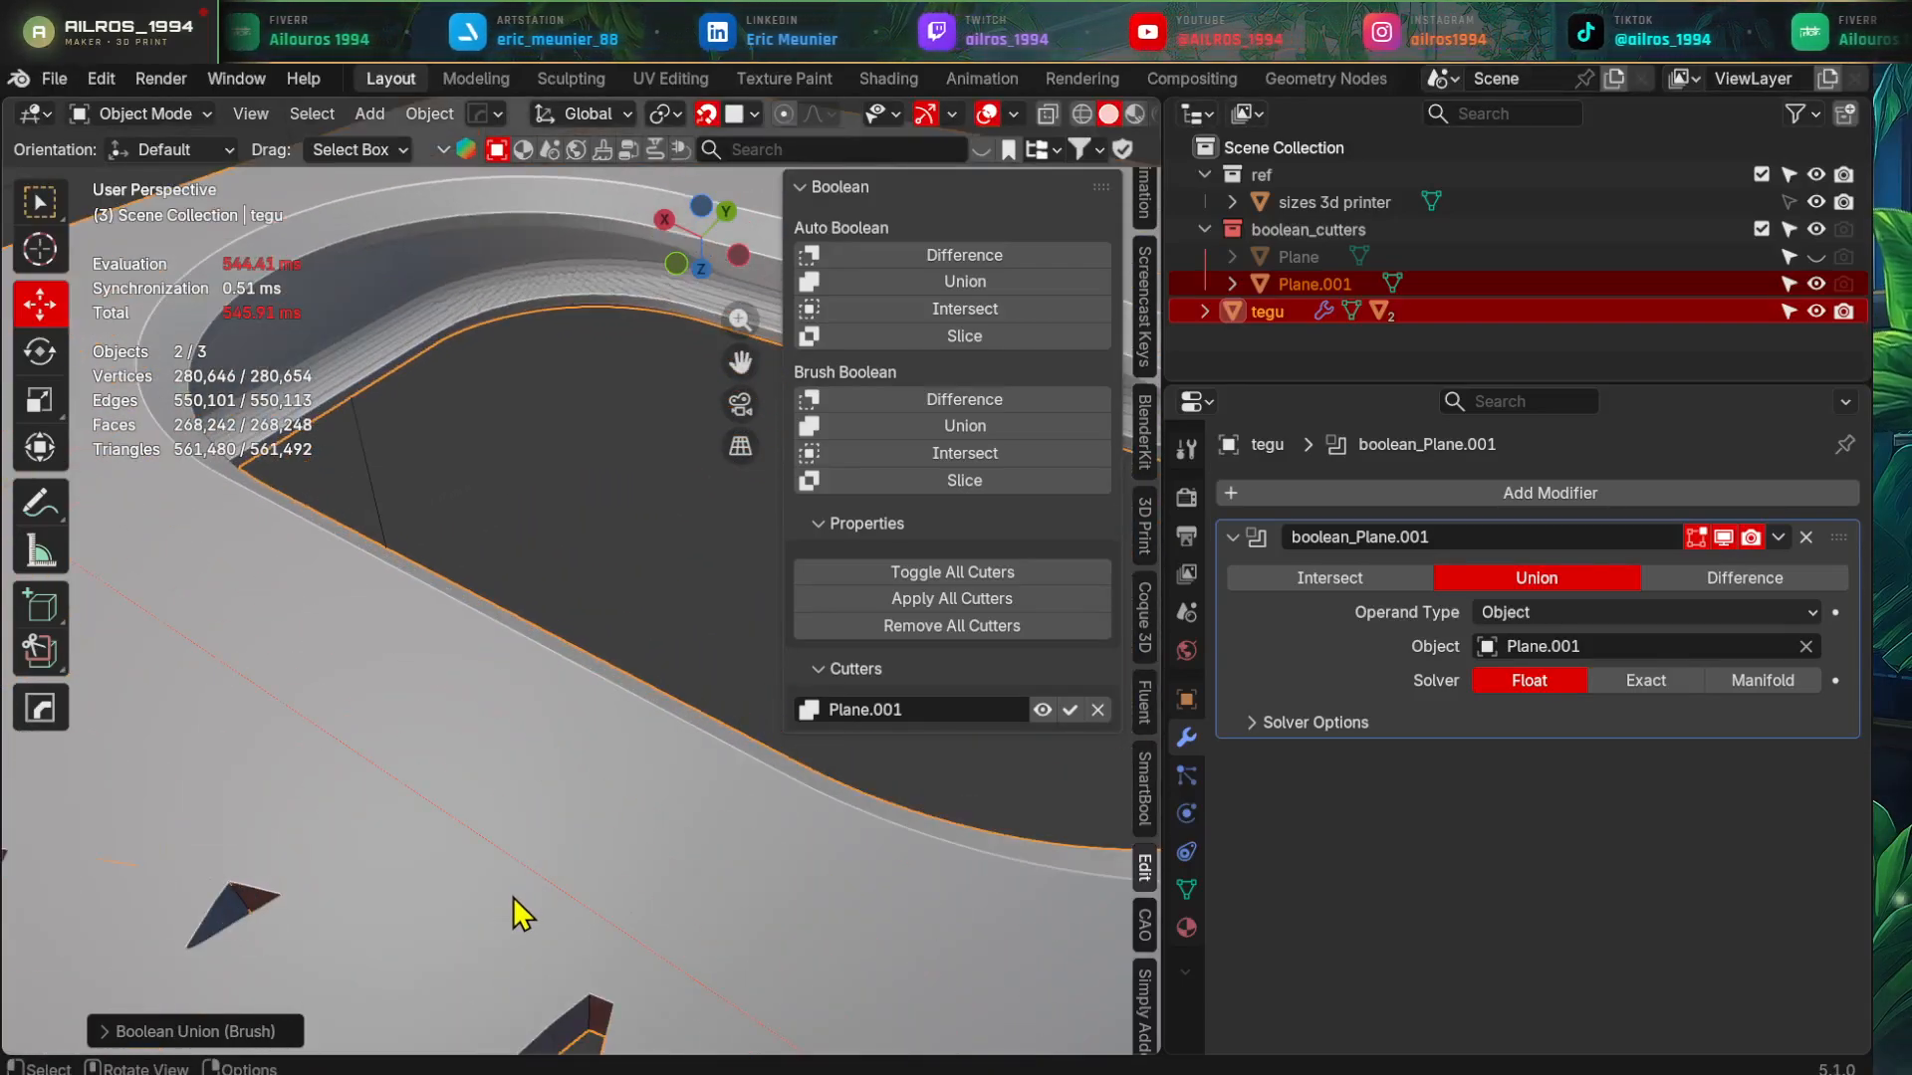
pyautogui.scroll(-6, 506, 890)
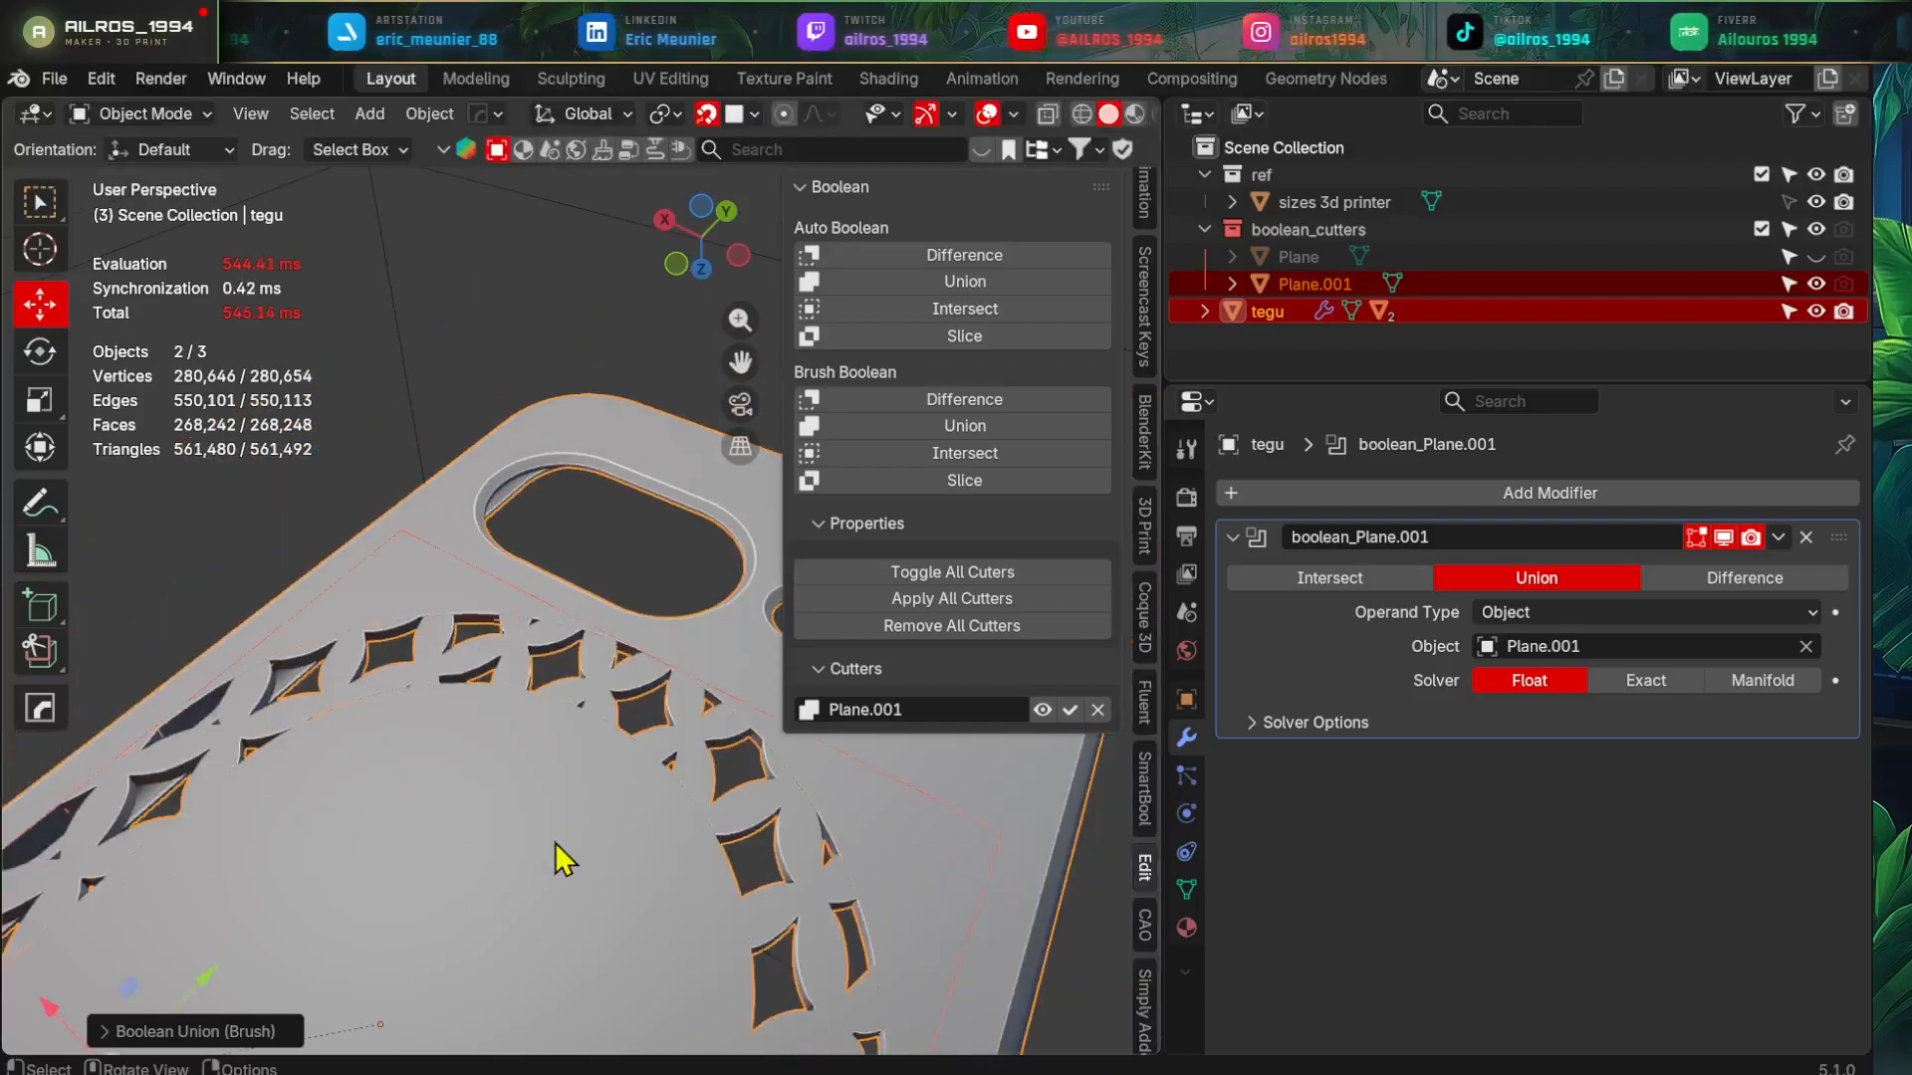
pyautogui.scroll(-6, 558, 854)
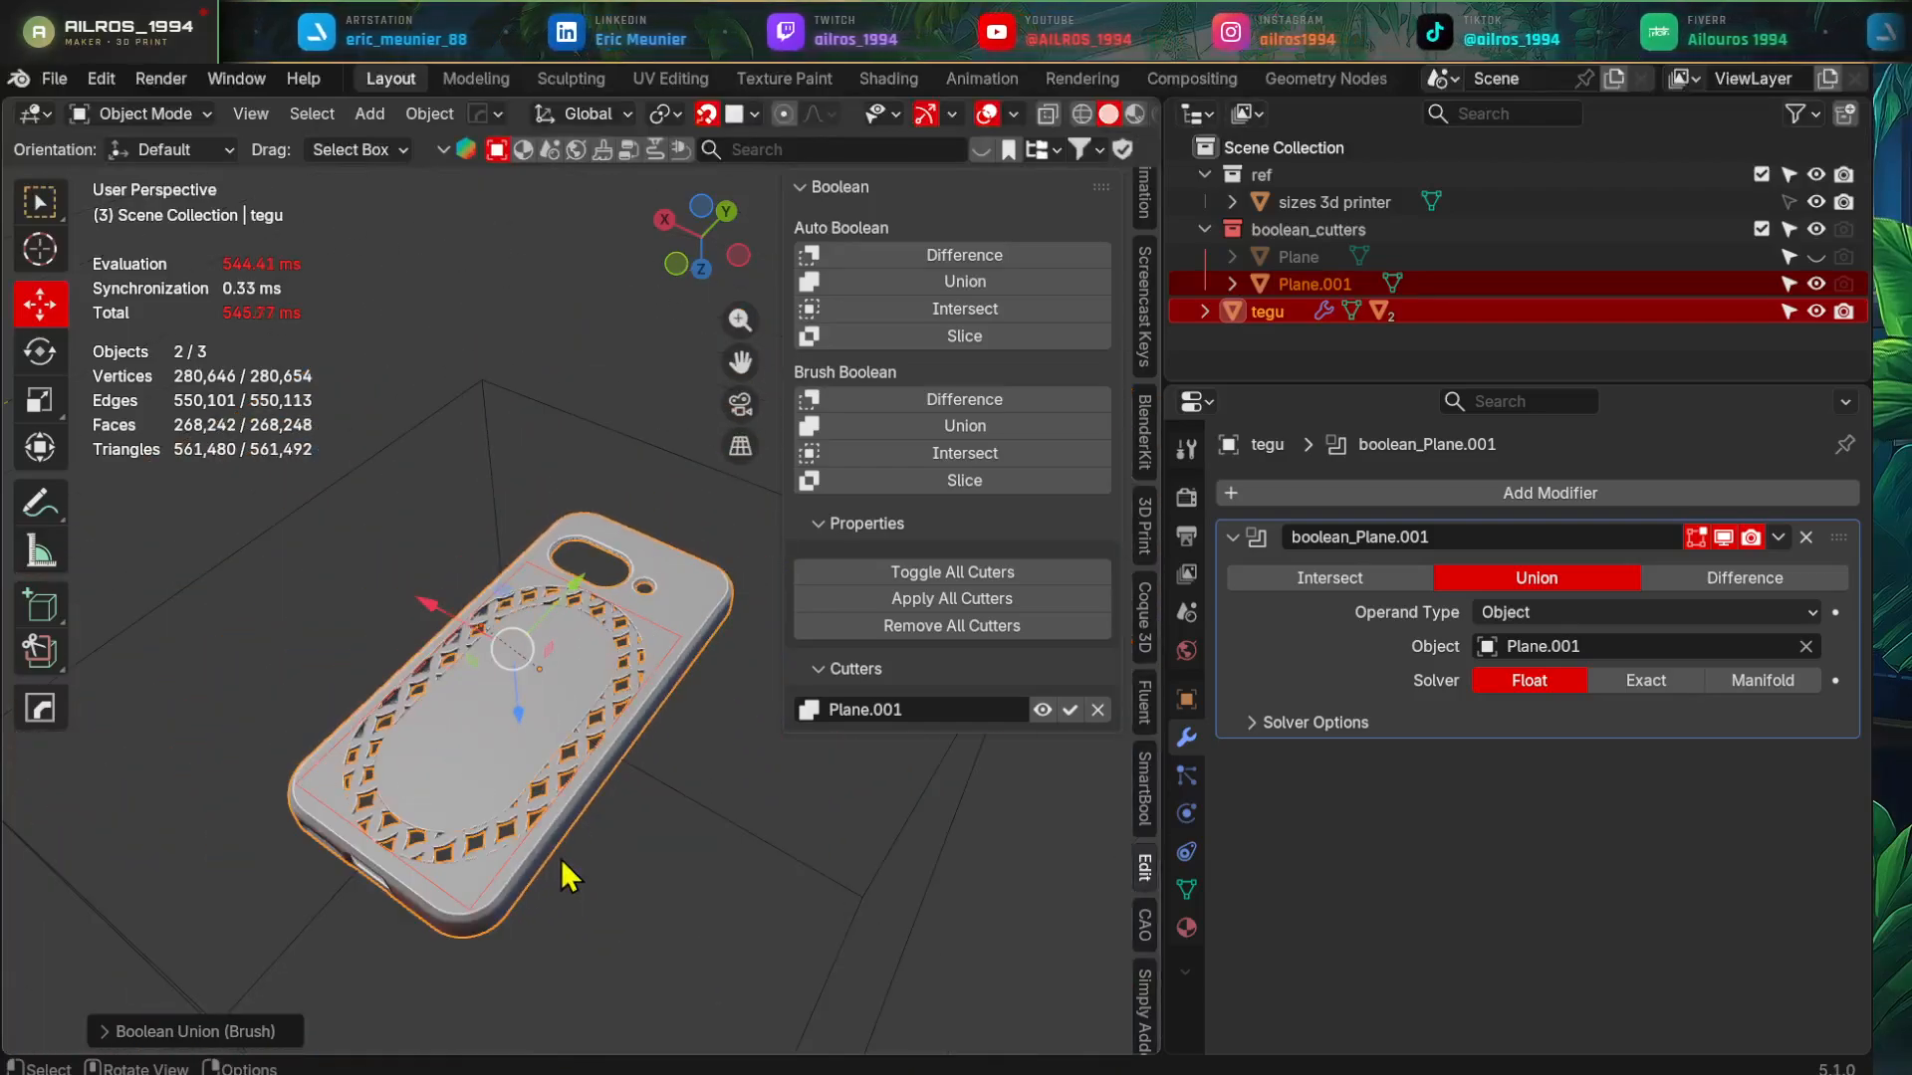
pyautogui.click(1233, 538)
pyautogui.hotkey('ctrl', 'a')
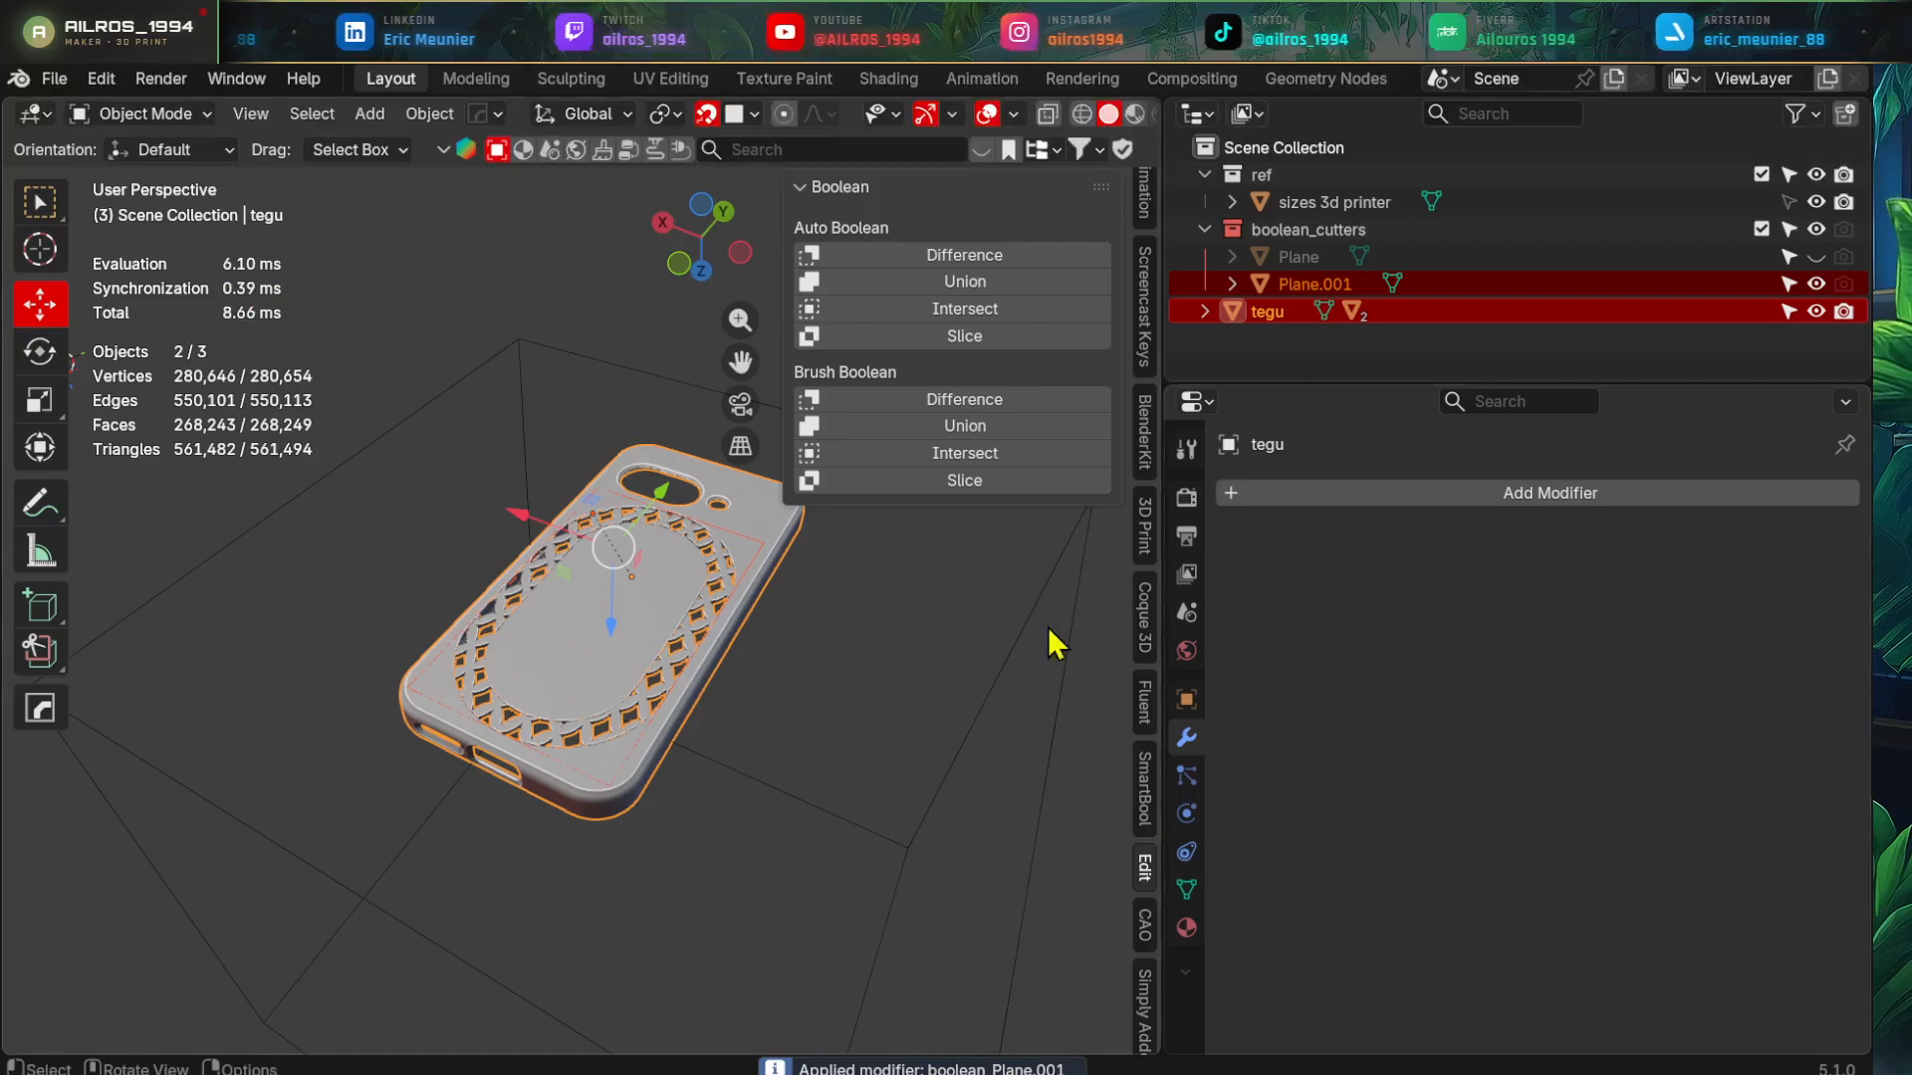
# - Isolate the tegu case in local view and select all of its geometry in Edit Mode
pyautogui.click(587, 816)
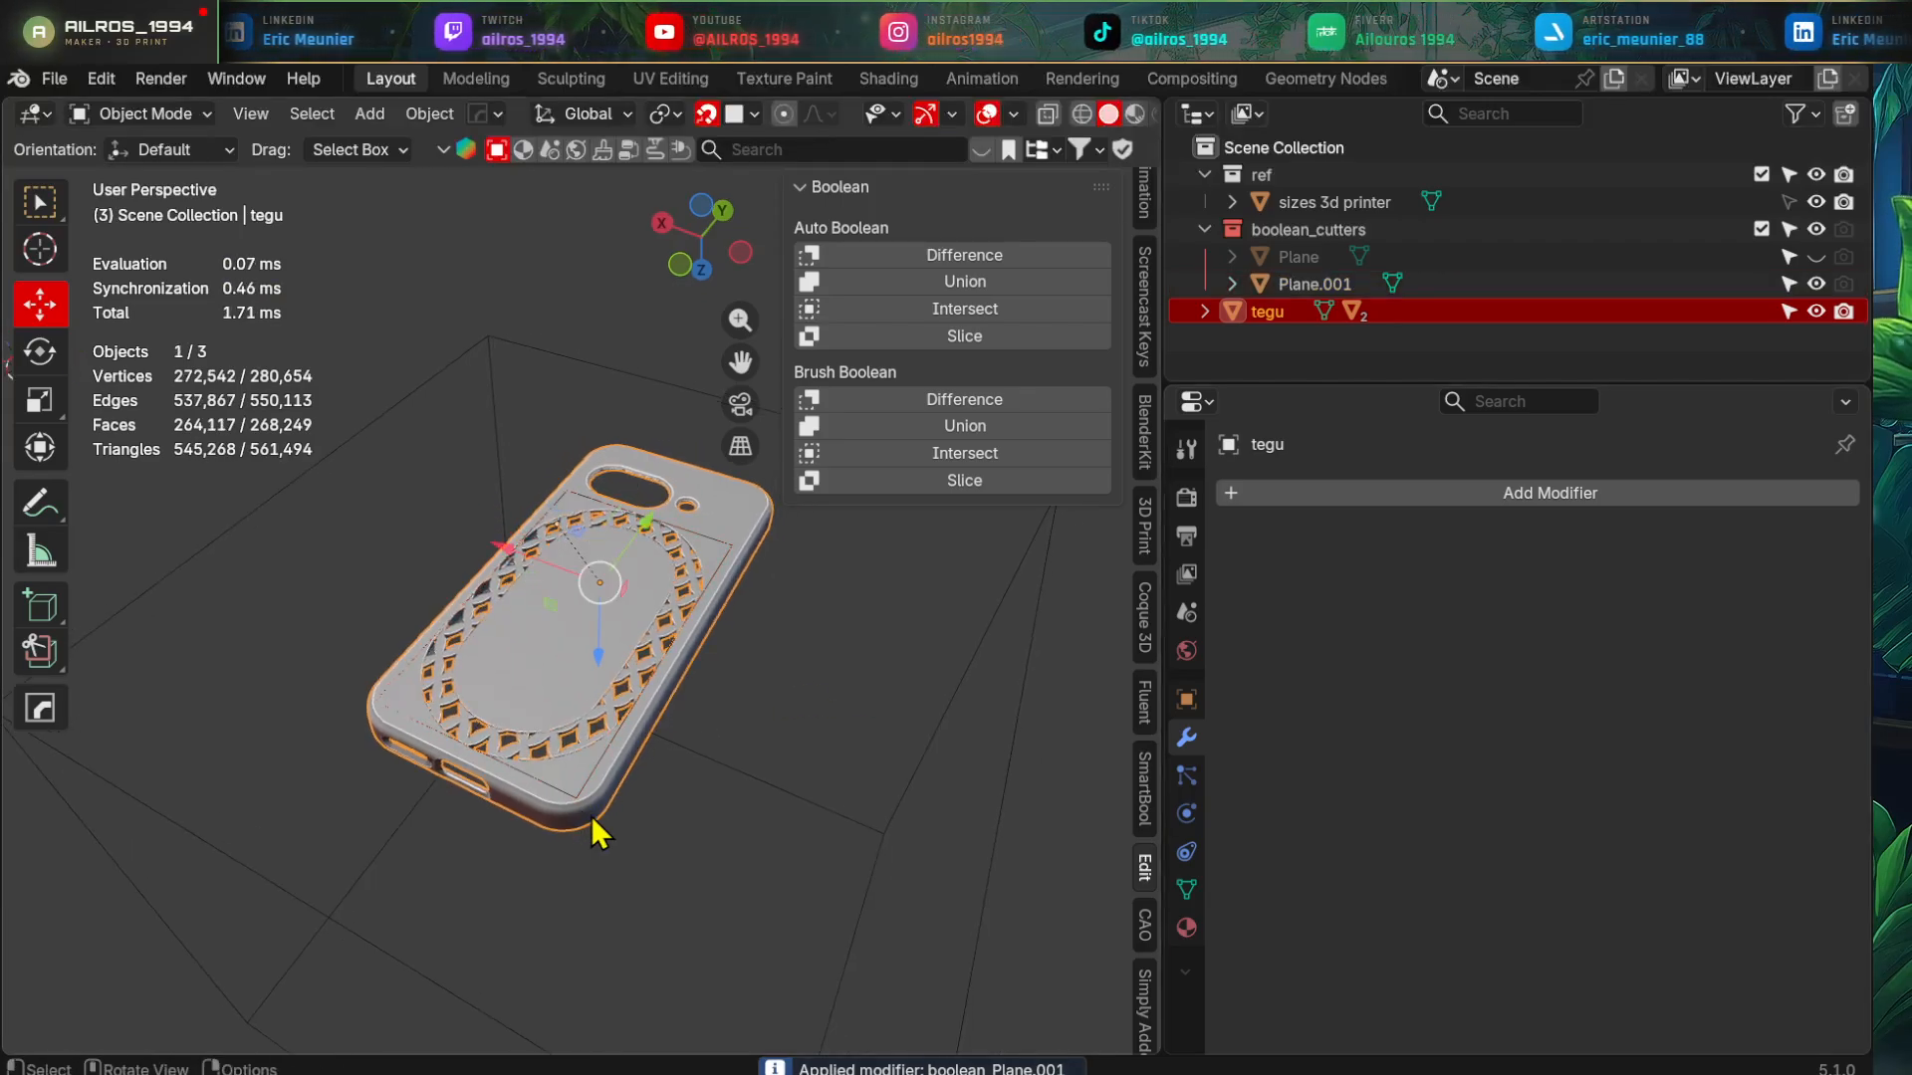
pyautogui.press('KP_Divide')
pyautogui.moveTo(606, 789); pyautogui.dragTo(798, 833, button='middle')
pyautogui.press('Tab')
pyautogui.press('a')
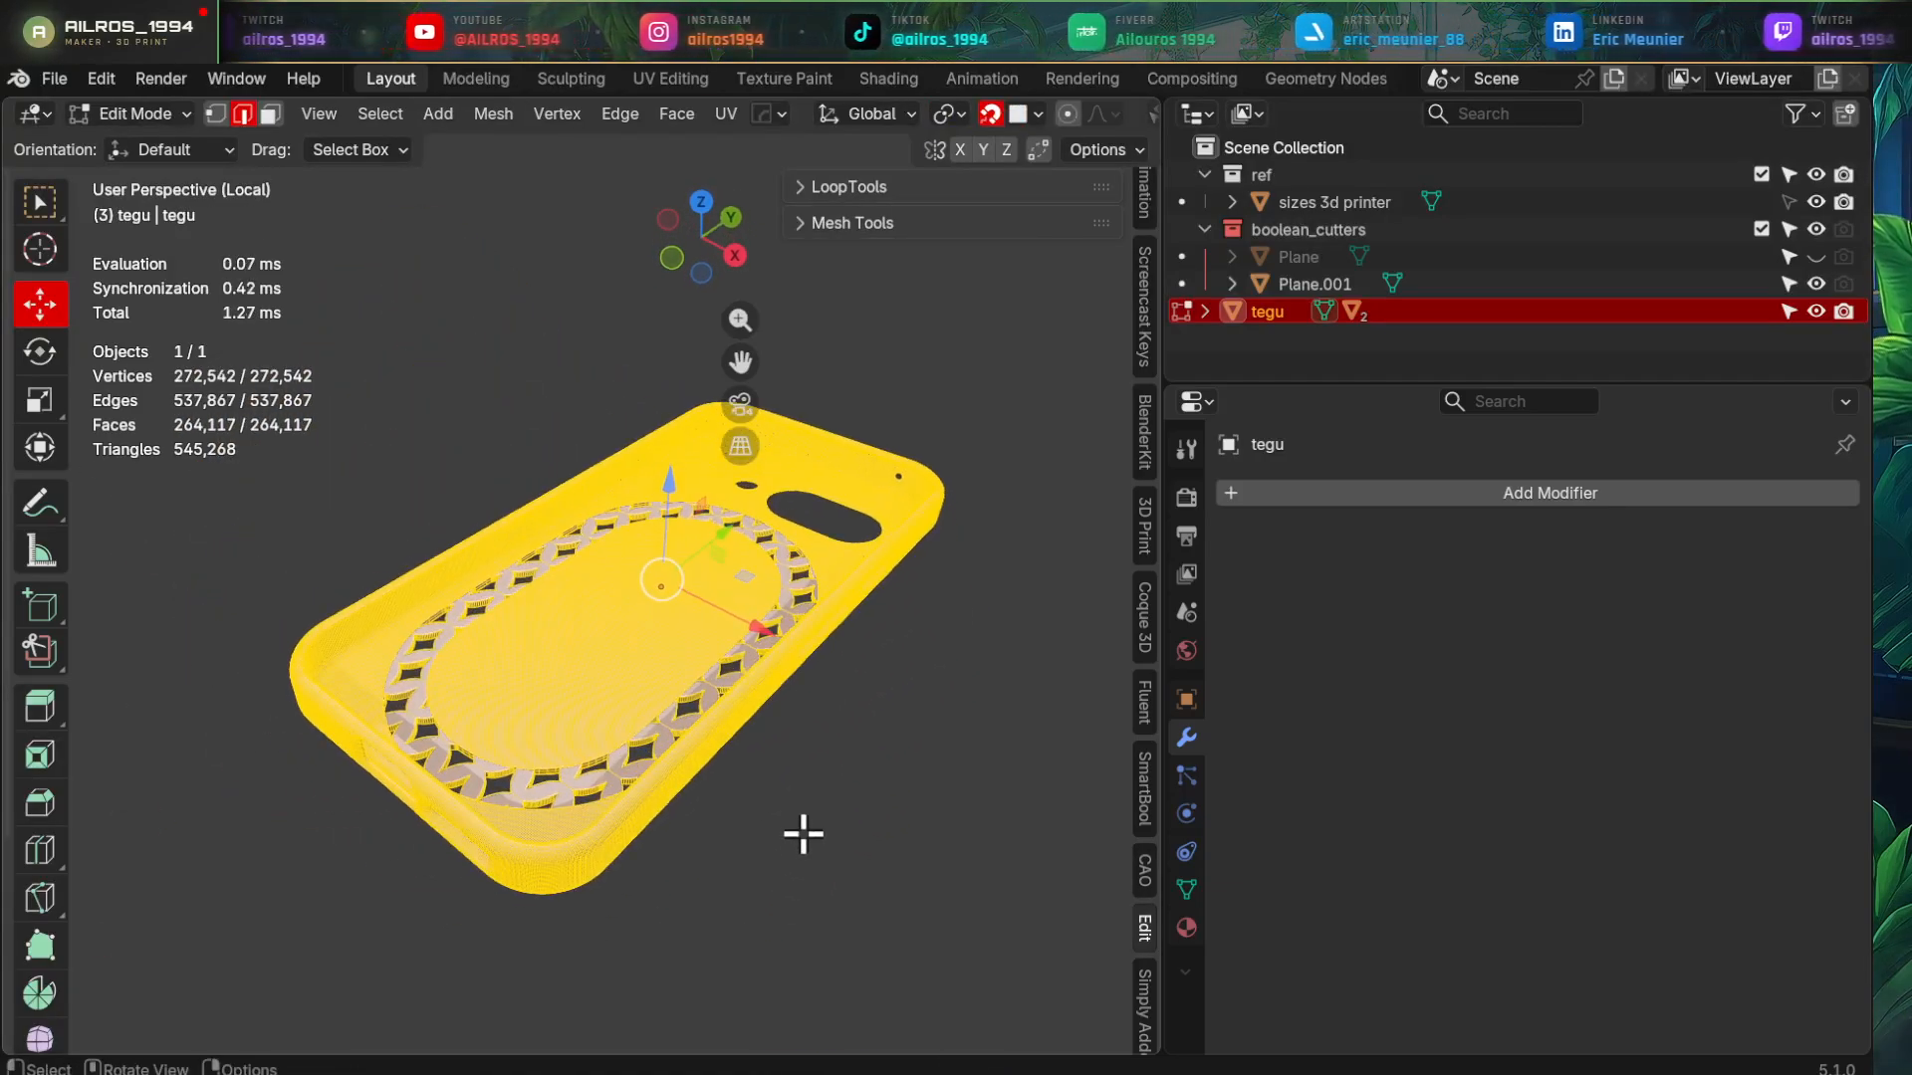
# - Merge the case's vertices by distance and recalculate its normals outside
pyautogui.press('m')
pyautogui.click(803, 838)
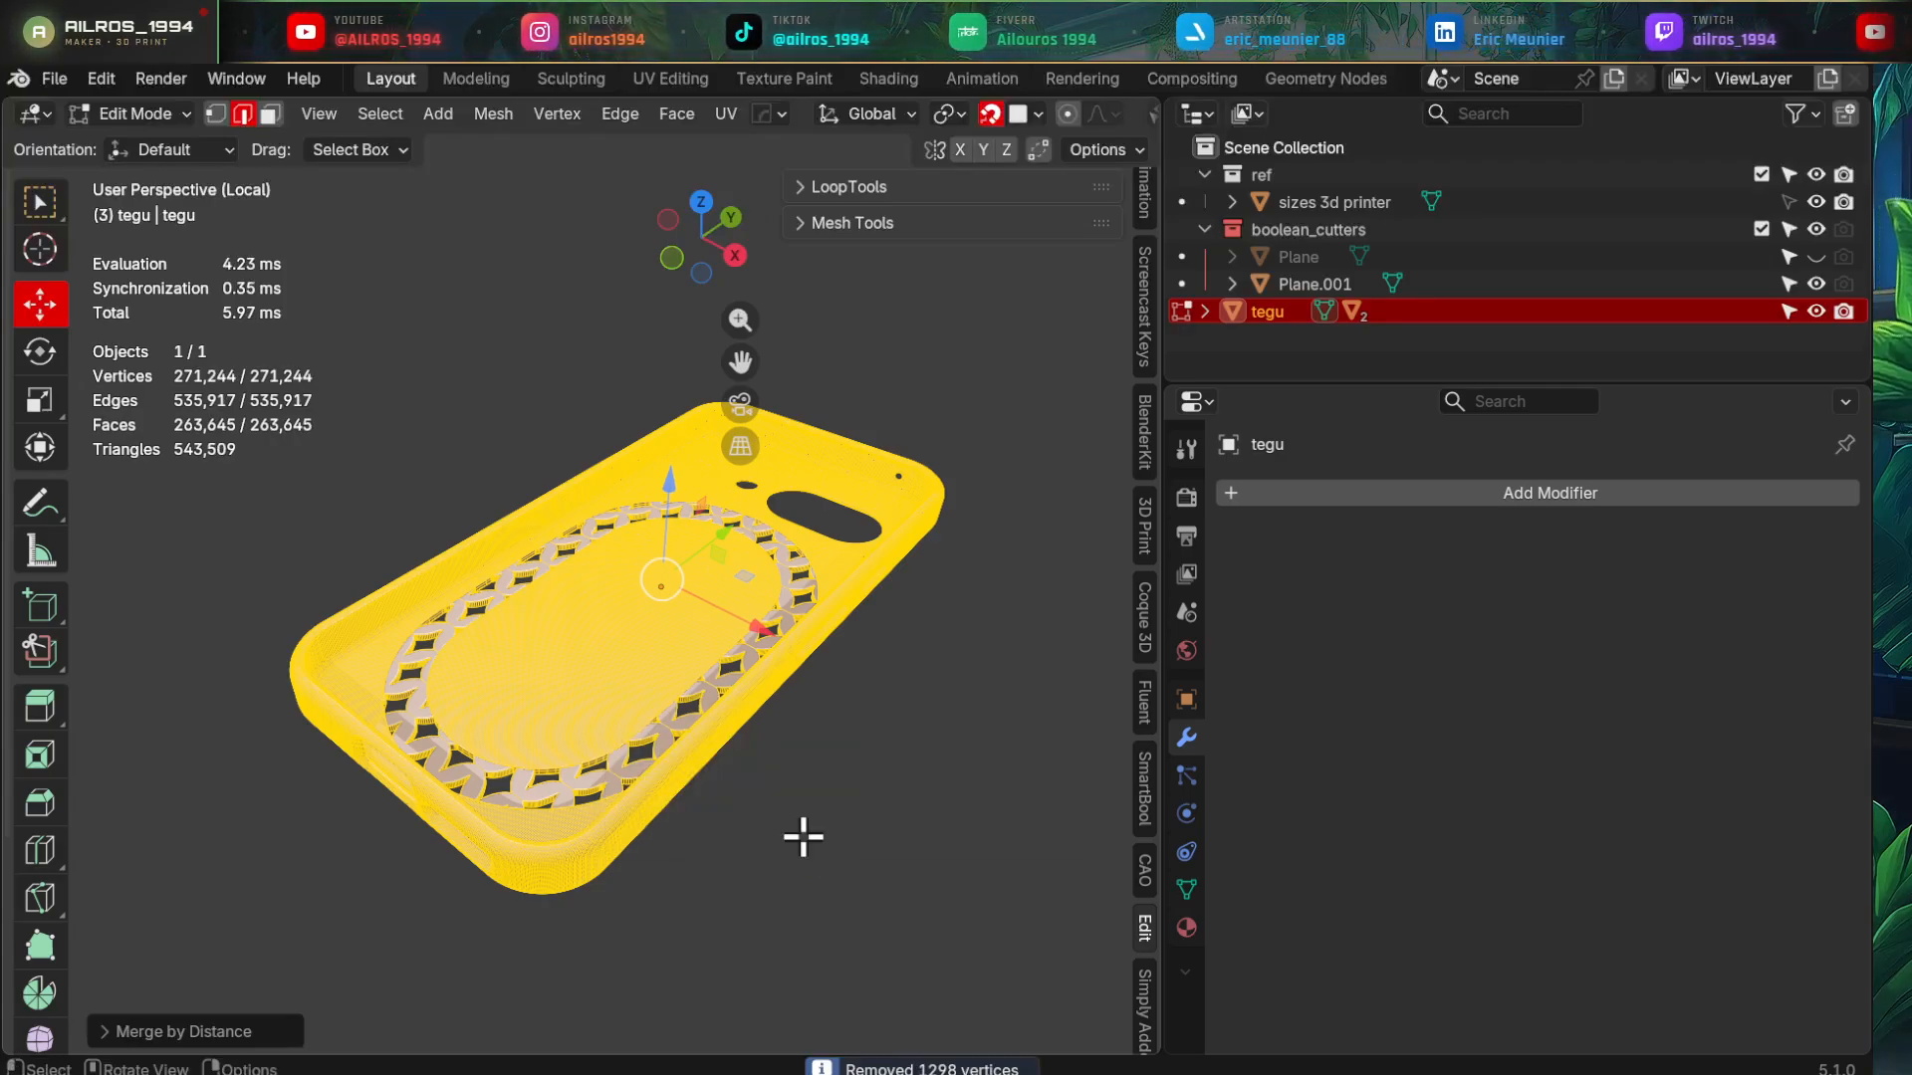
pyautogui.hotkey('alt', 'n')
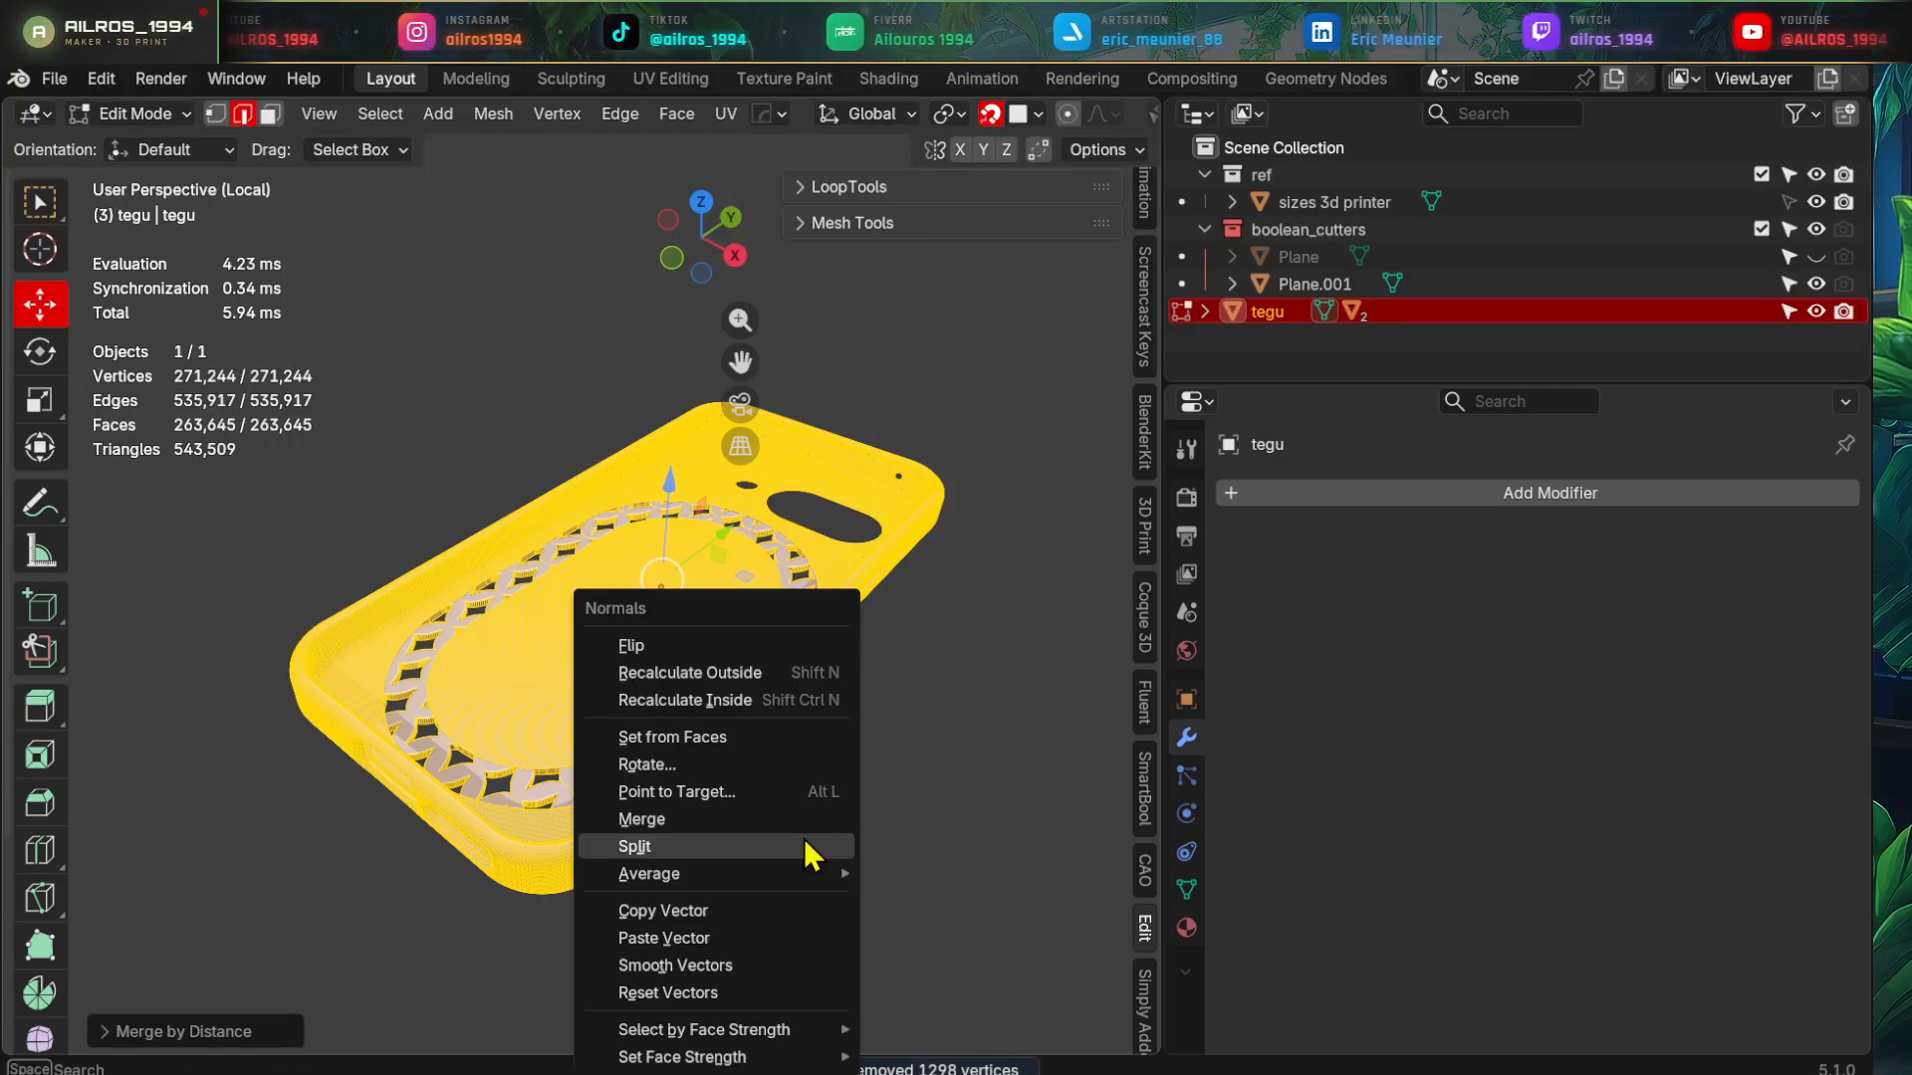
pyautogui.click(778, 683)
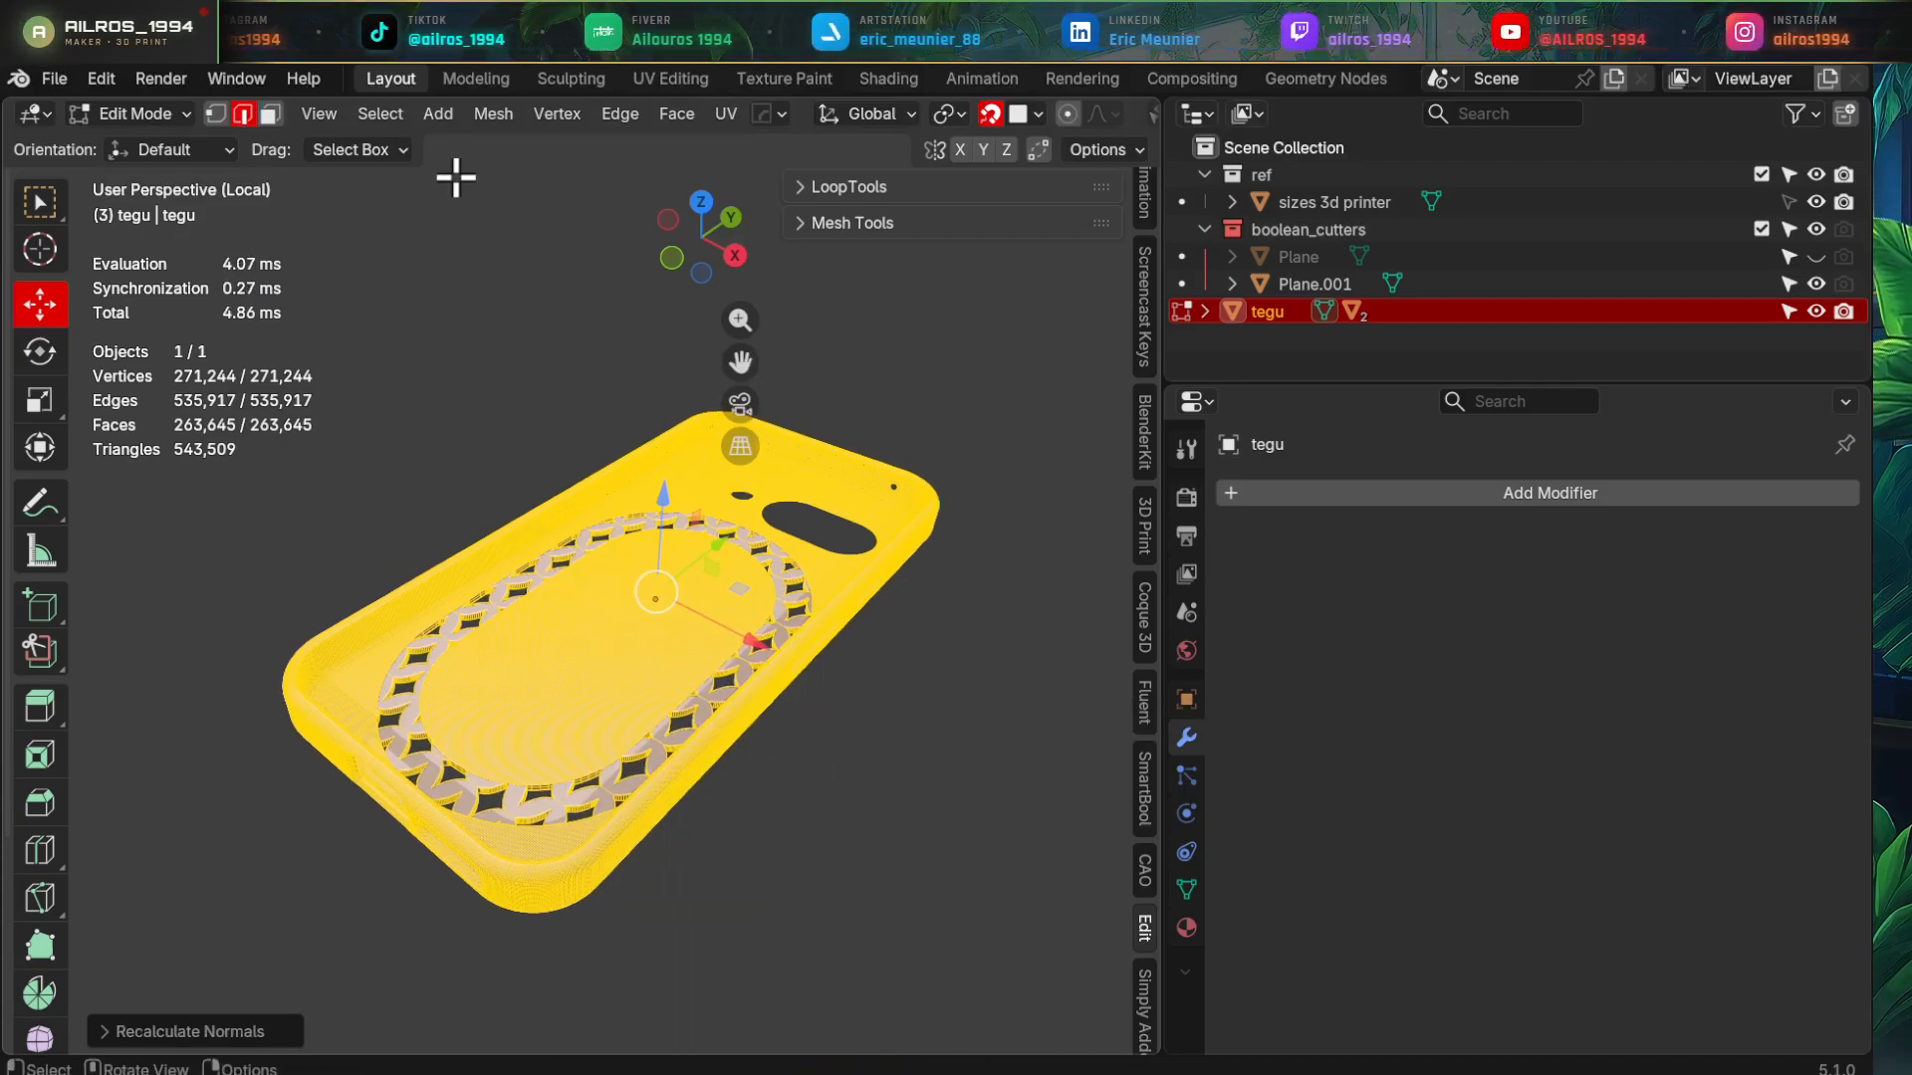
# - Run Degenerate Dissolve on the whole case mesh and return to Object Mode
pyautogui.click(494, 113)
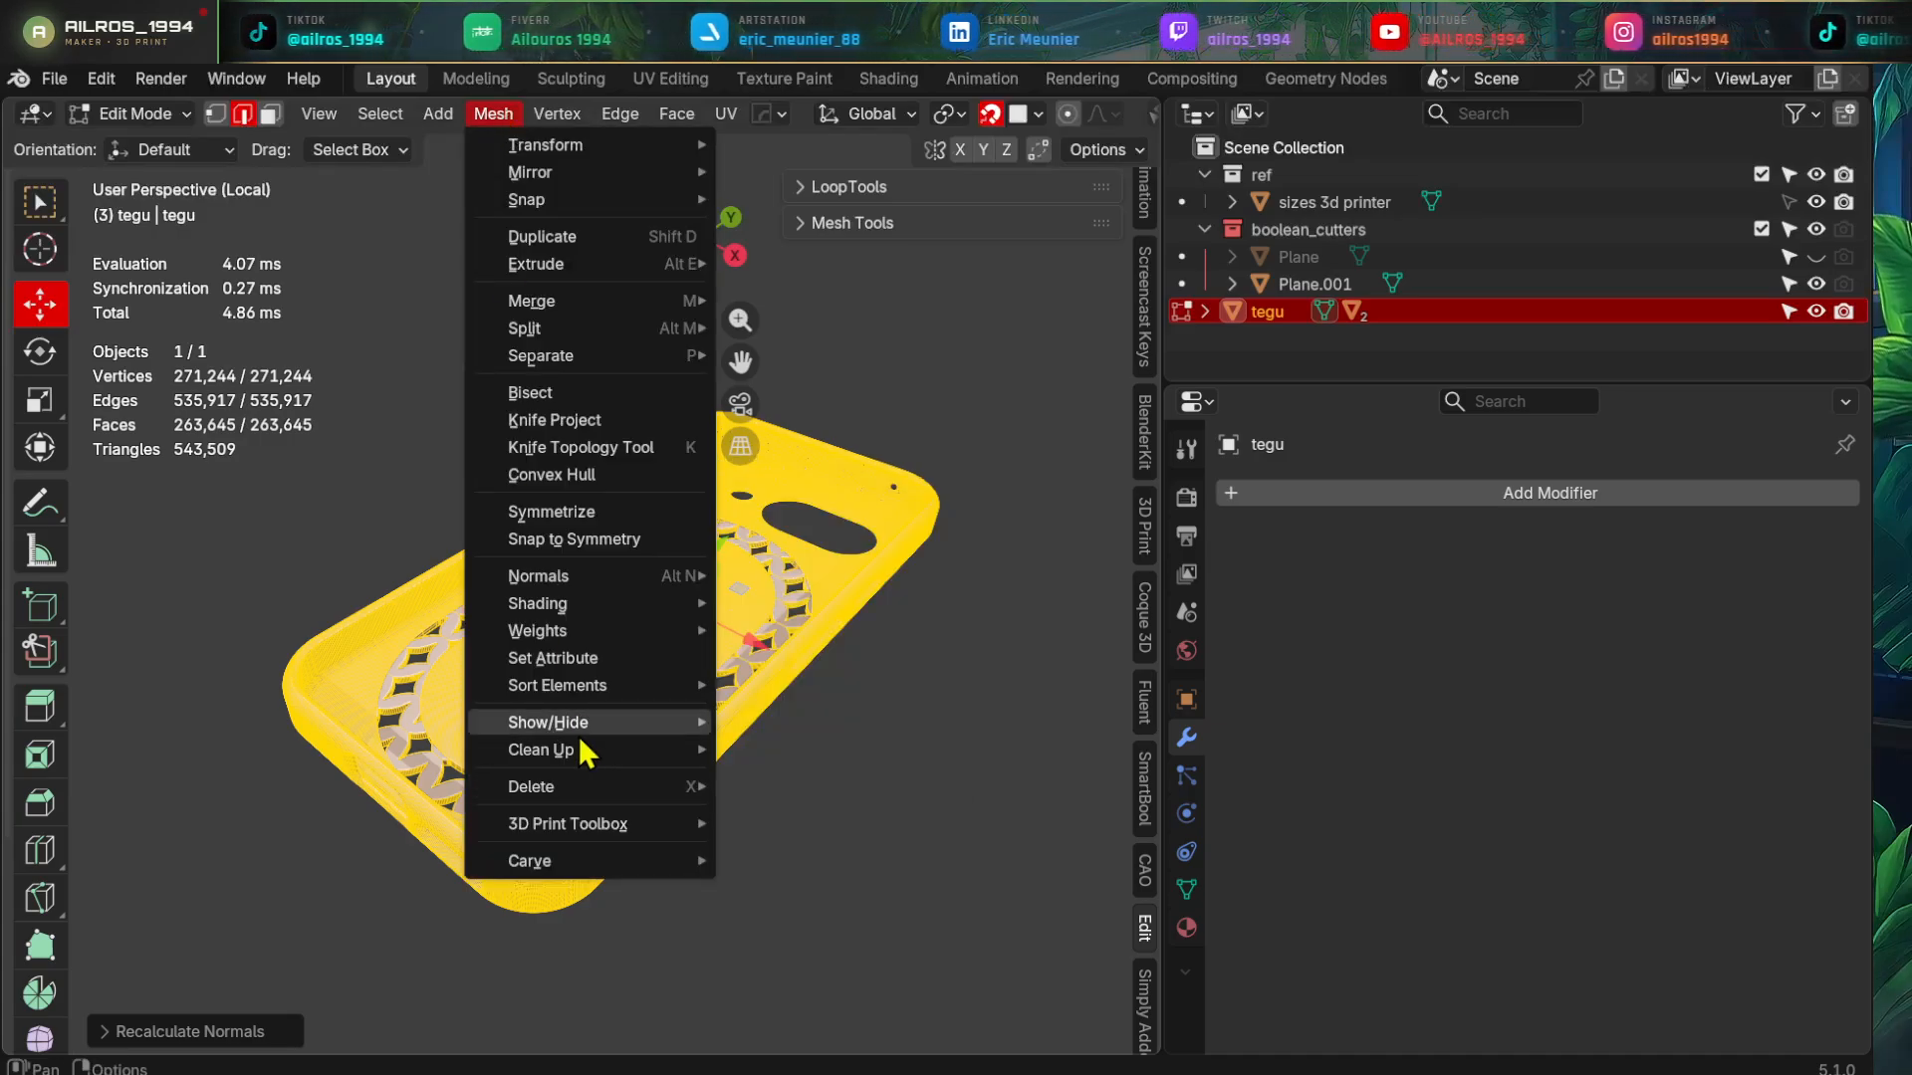
pyautogui.moveTo(593, 795)
pyautogui.moveTo(603, 753)
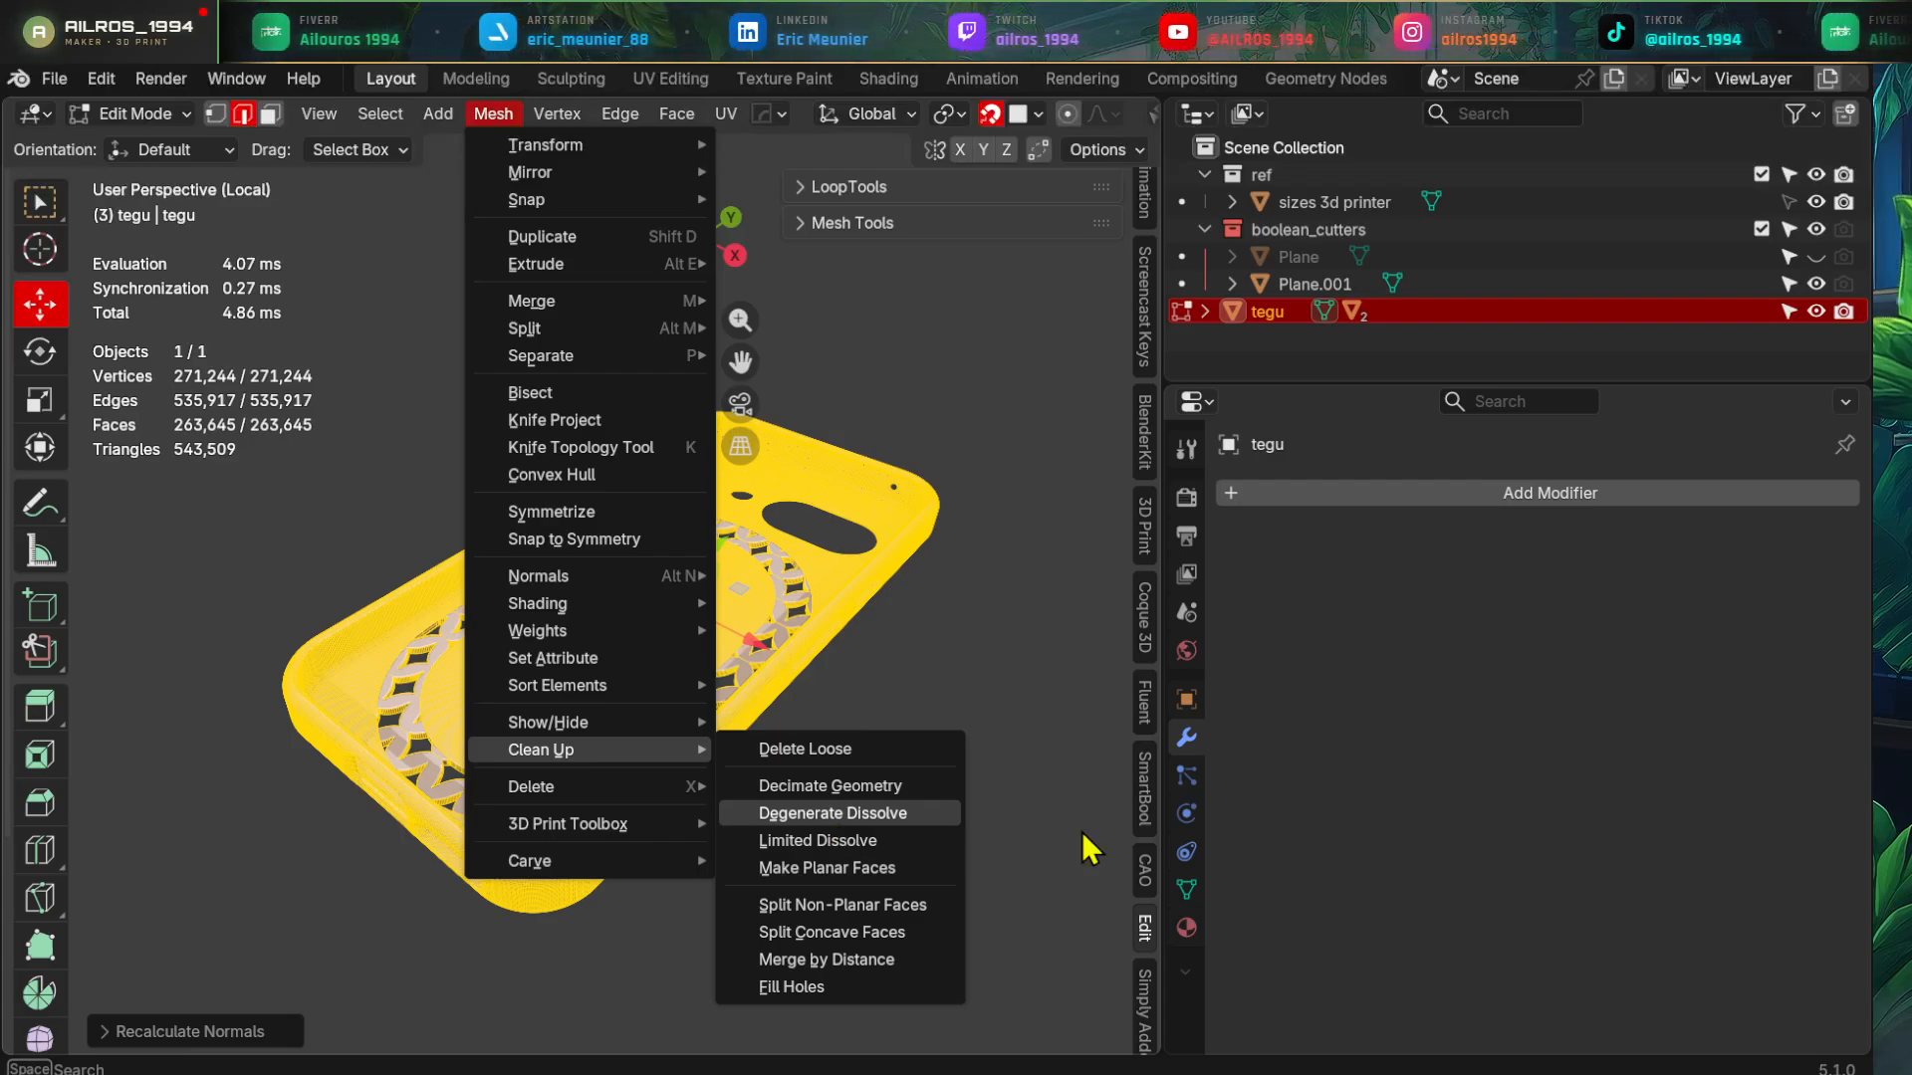
pyautogui.moveTo(868, 839); pyautogui.dragTo(757, 822, button='middle')
pyautogui.press('Tab')
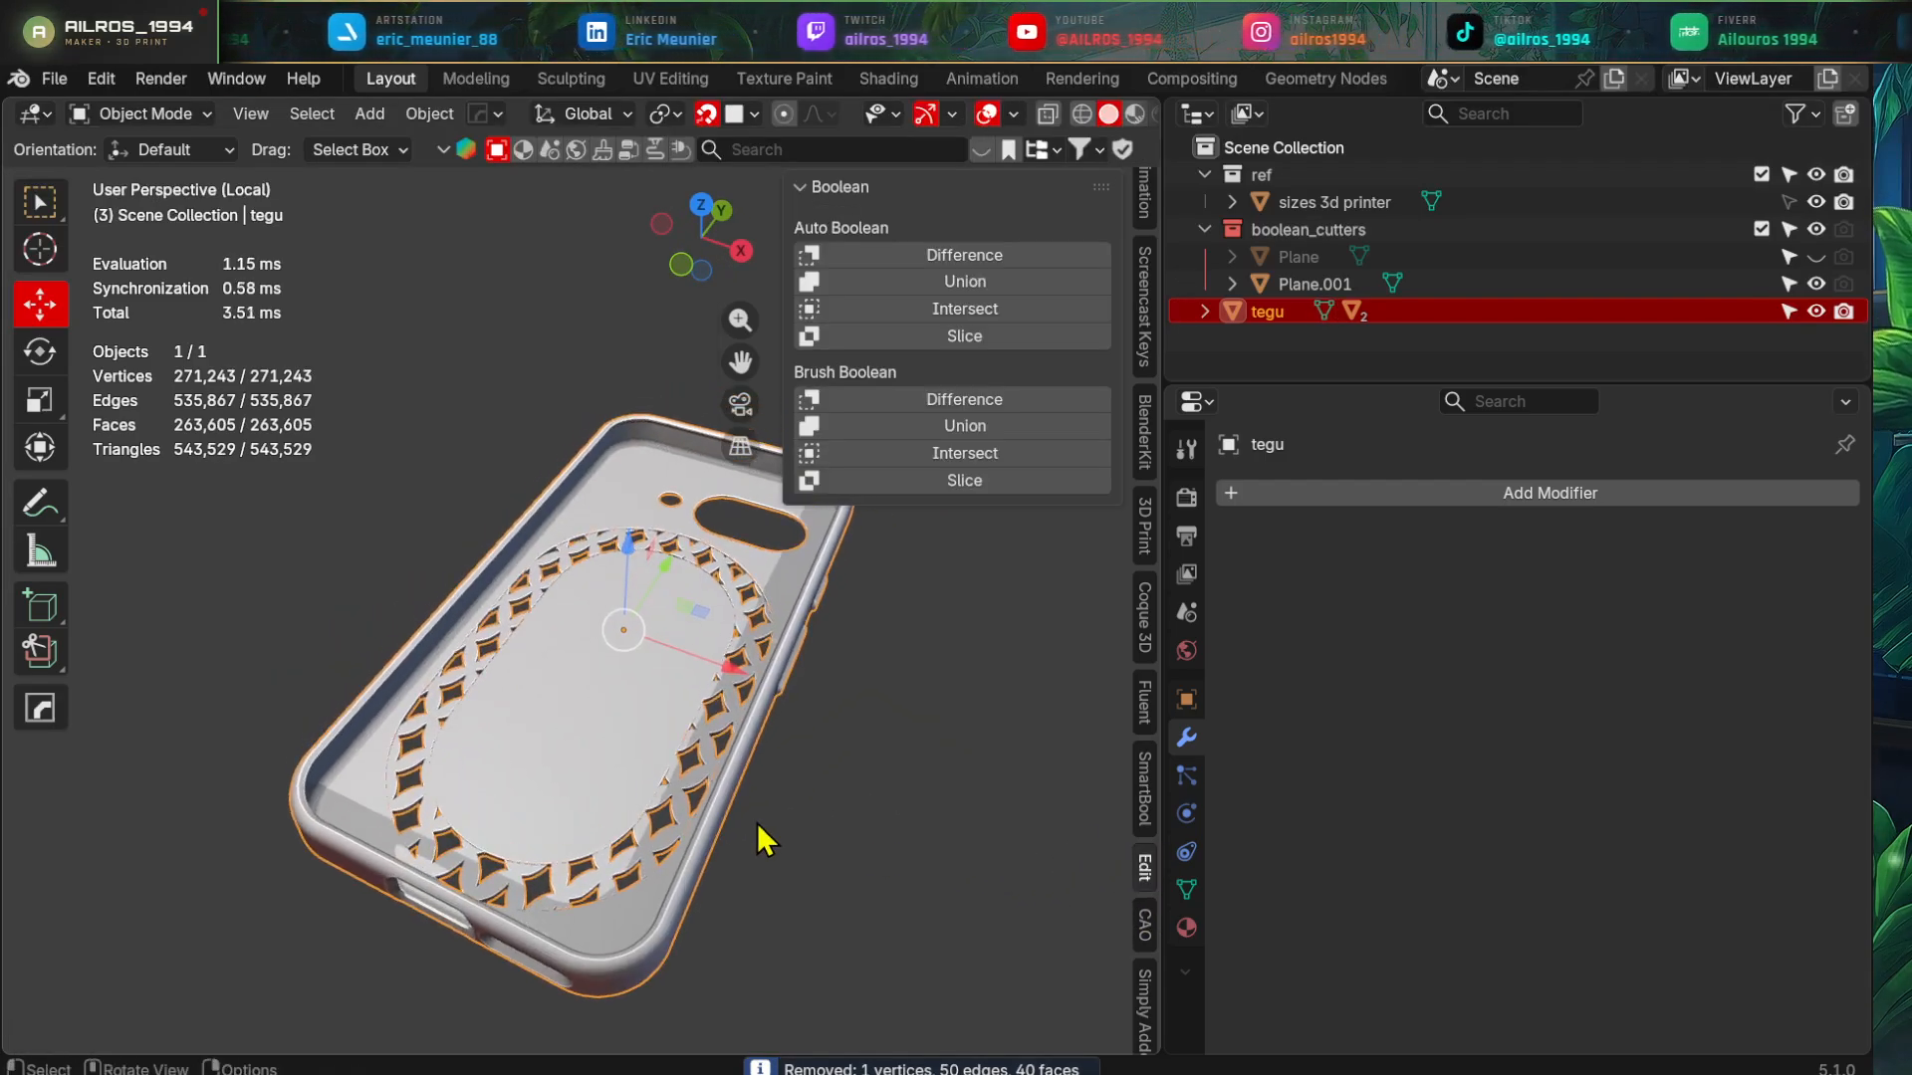
# - Apply All Transforms to the tegu case and deselect it
pyautogui.hotkey('ctrl', 'a')
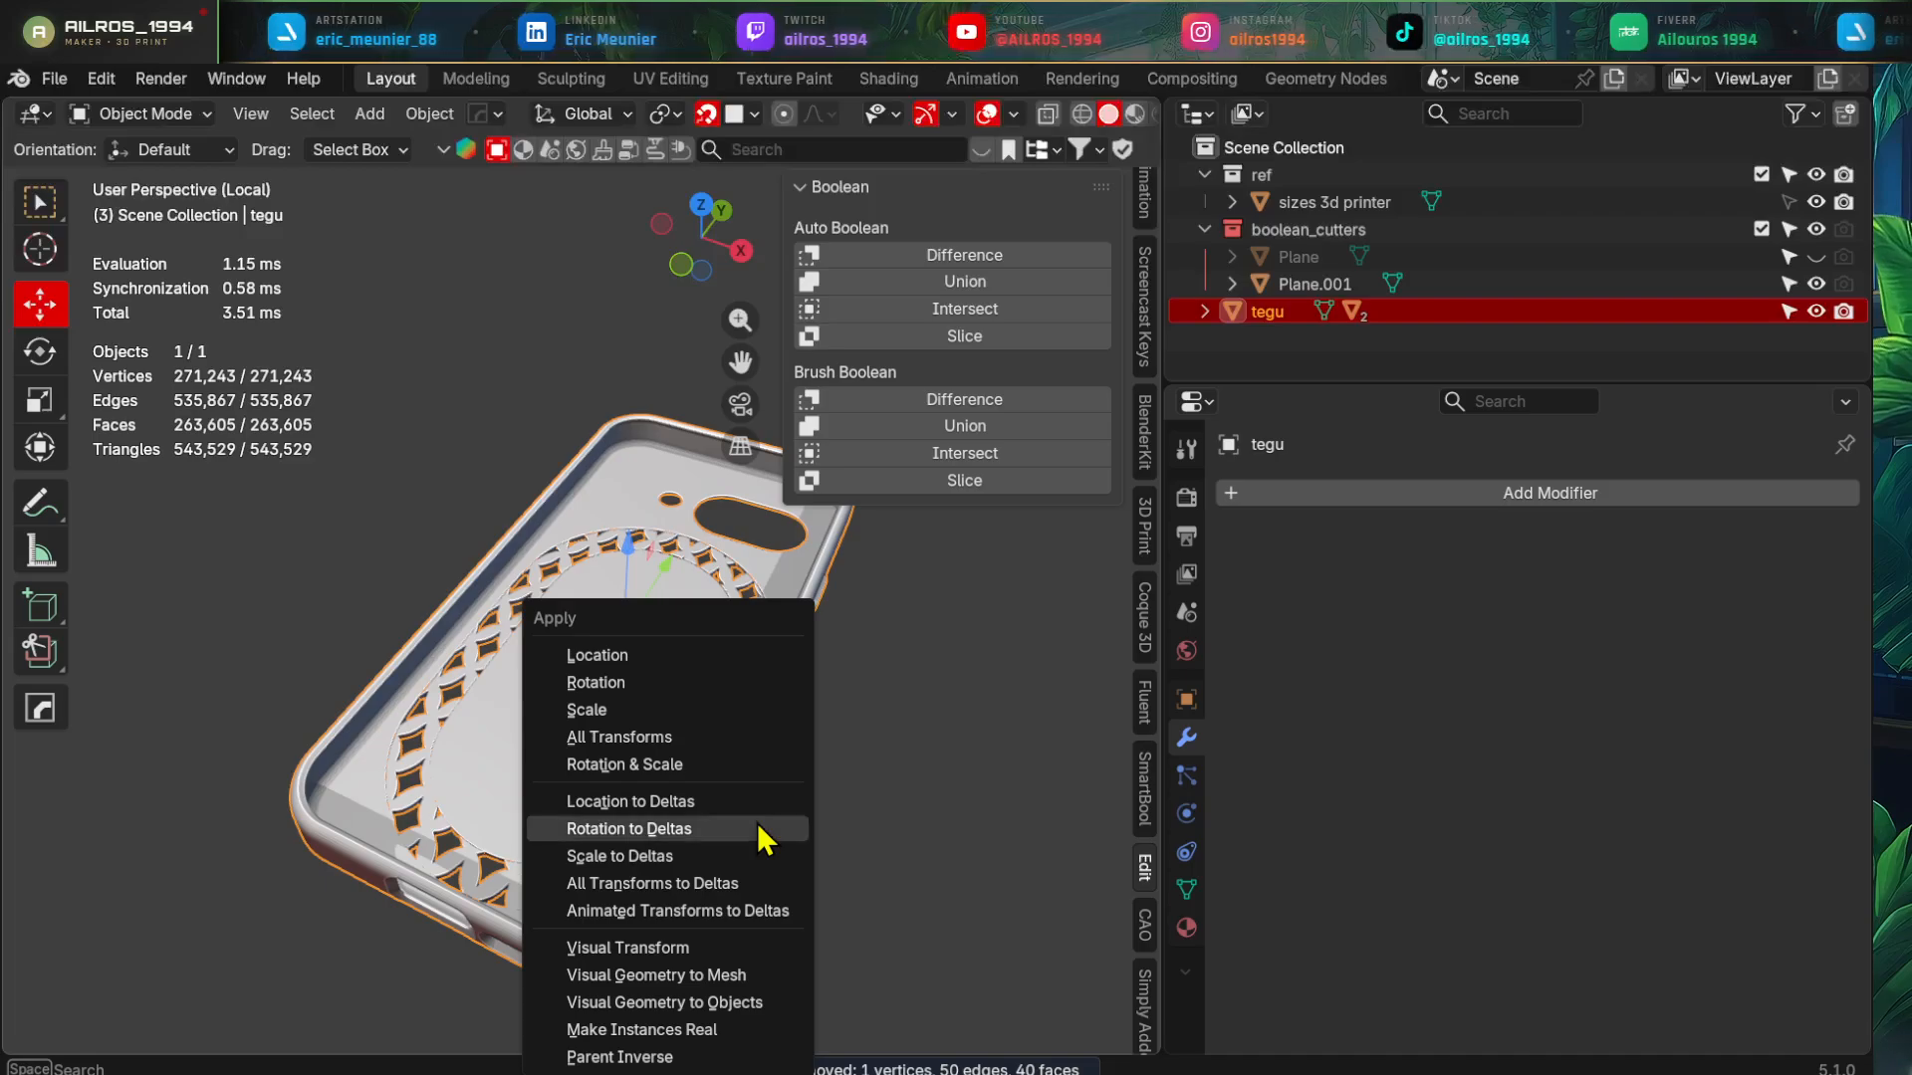
pyautogui.click(685, 738)
pyautogui.click(876, 834)
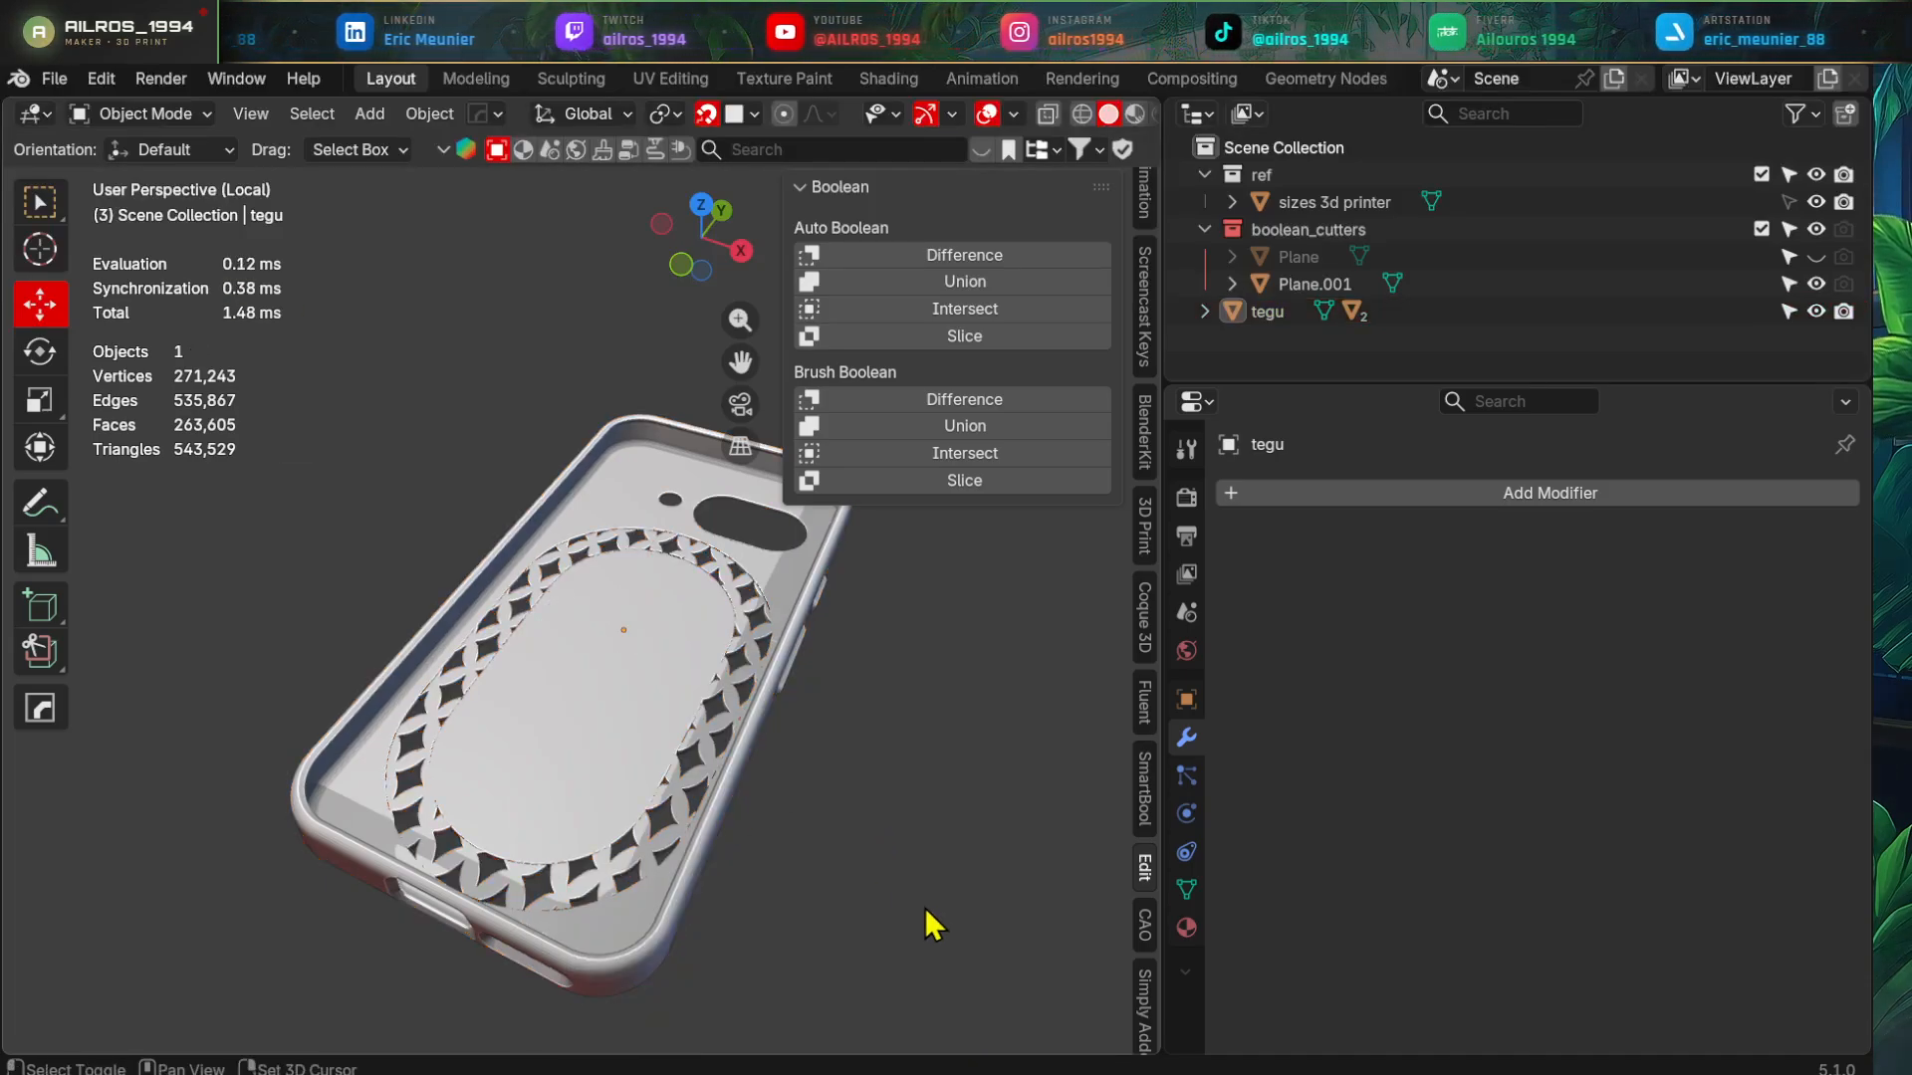
# - Examine the star lattice ring and its junction with the case from close up and from the open inner side
pyautogui.moveTo(930, 917); pyautogui.dragTo(749, 713, button='middle')
pyautogui.scroll(4, 749, 713)
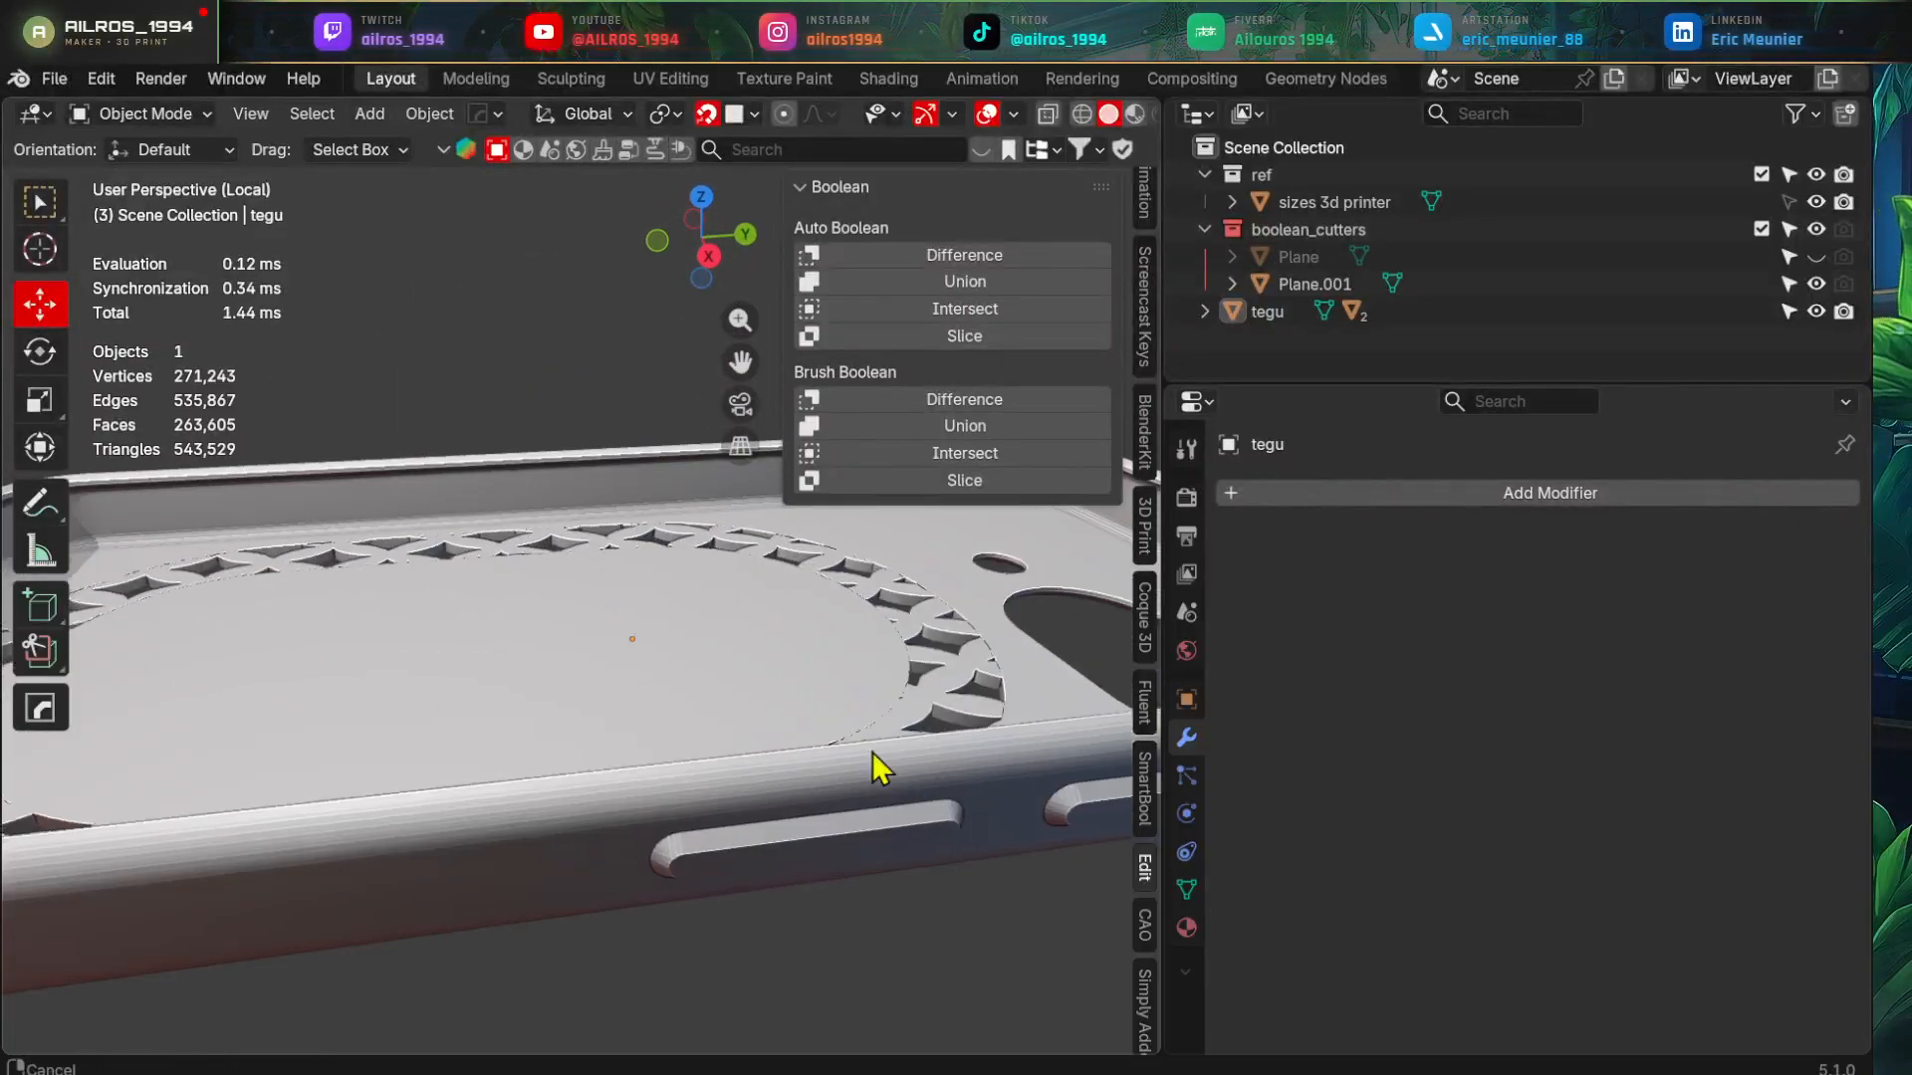
pyautogui.moveTo(872, 751); pyautogui.dragTo(529, 717, button='middle')
pyautogui.moveTo(754, 763); pyautogui.dragTo(614, 715, button='middle')
pyautogui.scroll(-5, 652, 765)
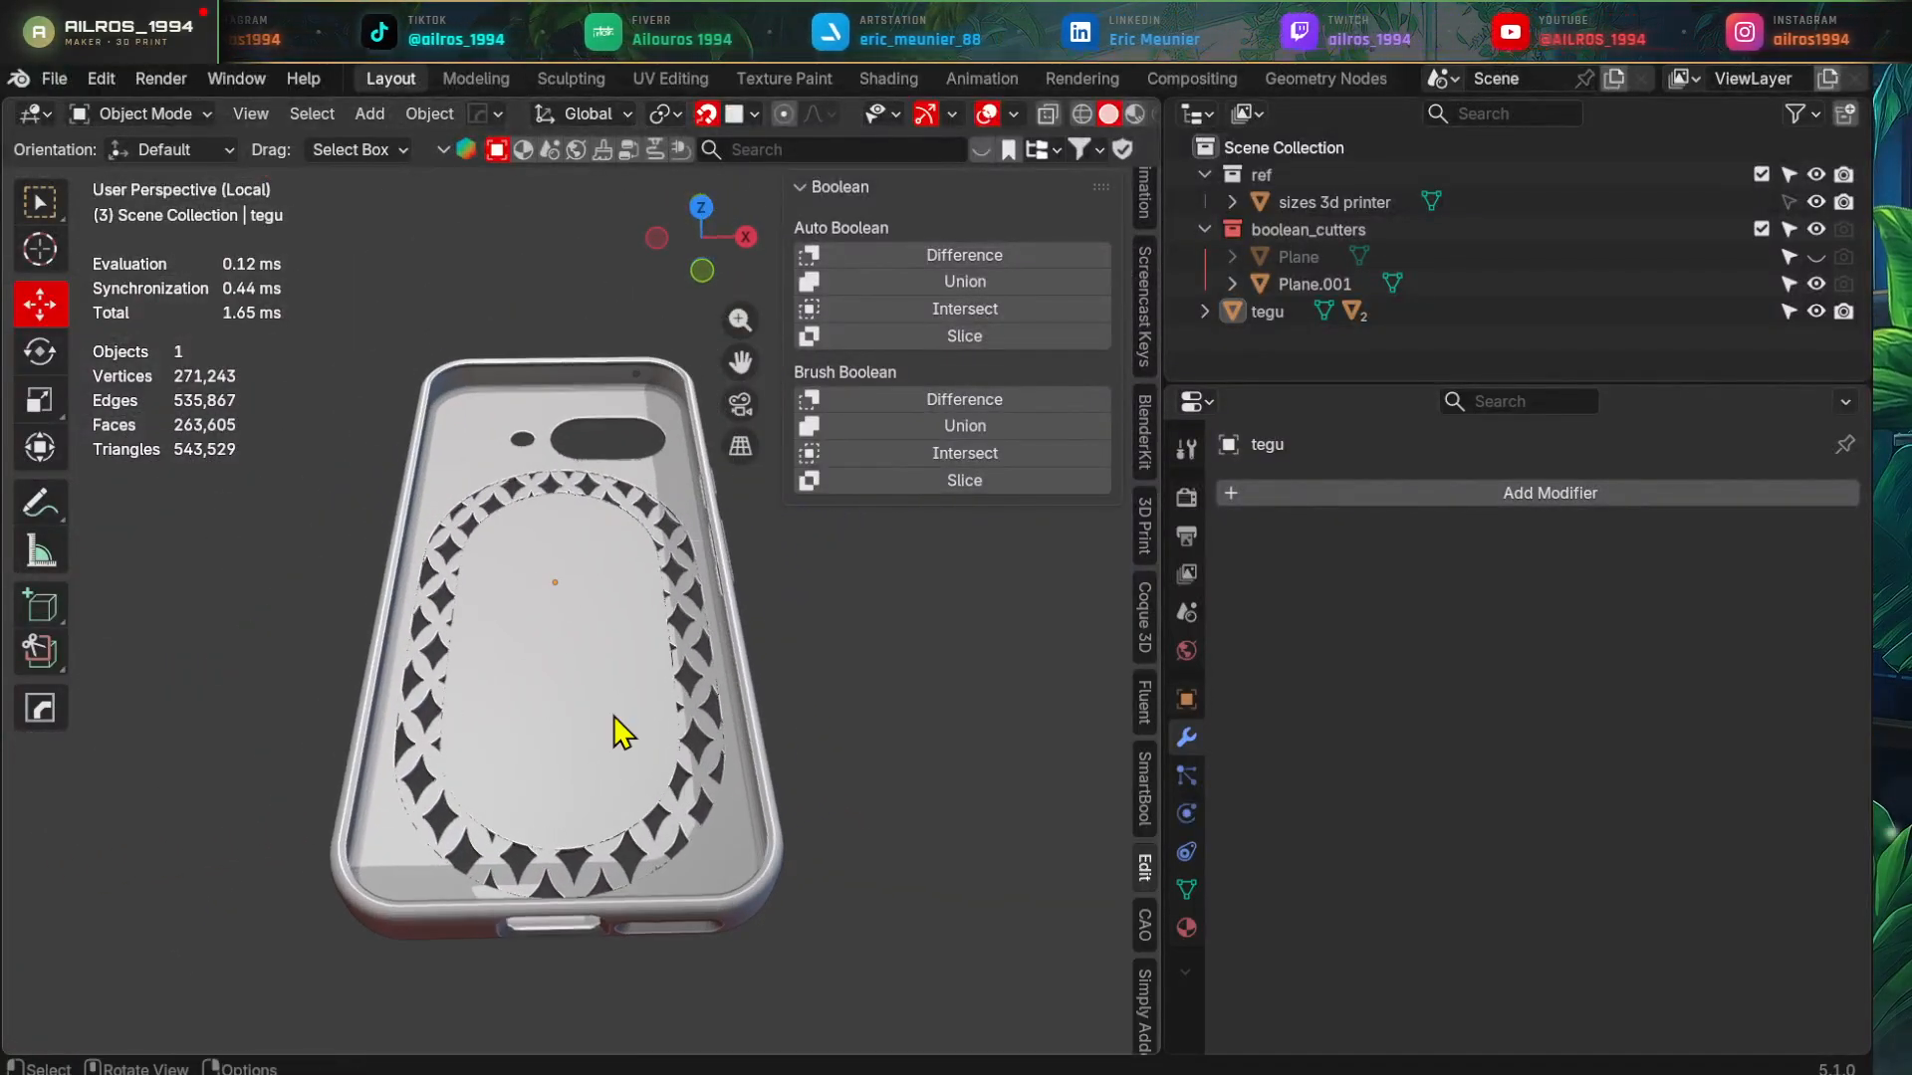
# - Change the viewport shading's MatCap to the plain turquoise-green one and leave the tegu case deselected
pyautogui.click(614, 715)
pyautogui.moveTo(751, 598)
pyautogui.mouseDown(button='middle')
pyautogui.moveTo(625, 493)
pyautogui.moveTo(657, 493)
pyautogui.mouseUp(button='middle')
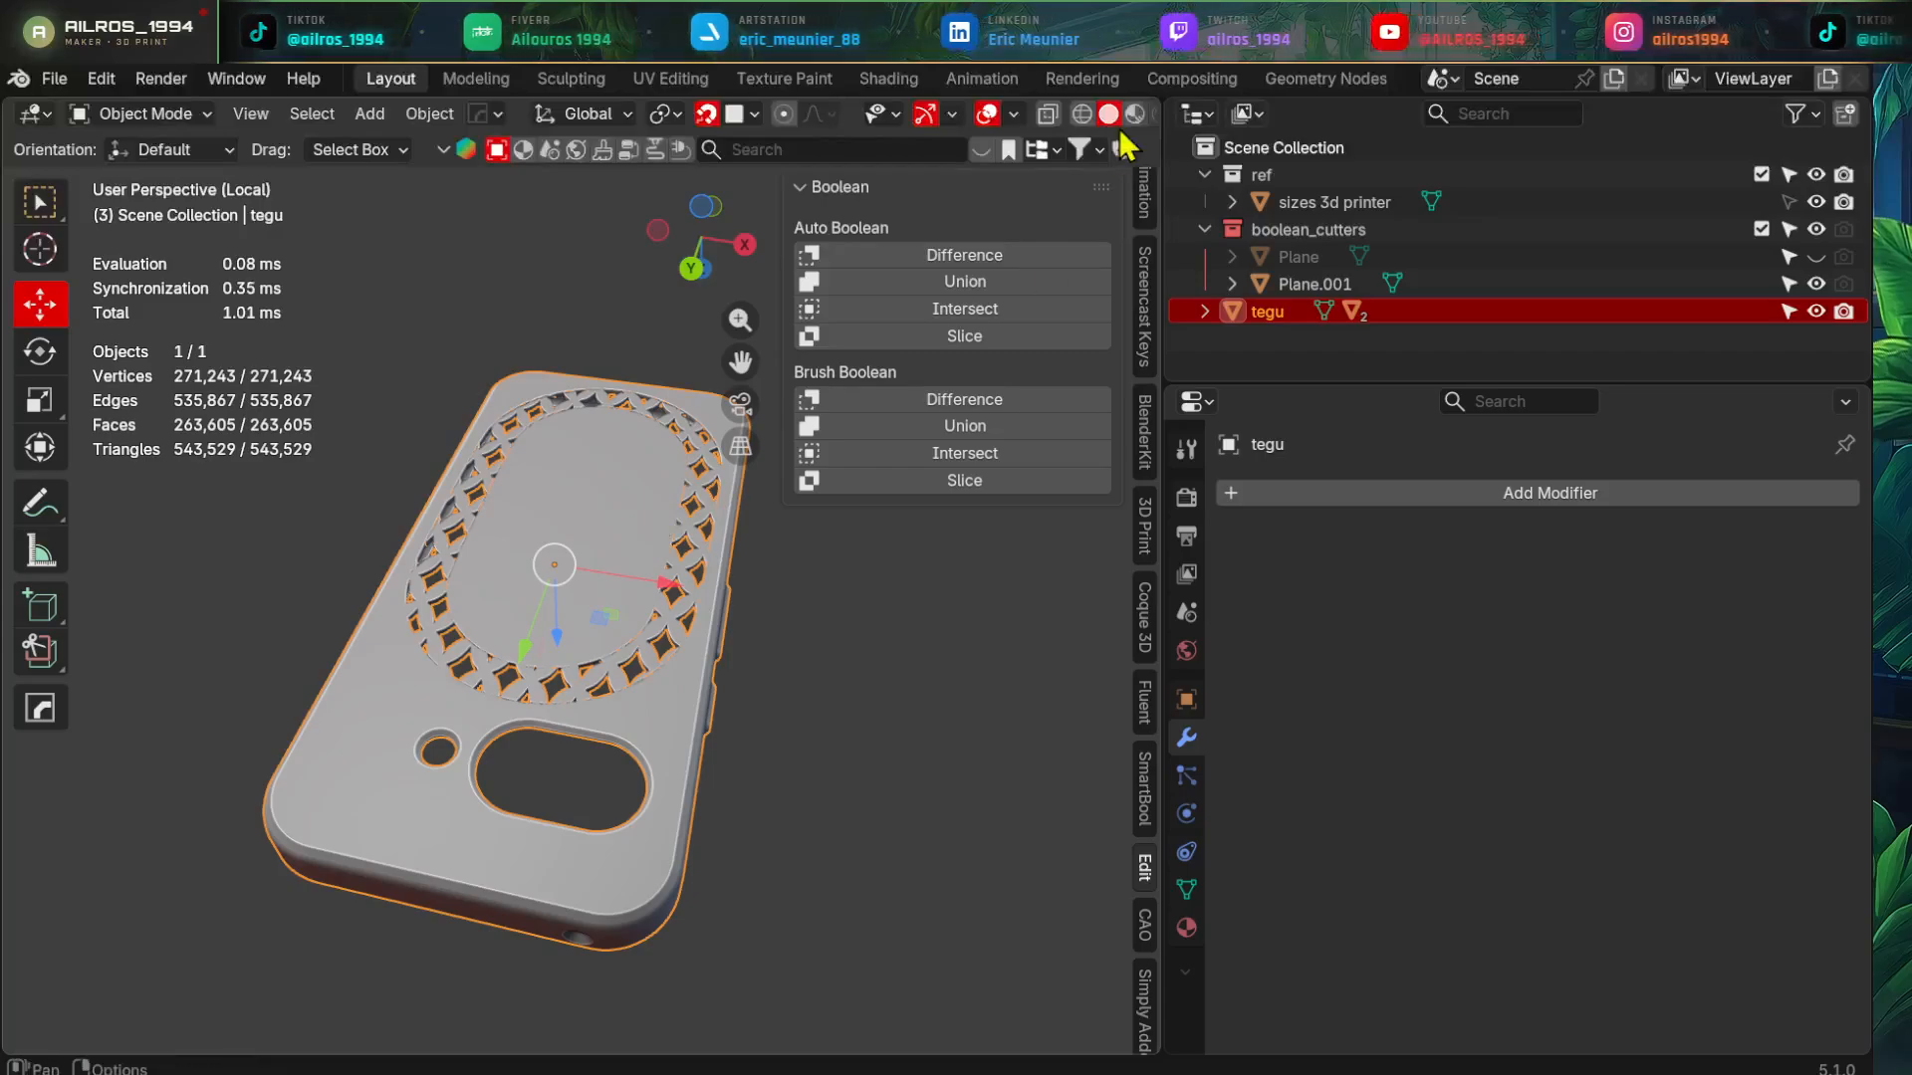
pyautogui.scroll(-5, 1095, 125)
pyautogui.click(971, 114)
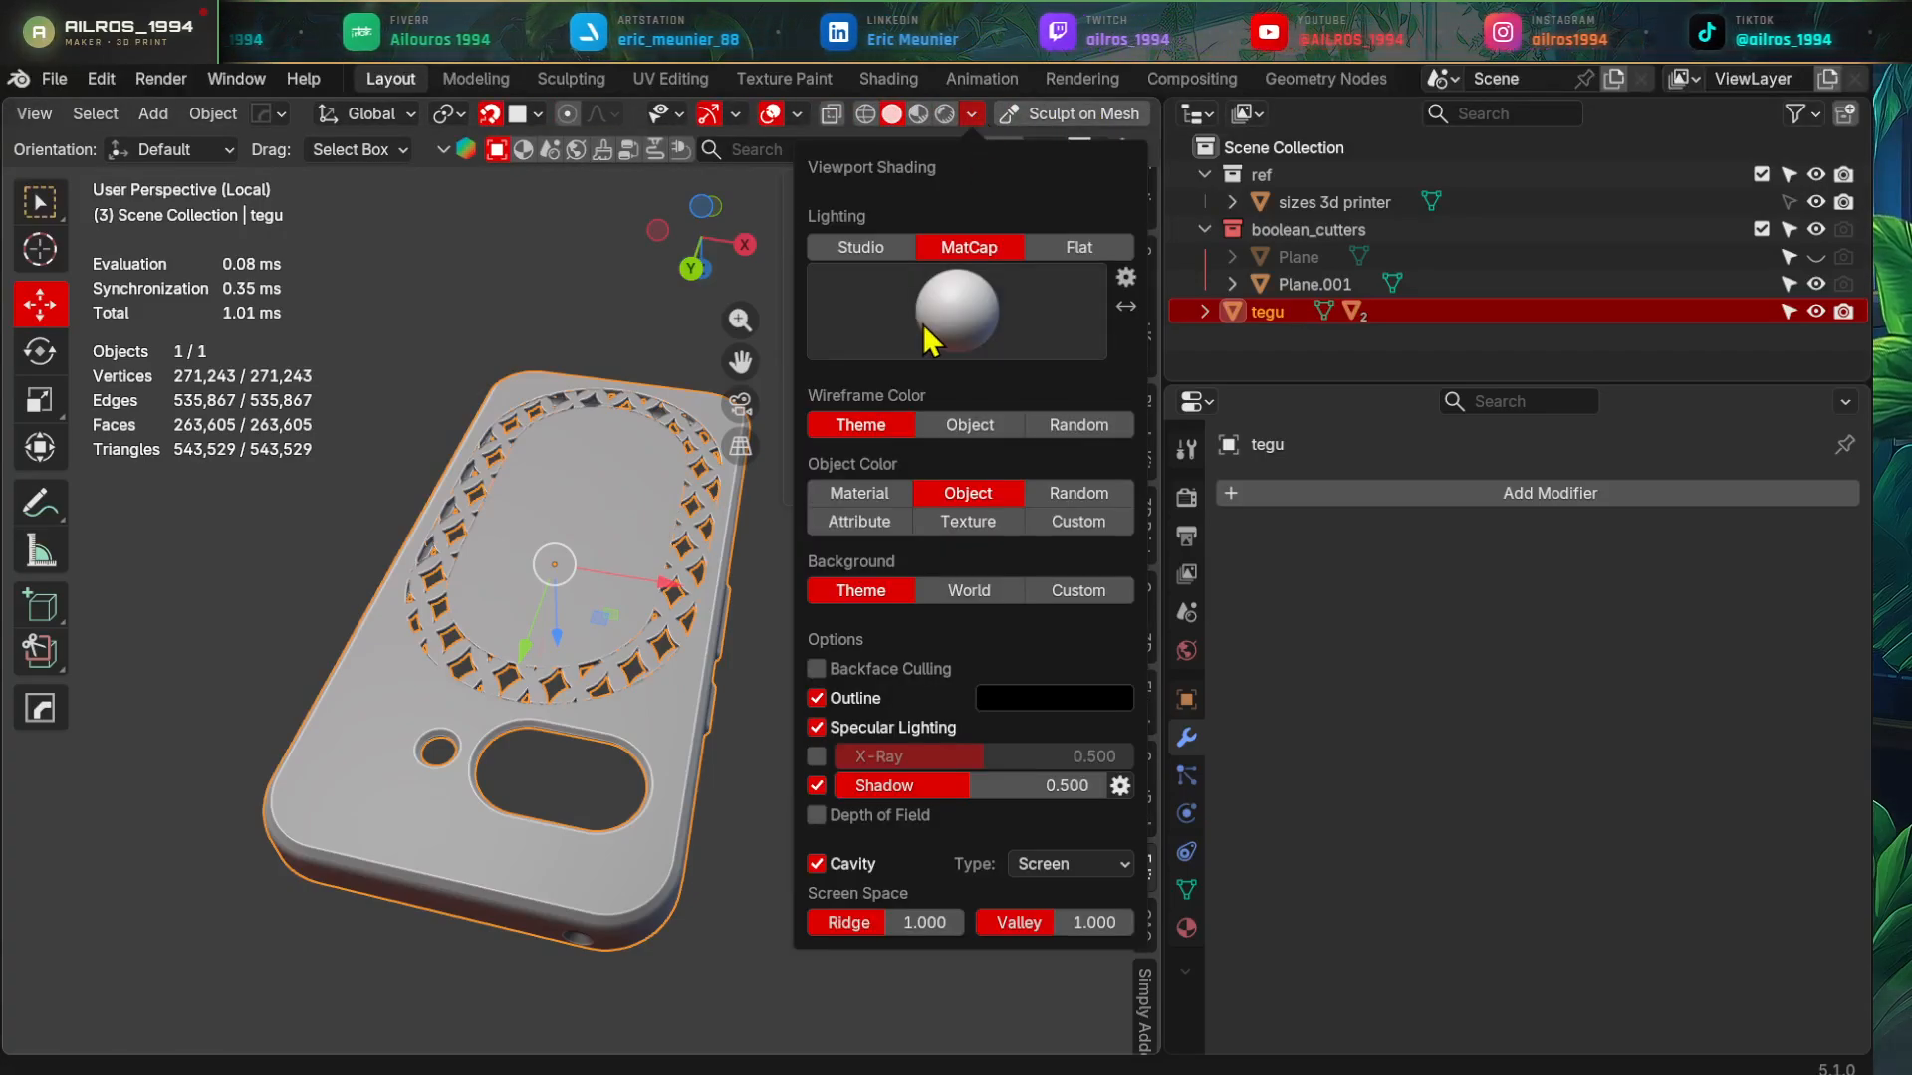
pyautogui.click(922, 325)
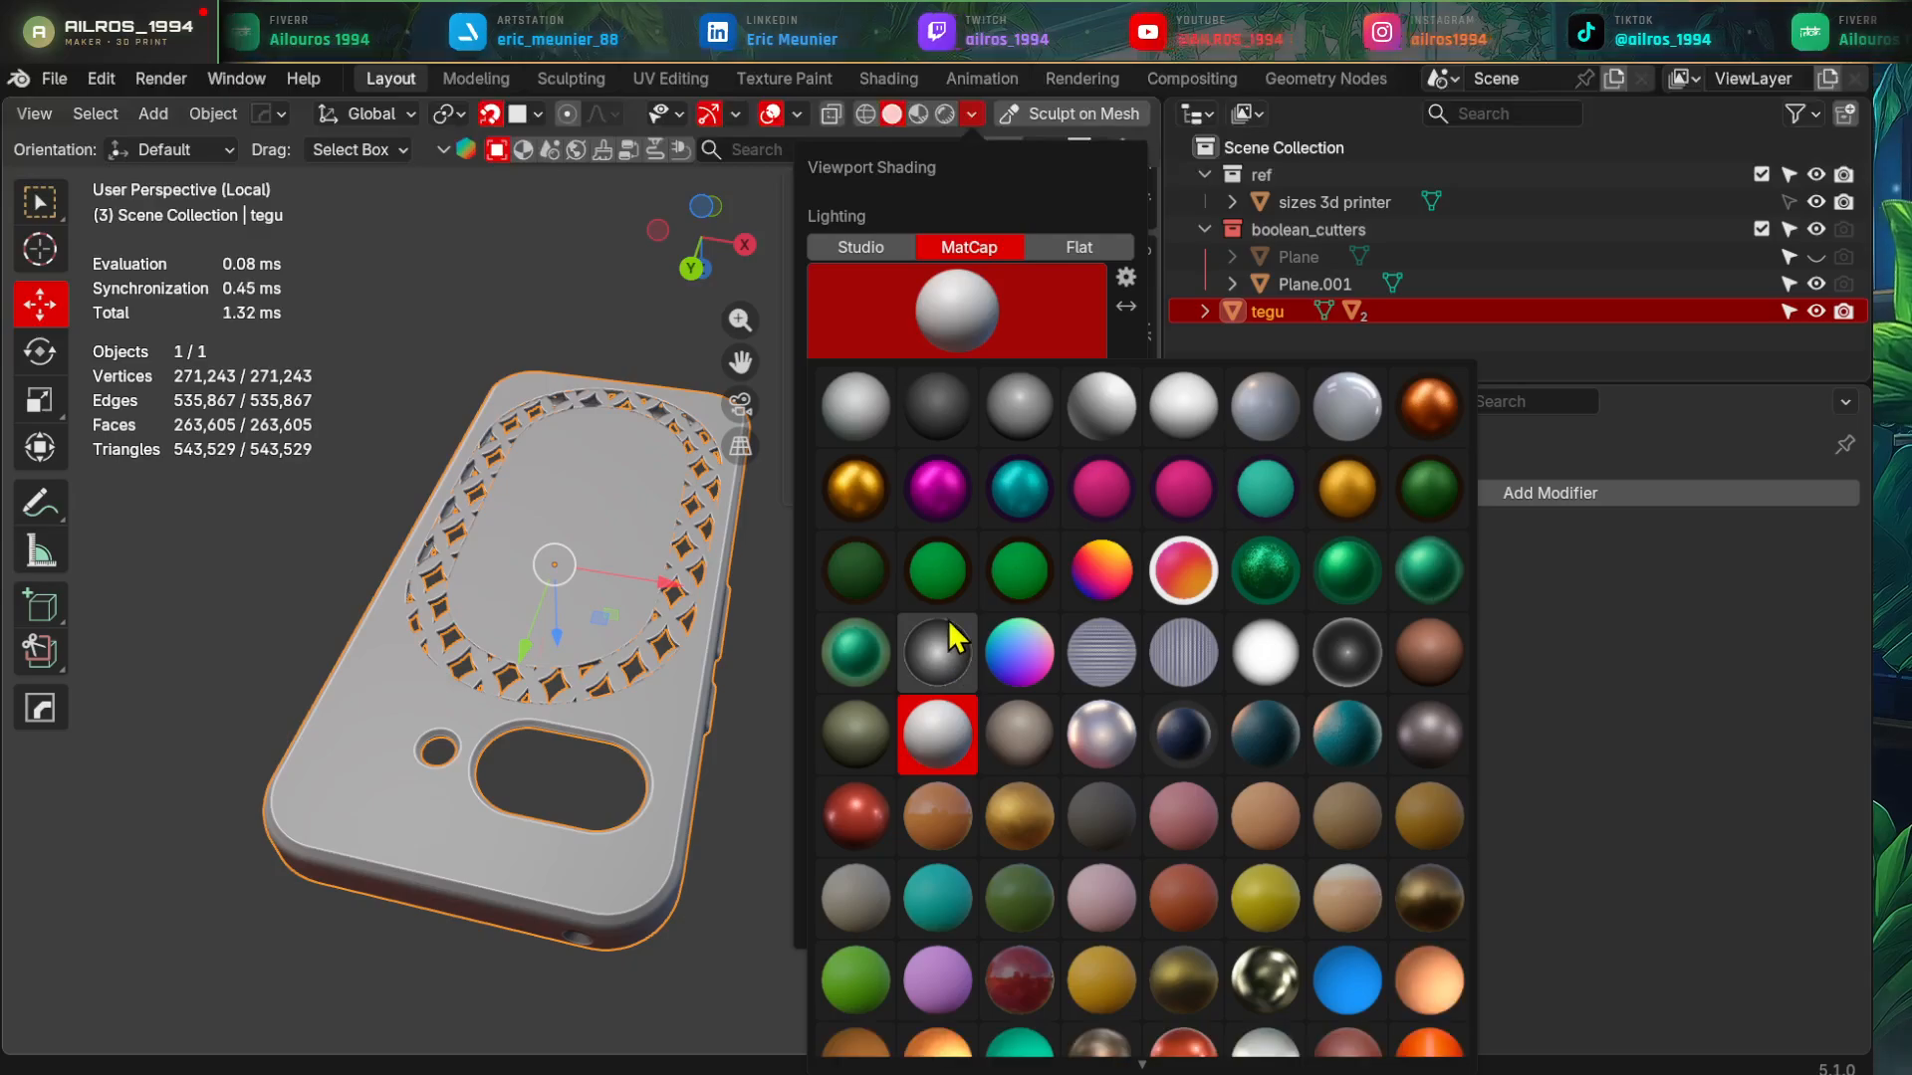
pyautogui.scroll(-1, 1037, 677)
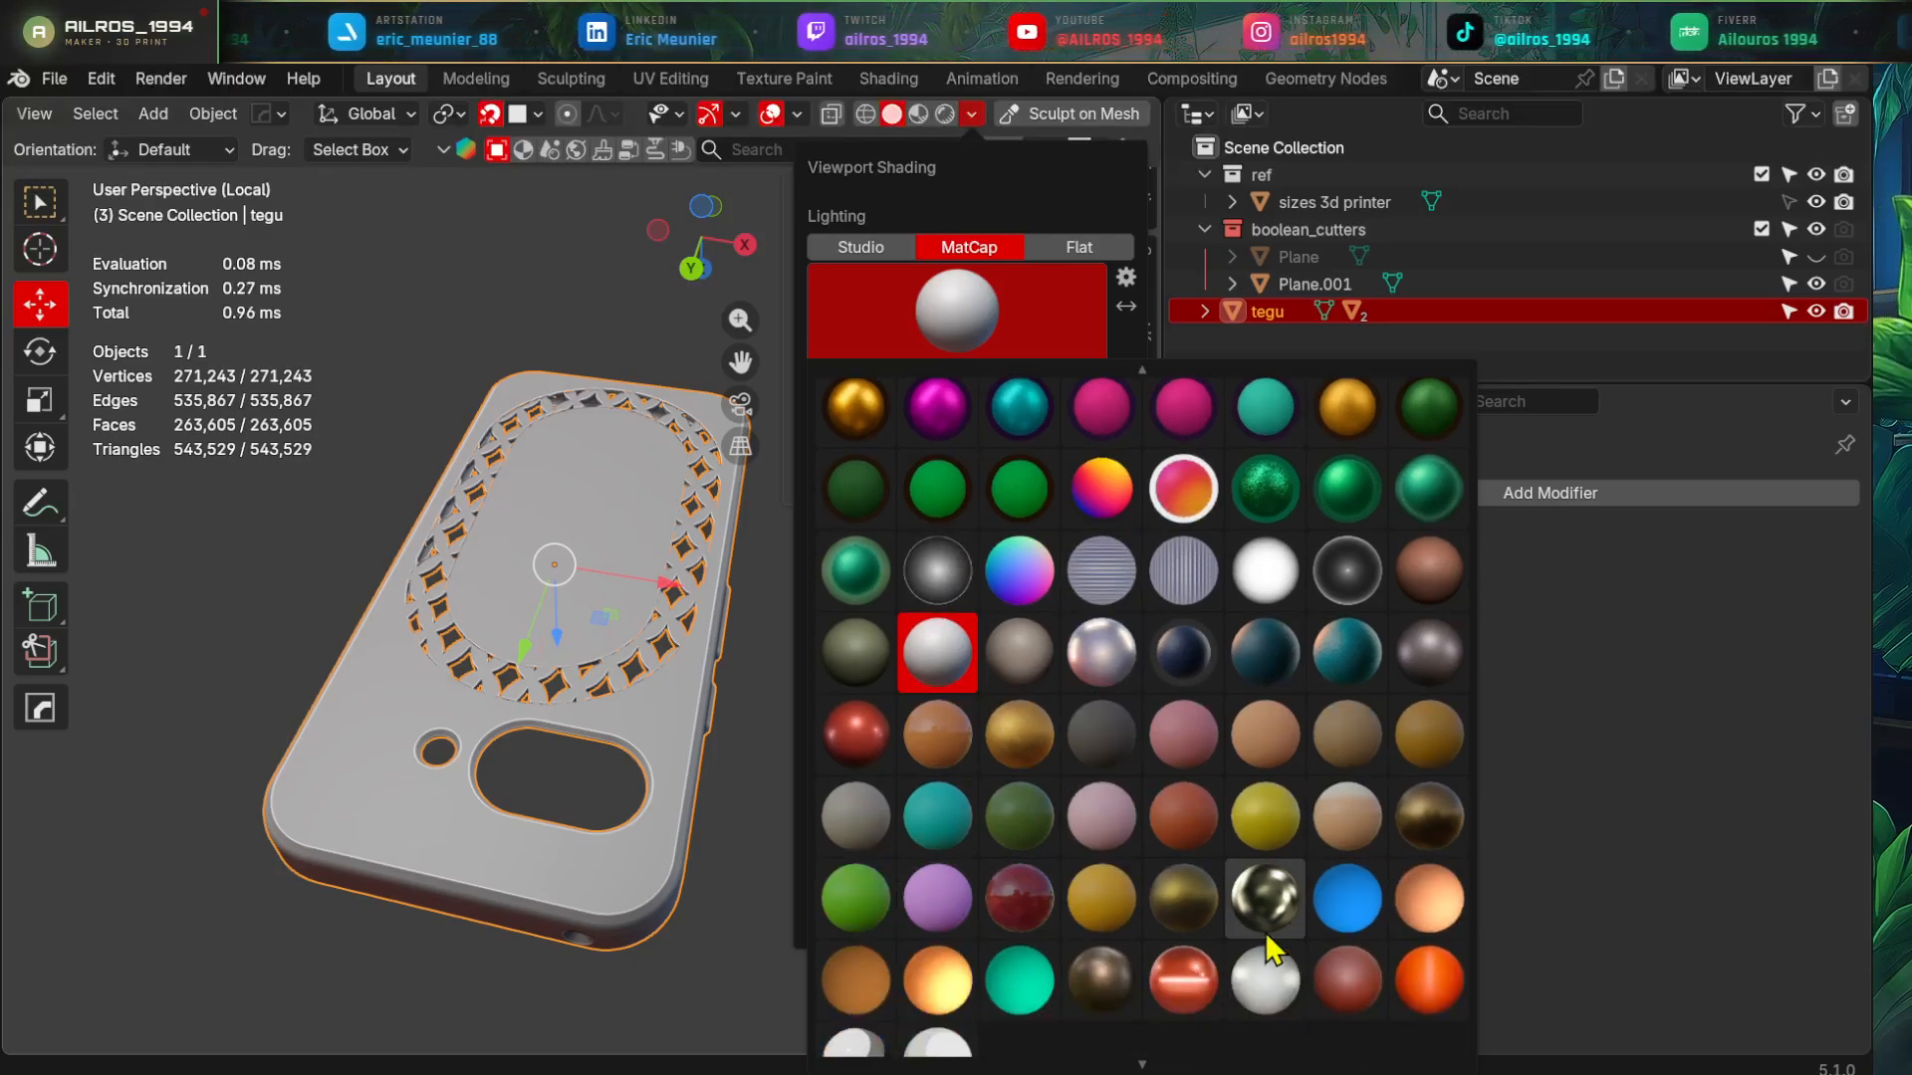
pyautogui.click(1020, 981)
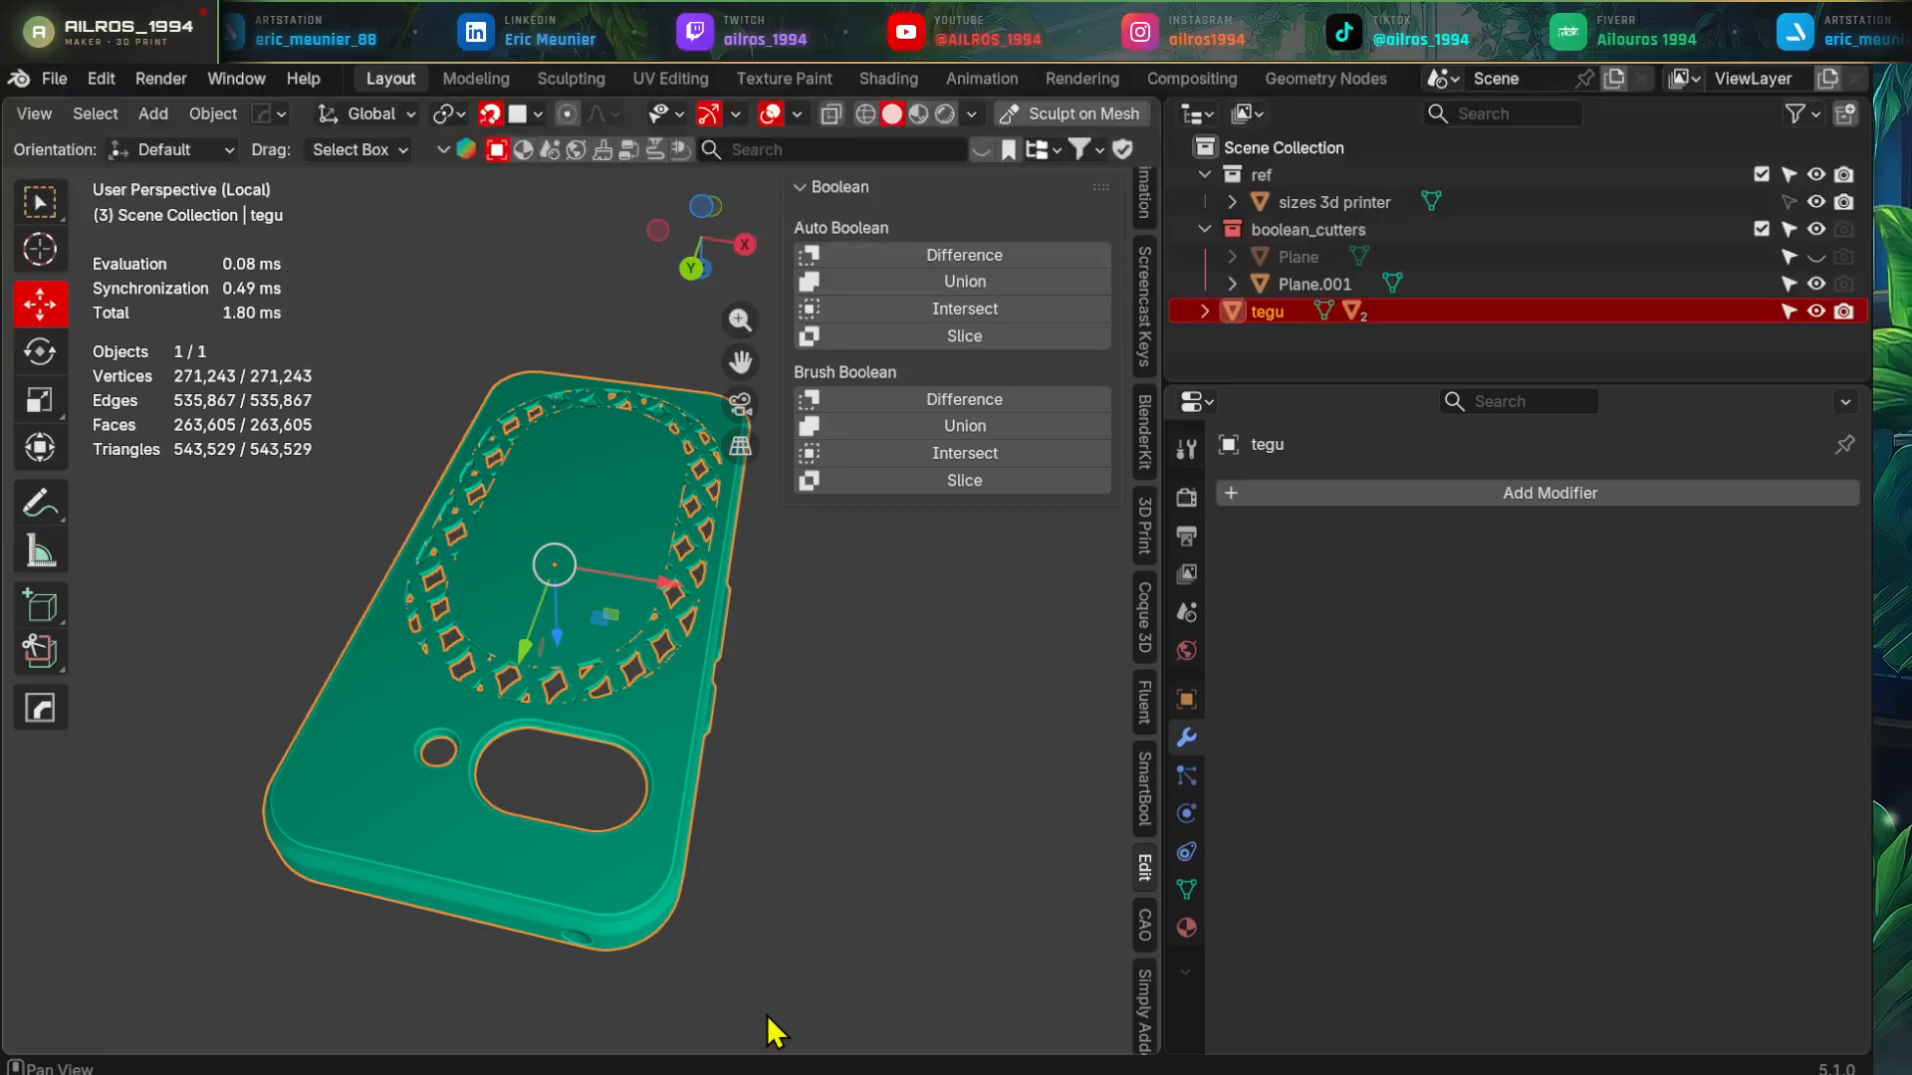
pyautogui.moveTo(777, 932)
pyautogui.mouseDown(button='middle')
pyautogui.moveTo(844, 831)
pyautogui.moveTo(631, 751)
pyautogui.moveTo(512, 887)
pyautogui.moveTo(746, 734)
pyautogui.moveTo(827, 773)
pyautogui.moveTo(760, 666)
pyautogui.moveTo(657, 819)
pyautogui.moveTo(460, 849)
pyautogui.moveTo(746, 798)
pyautogui.moveTo(704, 794)
pyautogui.moveTo(812, 796)
pyautogui.mouseUp(button='middle')
pyautogui.click(835, 737)
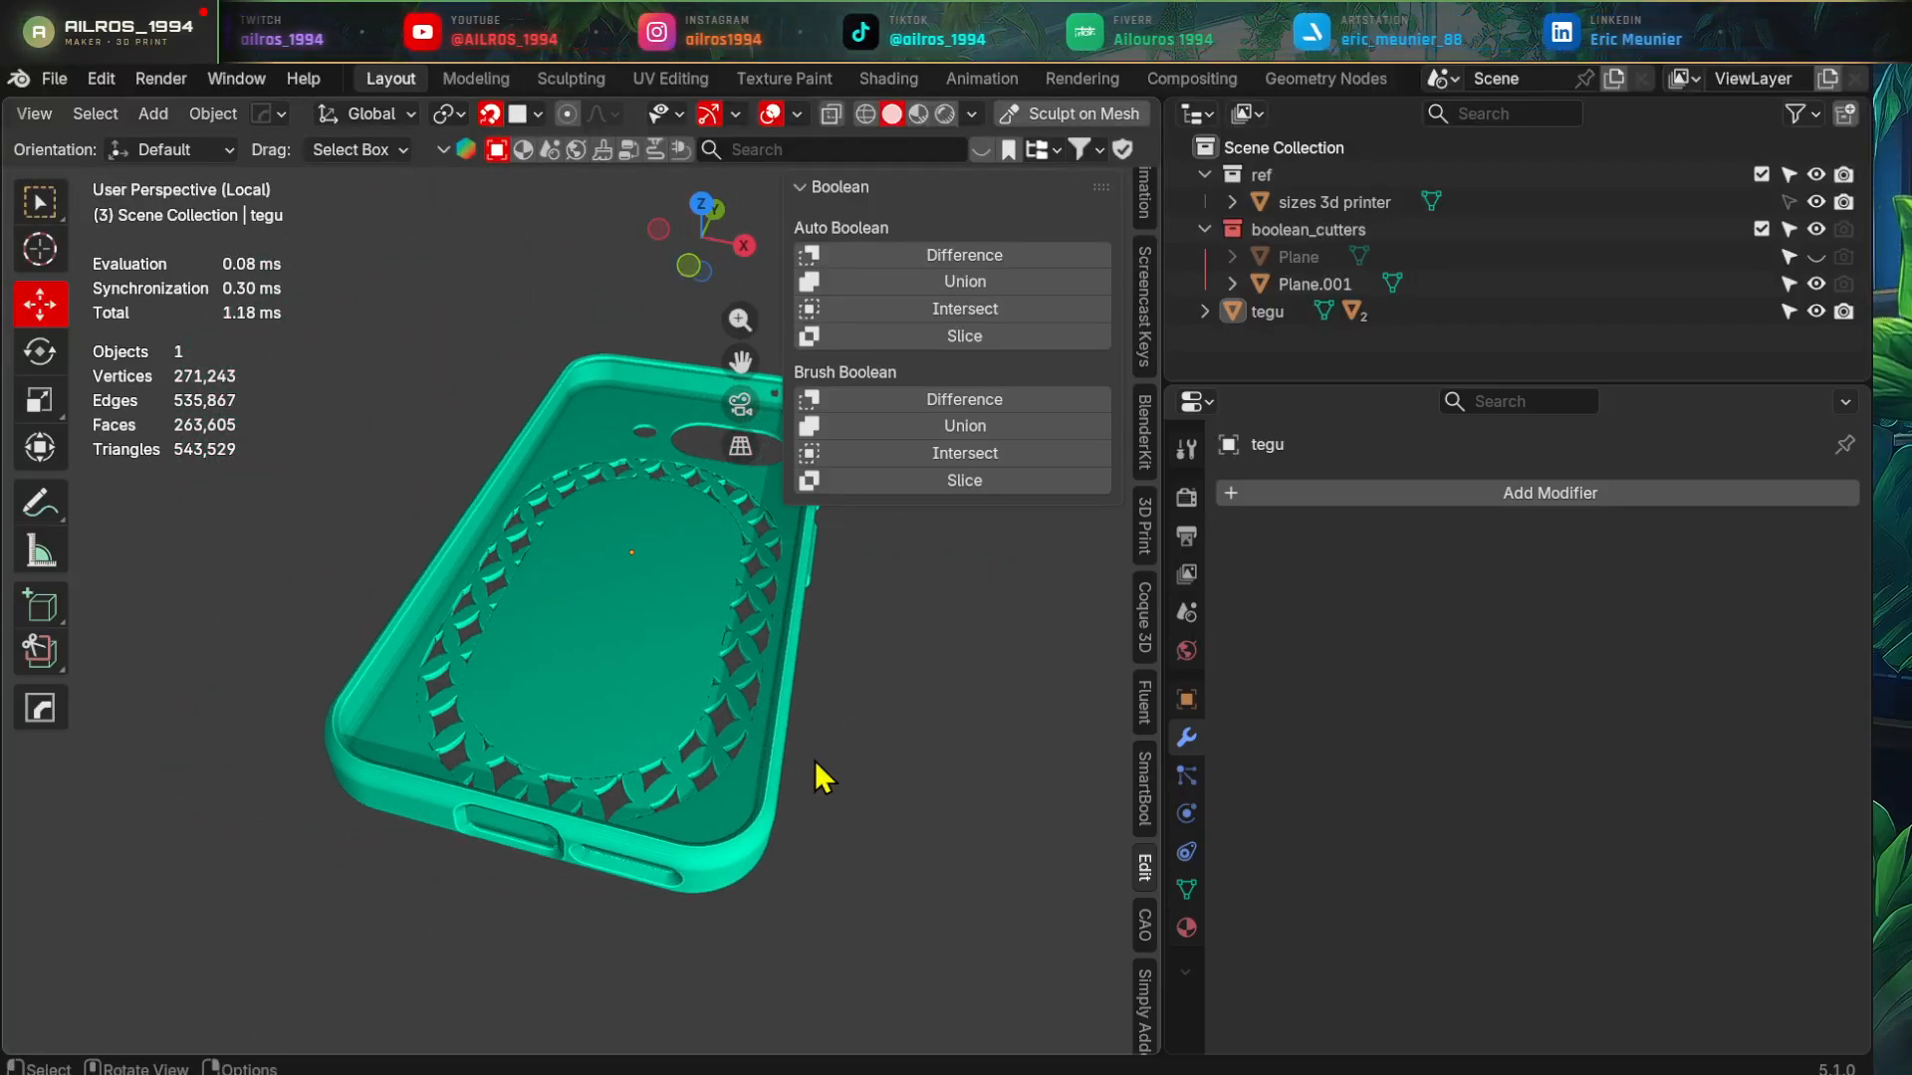
# - Examine the case's side walls, corners and lattice under the green MatCap for shading or mesh defects
pyautogui.moveTo(853, 704); pyautogui.dragTo(672, 685, button='middle')
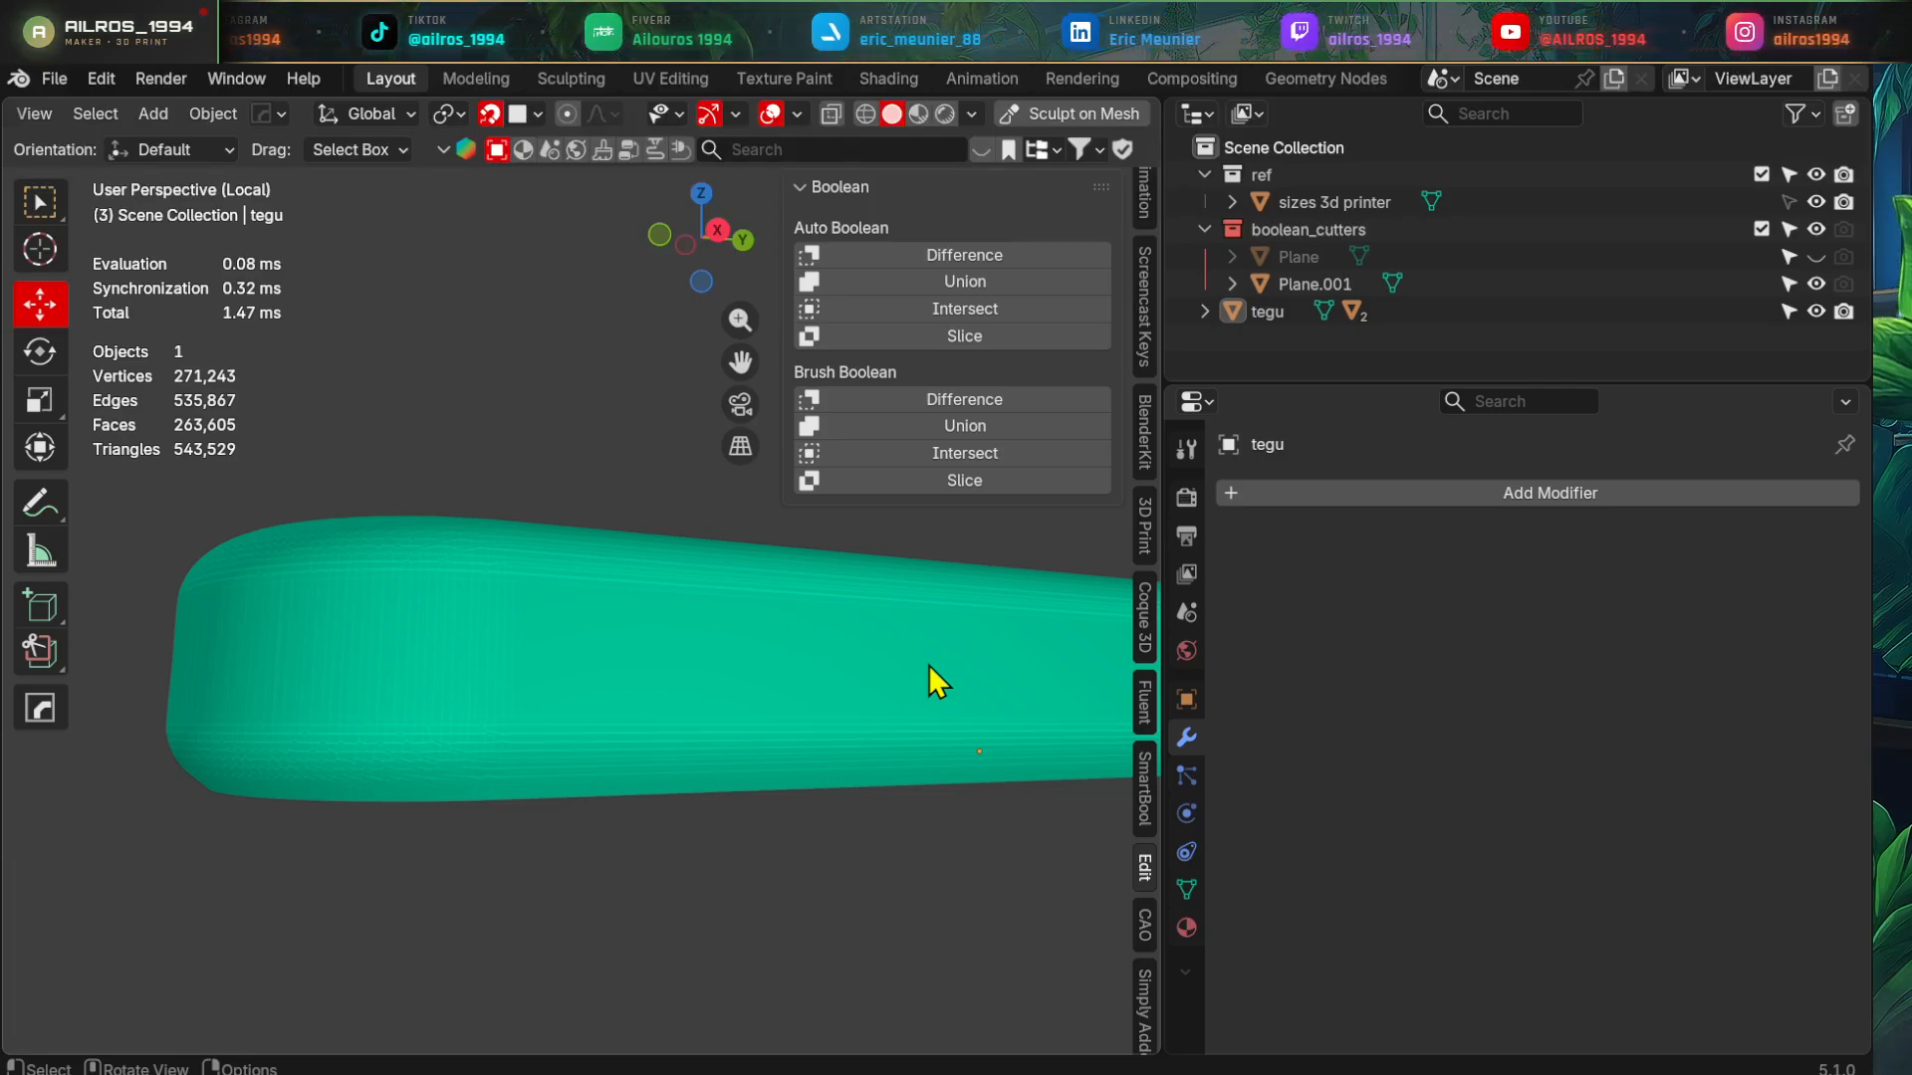
pyautogui.scroll(-6, 917, 654)
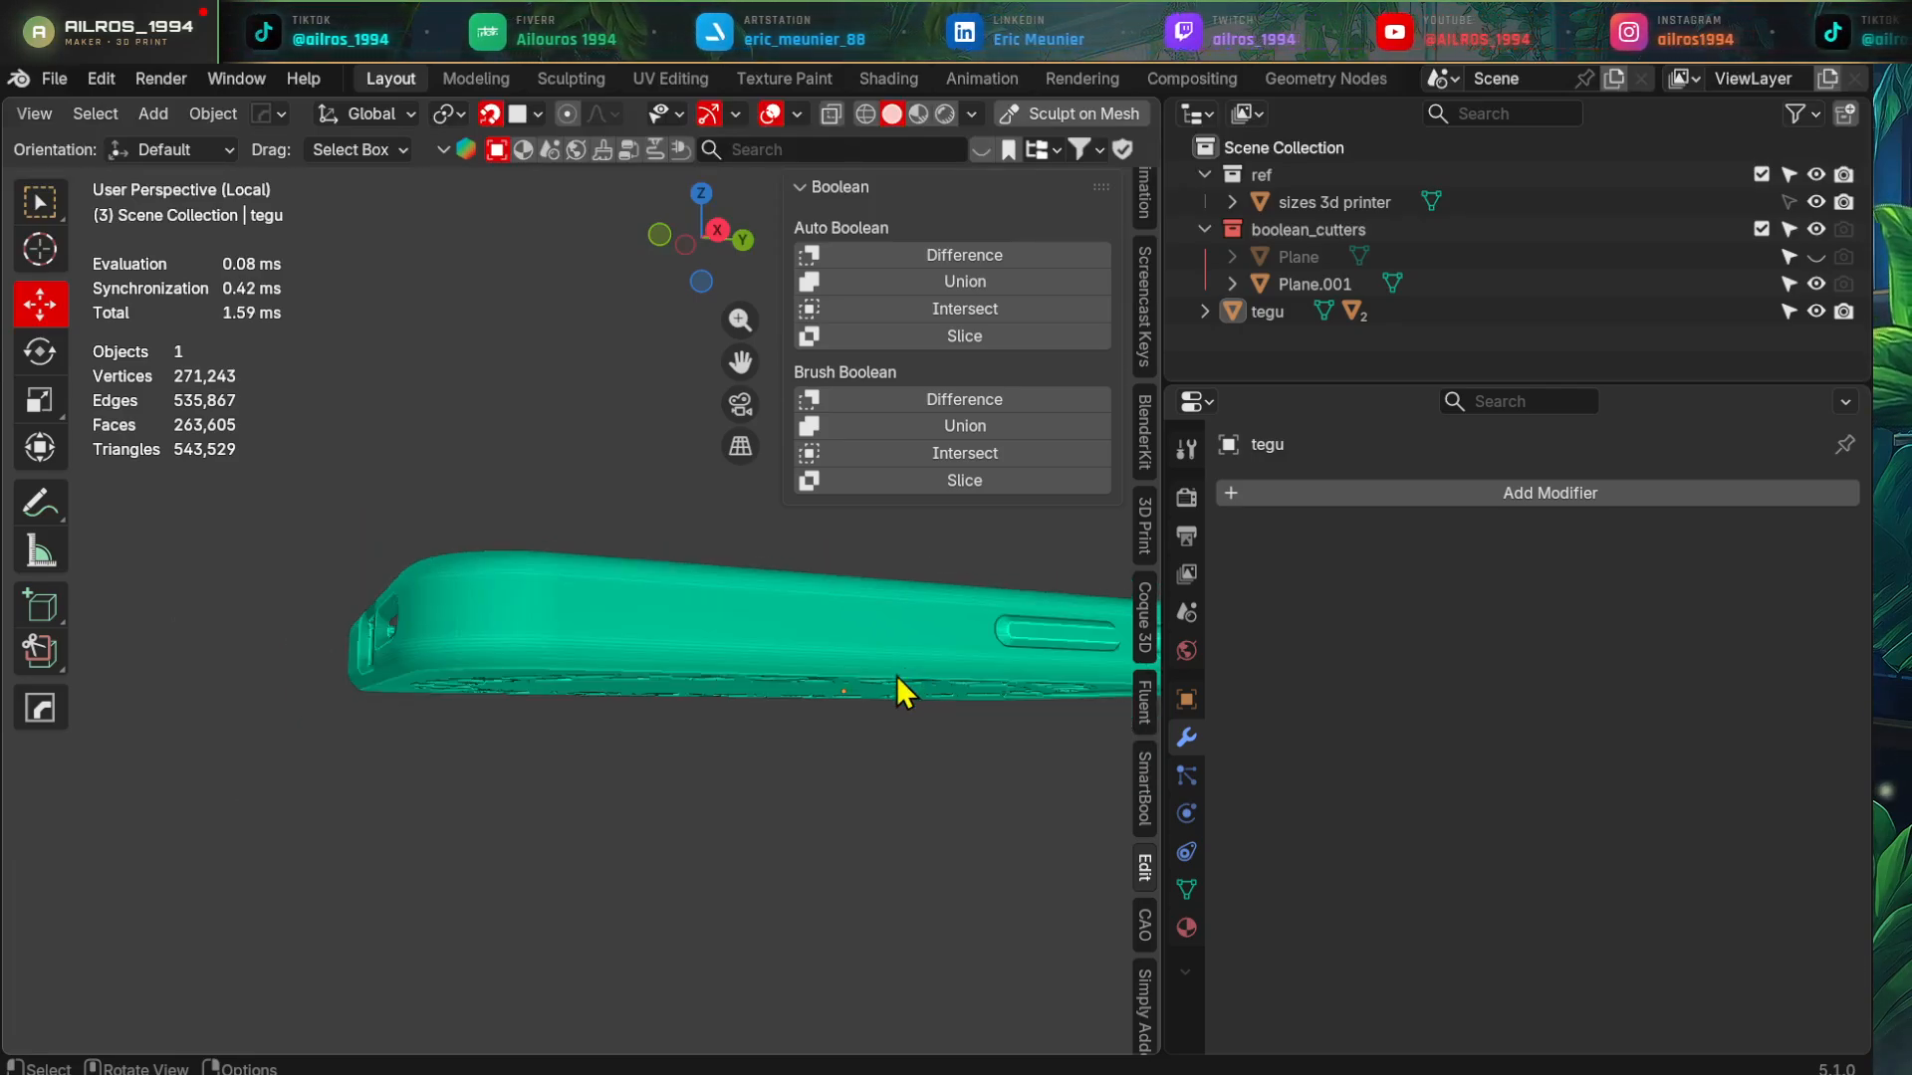
pyautogui.moveTo(786, 683); pyautogui.dragTo(595, 667, button='middle')
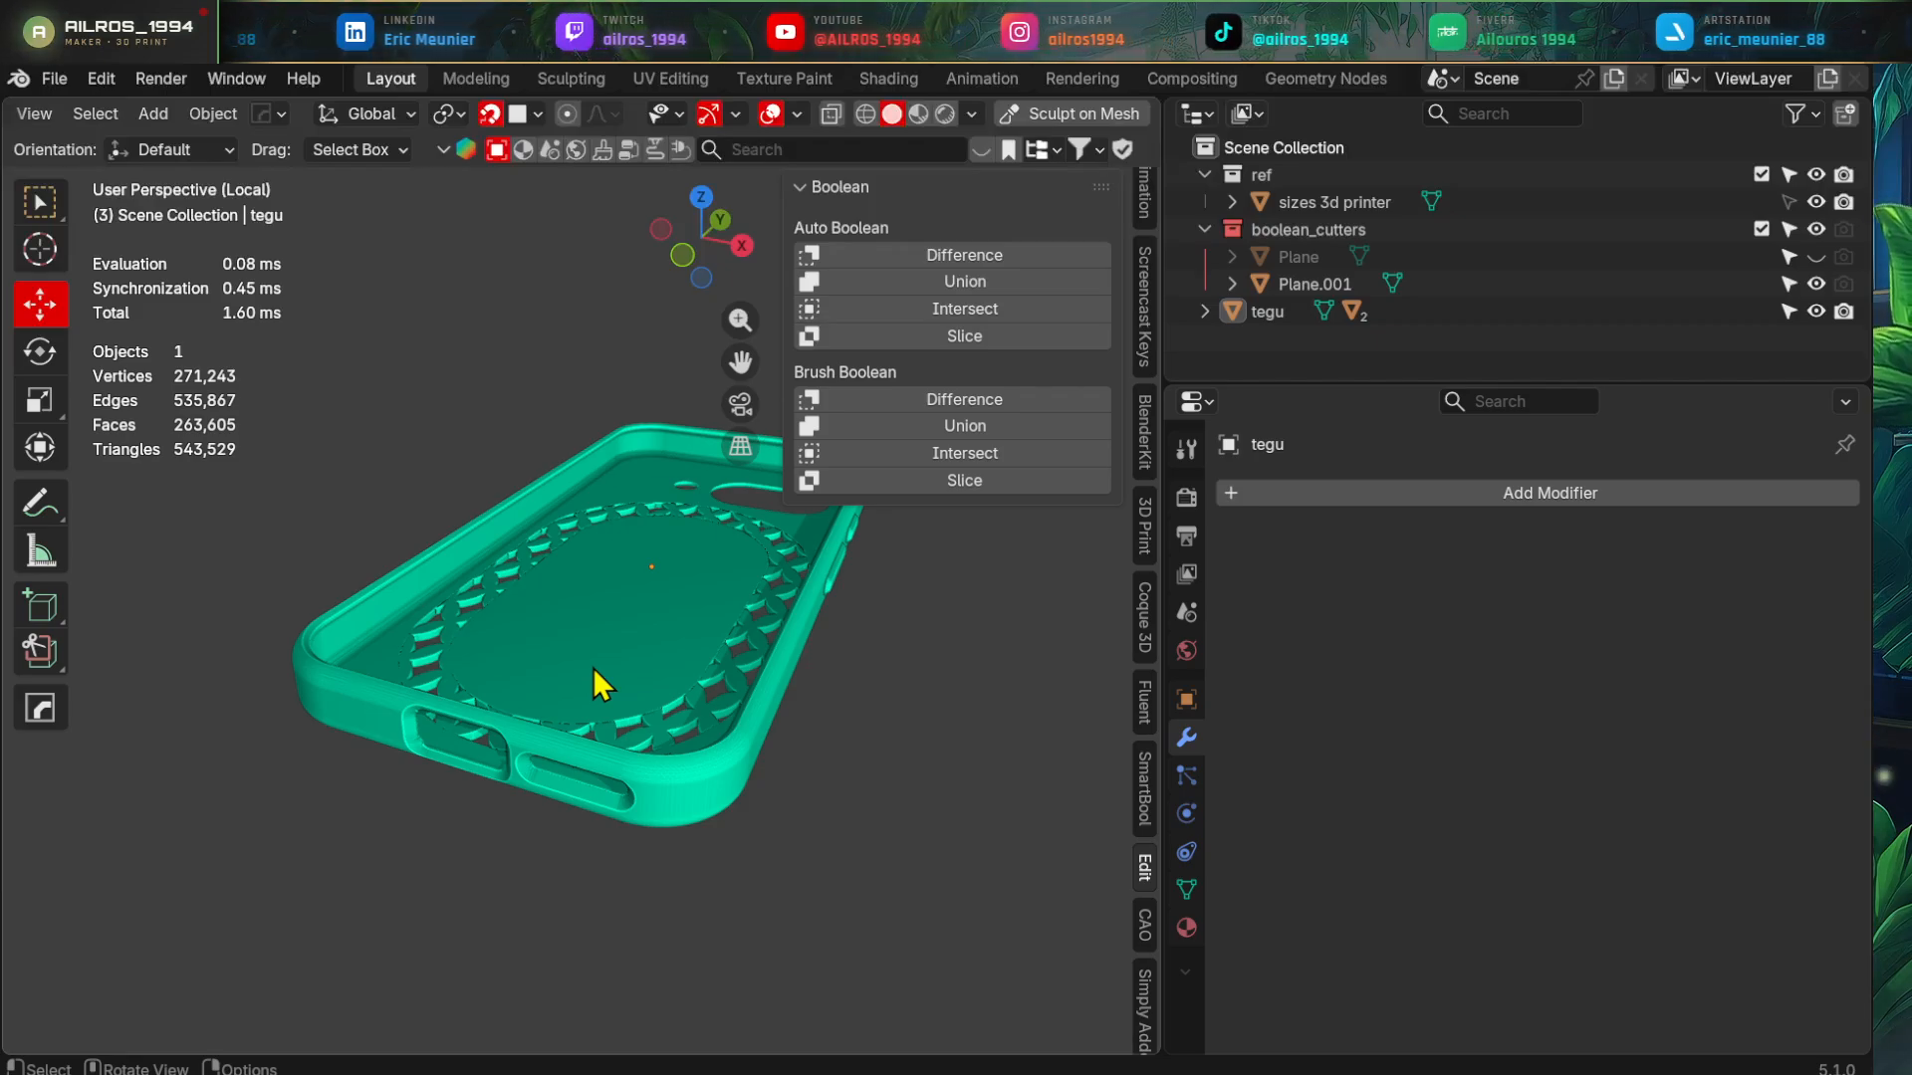